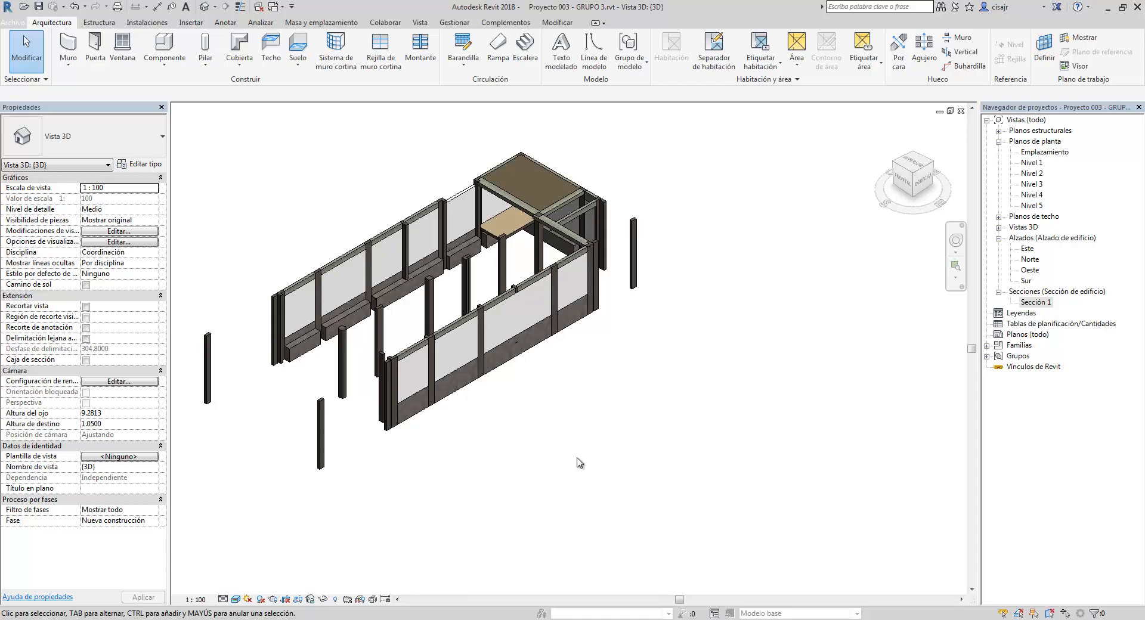
# Switch to the ARQUITECTURA -A02 drawing in AutoCAD and examine the layouts of the first, second and third floor plans.
pyautogui.moveTo(577, 462); pyautogui.dragTo(593, 424, button='middle')
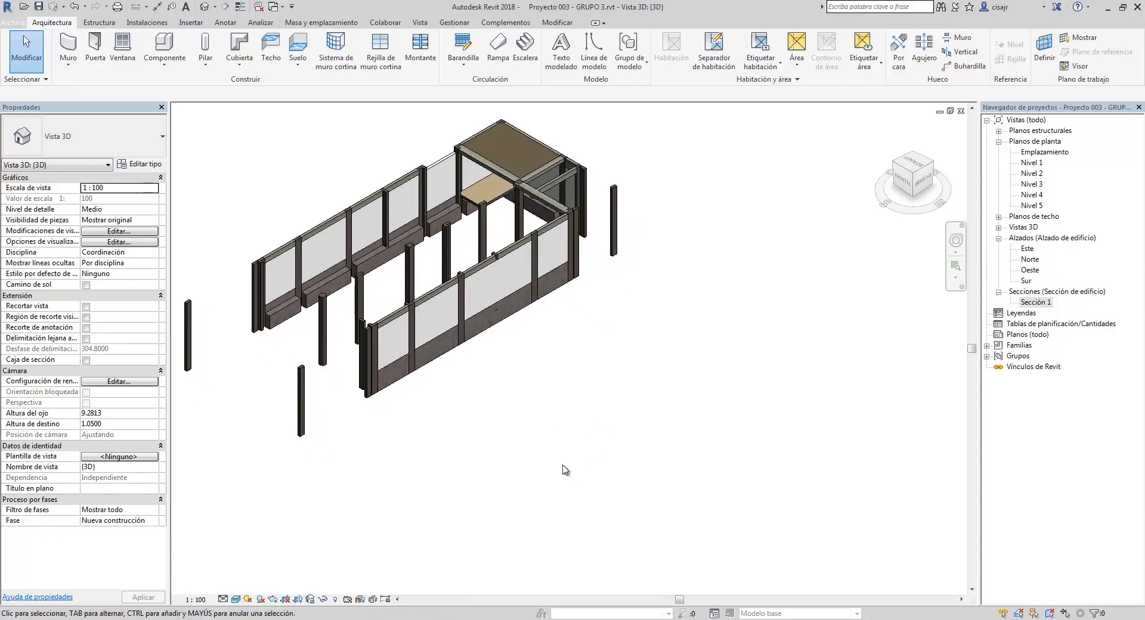
pyautogui.moveTo(170, 614)
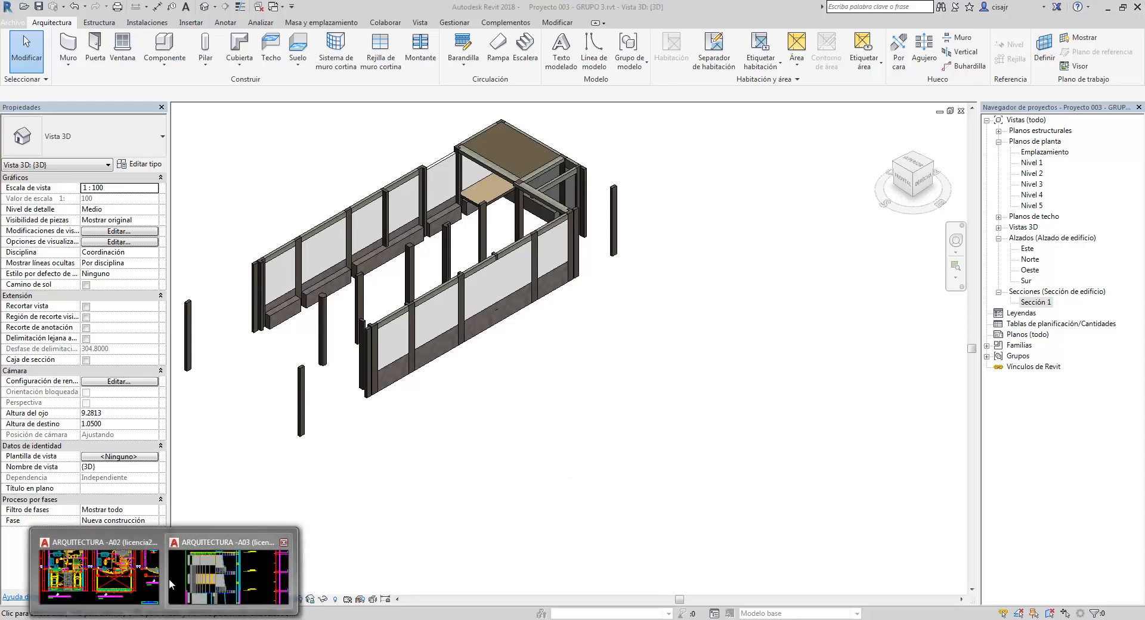
pyautogui.click(208, 561)
pyautogui.moveTo(446, 396); pyautogui.dragTo(511, 466, button='middle')
pyautogui.moveTo(531, 395)
pyautogui.mouseDown(button='middle')
pyautogui.moveTo(538, 411)
pyautogui.moveTo(563, 394)
pyautogui.moveTo(556, 426)
pyautogui.moveTo(574, 548)
pyautogui.mouseUp(button='middle')
pyautogui.moveTo(574, 494); pyautogui.dragTo(586, 447, button='middle')
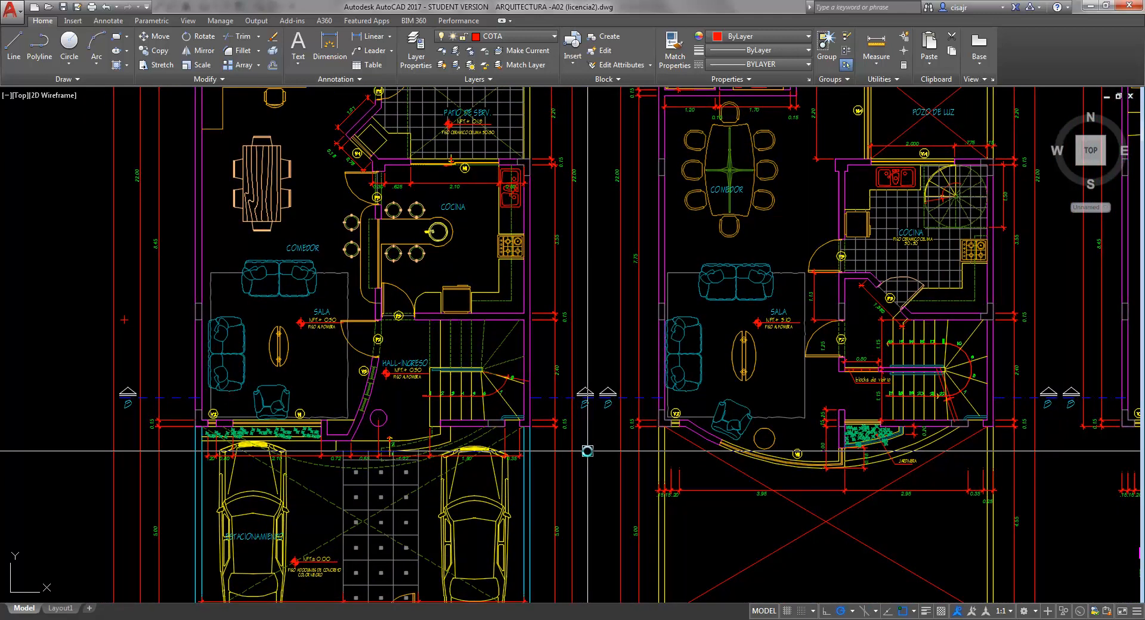
pyautogui.moveTo(588, 463); pyautogui.dragTo(589, 525, button='middle')
pyautogui.moveTo(589, 373); pyautogui.dragTo(596, 459, button='middle')
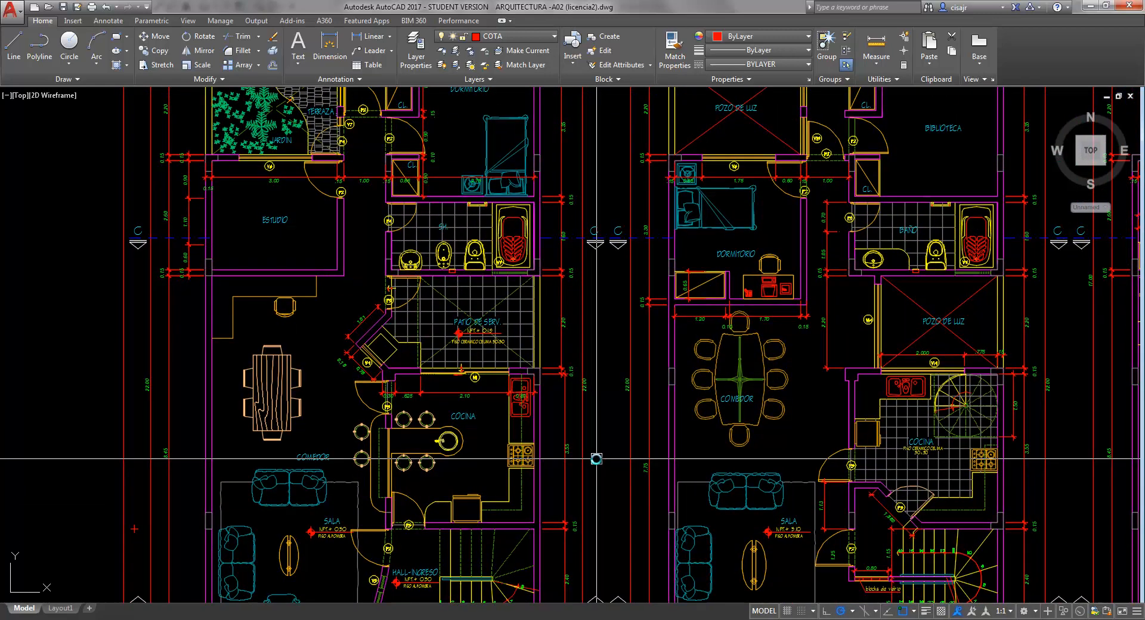
pyautogui.moveTo(598, 373); pyautogui.dragTo(628, 439, button='middle')
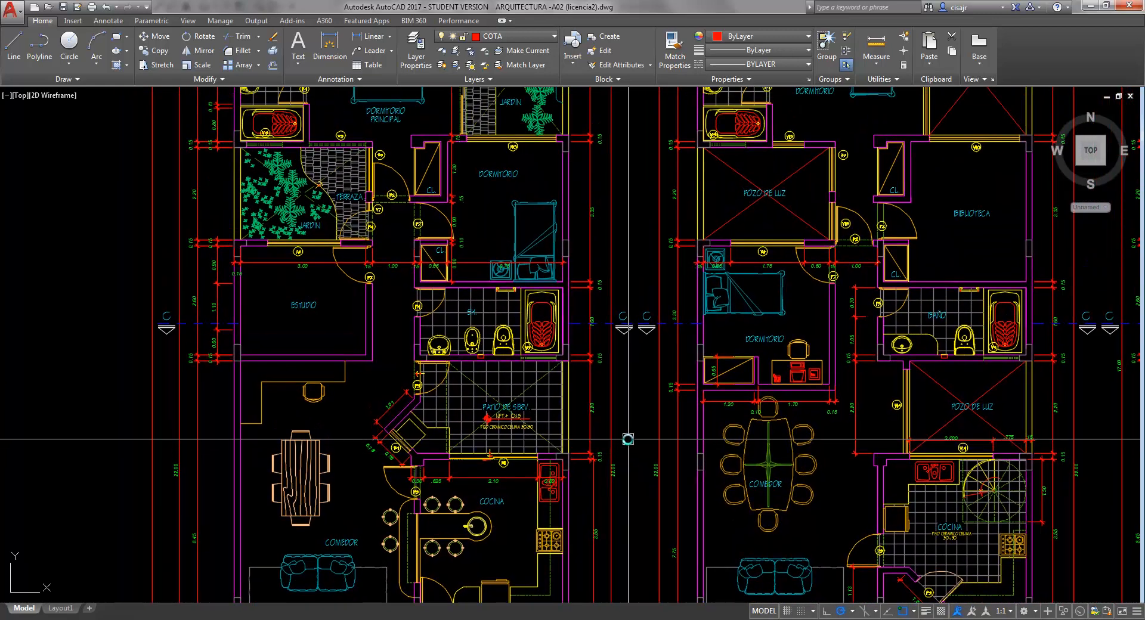
pyautogui.scroll(-3, 628, 439)
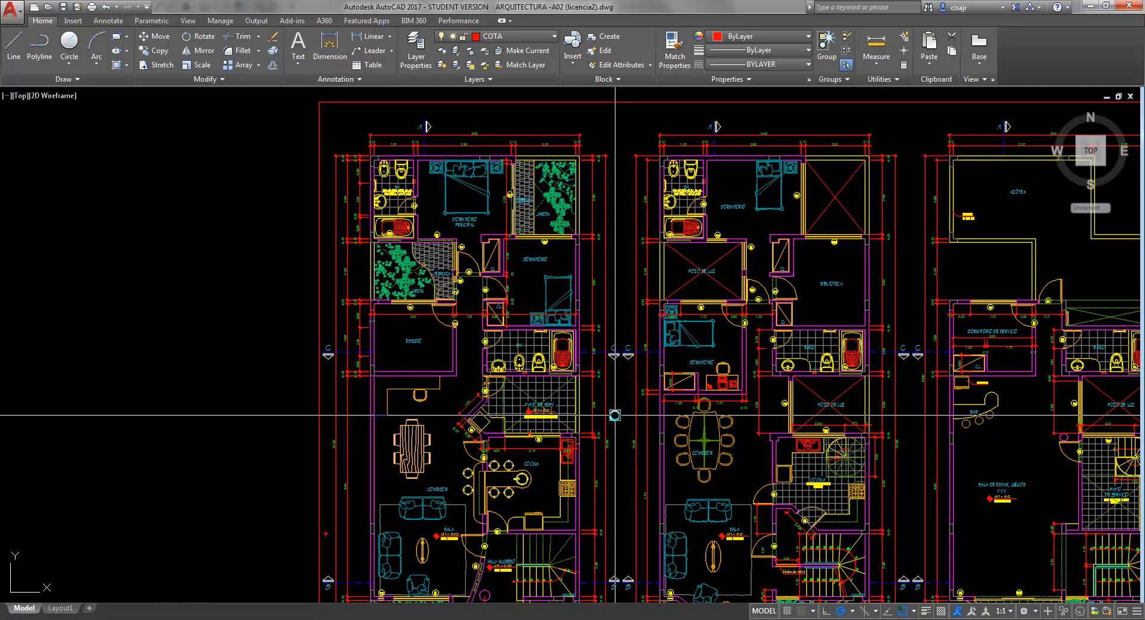
pyautogui.moveTo(615, 416); pyautogui.dragTo(616, 290, button='middle')
pyautogui.moveTo(622, 393); pyautogui.dragTo(625, 285, button='middle')
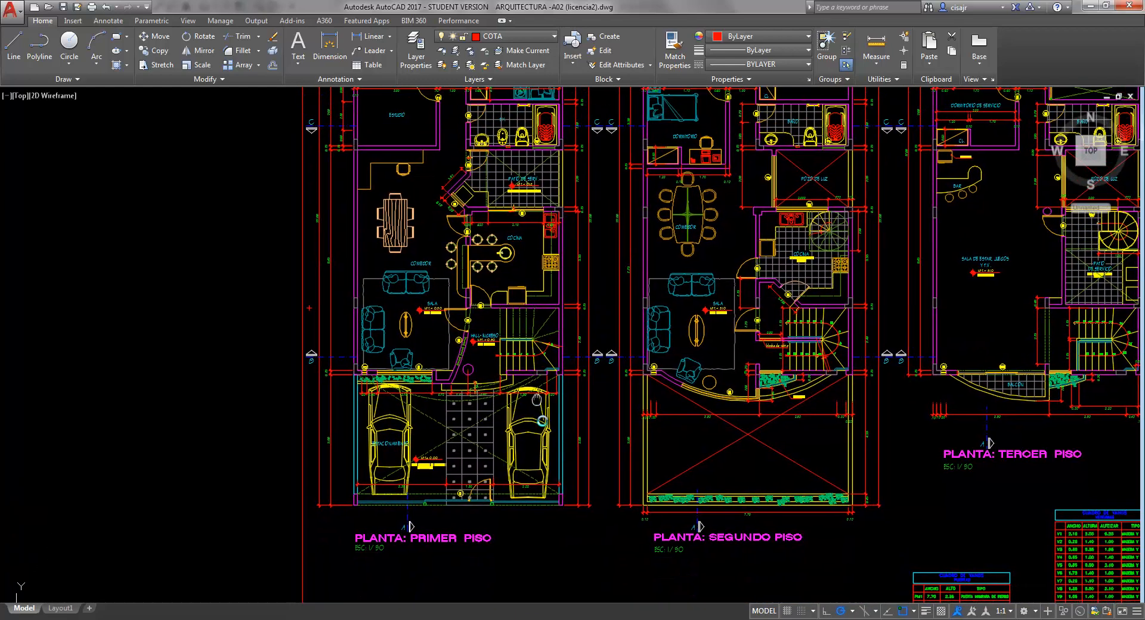
pyautogui.moveTo(537, 401); pyautogui.dragTo(557, 471, button='middle')
pyautogui.moveTo(542, 416); pyautogui.dragTo(535, 403, button='middle')
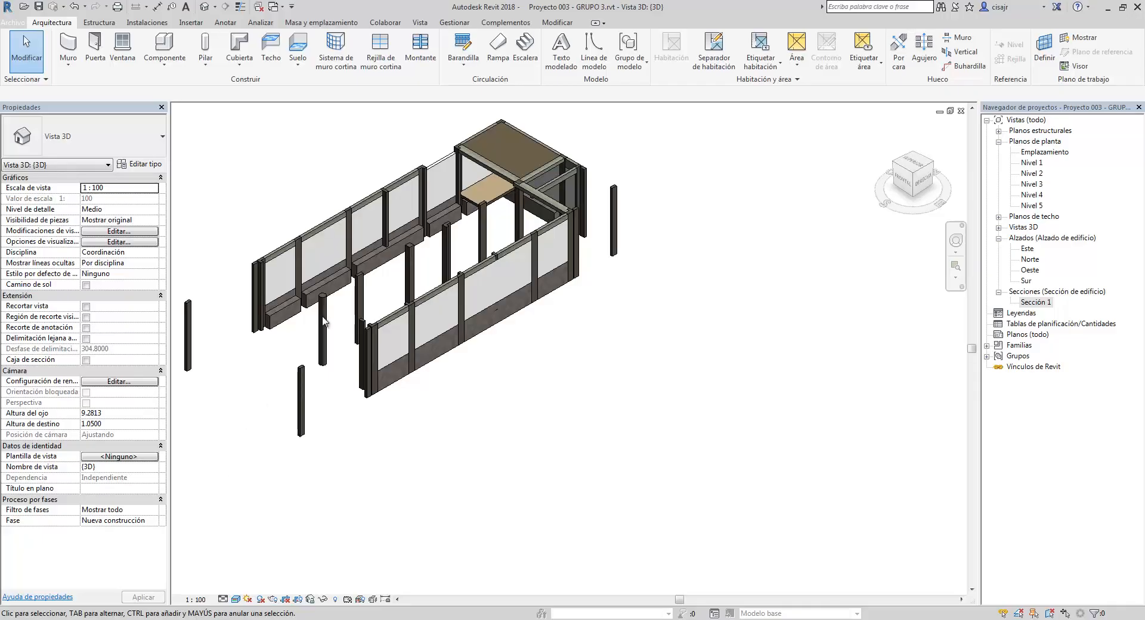
# Return to the Revit project and open the Nivel 1 floor plan.
pyautogui.moveTo(345, 326); pyautogui.dragTo(358, 343, button='middle')
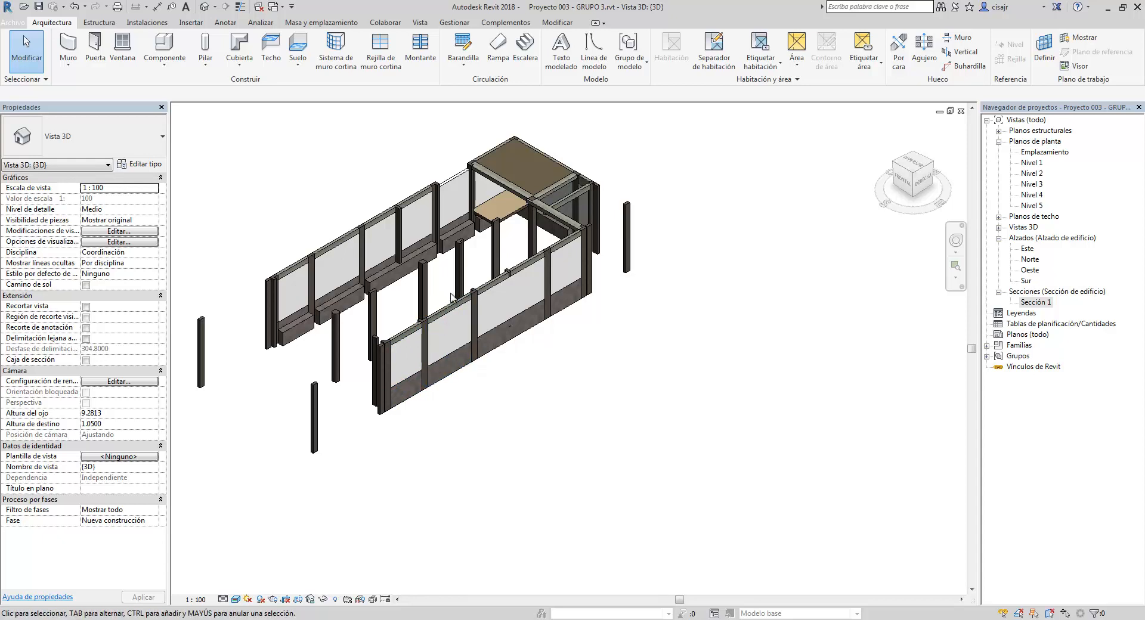
pyautogui.moveTo(452, 297); pyautogui.dragTo(461, 286, button='middle')
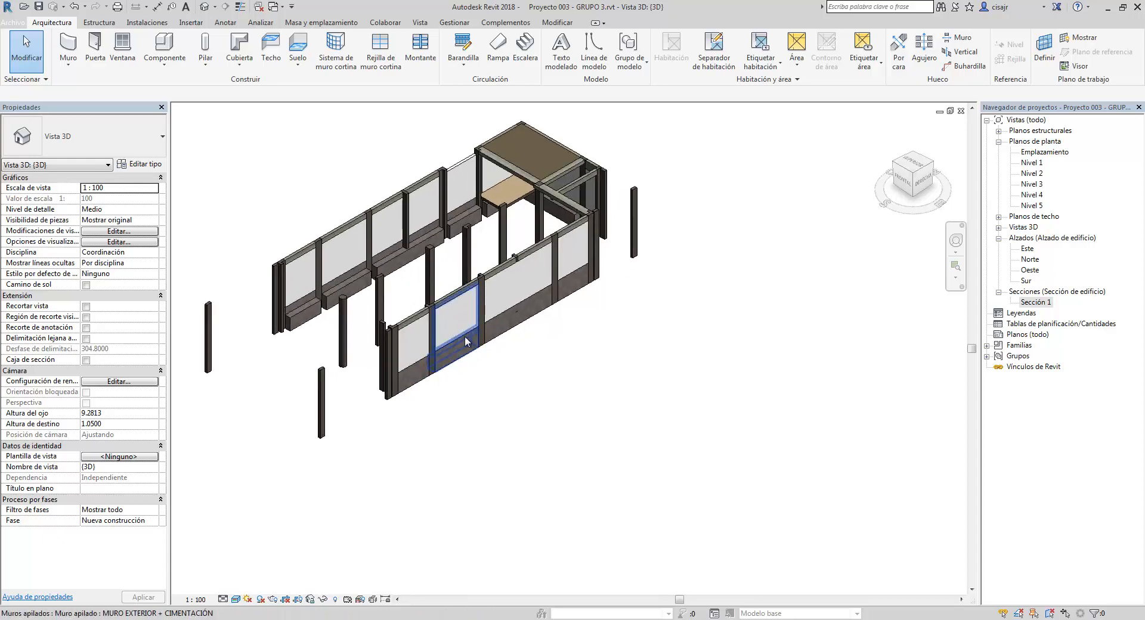
pyautogui.moveTo(451, 340); pyautogui.dragTo(480, 324, button='middle')
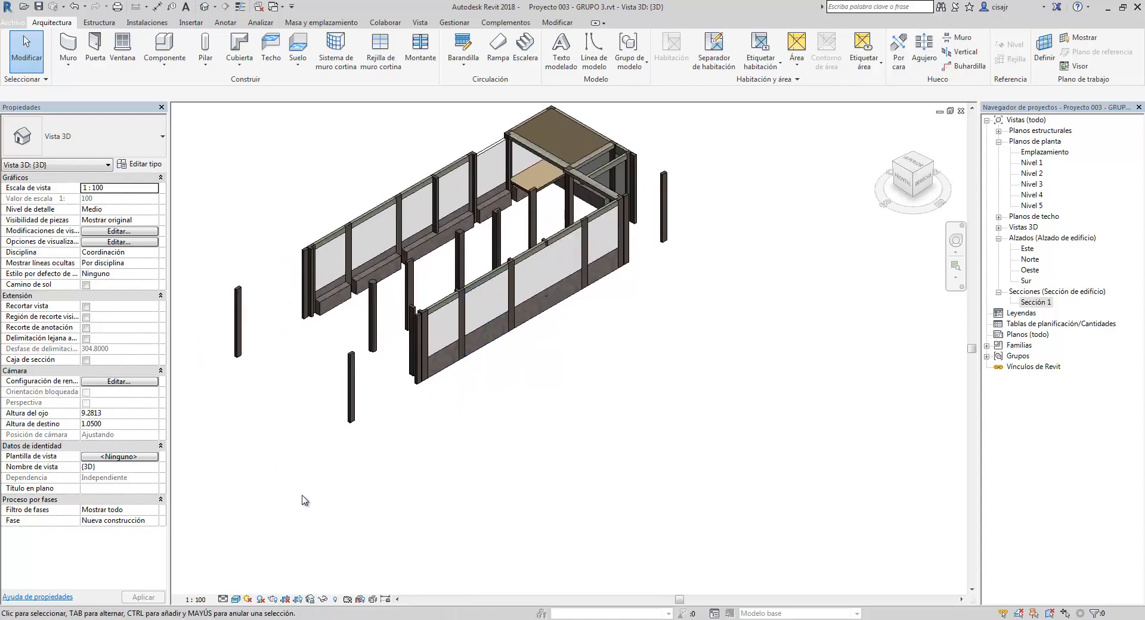
pyautogui.moveTo(441, 421); pyautogui.dragTo(458, 426, button='middle')
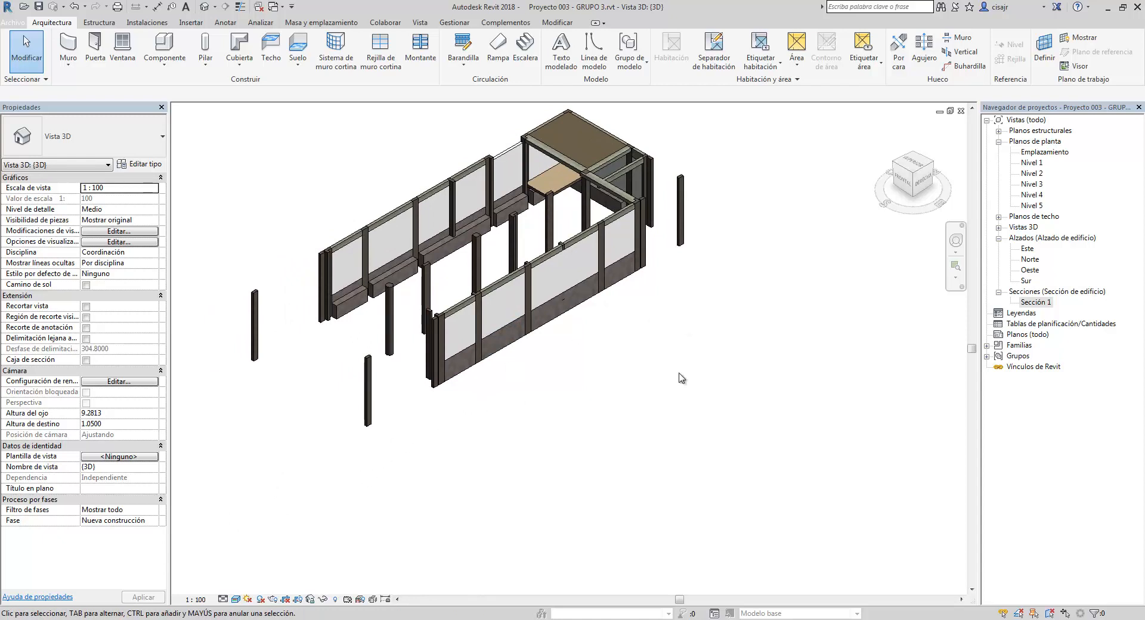
pyautogui.doubleClick(1038, 162)
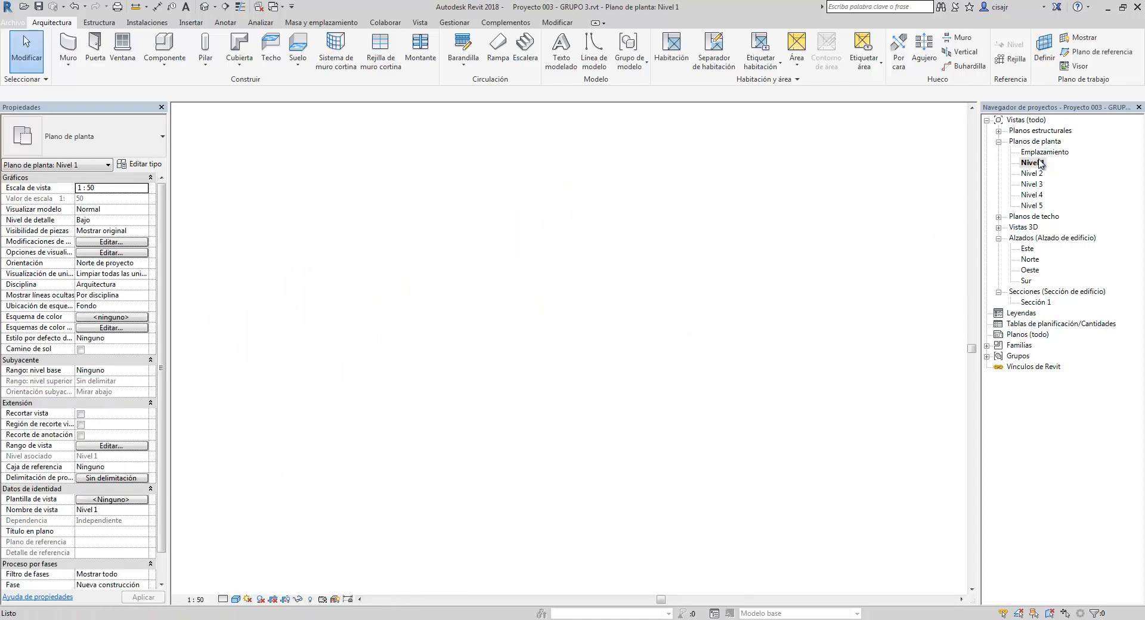
pyautogui.scroll(-4, 668, 299)
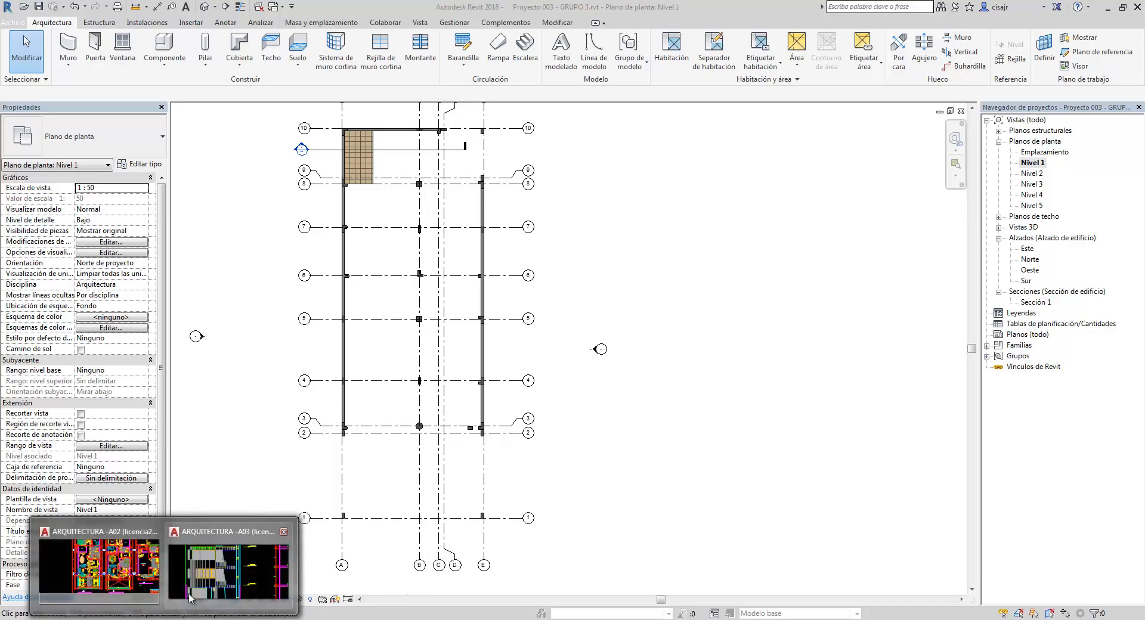
# Switch to the ARQUITECTURA -A02 drawing in AutoCAD and examine the numbered steps of the entrance-hall staircase on the first-floor plan.
pyautogui.click(136, 579)
pyautogui.scroll(-2, 423, 422)
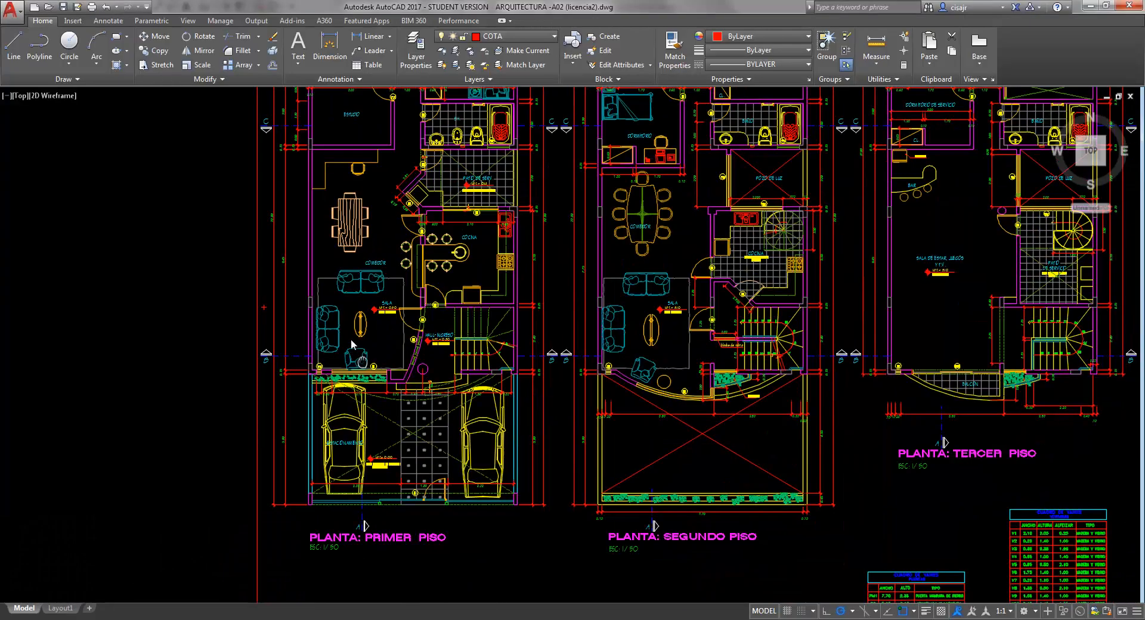
pyautogui.scroll(8, 451, 334)
pyautogui.scroll(-1, 455, 339)
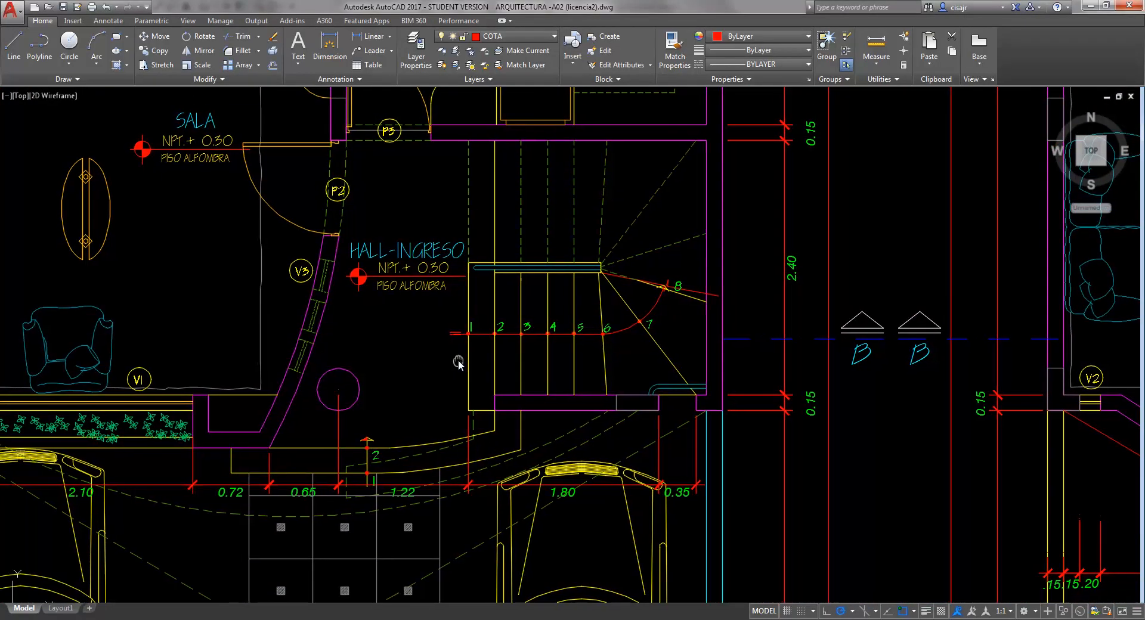
pyautogui.scroll(1, 411, 371)
pyautogui.scroll(-1, 446, 340)
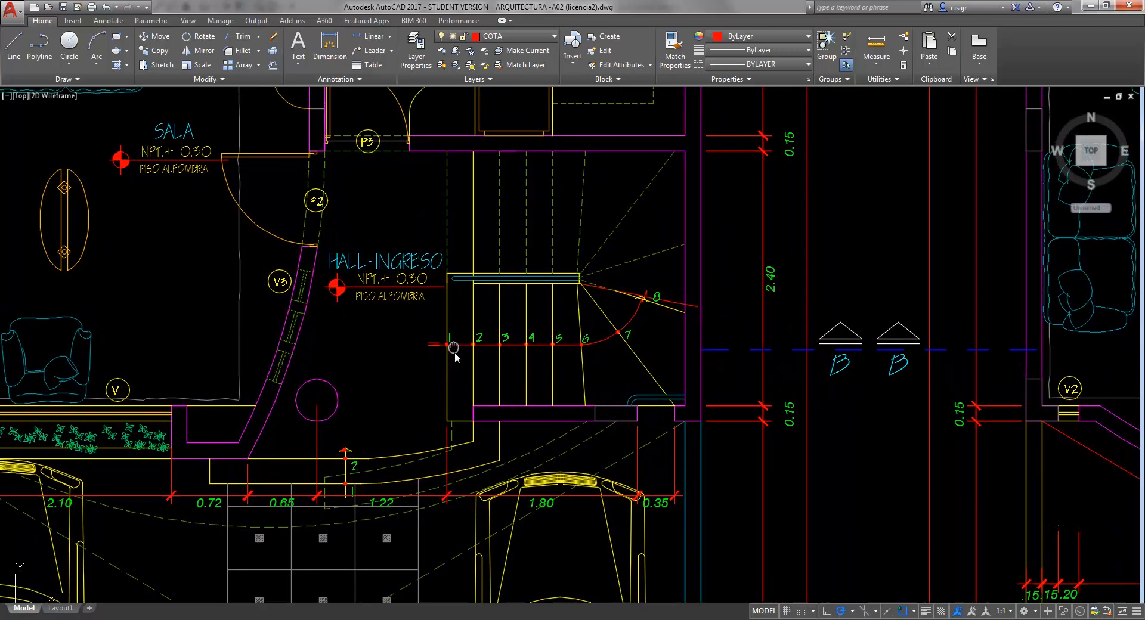
pyautogui.scroll(1, 450, 369)
pyautogui.moveTo(438, 392)
pyautogui.mouseDown(button='middle')
pyautogui.moveTo(440, 363)
pyautogui.moveTo(425, 390)
pyautogui.moveTo(405, 390)
pyautogui.mouseUp(button='middle')
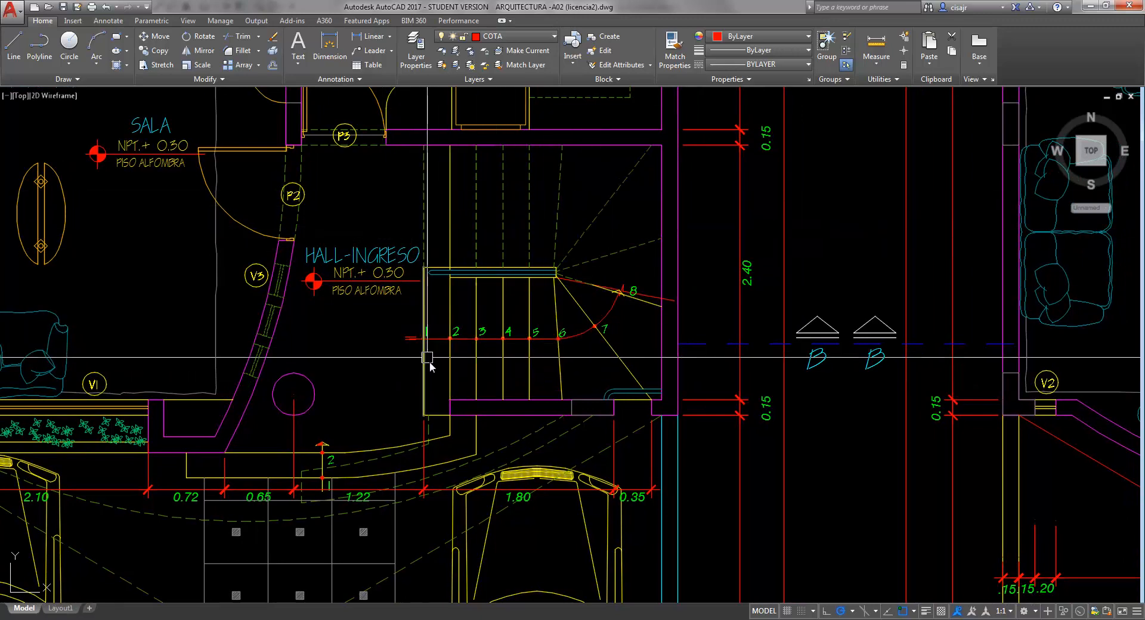
pyautogui.moveTo(427, 357); pyautogui.dragTo(384, 370, button='middle')
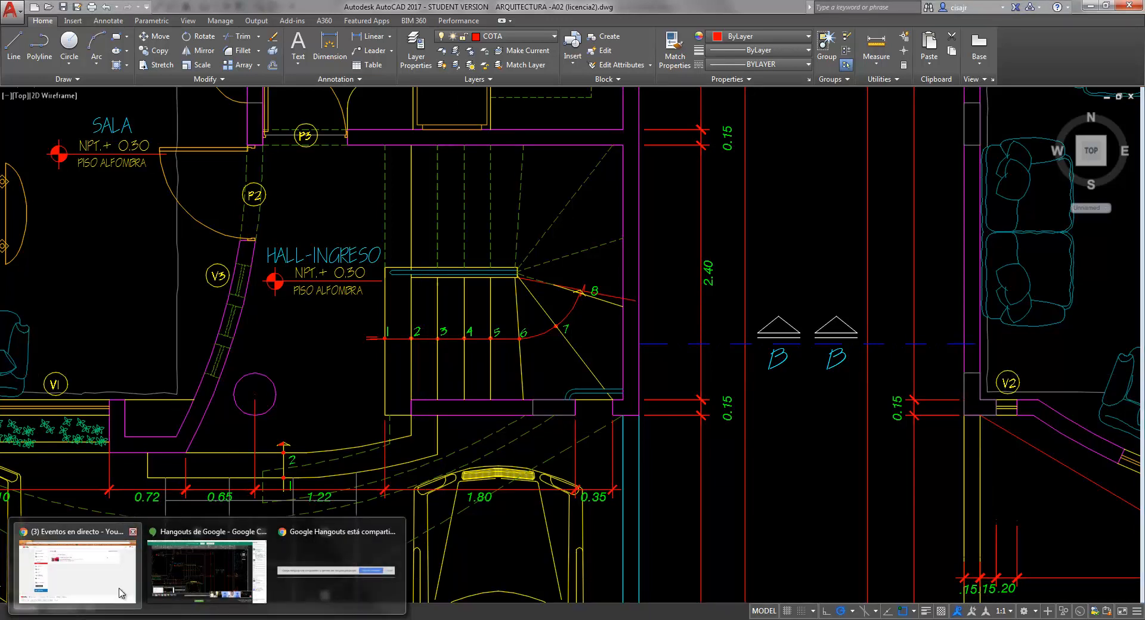
# Switch back to the Revit project and dismiss the reminder to save it.
pyautogui.click(210, 619)
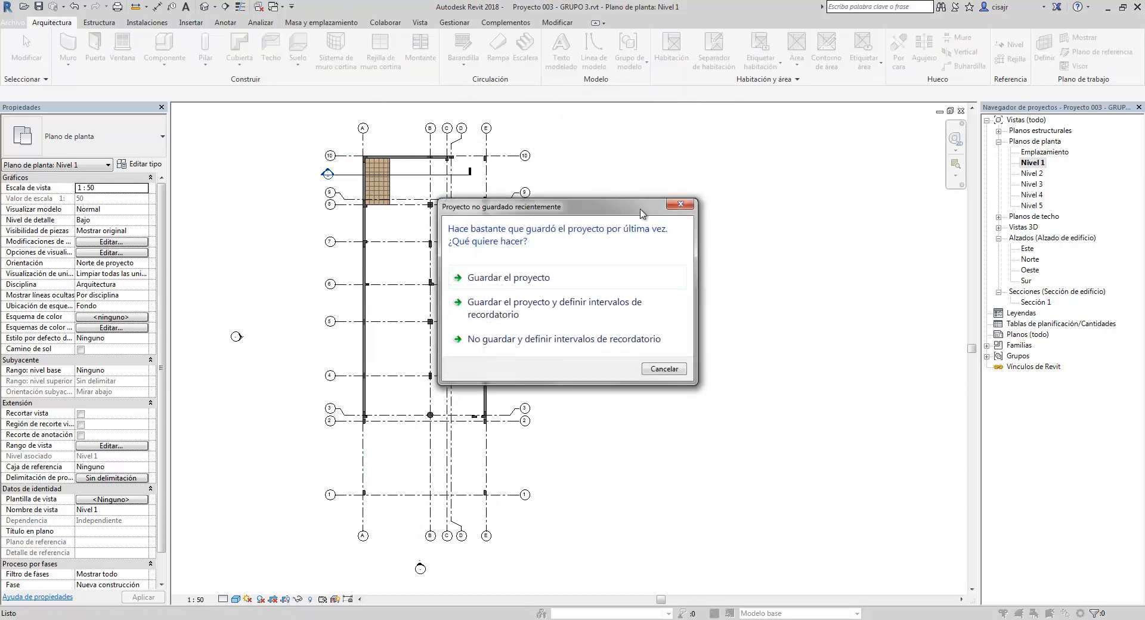
pyautogui.click(683, 206)
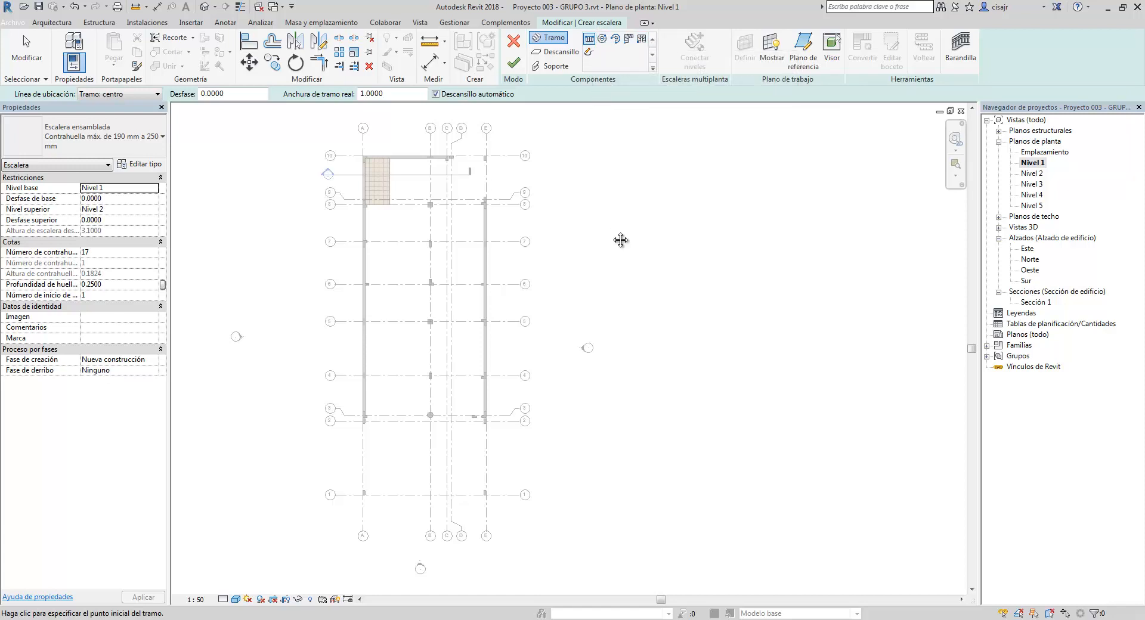
# Create a stair from Nivel 1 to Nivel 2 with a straight horizontal run 4 m long and 17 risers, in the empty area east of the building.
pyautogui.scroll(3, 621, 240)
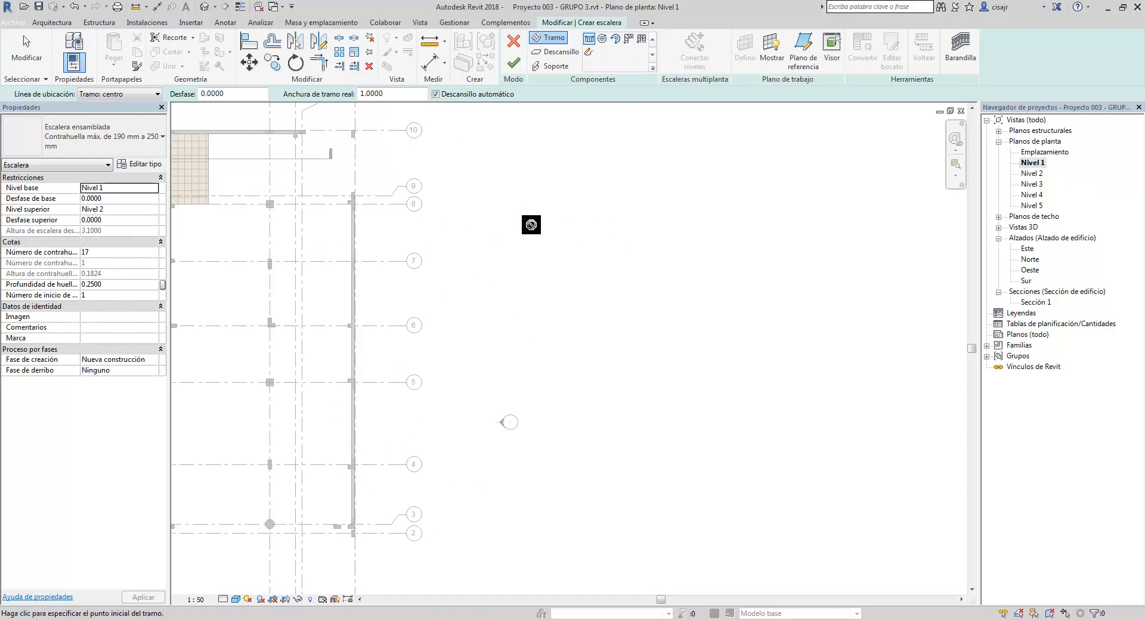
pyautogui.click(531, 225)
pyautogui.scroll(2, 559, 225)
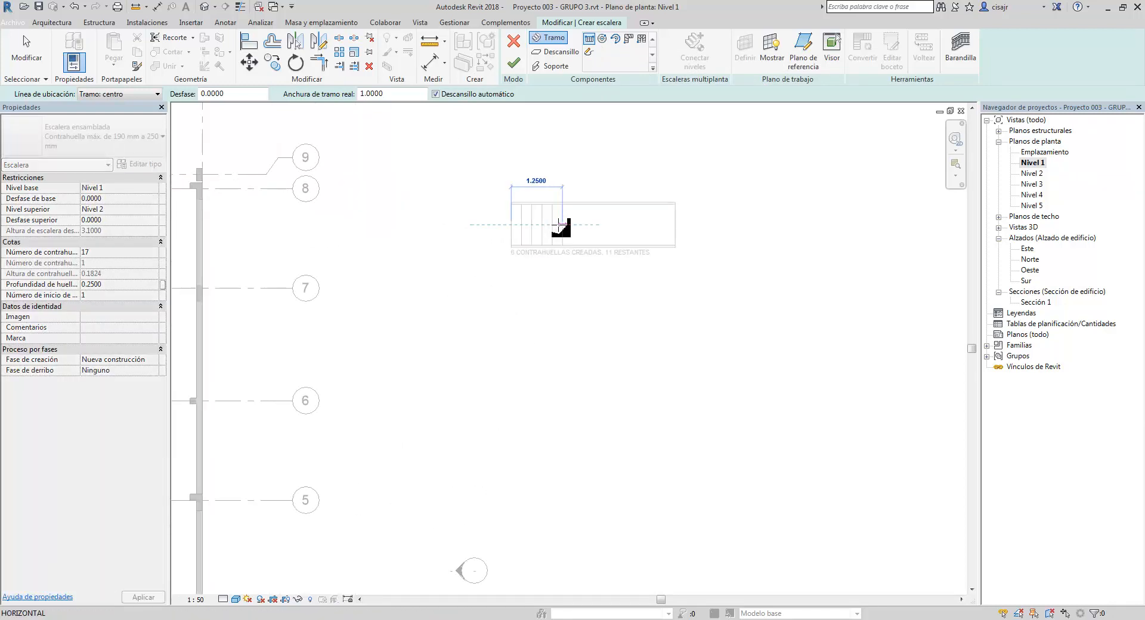
pyautogui.scroll(5, 558, 230)
pyautogui.moveTo(557, 249); pyautogui.dragTo(468, 297, button='middle')
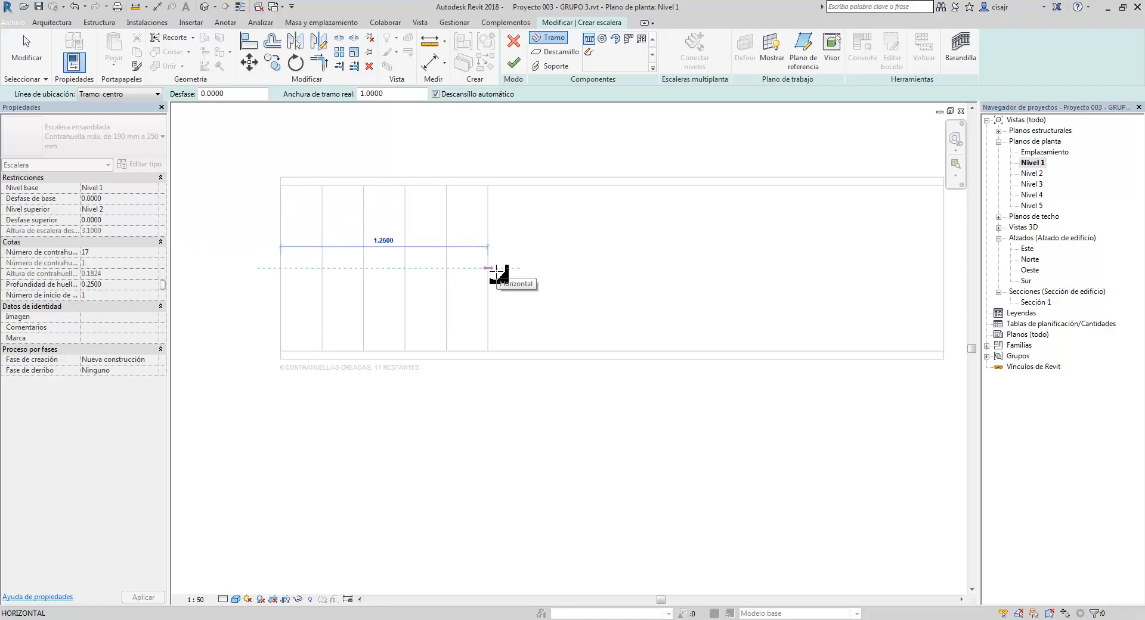
pyautogui.moveTo(506, 280)
pyautogui.mouseDown(button='middle')
pyautogui.moveTo(463, 286)
pyautogui.moveTo(444, 267)
pyautogui.mouseUp(button='middle')
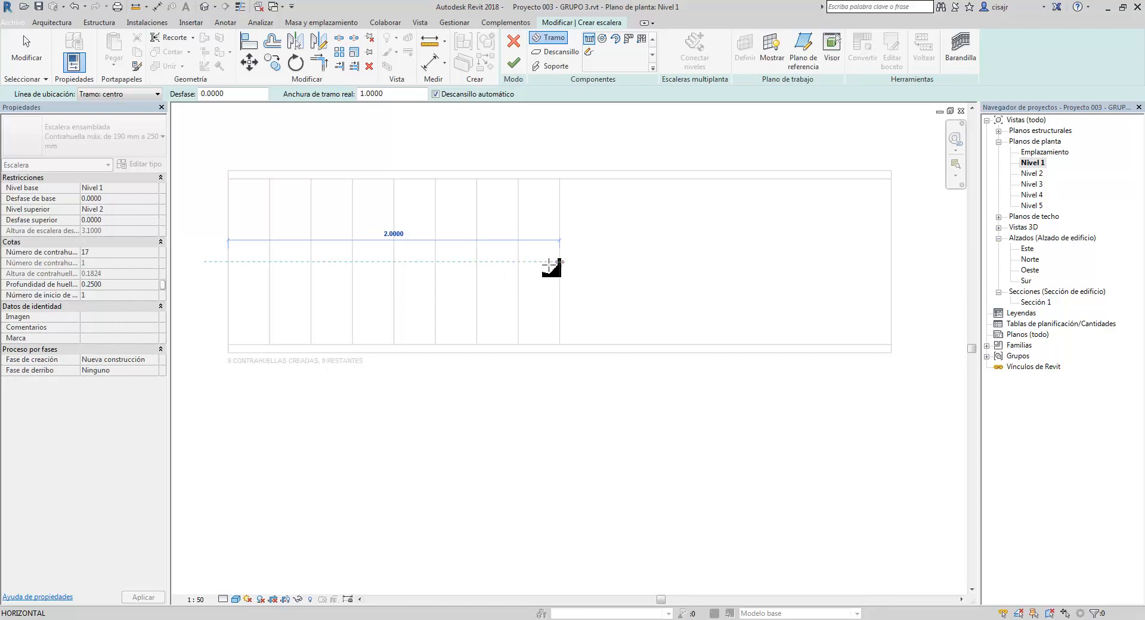
pyautogui.scroll(-1, 647, 267)
pyautogui.moveTo(647, 269); pyautogui.dragTo(547, 266, button='middle')
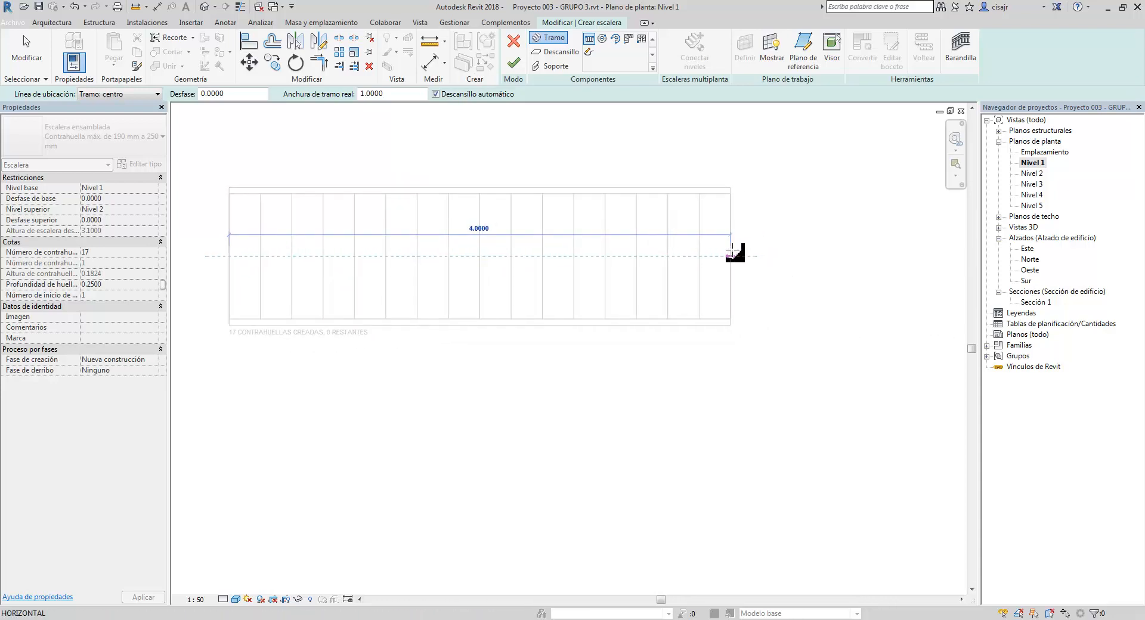
pyautogui.scroll(-2, 806, 254)
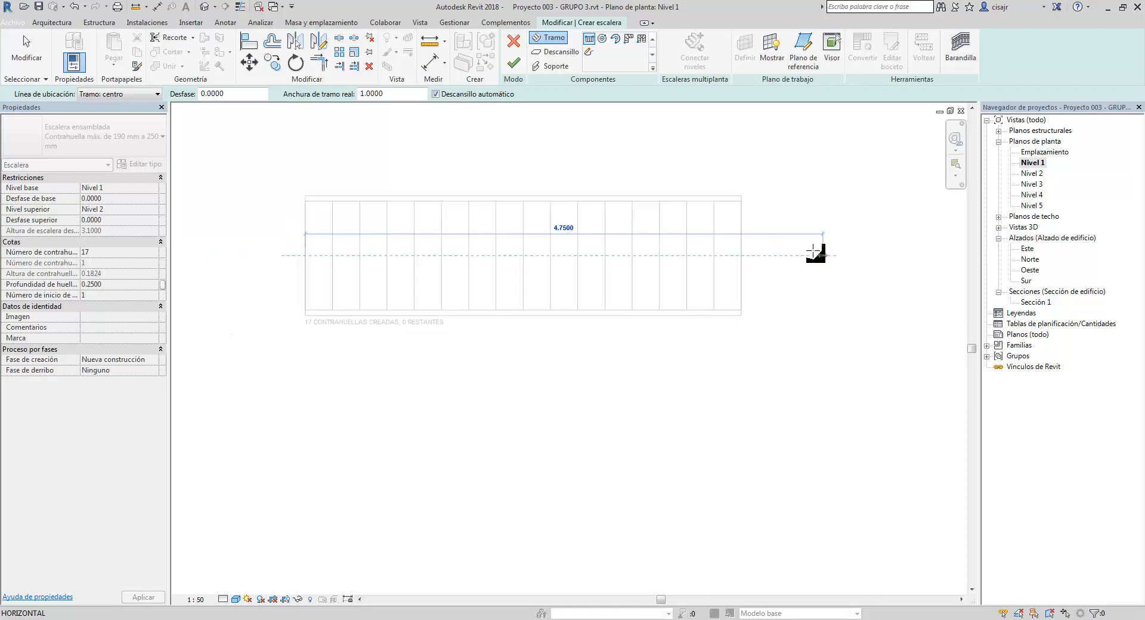
pyautogui.moveTo(813, 255); pyautogui.dragTo(729, 251, button='middle')
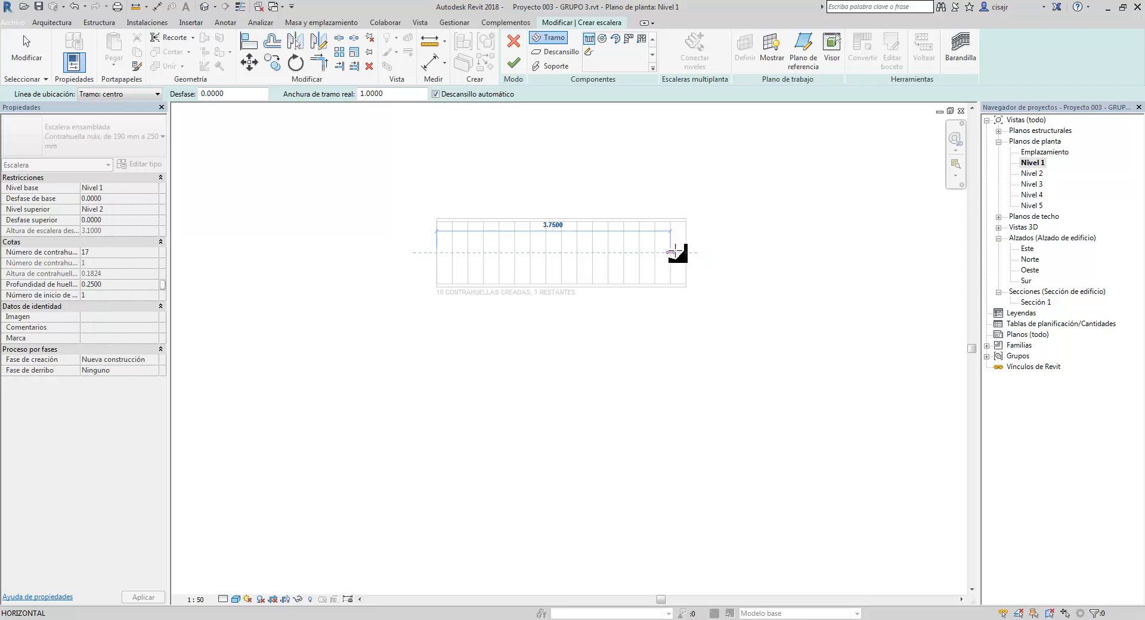
pyautogui.click(686, 252)
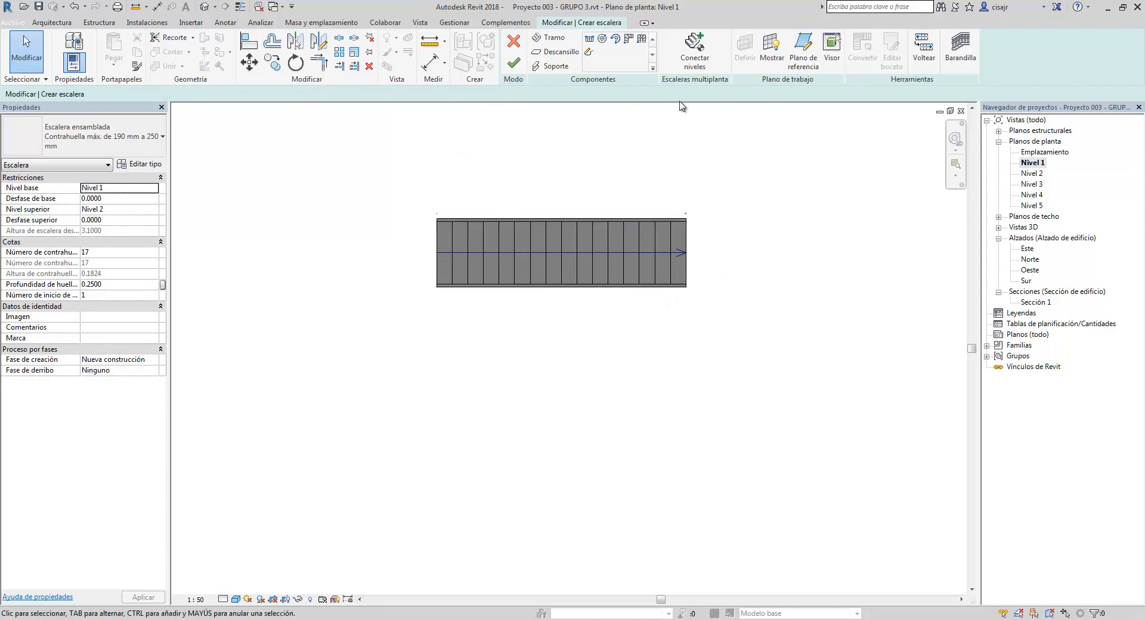
# Check the available stair types and finish the stair, keeping the assembled type Contrahuella máx. de 190 mm a 250 mm.
pyautogui.click(146, 139)
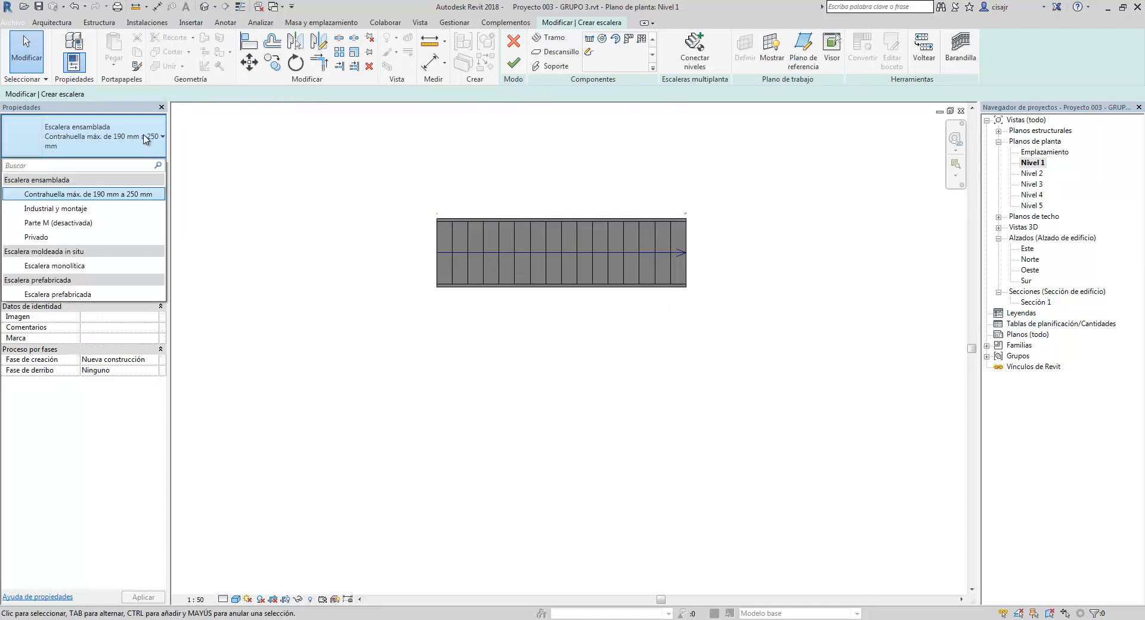
pyautogui.click(147, 139)
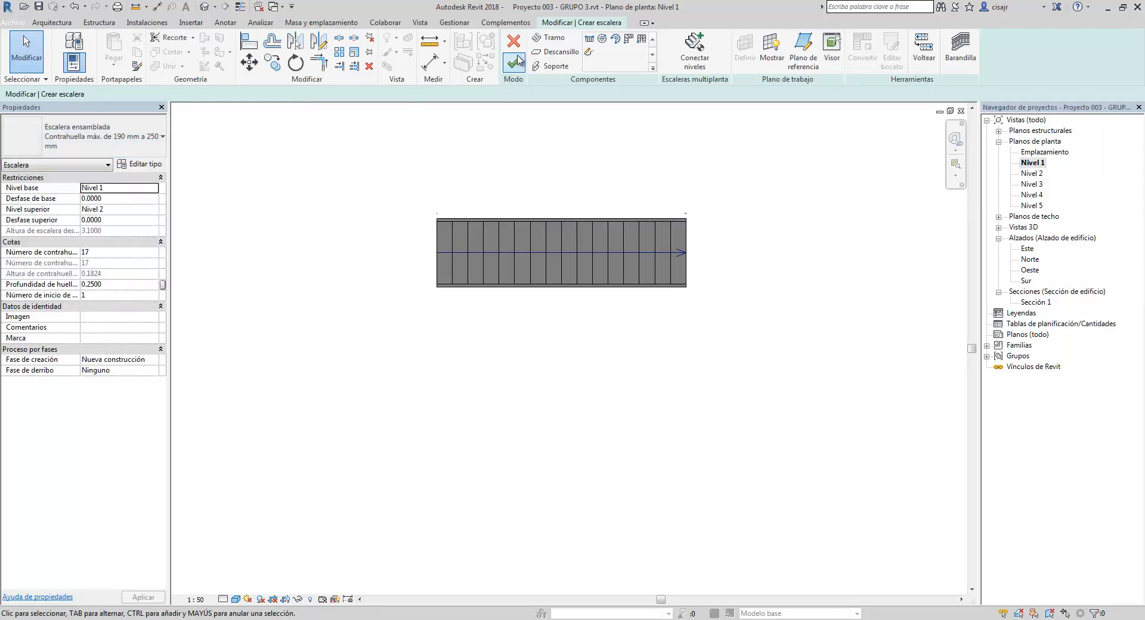
pyautogui.click(515, 61)
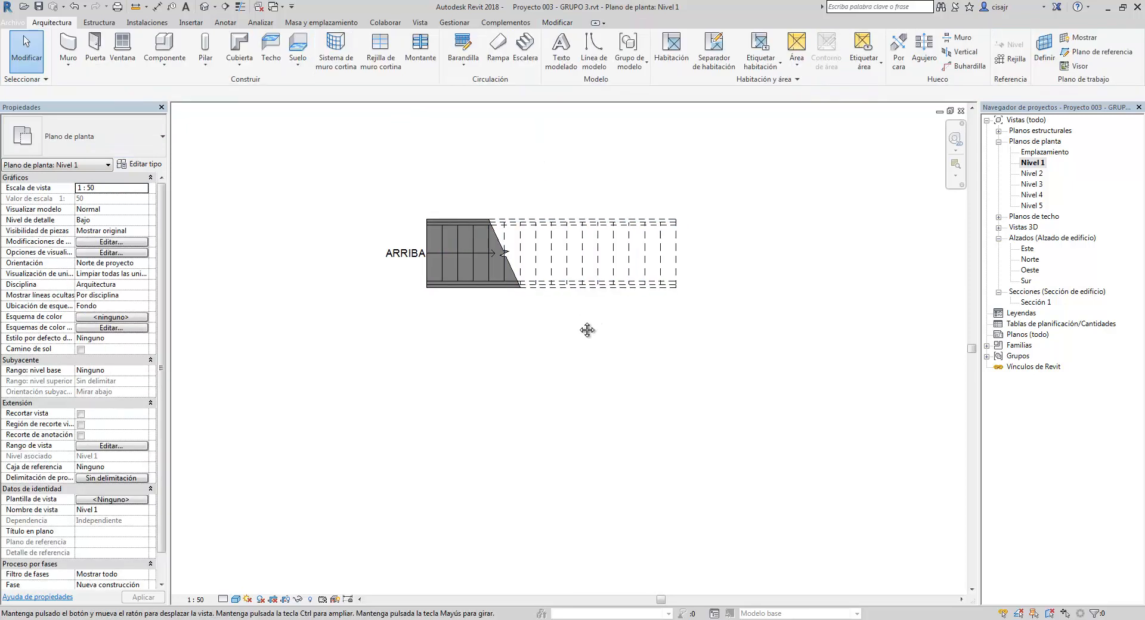
# Open the 3D view and inspect the new straight stair and its railings up close from several sides.
pyautogui.click(205, 7)
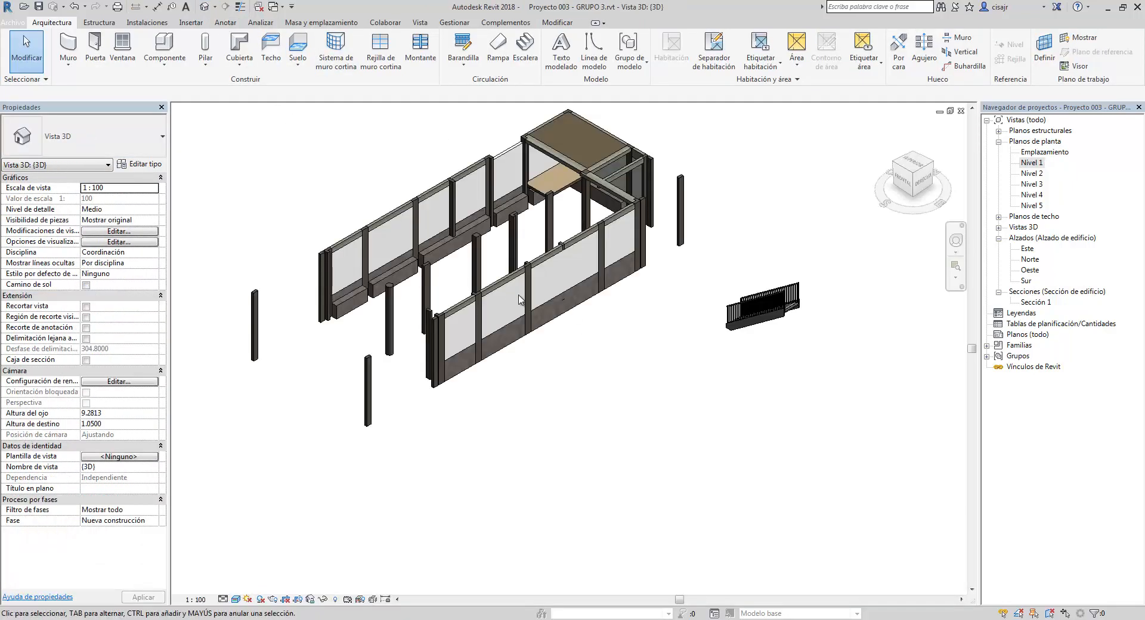
pyautogui.scroll(5, 690, 336)
pyautogui.scroll(6, 690, 336)
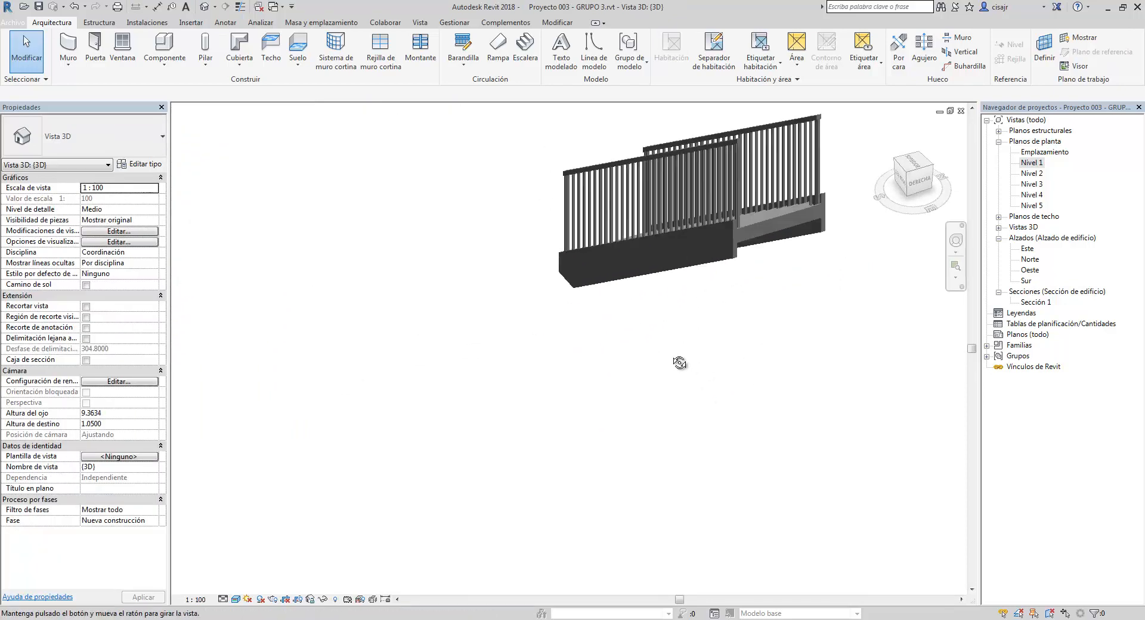
pyautogui.moveTo(677, 365); pyautogui.dragTo(565, 279, button='middle')
pyautogui.moveTo(525, 213); pyautogui.dragTo(542, 337, button='middle')
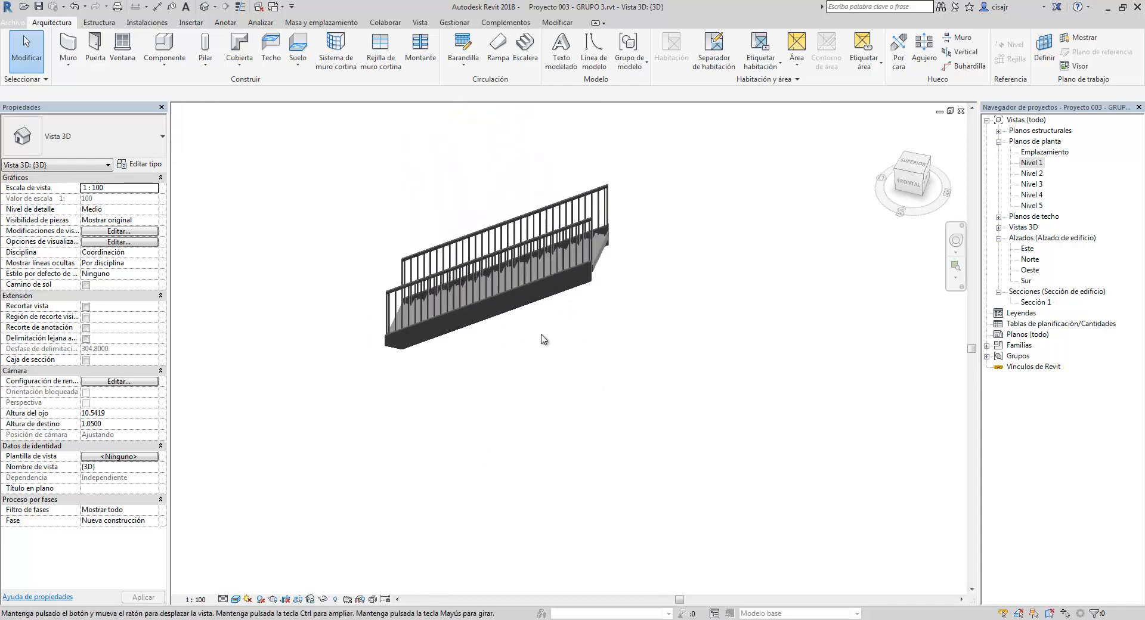
# Examine the straight stair's stringers, risers and railings from further angles, and view it alongside the building.
pyautogui.keyDown('shift'); pyautogui.moveTo(545, 293); pyautogui.dragTo(598, 313, button='middle'); pyautogui.keyUp('shift')
pyautogui.moveTo(509, 204); pyautogui.dragTo(552, 346, button='middle')
pyautogui.scroll(6, 567, 304)
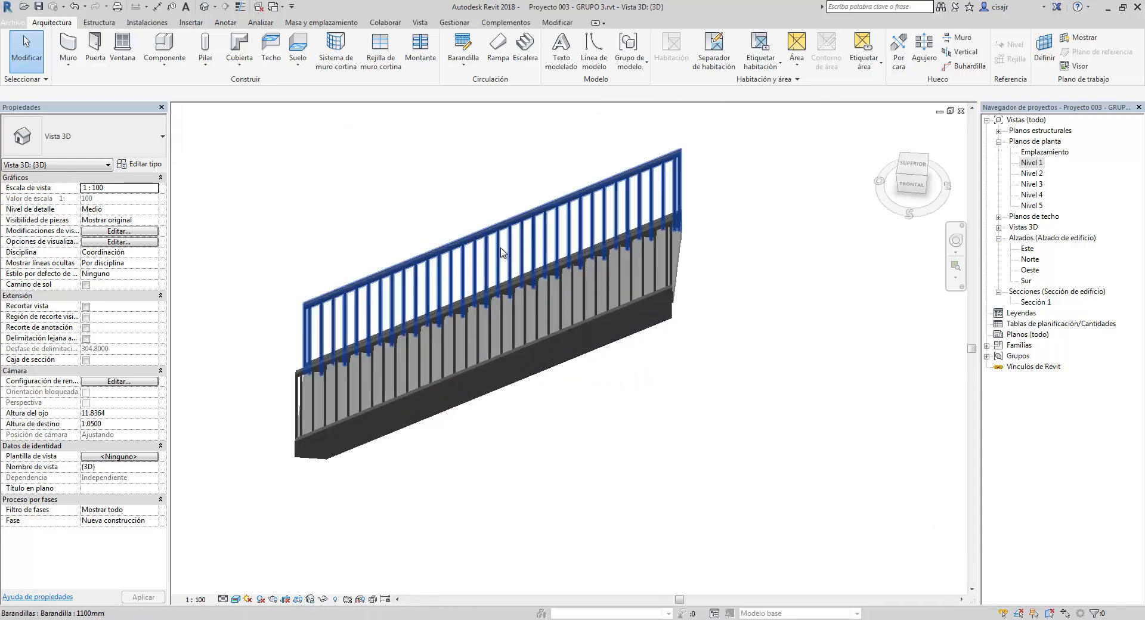
pyautogui.scroll(-3, 588, 275)
pyautogui.scroll(-2, 593, 273)
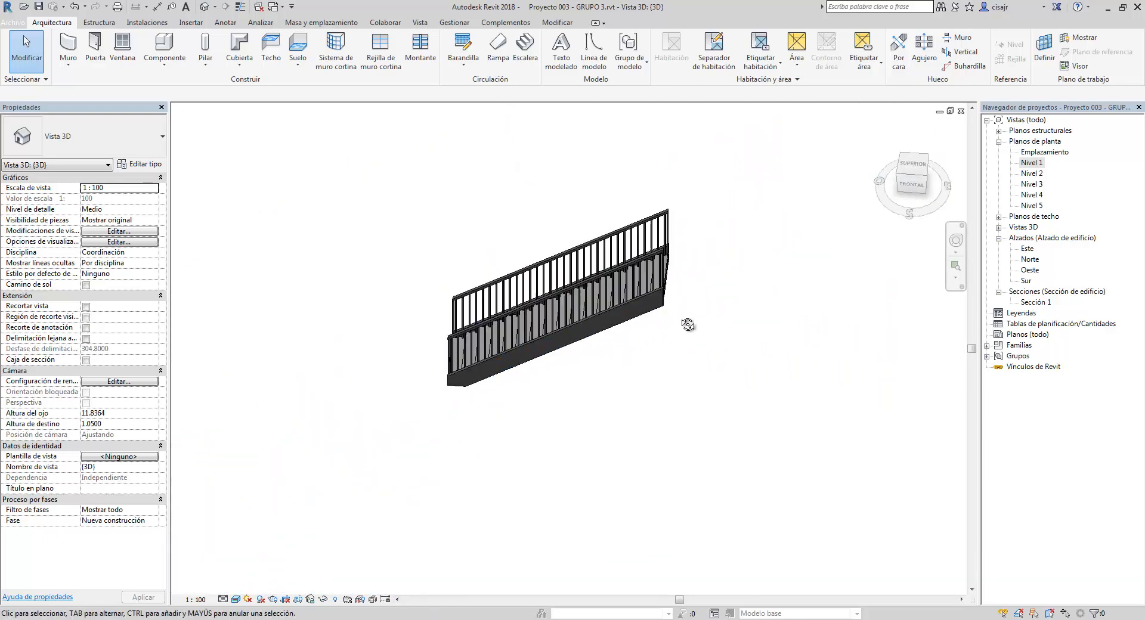
pyautogui.keyDown('shift'); pyautogui.moveTo(685, 325); pyautogui.dragTo(655, 286, button='middle'); pyautogui.keyUp('shift')
pyautogui.keyDown('shift'); pyautogui.moveTo(660, 355); pyautogui.dragTo(724, 272, button='middle'); pyautogui.keyUp('shift')
pyautogui.scroll(-4, 629, 261)
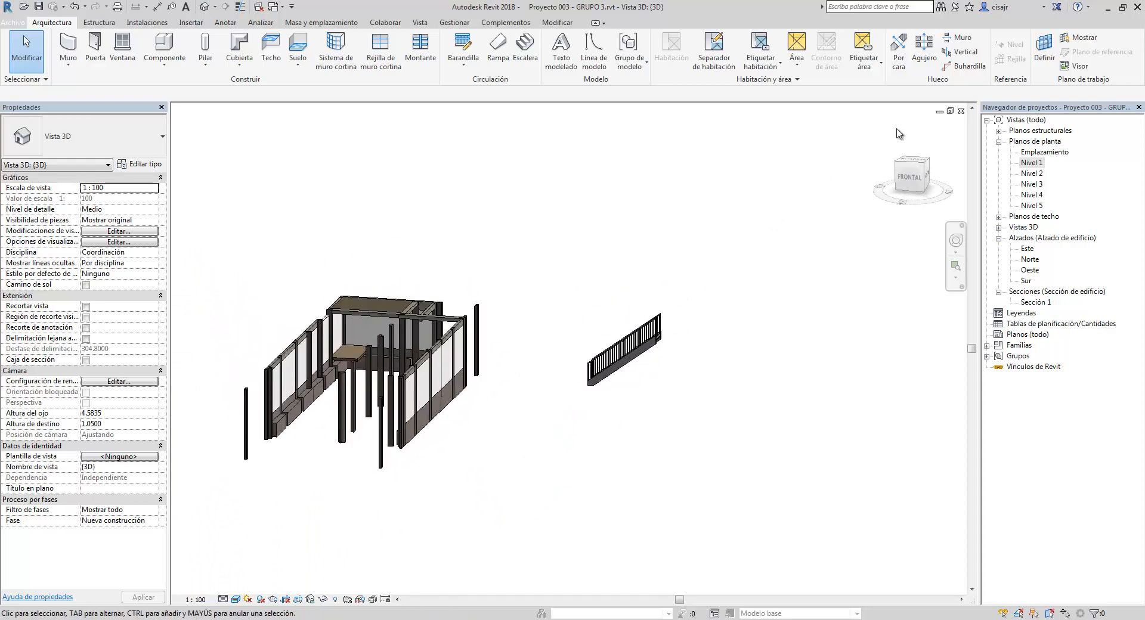
# In the Nivel 1 plan, create a second straight stair below the first: a 2 m run with 9 risers, a 1 m landing and a run with 8 risers.
pyautogui.click(961, 111)
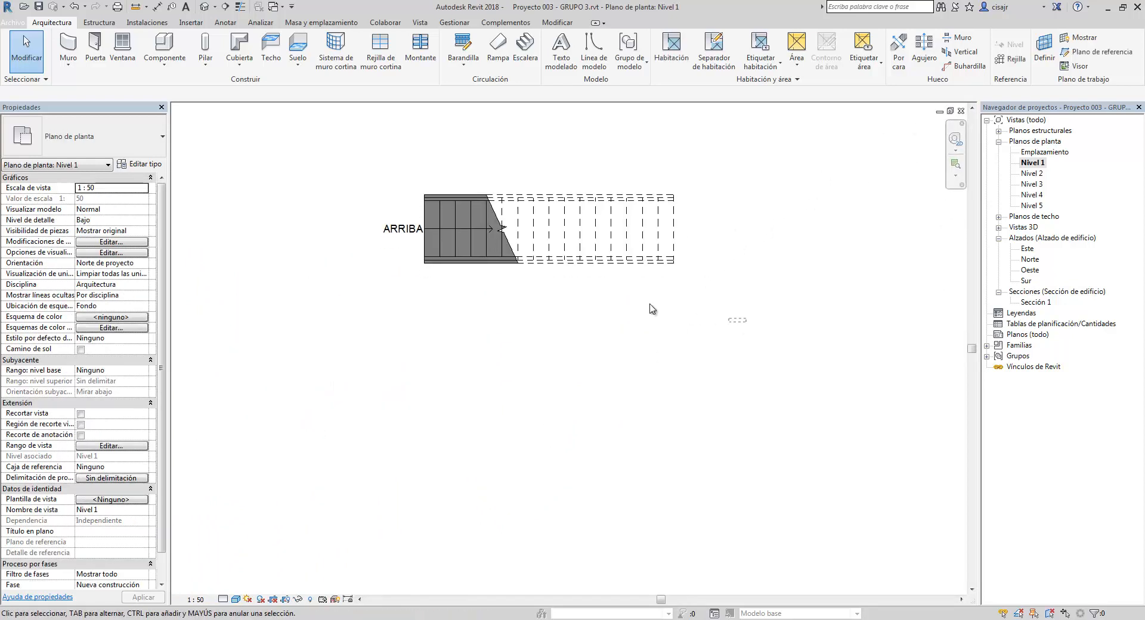
pyautogui.moveTo(718, 312); pyautogui.dragTo(408, 159)
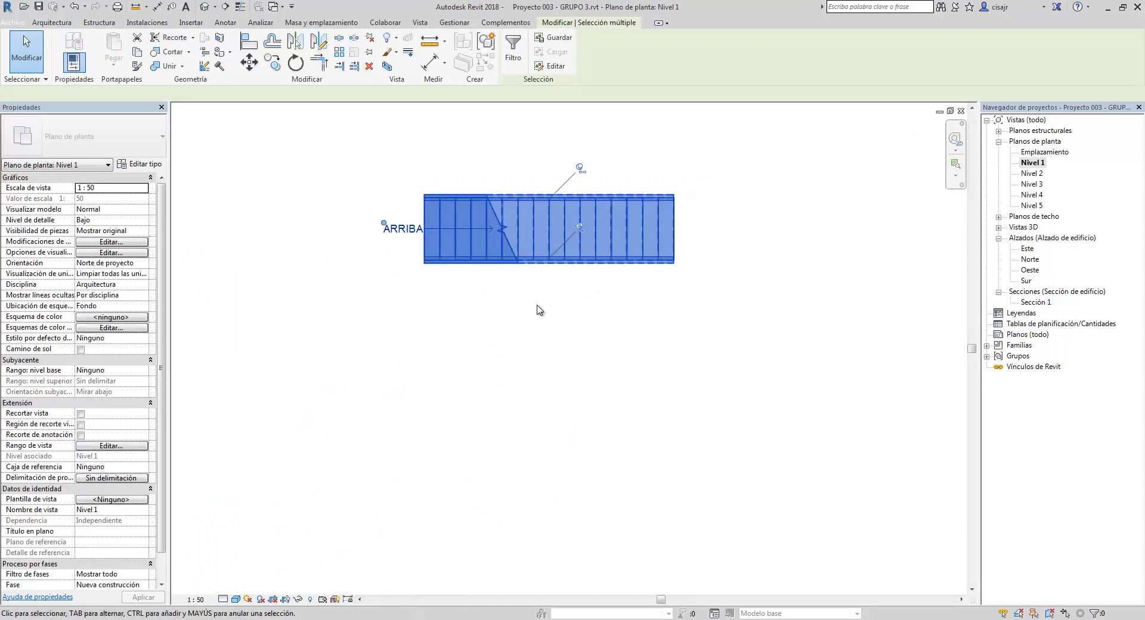
pyautogui.click(538, 307)
pyautogui.click(525, 50)
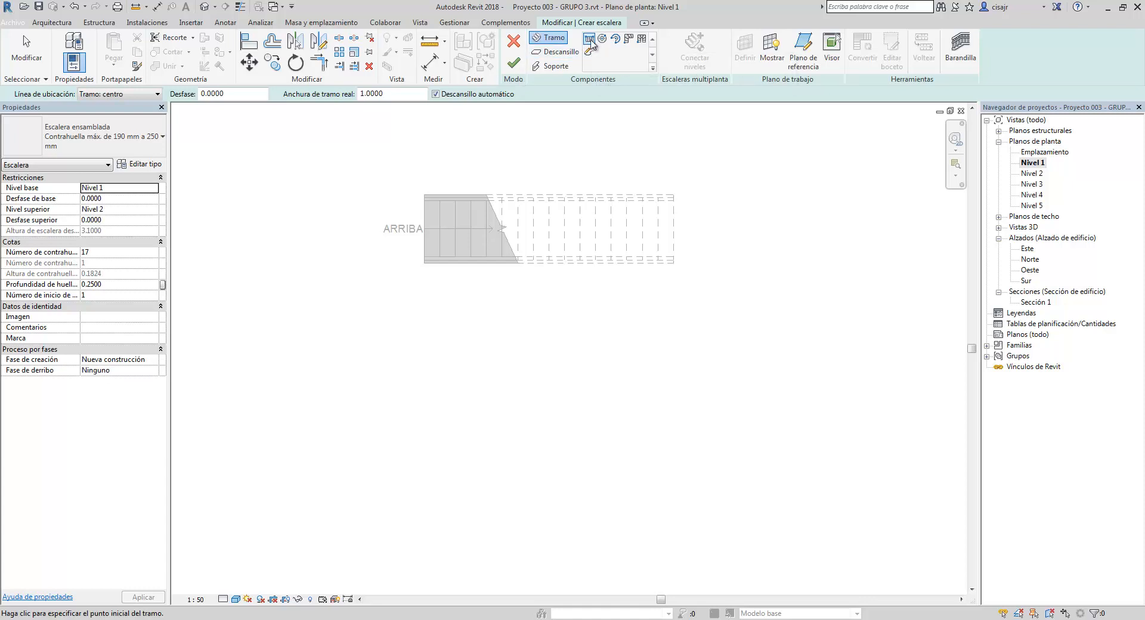
pyautogui.click(423, 336)
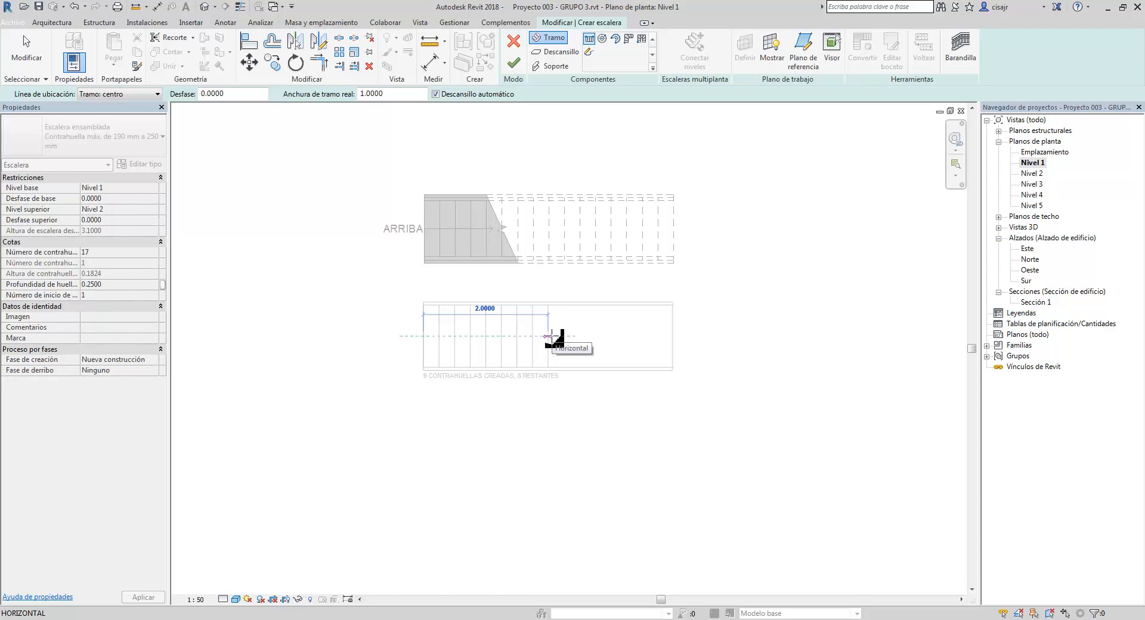
pyautogui.click(548, 337)
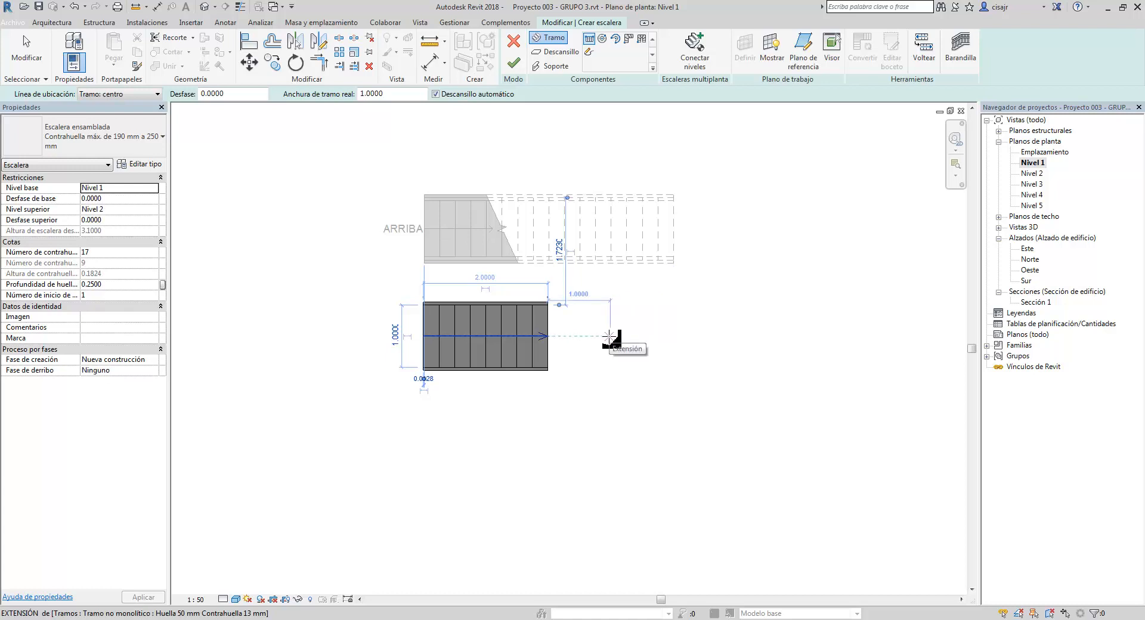
pyautogui.click(610, 336)
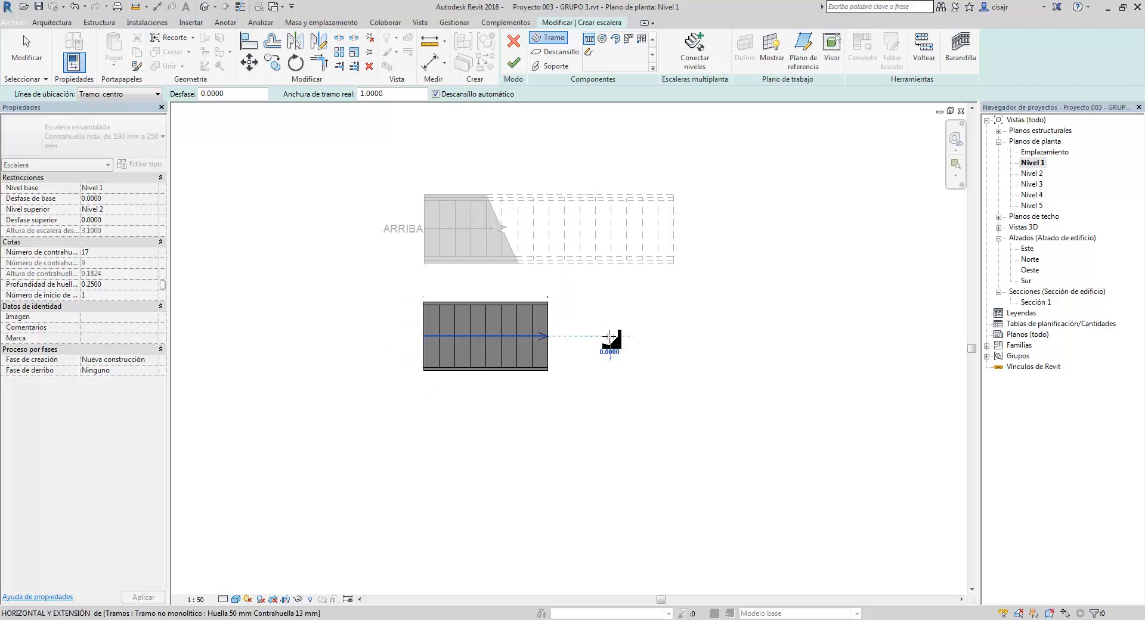
pyautogui.click(720, 336)
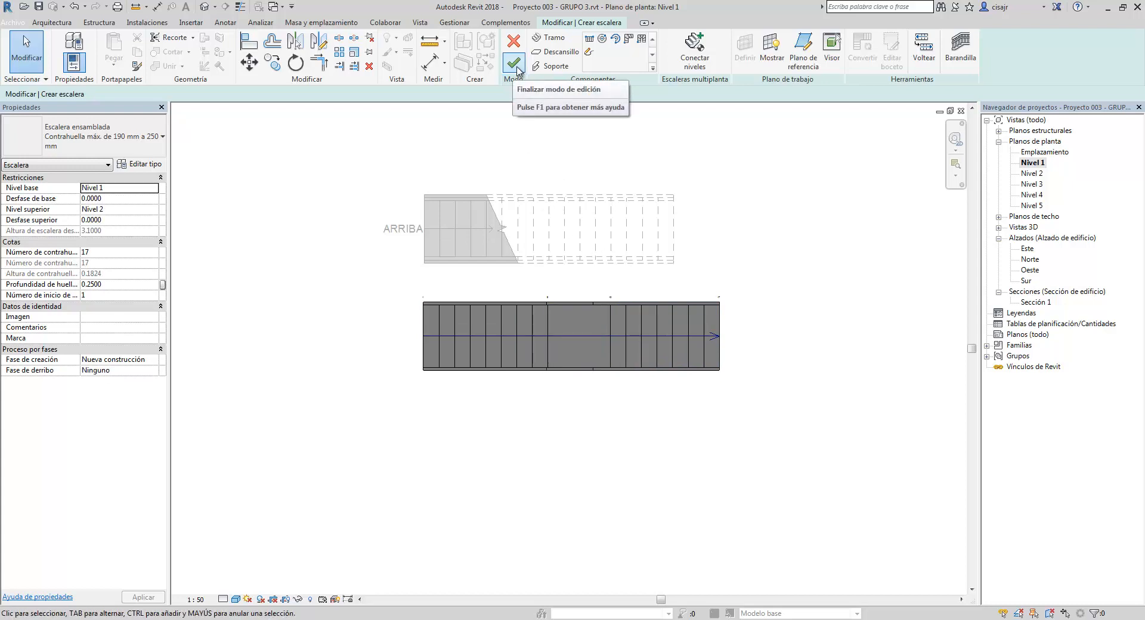
pyautogui.click(516, 63)
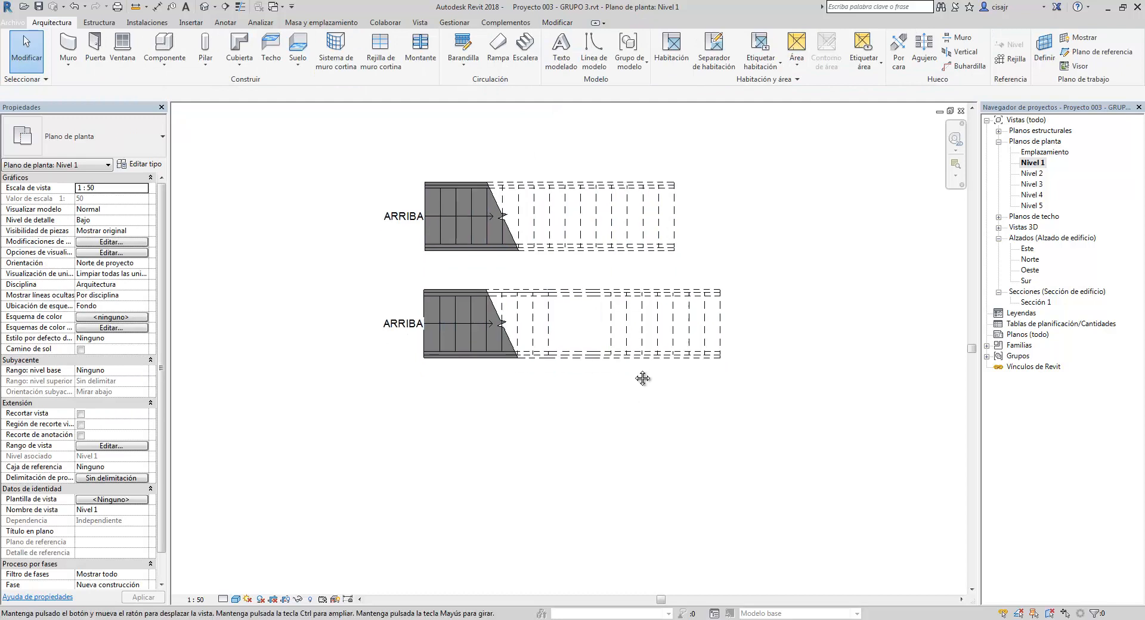
# Examine the stair with the intermediate landing in 3D and compare it with the plain straight stair.
pyautogui.moveTo(643, 379); pyautogui.dragTo(648, 351, button='middle')
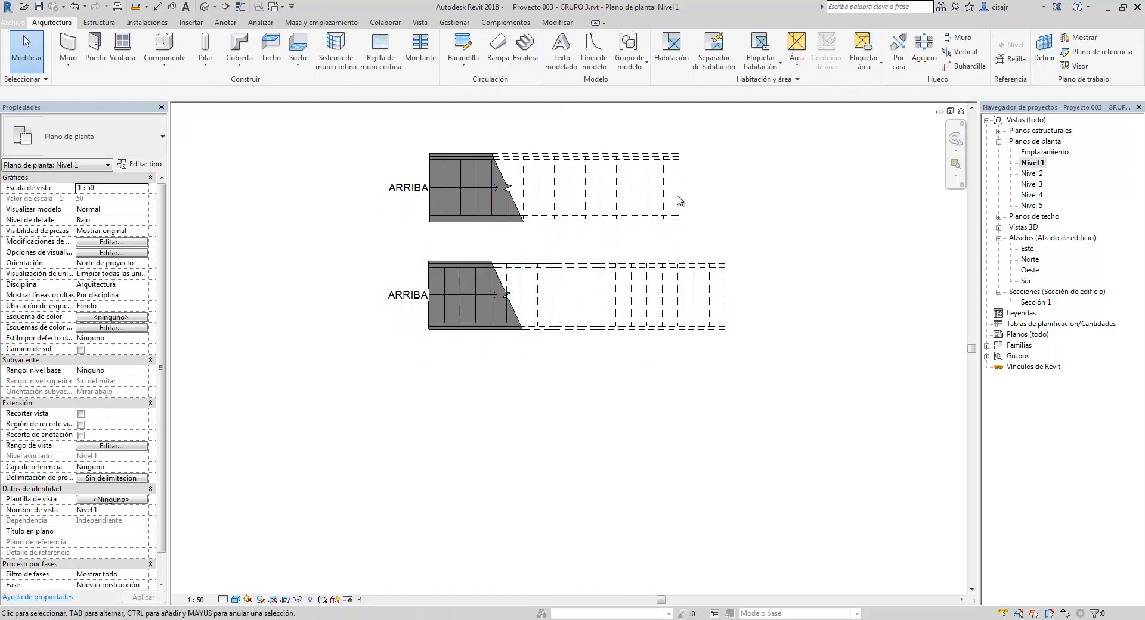
pyautogui.click(205, 8)
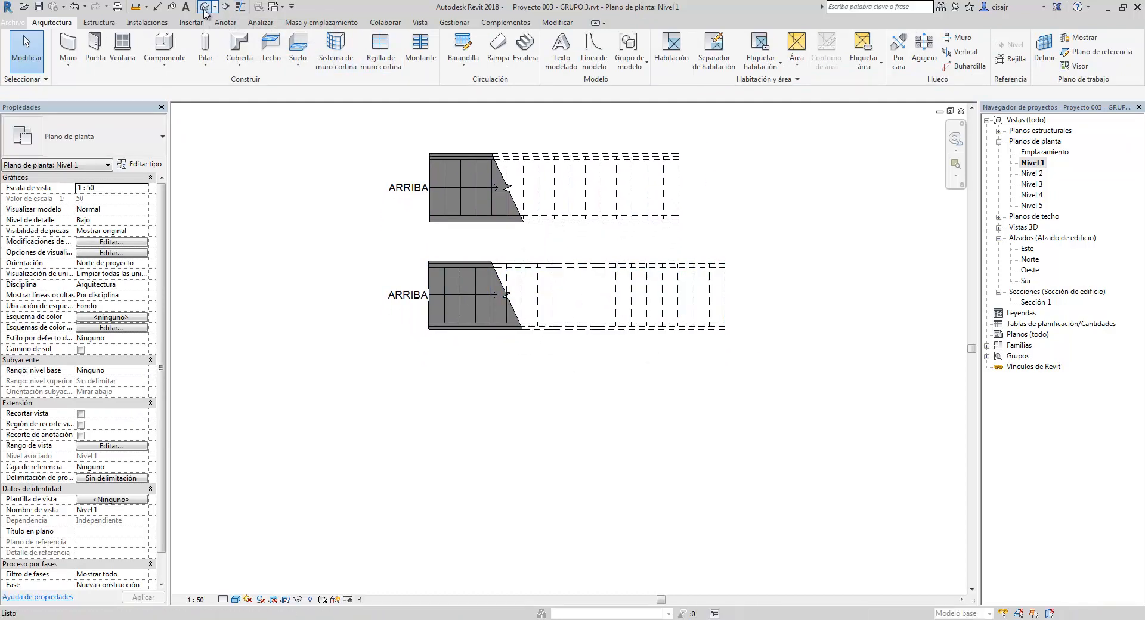
pyautogui.keyDown('shift'); pyautogui.moveTo(792, 337); pyautogui.dragTo(795, 412, button='middle'); pyautogui.keyUp('shift')
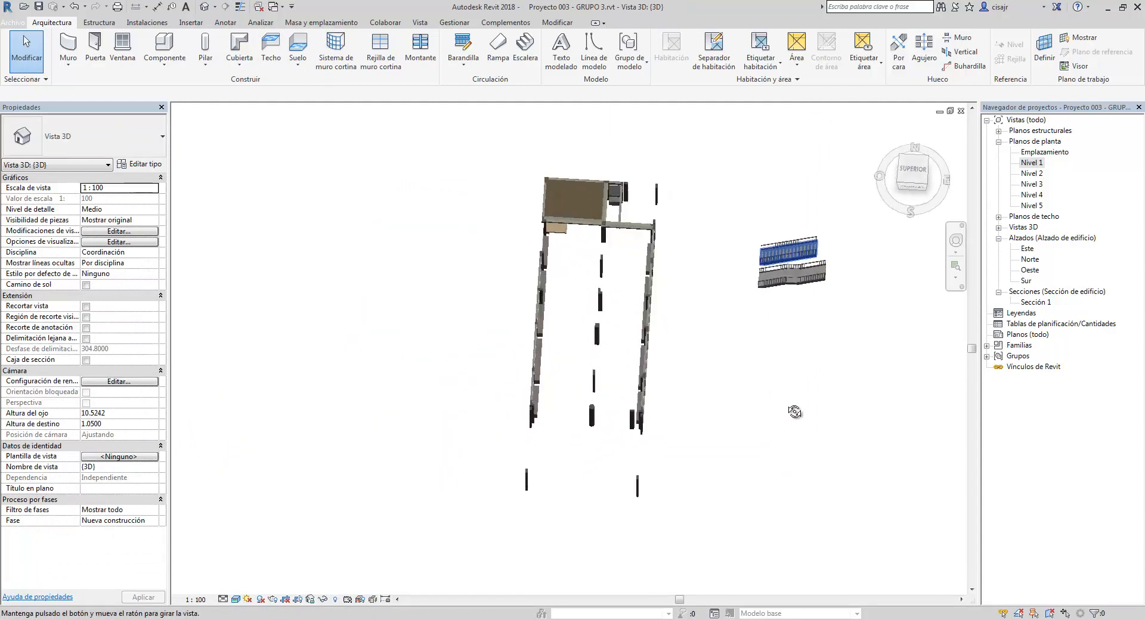
pyautogui.scroll(5, 795, 250)
pyautogui.moveTo(853, 358); pyautogui.dragTo(635, 338, button='middle')
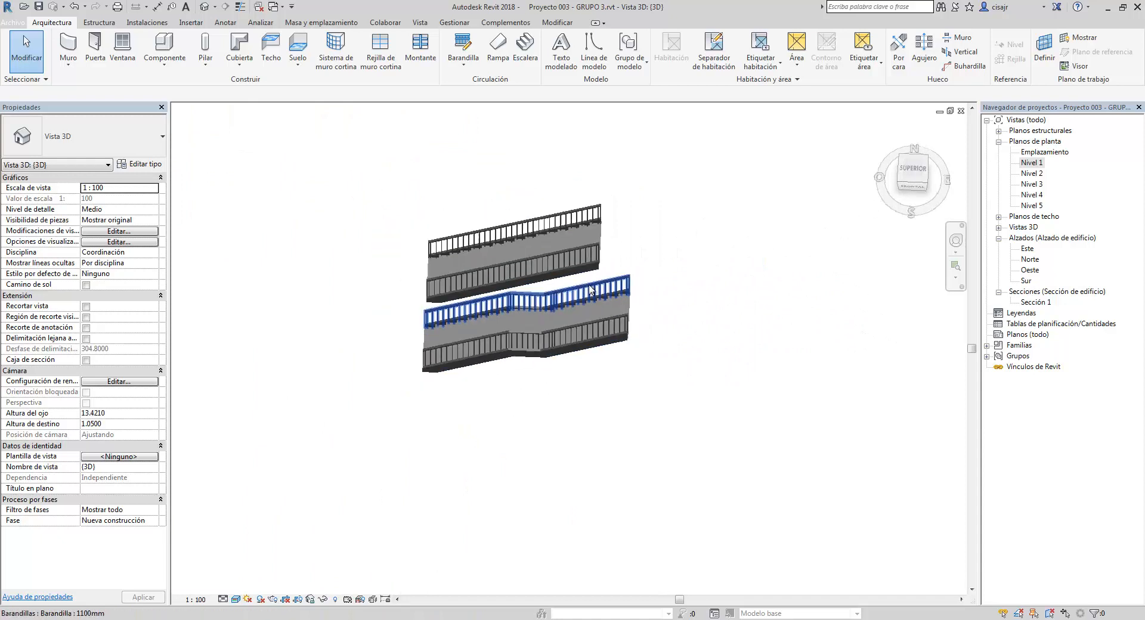
pyautogui.scroll(-2, 543, 334)
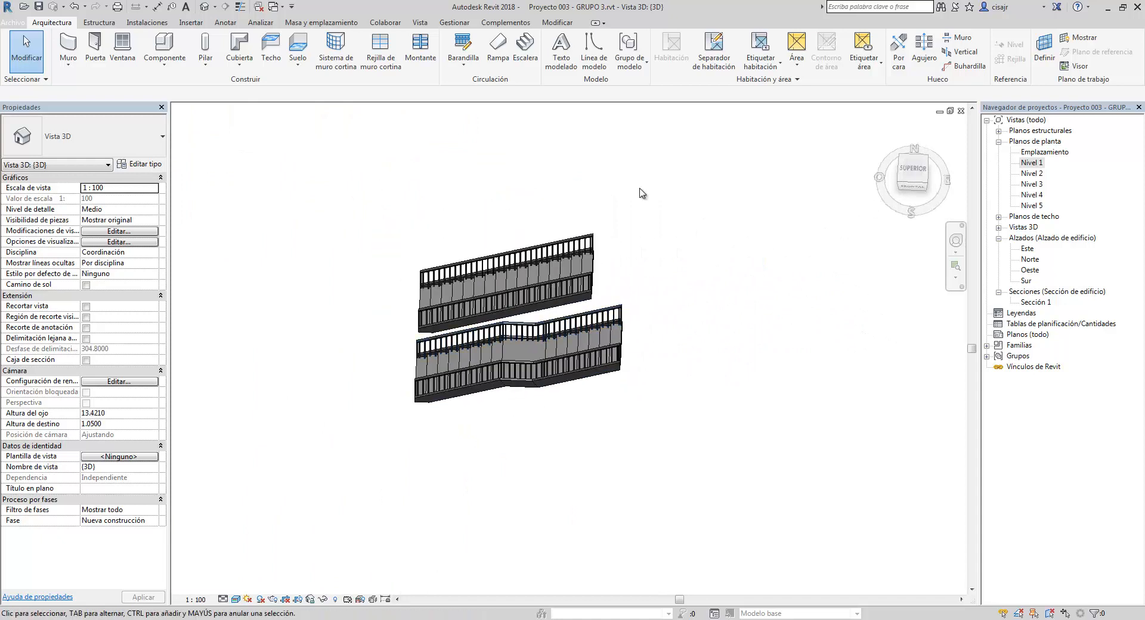
# Back in the Nivel 1 plan, create a full-step spiral stair with a 2 m radius and 17 risers below the two straight stairs.
pyautogui.click(962, 111)
pyautogui.scroll(-2, 662, 239)
pyautogui.moveTo(676, 260); pyautogui.dragTo(673, 252, button='middle')
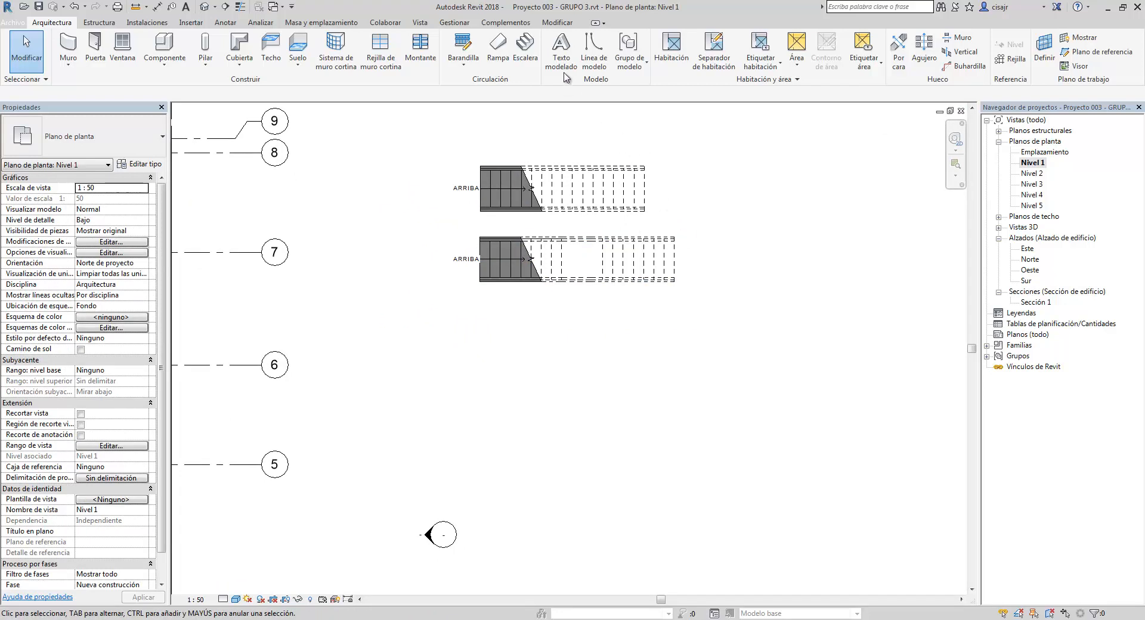
pyautogui.click(525, 48)
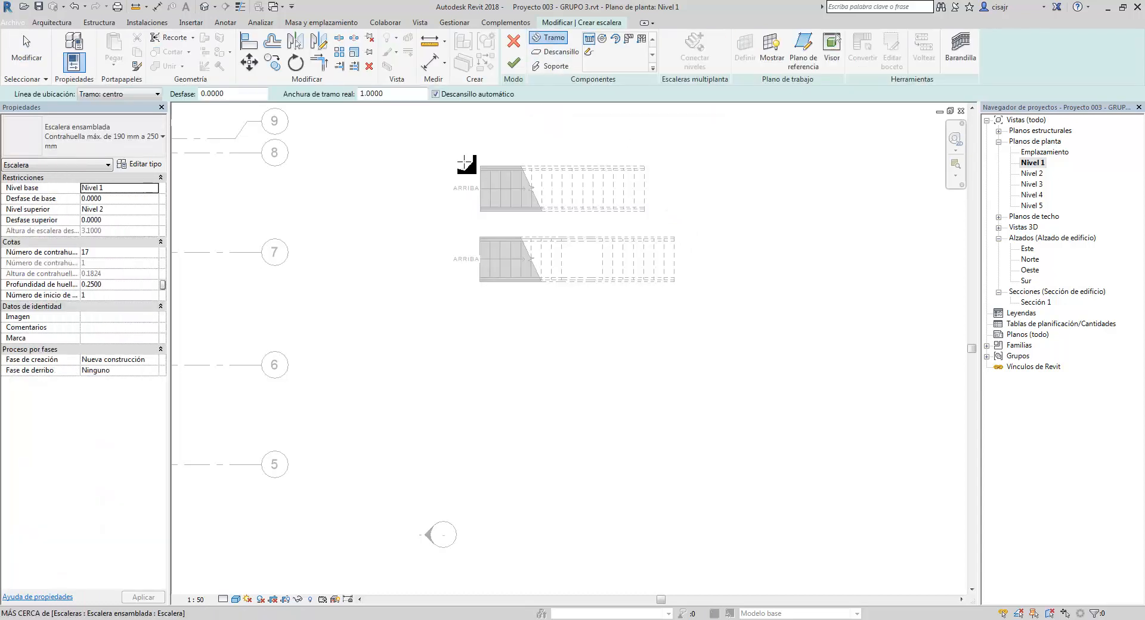
pyautogui.click(602, 39)
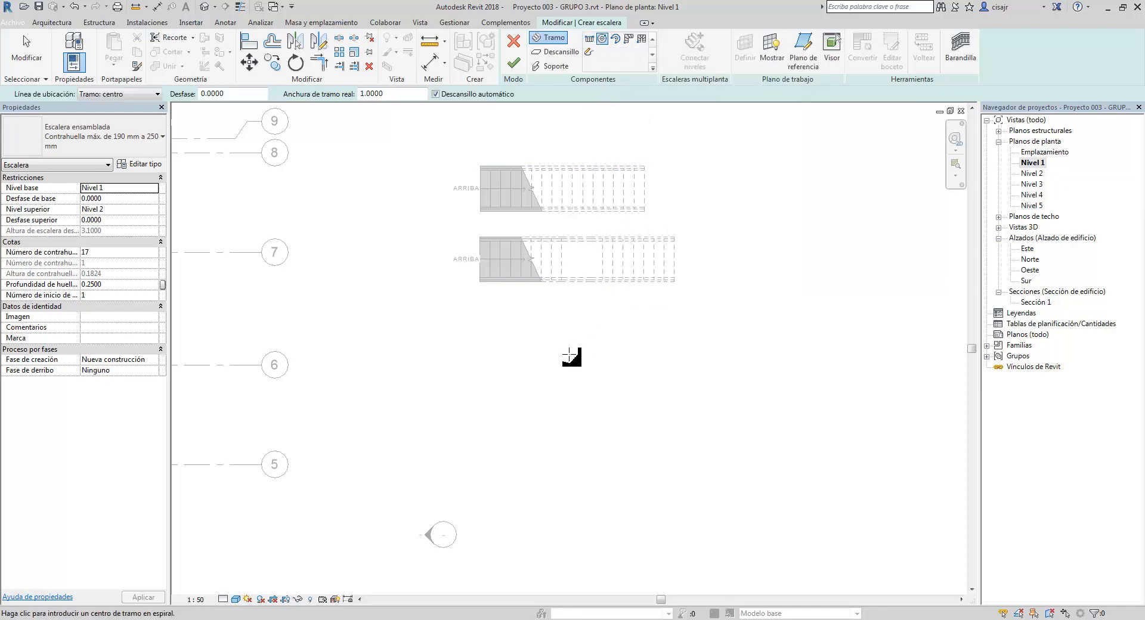
pyautogui.moveTo(569, 356); pyautogui.dragTo(573, 293, button='middle')
pyautogui.click(576, 311)
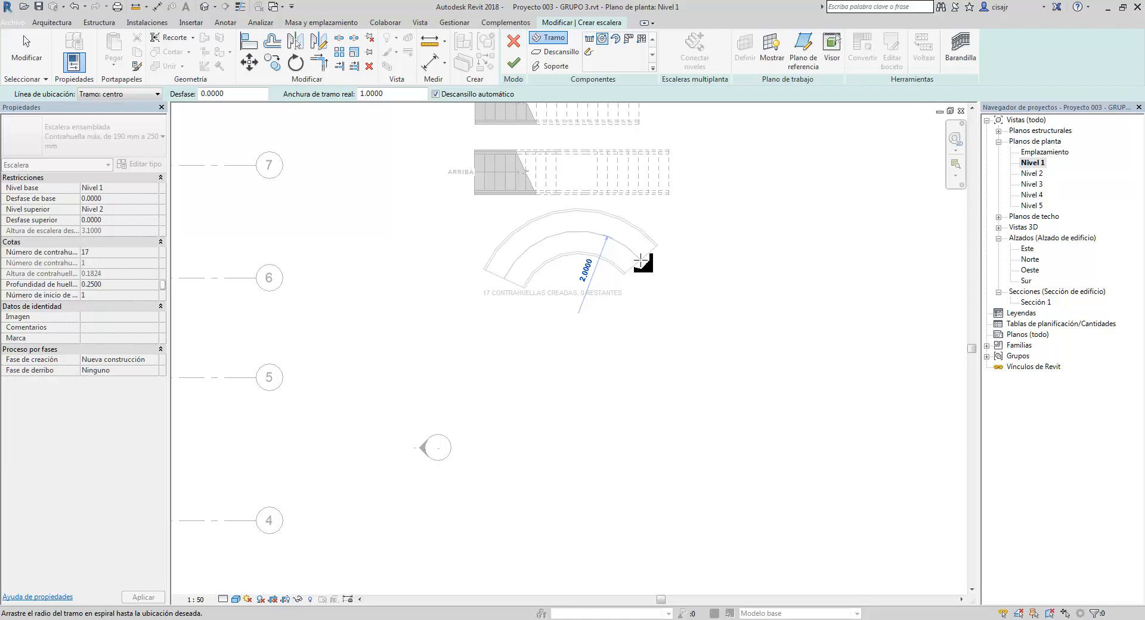
pyautogui.click(641, 261)
pyautogui.press('Escape')
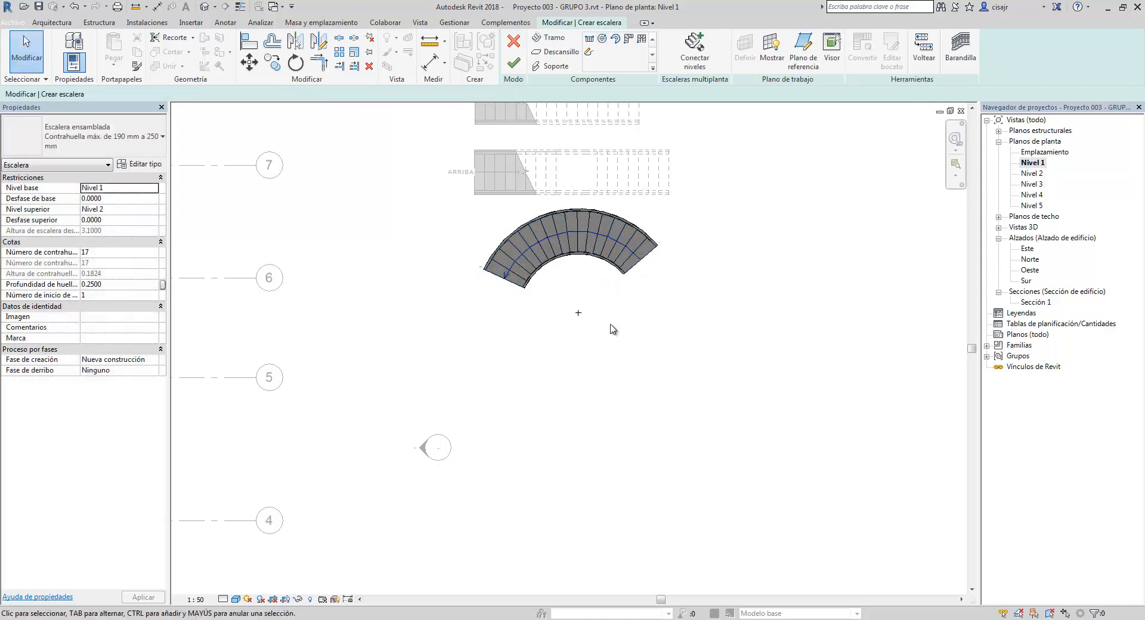
pyautogui.click(516, 65)
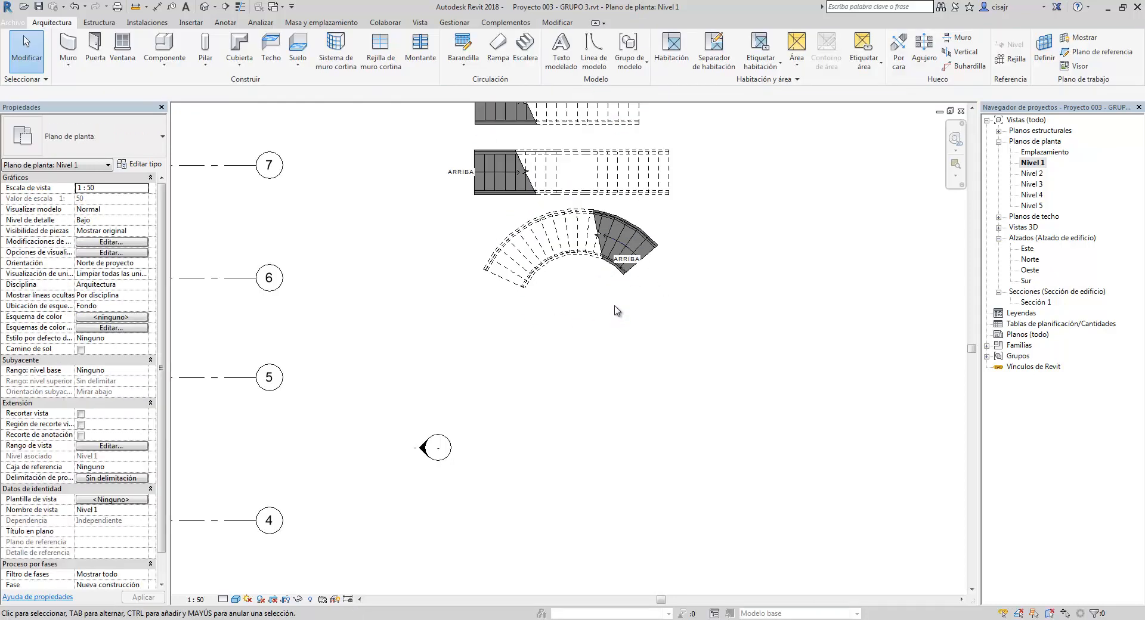
# Examine the new spiral stair and its curved railings from the front in the 3D view.
pyautogui.moveTo(617, 291); pyautogui.dragTo(617, 318, button='middle')
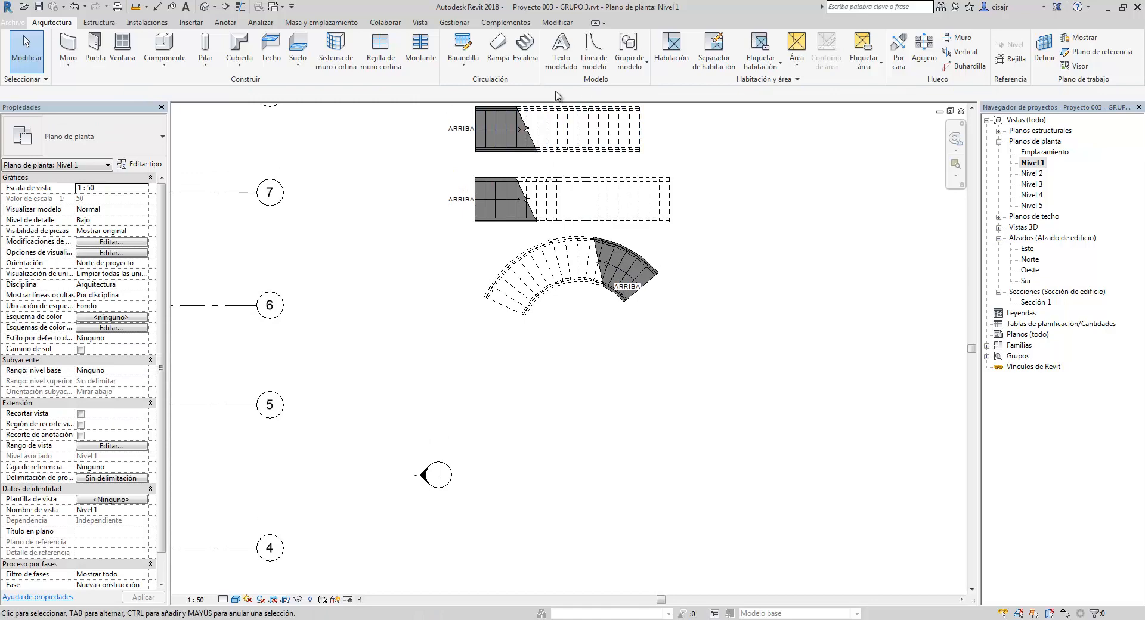
pyautogui.click(208, 12)
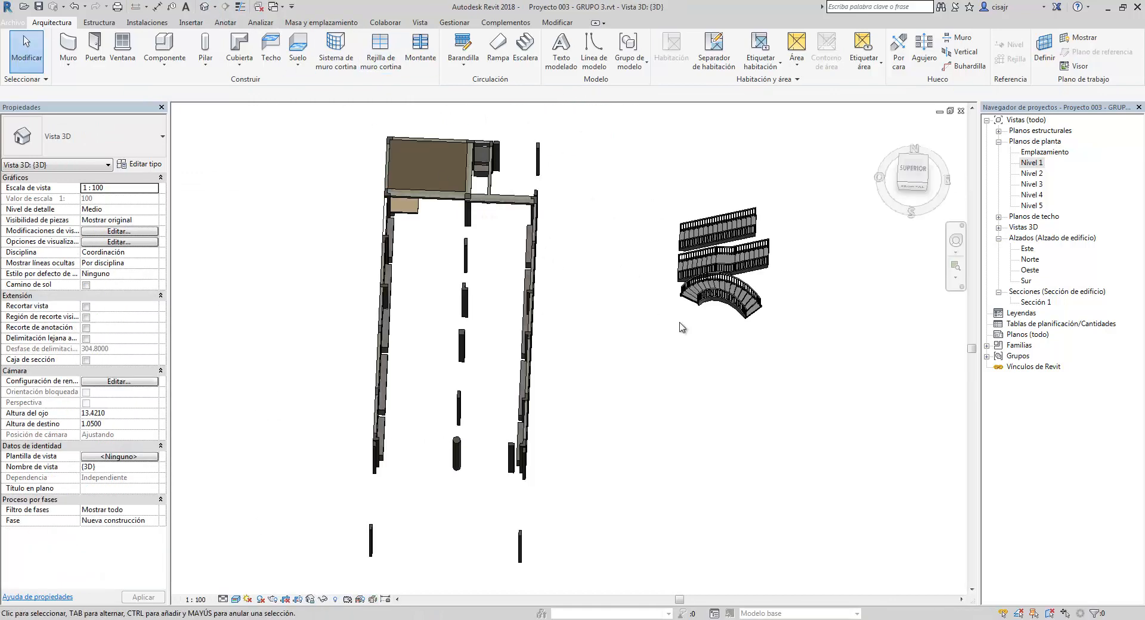
pyautogui.scroll(2, 746, 335)
pyautogui.scroll(2, 776, 323)
pyautogui.keyDown('shift'); pyautogui.moveTo(778, 321); pyautogui.dragTo(650, 307, button='middle'); pyautogui.keyUp('shift')
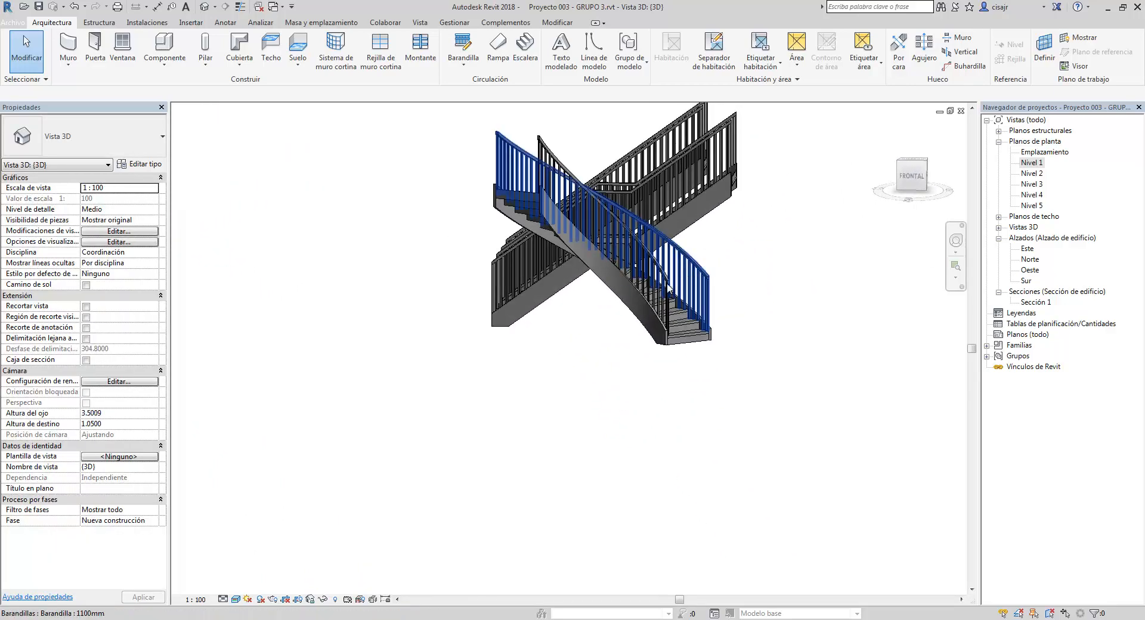
# Review the stair types available for the spiral stair without changing its type, and view the three stairs from above.
pyautogui.click(682, 338)
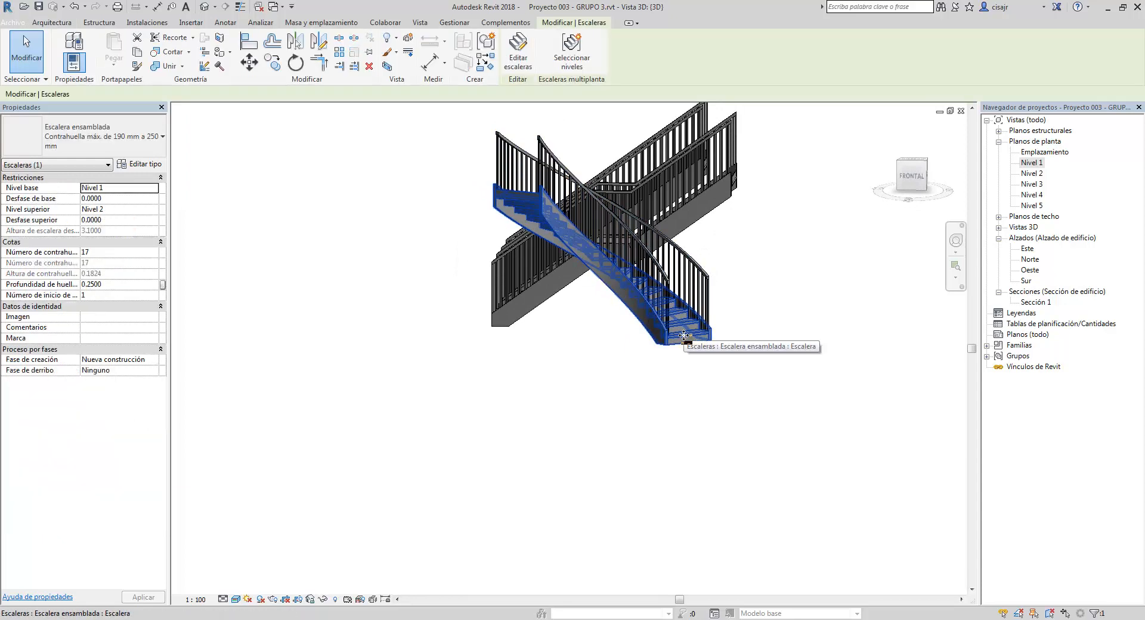
pyautogui.click(103, 137)
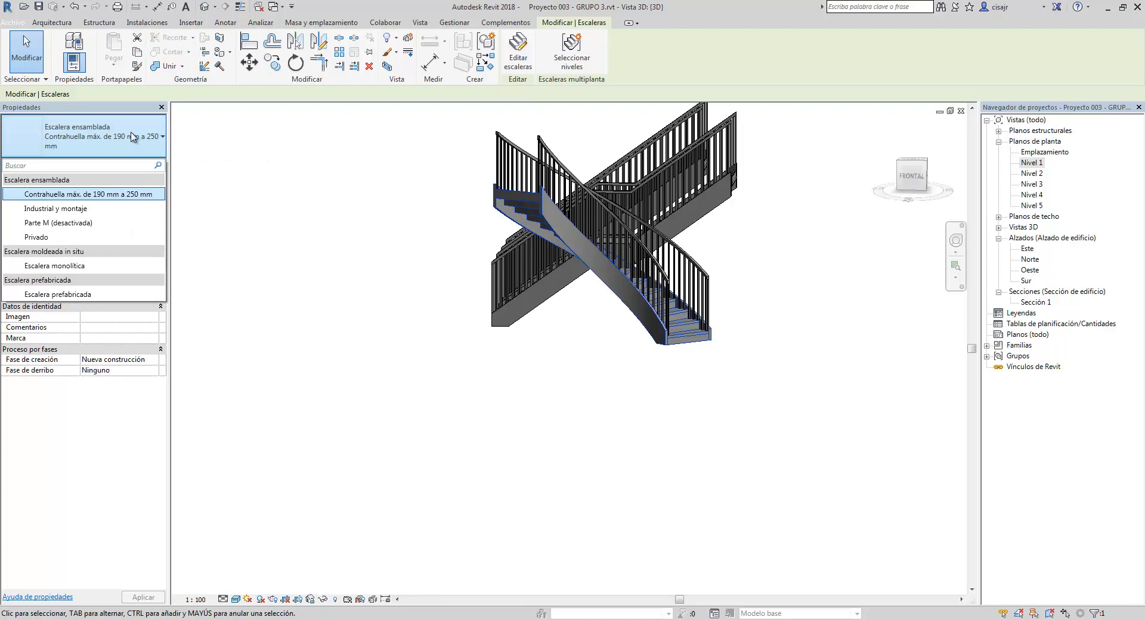
pyautogui.click(543, 349)
pyautogui.keyDown('shift'); pyautogui.moveTo(604, 311); pyautogui.dragTo(440, 398, button='middle'); pyautogui.keyUp('shift')
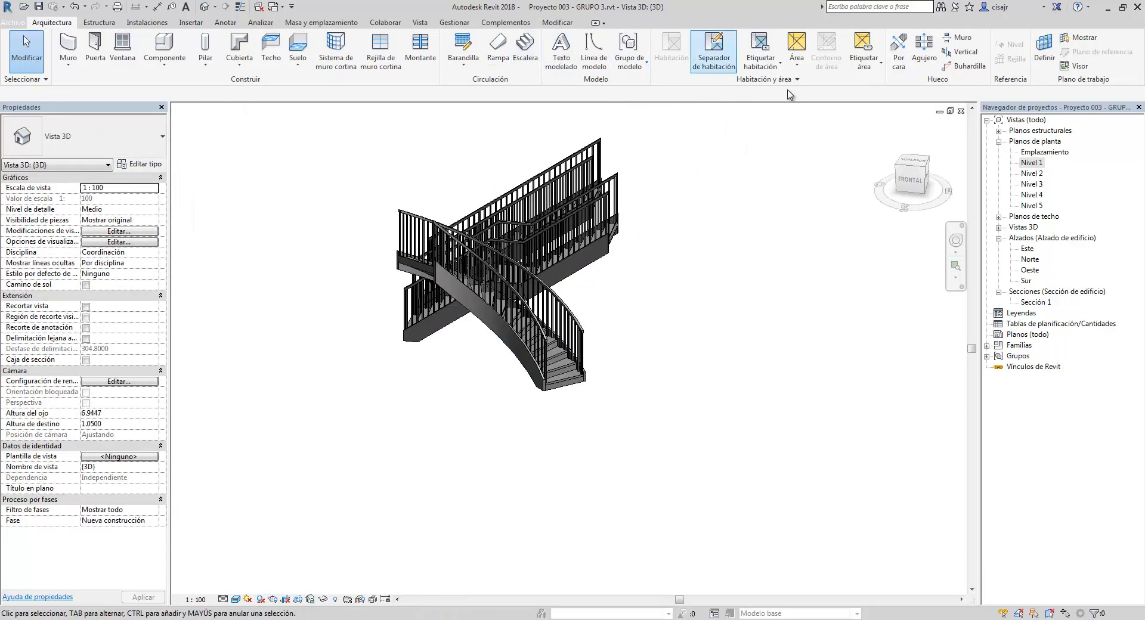
# Back in the Nivel 1 plan, start a centre-ends spiral stair below the existing one, with a first run of 2.6 m radius and 7 risers.
pyautogui.click(962, 112)
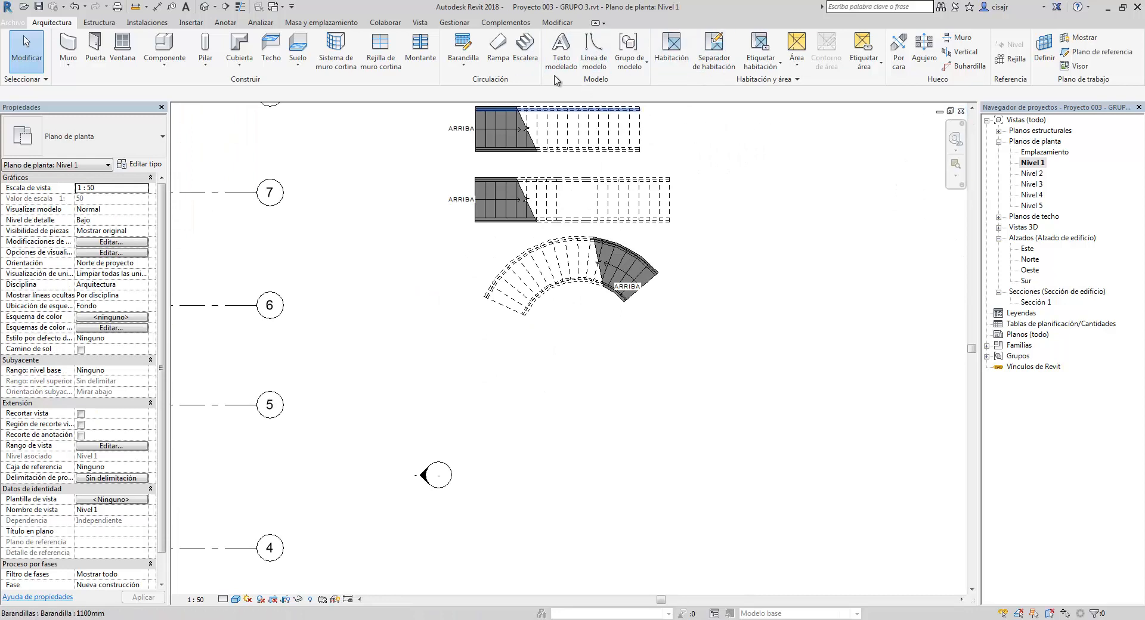
pyautogui.click(523, 50)
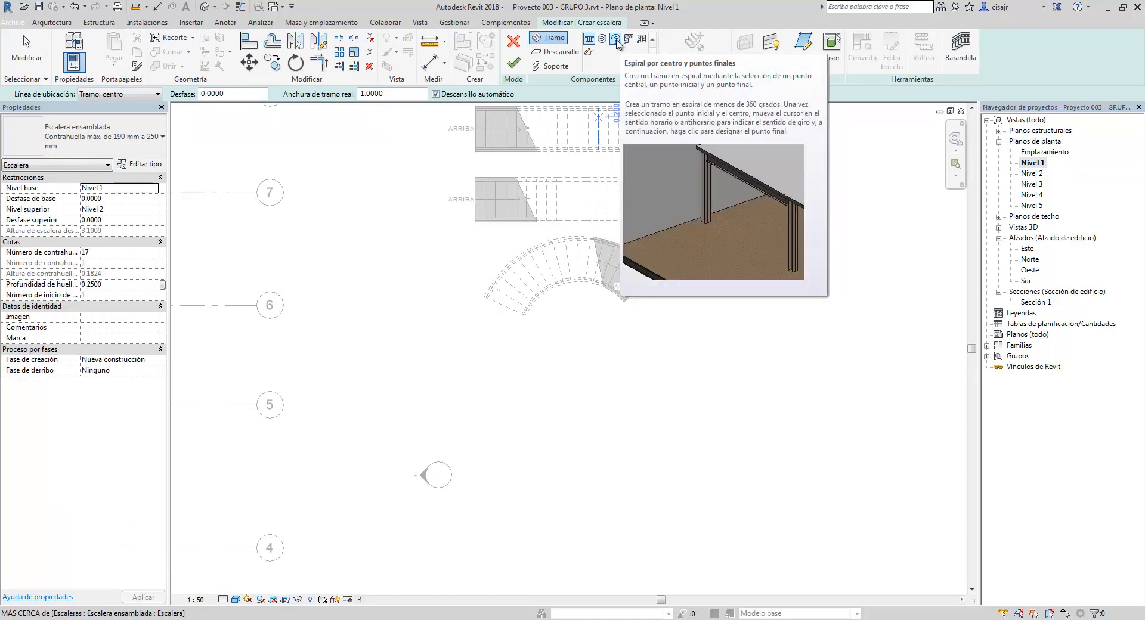
pyautogui.click(618, 43)
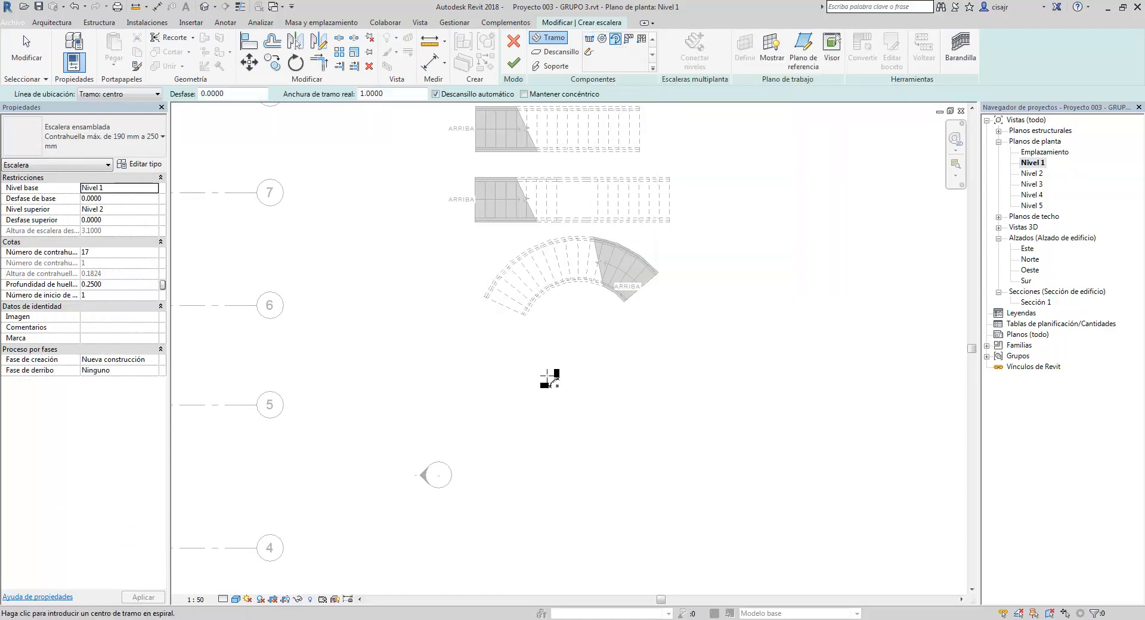
pyautogui.click(522, 447)
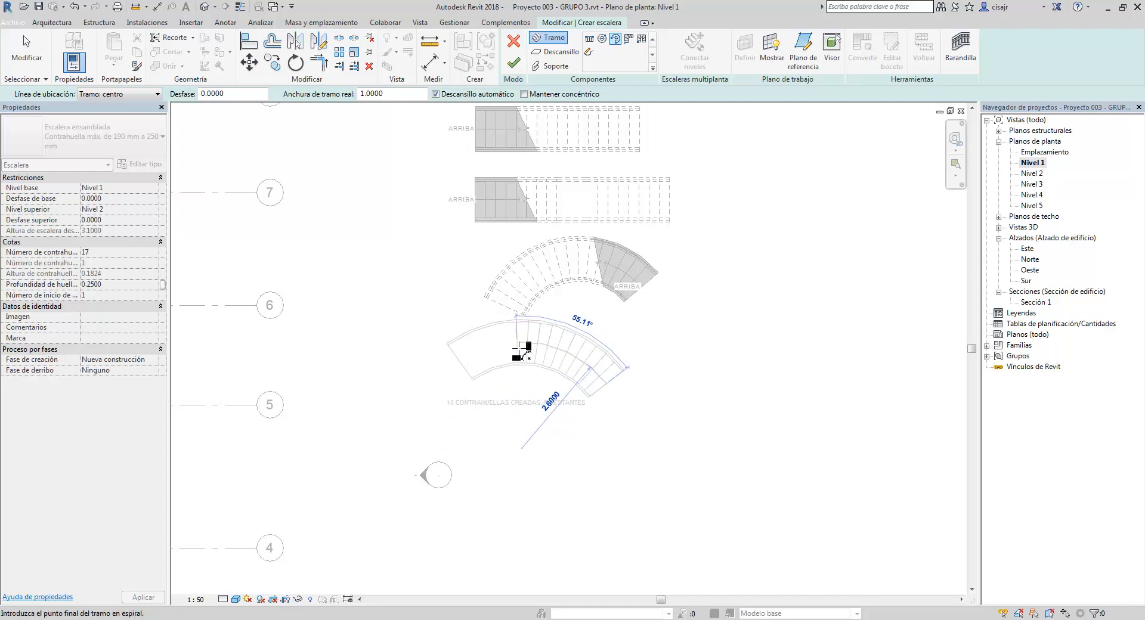
pyautogui.scroll(3, 499, 356)
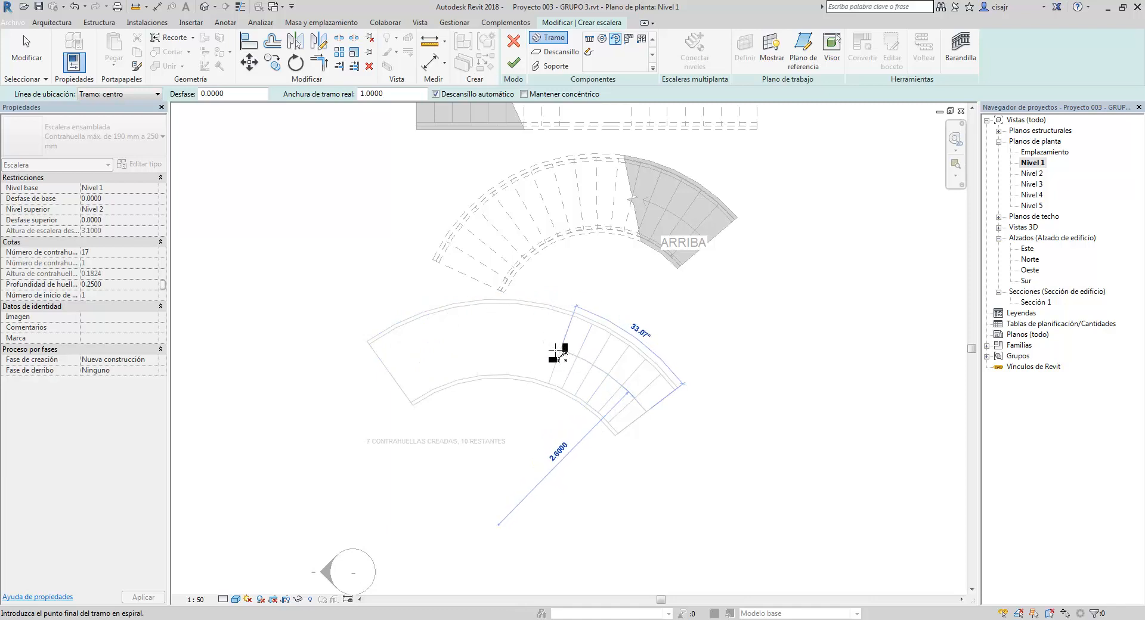
pyautogui.click(556, 352)
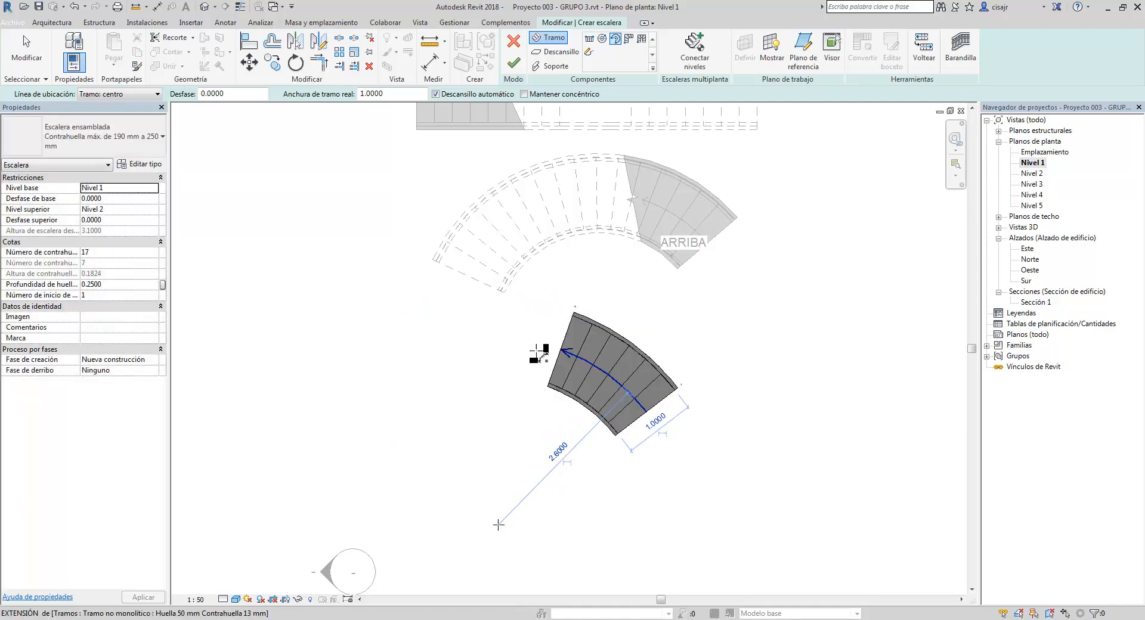
# Add a second spiral run of about 2.02 m radius with the remaining 10 risers, linked by an automatic landing, and finish the stair.
pyautogui.click(506, 340)
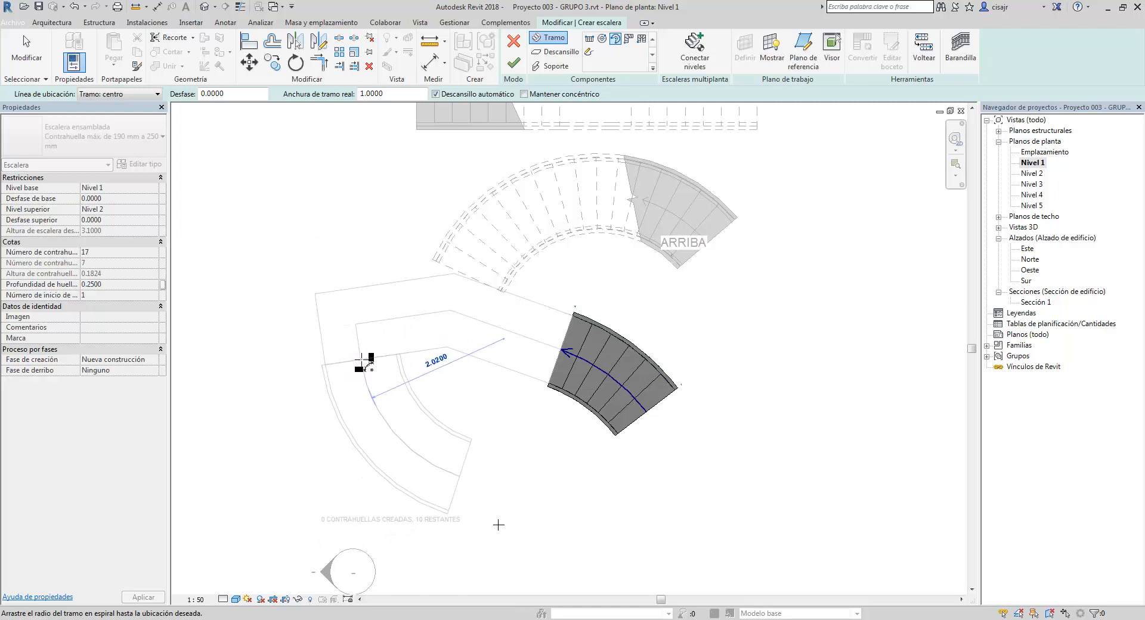
pyautogui.click(459, 481)
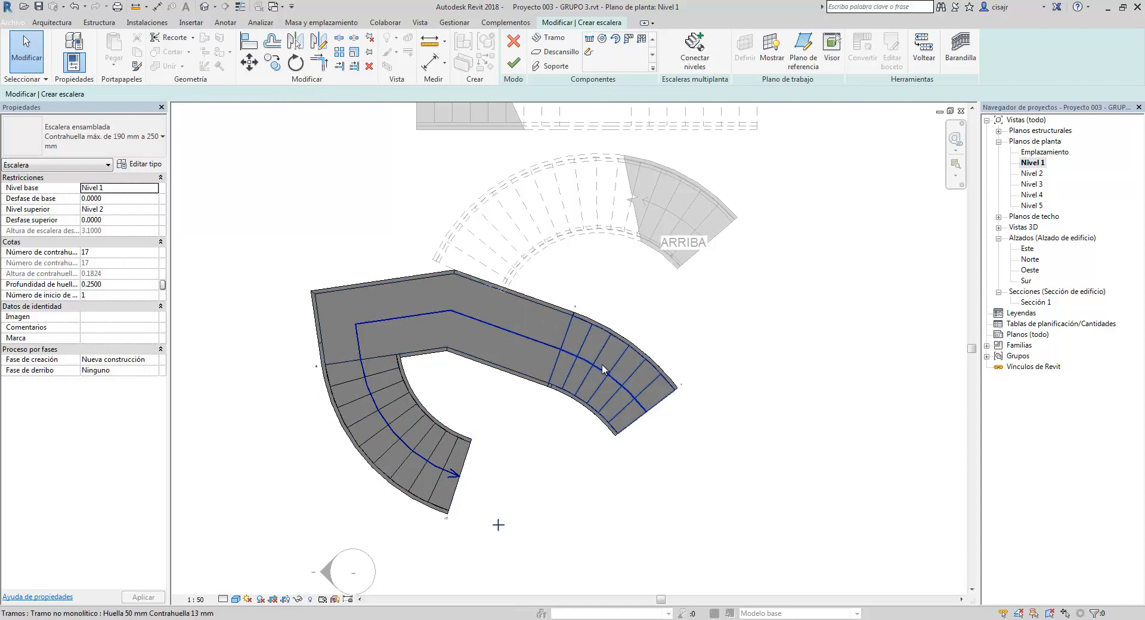
pyautogui.scroll(-4, 605, 336)
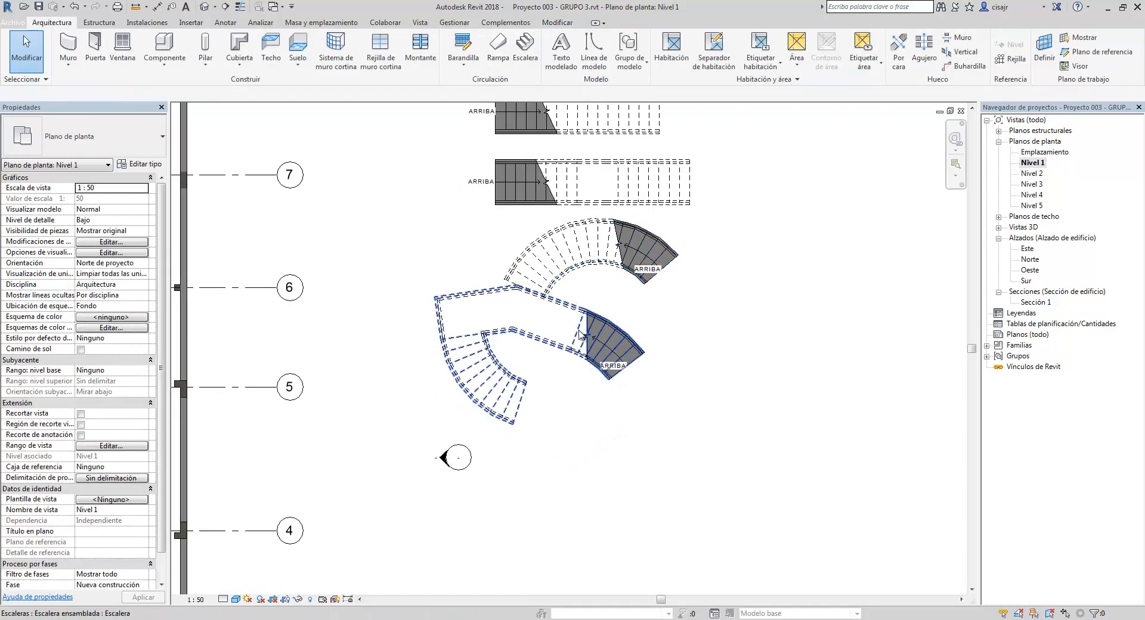
# Move the two-run spiral stair clear of the full-step spiral stair and examine it in the 3D view.
pyautogui.click(580, 335)
pyautogui.moveTo(618, 400); pyautogui.dragTo(636, 401)
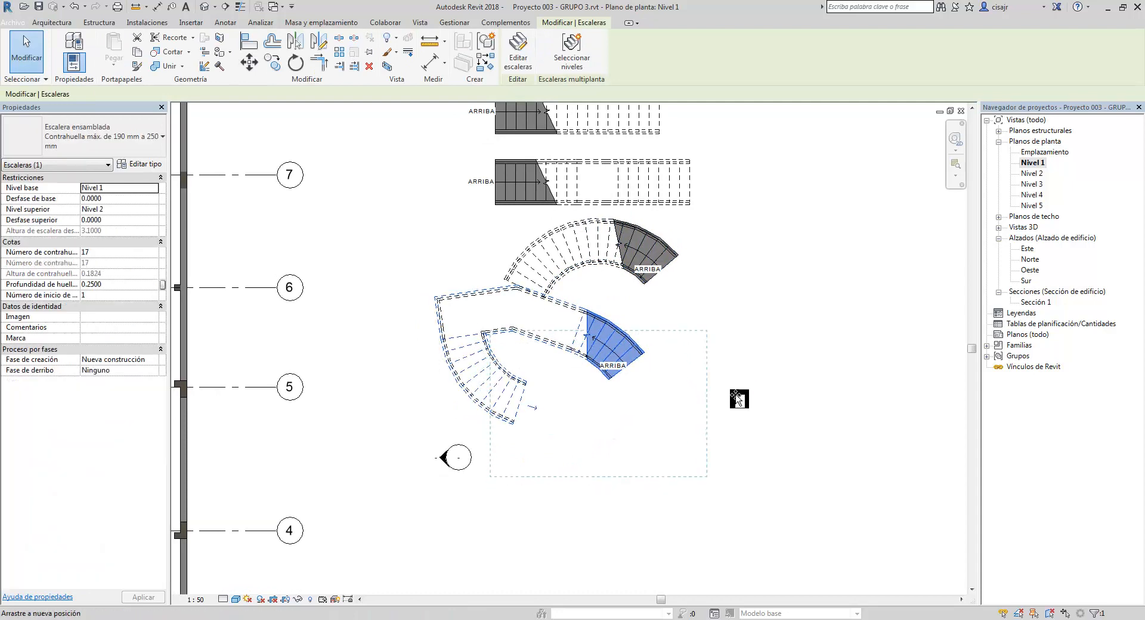
pyautogui.click(739, 394)
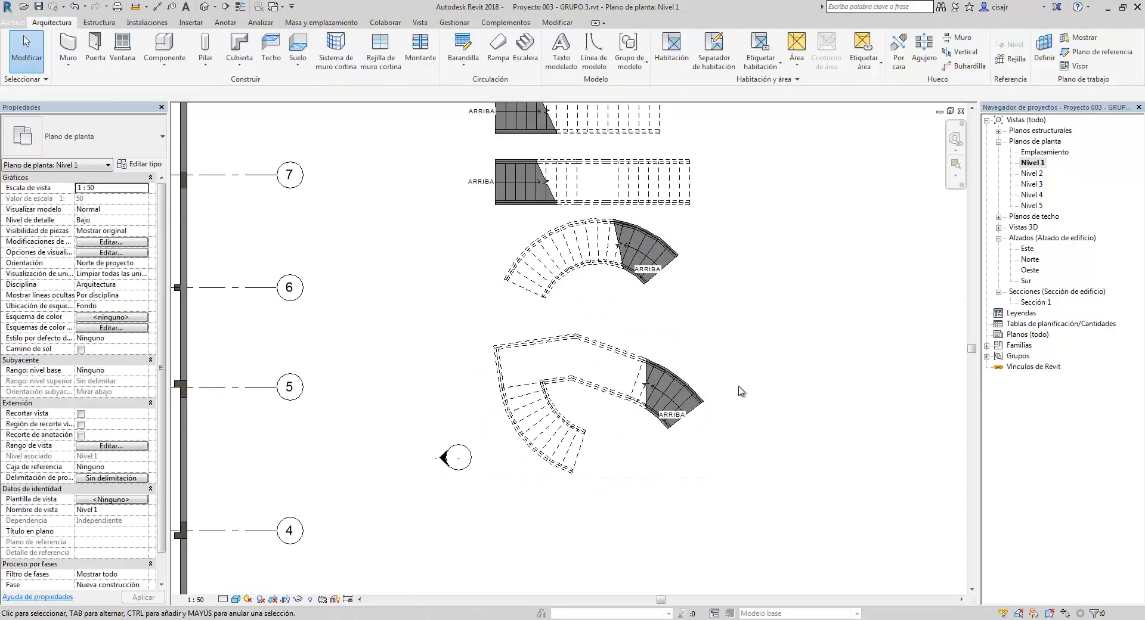
pyautogui.click(206, 8)
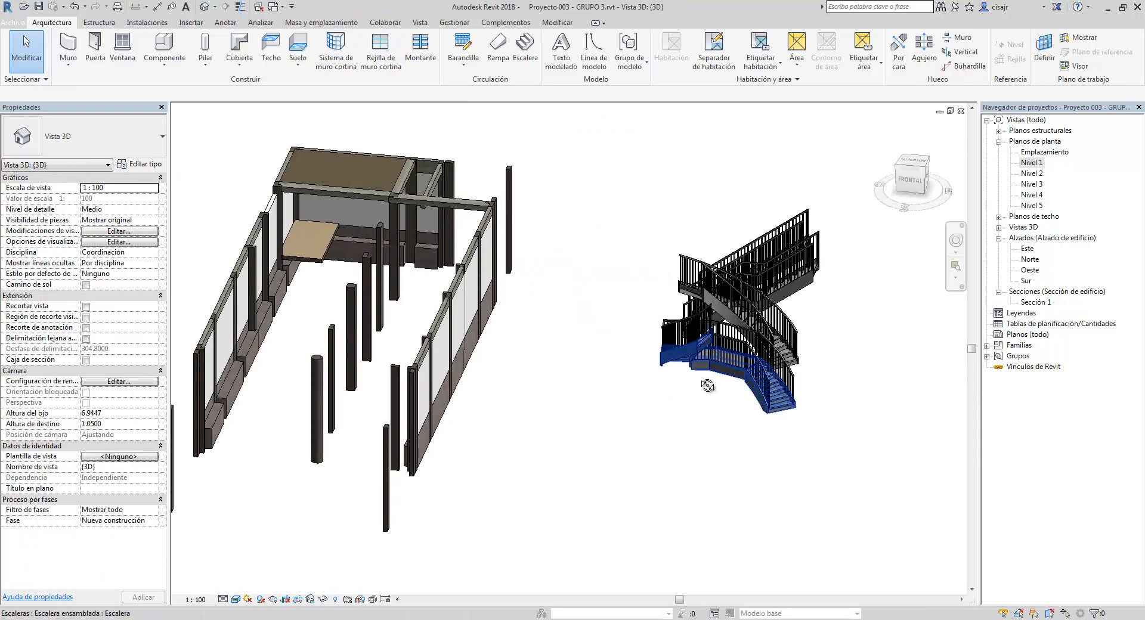
pyautogui.keyDown('shift'); pyautogui.moveTo(708, 386); pyautogui.dragTo(637, 413, button='middle'); pyautogui.keyUp('shift')
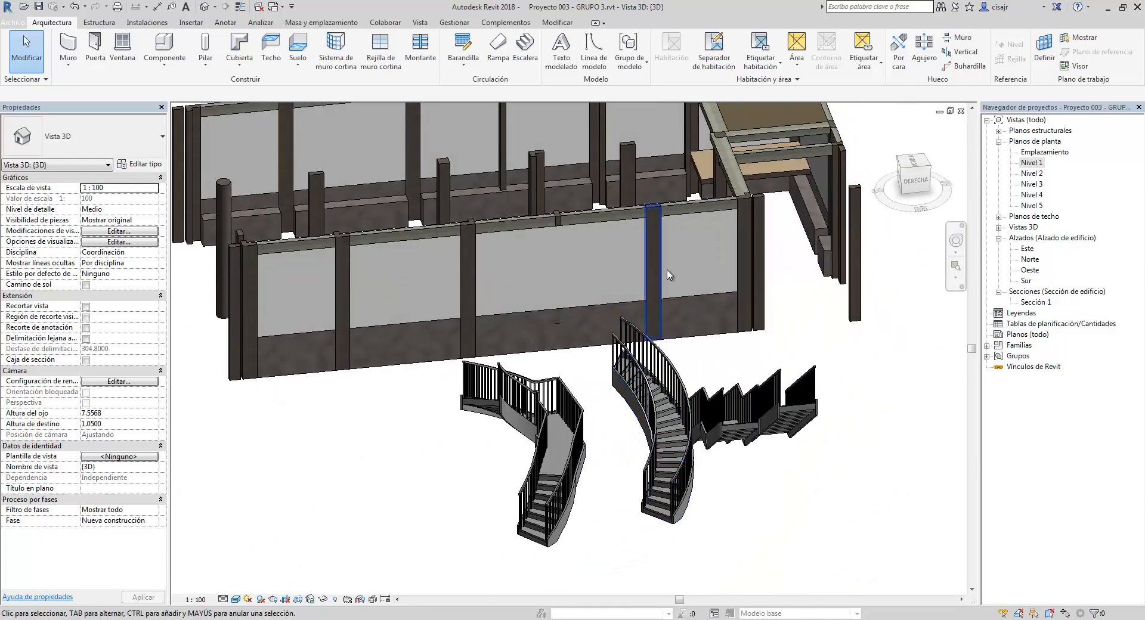
# Back in the Nivel 1 plan, create an L-shaped winder stair with 17 risers about 2.5 m to the right of the straight landing stair.
pyautogui.click(961, 111)
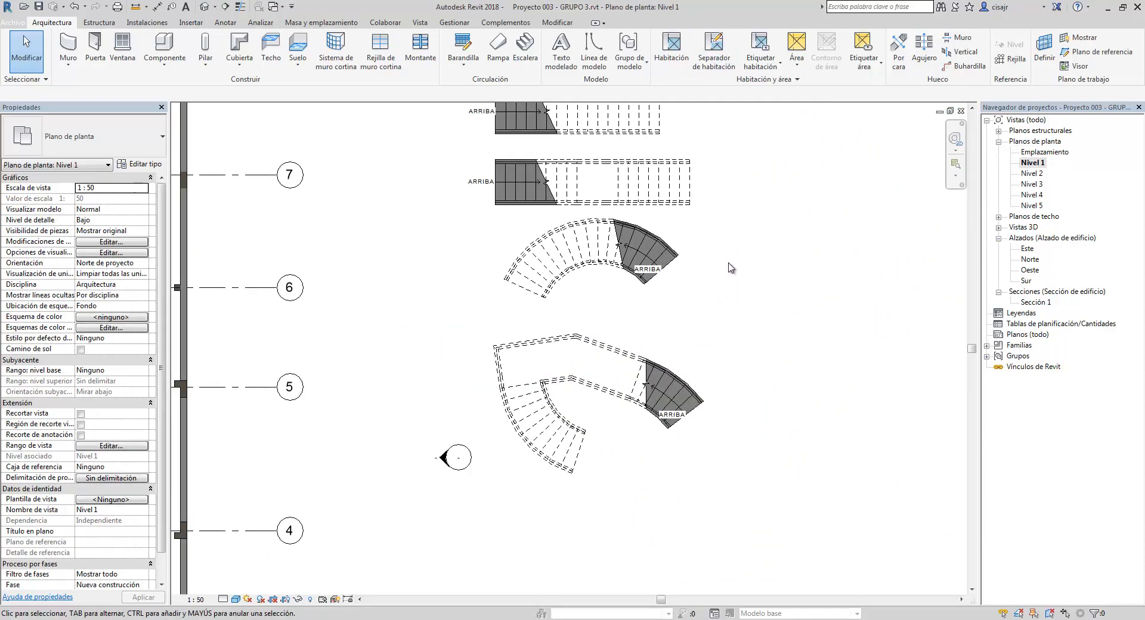
pyautogui.moveTo(697, 321); pyautogui.dragTo(676, 290, button='middle')
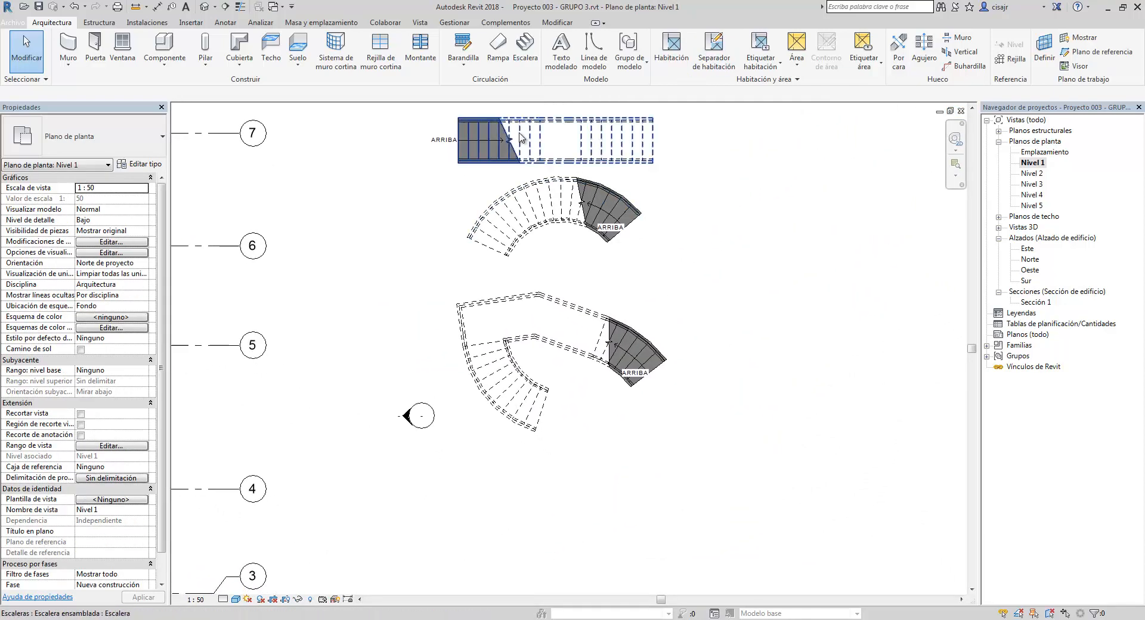
pyautogui.click(519, 60)
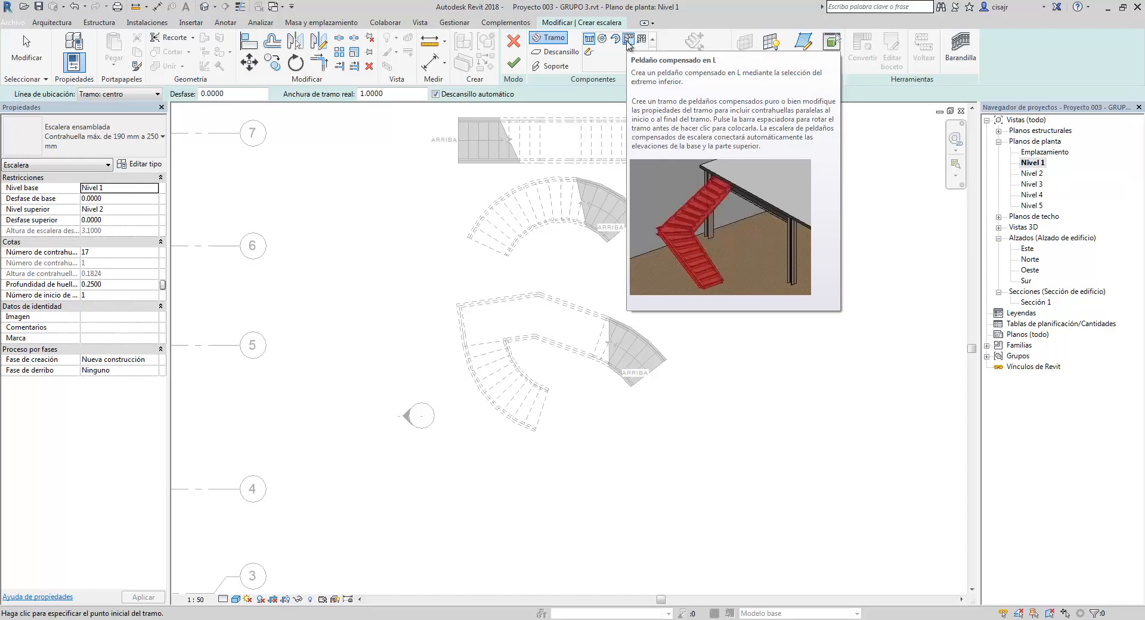
pyautogui.click(629, 39)
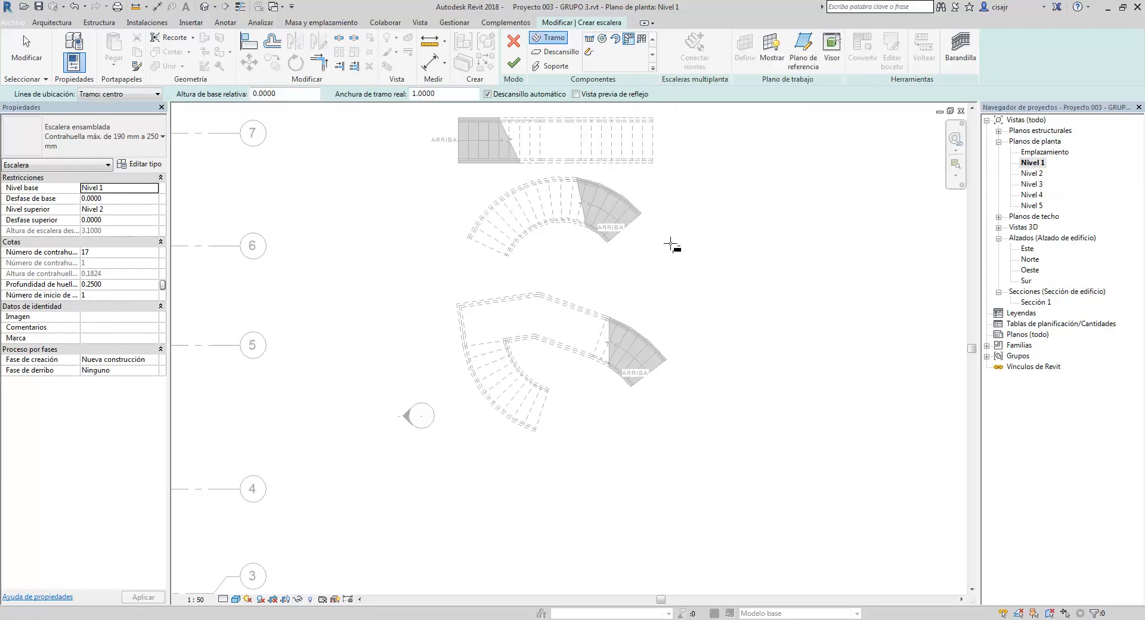
pyautogui.scroll(-3, 627, 322)
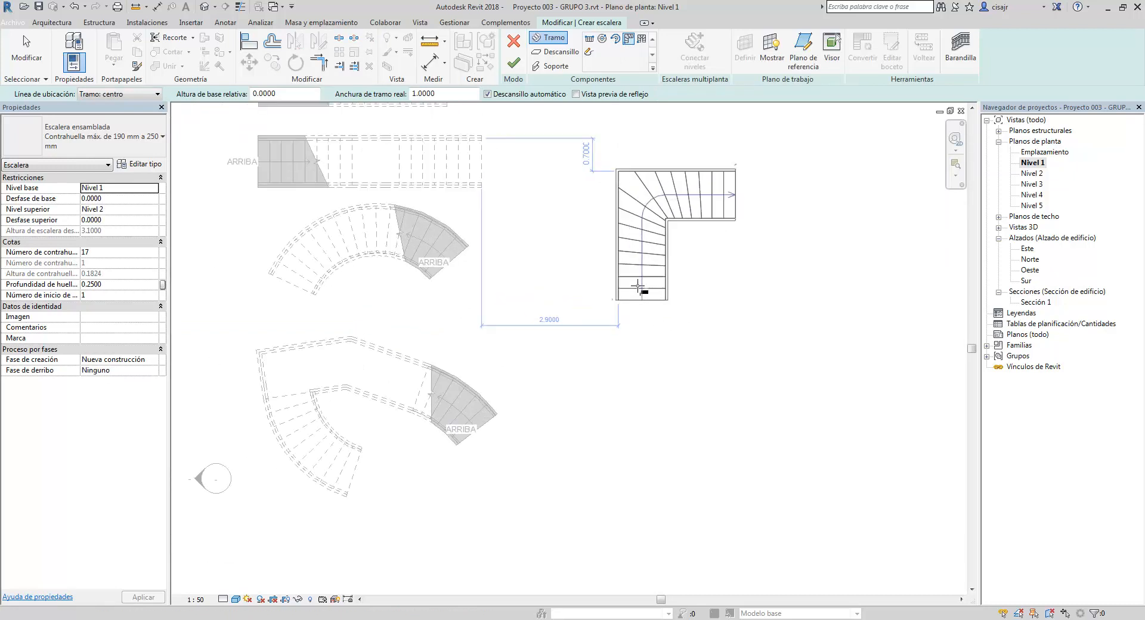
pyautogui.scroll(3, 620, 330)
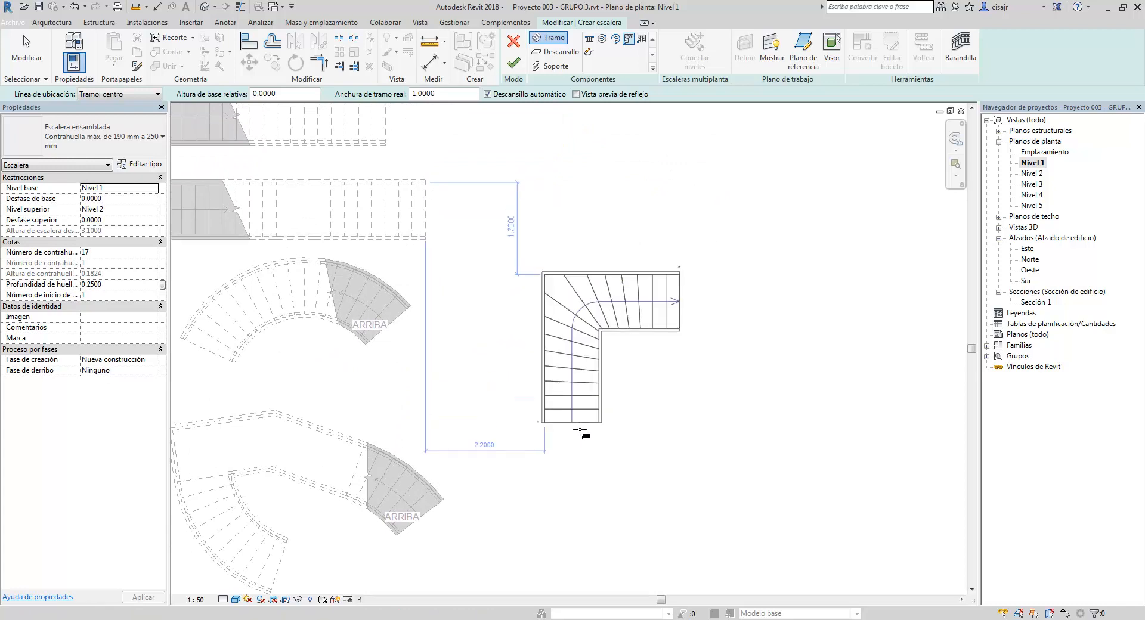
pyautogui.scroll(2, 585, 418)
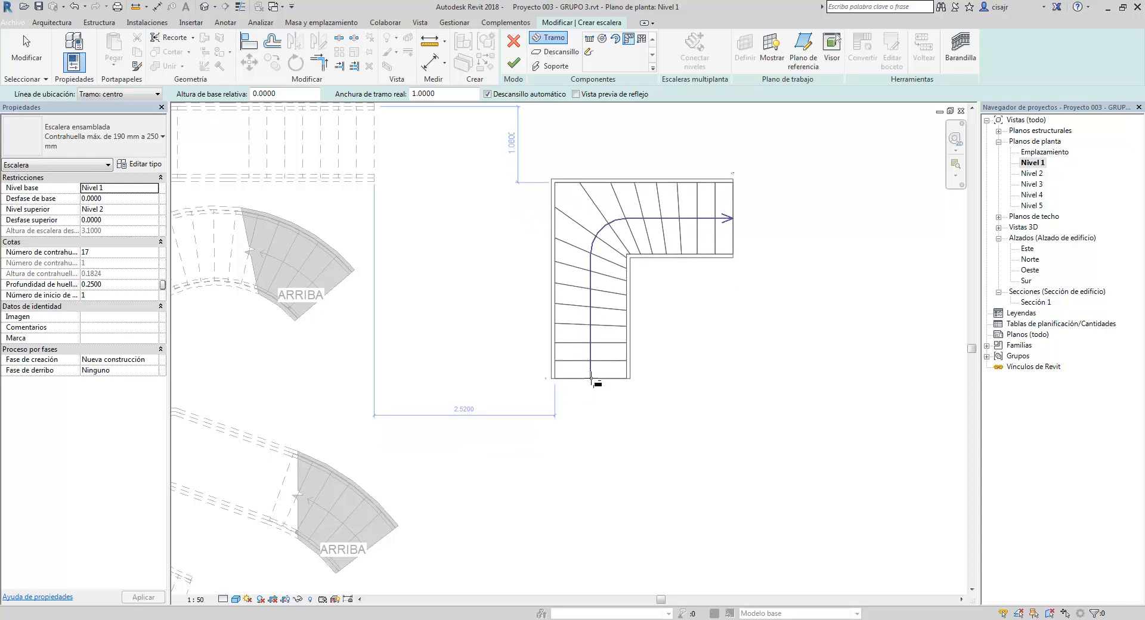
pyautogui.moveTo(592, 386); pyautogui.dragTo(593, 405, button='middle')
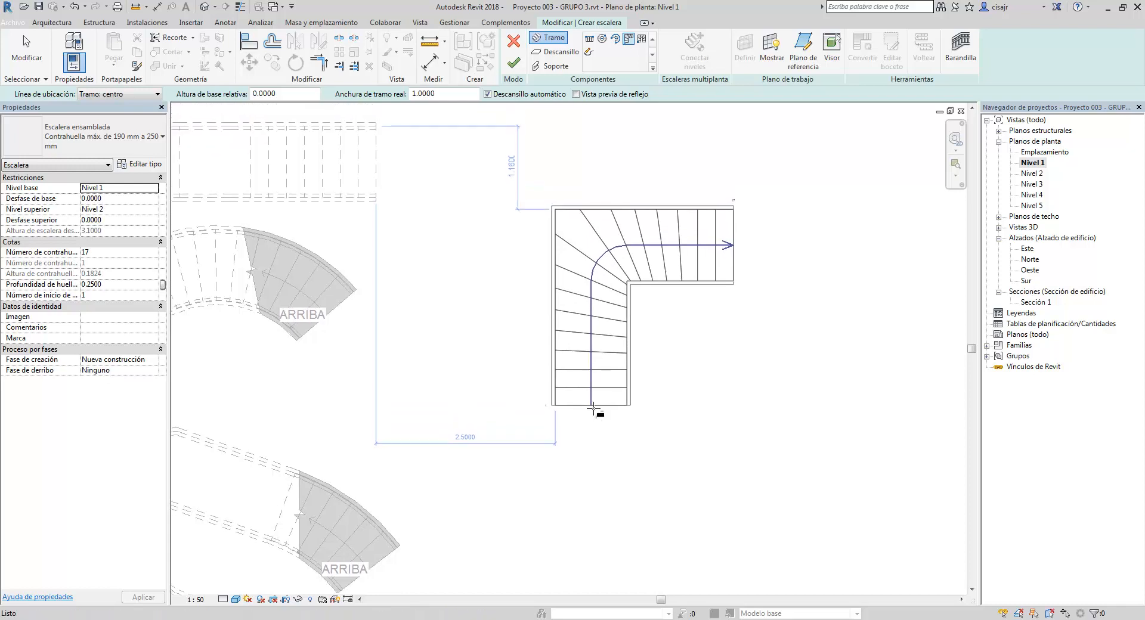
pyautogui.click(595, 410)
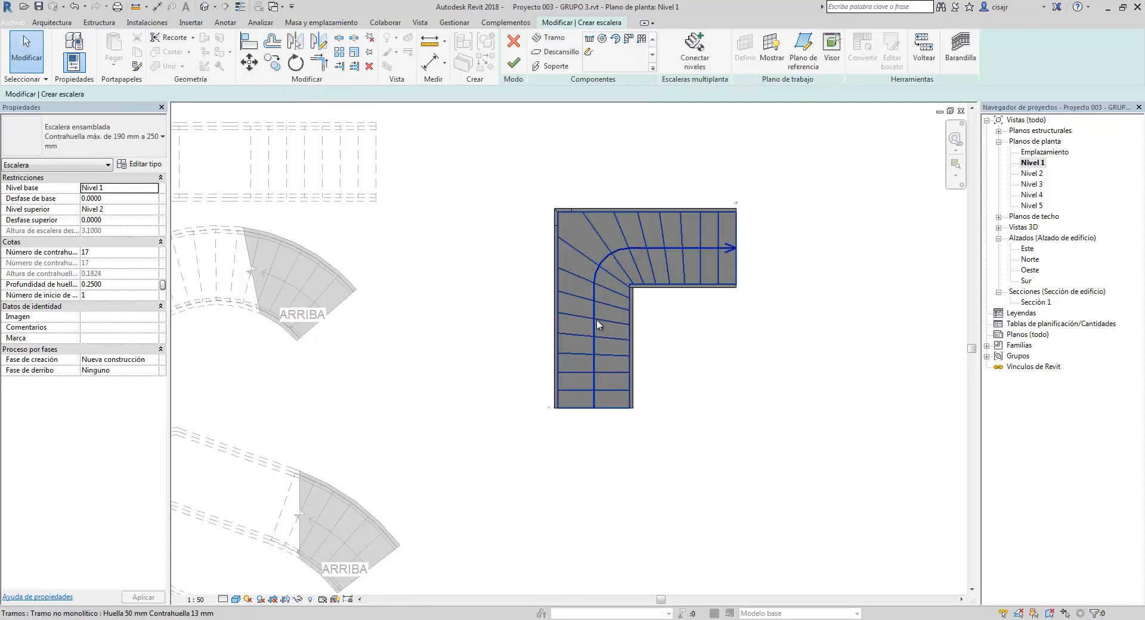
pyautogui.moveTo(657, 306); pyautogui.dragTo(653, 279, button='middle')
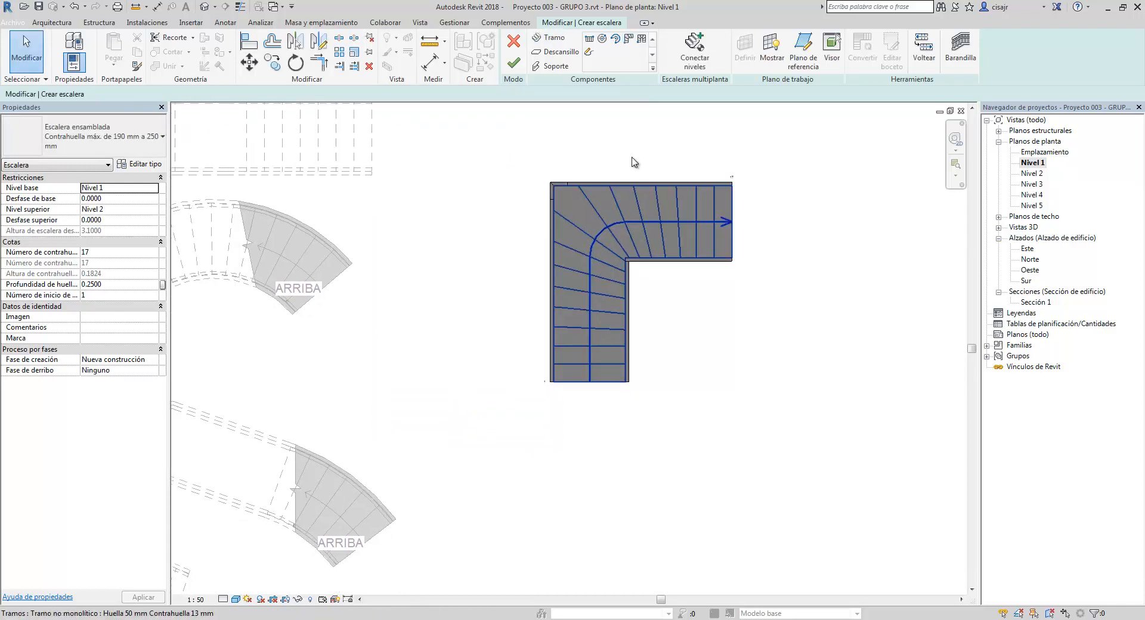
pyautogui.click(518, 66)
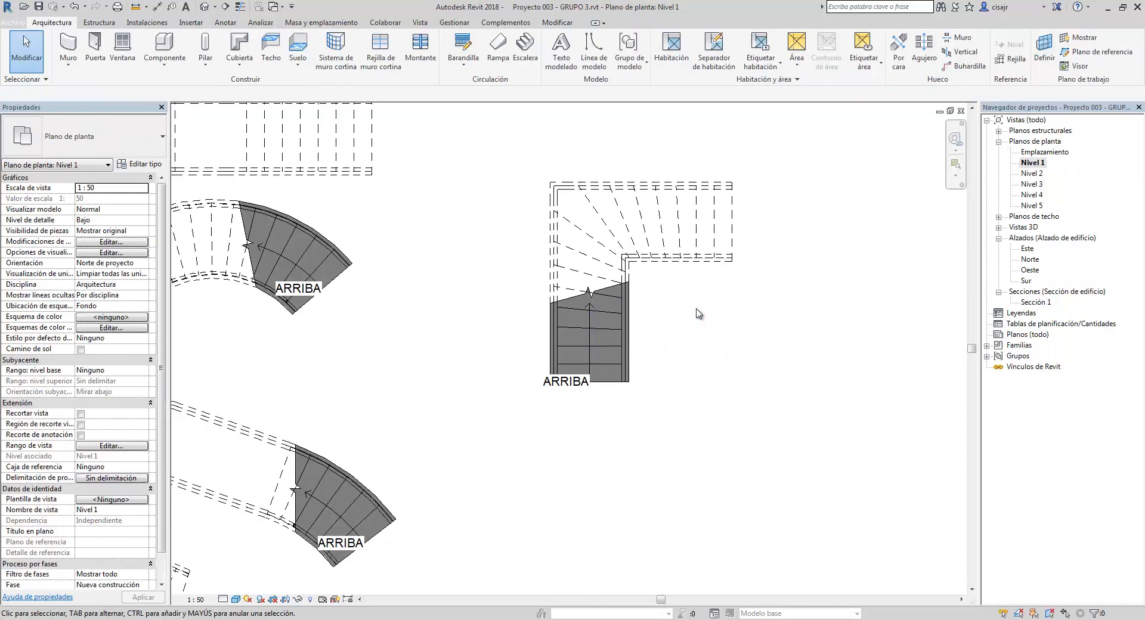
# Examine the L-shaped winder stair in 3D from several angles, including its winding treads from the front.
pyautogui.click(206, 8)
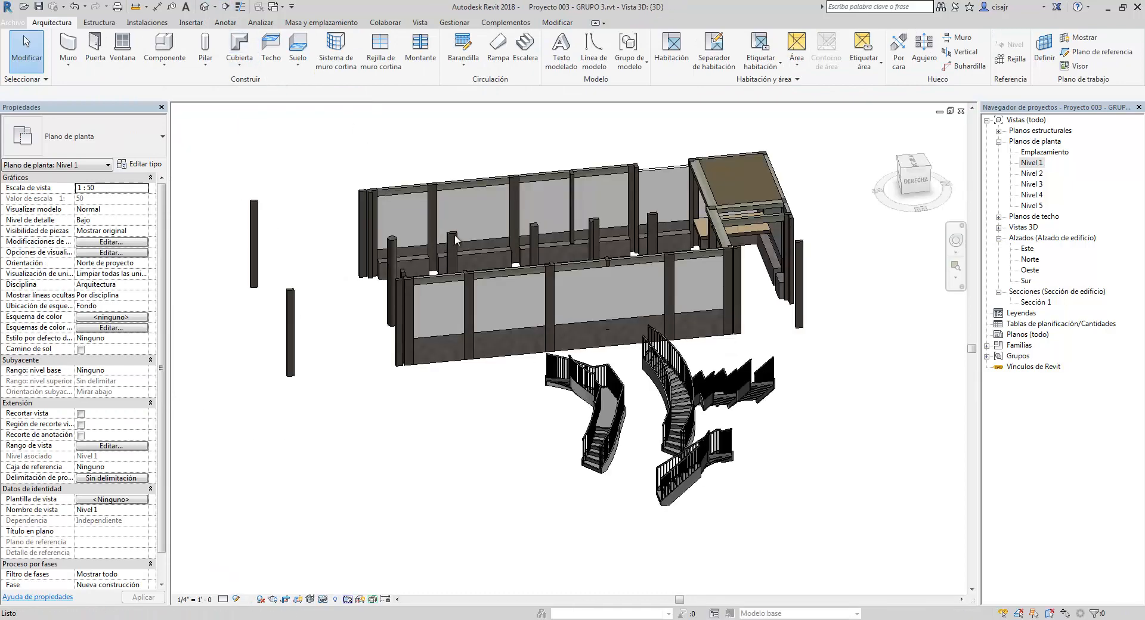
pyautogui.keyDown('shift'); pyautogui.moveTo(734, 468); pyautogui.dragTo(799, 484, button='middle'); pyautogui.keyUp('shift')
pyautogui.scroll(8, 782, 408)
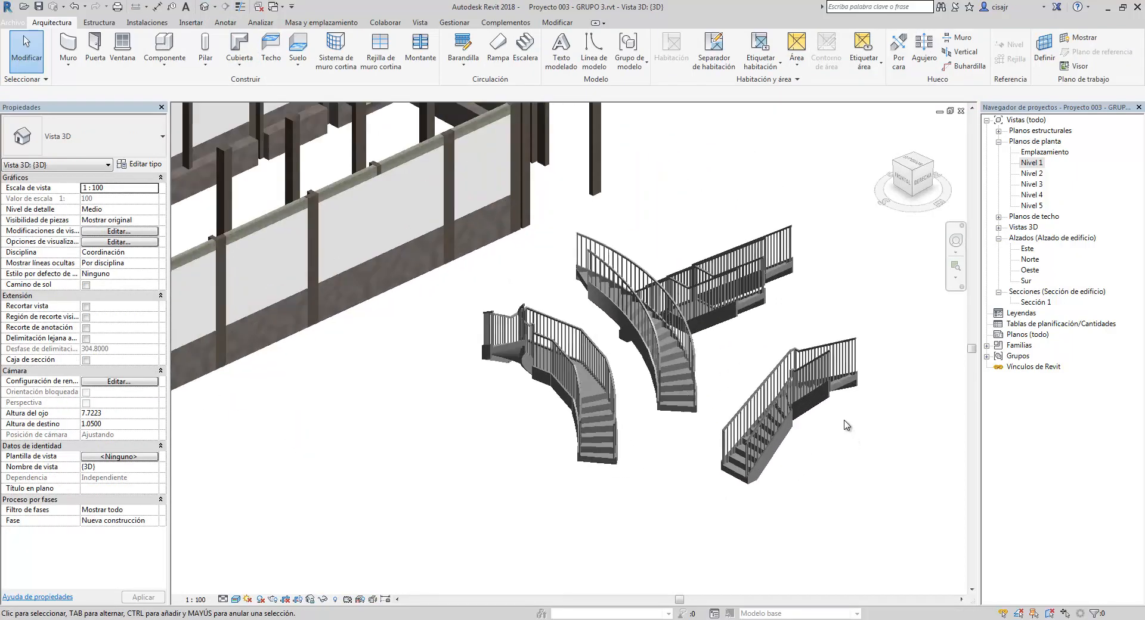
pyautogui.moveTo(730, 301); pyautogui.dragTo(713, 342, button='middle')
pyautogui.keyDown('shift'); pyautogui.moveTo(713, 341); pyautogui.dragTo(668, 328, button='middle'); pyautogui.keyUp('shift')
pyautogui.moveTo(669, 328); pyautogui.dragTo(620, 383, button='middle')
pyautogui.moveTo(658, 346); pyautogui.dragTo(617, 281, button='middle')
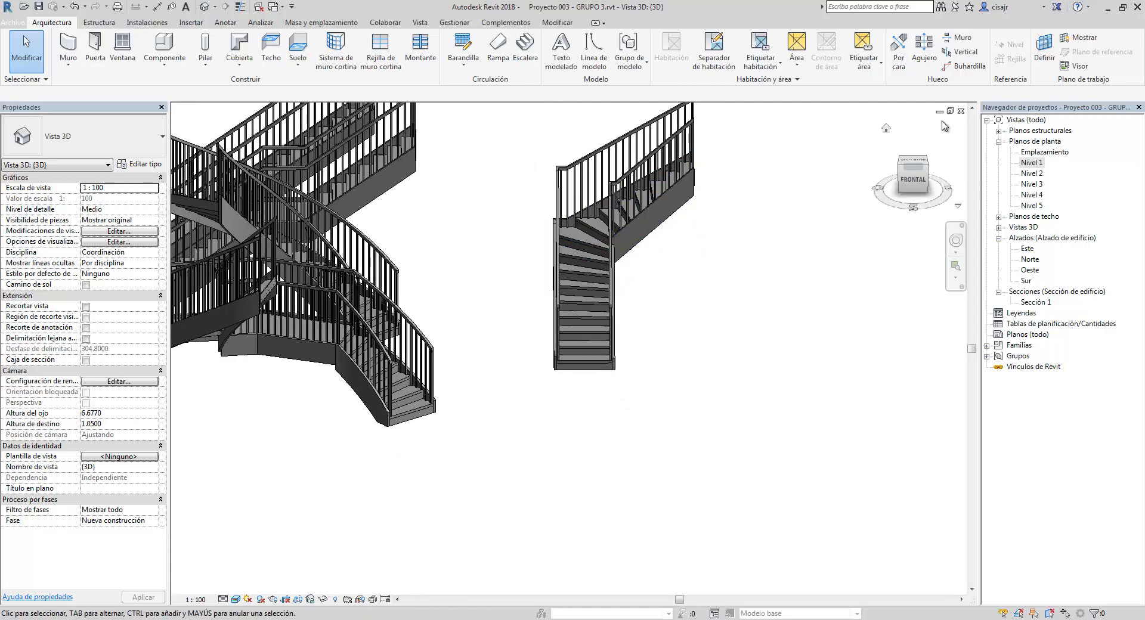
# Back in the Nivel 1 plan, create a U-shaped winder stair from Nivel 1 to Nivel 2 to the right of the L-shaped one.
pyautogui.click(961, 111)
pyautogui.moveTo(698, 196); pyautogui.dragTo(665, 163, button='middle')
pyautogui.scroll(-4, 665, 163)
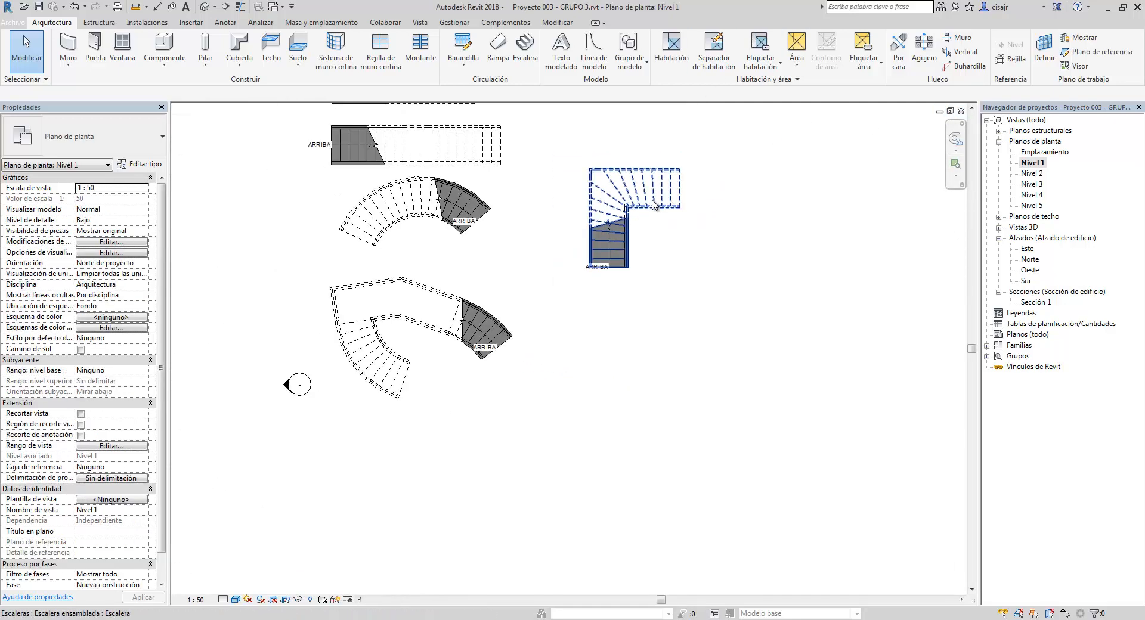
pyautogui.moveTo(662, 227); pyautogui.dragTo(665, 335, button='middle')
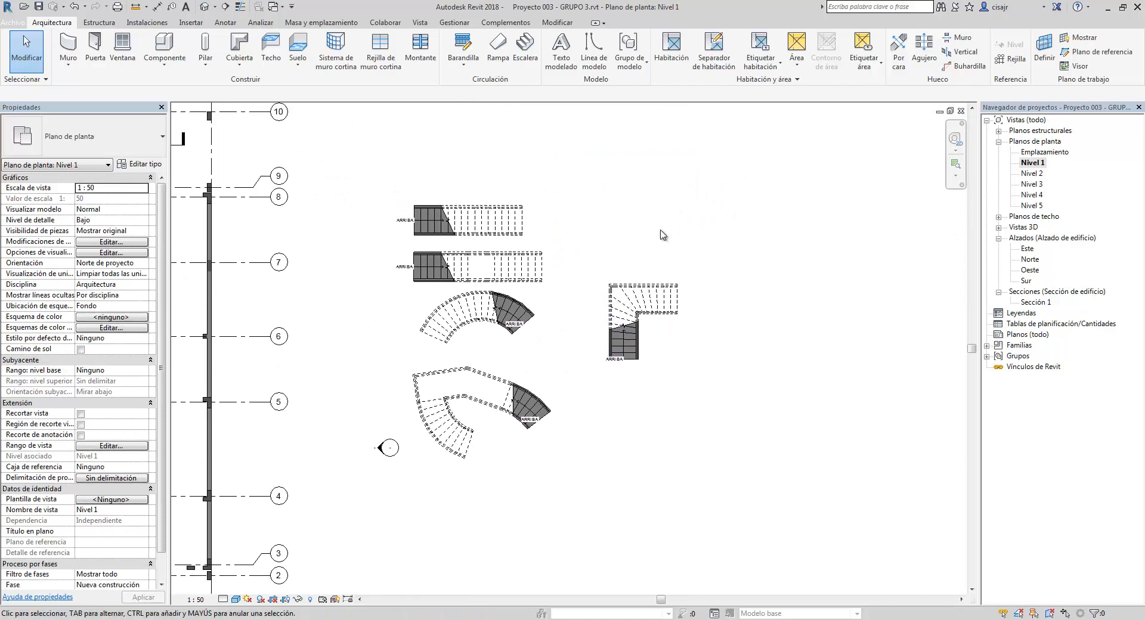
pyautogui.click(526, 47)
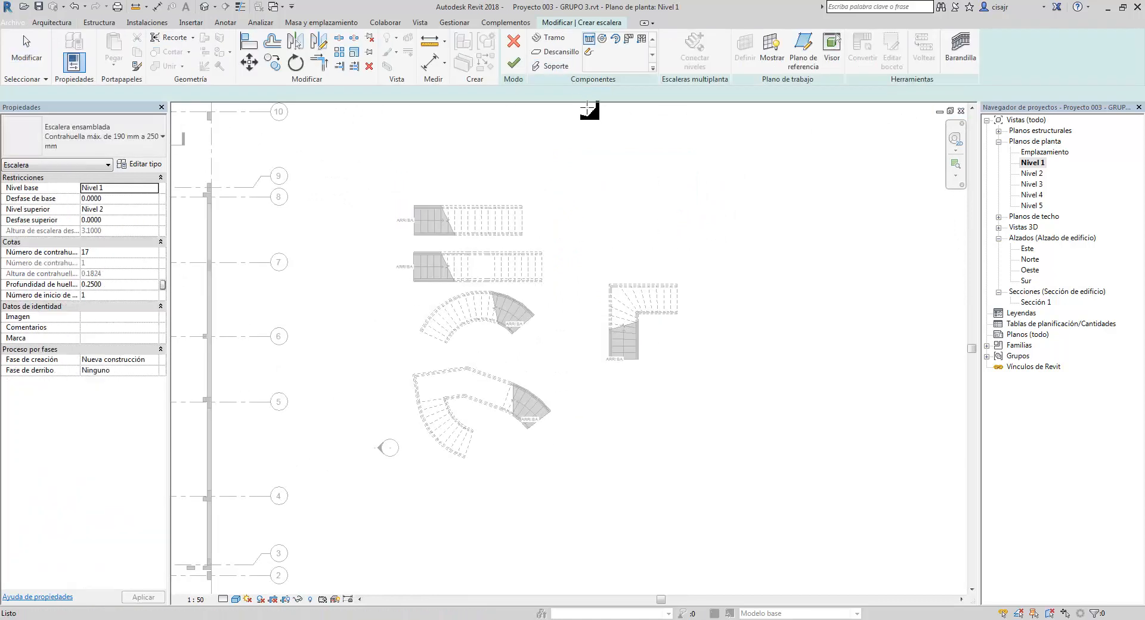
pyautogui.click(642, 40)
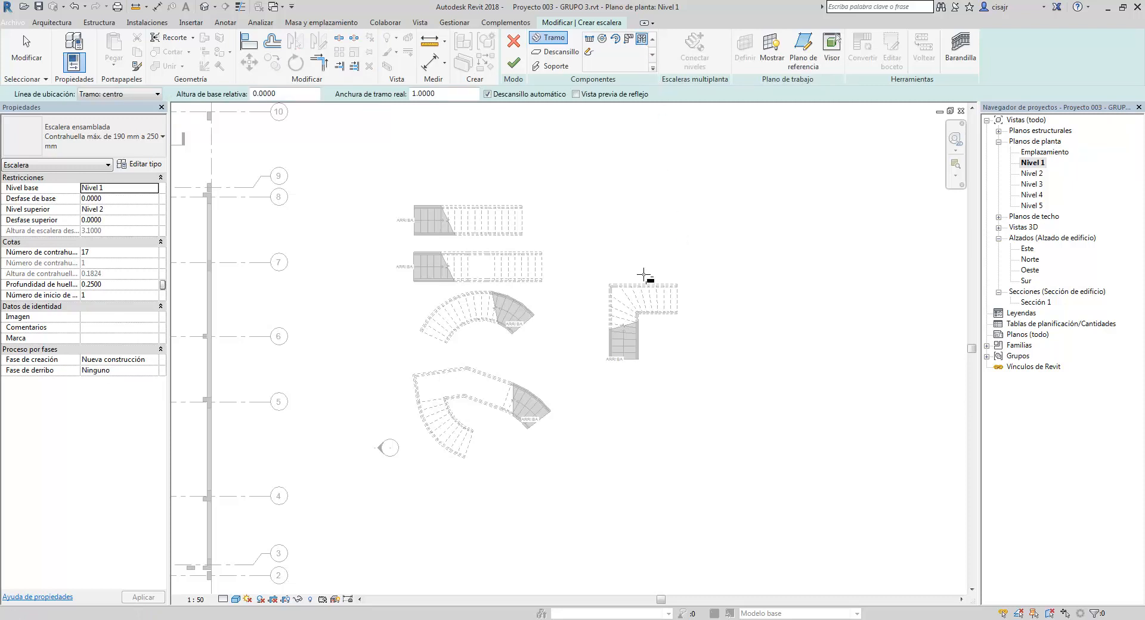
pyautogui.moveTo(746, 263); pyautogui.dragTo(604, 263, button='middle')
pyautogui.scroll(-1, 665, 259)
pyautogui.moveTo(679, 241); pyautogui.dragTo(662, 225, button='middle')
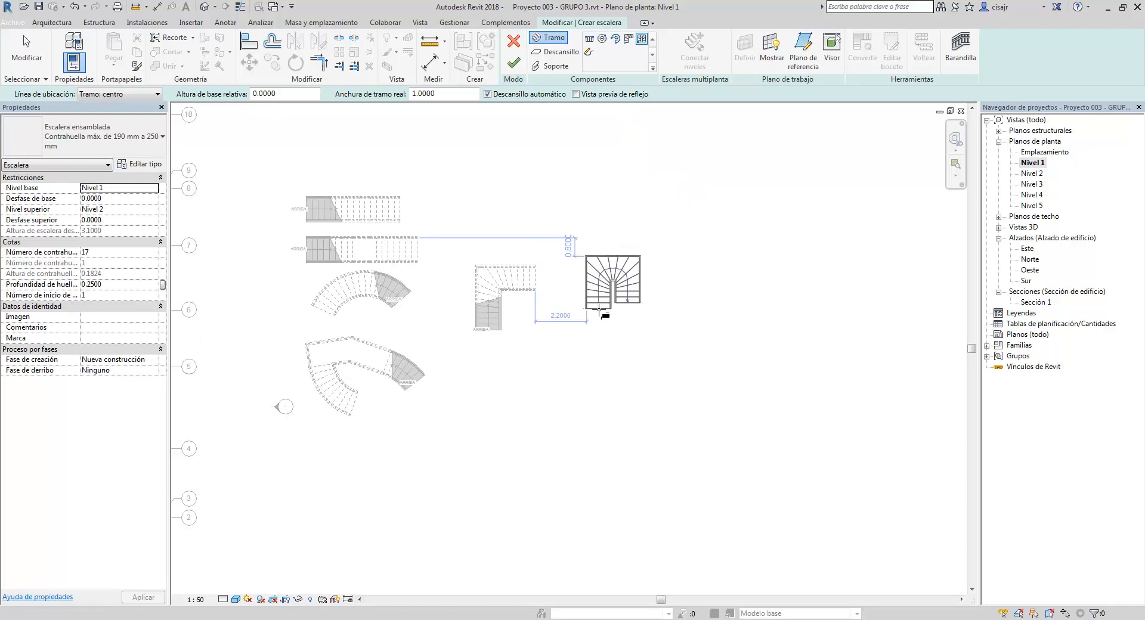
pyautogui.scroll(2, 573, 314)
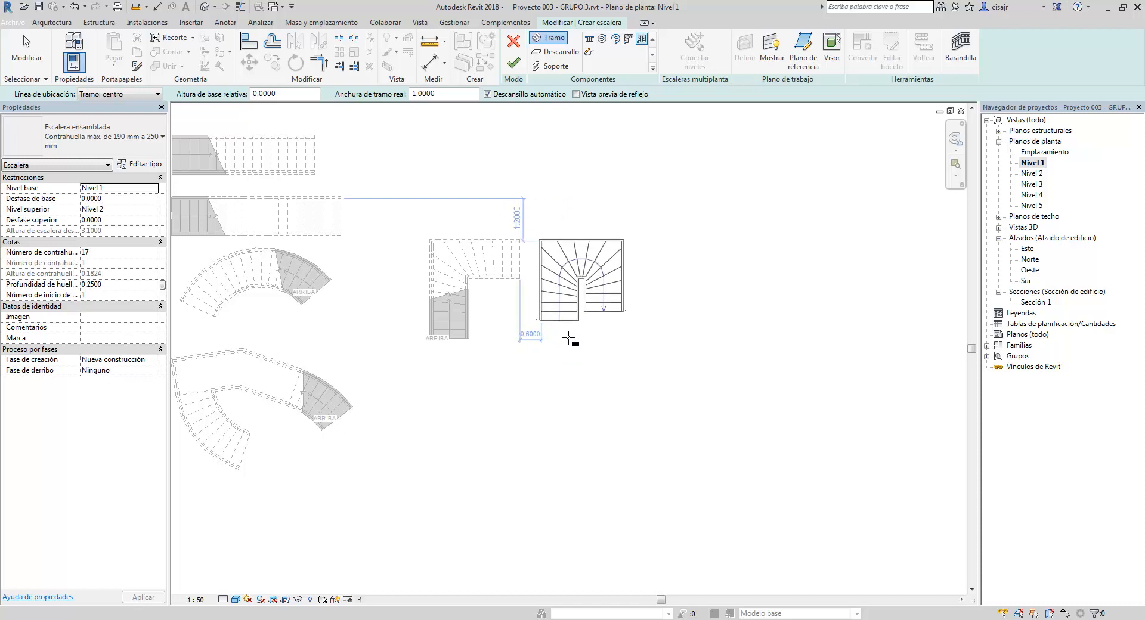
pyautogui.click(592, 315)
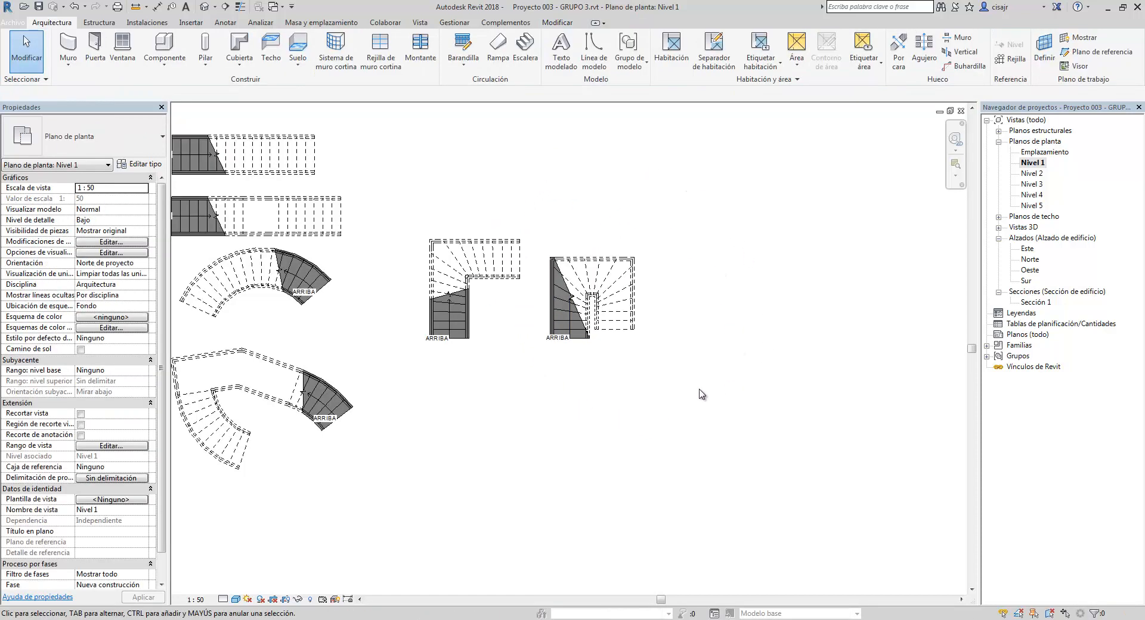
pyautogui.scroll(4, 582, 298)
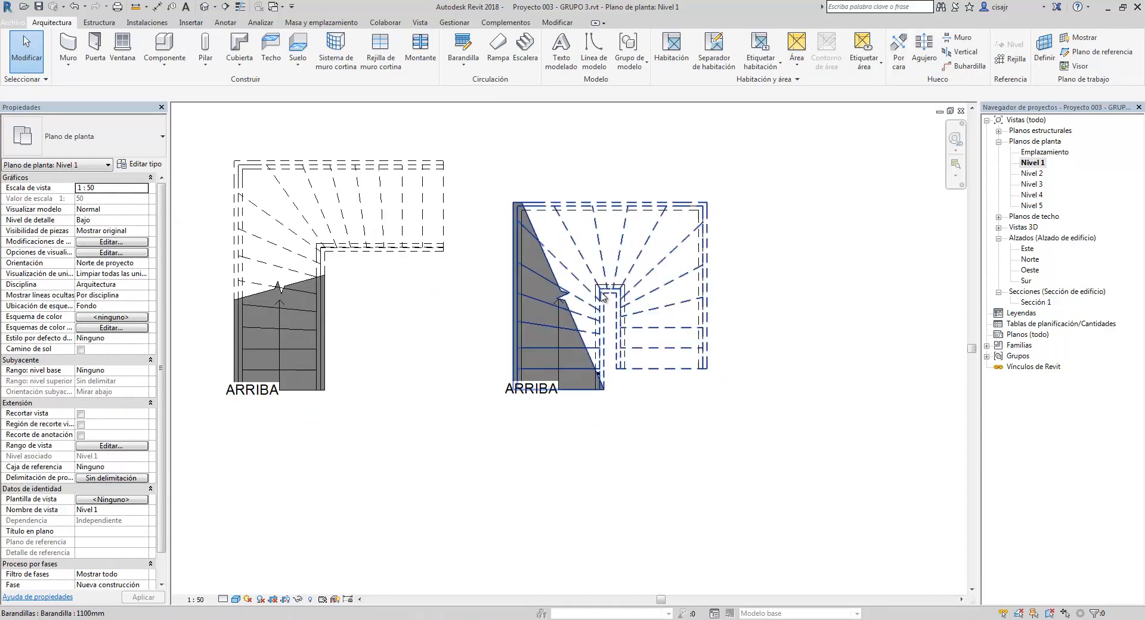
# Examine the stairs in the 3D view from several angles, and return to the Nivel 1 plan.
pyautogui.moveTo(604, 298); pyautogui.dragTo(616, 299, button='middle')
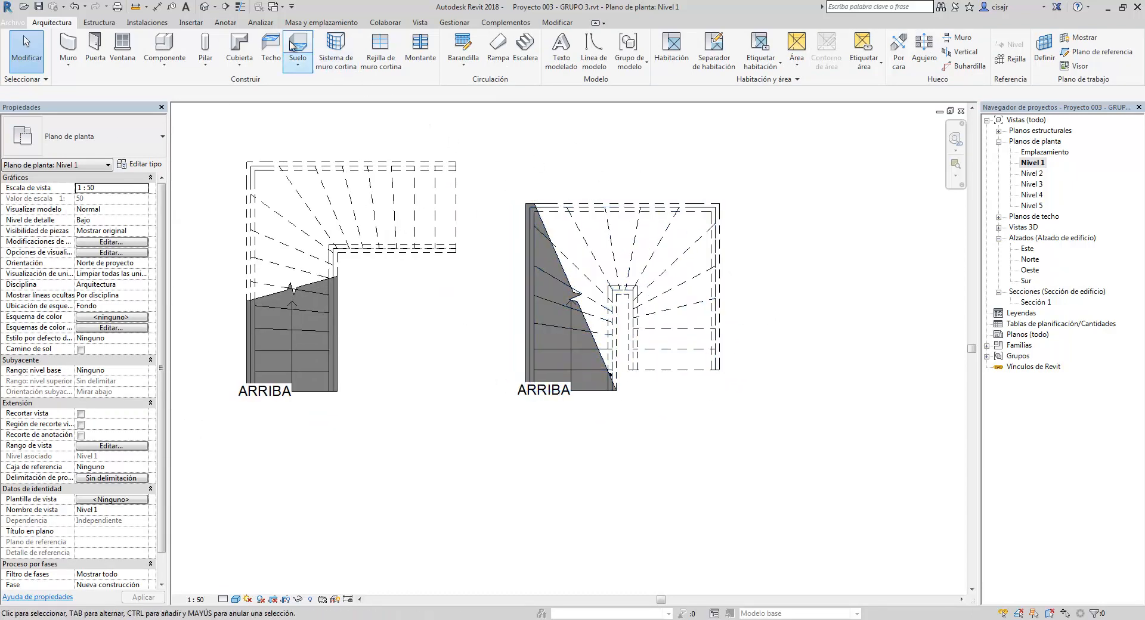
pyautogui.click(205, 8)
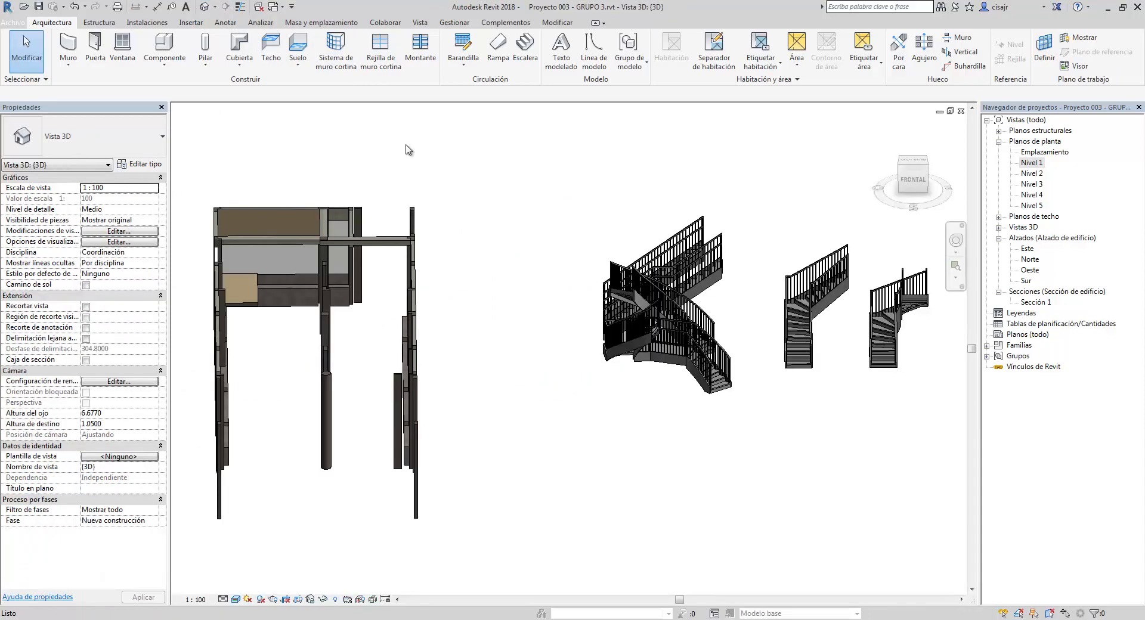
pyautogui.scroll(4, 689, 315)
pyautogui.keyDown('shift'); pyautogui.moveTo(689, 314); pyautogui.dragTo(628, 241, button='middle'); pyautogui.keyUp('shift')
pyautogui.scroll(6, 627, 240)
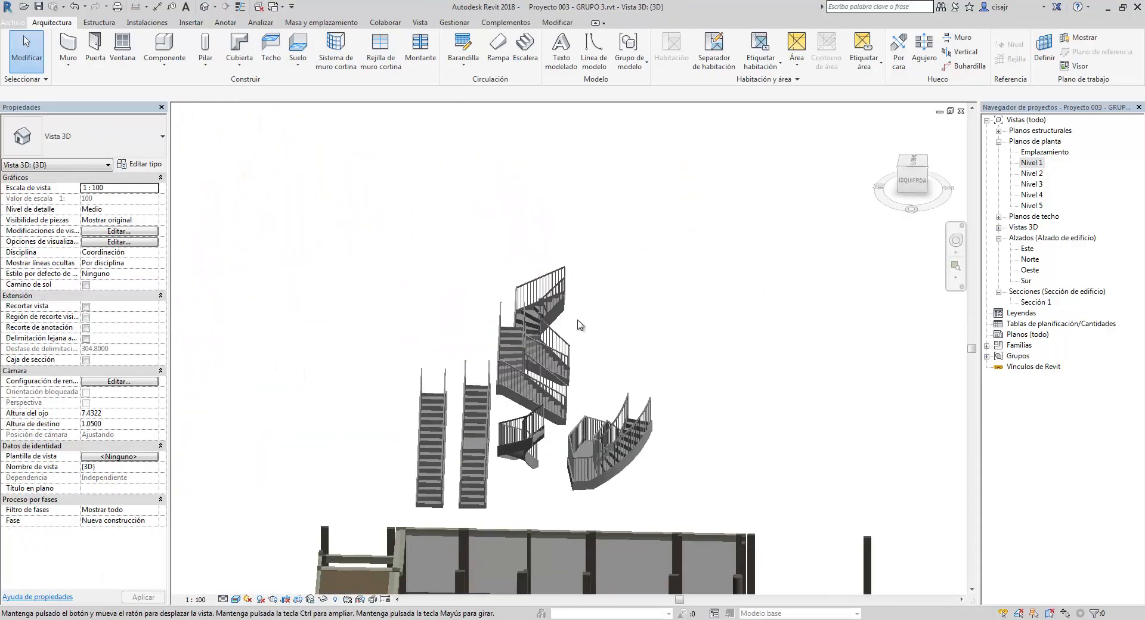
pyautogui.moveTo(709, 285)
pyautogui.keyDown('shift'); pyautogui.mouseDown(button='middle')
pyautogui.moveTo(737, 298)
pyautogui.moveTo(701, 271)
pyautogui.mouseUp(button='middle'); pyautogui.keyUp('shift')
pyautogui.click(962, 112)
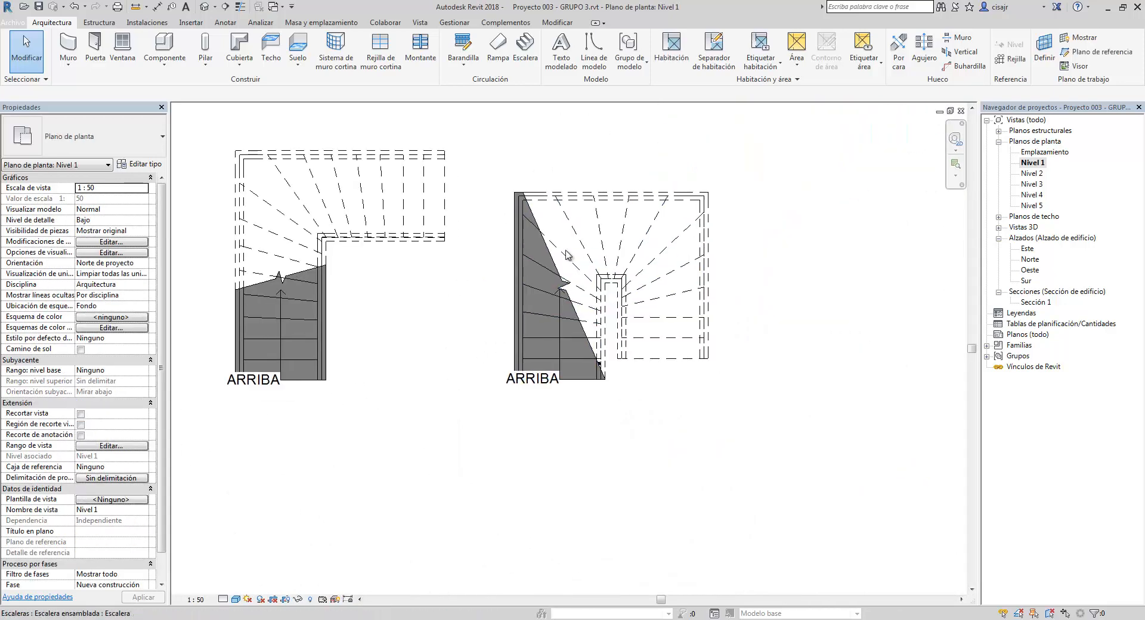
# Compare the U-shaped winder stair with the hall staircase in the AutoCAD drawing ARQUITECTURA -A02, and review all practice stairs back in the Revit plan.
pyautogui.scroll(4, 620, 304)
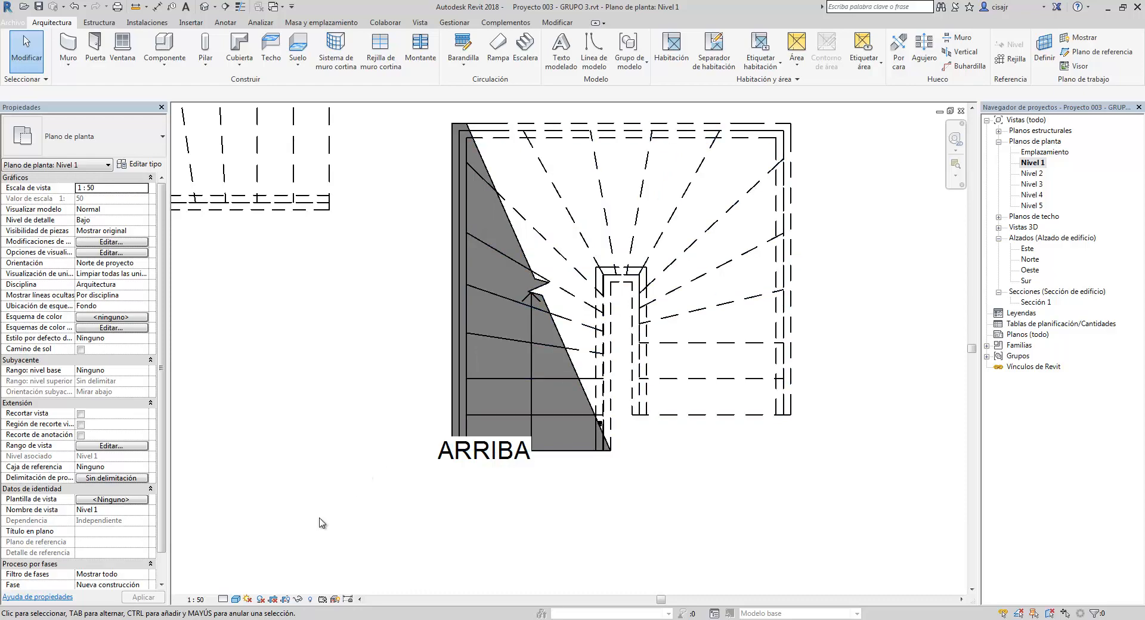
pyautogui.click(84, 591)
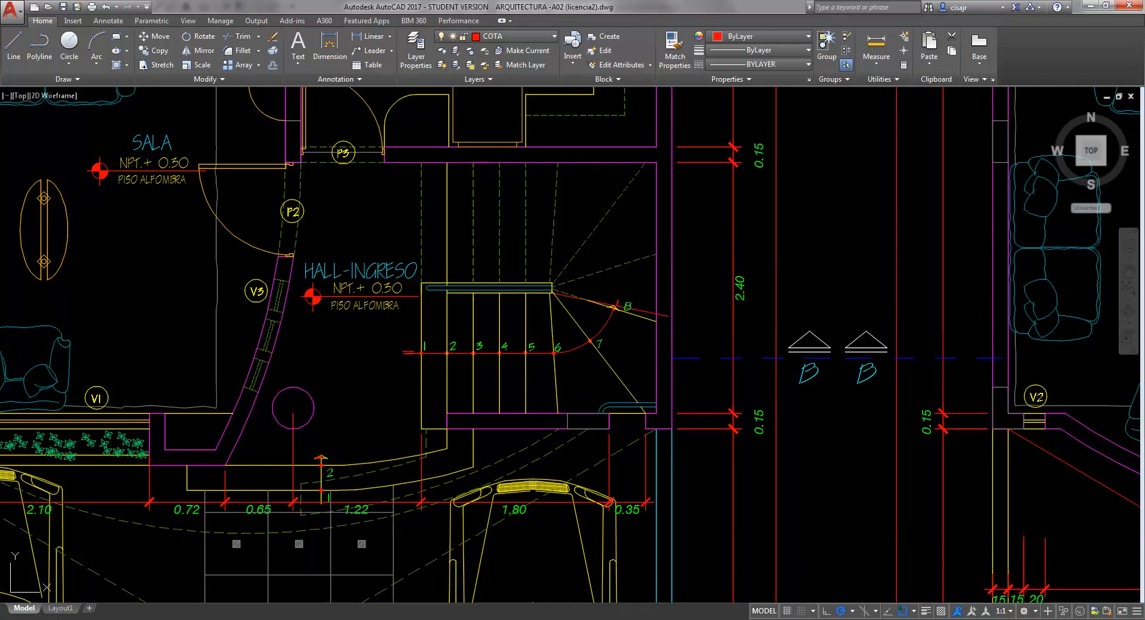
pyautogui.click(239, 619)
pyautogui.scroll(-8, 525, 411)
pyautogui.moveTo(382, 380); pyautogui.dragTo(447, 346, button='middle')
pyautogui.scroll(3, 450, 316)
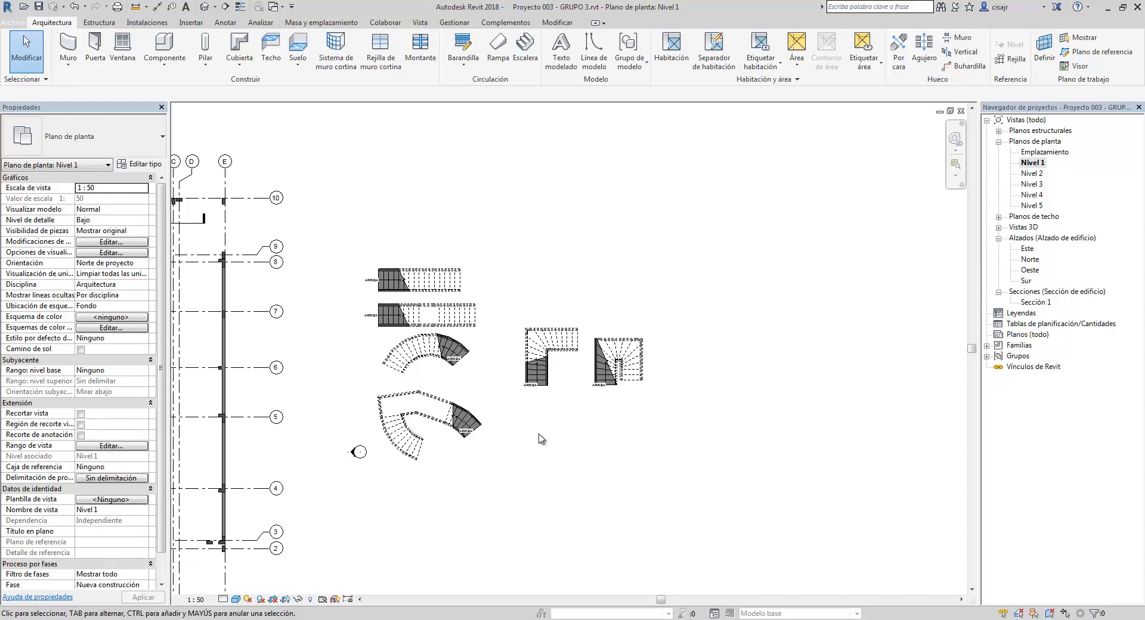
pyautogui.moveTo(785, 503); pyautogui.dragTo(382, 216)
pyautogui.press('Escape')
pyautogui.moveTo(547, 265); pyautogui.dragTo(535, 297, button='middle')
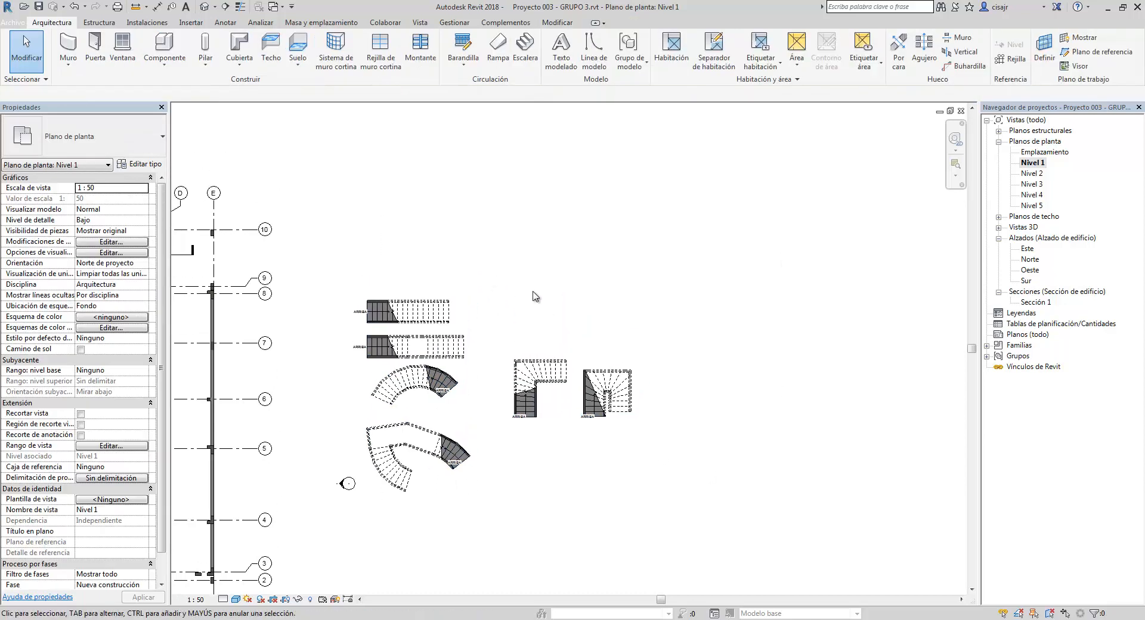
# Start a new stair from Nivel 1 to Nivel 2 and enter sketch mode for a custom run in the empty area above the winder stairs.
pyautogui.click(525, 50)
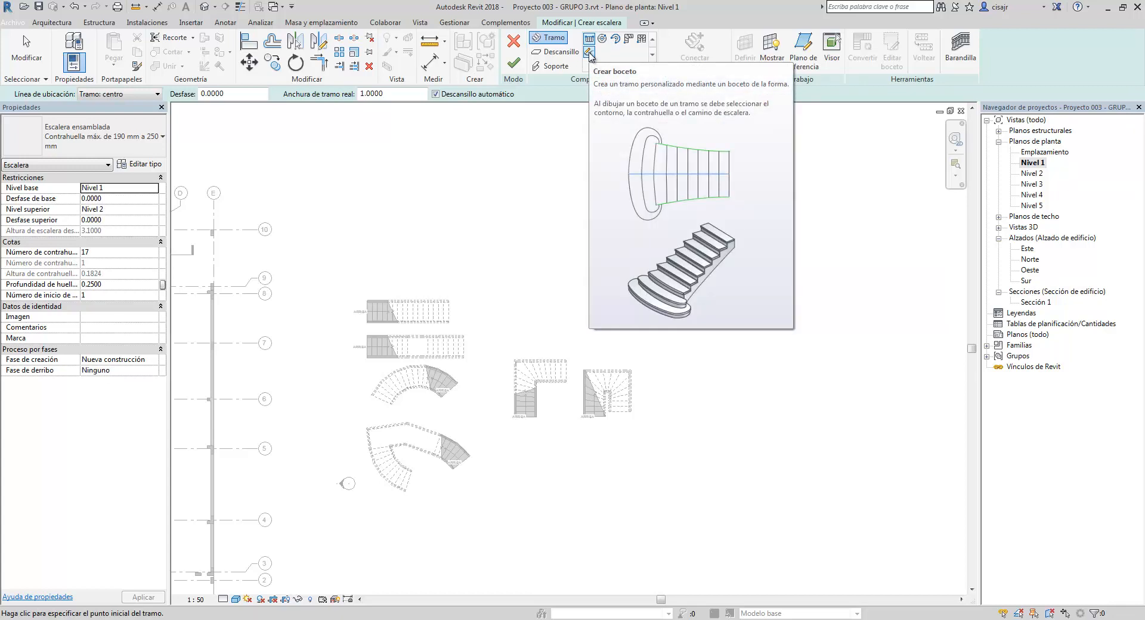
pyautogui.moveTo(603, 184); pyautogui.dragTo(547, 197, button='middle')
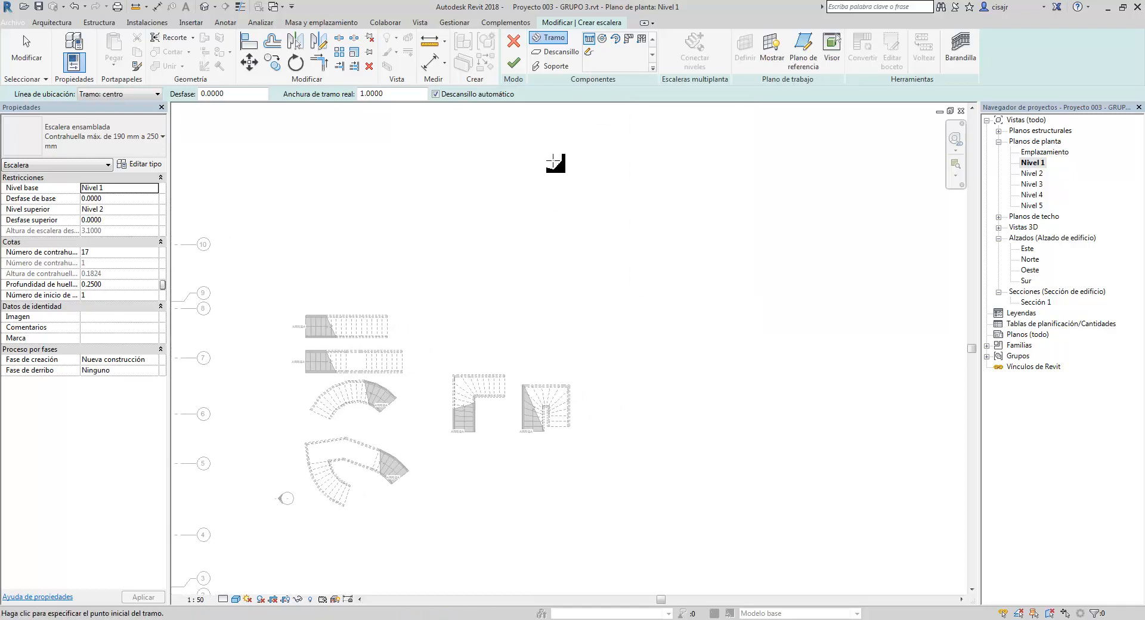
pyautogui.click(590, 52)
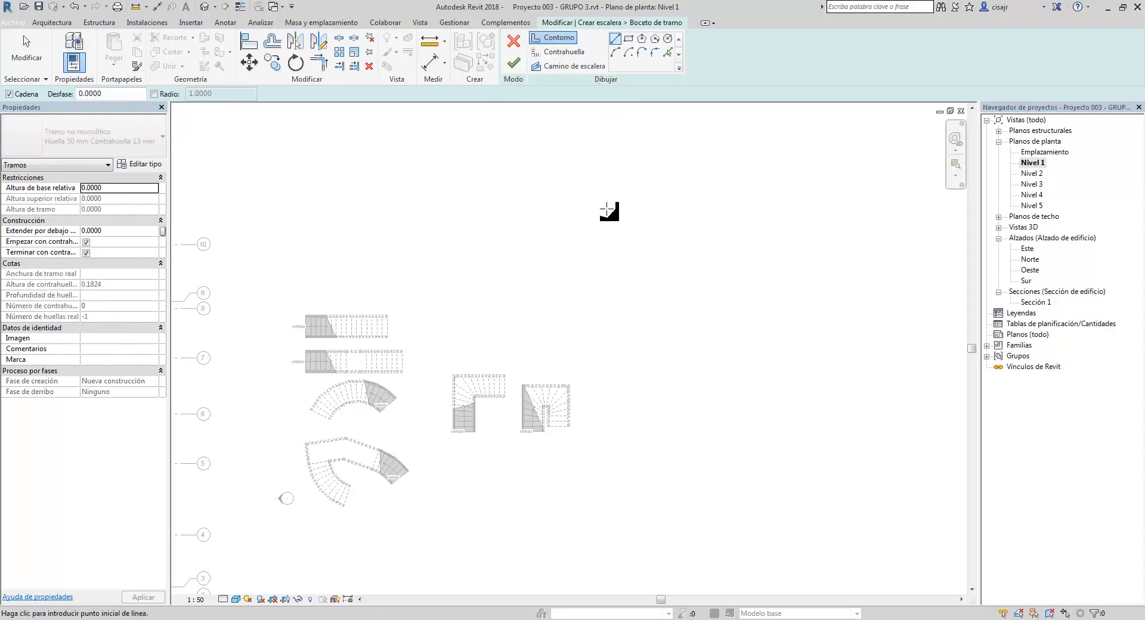
pyautogui.moveTo(598, 229); pyautogui.dragTo(585, 235, button='middle')
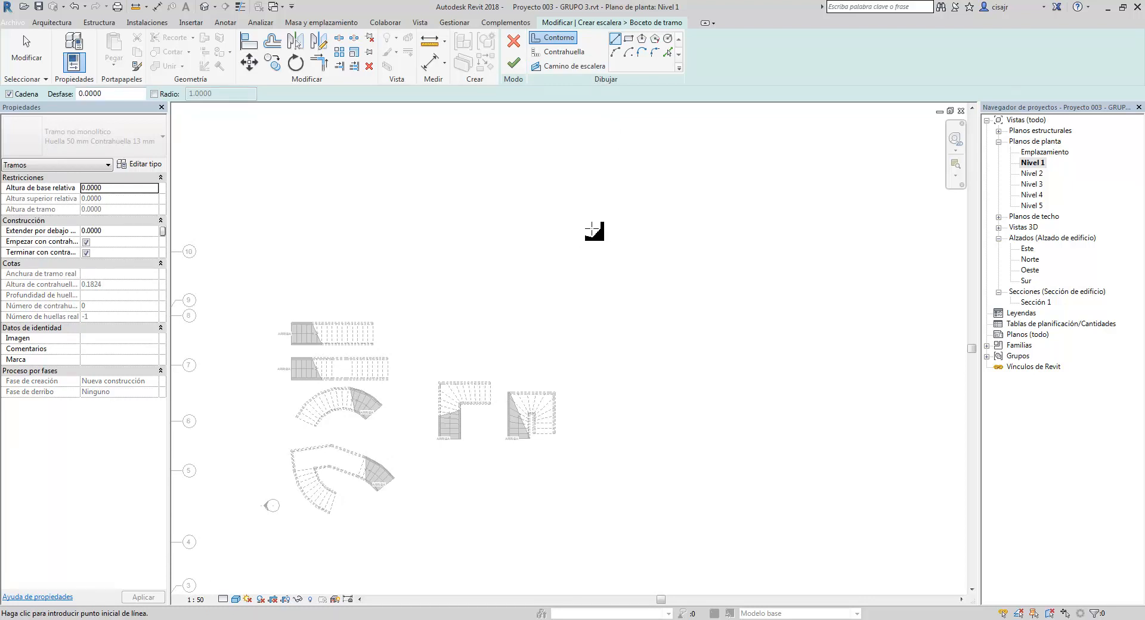
pyautogui.scroll(5, 579, 367)
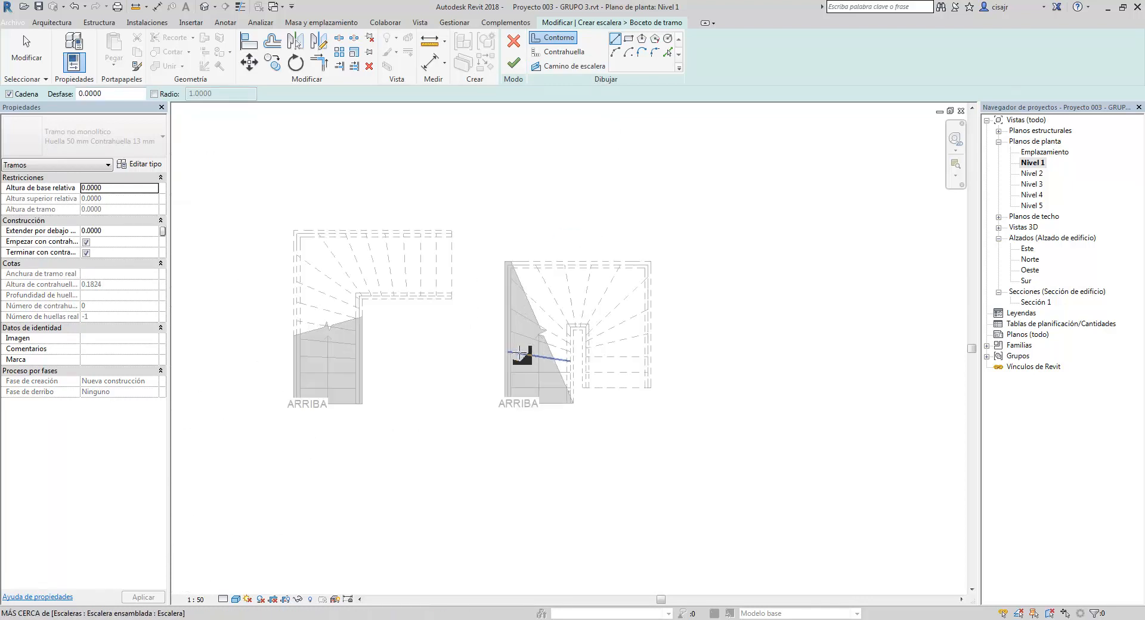
pyautogui.scroll(4, 520, 355)
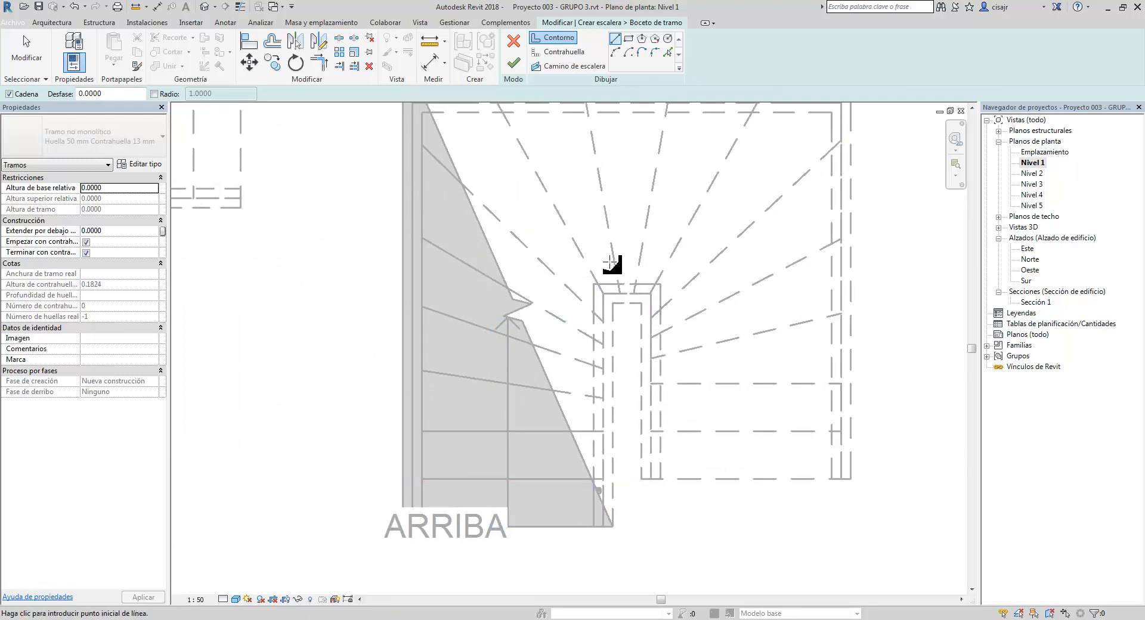
pyautogui.scroll(-6, 611, 263)
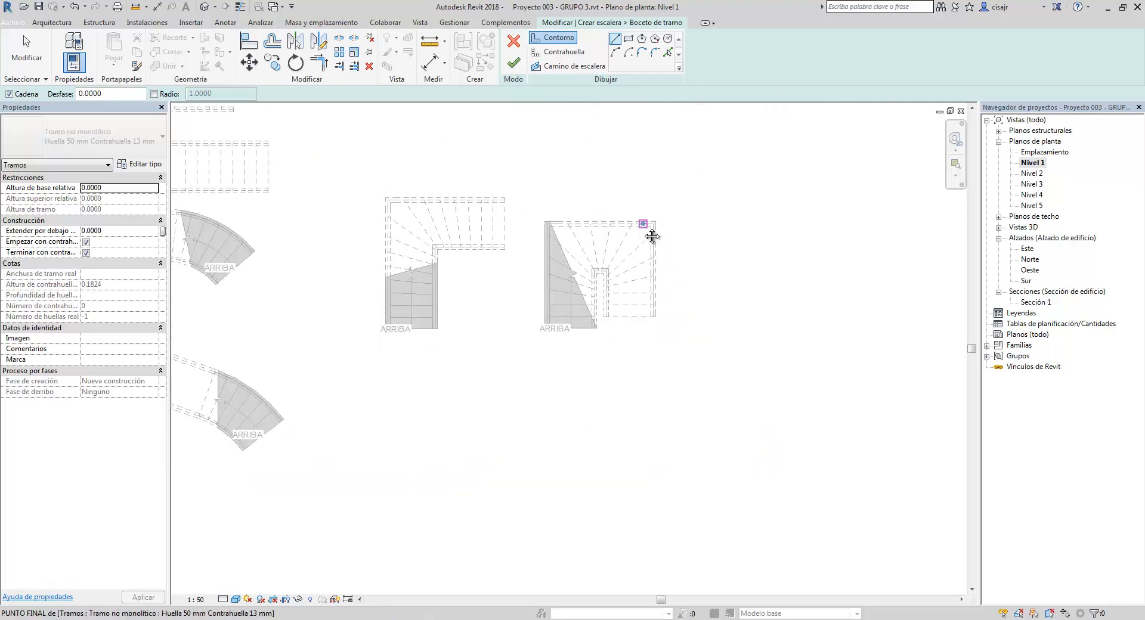
pyautogui.moveTo(653, 237); pyautogui.dragTo(620, 398, button='middle')
pyautogui.scroll(-2, 598, 266)
pyautogui.moveTo(598, 284); pyautogui.dragTo(611, 408, button='middle')
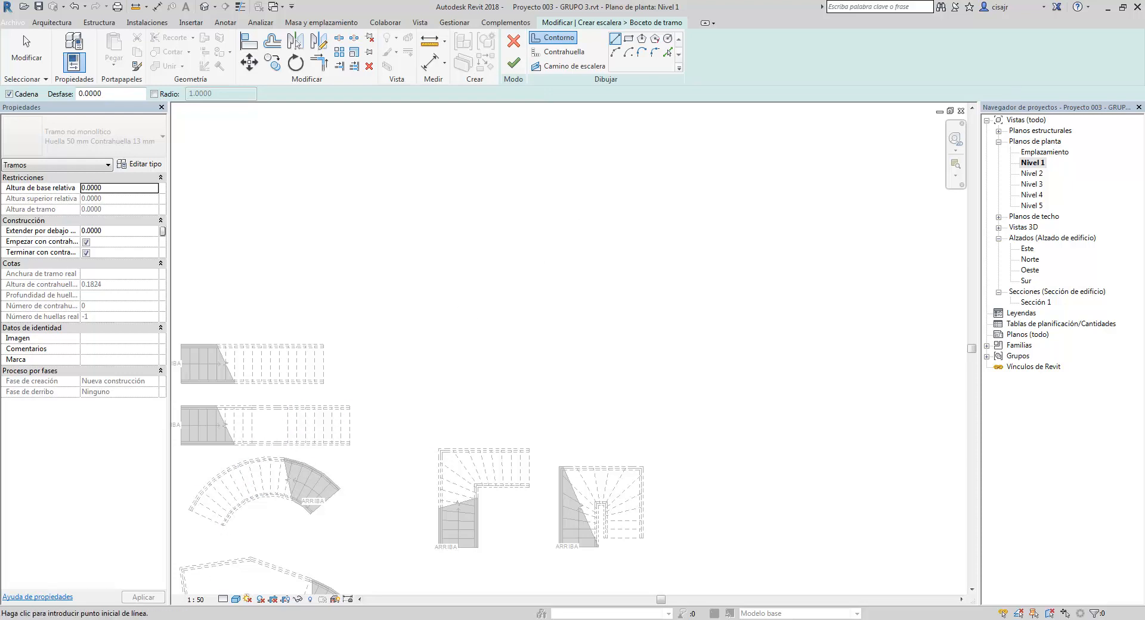
# Switch to the AutoCAD drawing ARQUITECTURA -A02, examine the step layout of the hall staircase, and return to the Revit run sketch.
pyautogui.click(164, 619)
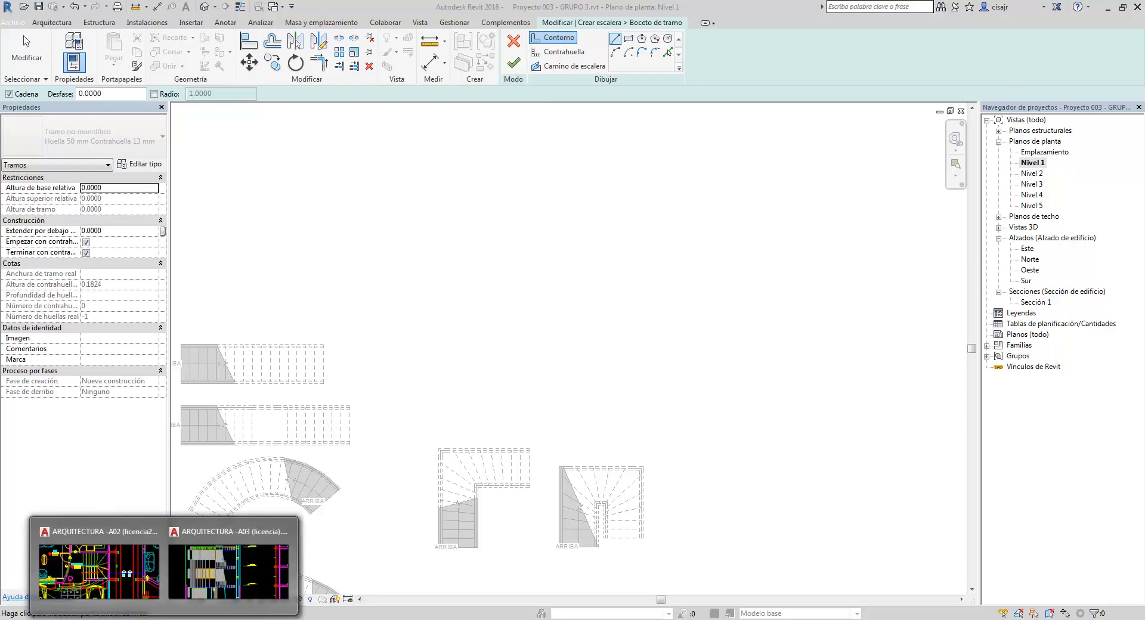
pyautogui.click(107, 589)
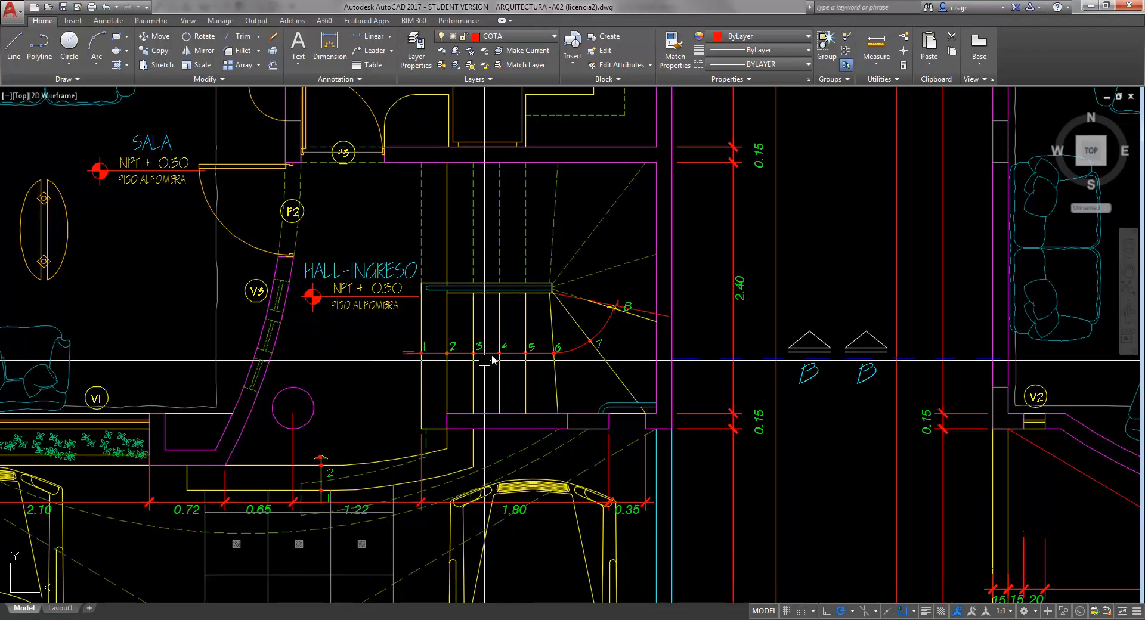
pyautogui.moveTo(829, 136); pyautogui.dragTo(841, 135, button='middle')
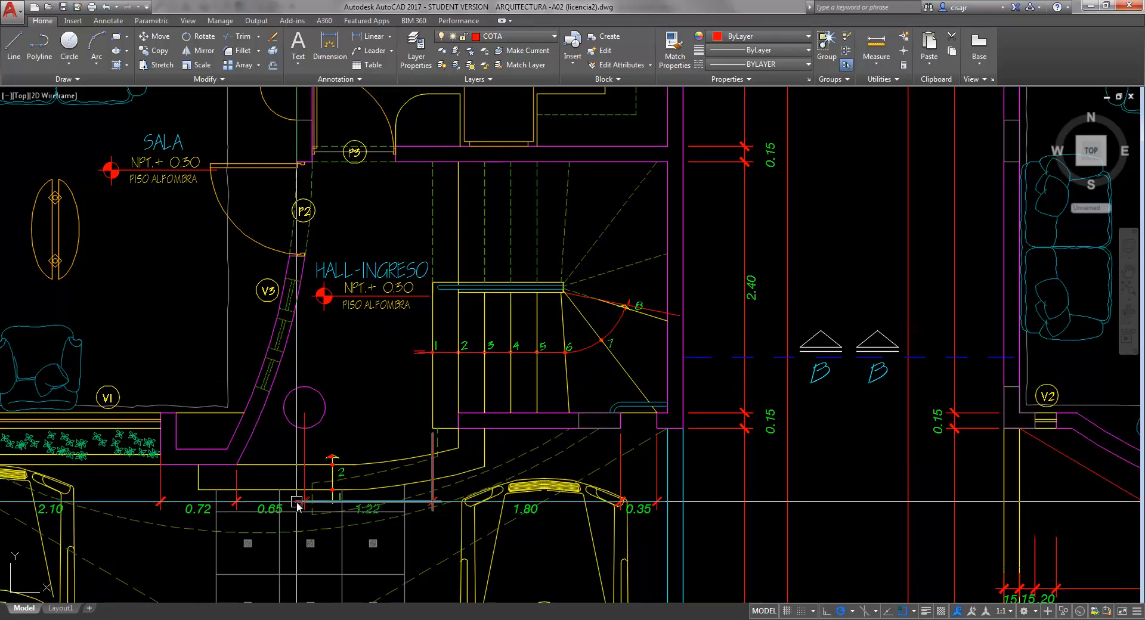
pyautogui.moveTo(126, 619)
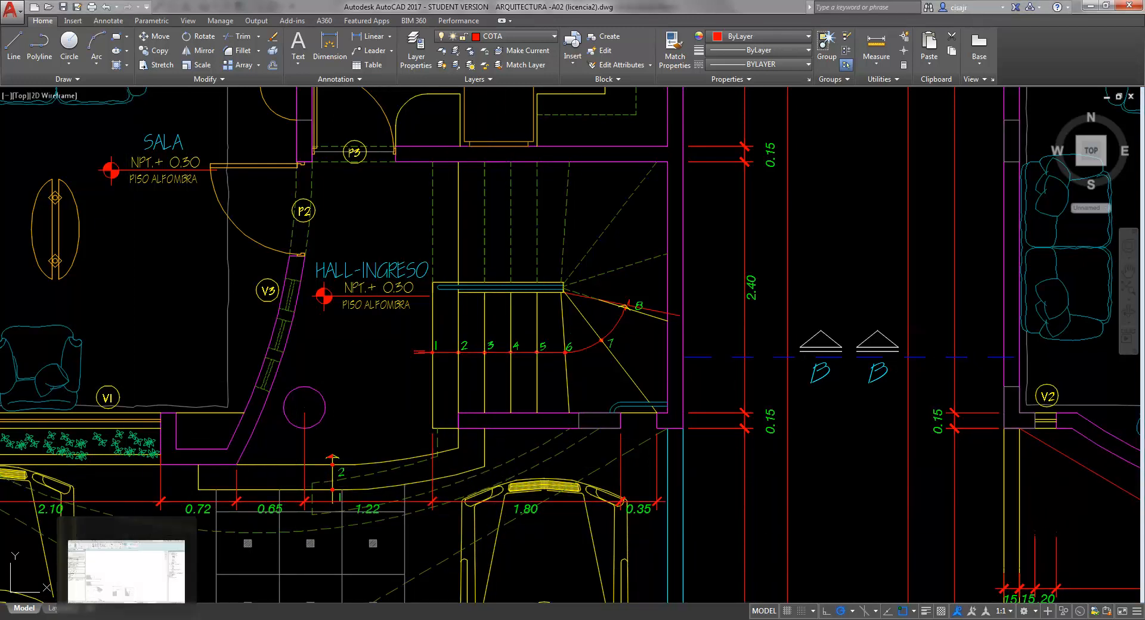
pyautogui.click(127, 579)
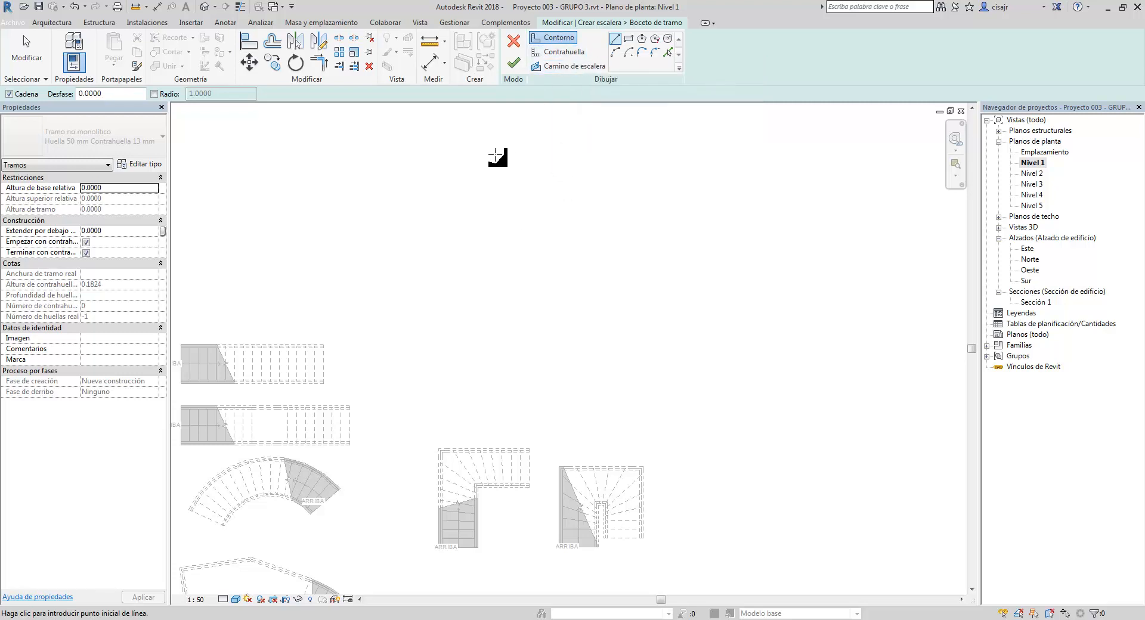
# Sketch the run's left boundary as a three-point arc about 5.4 m long with a radius of about 5.9 m, curving outward at its lower end.
pyautogui.click(615, 52)
pyautogui.click(517, 155)
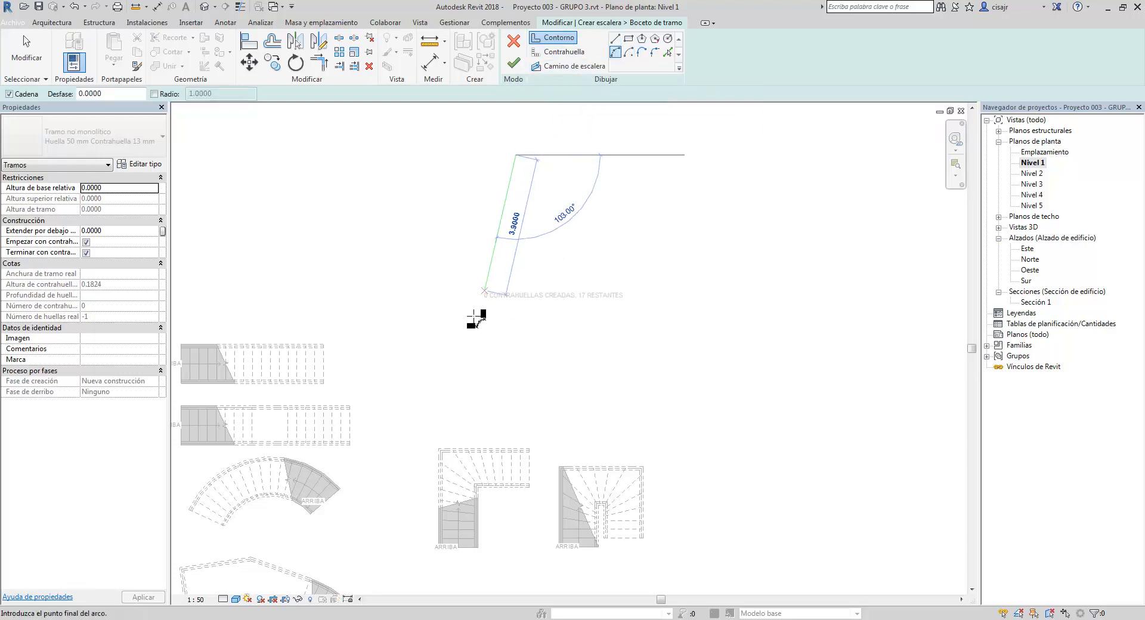
pyautogui.click(464, 332)
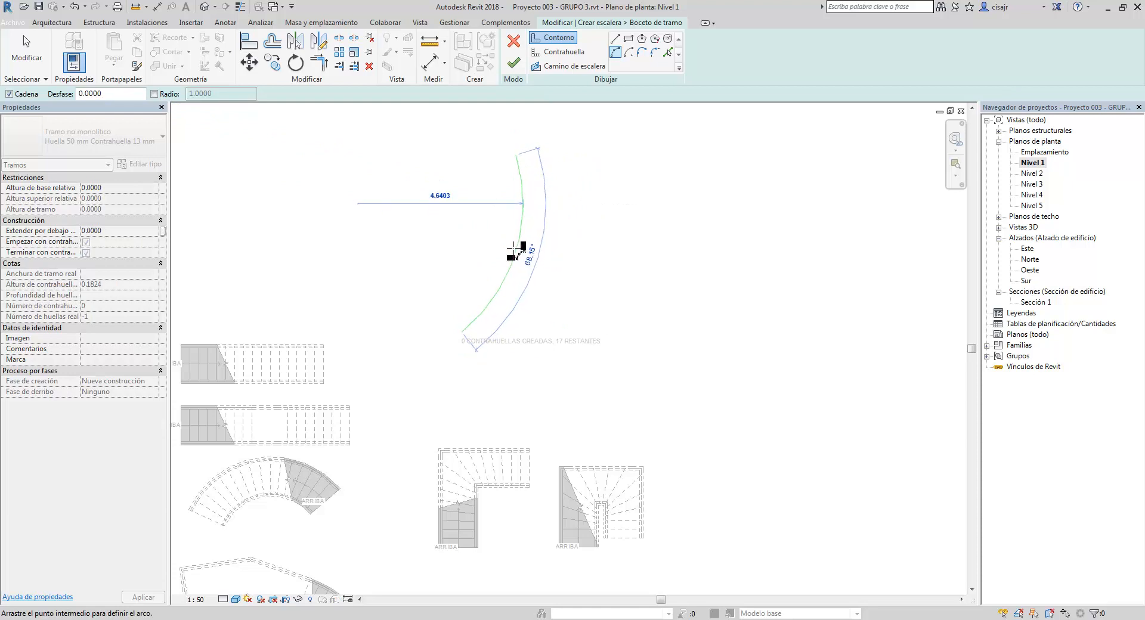
pyautogui.click(513, 251)
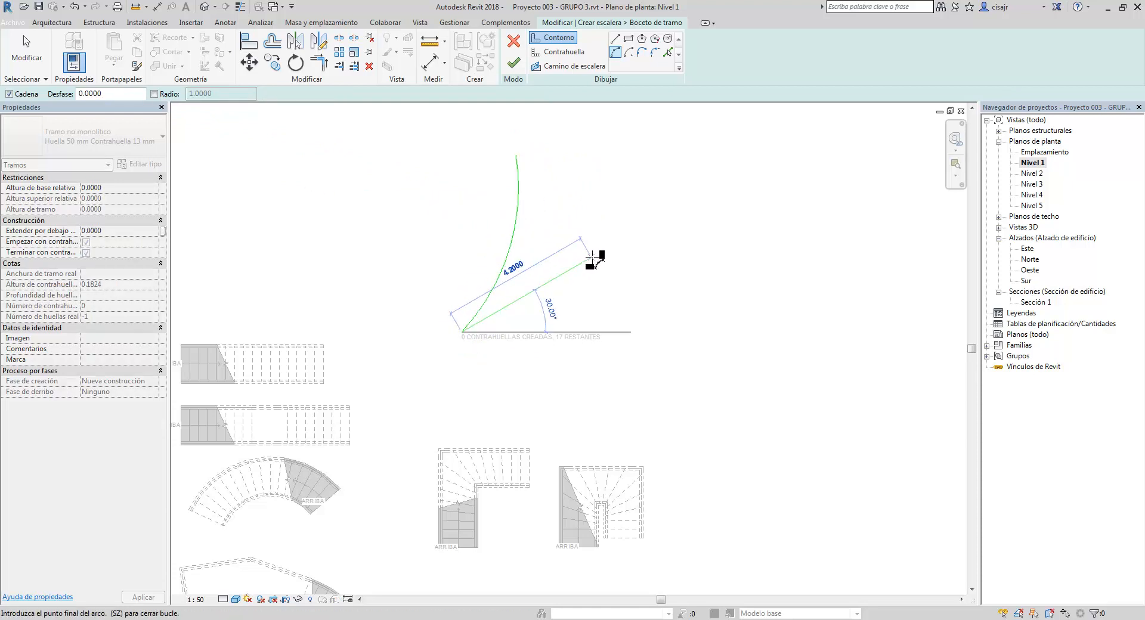
pyautogui.moveTo(561, 197); pyautogui.dragTo(542, 226, button='middle')
pyautogui.press('Escape')
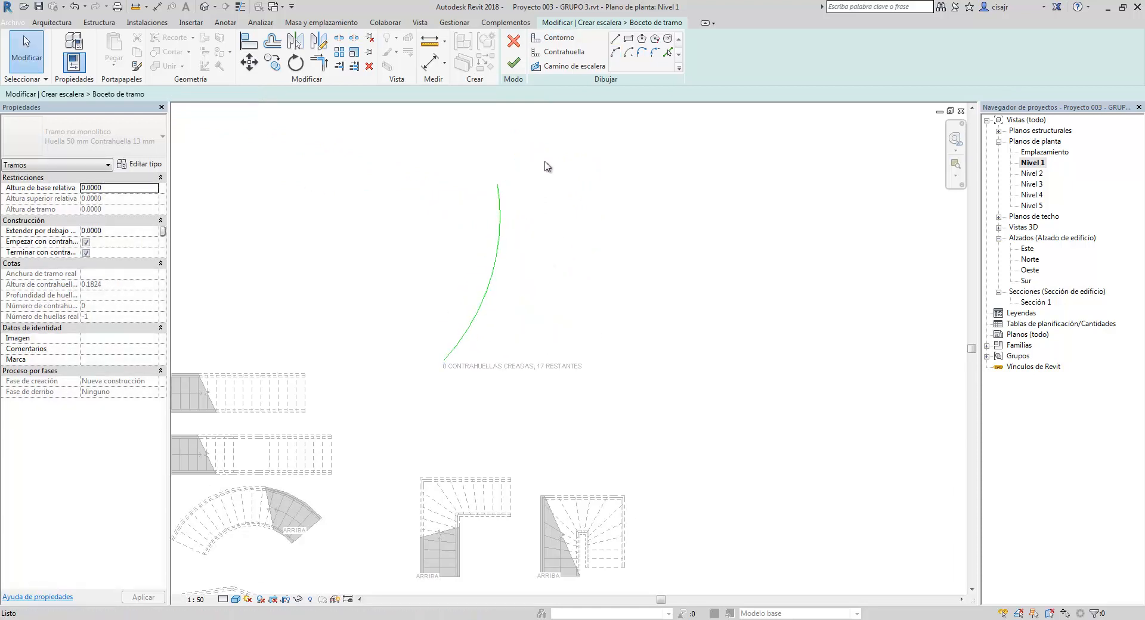
# Mirror a copy of the boundary arc about a drawn vertical axis, with about 2.14 m between the two upper ends.
pyautogui.click(499, 258)
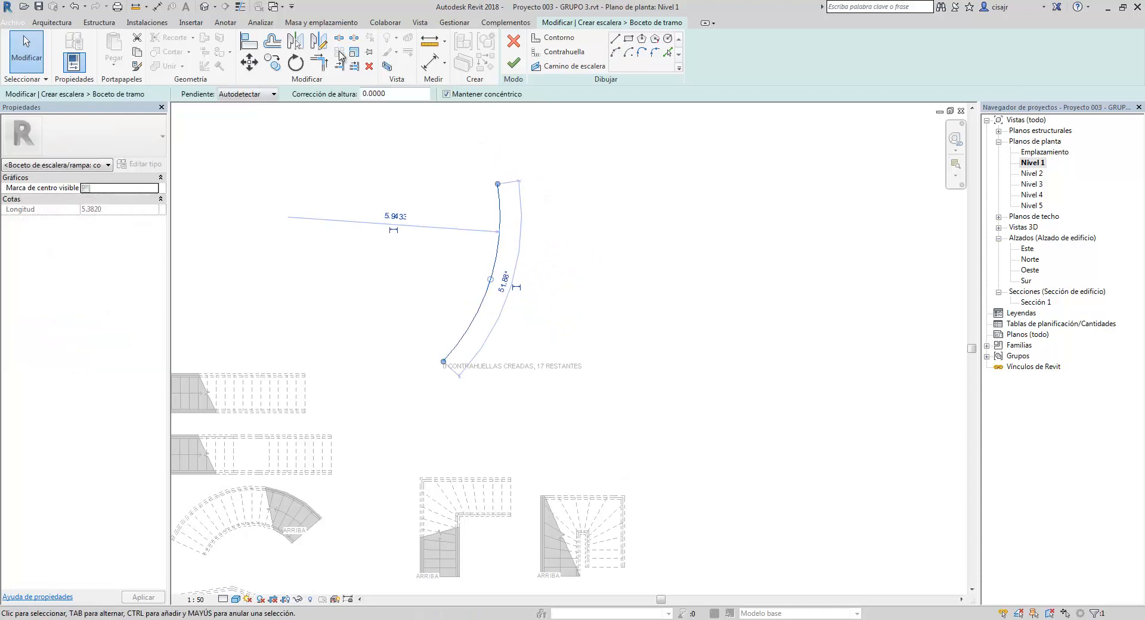
pyautogui.click(322, 44)
pyautogui.click(536, 190)
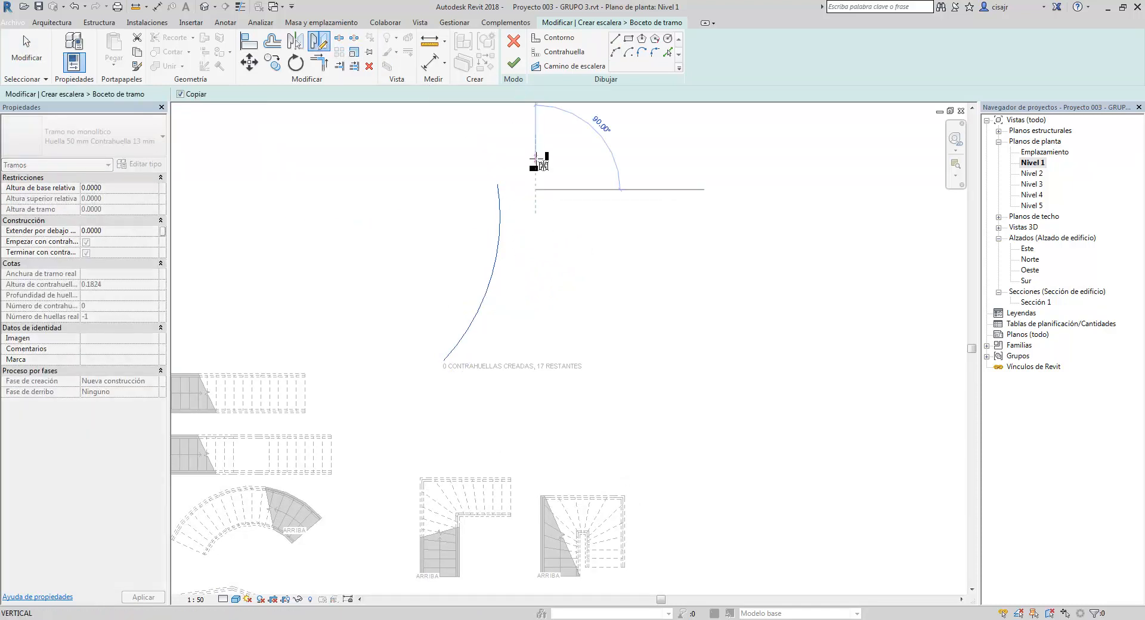
pyautogui.click(536, 160)
pyautogui.click(603, 223)
pyautogui.moveTo(615, 254); pyautogui.dragTo(621, 217, button='middle')
pyautogui.scroll(-1, 643, 303)
pyautogui.moveTo(650, 304)
pyautogui.mouseDown(button='middle')
pyautogui.moveTo(655, 350)
pyautogui.moveTo(650, 289)
pyautogui.mouseUp(button='middle')
pyautogui.scroll(1, 644, 338)
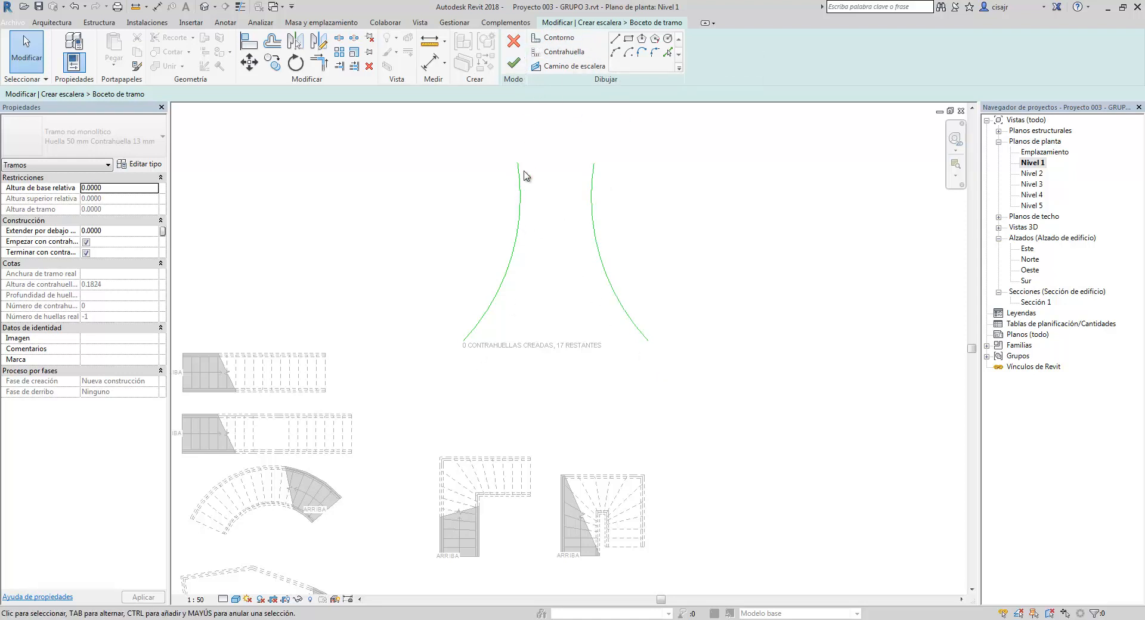
# Draw an upward-bulging riser arc with a radius of about 1.1 m joining the upper ends of the two boundary arcs.
pyautogui.click(562, 52)
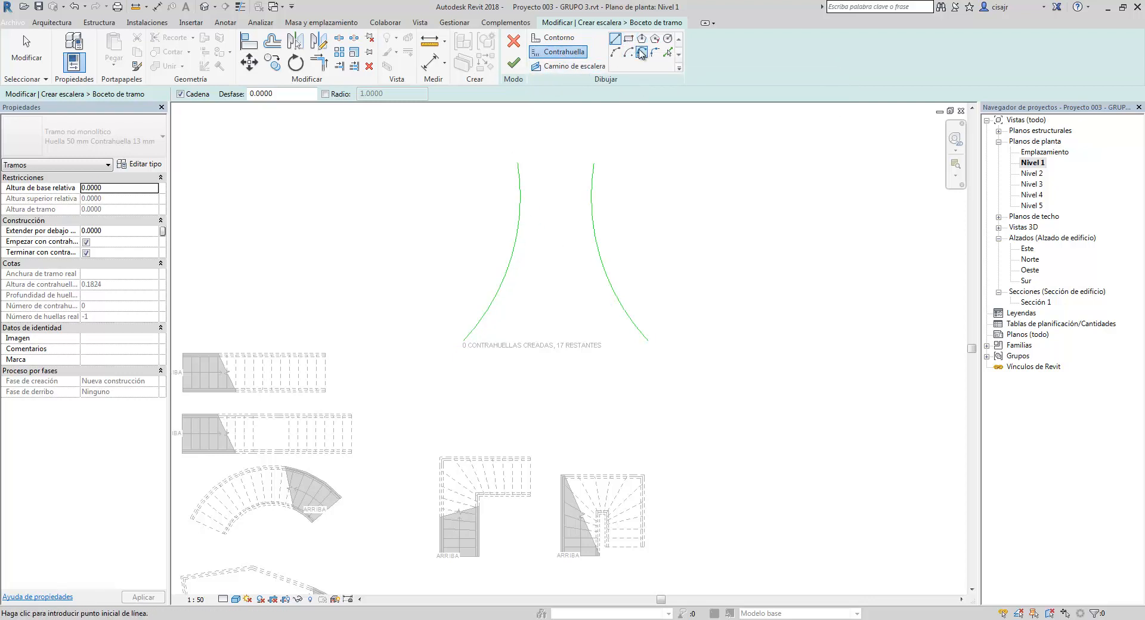
pyautogui.click(615, 52)
pyautogui.click(519, 166)
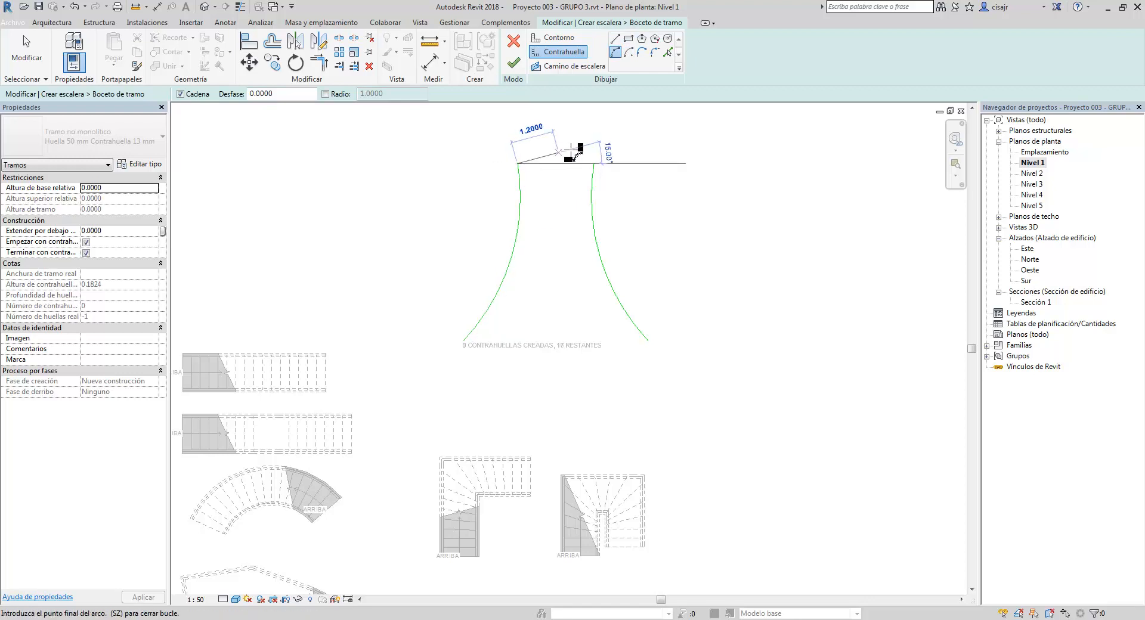
pyautogui.scroll(1, 582, 161)
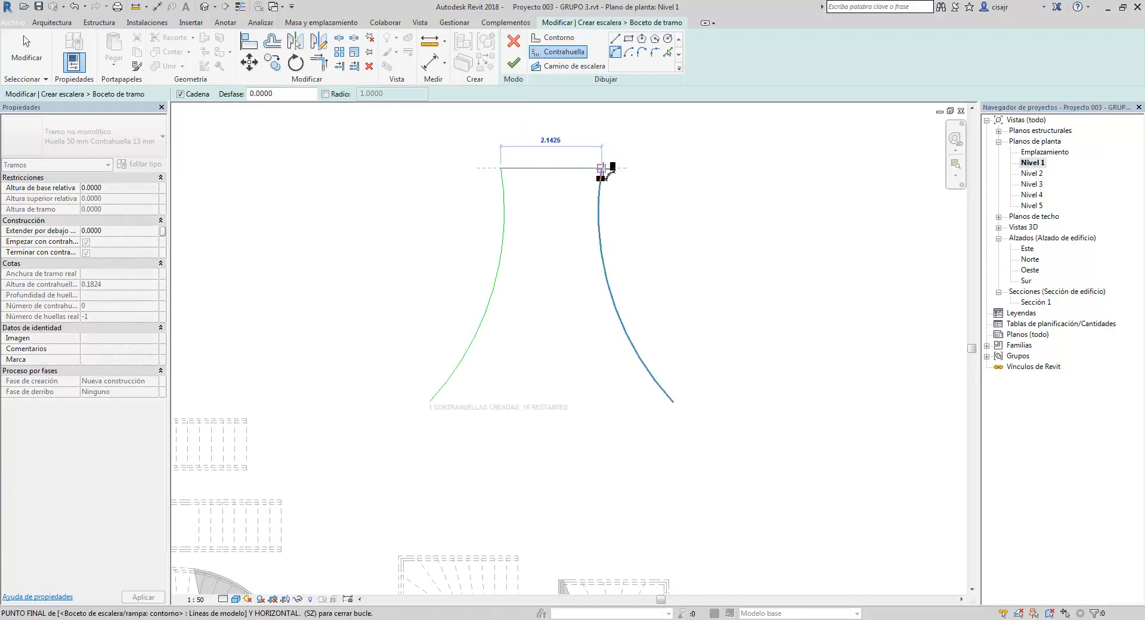
pyautogui.click(601, 169)
pyautogui.click(553, 128)
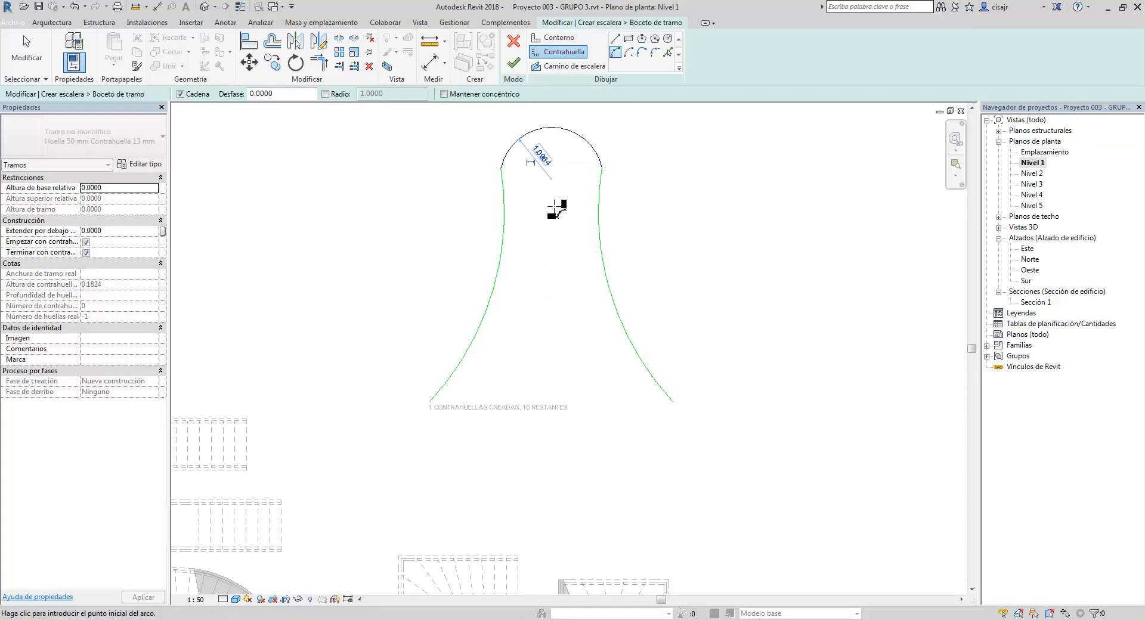
# Draw a downward-bulging riser arc joining the lower ends of the two boundary arcs, and end the arc command.
pyautogui.click(429, 403)
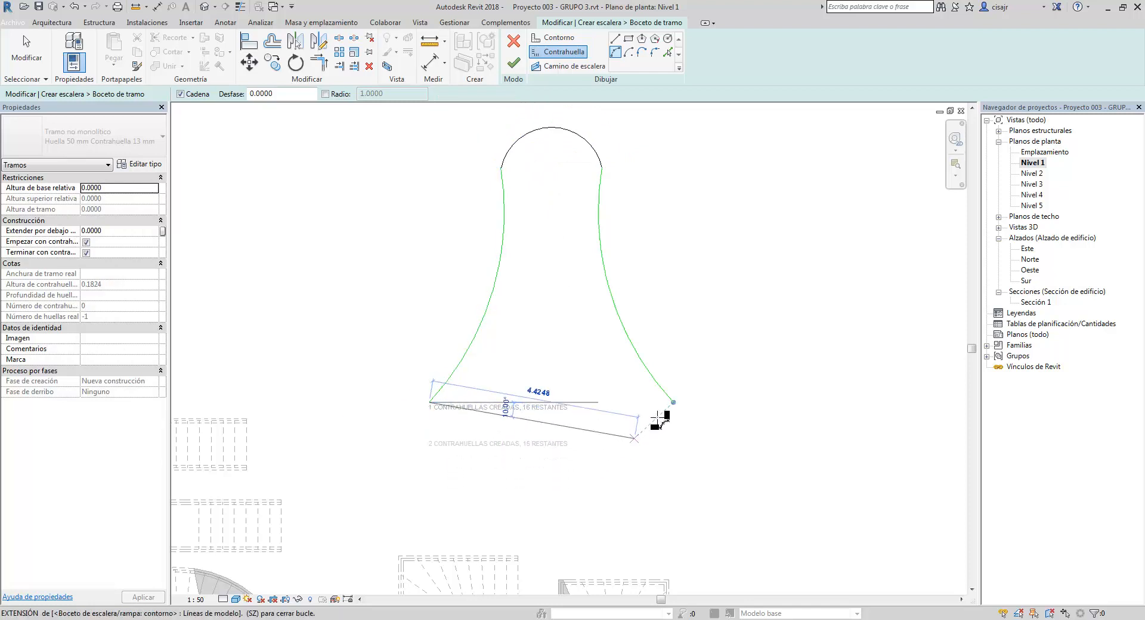
pyautogui.click(674, 402)
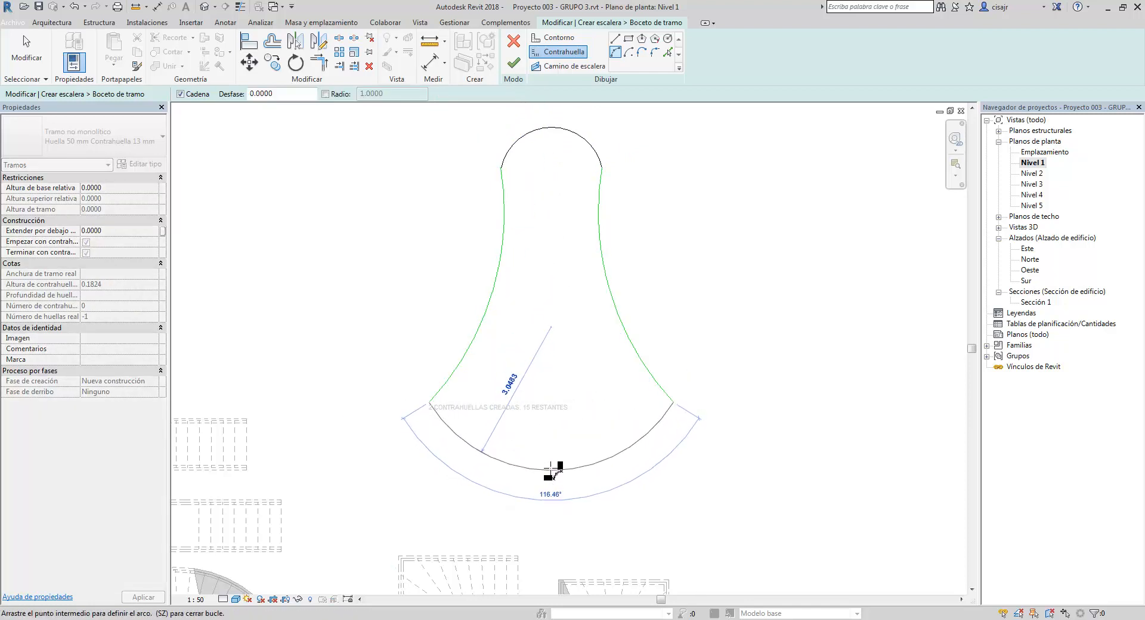
pyautogui.click(554, 449)
pyautogui.moveTo(590, 339)
pyautogui.mouseDown(button='middle')
pyautogui.moveTo(611, 314)
pyautogui.moveTo(602, 304)
pyautogui.moveTo(628, 383)
pyautogui.mouseUp(button='middle')
pyautogui.press('Escape')
pyautogui.press('Escape')
pyautogui.press('Escape')
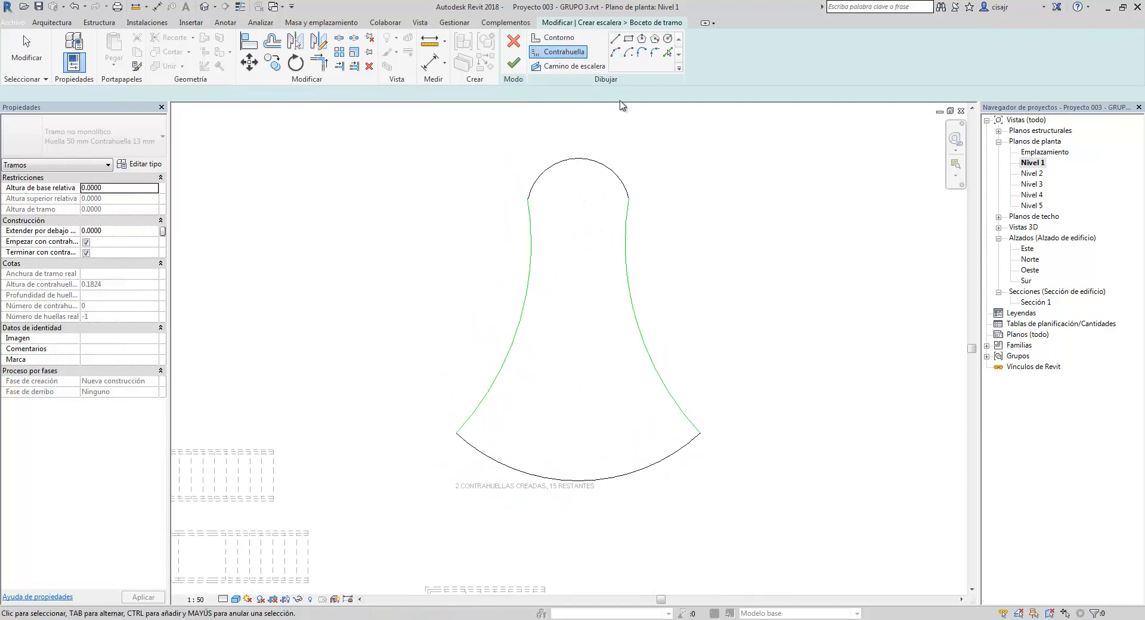
pyautogui.click(616, 39)
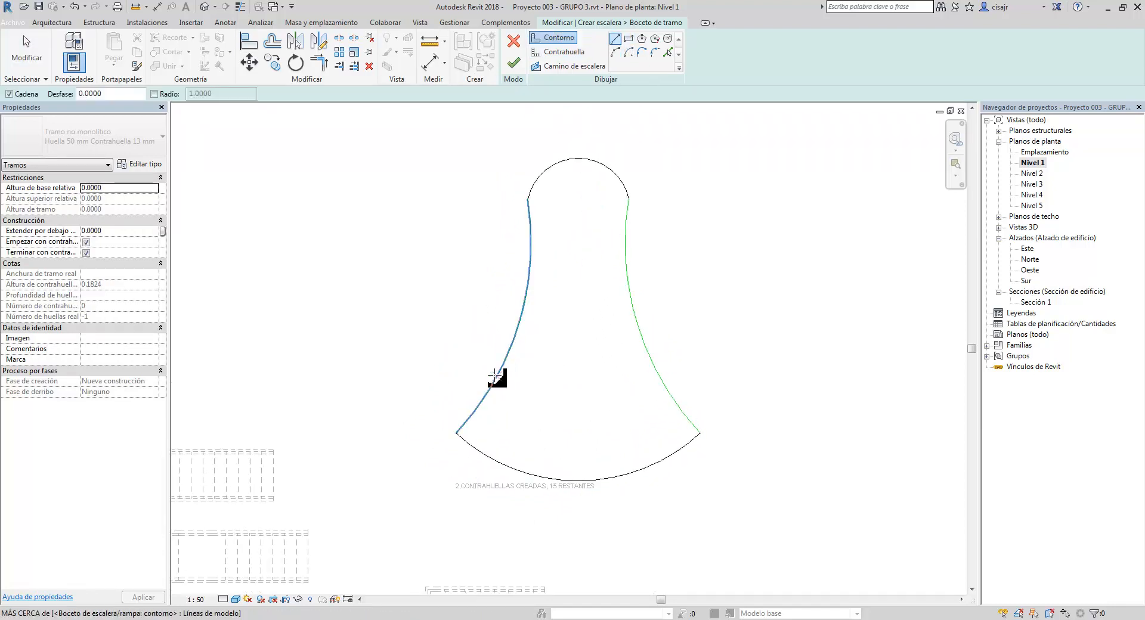
pyautogui.click(492, 386)
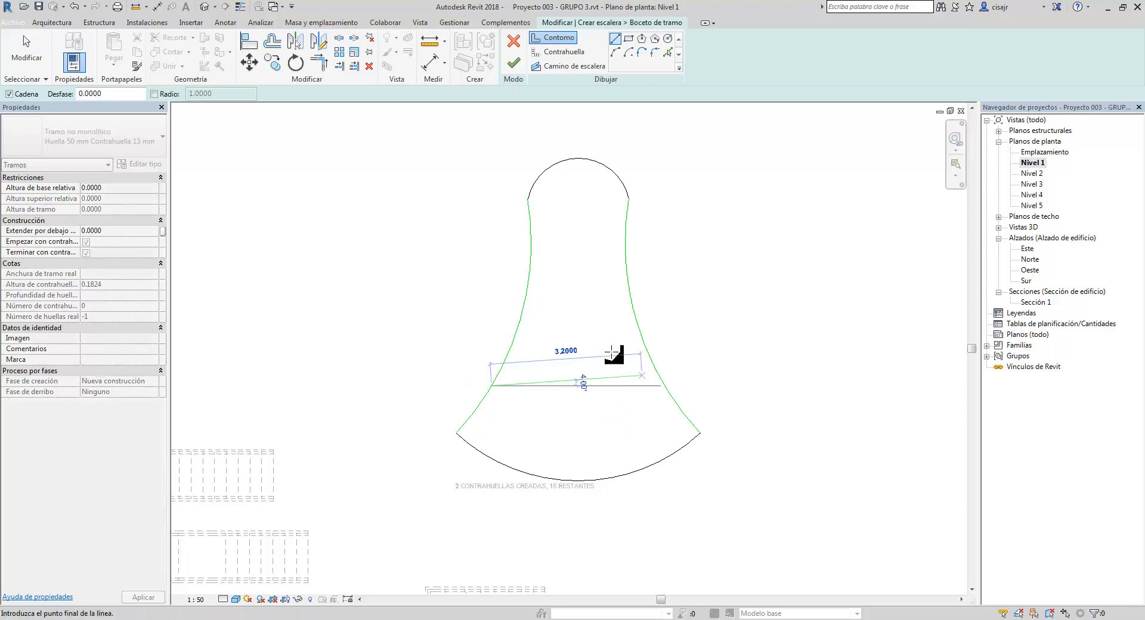
pyautogui.press('Escape')
pyautogui.press('Escape')
# Draw three straight horizontal riser lines between the two boundary arcs, spaced along the run from its wide lower part to its narrow neck.
pyautogui.click(568, 53)
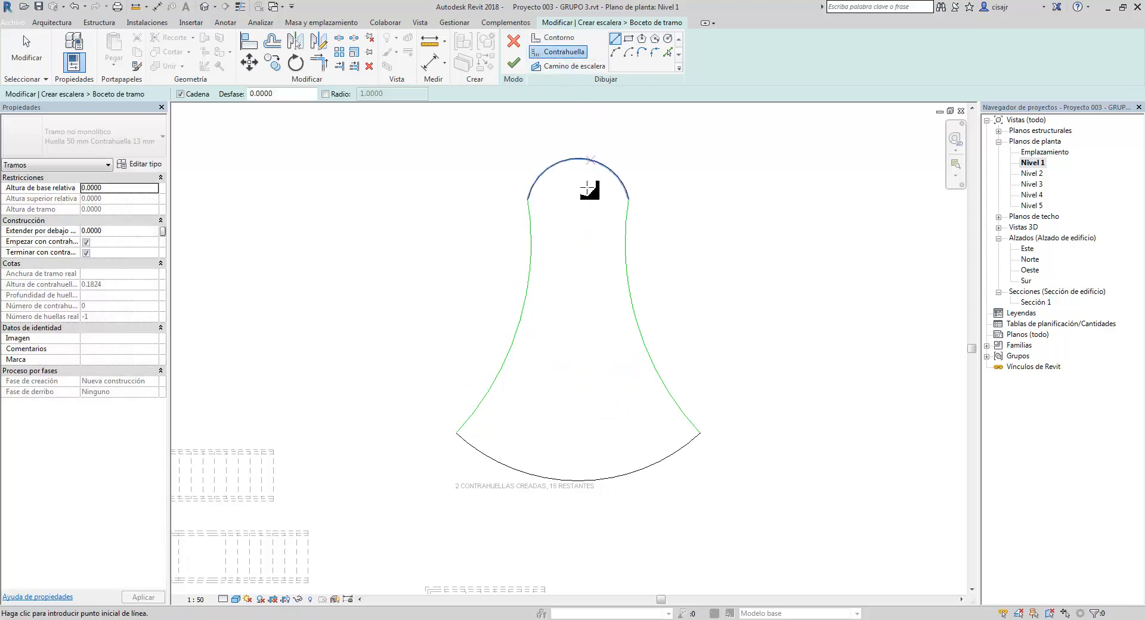
pyautogui.click(488, 392)
pyautogui.click(666, 392)
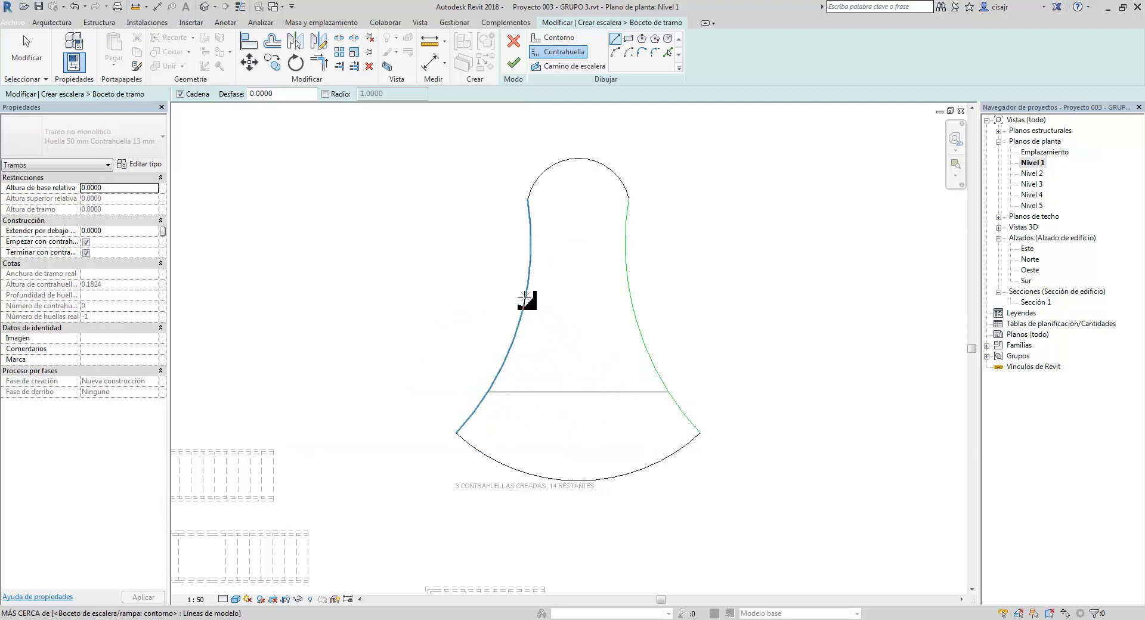
pyautogui.click(536, 313)
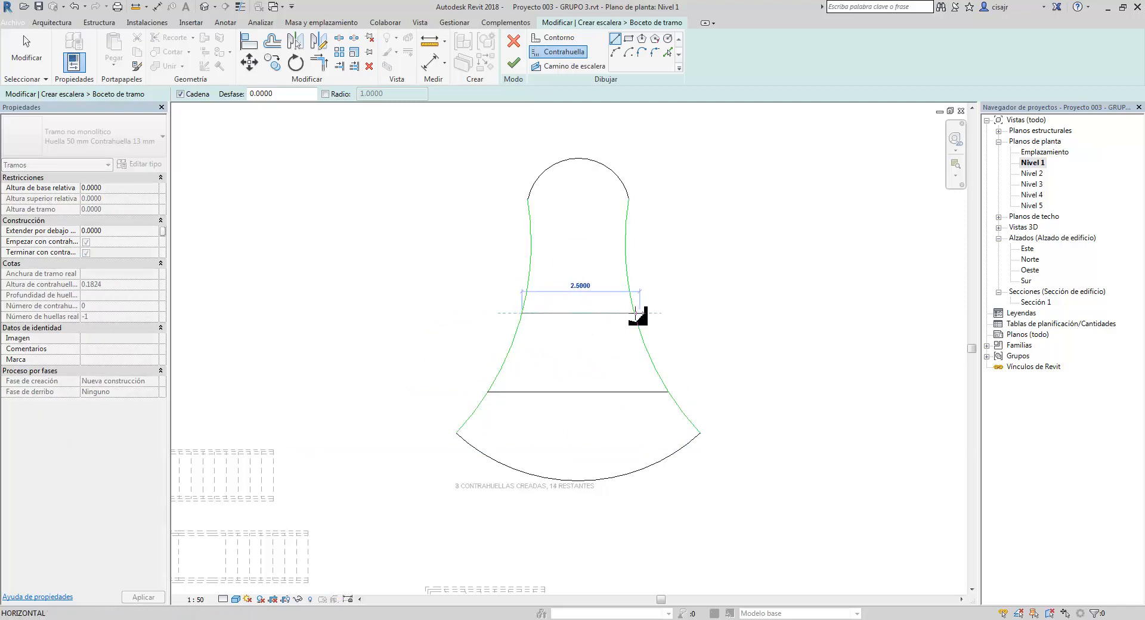
pyautogui.click(634, 313)
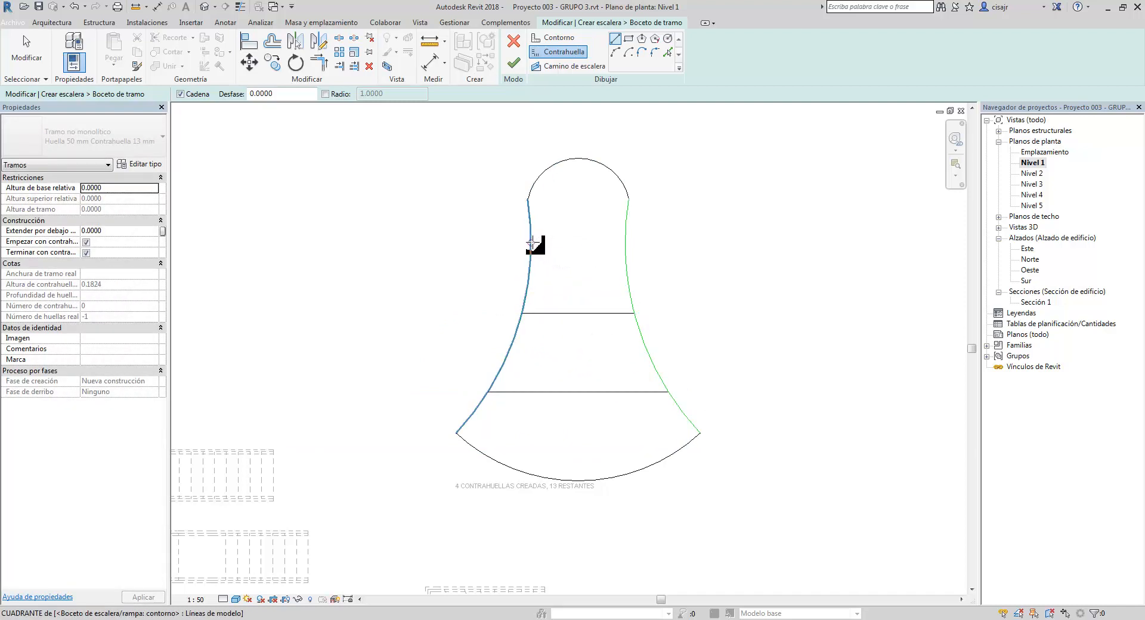
pyautogui.click(531, 244)
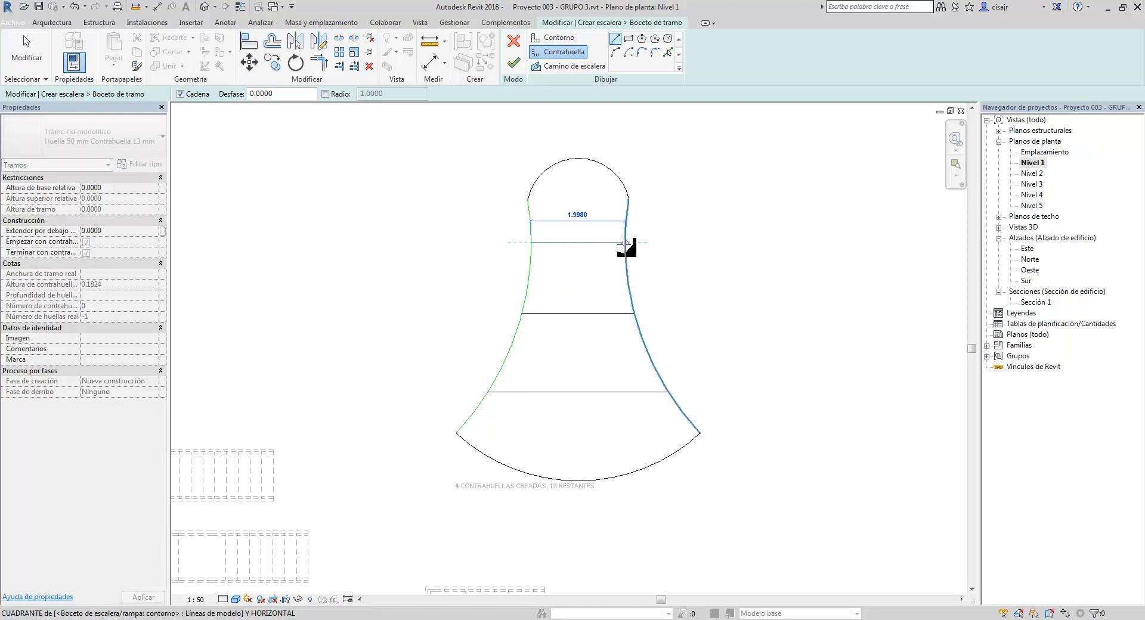
pyautogui.click(625, 244)
pyautogui.press('Escape')
pyautogui.press('Escape')
# Finish the sketch of the bell-shaped run and complete the custom stair.
pyautogui.scroll(-2, 642, 280)
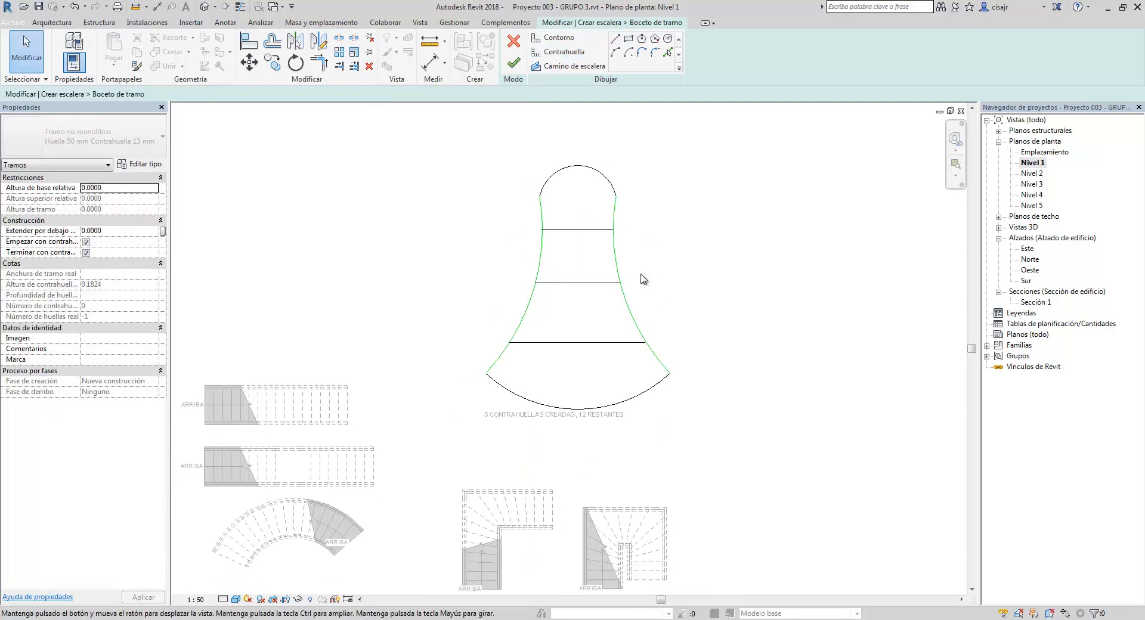
pyautogui.moveTo(641, 280); pyautogui.dragTo(644, 266, button='middle')
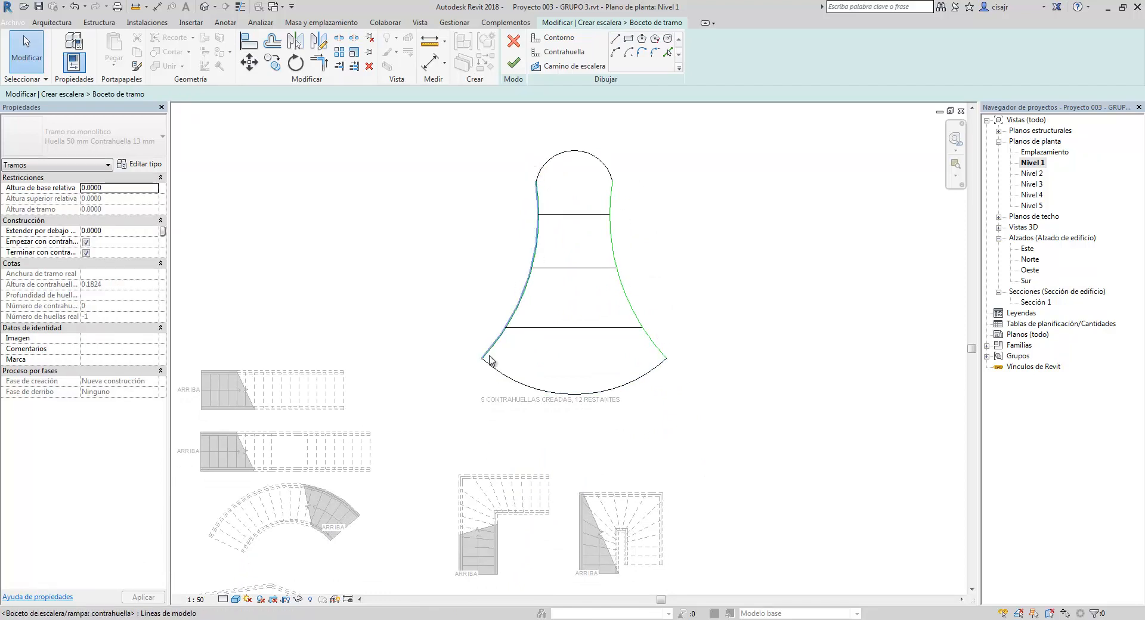
pyautogui.moveTo(655, 341); pyautogui.dragTo(659, 332, button='middle')
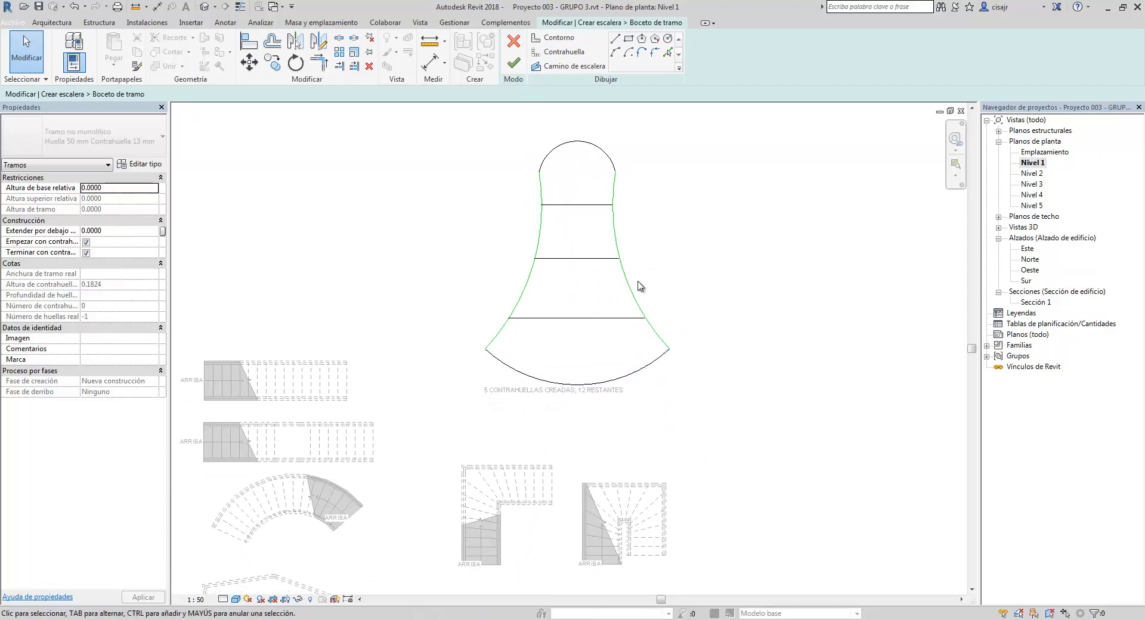
pyautogui.click(514, 62)
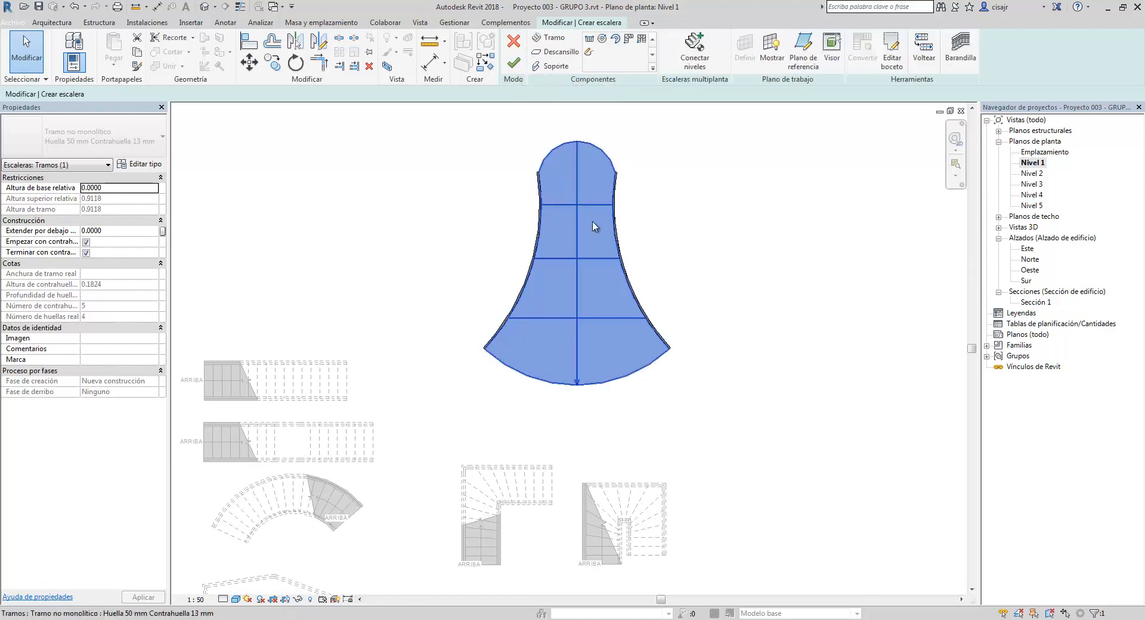
pyautogui.click(705, 206)
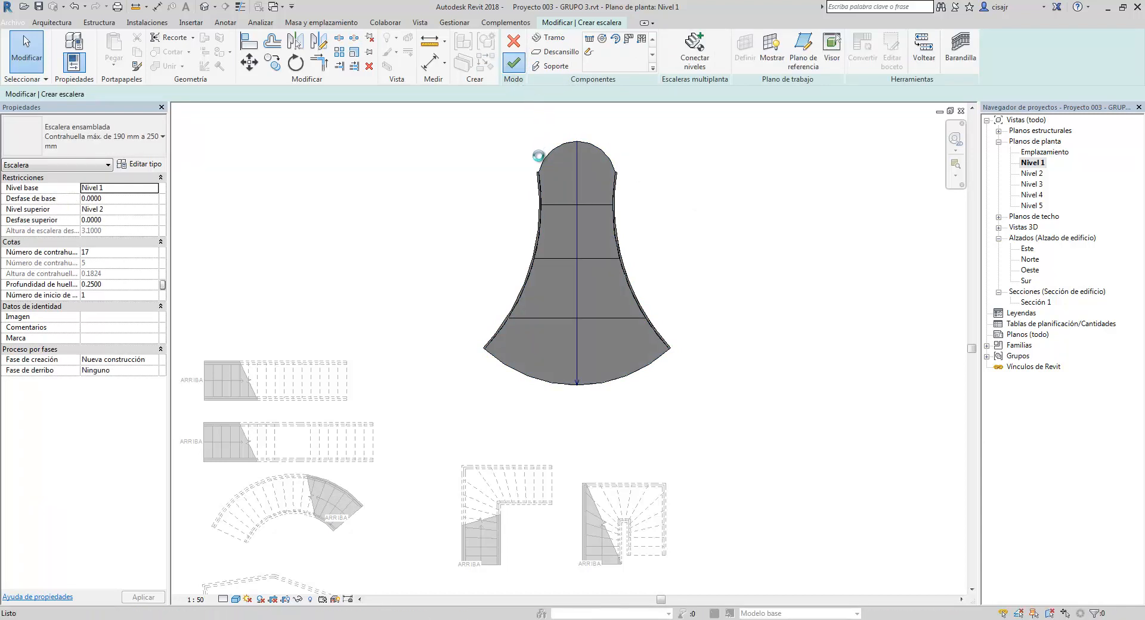
pyautogui.click(710, 330)
pyautogui.moveTo(681, 312); pyautogui.dragTo(663, 309, button='middle')
# Examine the bell-shaped stair and the other practice stairs in the 3D view, then close it and return to the Nivel 1 plan.
pyautogui.click(205, 7)
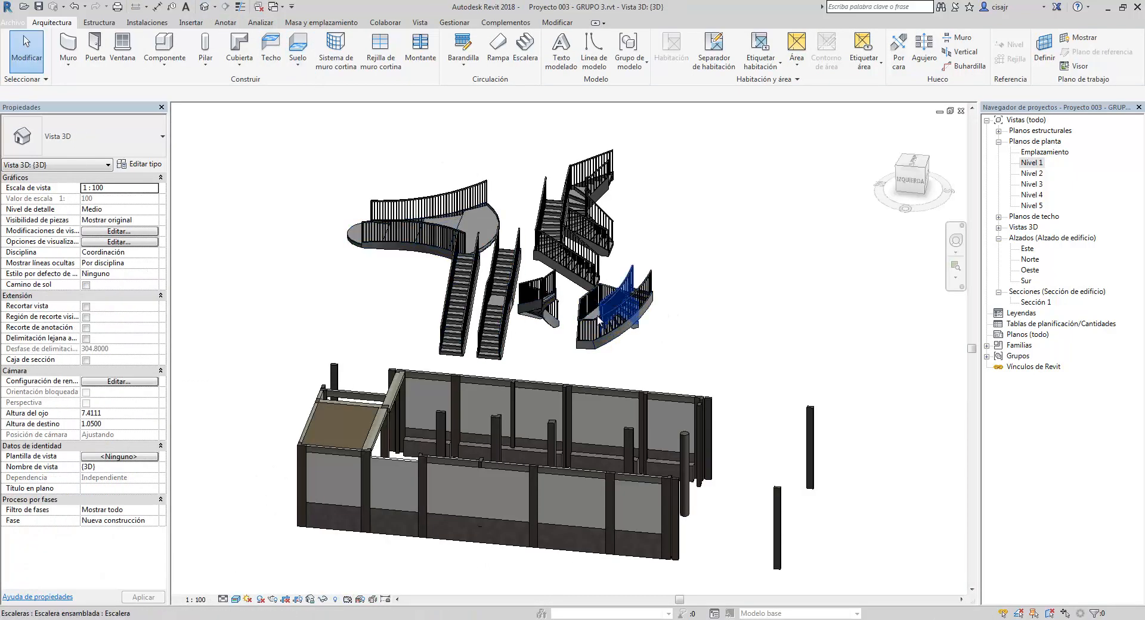
pyautogui.keyDown('shift'); pyautogui.moveTo(507, 298); pyautogui.dragTo(557, 281, button='middle'); pyautogui.keyUp('shift')
pyautogui.scroll(2, 518, 372)
pyautogui.scroll(2, 496, 319)
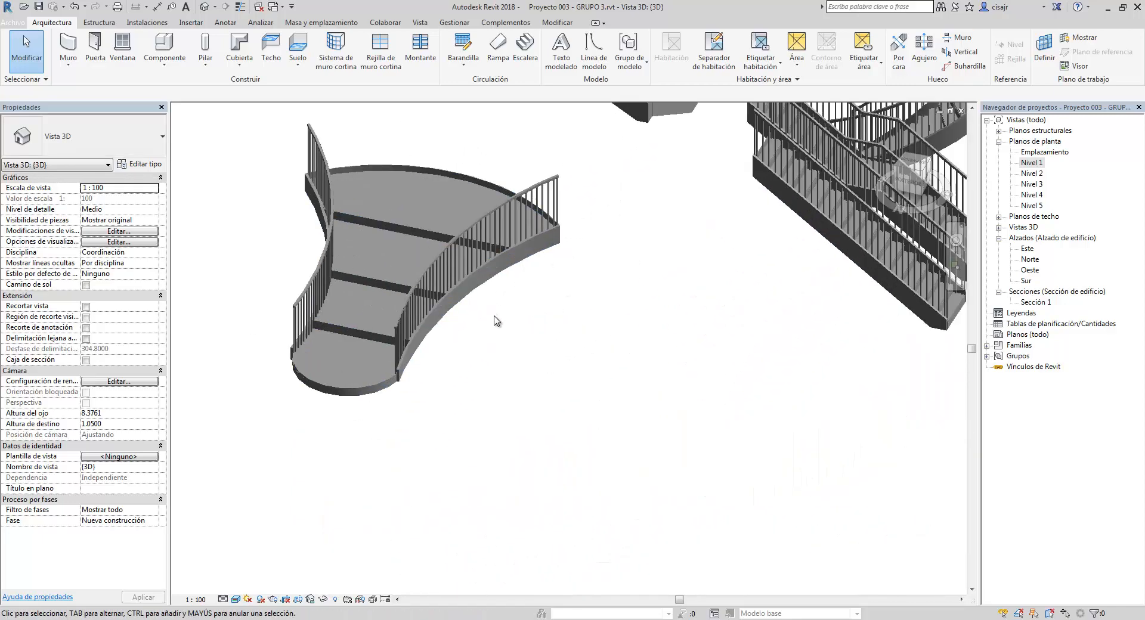
pyautogui.moveTo(495, 335); pyautogui.dragTo(583, 355, button='middle')
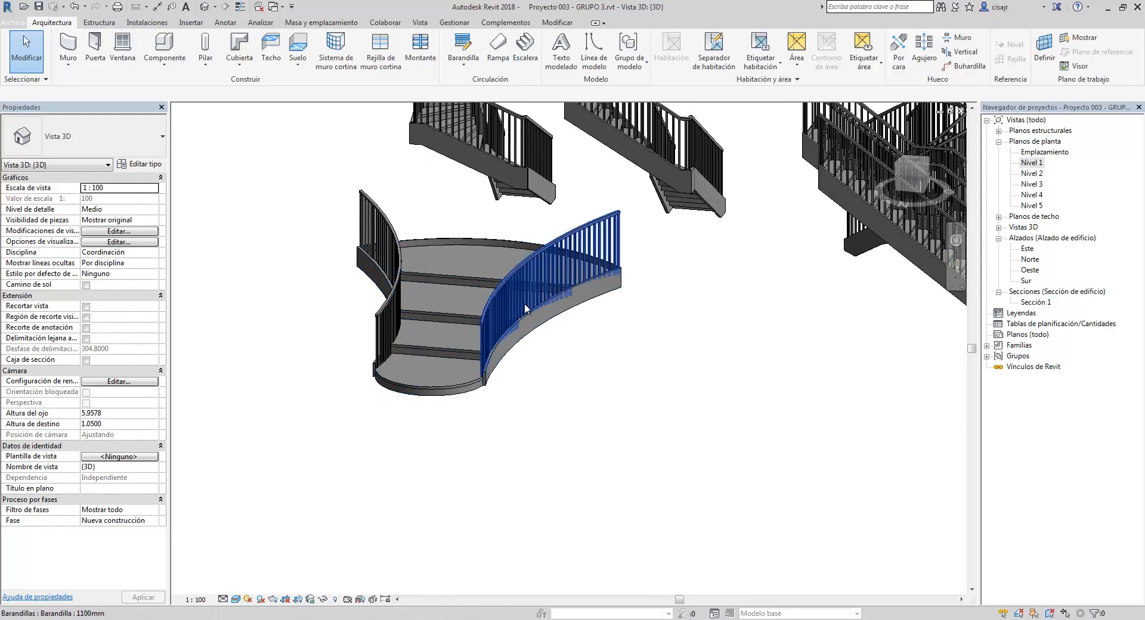
pyautogui.moveTo(480, 318)
pyautogui.keyDown('shift'); pyautogui.mouseDown(button='middle')
pyautogui.moveTo(447, 314)
pyautogui.moveTo(429, 297)
pyautogui.moveTo(467, 330)
pyautogui.moveTo(462, 318)
pyautogui.mouseUp(button='middle'); pyautogui.keyUp('shift')
pyautogui.scroll(-3, 513, 294)
pyautogui.moveTo(525, 296); pyautogui.dragTo(456, 345, button='middle')
pyautogui.scroll(-1, 519, 314)
pyautogui.keyDown('shift'); pyautogui.moveTo(474, 341); pyautogui.dragTo(452, 349, button='middle'); pyautogui.keyUp('shift')
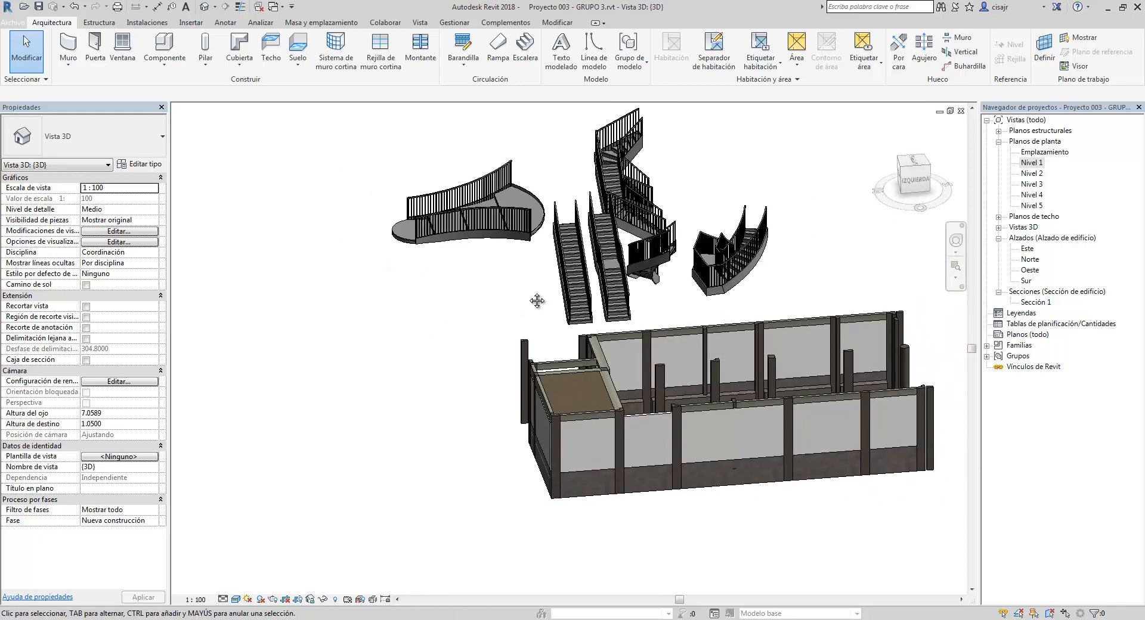
pyautogui.moveTo(537, 301); pyautogui.dragTo(487, 335, button='middle')
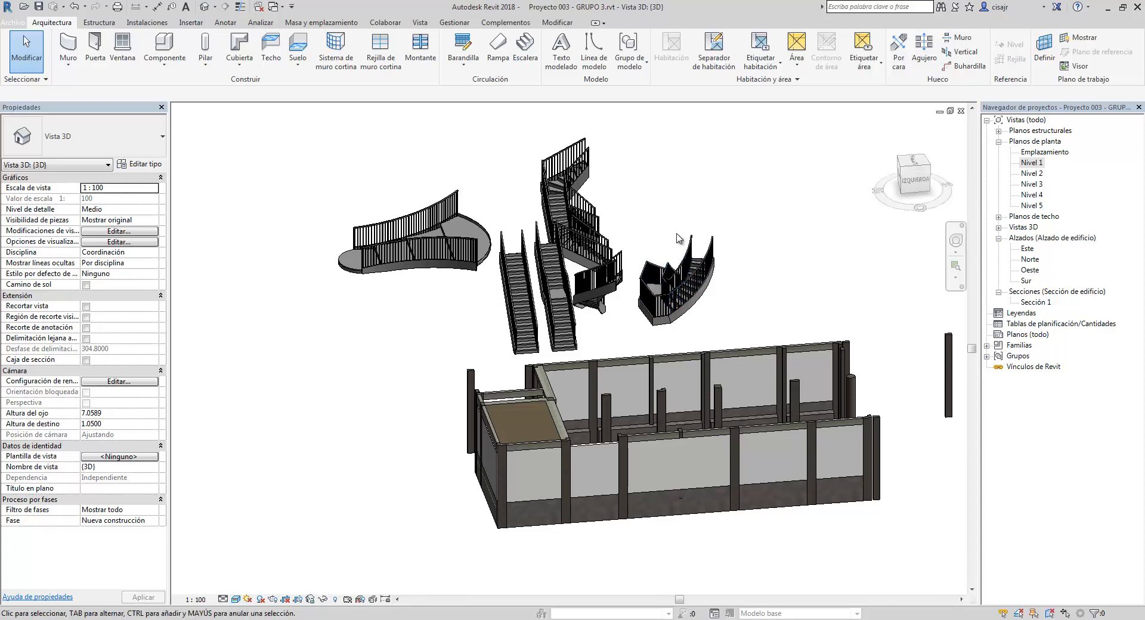
pyautogui.moveTo(686, 226); pyautogui.dragTo(633, 259, button='middle')
pyautogui.scroll(-1, 646, 229)
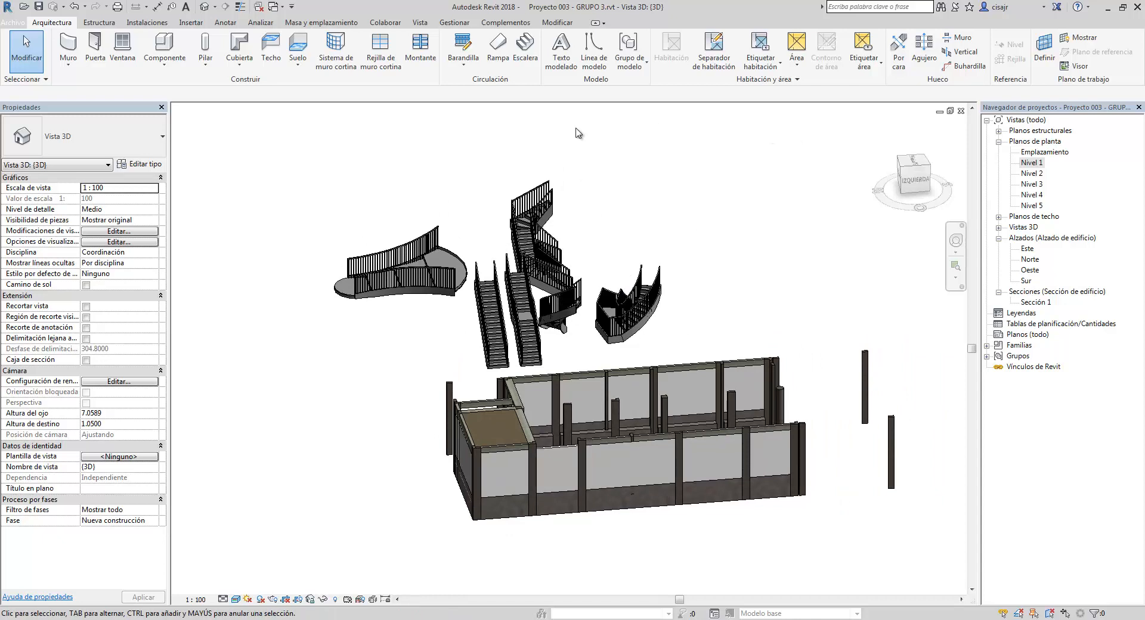
pyautogui.click(961, 111)
pyautogui.scroll(-4, 686, 271)
pyautogui.moveTo(644, 228); pyautogui.dragTo(648, 211, button='middle')
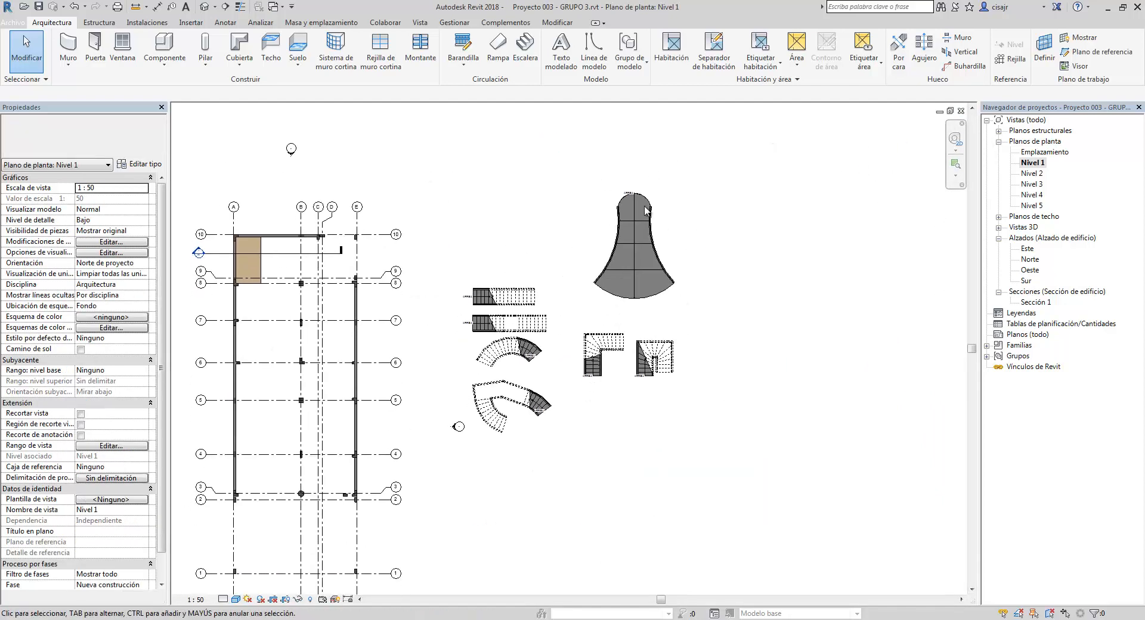
pyautogui.click(525, 47)
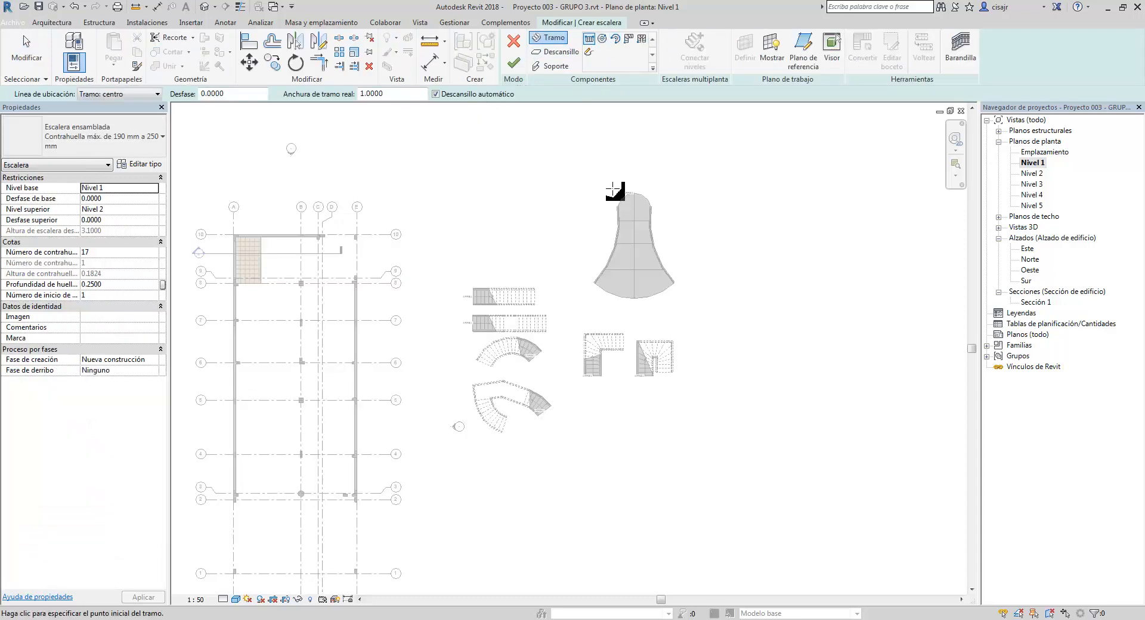
pyautogui.press('Escape')
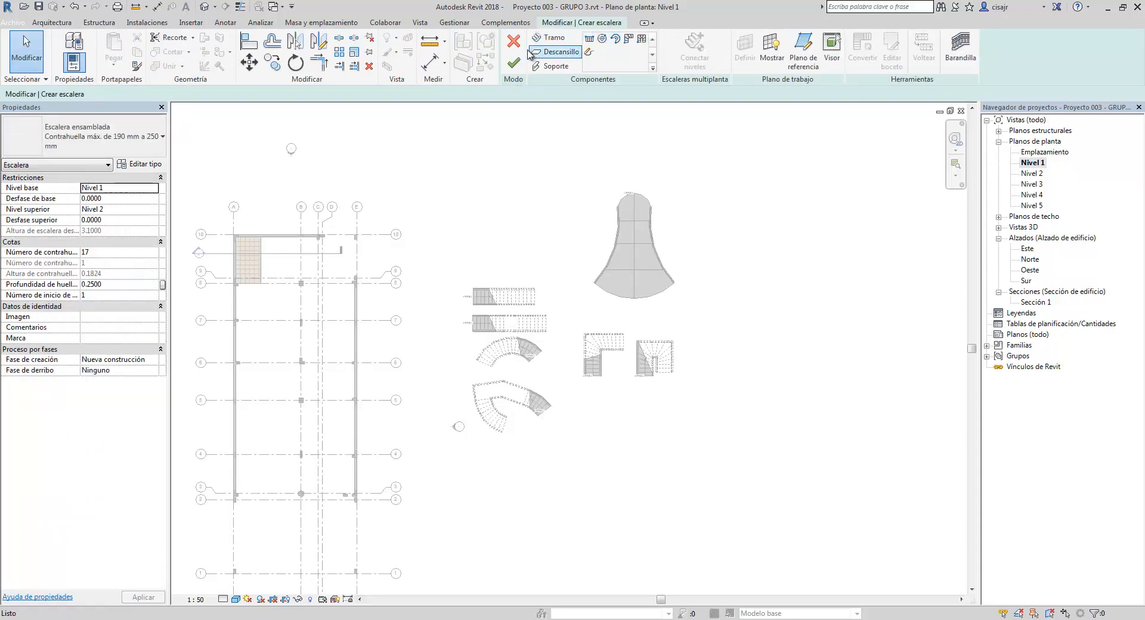
pyautogui.click(514, 41)
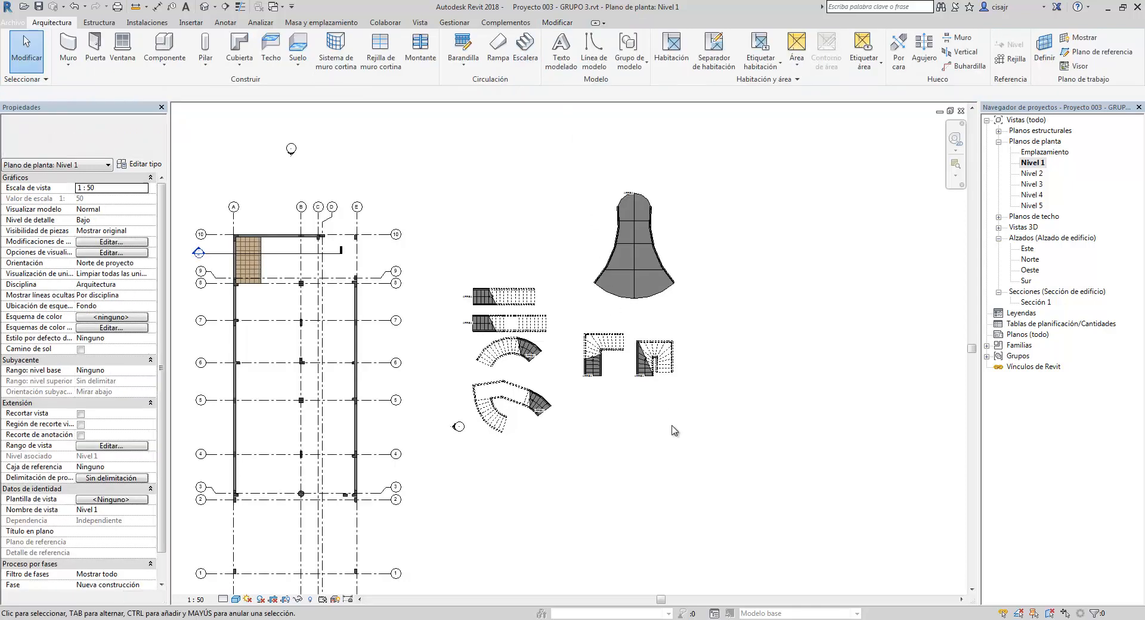
# Delete all the practice stairs beside the building in the Nivel 1 plan.
pyautogui.moveTo(794, 460); pyautogui.dragTo(492, 197)
pyautogui.press('Delete')
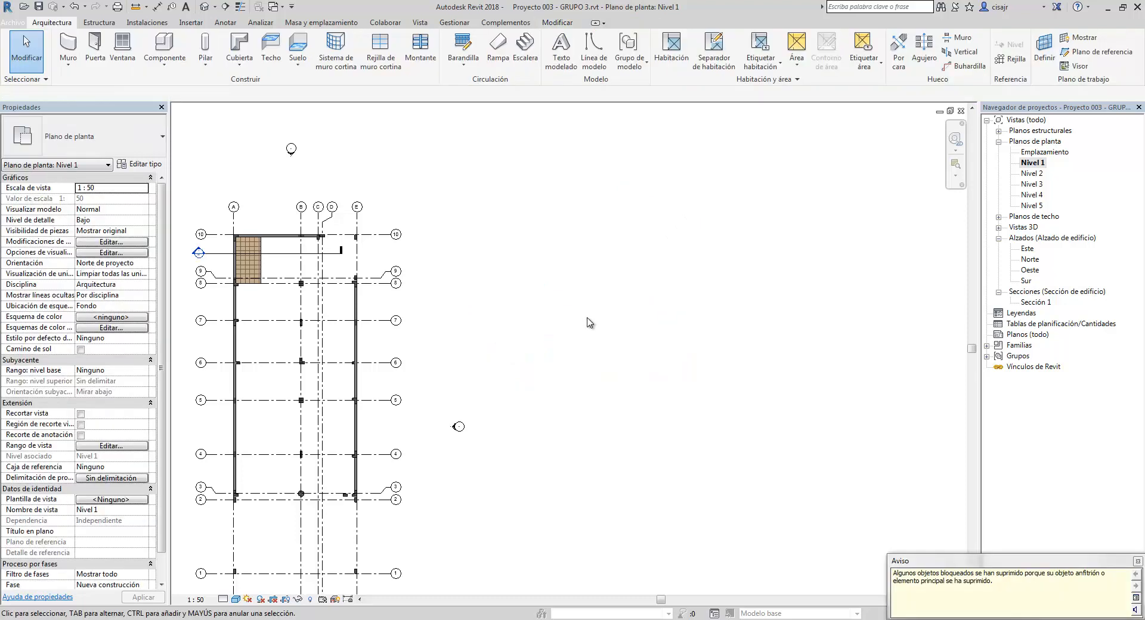
pyautogui.scroll(-1, 621, 279)
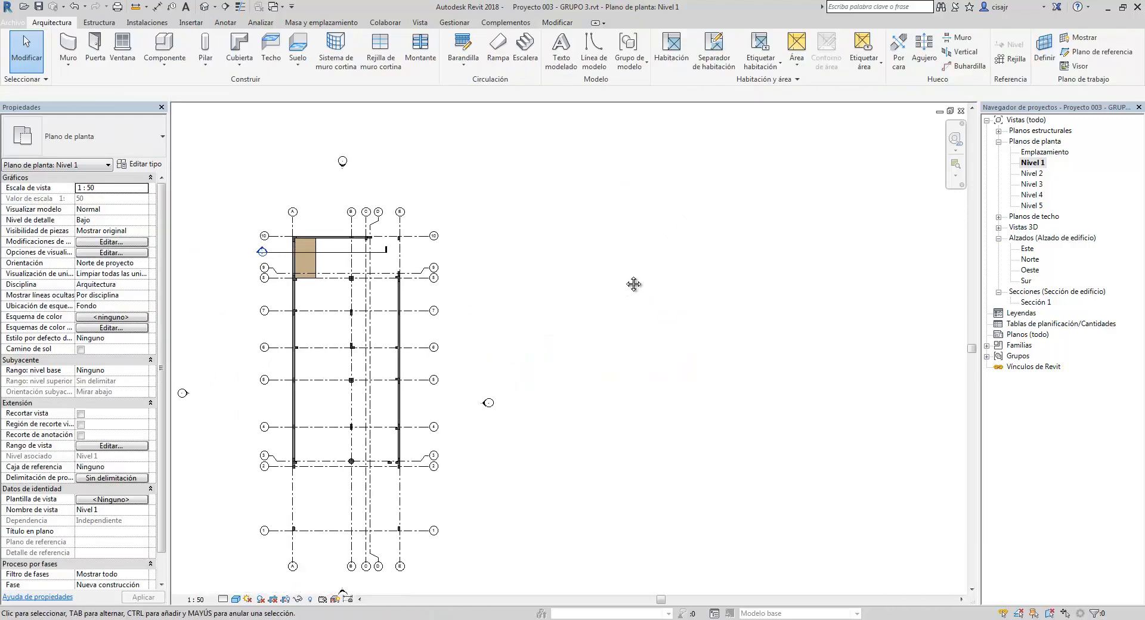
# Create a horizontal straight stair in the empty area beside the building, with a 1.2 m run width and a 4 m run length.
pyautogui.click(525, 48)
pyautogui.moveTo(587, 265); pyautogui.dragTo(566, 270, button='middle')
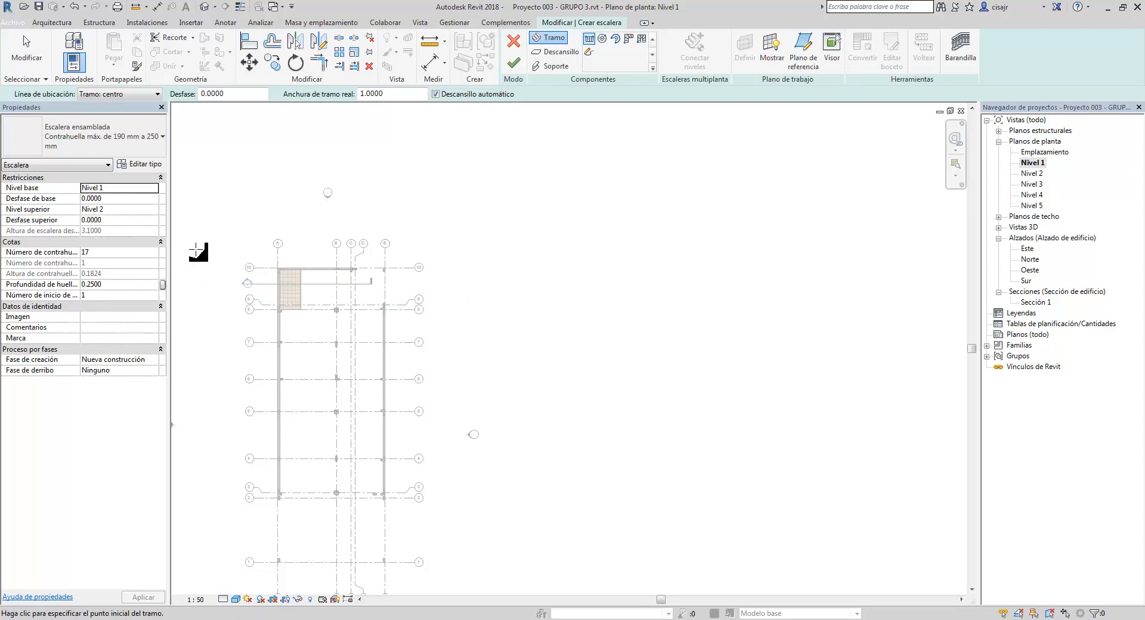
pyautogui.click(147, 142)
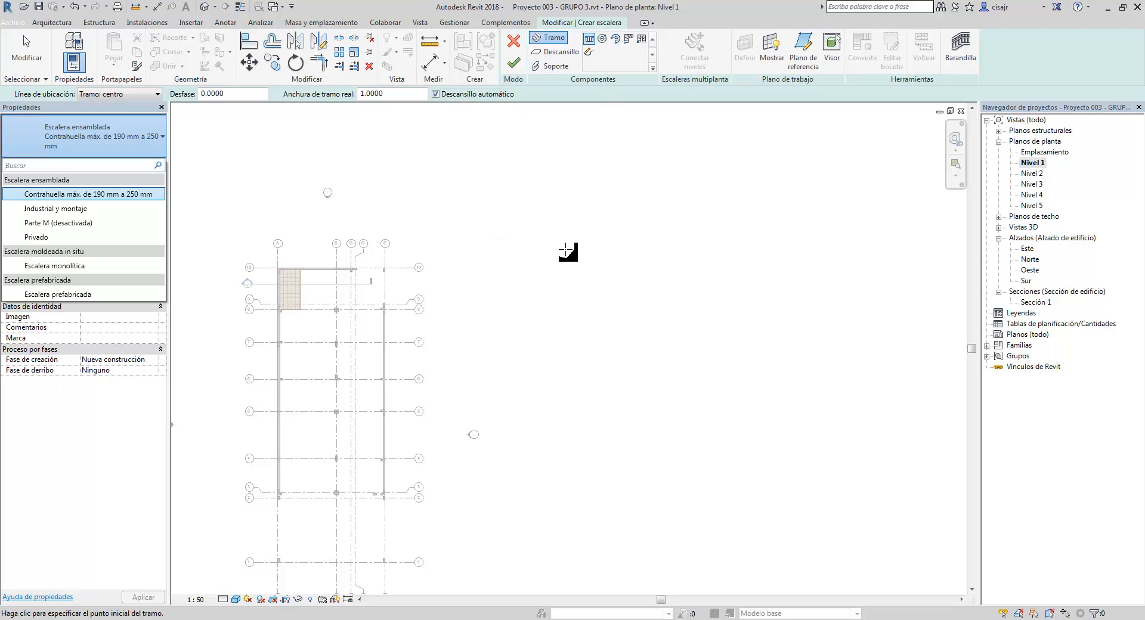
pyautogui.click(409, 93)
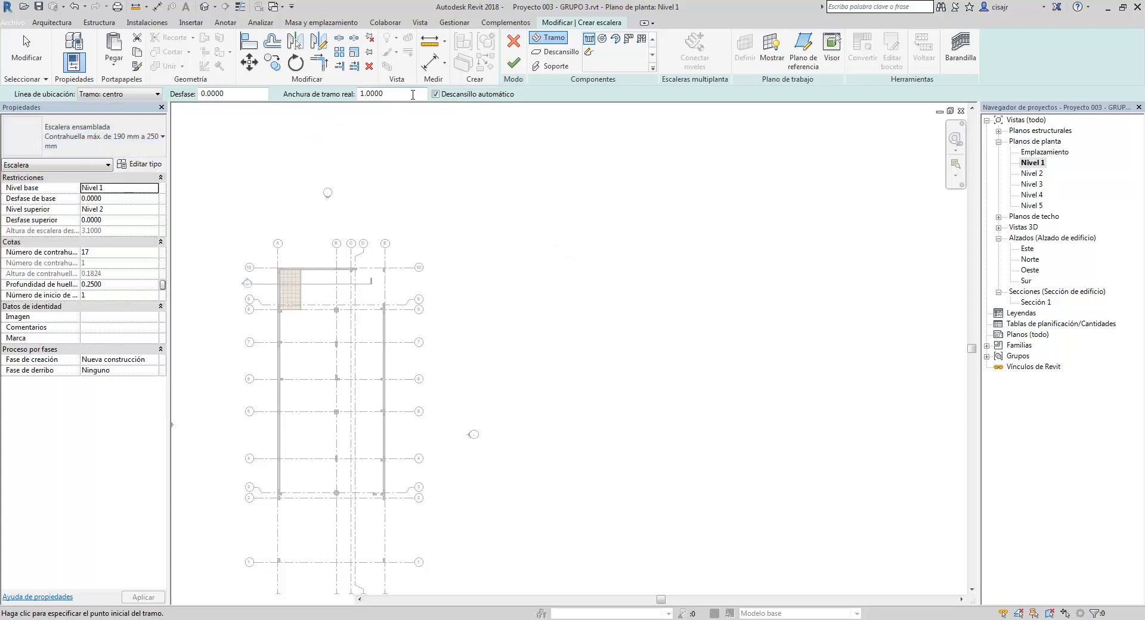
pyautogui.write('1.2')
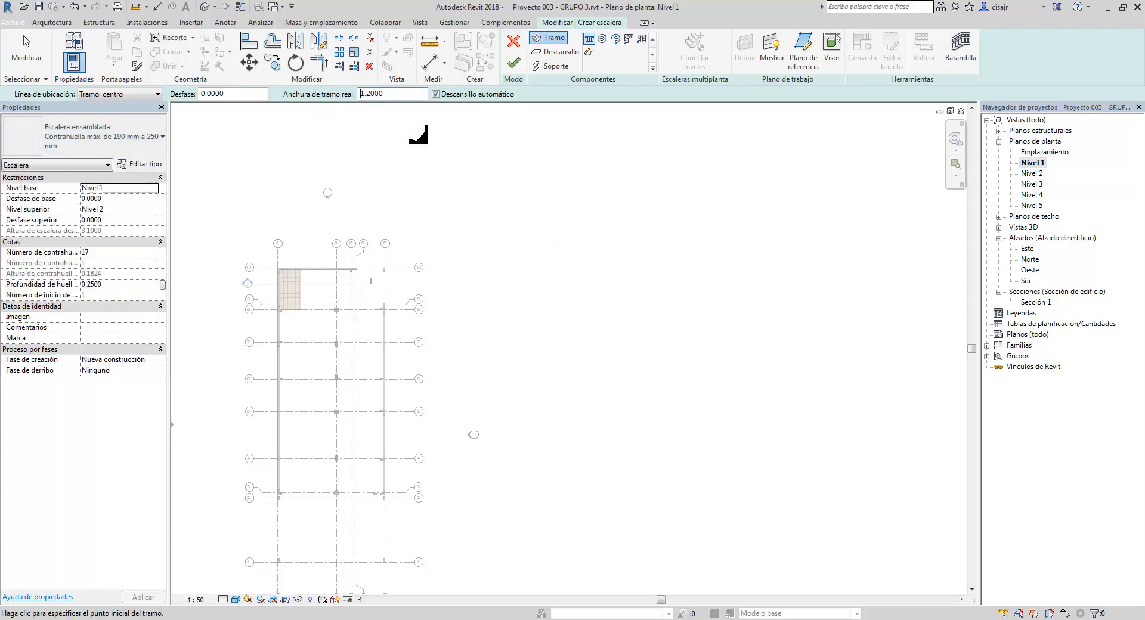
pyautogui.click(507, 226)
pyautogui.scroll(5, 618, 220)
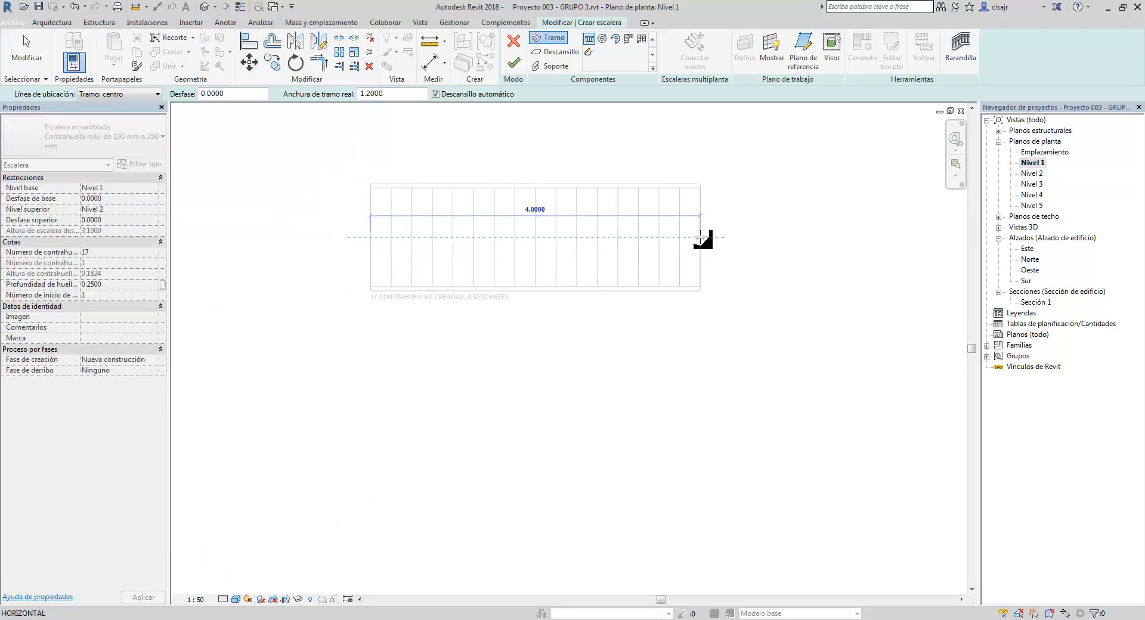
pyautogui.click(715, 238)
pyautogui.scroll(-5, 680, 266)
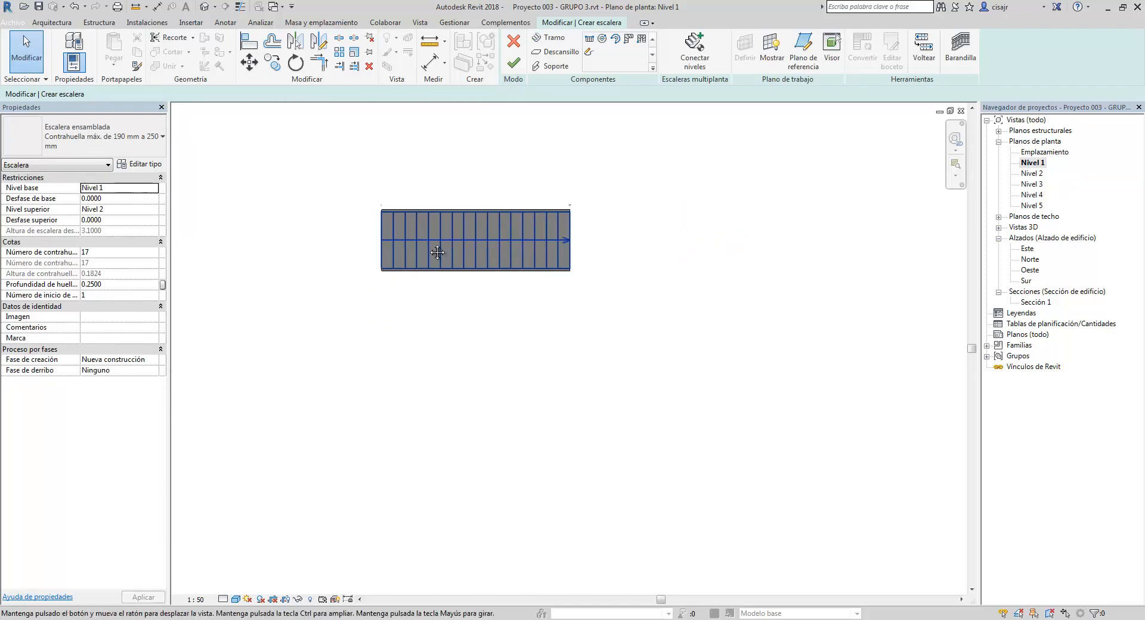
pyautogui.click(511, 64)
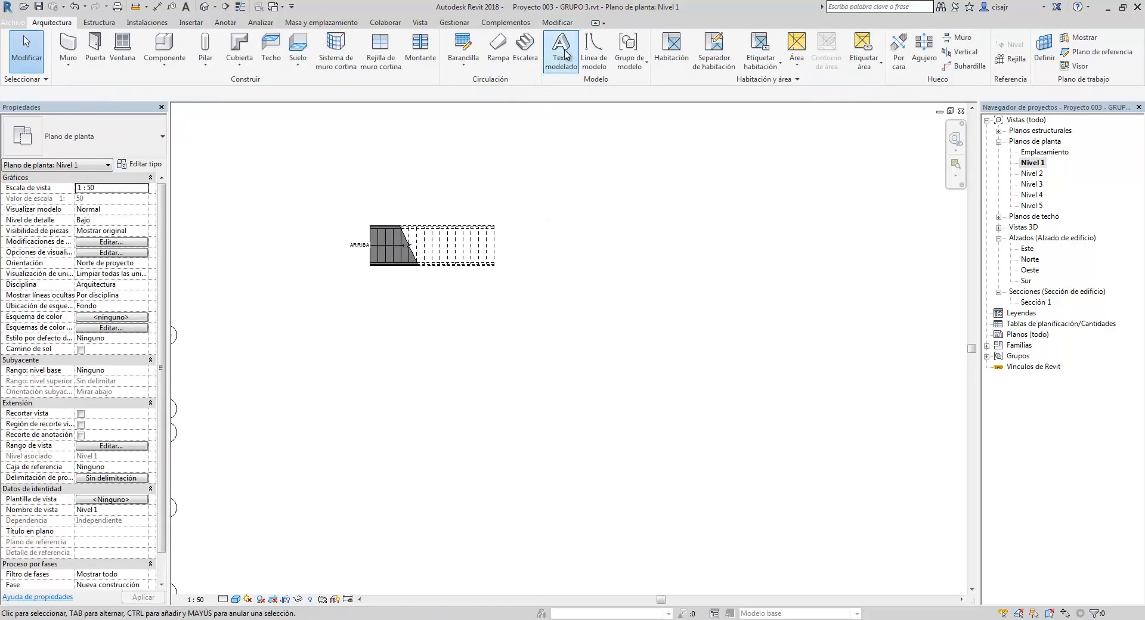
# Create a horizontal straight stair of type Escalera monolítica next to the existing stair, with a 1.2 m run width from Nivel 1 to Nivel 2.
pyautogui.click(525, 46)
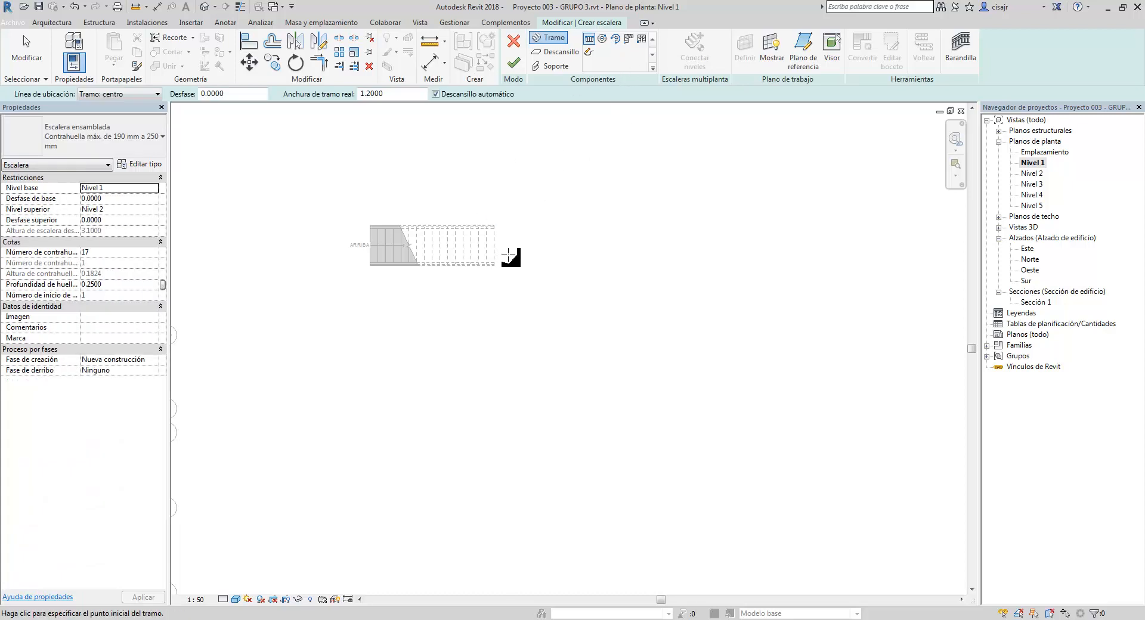
pyautogui.click(537, 246)
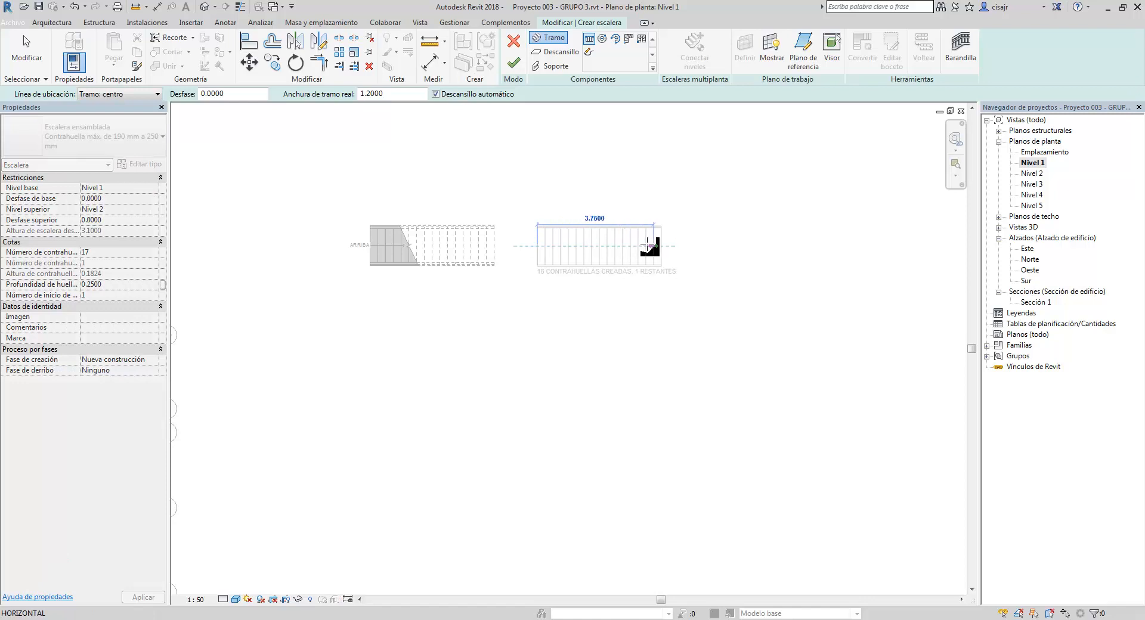
pyautogui.press('Escape')
pyautogui.click(161, 148)
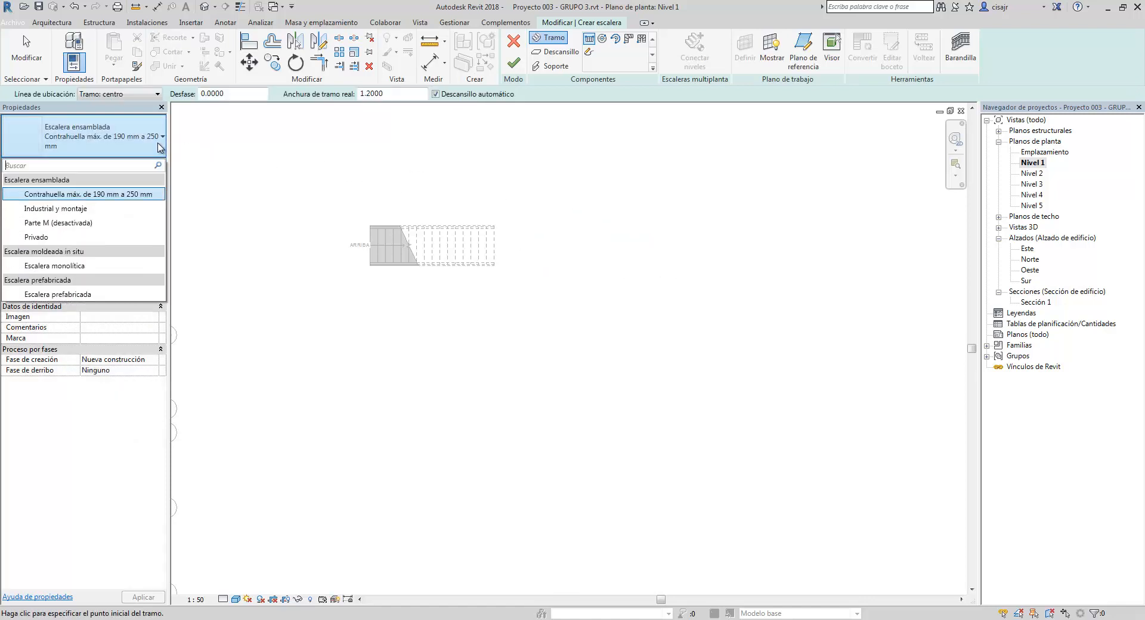
pyautogui.click(67, 264)
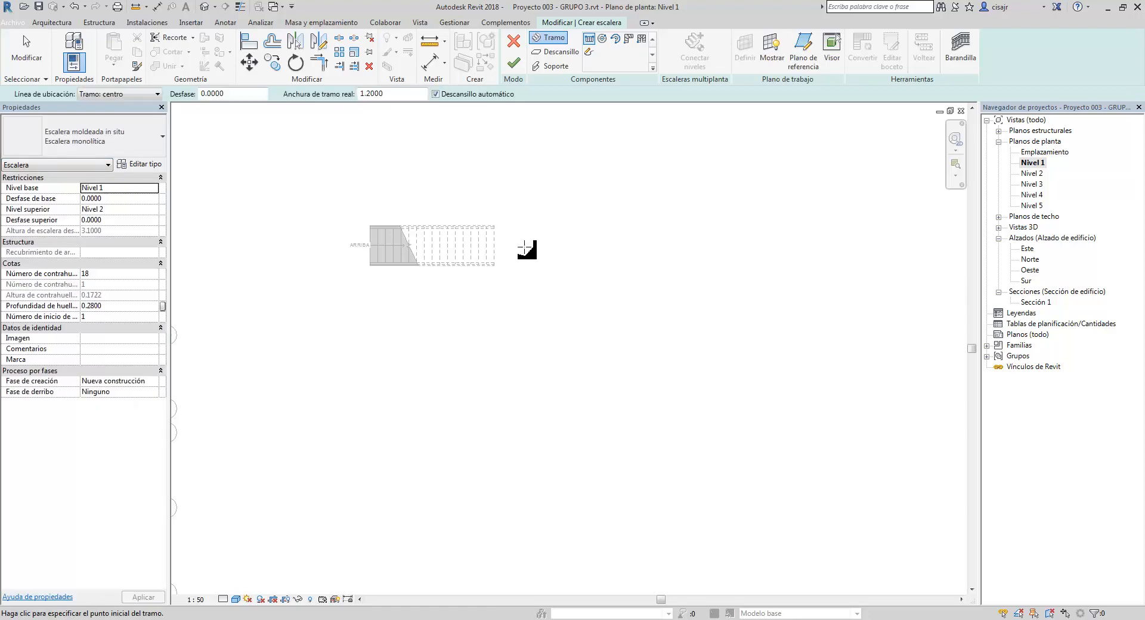
pyautogui.click(527, 245)
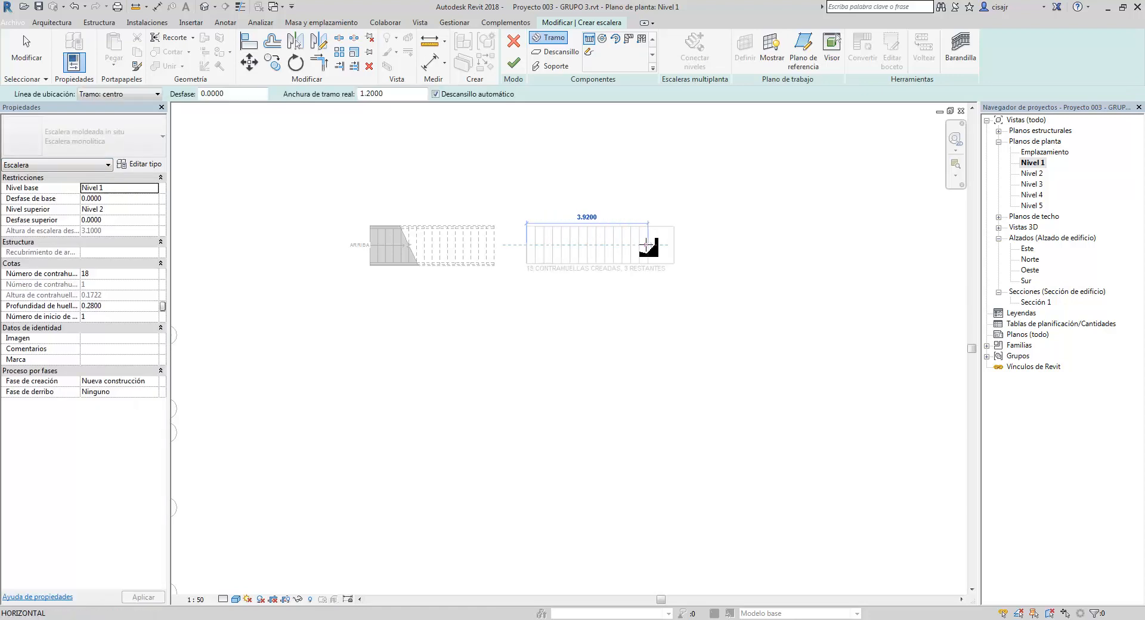
pyautogui.click(676, 244)
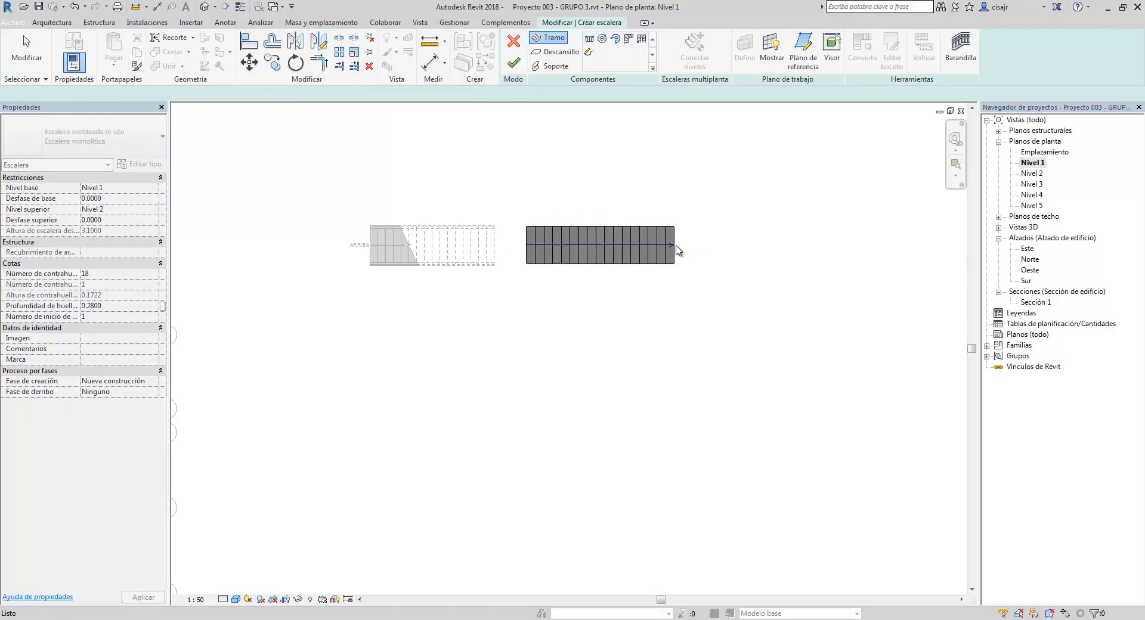
pyautogui.click(513, 63)
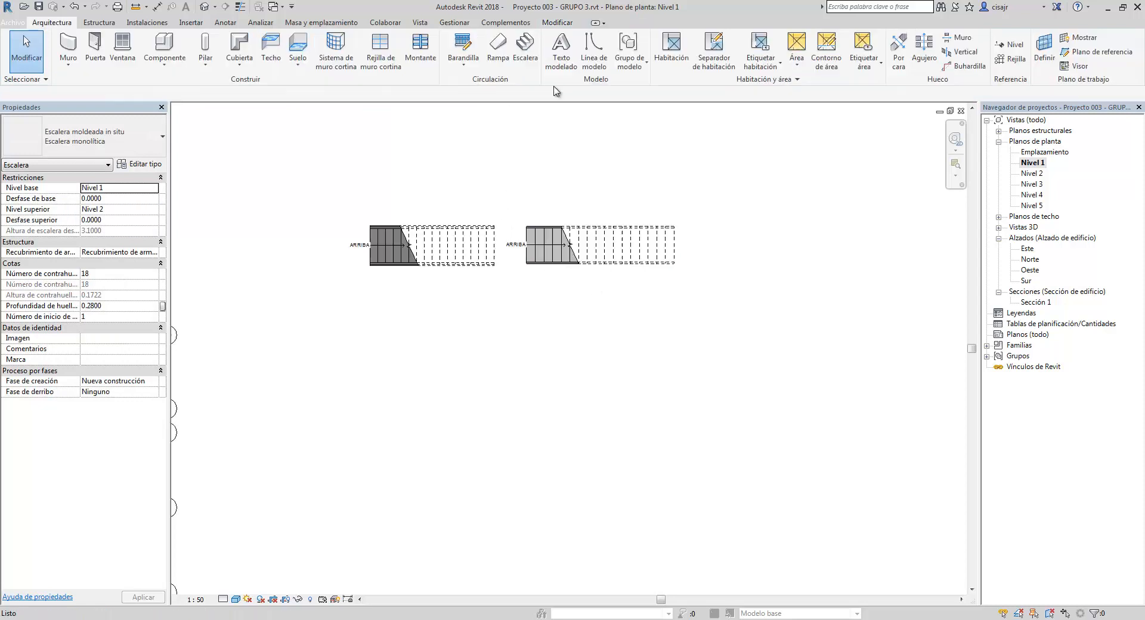
# Draw a horizontal building section line passing lengthwise through both straight stairs in the Nivel 1 plan.
pyautogui.click(226, 7)
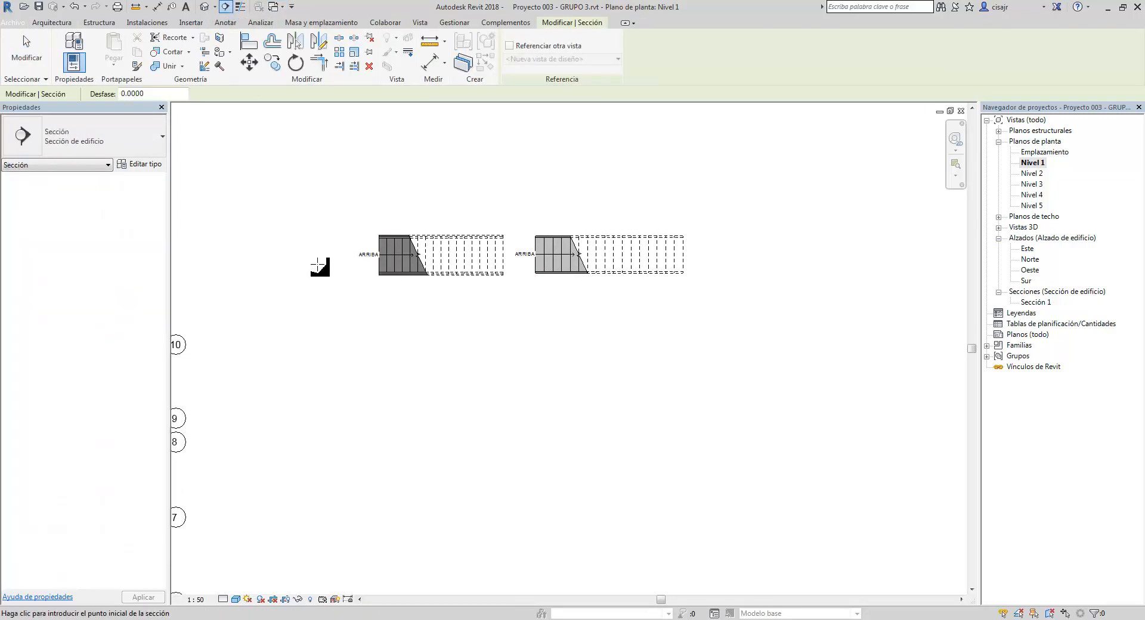
pyautogui.click(306, 257)
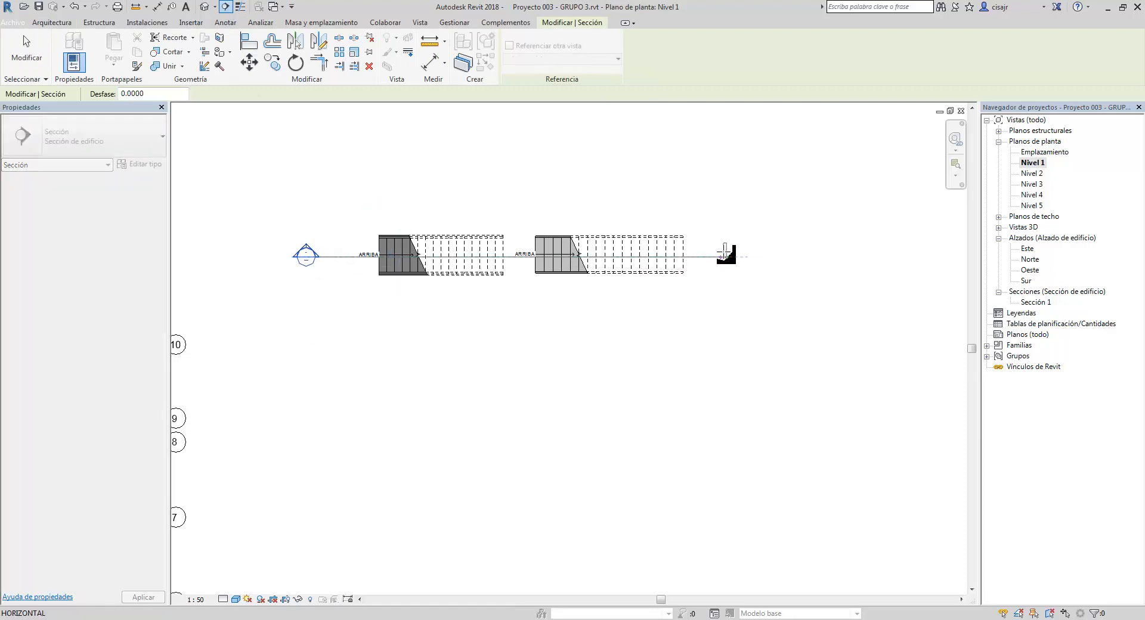
pyautogui.click(725, 255)
pyautogui.press('Escape')
pyautogui.press('Escape')
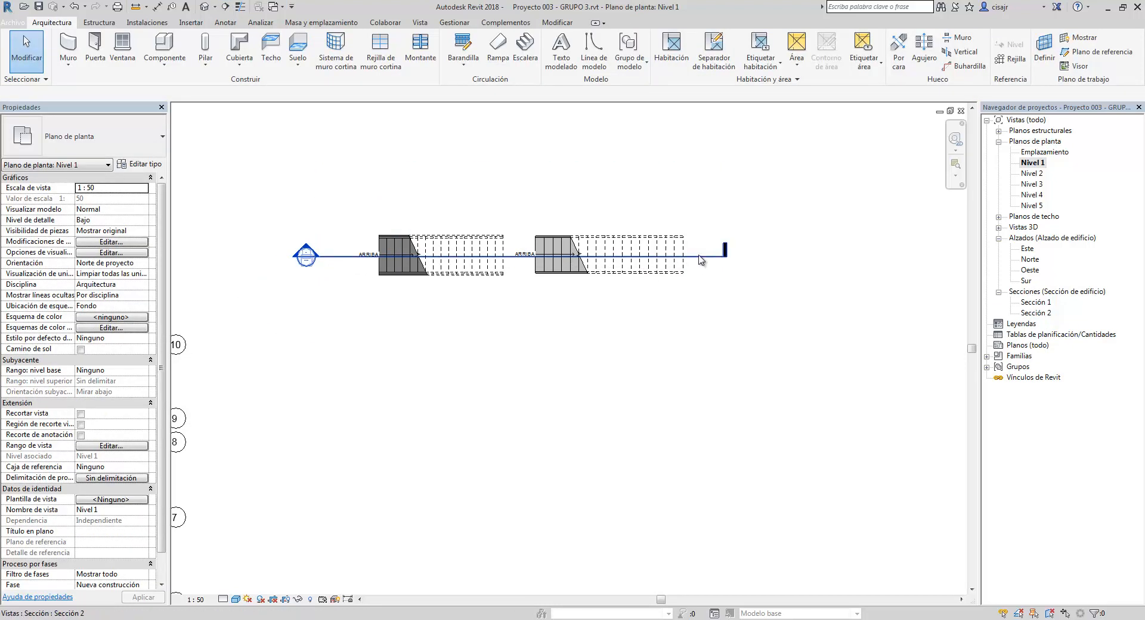
# Open the Sección 2 view and set its visual style to Colores coherentes.
pyautogui.doubleClick(1030, 306)
pyautogui.click(962, 111)
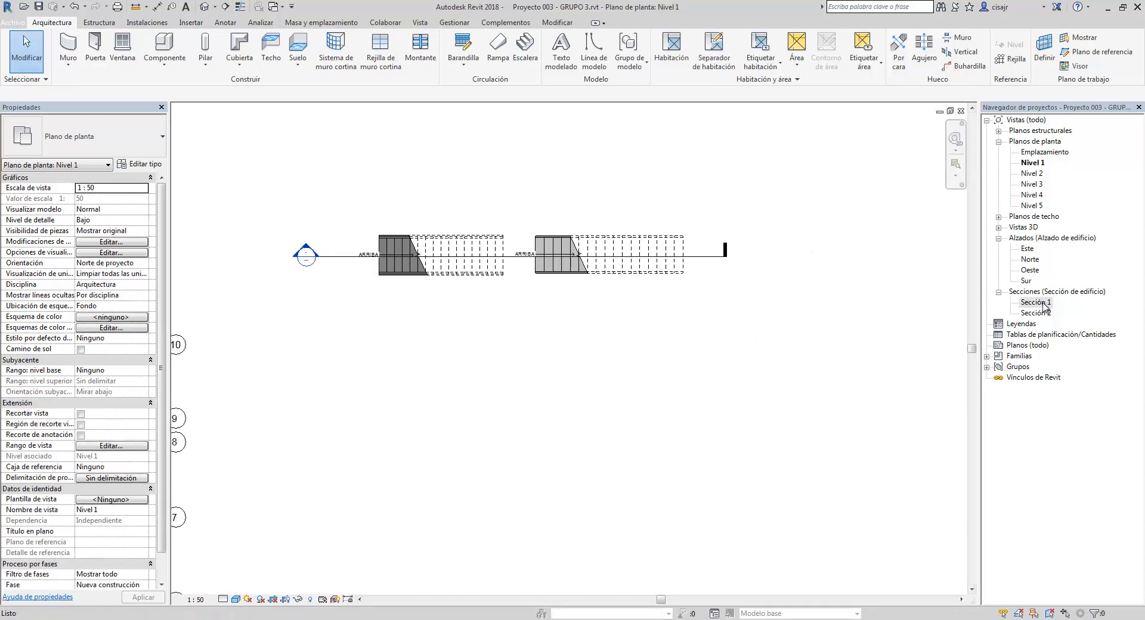
pyautogui.doubleClick(1041, 313)
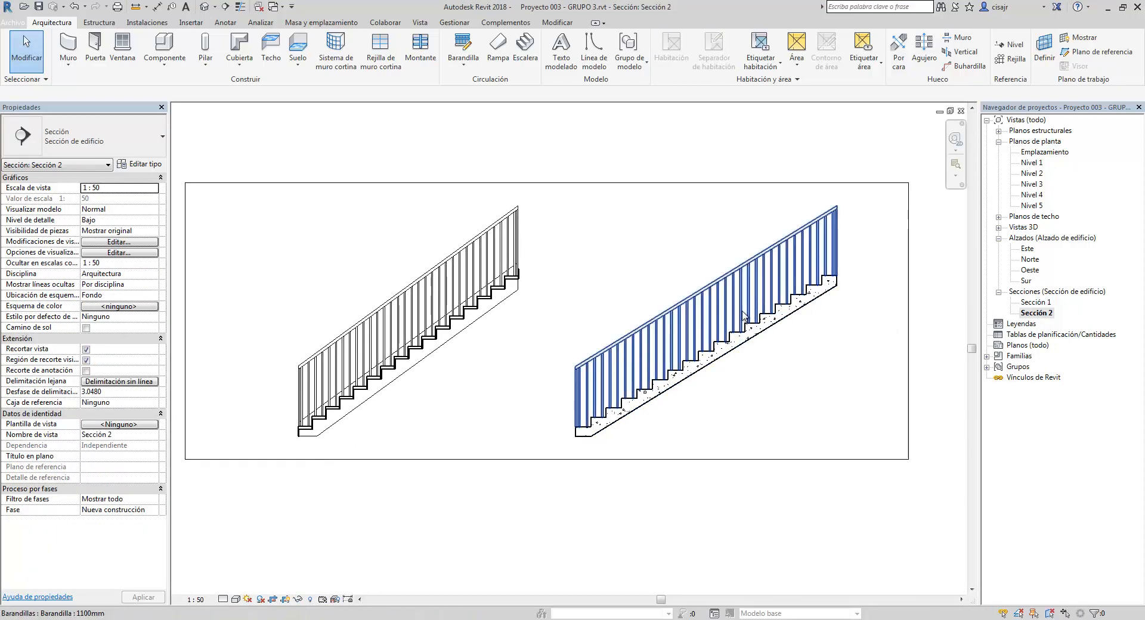
pyautogui.moveTo(743, 316); pyautogui.dragTo(652, 302, button='middle')
pyautogui.click(236, 599)
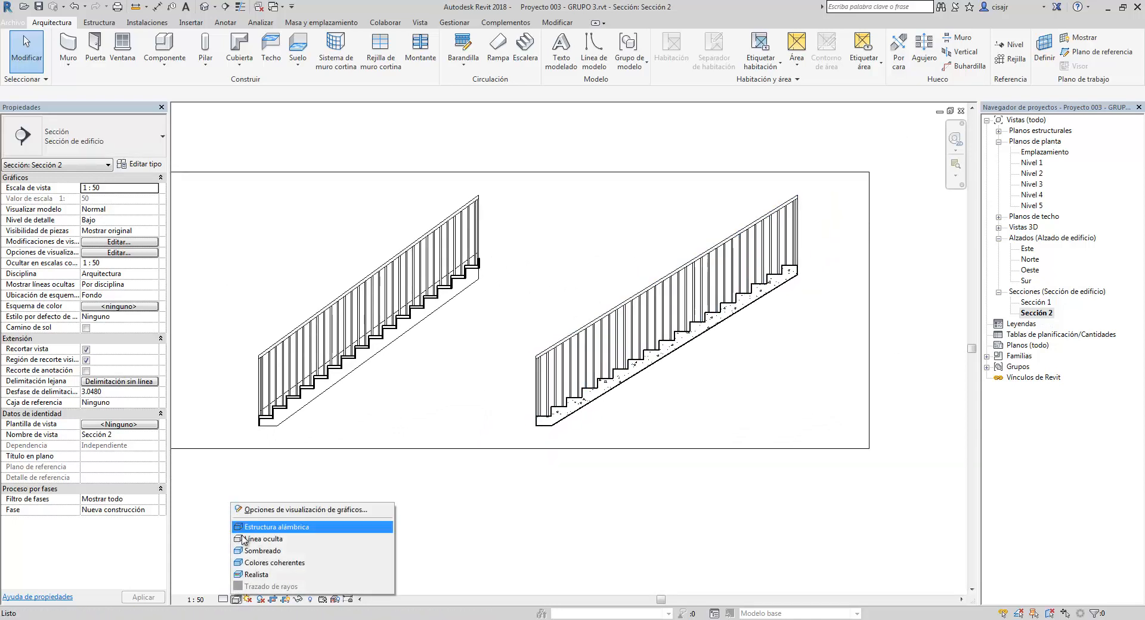
pyautogui.click(260, 567)
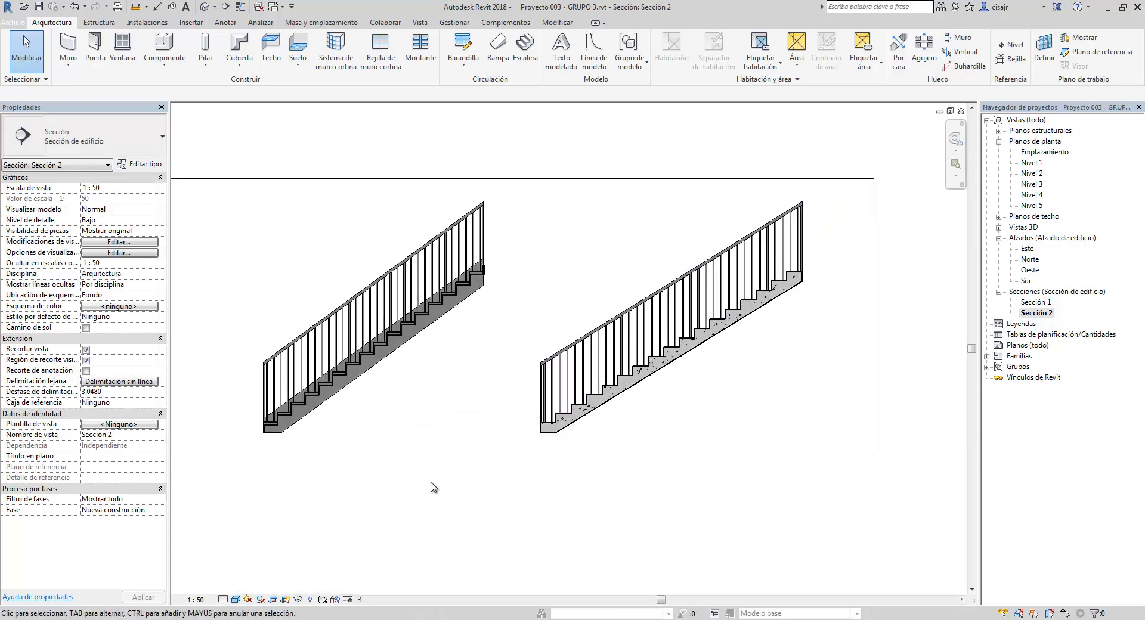
# Examine the assembled stair in section, including its available types and how its treads, risers and stringers are built.
pyautogui.scroll(3, 471, 382)
pyautogui.moveTo(471, 381); pyautogui.dragTo(484, 400, button='middle')
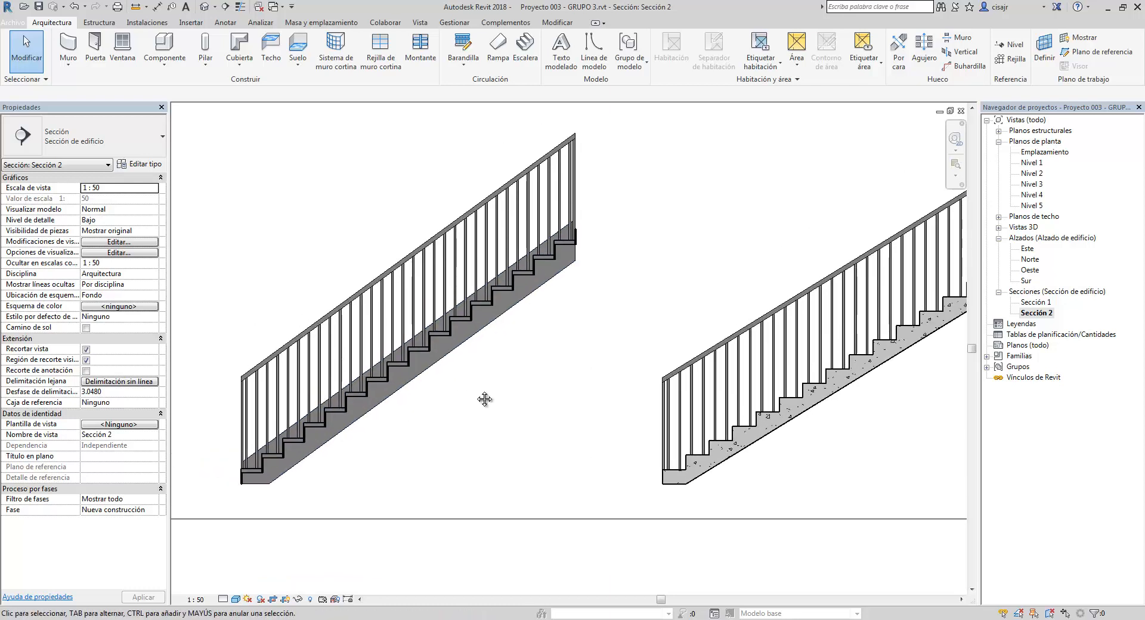
pyautogui.click(459, 341)
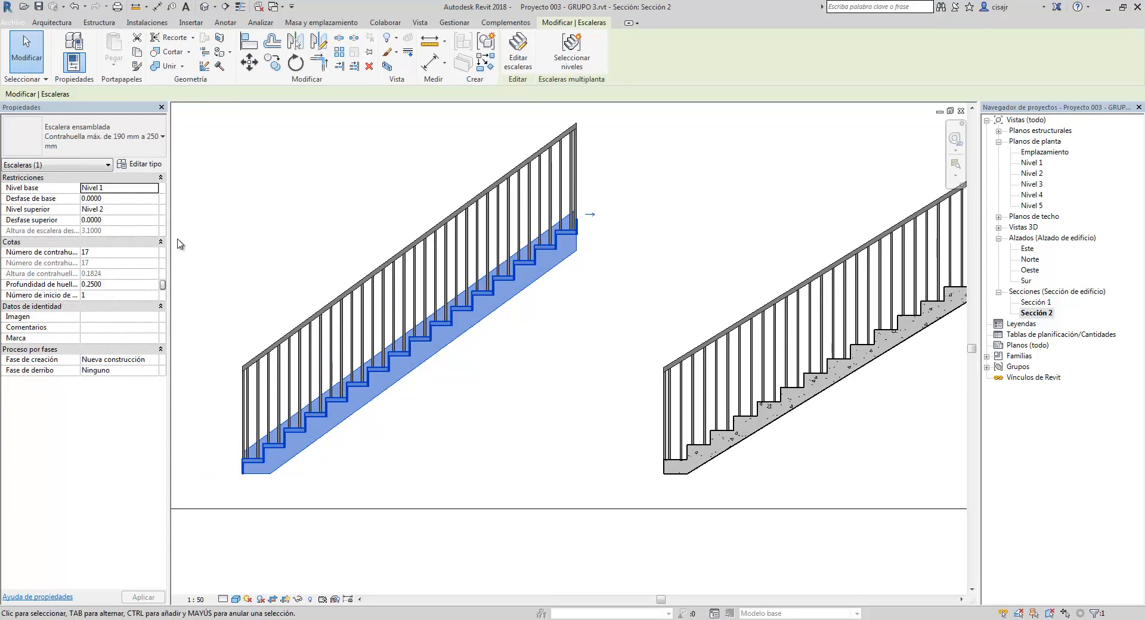
pyautogui.click(96, 138)
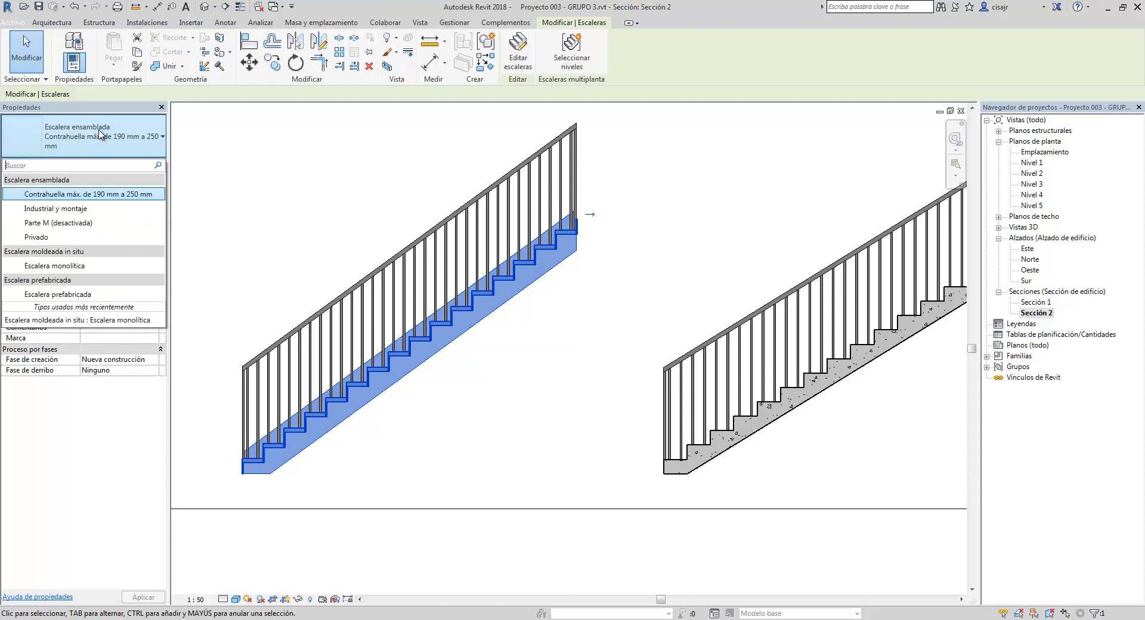
pyautogui.click(441, 365)
pyautogui.click(528, 379)
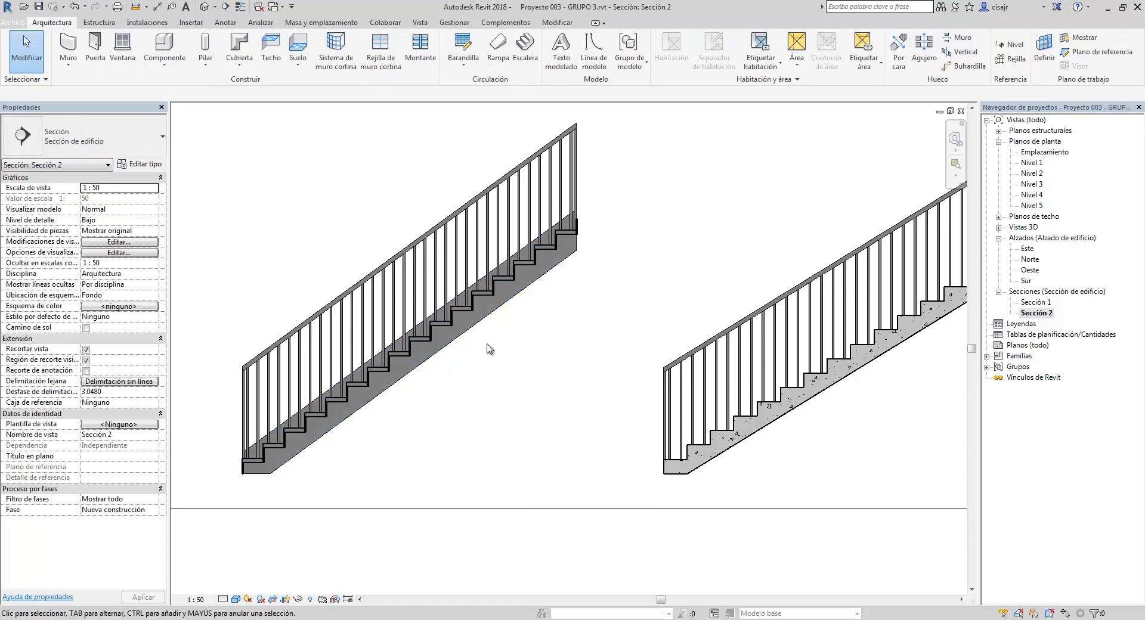
pyautogui.click(494, 314)
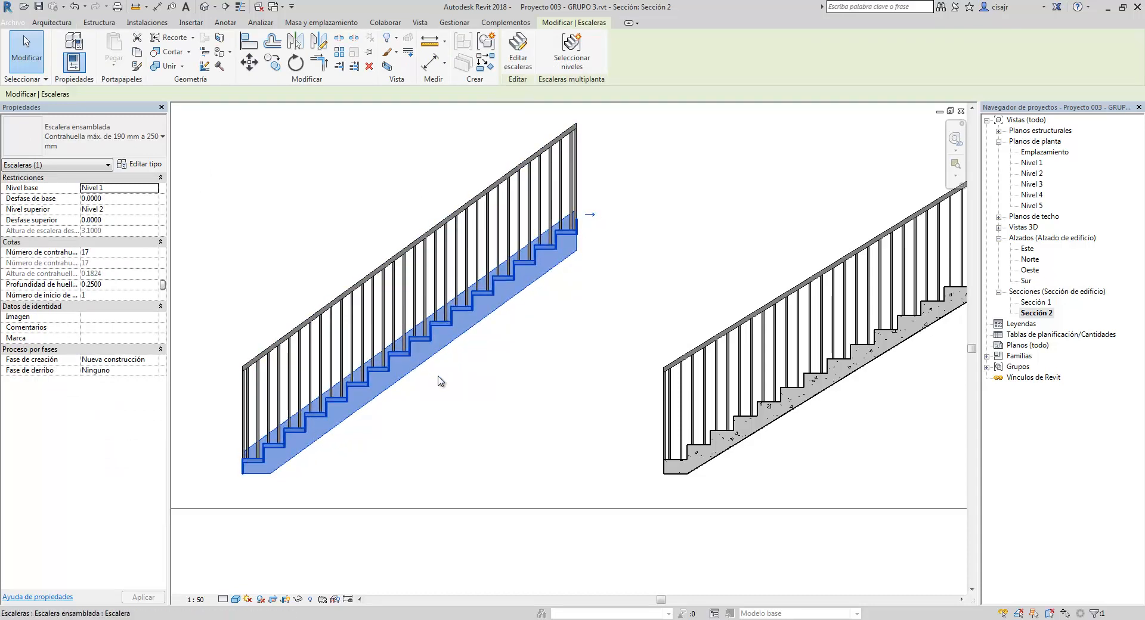
pyautogui.click(483, 399)
pyautogui.scroll(5, 504, 239)
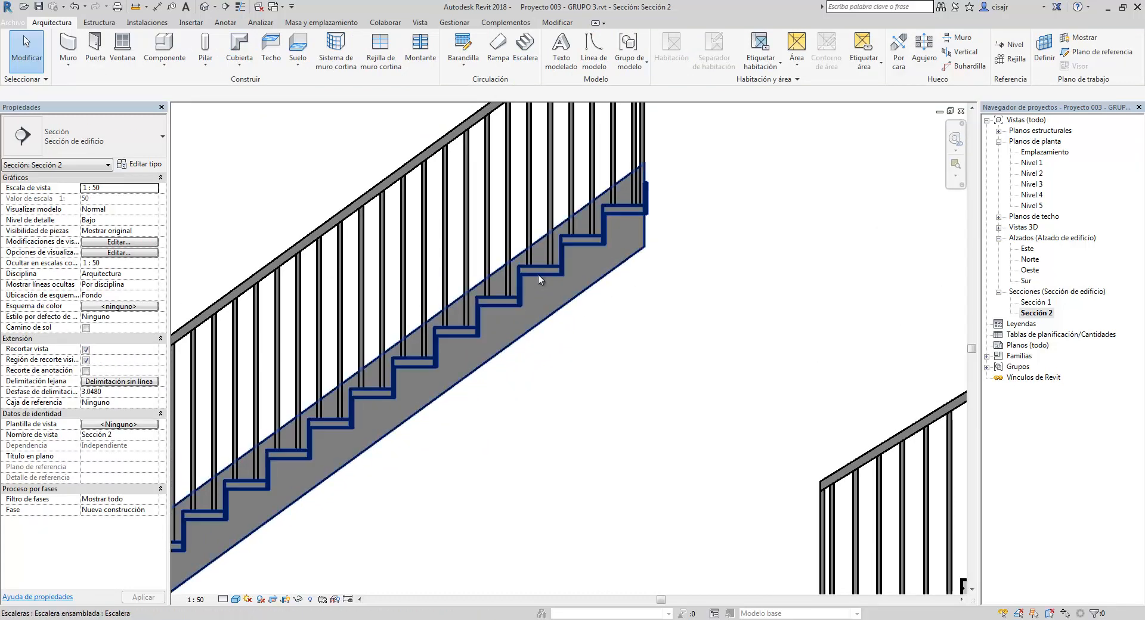
pyautogui.scroll(-6, 555, 286)
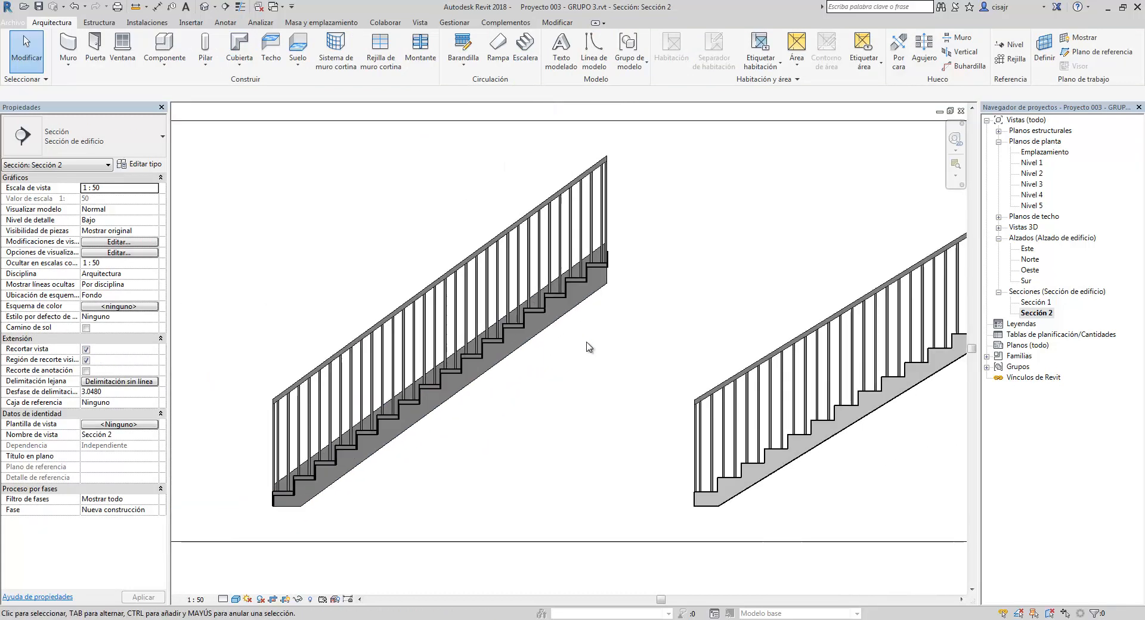
# Examine the monolithic stair in section and compare its solid concrete body with the assembled stair.
pyautogui.scroll(7, 630, 341)
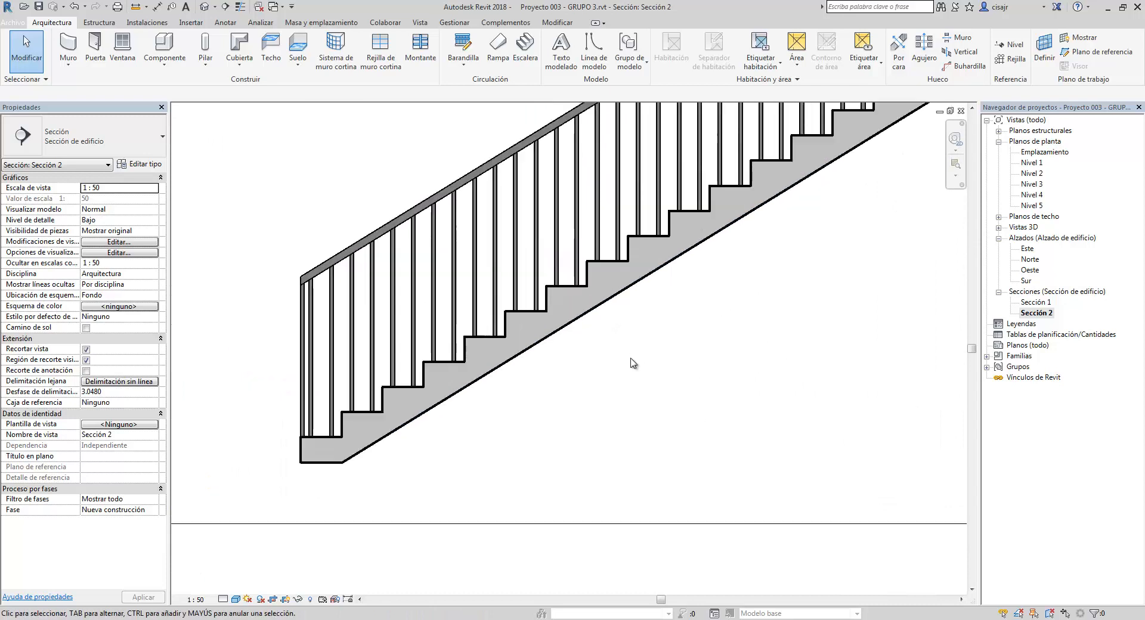
pyautogui.scroll(-3, 690, 410)
pyautogui.moveTo(622, 371); pyautogui.dragTo(616, 454, button='middle')
pyautogui.scroll(-2, 578, 463)
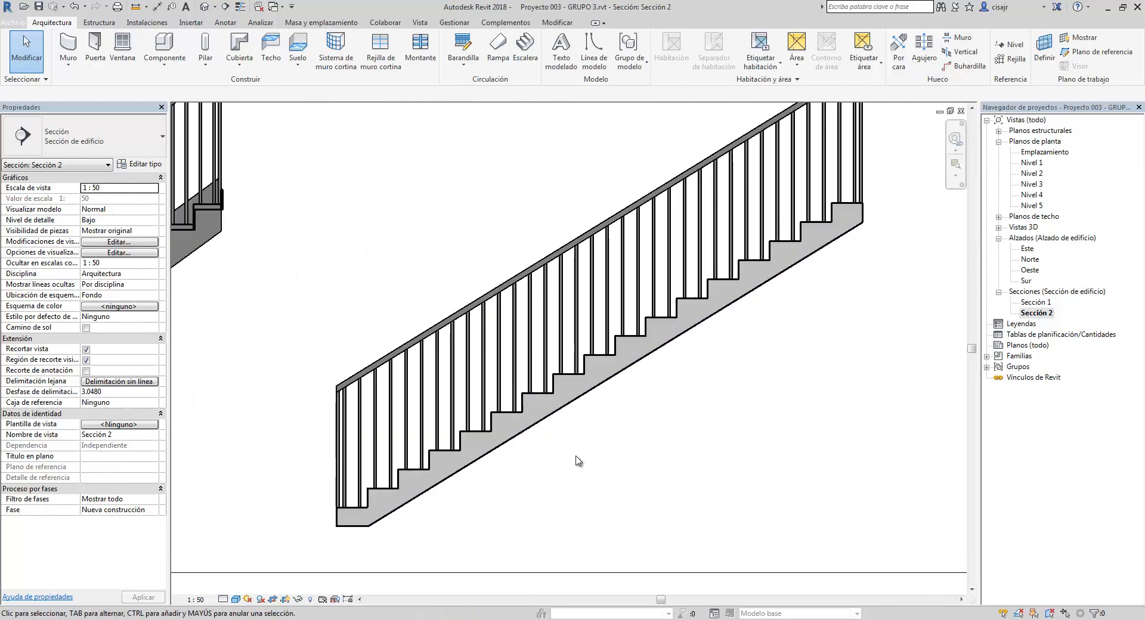
pyautogui.click(591, 404)
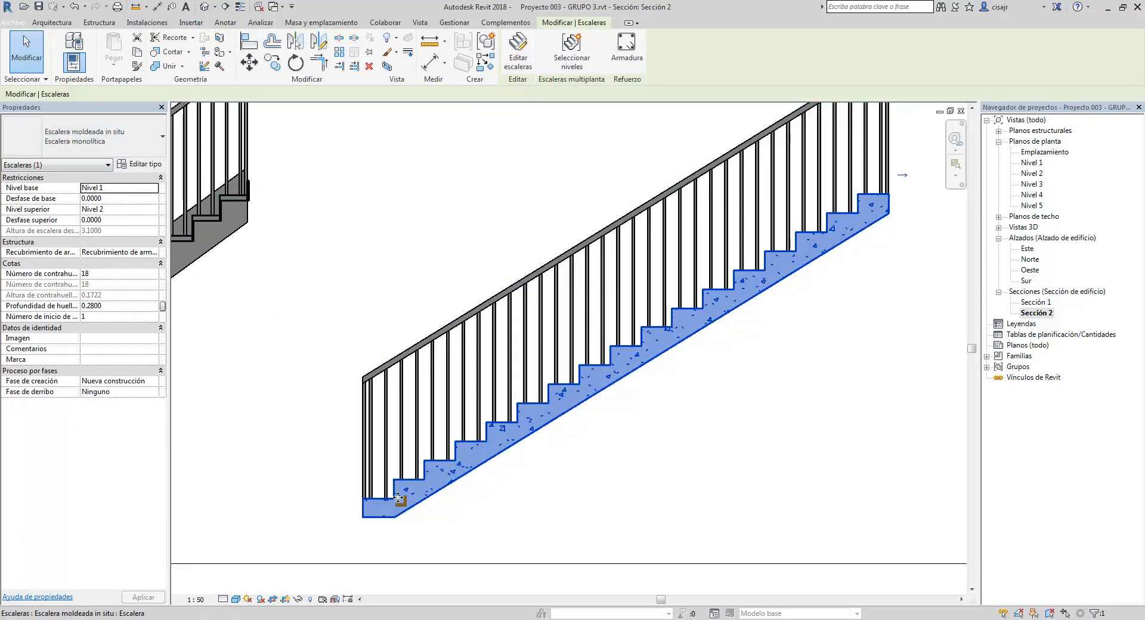
pyautogui.moveTo(633, 399); pyautogui.dragTo(620, 401, button='middle')
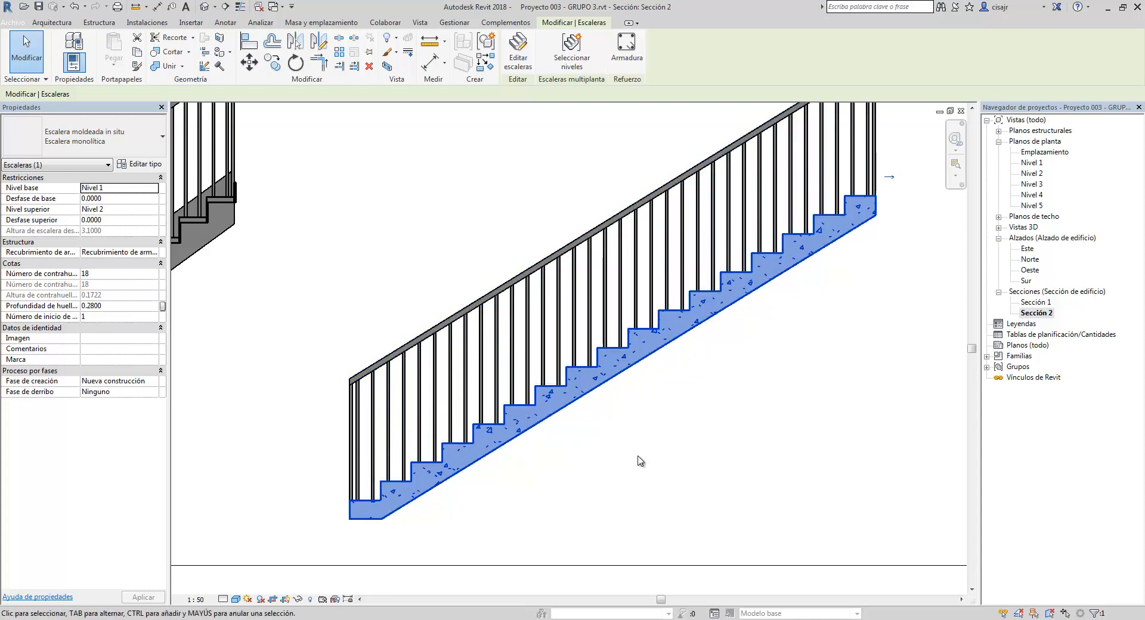
pyautogui.scroll(-3, 562, 404)
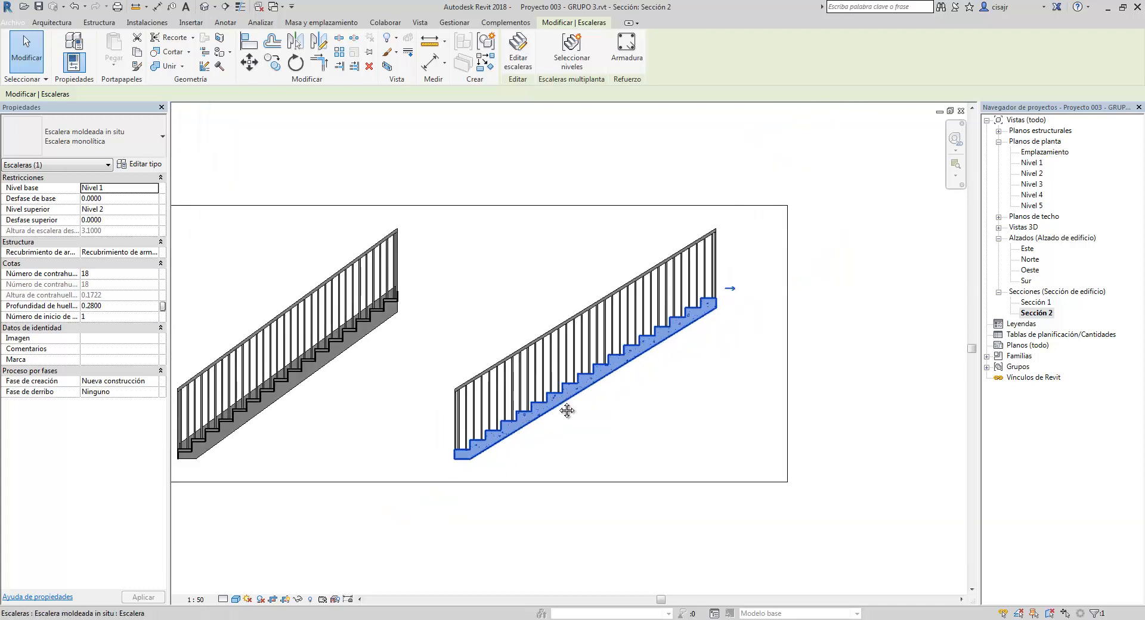
pyautogui.scroll(3, 572, 394)
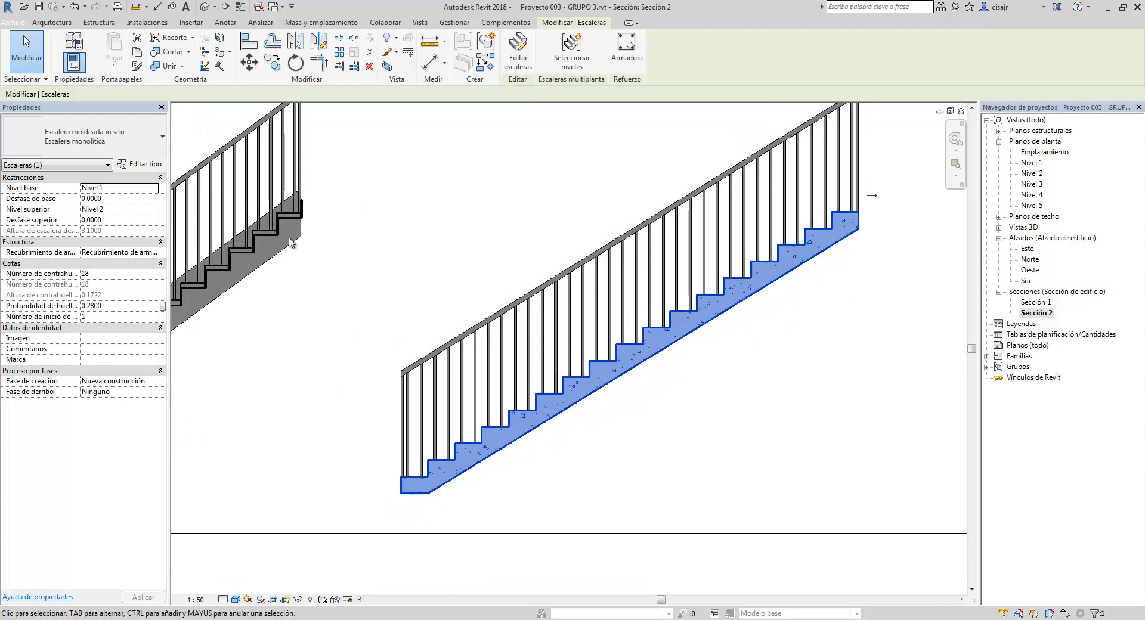
# Try the Escalera prefabricada type on the monolithic stair, and switch it back to Escalera monolítica.
pyautogui.click(89, 137)
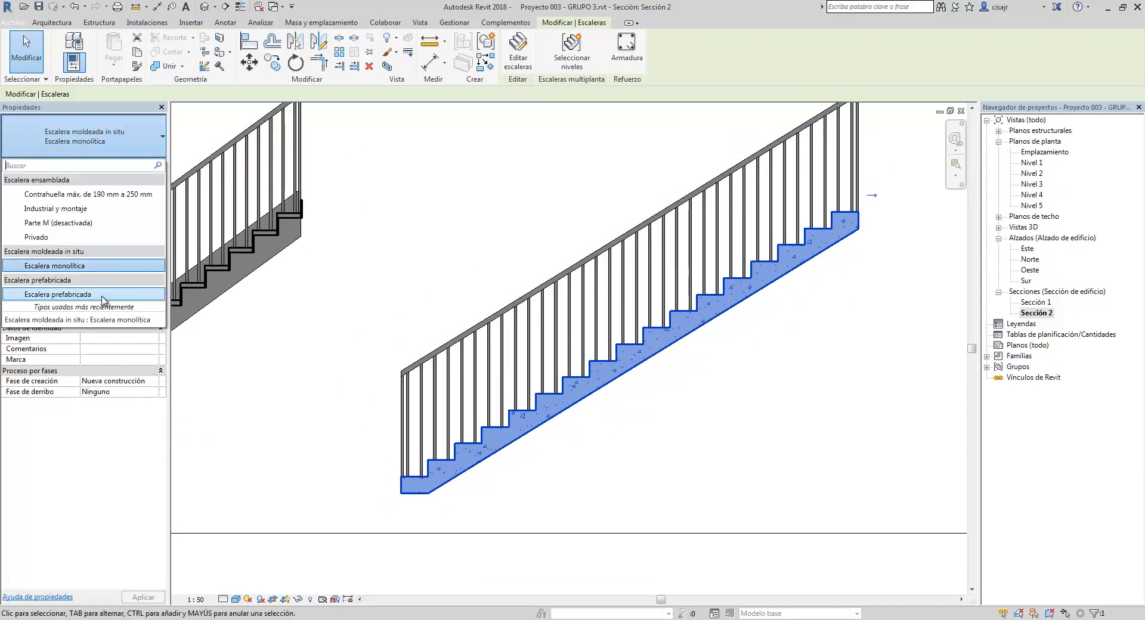
pyautogui.click(83, 294)
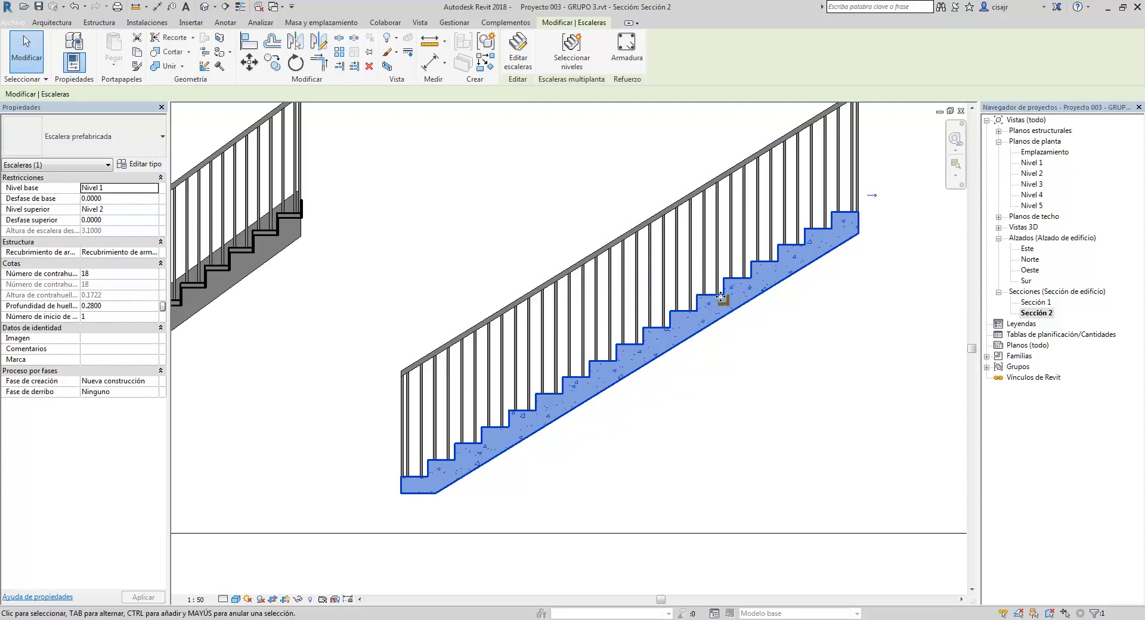
pyautogui.click(658, 424)
pyautogui.click(646, 365)
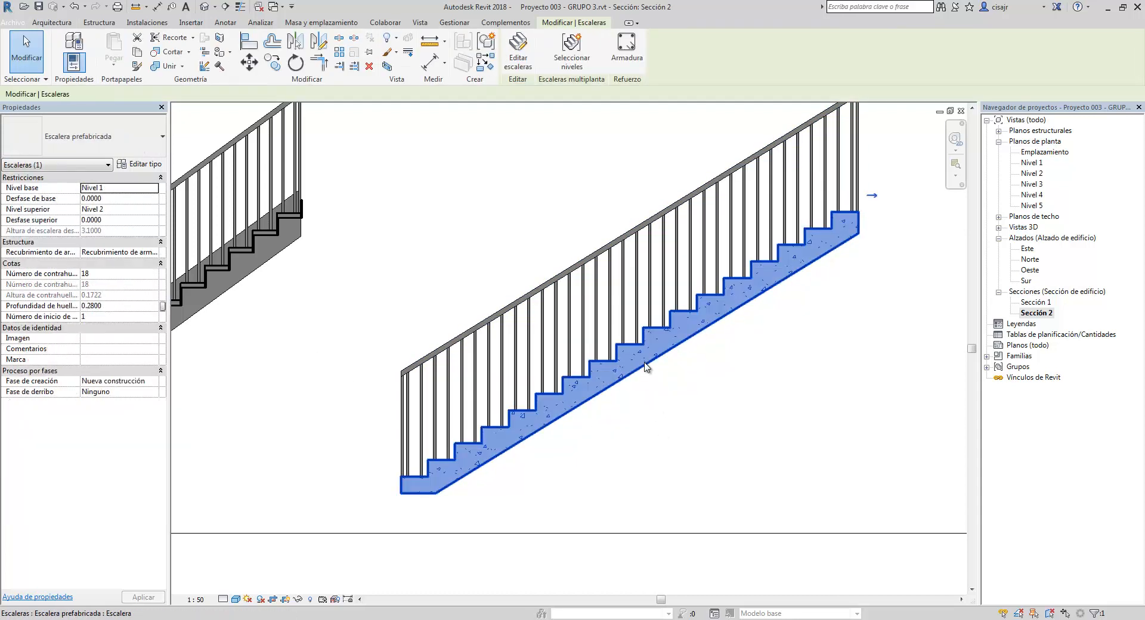
pyautogui.click(127, 149)
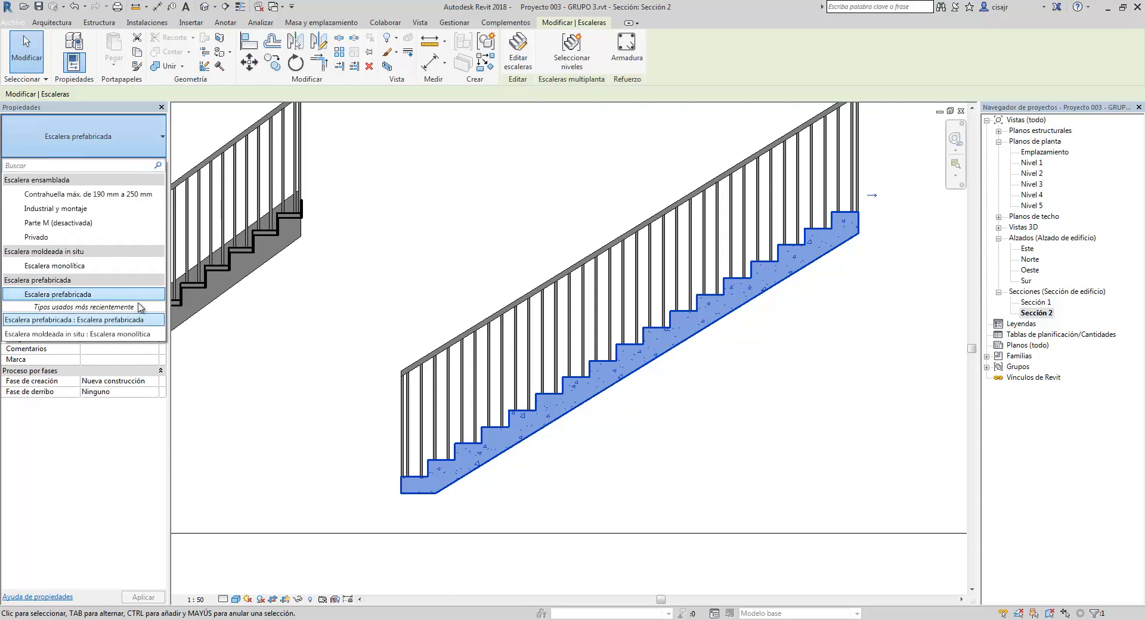
pyautogui.click(138, 266)
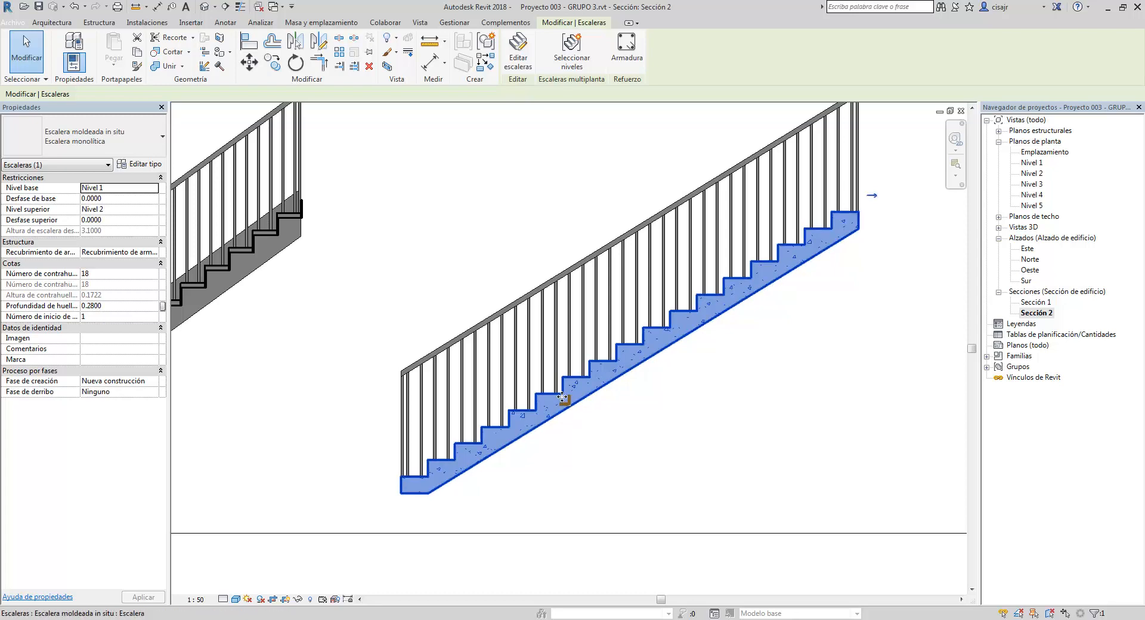
# Check the monolithic stair's type properties and change the stair's type to Escalera prefabricada.
pyautogui.click(139, 164)
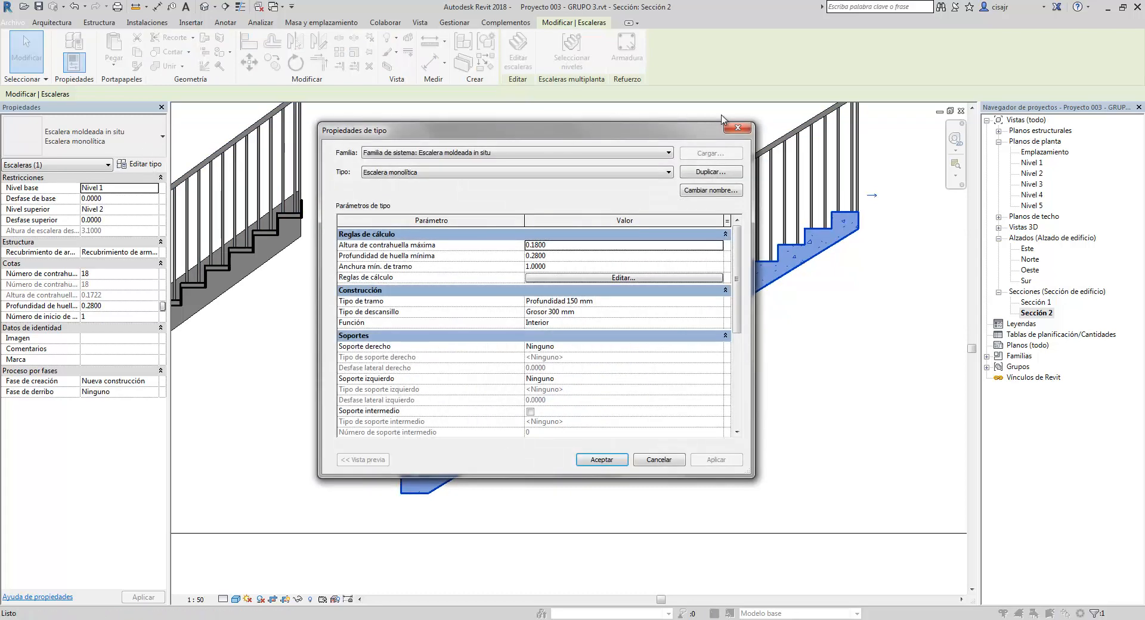
pyautogui.click(738, 127)
pyautogui.click(107, 140)
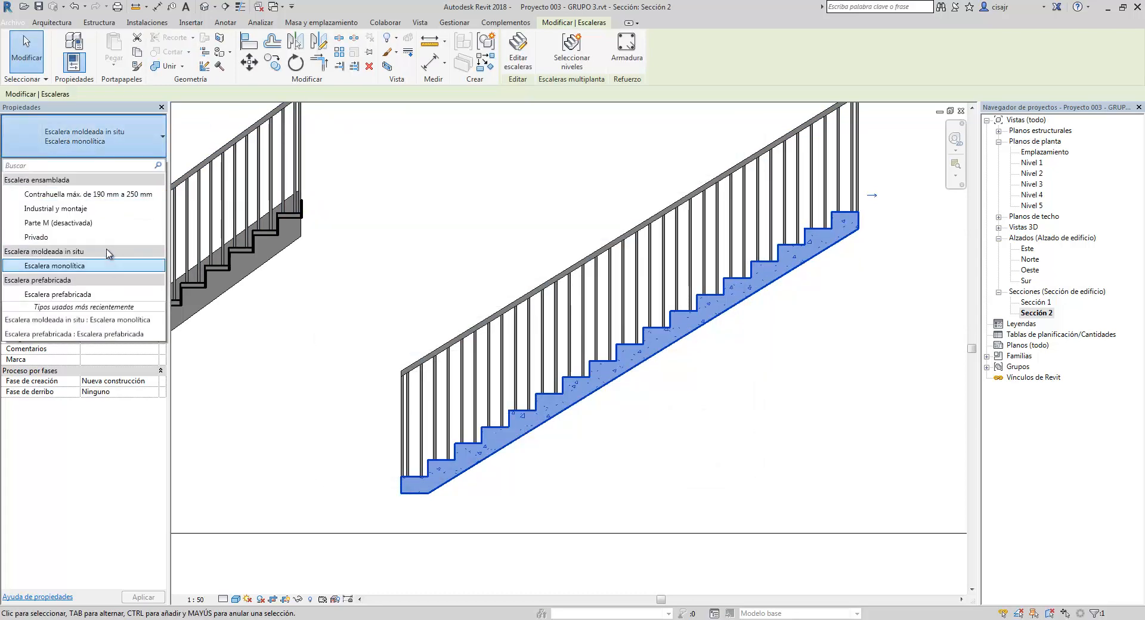
pyautogui.click(98, 295)
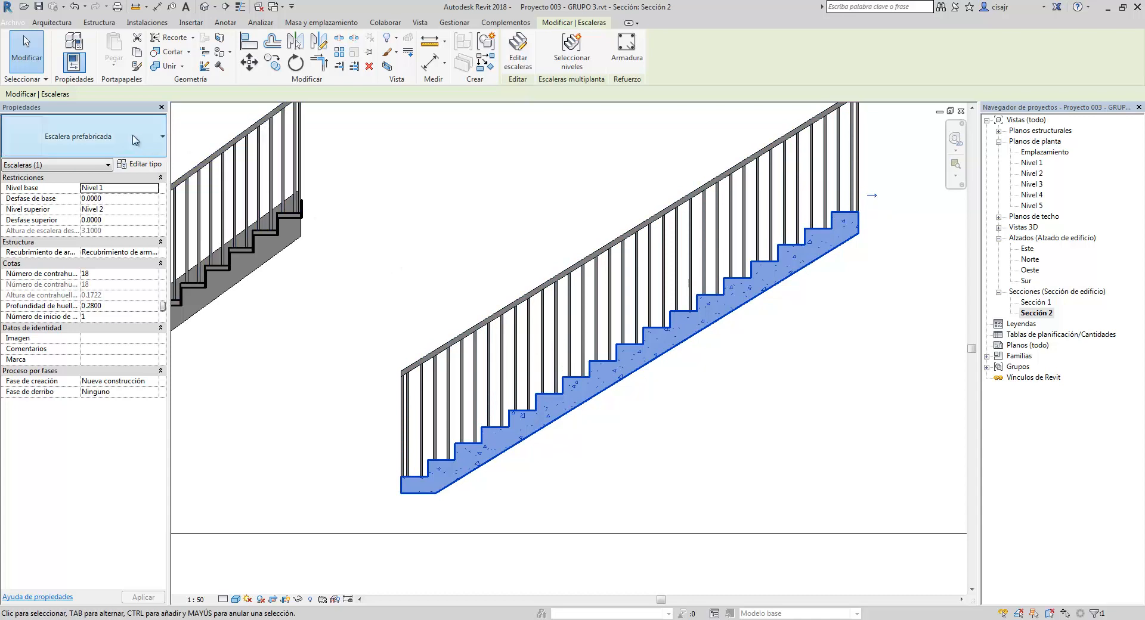
# Change the precast stair's type back to Escalera monolítica and clear the selection.
pyautogui.click(136, 140)
pyautogui.click(113, 272)
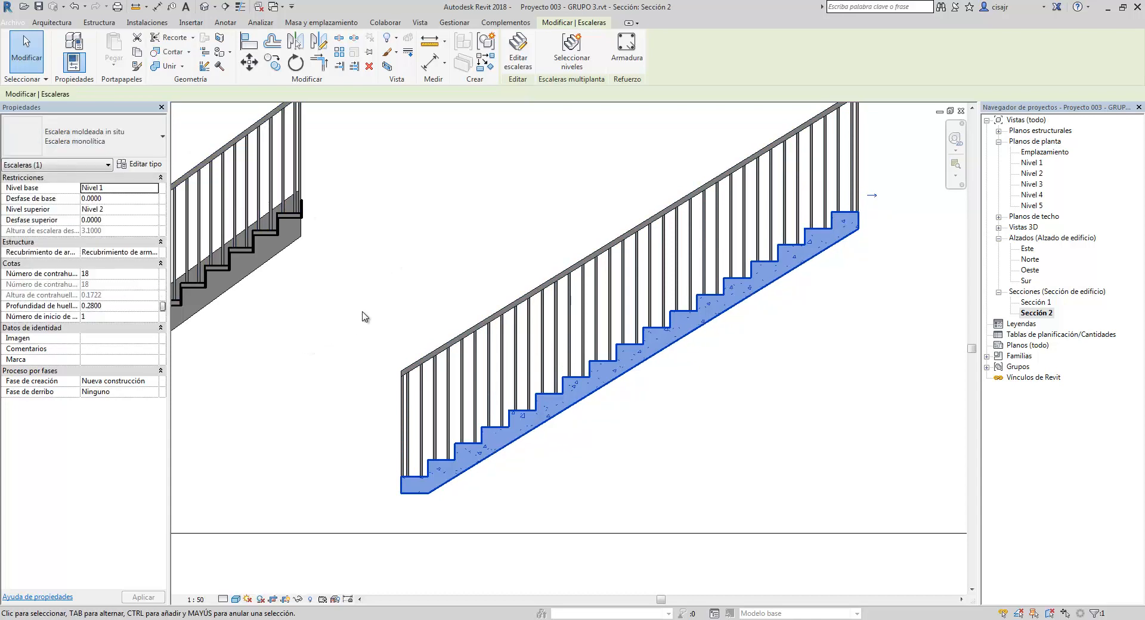
pyautogui.moveTo(245, 313); pyautogui.dragTo(618, 290, button='middle')
pyautogui.click(592, 335)
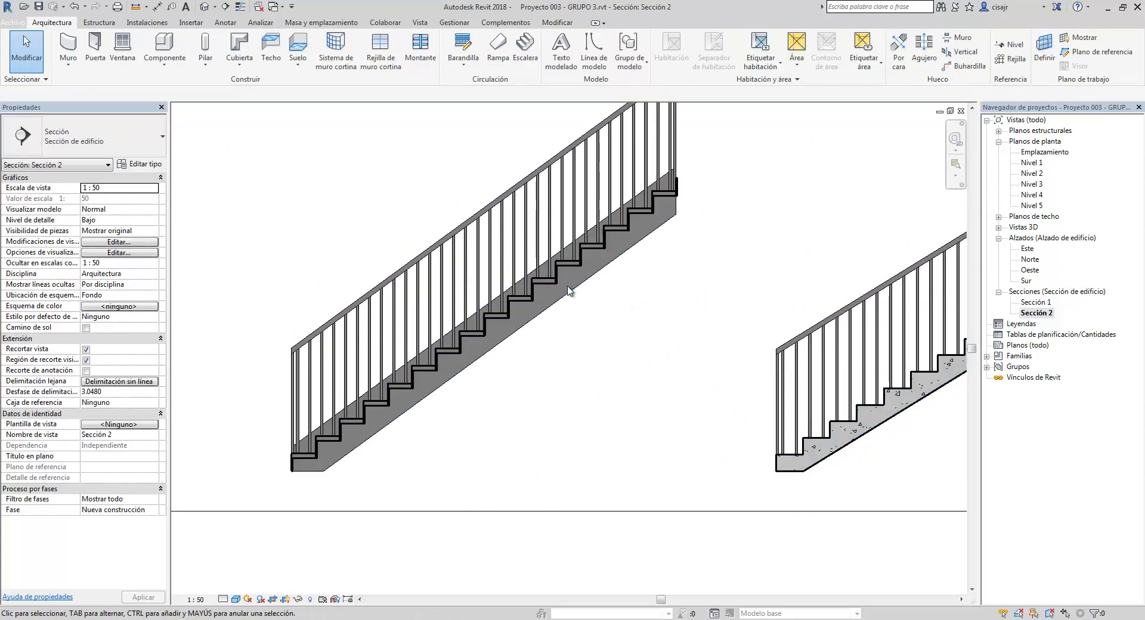
# Change the assembled stair's type to Industrial y montaje and inspect its steps in section.
pyautogui.click(566, 287)
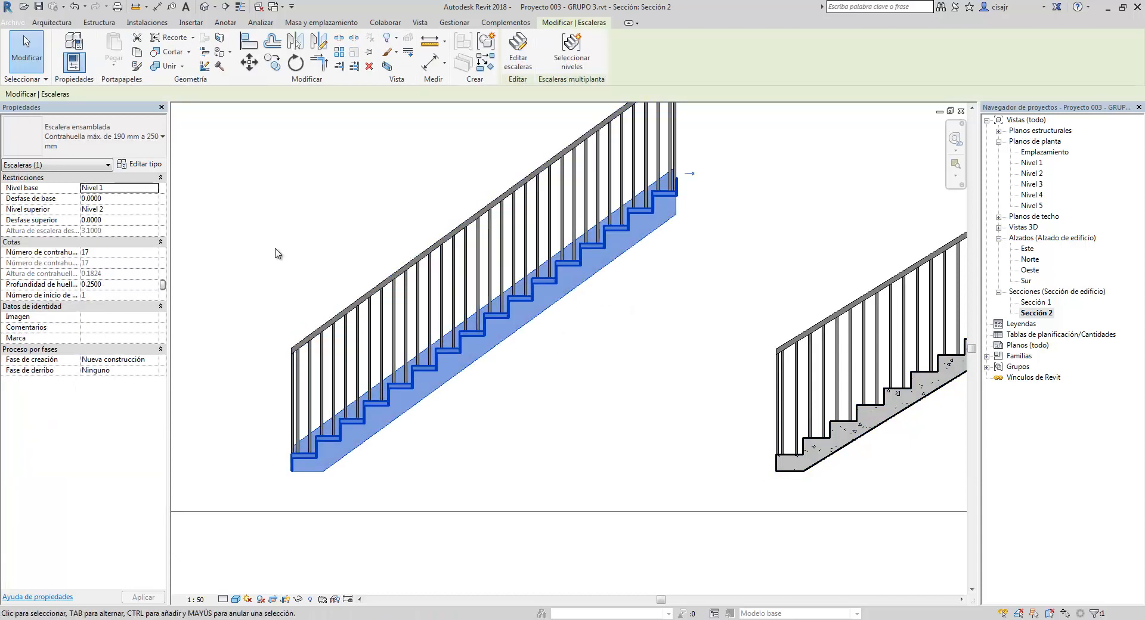
pyautogui.click(105, 142)
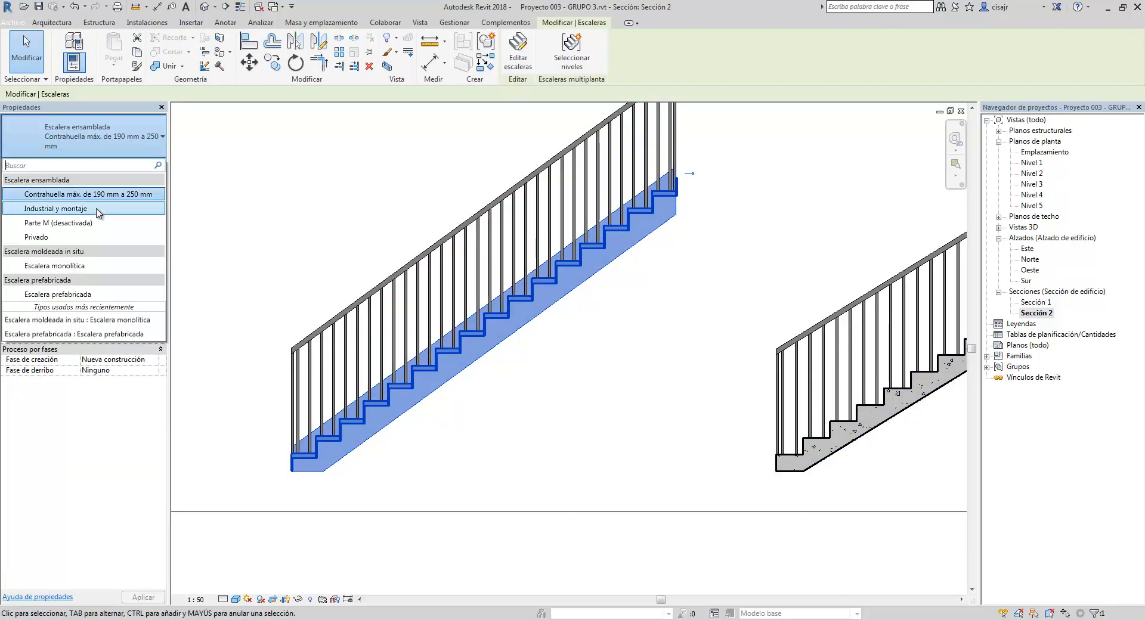
pyautogui.click(98, 210)
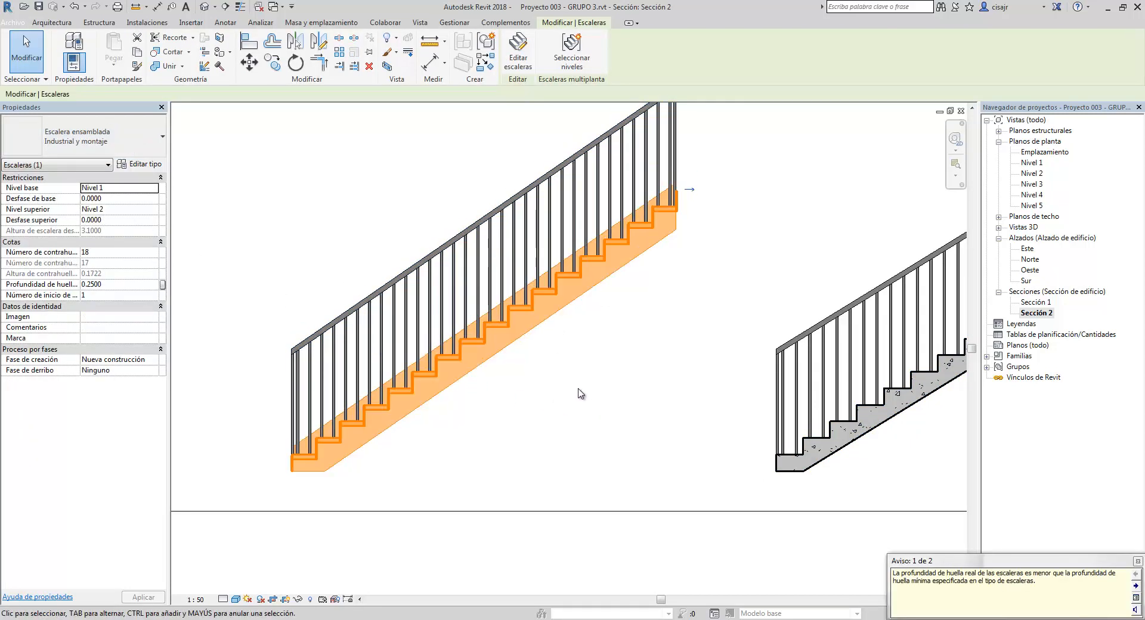
pyautogui.click(581, 393)
pyautogui.scroll(3, 502, 323)
pyautogui.moveTo(485, 325); pyautogui.dragTo(509, 300, button='middle')
pyautogui.moveTo(480, 359); pyautogui.dragTo(530, 308, button='middle')
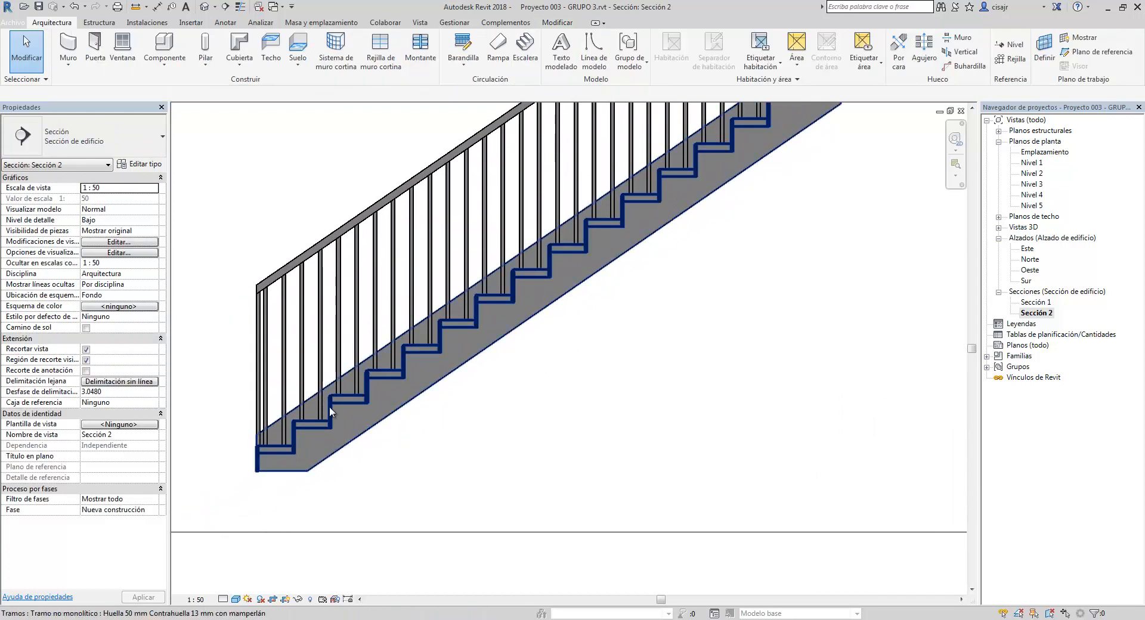
pyautogui.scroll(-2, 433, 371)
pyautogui.moveTo(498, 376); pyautogui.dragTo(420, 398, button='middle')
pyautogui.moveTo(483, 358); pyautogui.dragTo(463, 360, button='middle')
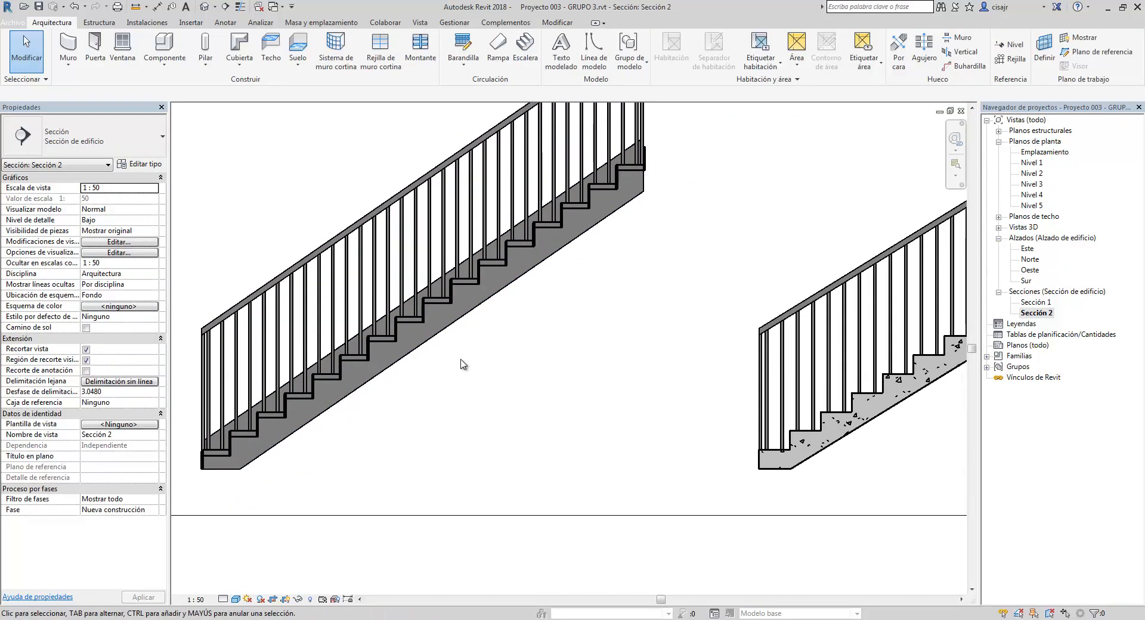
# Change the assembled stair's type to Parte M (desactivada) and clear the selection.
pyautogui.click(99, 149)
pyautogui.click(112, 142)
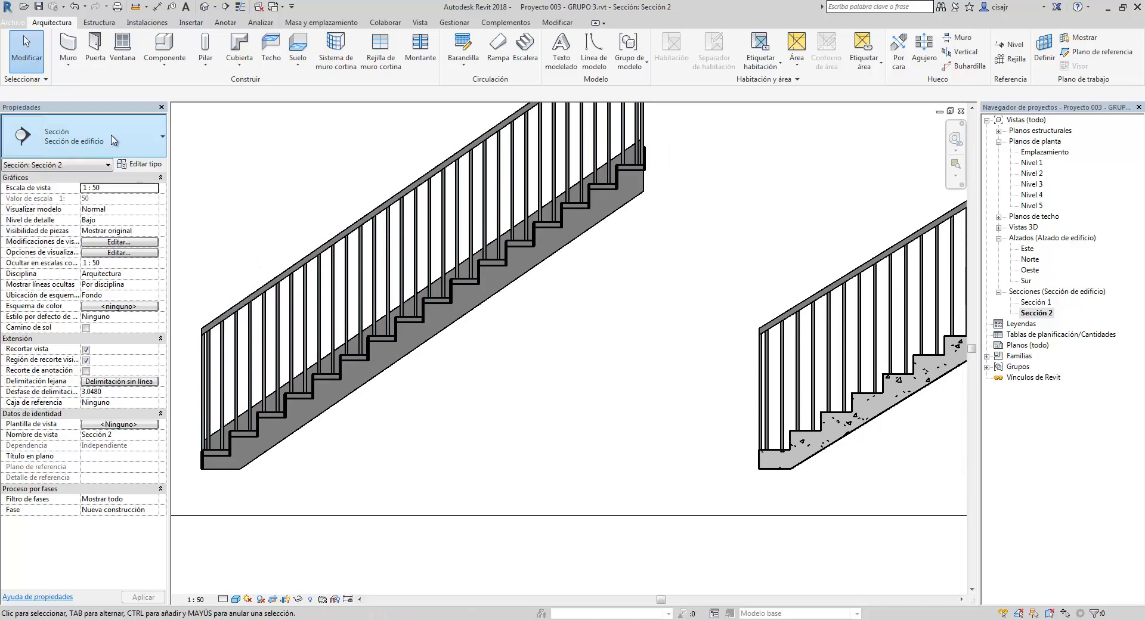
pyautogui.click(418, 323)
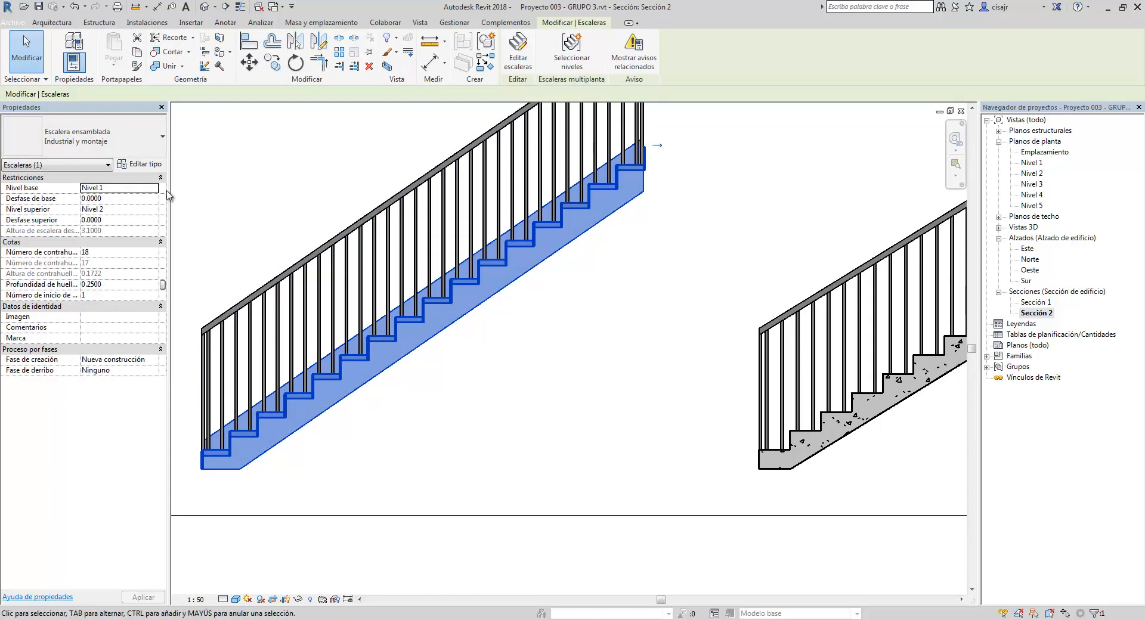
pyautogui.click(137, 143)
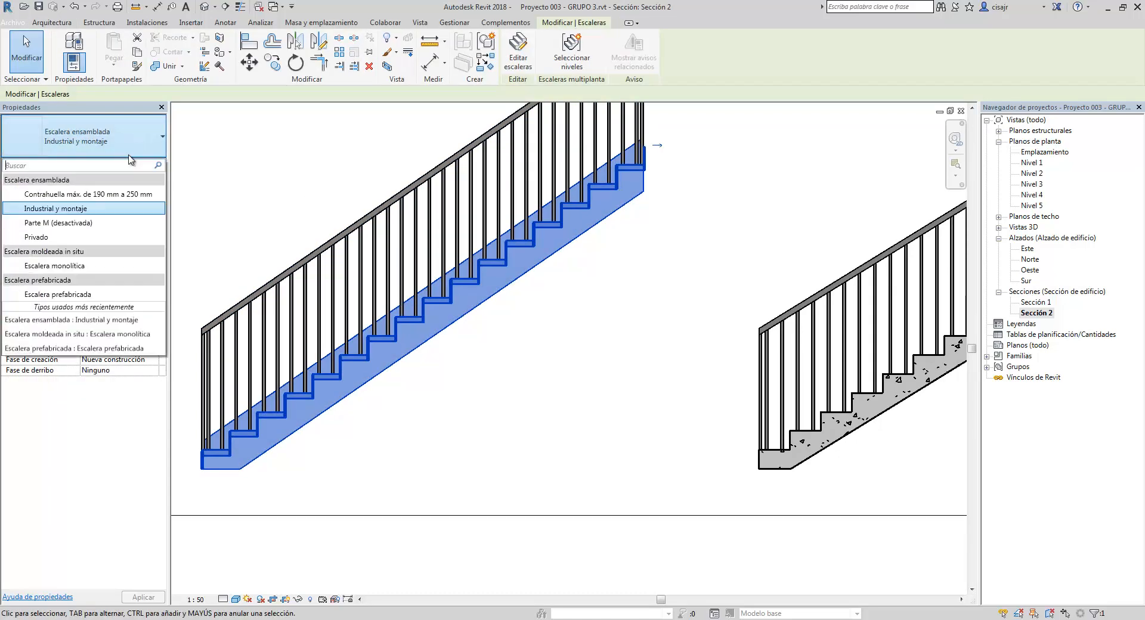
pyautogui.click(105, 229)
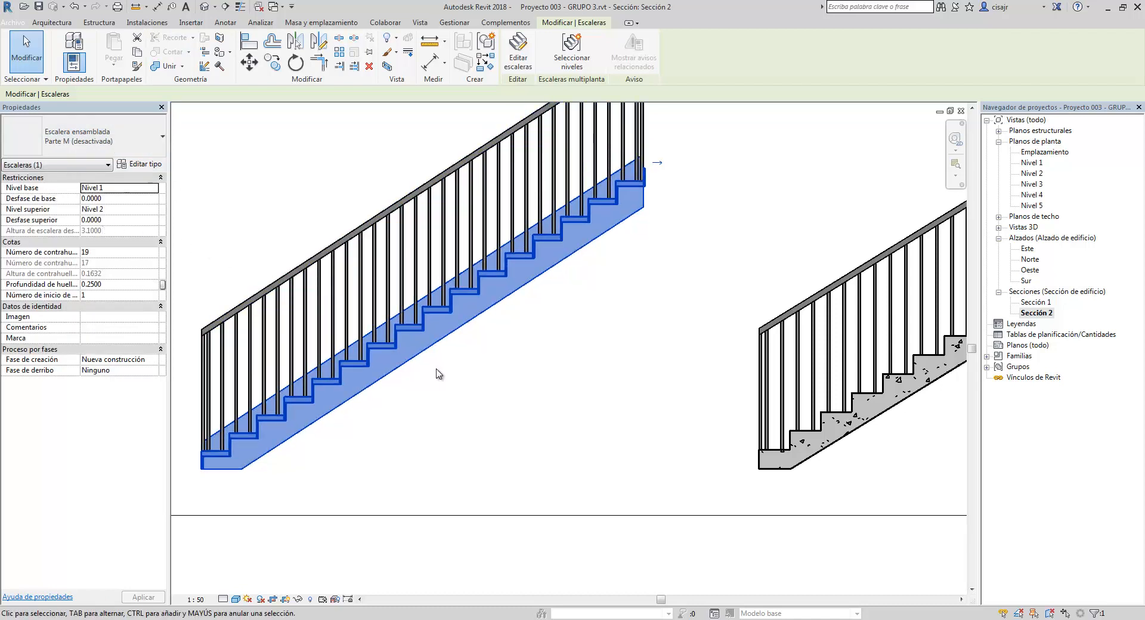
pyautogui.click(491, 352)
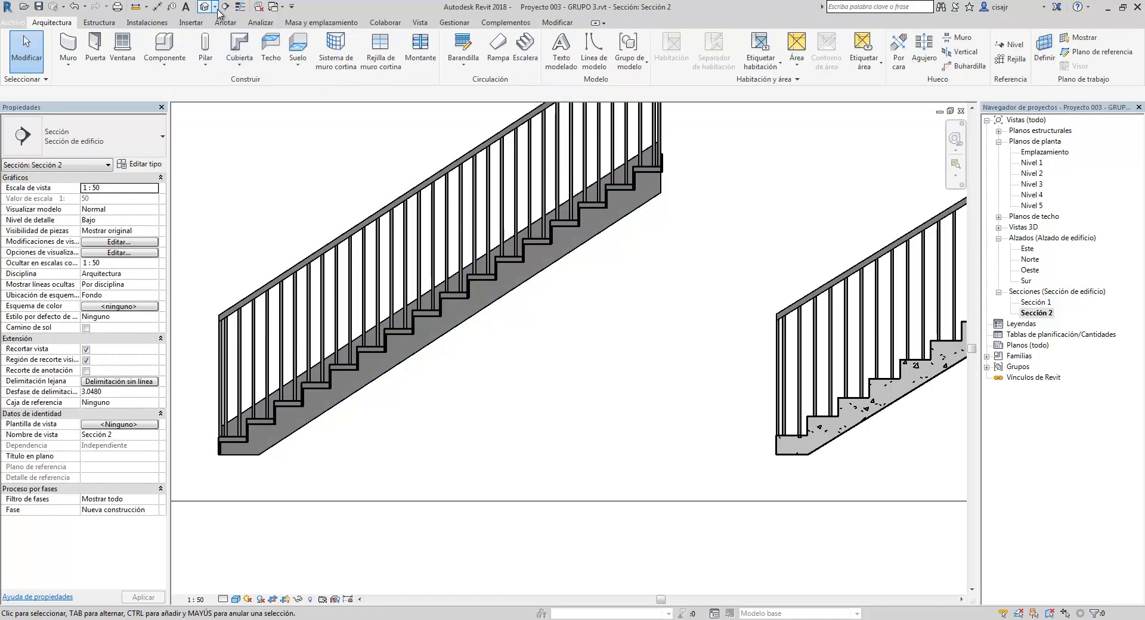
# Open the default 3D view and examine the assembled stair from below and from above.
pyautogui.click(204, 6)
pyautogui.keyDown('shift'); pyautogui.moveTo(606, 340); pyautogui.dragTo(412, 406, button='middle'); pyautogui.keyUp('shift')
pyautogui.scroll(3, 571, 264)
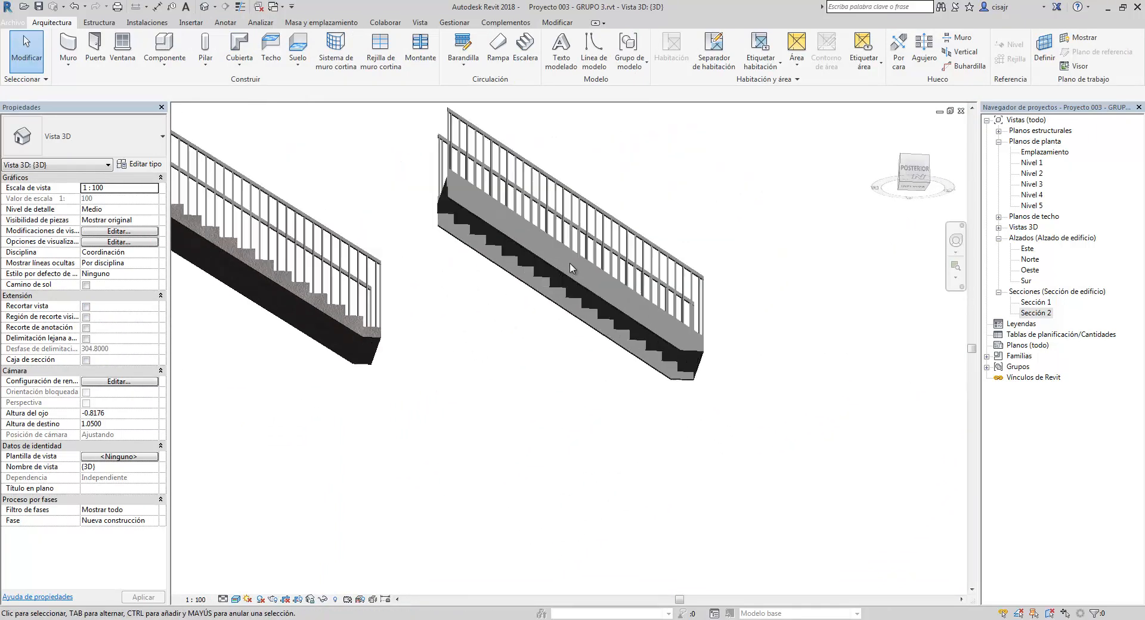
pyautogui.keyDown('shift'); pyautogui.moveTo(601, 242); pyautogui.dragTo(565, 330, button='middle'); pyautogui.keyUp('shift')
pyautogui.moveTo(510, 369); pyautogui.dragTo(631, 526, button='middle')
pyautogui.scroll(-6, 686, 356)
pyautogui.scroll(2, 549, 445)
pyautogui.scroll(5, 549, 444)
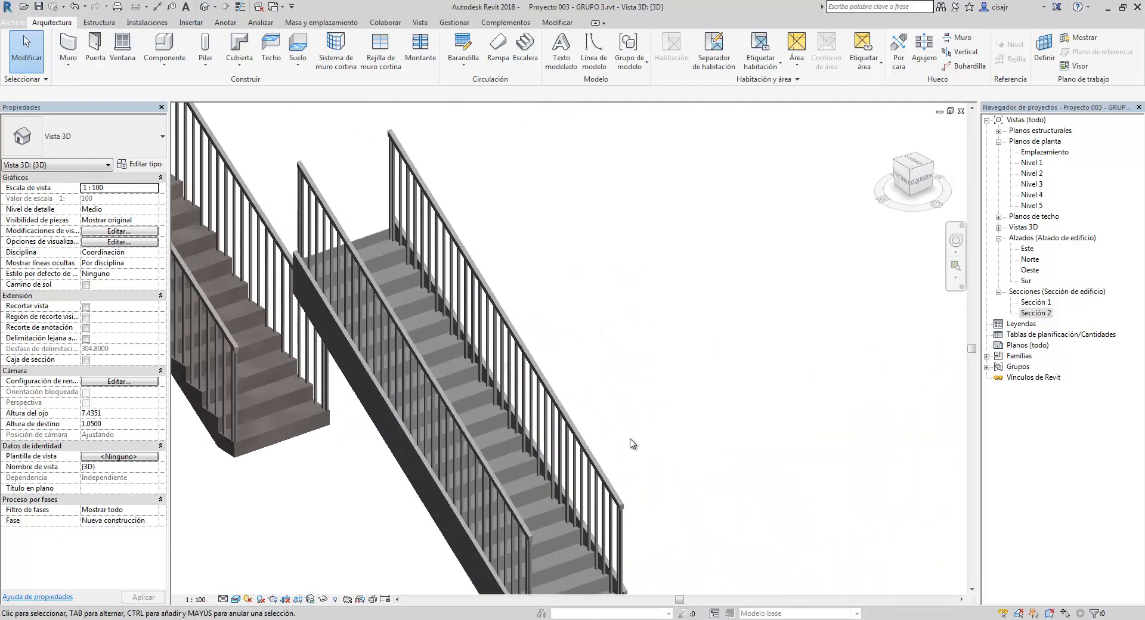
pyautogui.scroll(3, 568, 433)
pyautogui.moveTo(568, 432); pyautogui.dragTo(644, 348, button='middle')
pyautogui.scroll(-1, 600, 361)
pyautogui.moveTo(539, 425); pyautogui.dragTo(561, 401, button='middle')
pyautogui.scroll(-2, 552, 398)
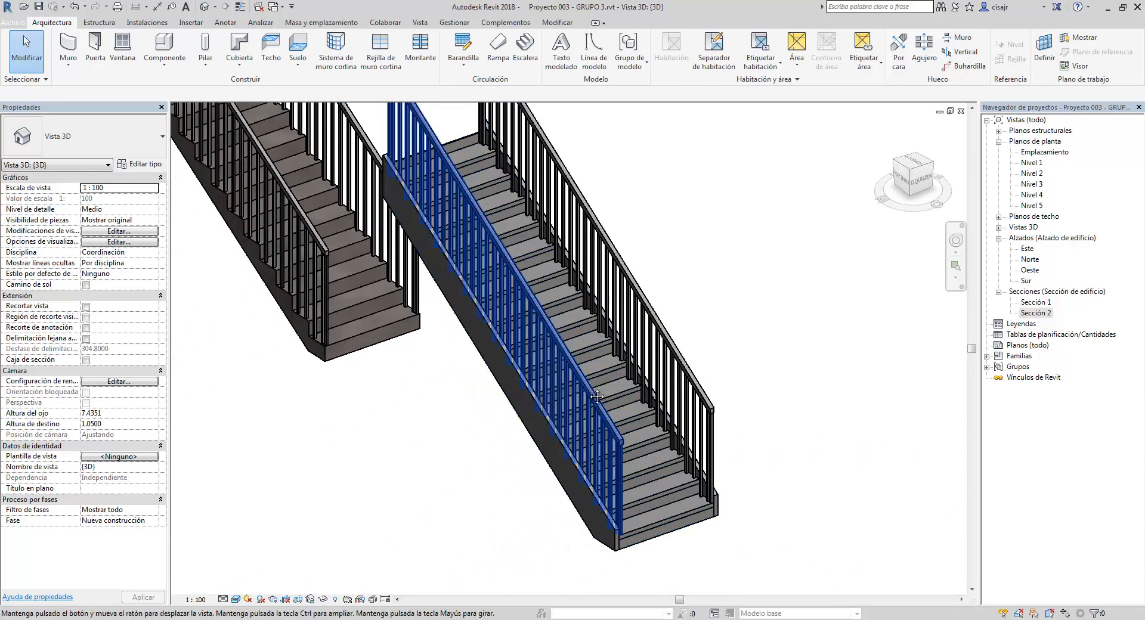
# Change the assembled stair's type to Privado in the 3D view.
pyautogui.click(116, 146)
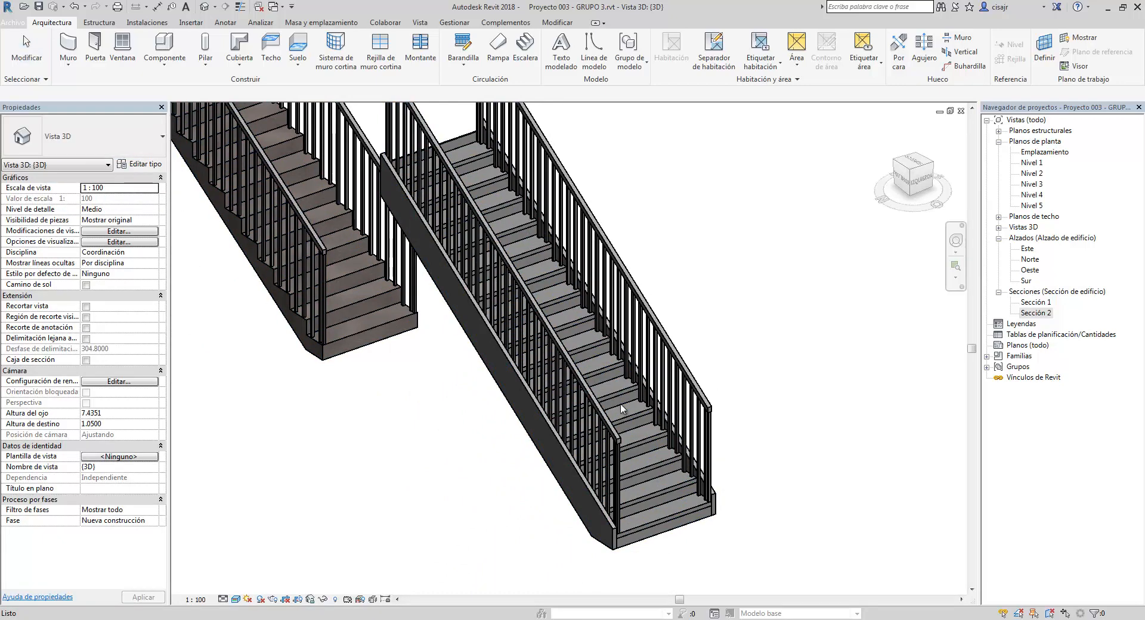
pyautogui.click(660, 459)
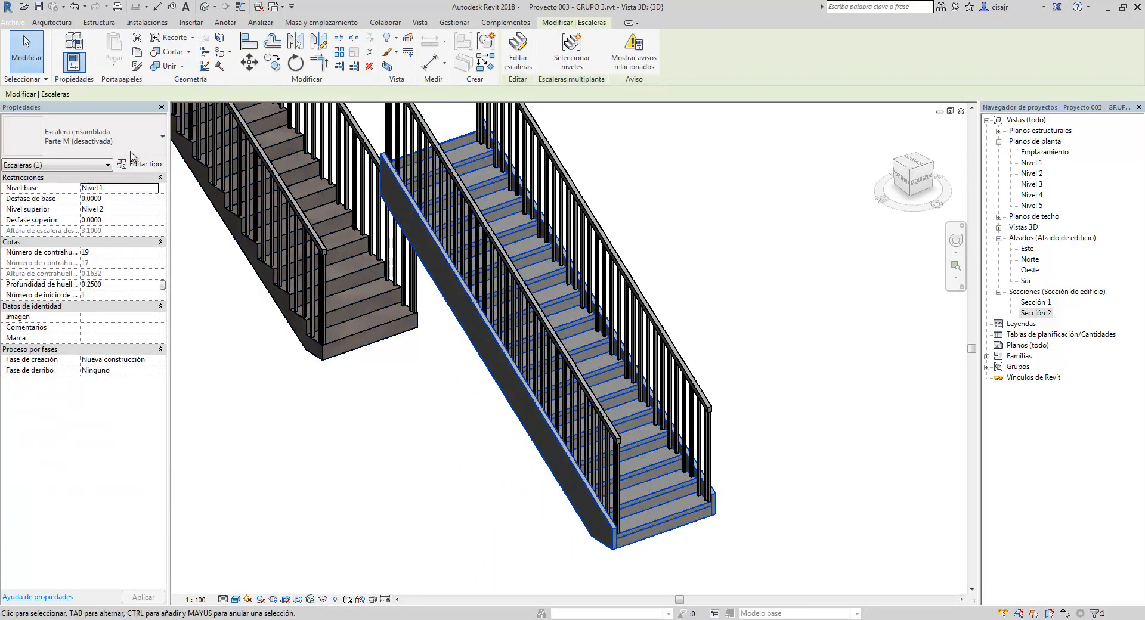
pyautogui.click(84, 138)
pyautogui.click(69, 239)
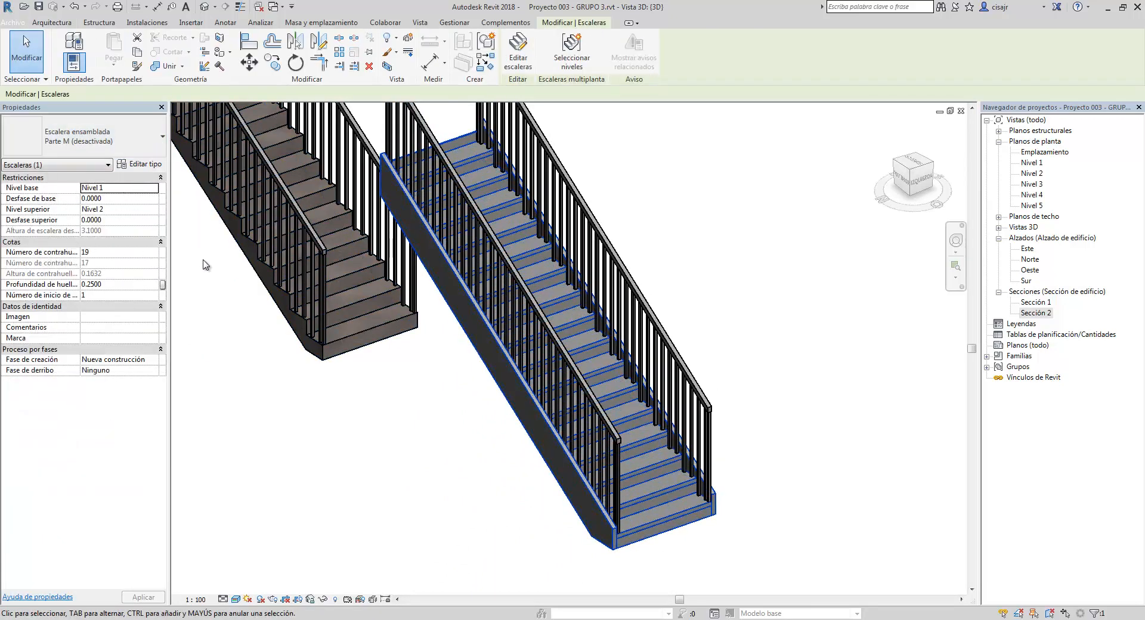
# Examine the treads, risers and stringers of the Privado stair in 3D, up close and from several angles.
pyautogui.keyDown('shift'); pyautogui.moveTo(721, 388); pyautogui.dragTo(725, 385, button='middle'); pyautogui.keyUp('shift')
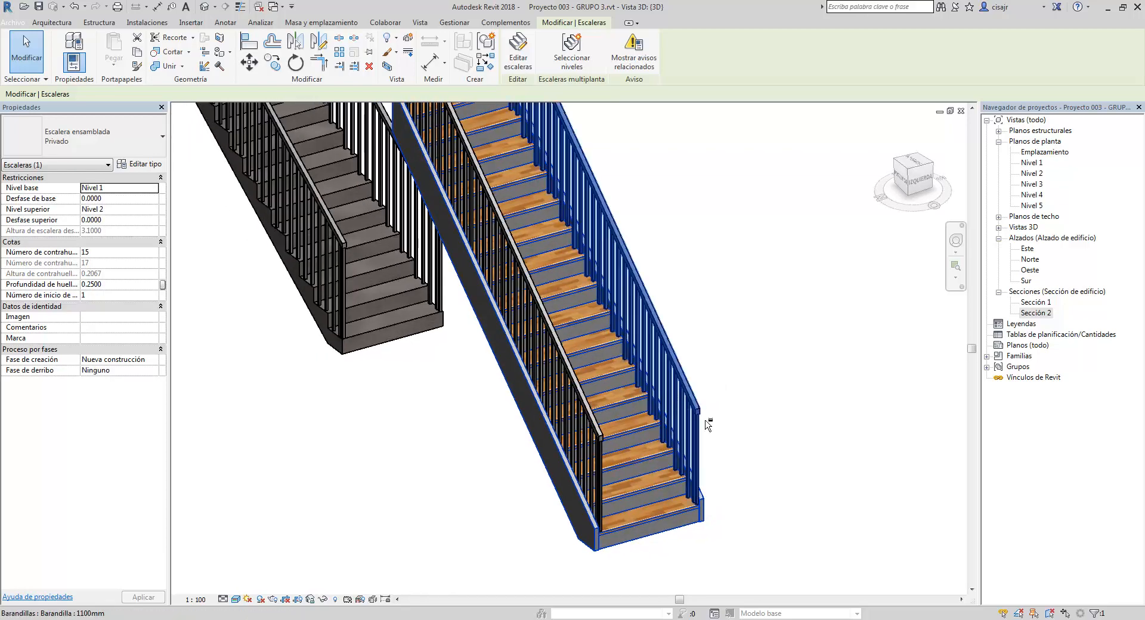
pyautogui.keyDown('shift'); pyautogui.moveTo(708, 422); pyautogui.dragTo(626, 417, button='middle'); pyautogui.keyUp('shift')
pyautogui.scroll(4, 520, 427)
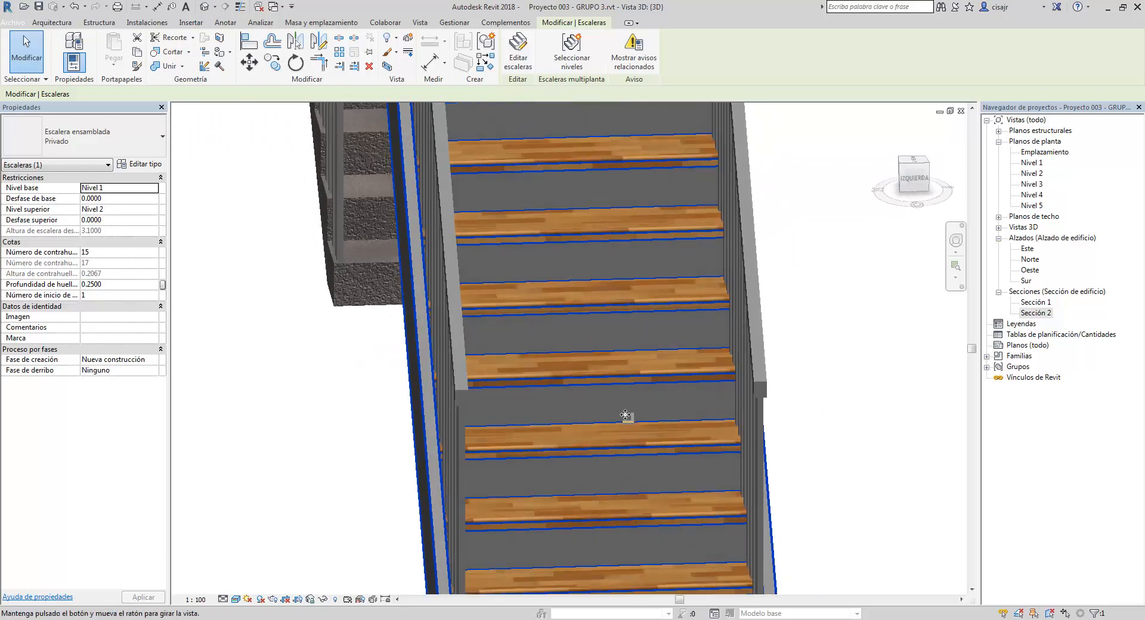
pyautogui.scroll(4, 621, 460)
pyautogui.moveTo(659, 381); pyautogui.dragTo(698, 294, button='middle')
pyautogui.scroll(-5, 722, 310)
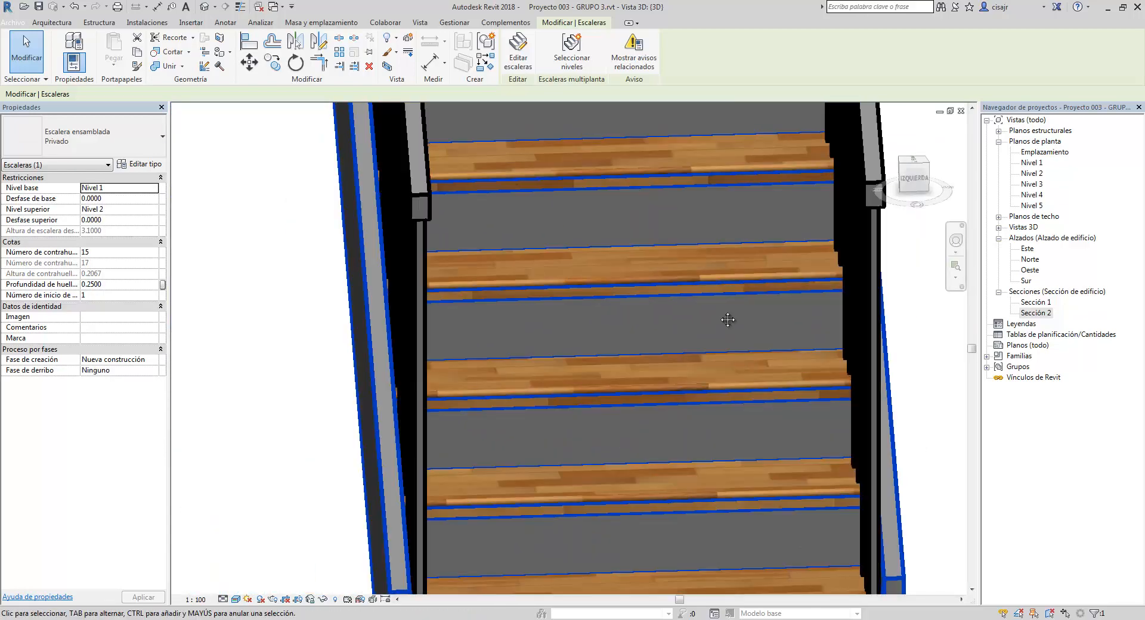
pyautogui.scroll(-2, 740, 304)
pyautogui.scroll(-2, 733, 310)
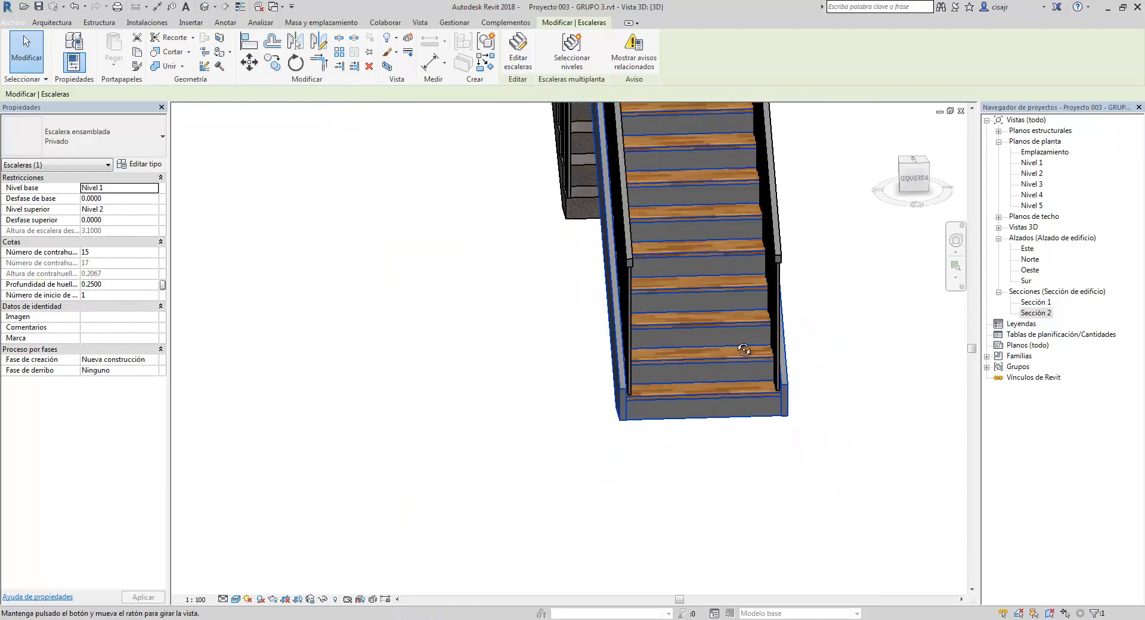
pyautogui.keyDown('shift'); pyautogui.moveTo(744, 350); pyautogui.dragTo(826, 473, button='middle'); pyautogui.keyUp('shift')
pyautogui.moveTo(838, 419); pyautogui.dragTo(848, 461, button='middle')
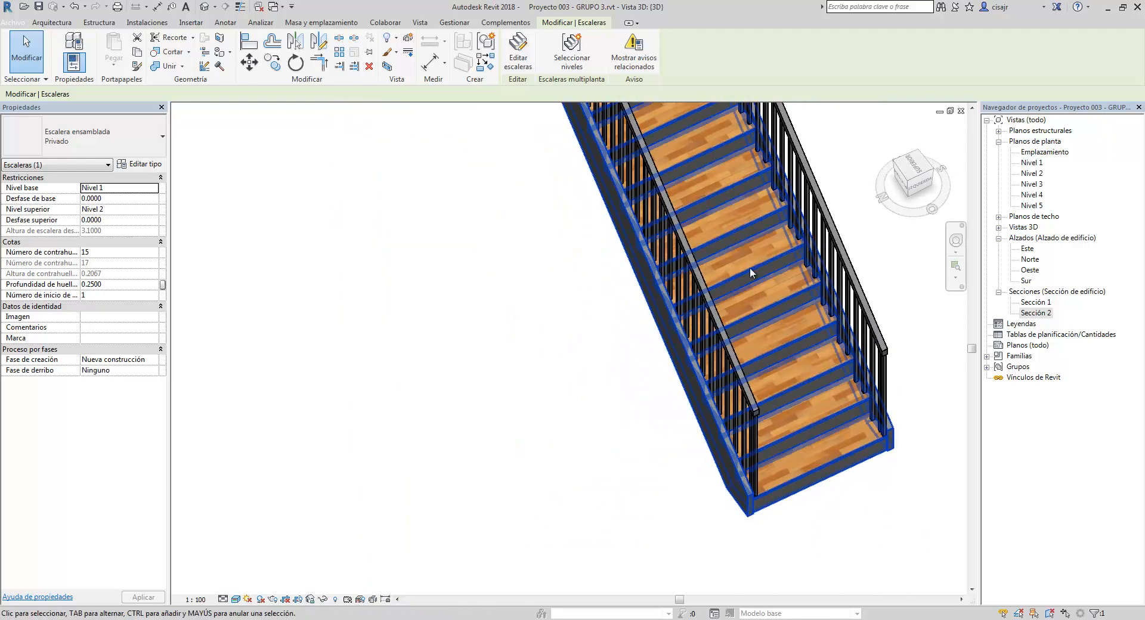
pyautogui.moveTo(810, 319); pyautogui.dragTo(794, 319, button='middle')
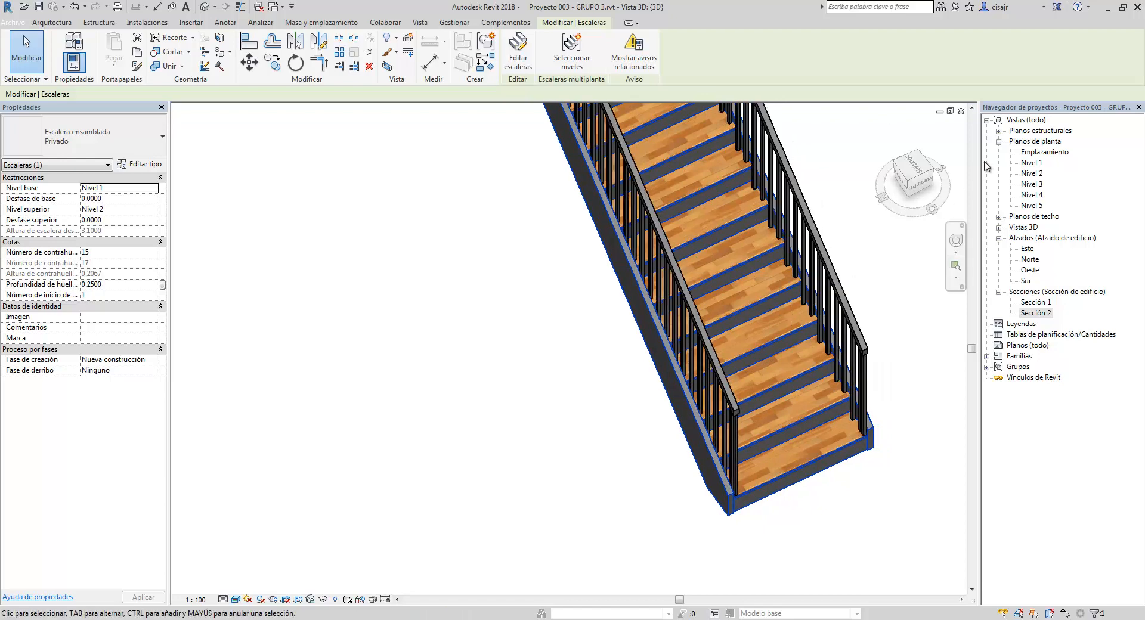
# Close the 3D view and turn on thin lines in Sección 2 to inspect the Privado stair's tread and riser profiles.
pyautogui.click(961, 111)
pyautogui.scroll(6, 422, 373)
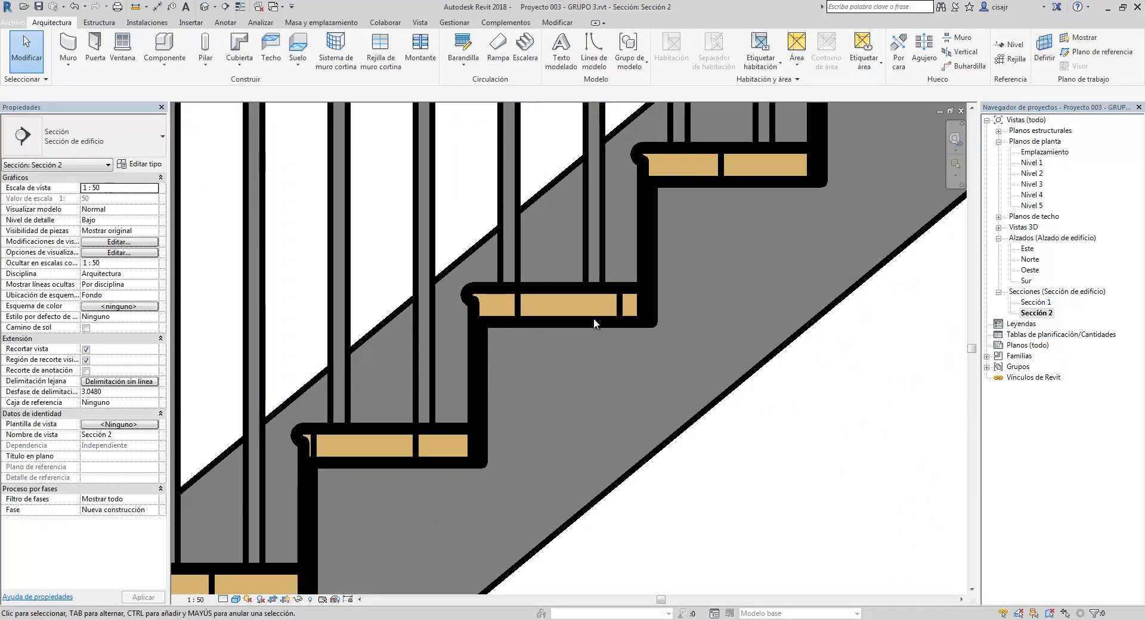
pyautogui.scroll(-3, 593, 317)
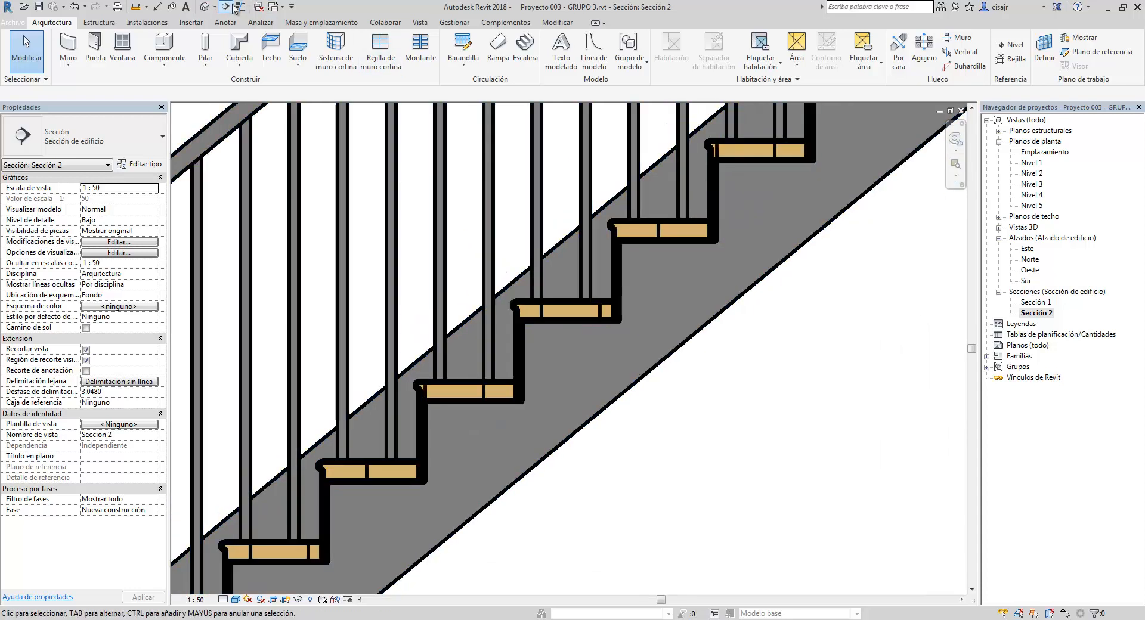
pyautogui.click(241, 6)
pyautogui.moveTo(537, 301); pyautogui.dragTo(542, 227, button='middle')
pyautogui.scroll(2, 542, 227)
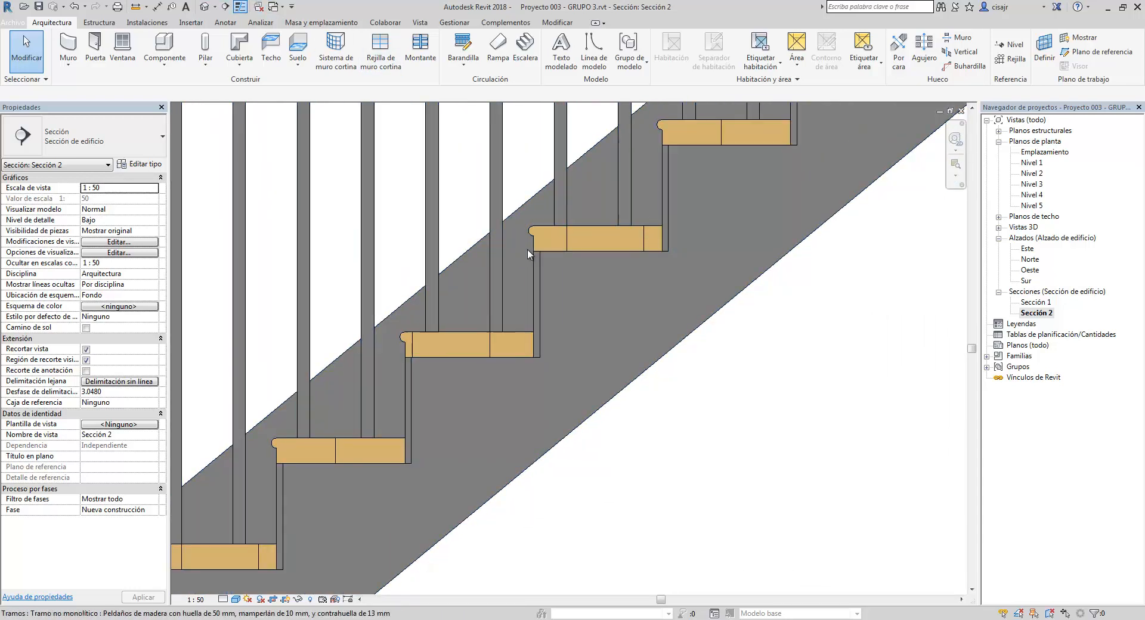
pyautogui.click(586, 250)
pyautogui.press('Escape')
# Compare the two whole stairs in section and close Sección 2 to return to the Nivel 1 floor plan.
pyautogui.scroll(-6, 578, 298)
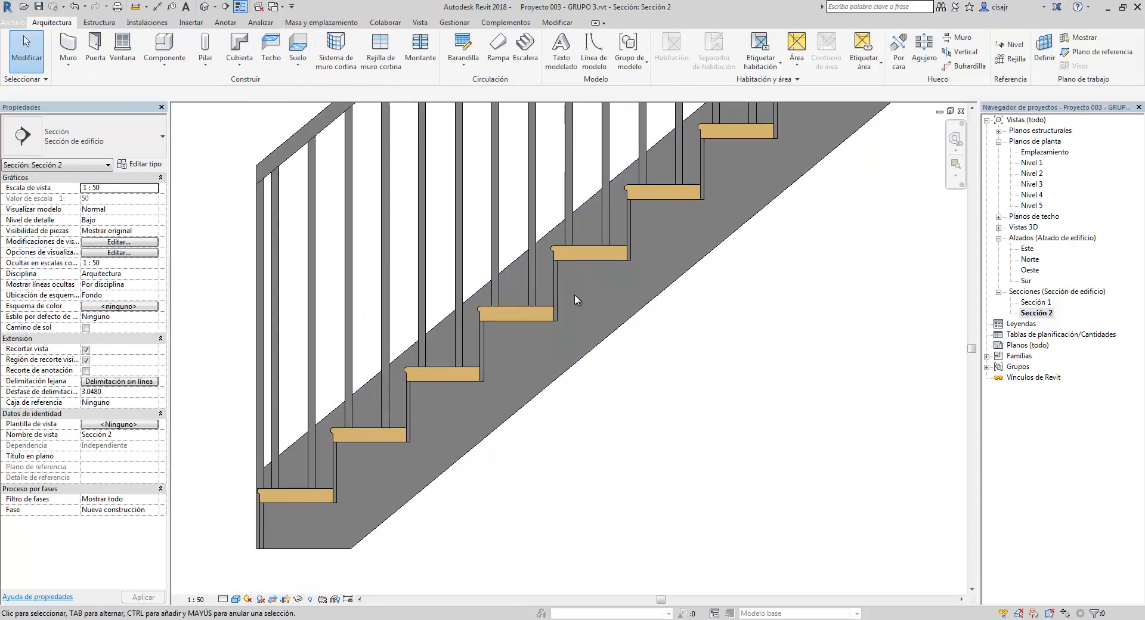
pyautogui.scroll(-1, 551, 288)
pyautogui.moveTo(596, 337)
pyautogui.mouseDown(button='middle')
pyautogui.moveTo(542, 333)
pyautogui.moveTo(480, 298)
pyautogui.mouseUp(button='middle')
pyautogui.moveTo(535, 307)
pyautogui.mouseDown(button='middle')
pyautogui.moveTo(544, 355)
pyautogui.moveTo(537, 334)
pyautogui.moveTo(537, 360)
pyautogui.moveTo(514, 341)
pyautogui.mouseUp(button='middle')
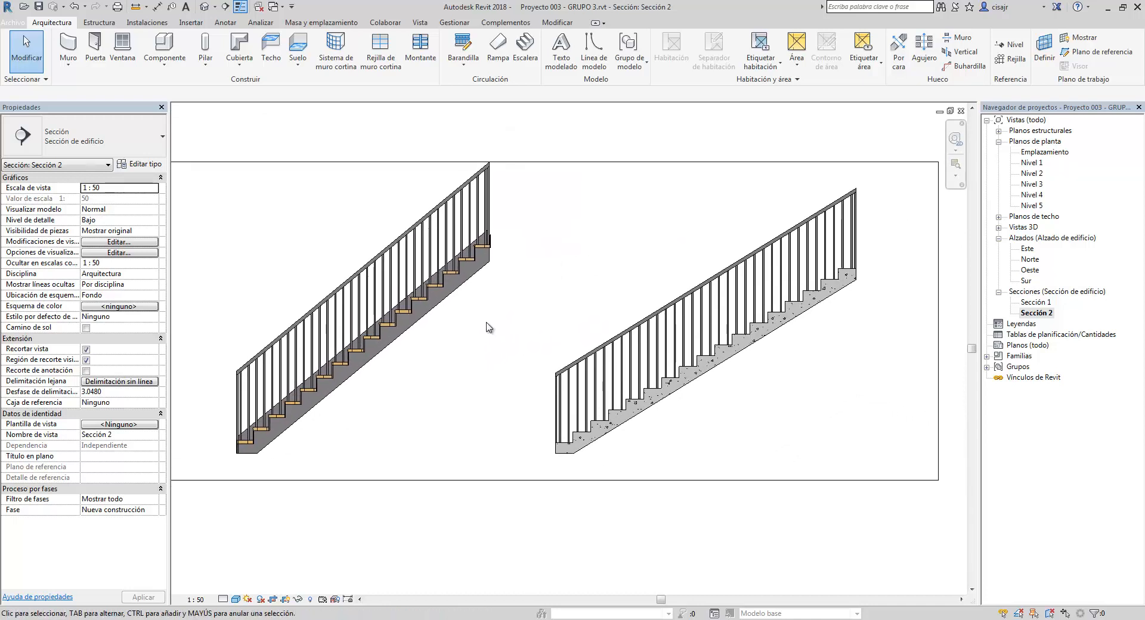
pyautogui.scroll(-2, 517, 324)
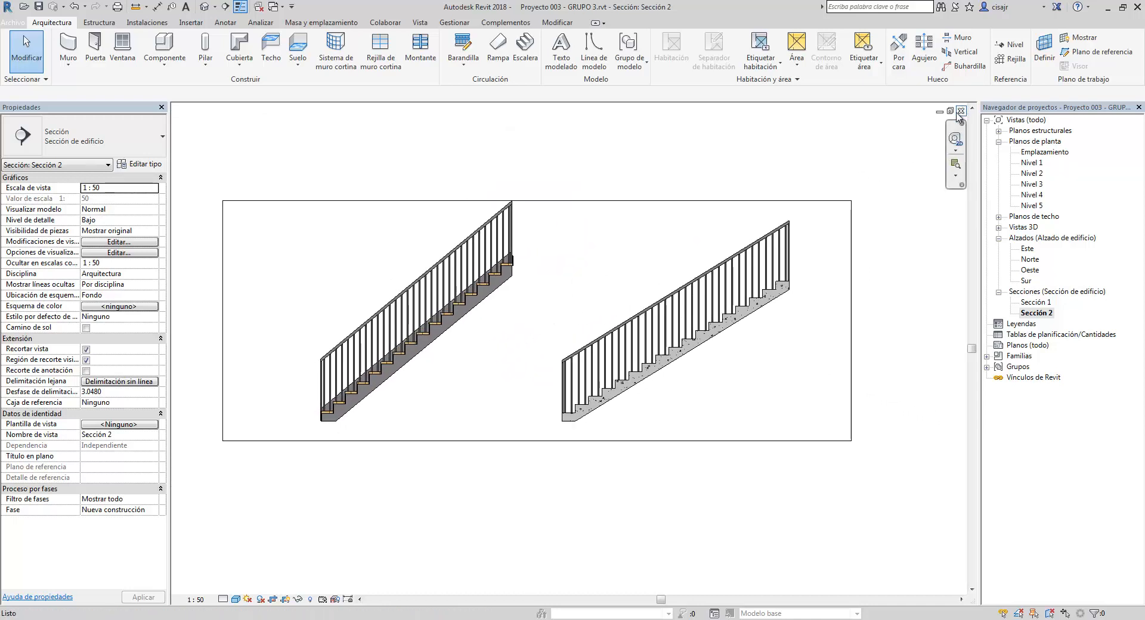
pyautogui.click(962, 111)
pyautogui.scroll(1, 583, 268)
pyautogui.moveTo(593, 287); pyautogui.dragTo(601, 290, button='middle')
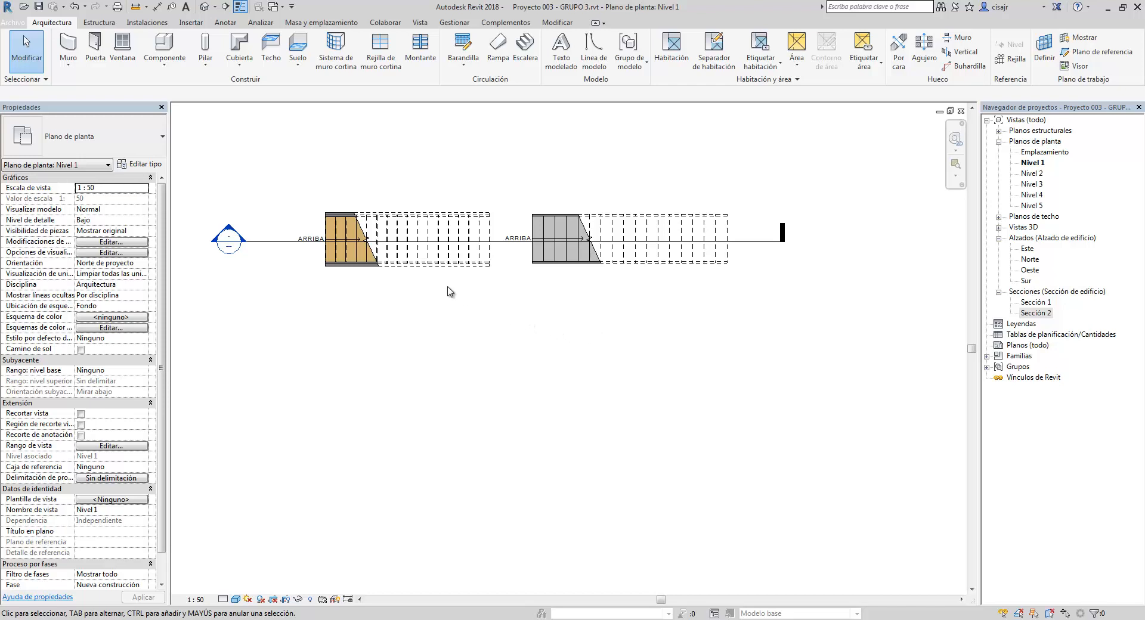
# Select the monolithic stair in the Nivel 1 plan and check its available types and plan representation.
pyautogui.click(533, 255)
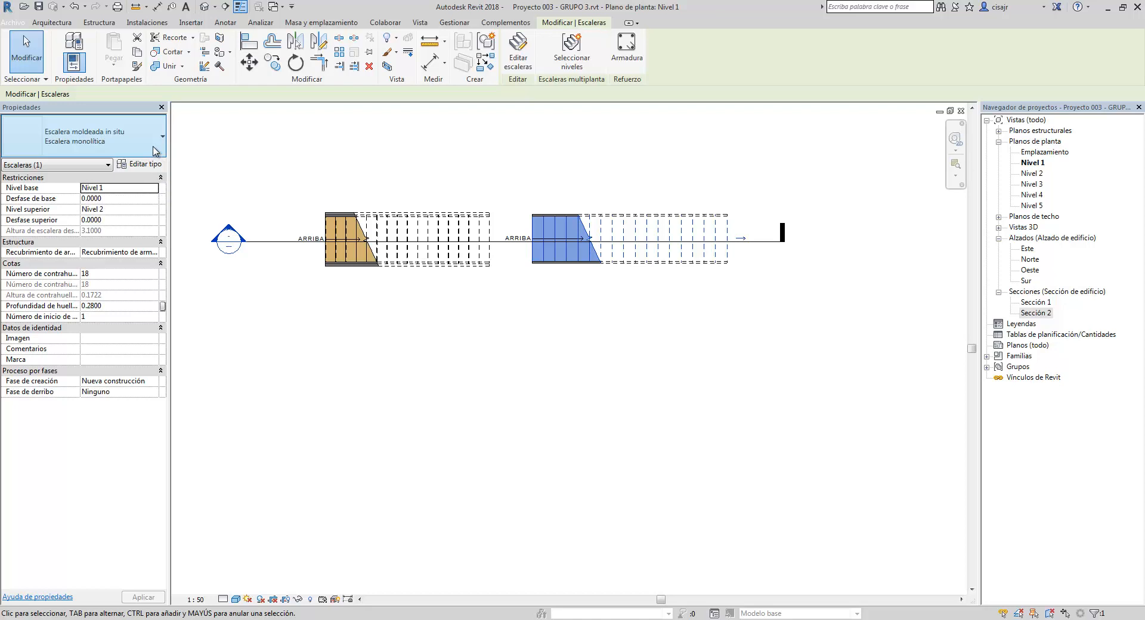
pyautogui.click(155, 152)
pyautogui.click(156, 152)
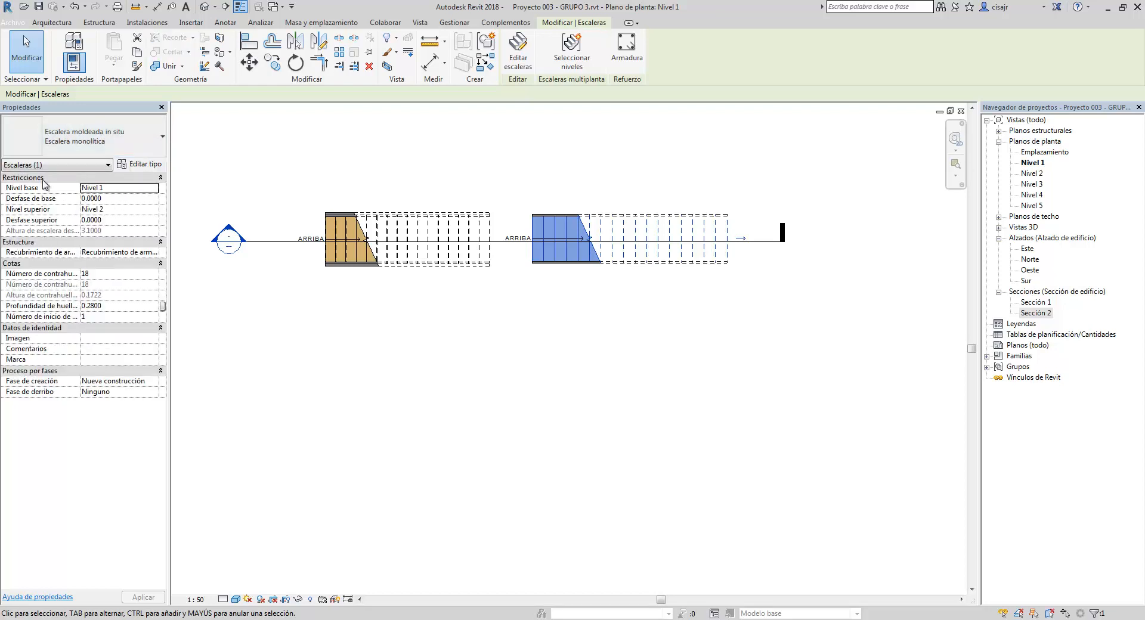
pyautogui.scroll(3, 596, 245)
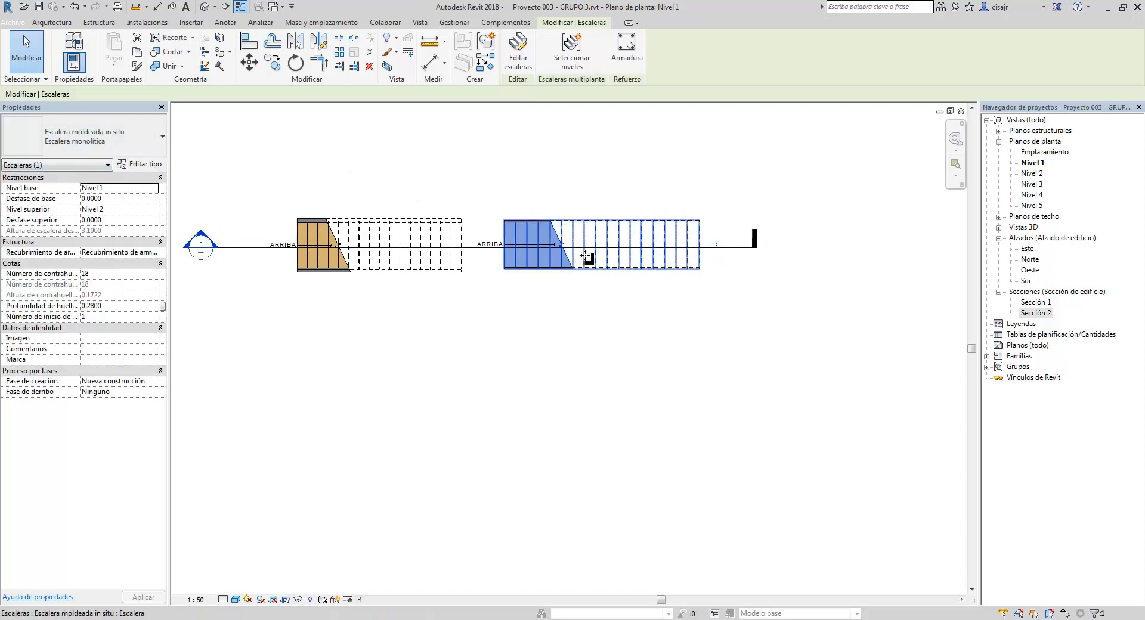
pyautogui.moveTo(605, 244); pyautogui.dragTo(597, 264, button='middle')
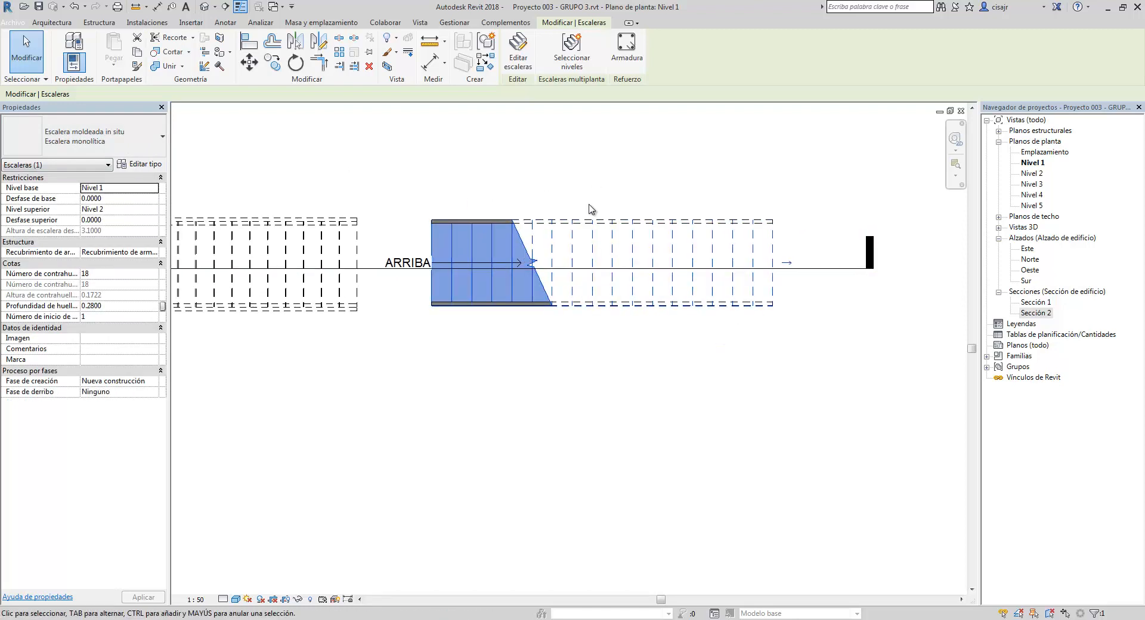
# In the monolithic stair's type properties, set the maximum riser height to 0.175 and the minimum tread depth to 0.25.
pyautogui.click(139, 164)
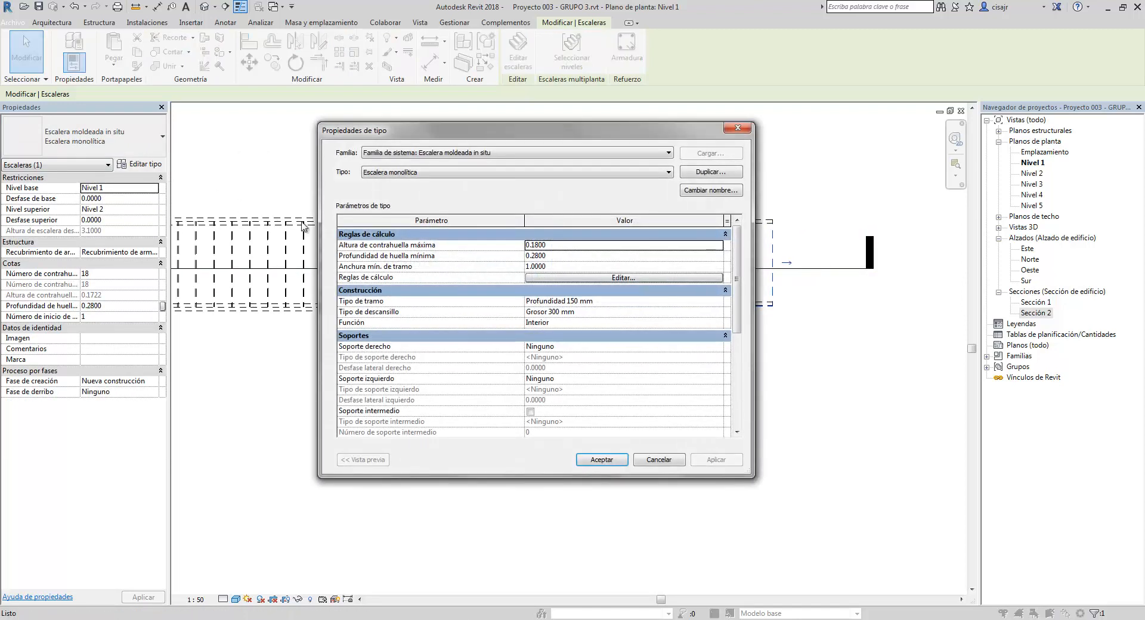
pyautogui.moveTo(469, 139); pyautogui.dragTo(455, 134)
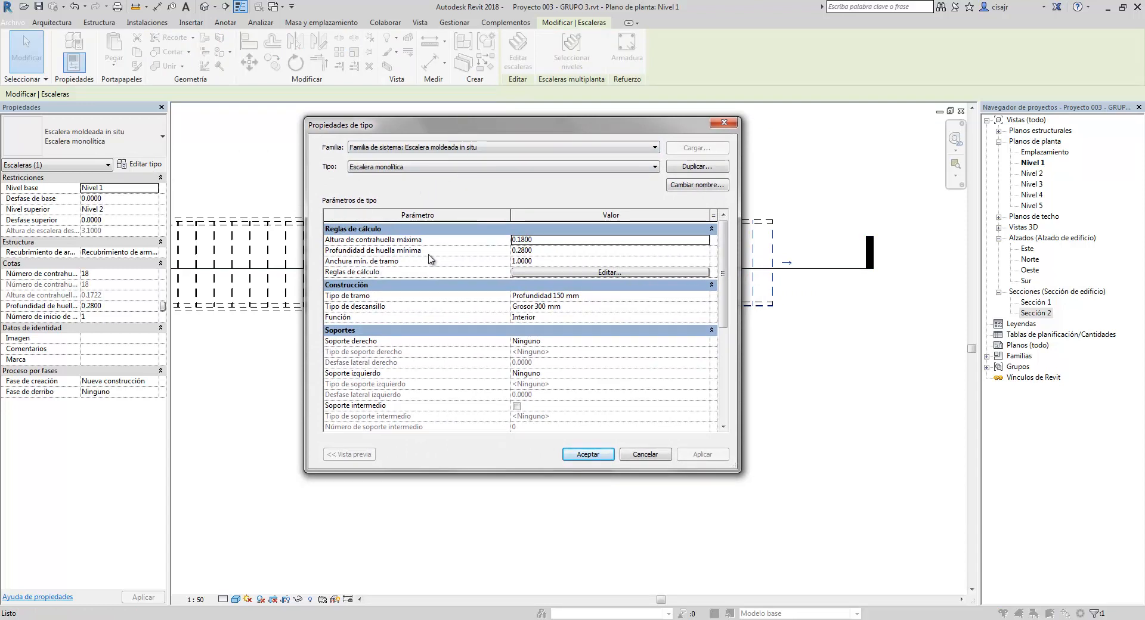
pyautogui.moveTo(544, 130); pyautogui.dragTo(472, 119)
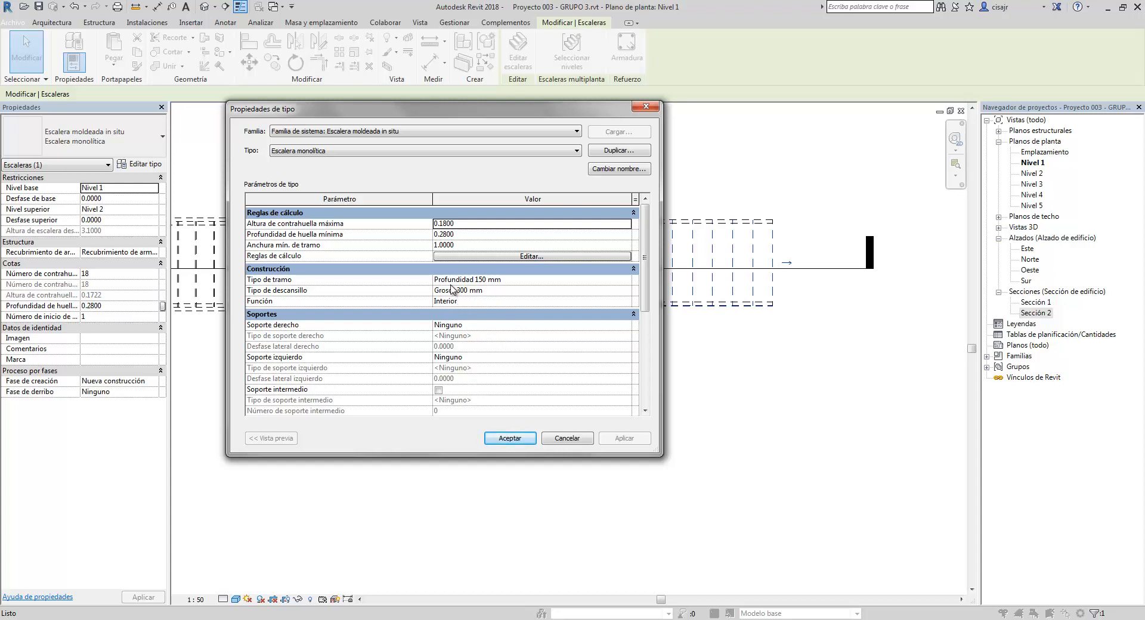
pyautogui.moveTo(296, 237)
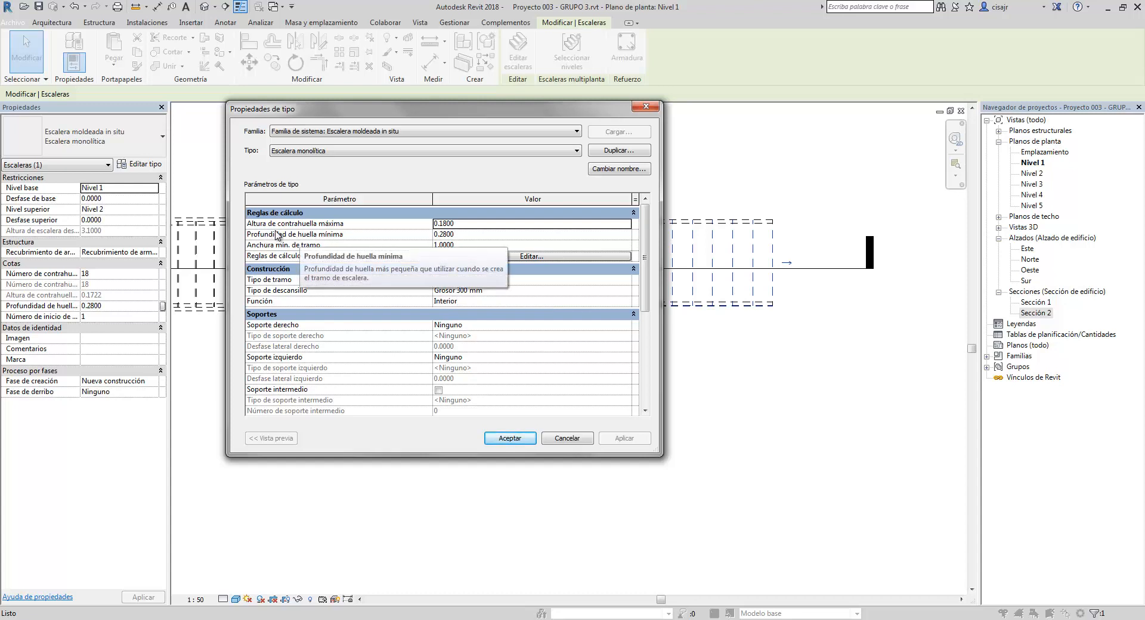
pyautogui.moveTo(350, 229)
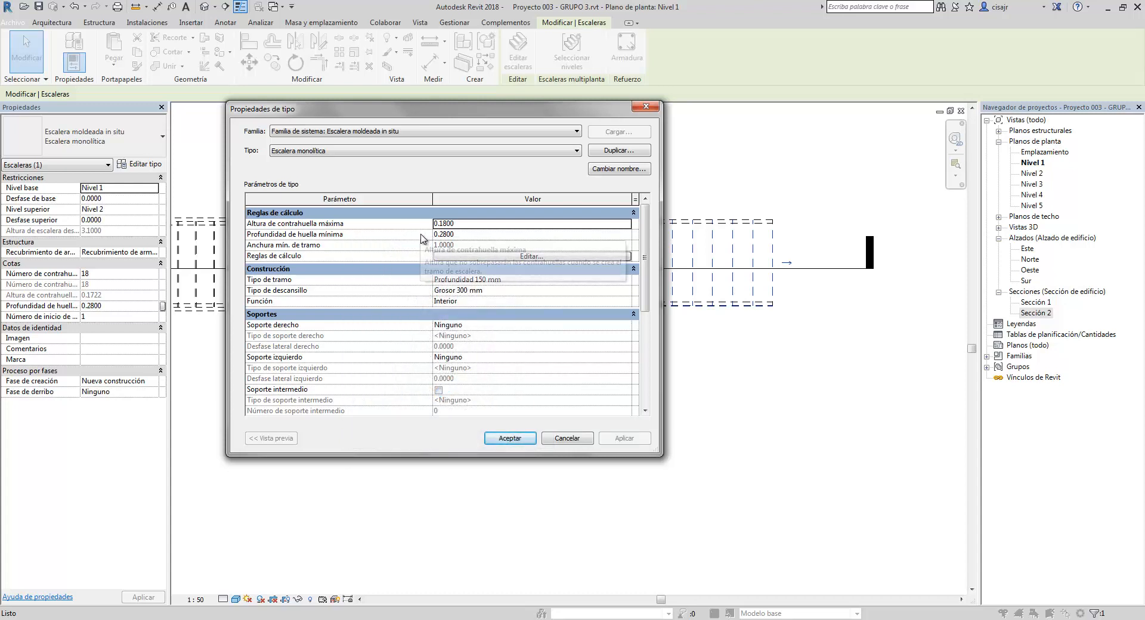
pyautogui.moveTo(422, 240)
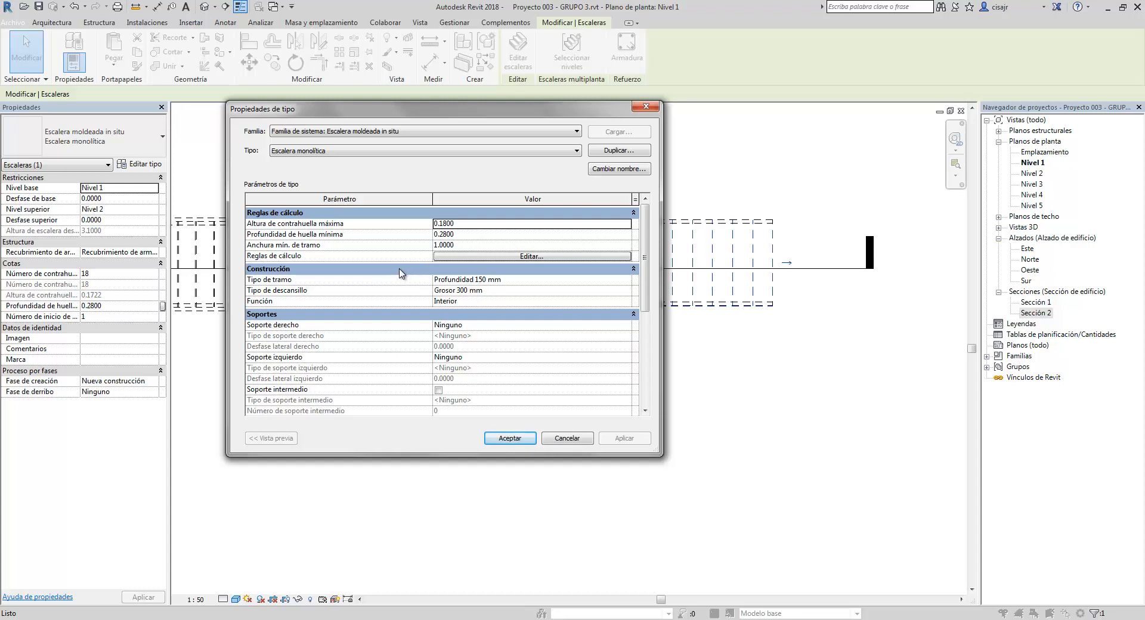
pyautogui.click(483, 224)
pyautogui.write('.175')
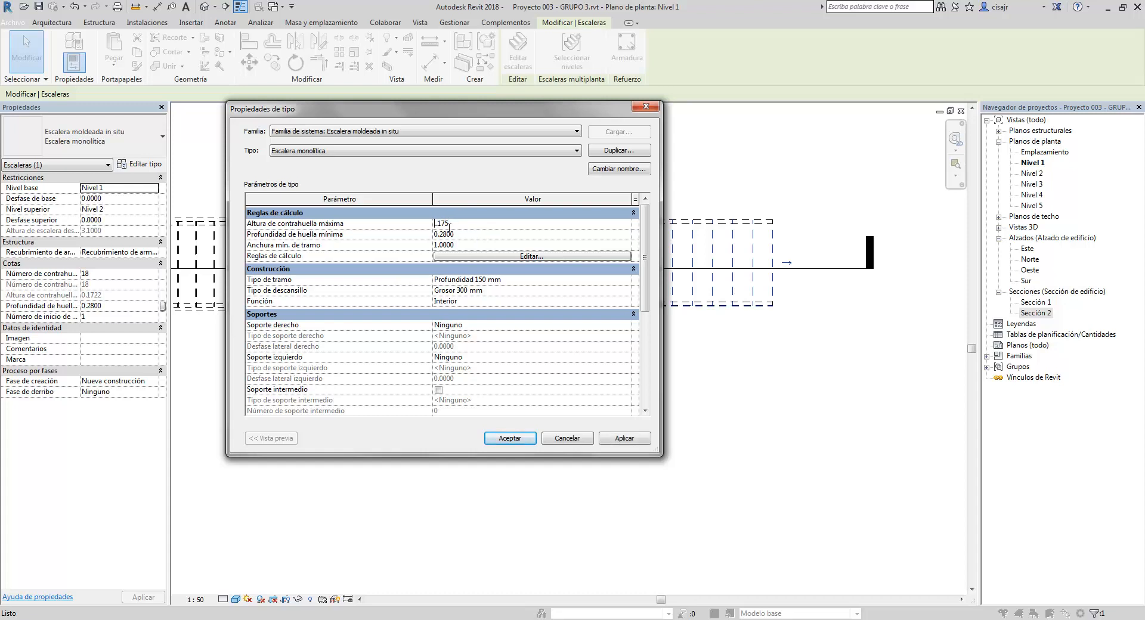
pyautogui.click(466, 235)
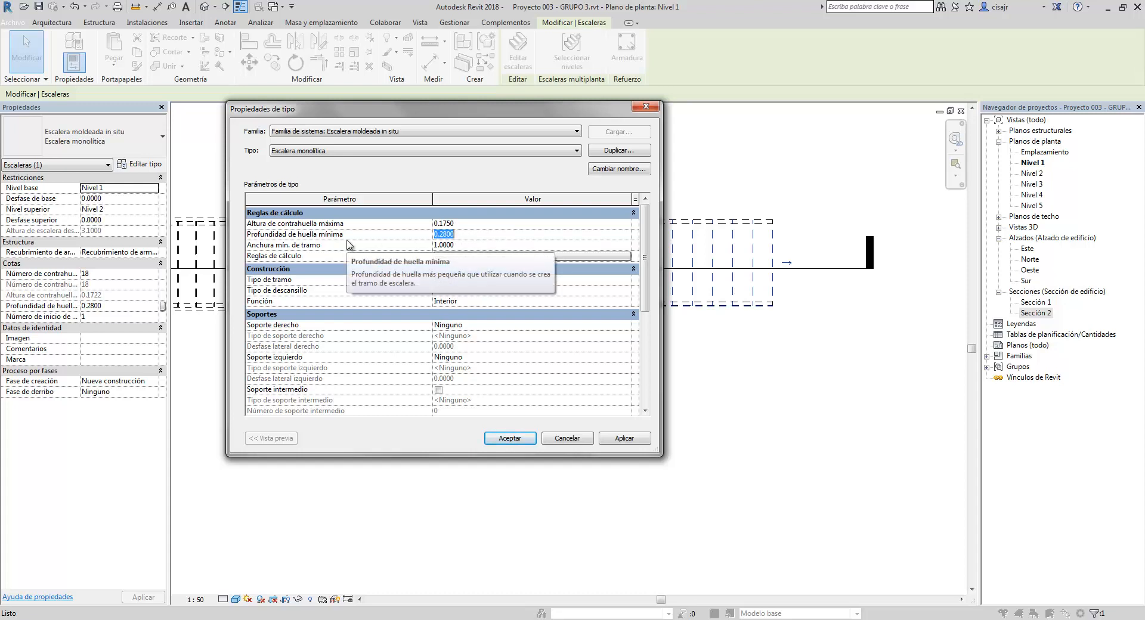
pyautogui.write('.25')
pyautogui.click(472, 245)
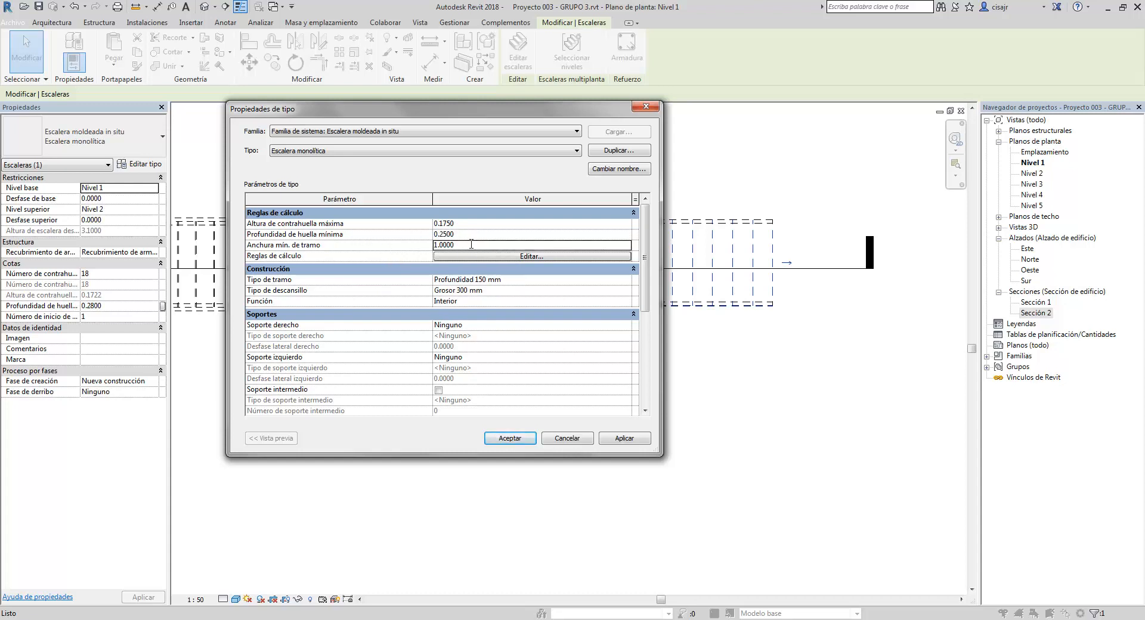
pyautogui.click(474, 245)
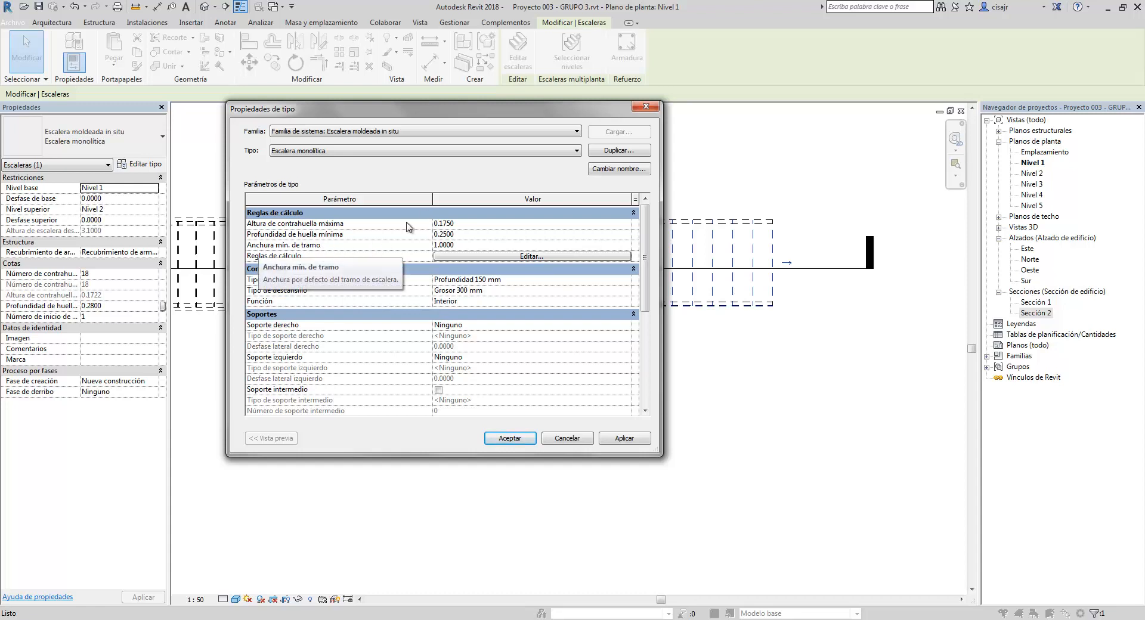
# Switch to the ARQUITECTURA -A02 drawing in AutoCAD and measure the stair flight's width along step 2 with a linear dimension.
pyautogui.moveTo(219, 564)
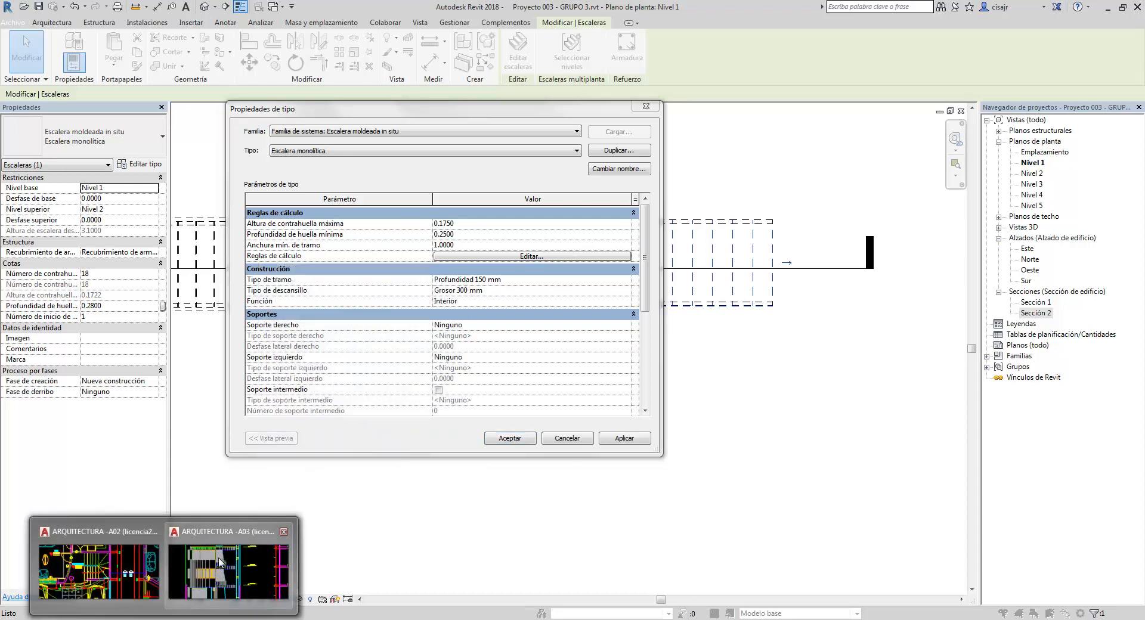
pyautogui.click(147, 567)
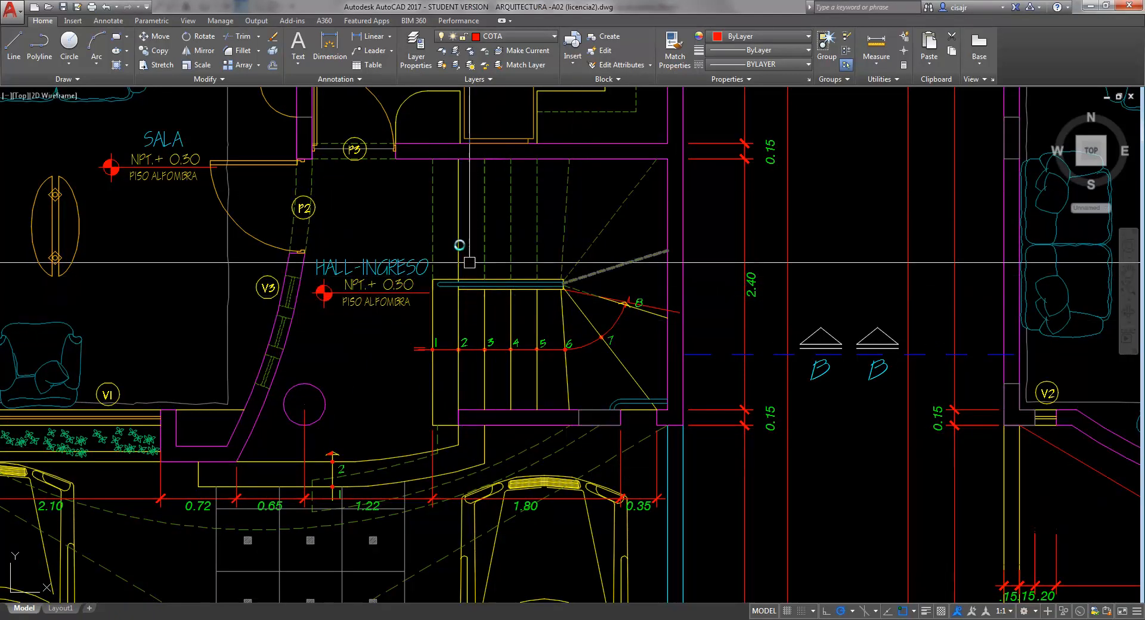
pyautogui.click(369, 36)
pyautogui.scroll(4, 441, 349)
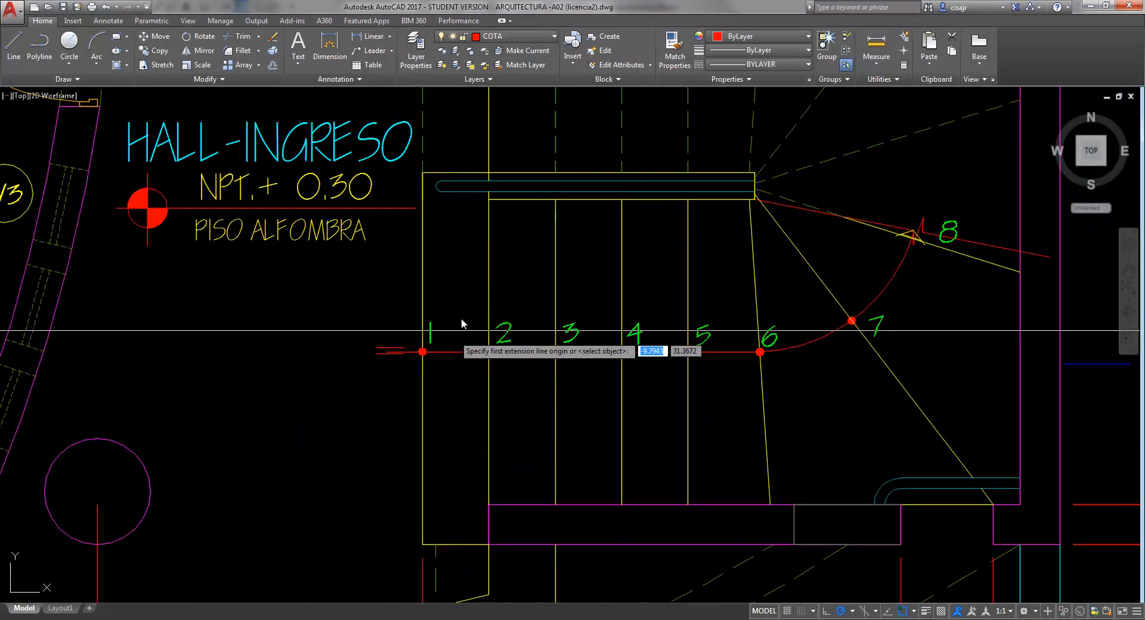
pyautogui.click(489, 199)
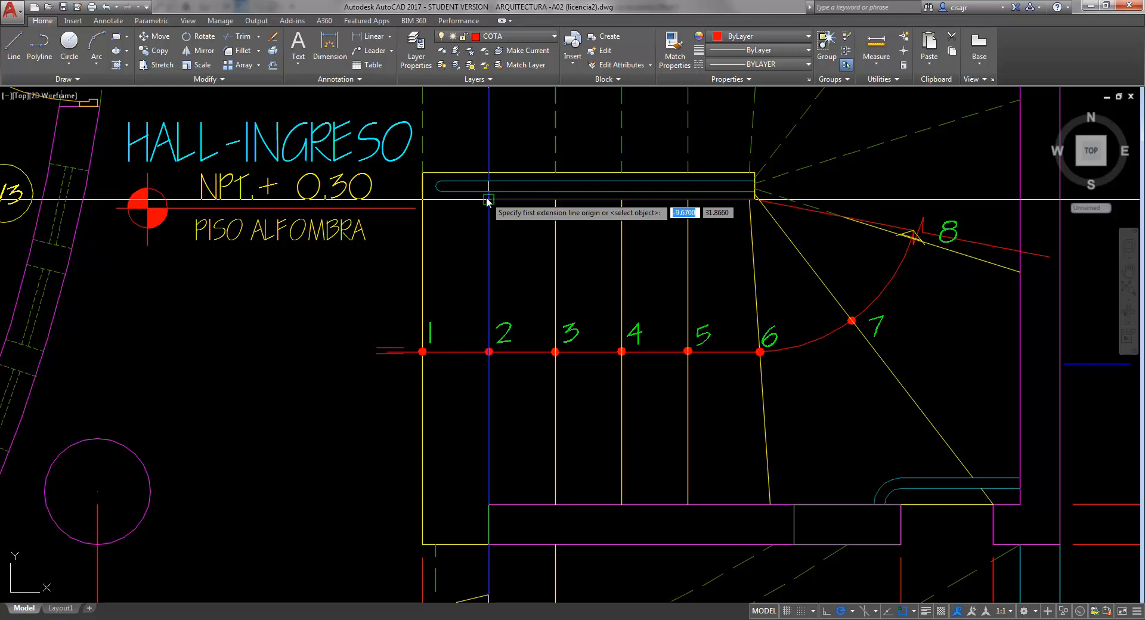
pyautogui.click(488, 505)
pyautogui.scroll(-2, 475, 428)
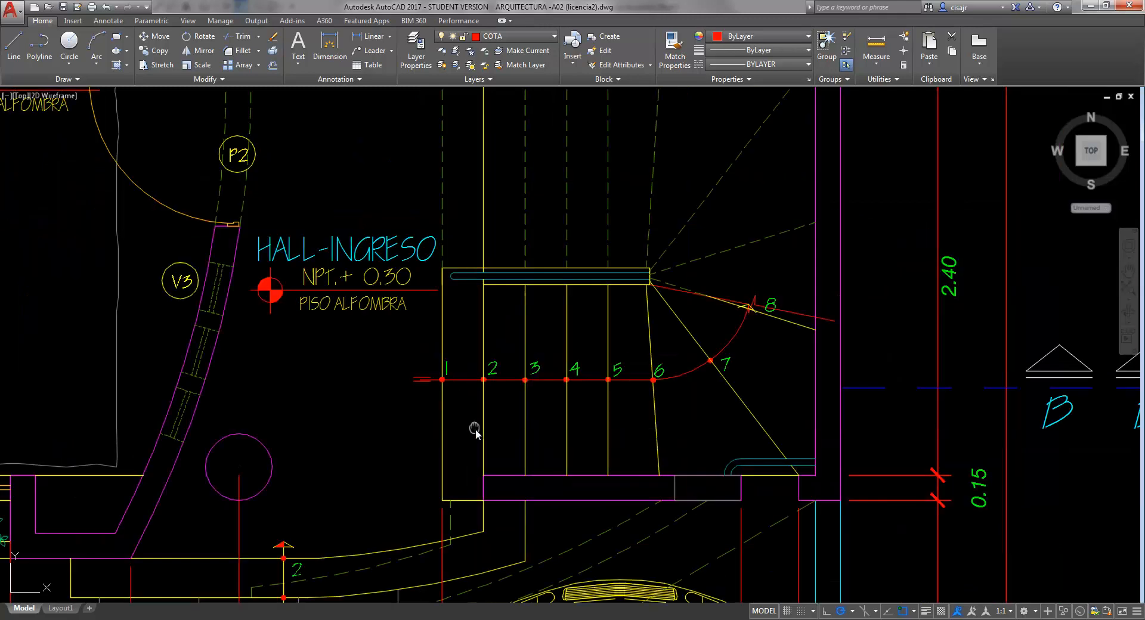
pyautogui.scroll(2, 472, 316)
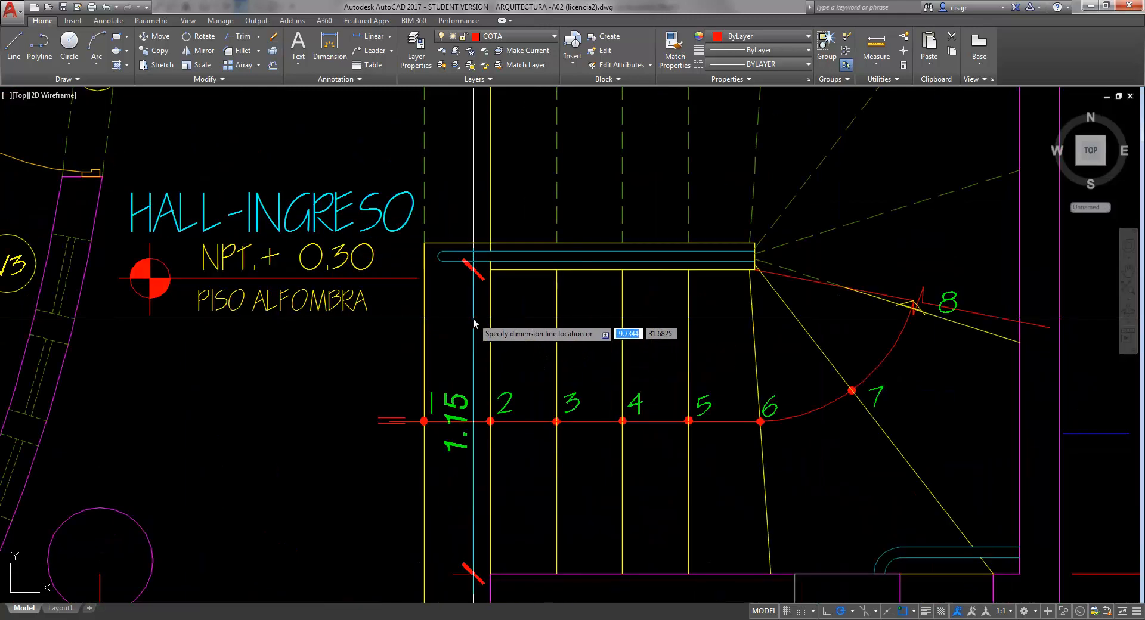
# Measure the width of the strip carrying the handrail beside the lower flight, and leave the dimension command without placing it.
pyautogui.press('space')
pyautogui.click(490, 270)
pyautogui.click(490, 244)
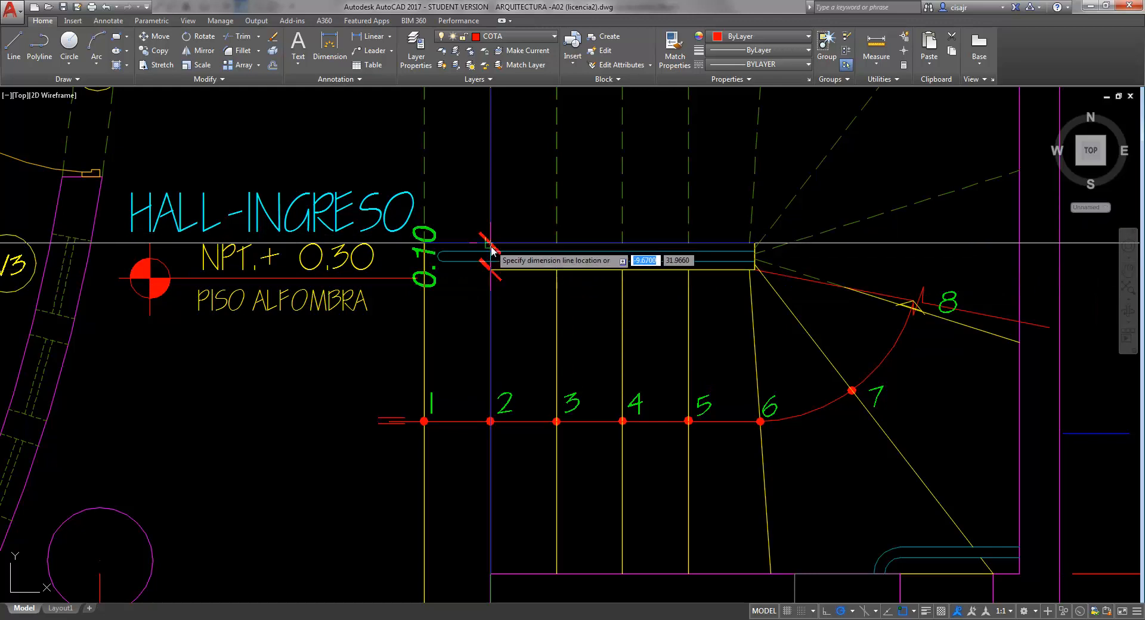
pyautogui.scroll(-3, 493, 257)
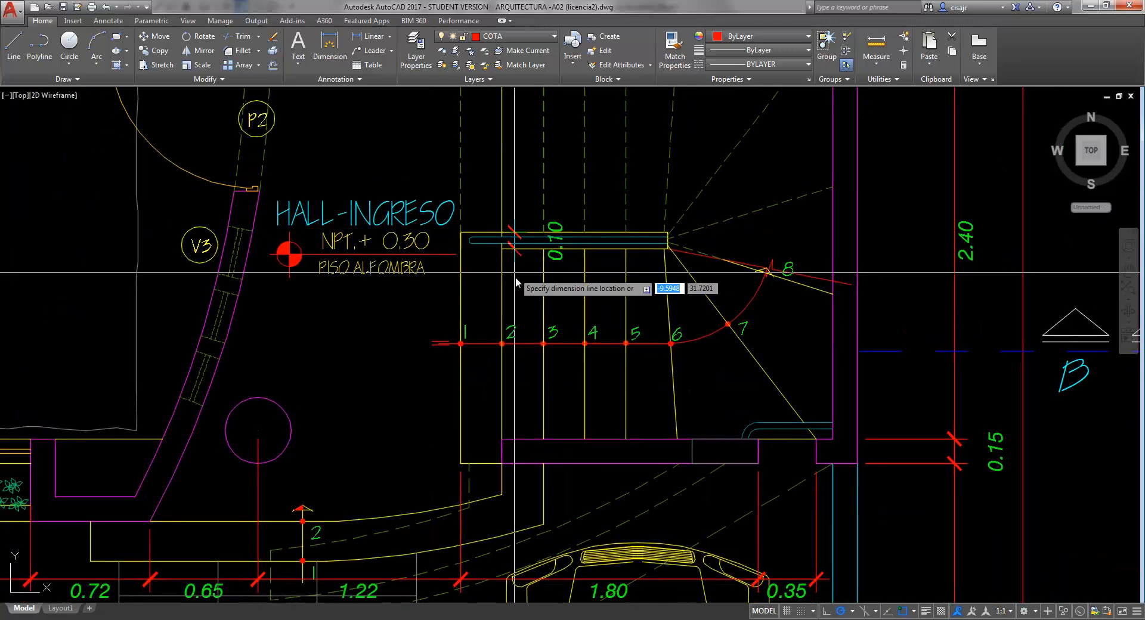
pyautogui.scroll(-4, 523, 304)
pyautogui.moveTo(523, 305); pyautogui.dragTo(512, 312, button='middle')
pyautogui.press('Escape')
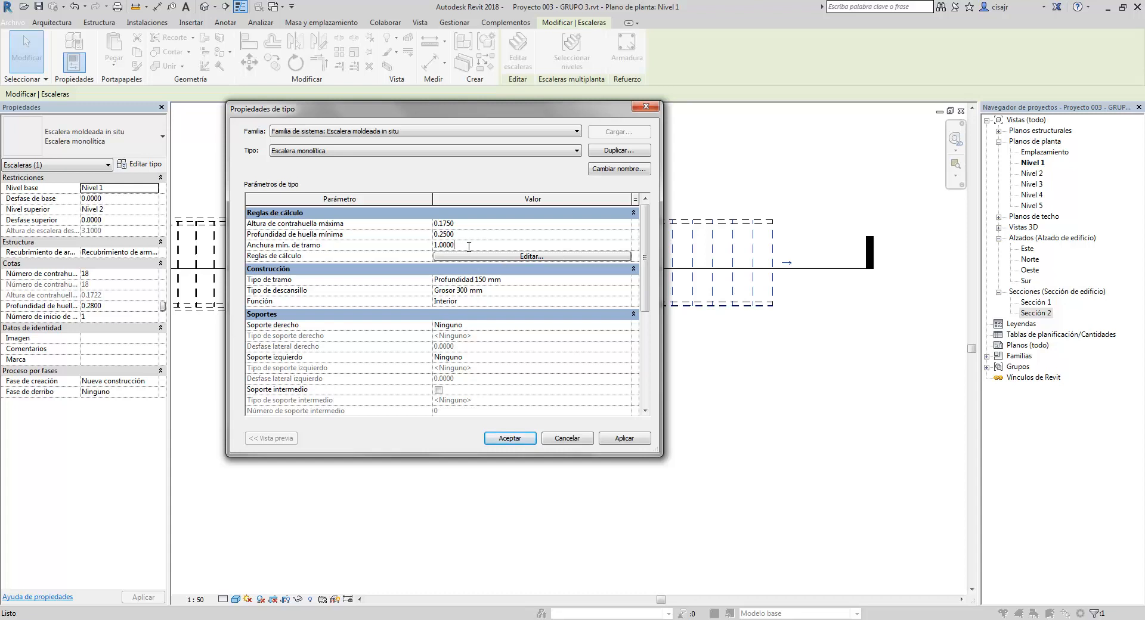
# Back in Revit, set the stair type's minimum run width to 1.15, view its run type settings and accept the type changes.
pyautogui.doubleClick(469, 247)
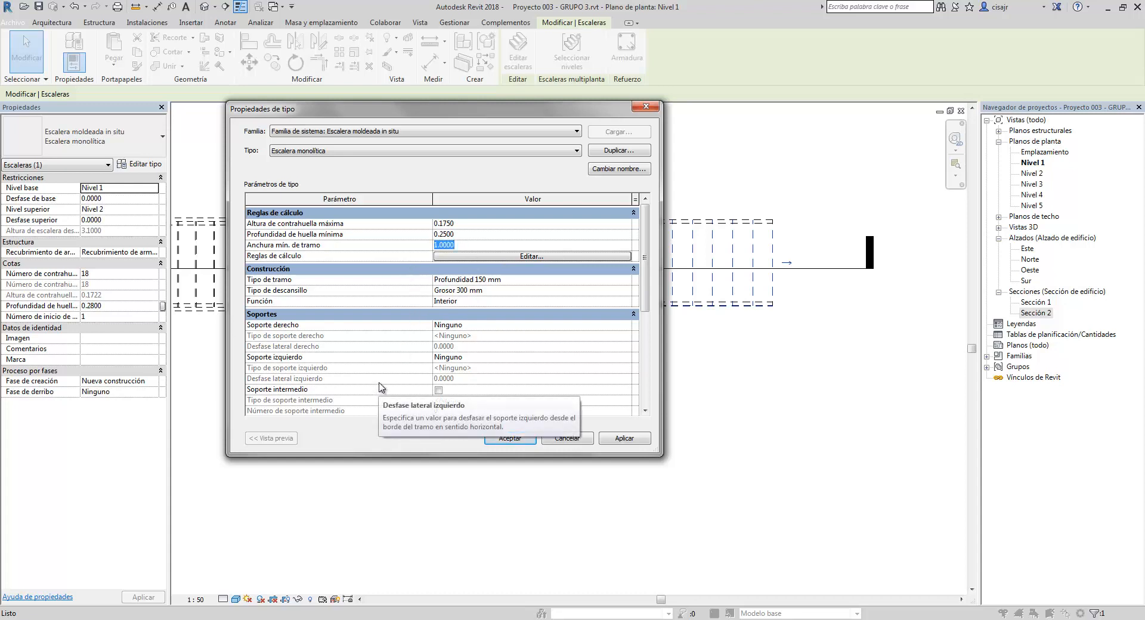
pyautogui.write('1.15')
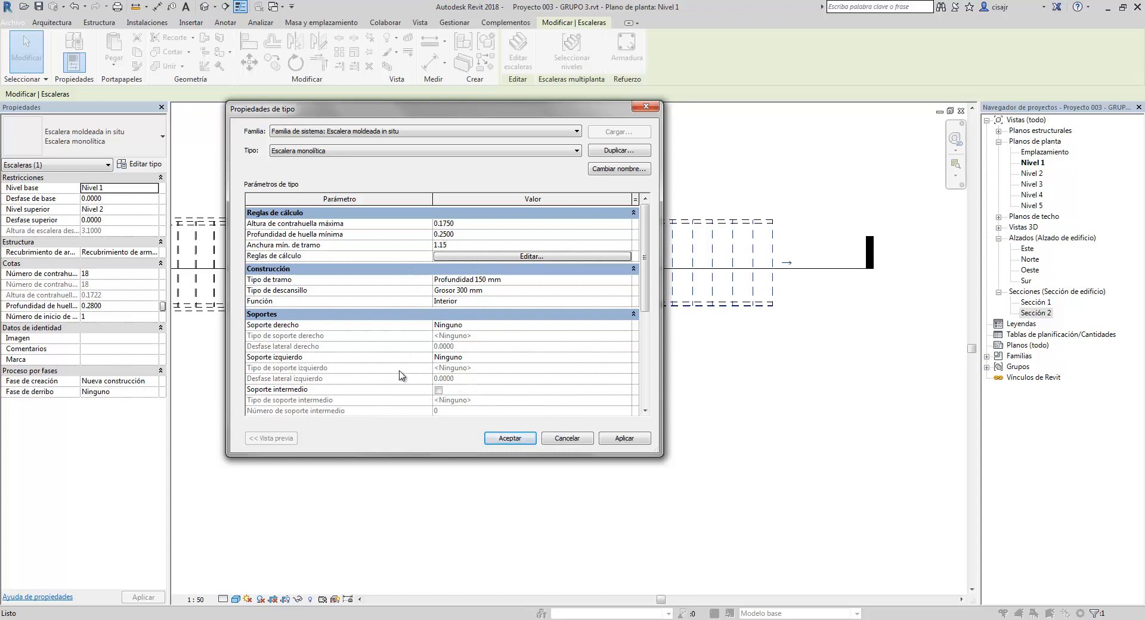
pyautogui.click(527, 280)
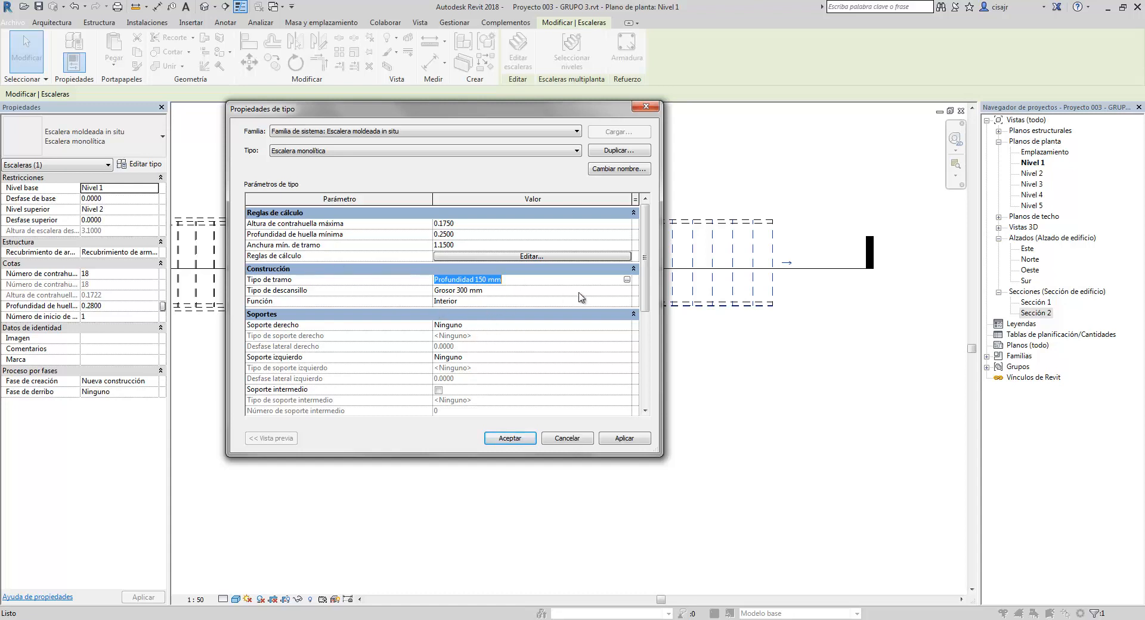
pyautogui.click(627, 280)
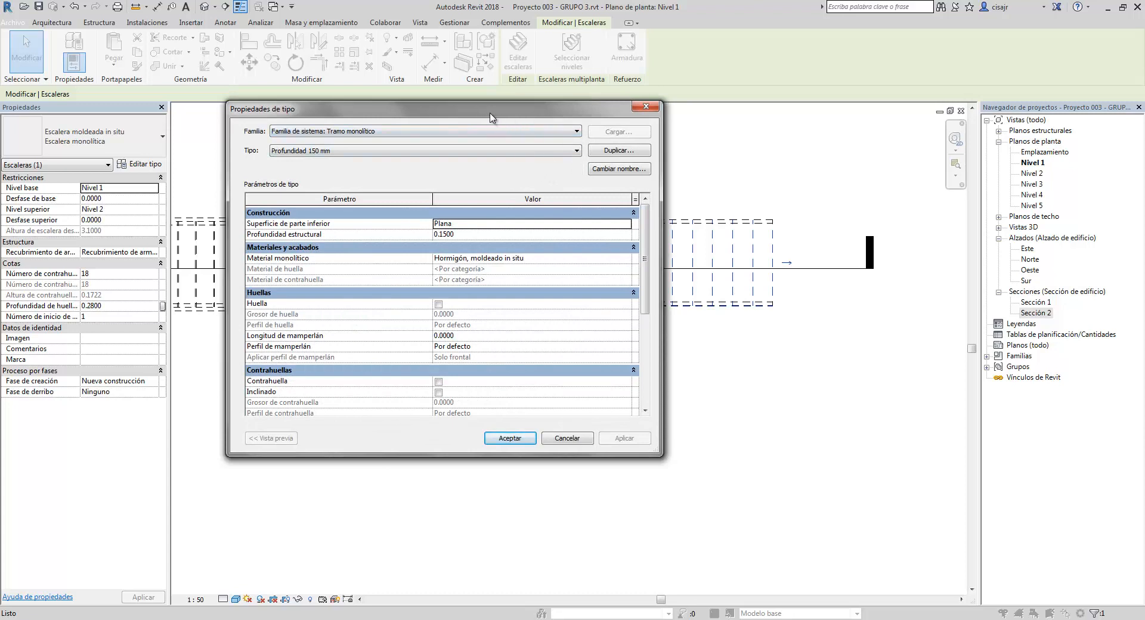
pyautogui.click(644, 108)
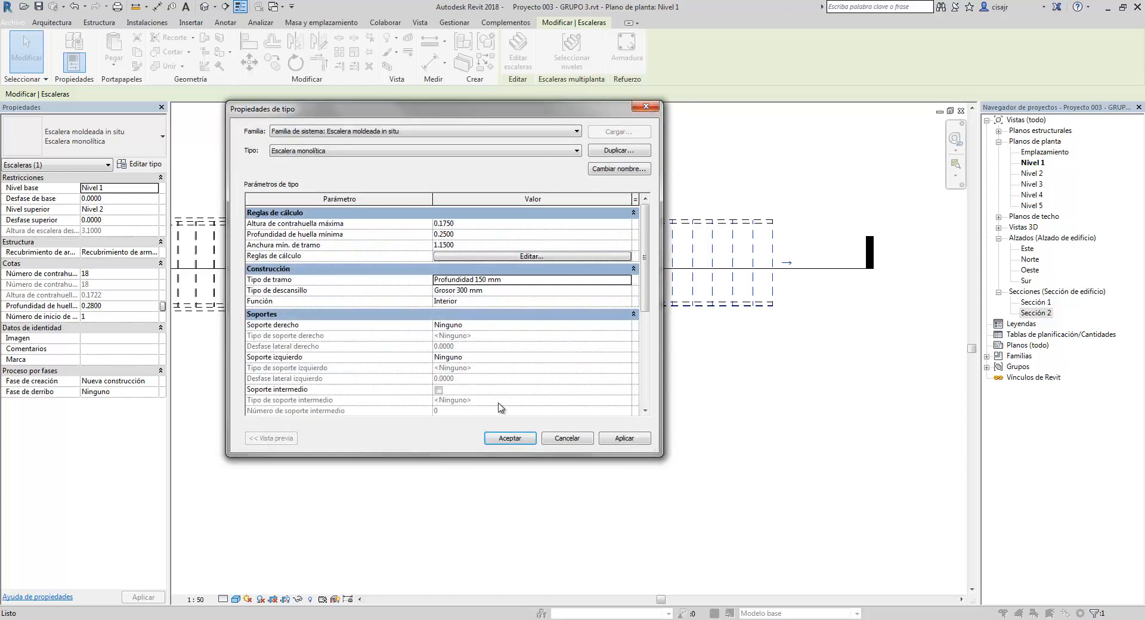
pyautogui.click(626, 442)
pyautogui.click(510, 438)
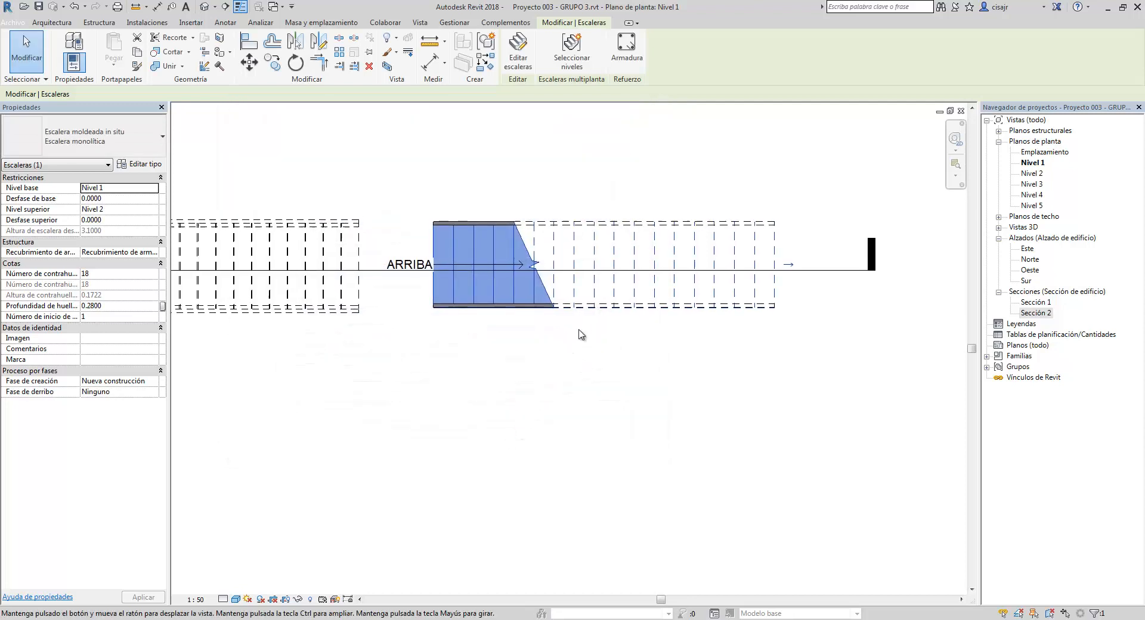
# Deselect the stair, open Sección 2 and examine the monolithic stair's concrete profile up close.
pyautogui.click(672, 371)
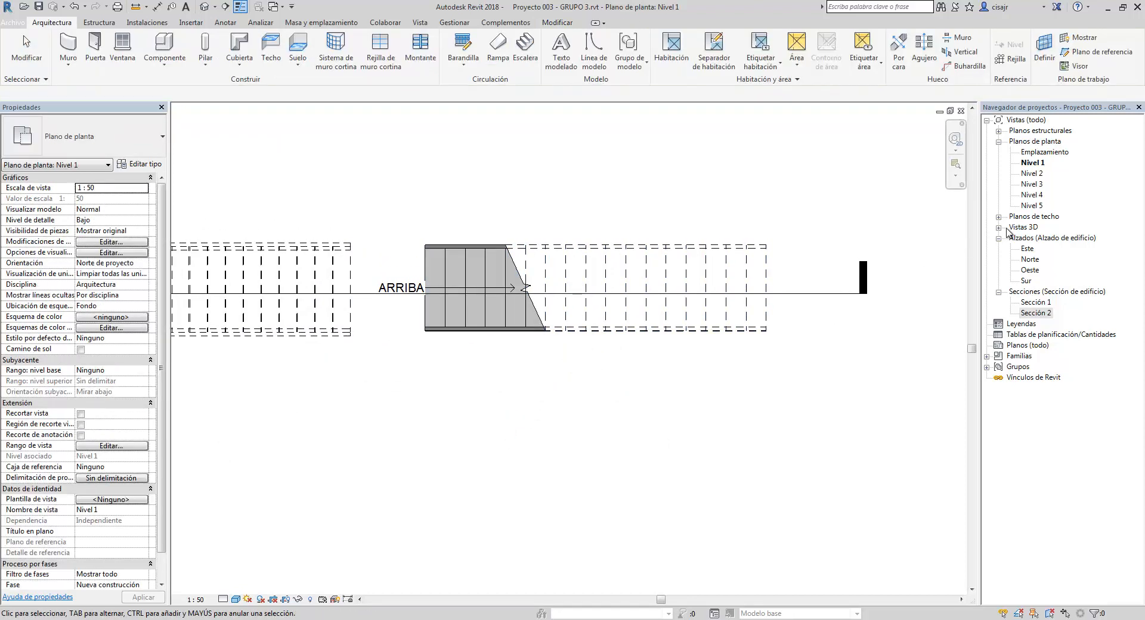
pyautogui.click(1037, 313)
pyautogui.doubleClick(1037, 313)
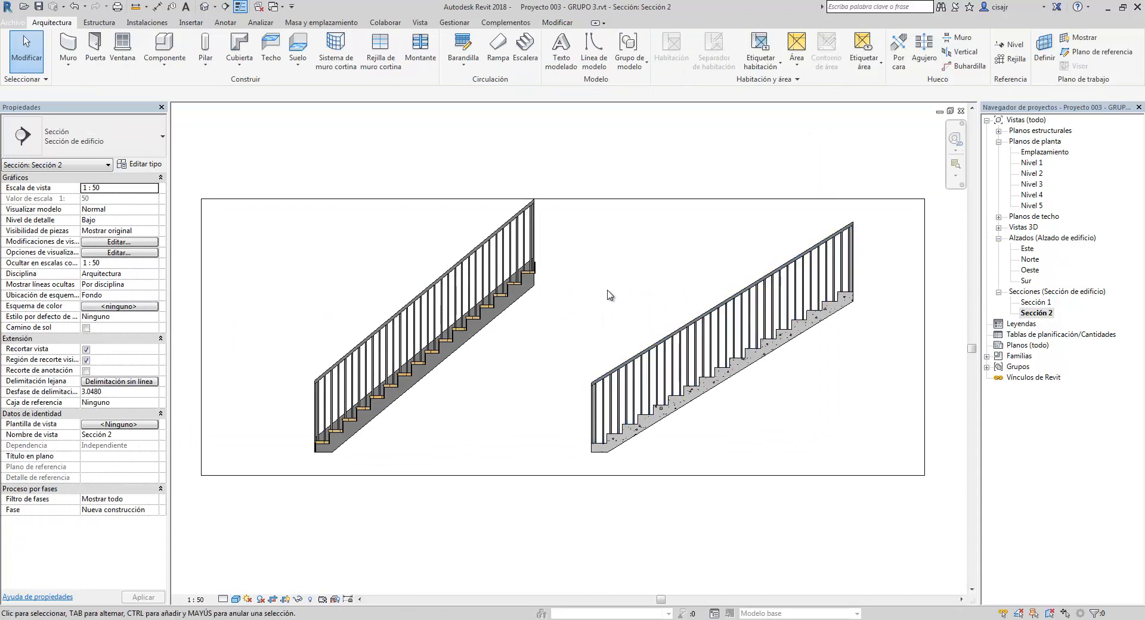
pyautogui.scroll(5, 608, 275)
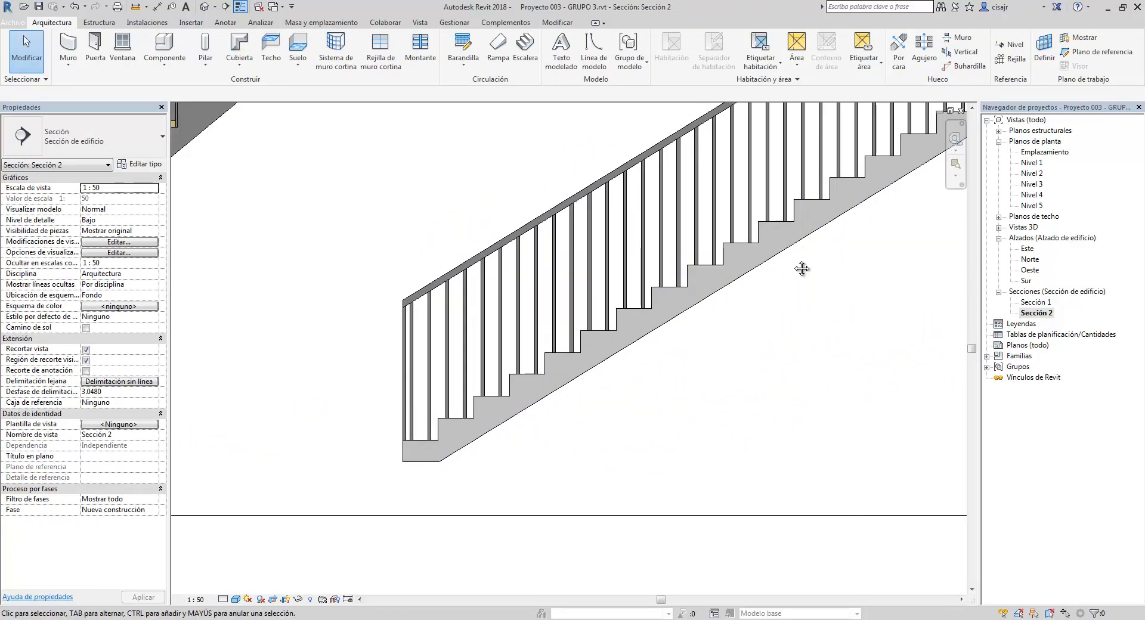
pyautogui.scroll(-3, 736, 347)
pyautogui.scroll(3, 793, 384)
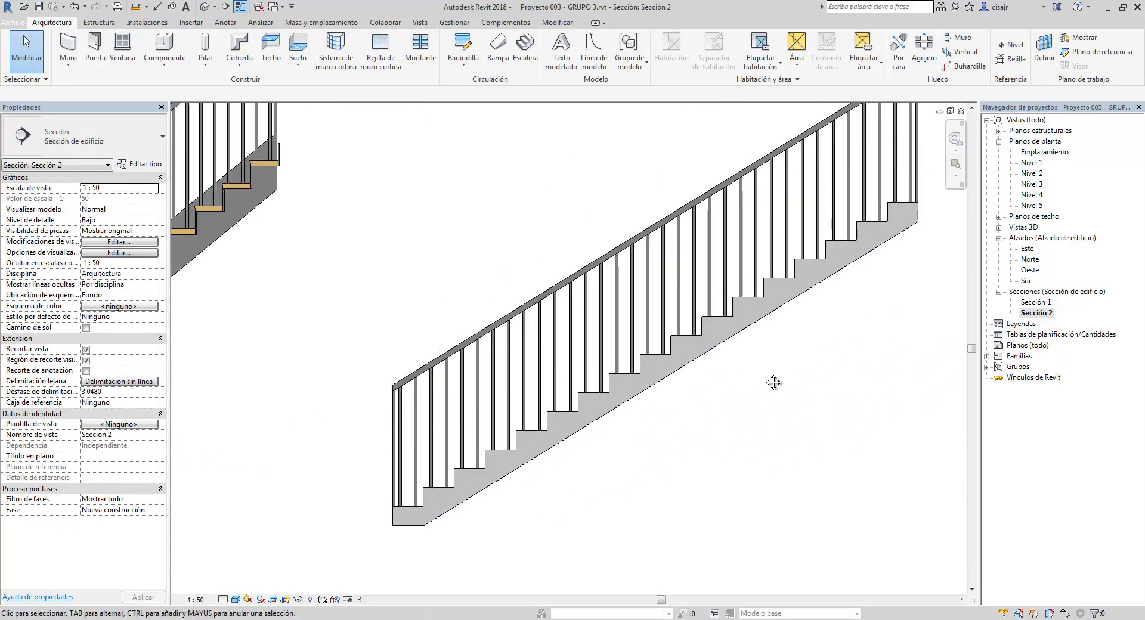
pyautogui.moveTo(784, 371); pyautogui.dragTo(793, 373, button='middle')
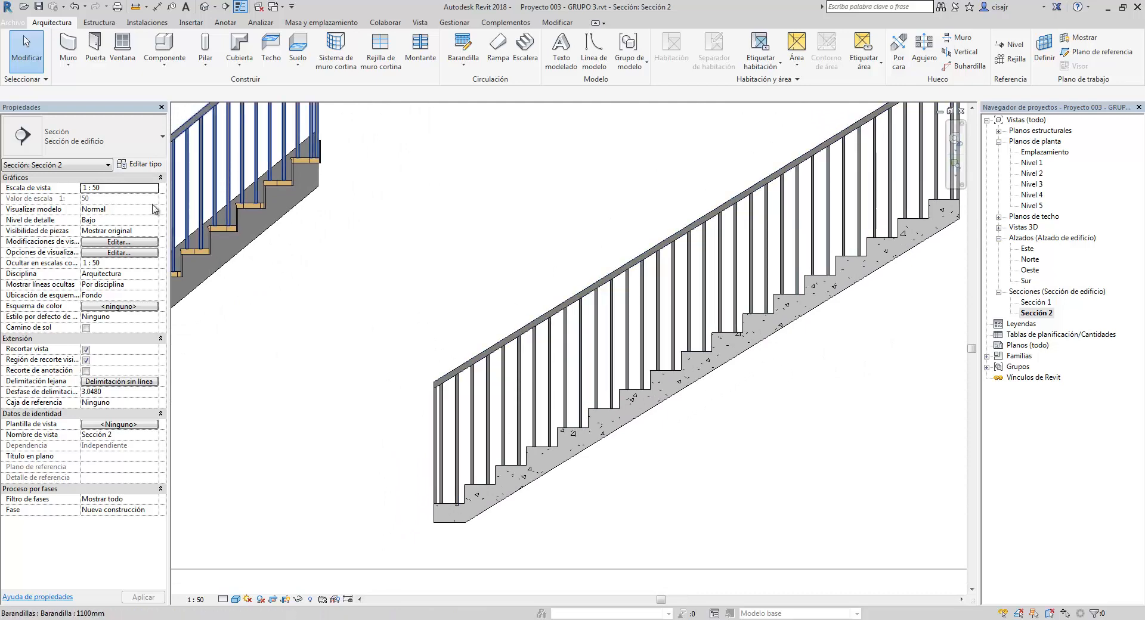
# Select the monolithic stair in Sección 2 and open the settings of its Profundidad 150 mm run type beside the section.
pyautogui.click(559, 478)
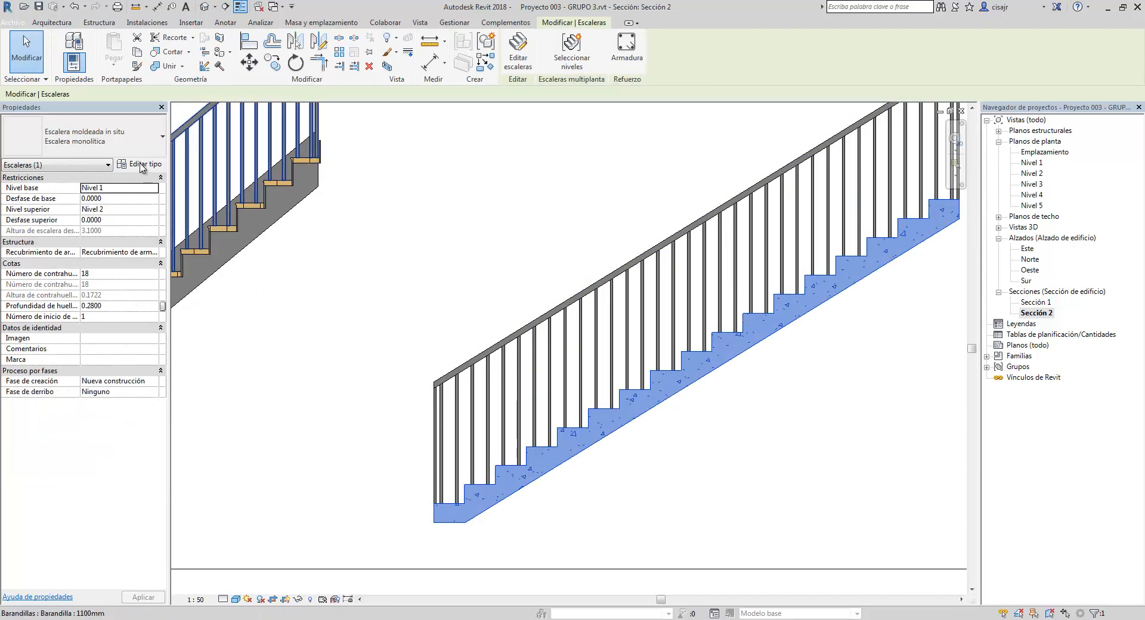
pyautogui.click(139, 163)
pyautogui.moveTo(495, 117); pyautogui.dragTo(295, 107)
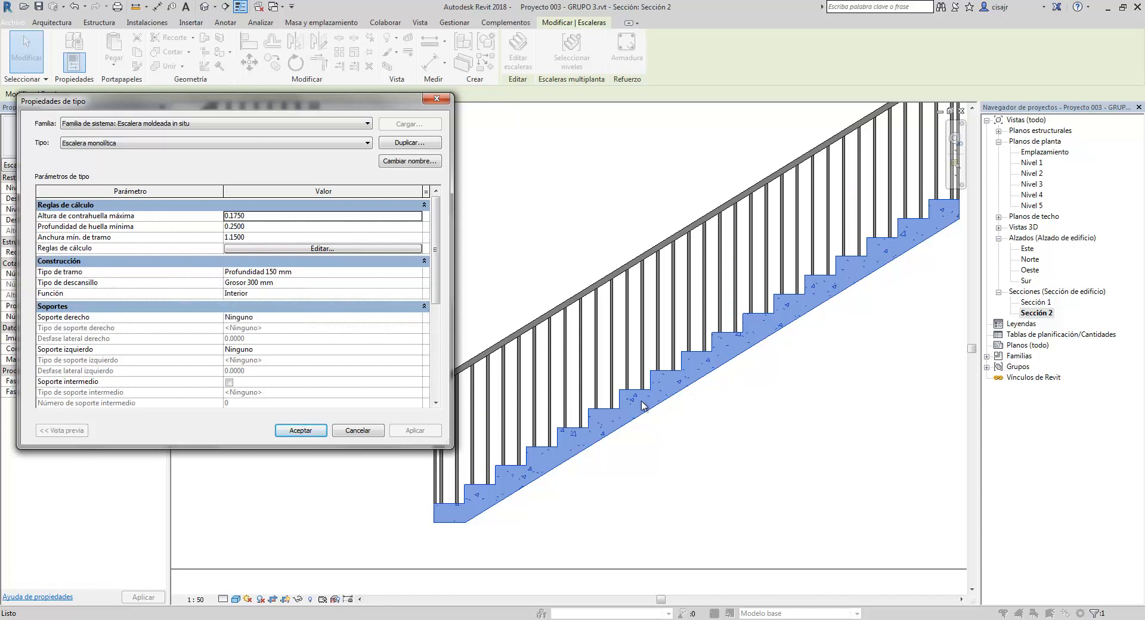
pyautogui.click(798, 306)
pyautogui.click(409, 272)
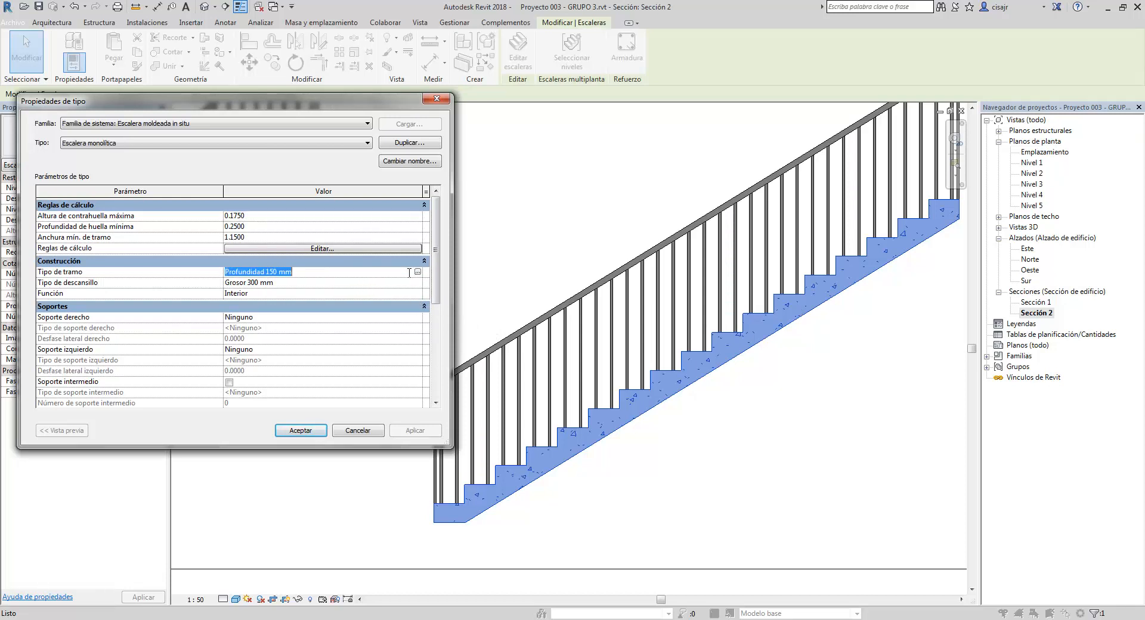
pyautogui.click(417, 272)
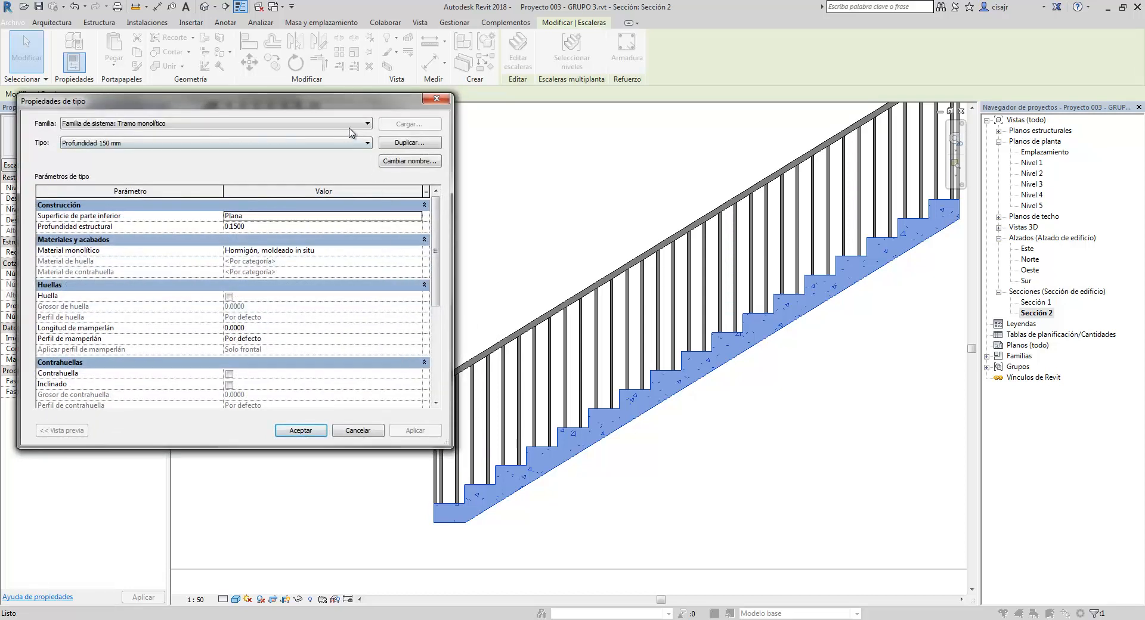
pyautogui.moveTo(343, 109)
pyautogui.mouseDown()
pyautogui.moveTo(428, 169)
pyautogui.moveTo(602, 203)
pyautogui.moveTo(351, 126)
pyautogui.moveTo(345, 106)
pyautogui.mouseUp()
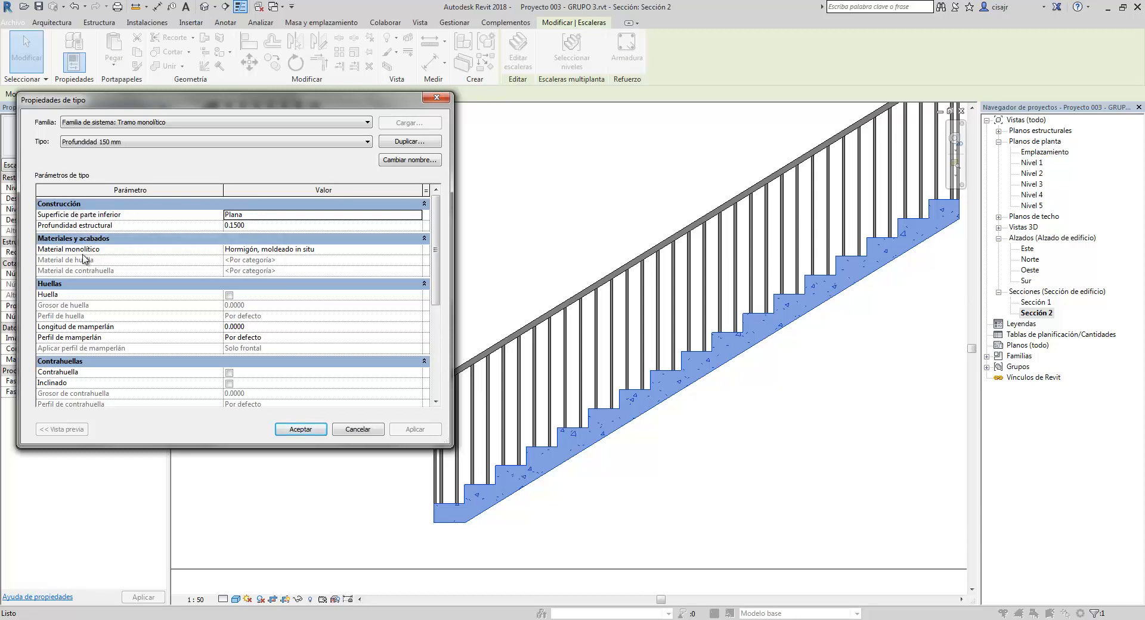
# Set the run type's underside surface (Superficie de parte inferior) to Escalonada and apply it to the stair.
pyautogui.click(418, 215)
pyautogui.click(417, 215)
pyautogui.click(419, 216)
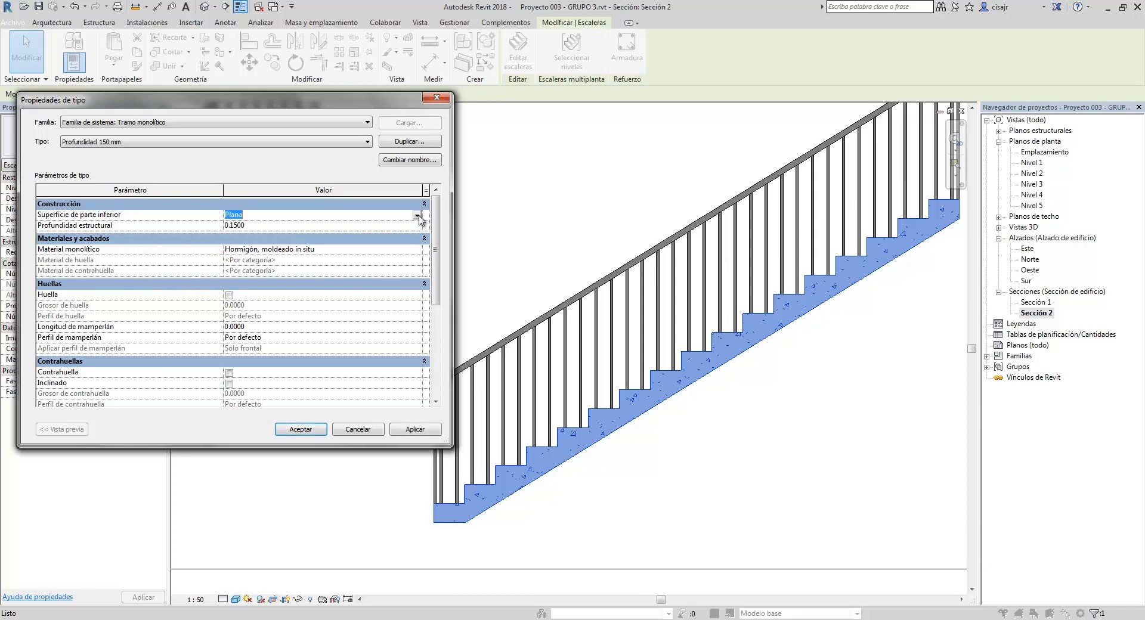
pyautogui.click(420, 216)
pyautogui.click(419, 216)
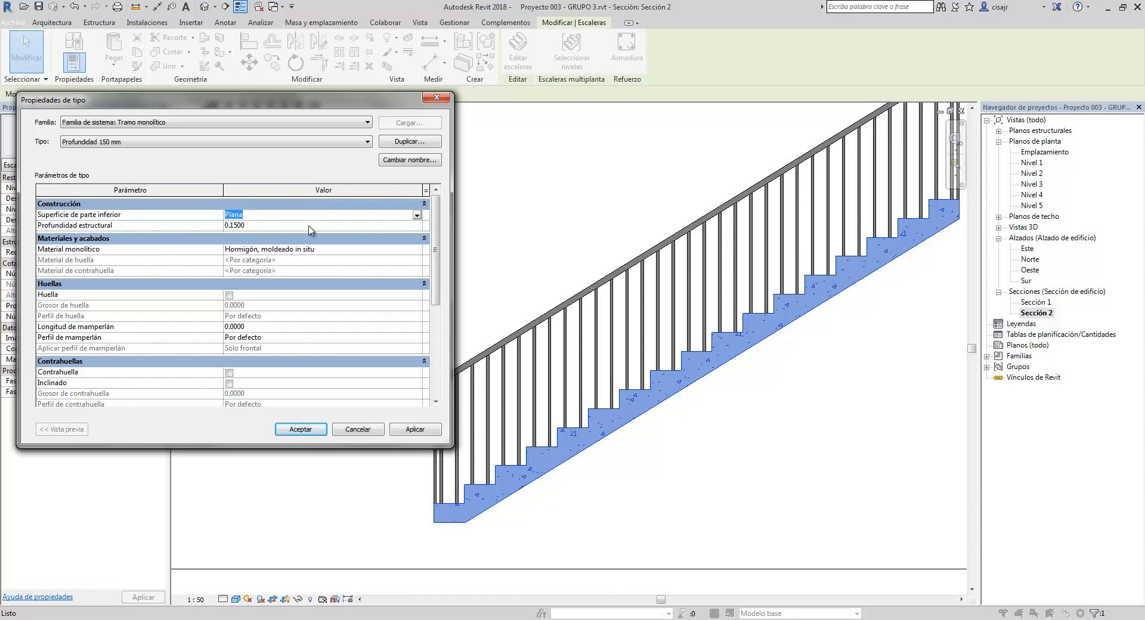
pyautogui.click(417, 215)
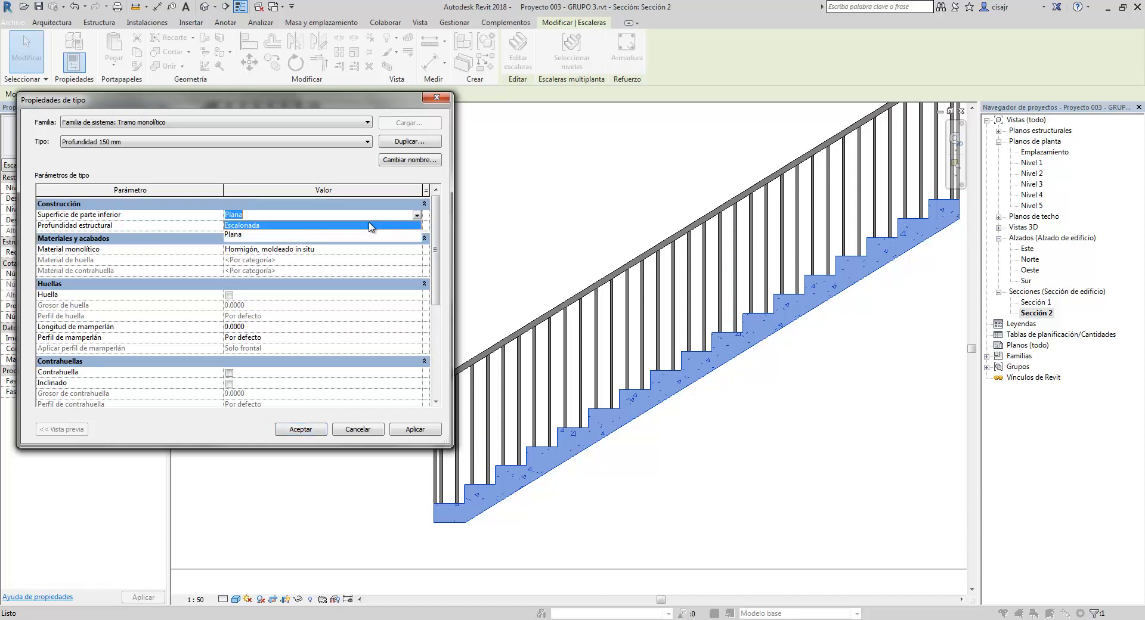
pyautogui.click(367, 226)
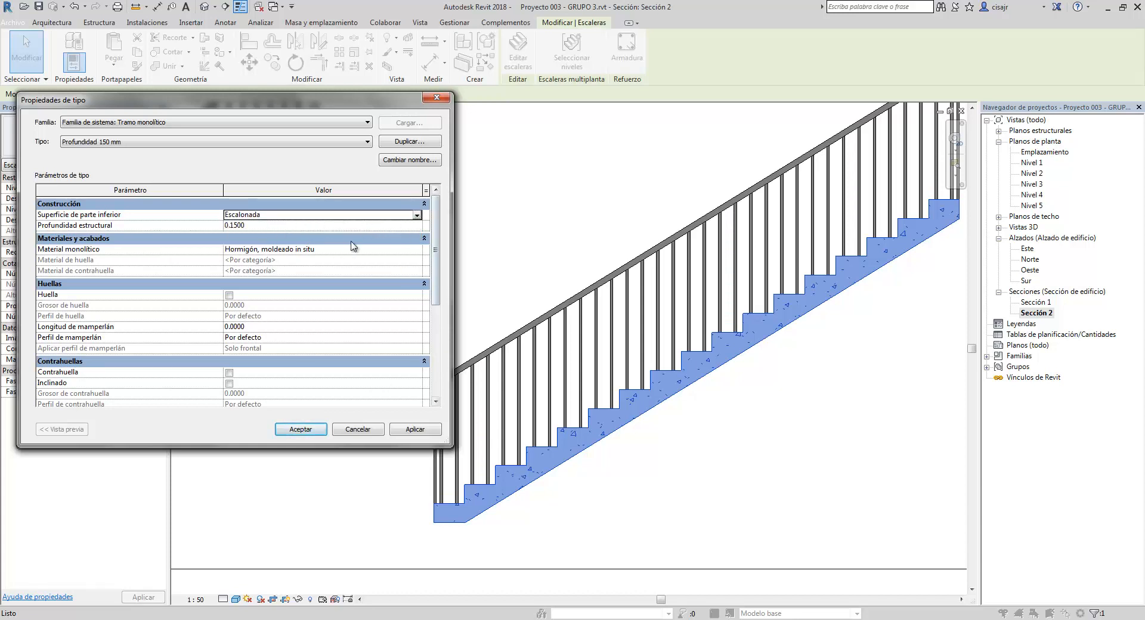
pyautogui.click(393, 430)
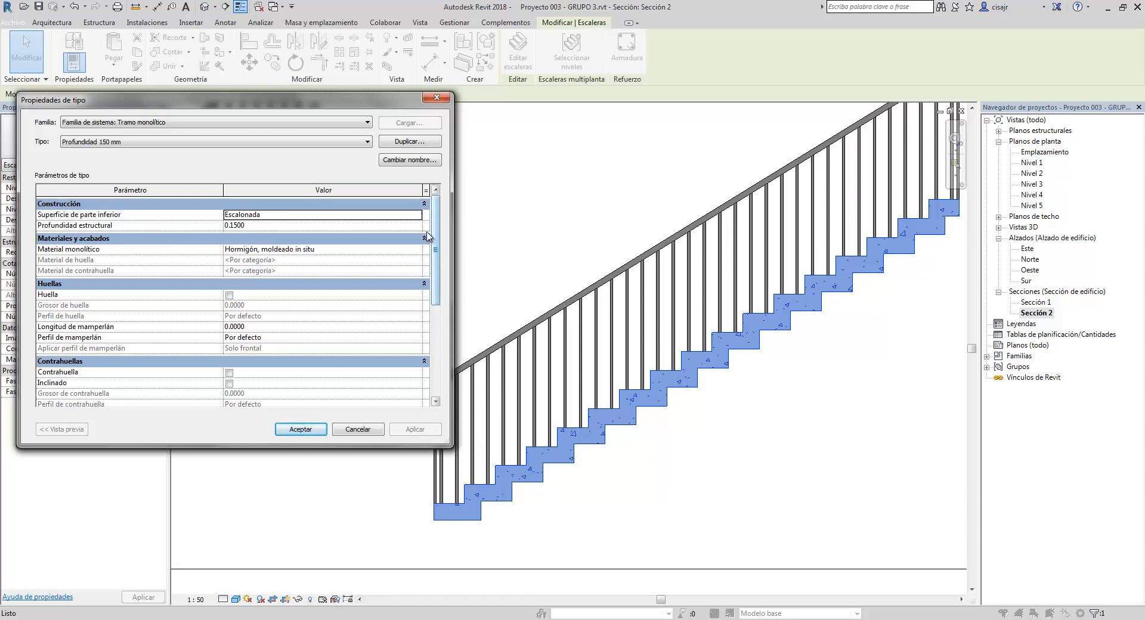
# Return the run's underside surface to Plana and apply the change.
pyautogui.click(417, 215)
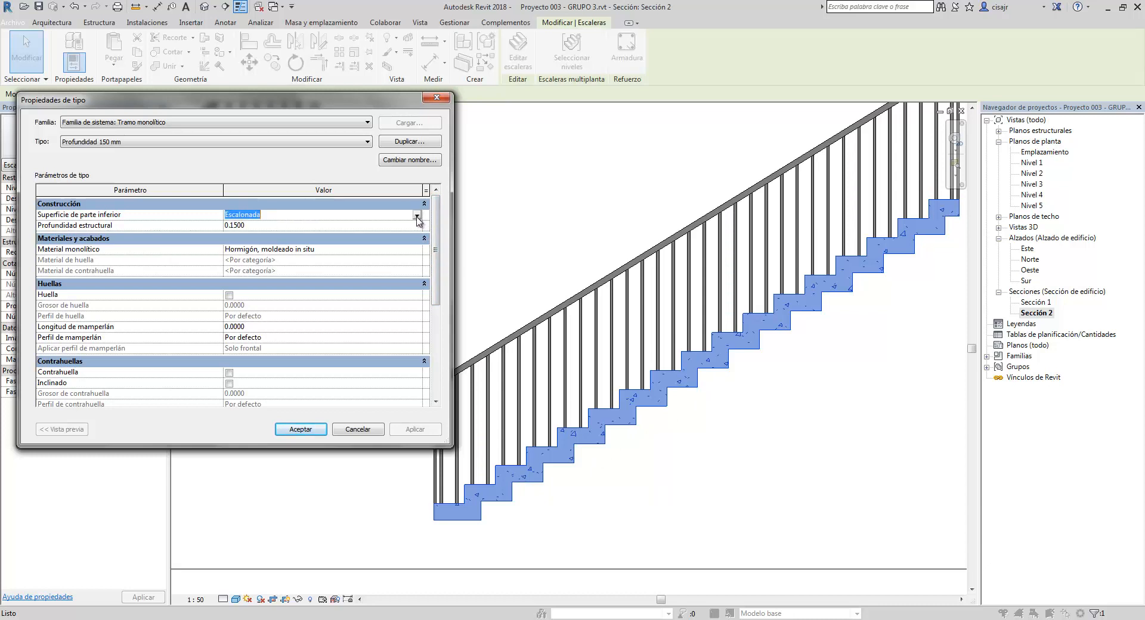
pyautogui.click(309, 238)
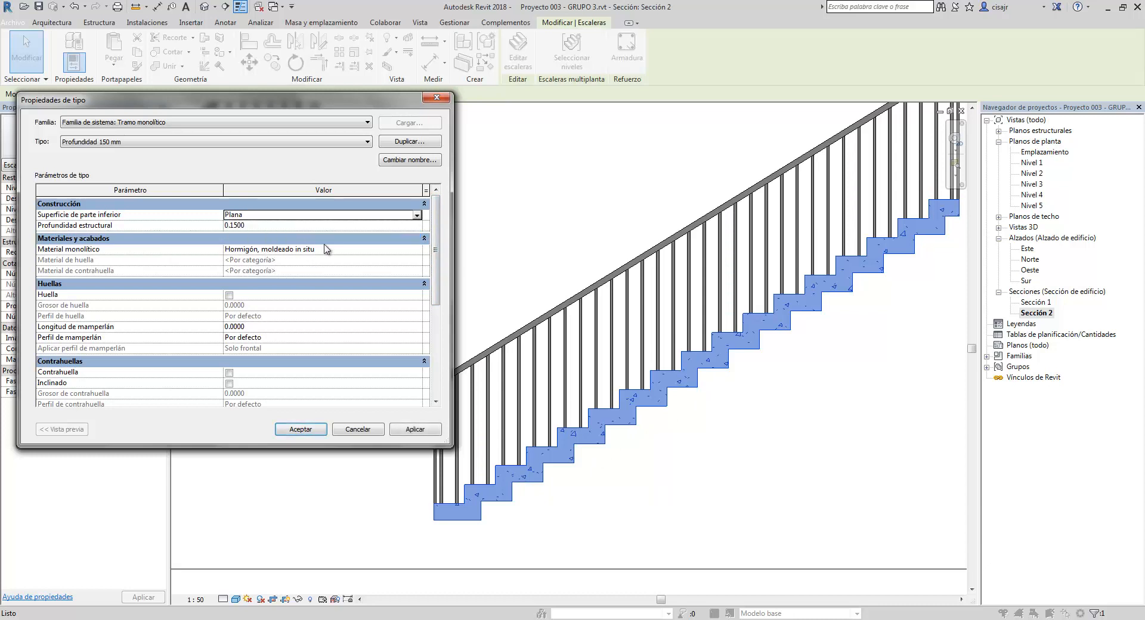
pyautogui.click(415, 430)
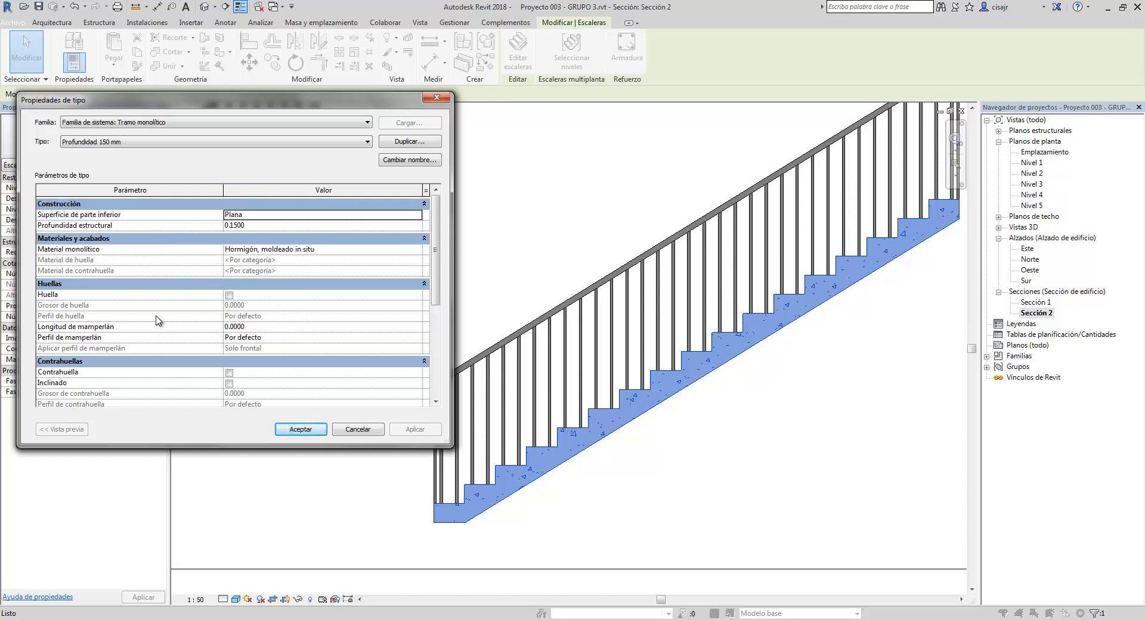
pyautogui.click(417, 216)
pyautogui.click(417, 216)
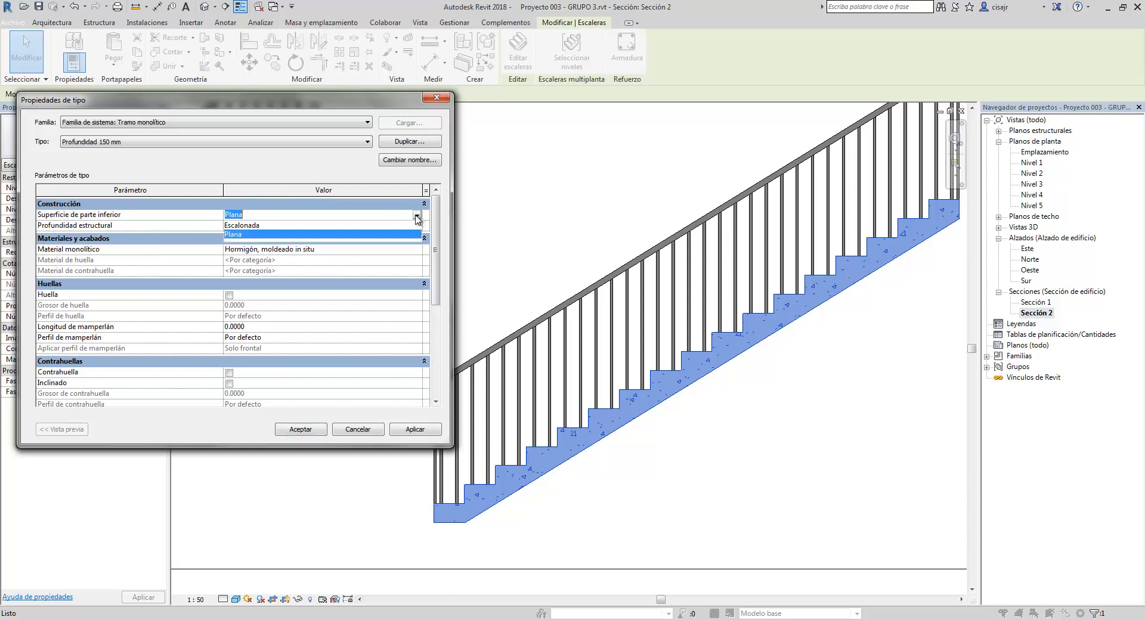
pyautogui.click(421, 222)
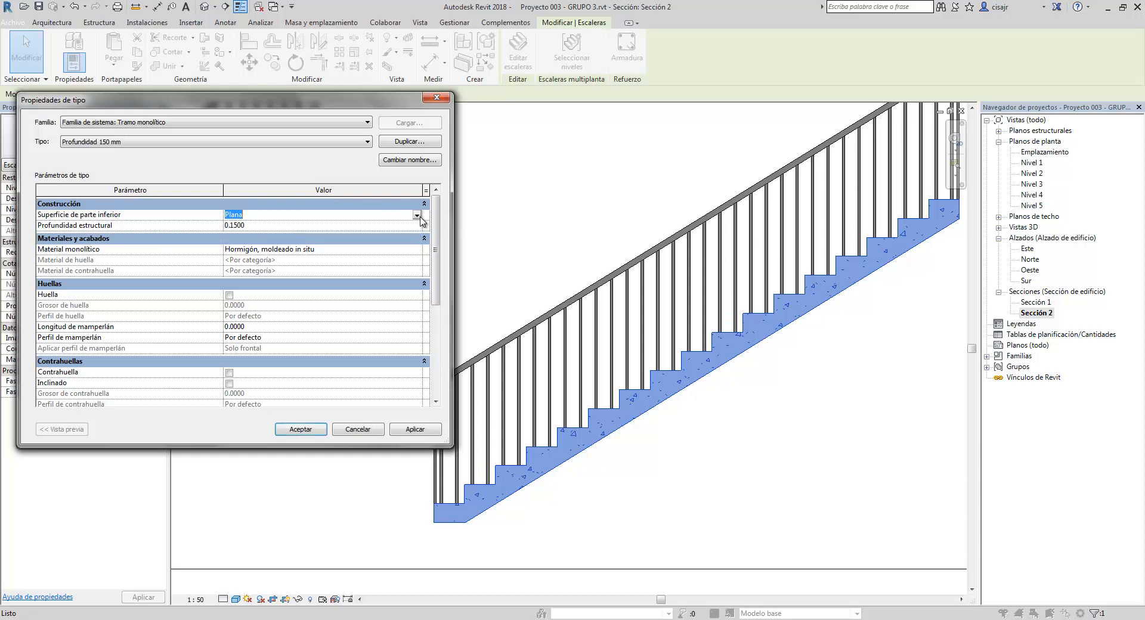
# Set the run type's structural depth (Profundidad estructural) to 0.3 and apply it to the stair.
pyautogui.click(256, 224)
pyautogui.click(268, 228)
pyautogui.moveTo(262, 227); pyautogui.dragTo(217, 228)
pyautogui.click(254, 227)
pyautogui.click(254, 228)
pyautogui.click(256, 223)
pyautogui.moveTo(256, 224); pyautogui.dragTo(212, 230)
pyautogui.write('0.3')
pyautogui.click(415, 430)
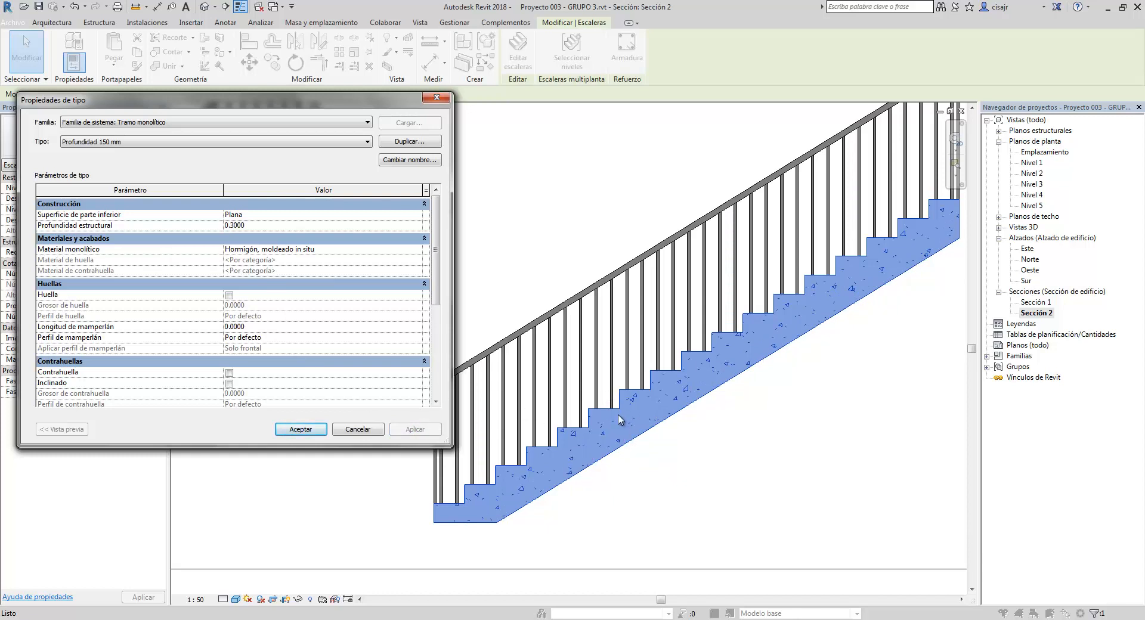
# Set the run type's structural depth to 0.15 and apply the change.
pyautogui.click(281, 228)
pyautogui.write('.2')
pyautogui.click(427, 431)
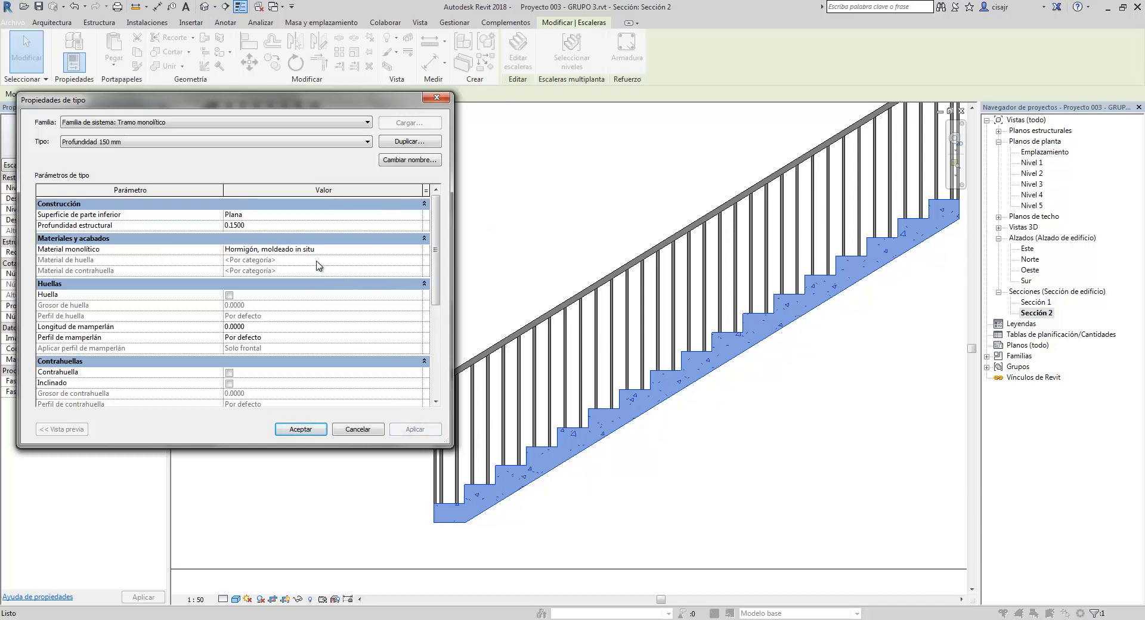
# Open the material definition of the run type's Material monolítico, Hormigón, moldeado in situ, to examine its graphics and cut pattern.
pyautogui.click(293, 227)
pyautogui.click(293, 227)
pyautogui.click(417, 250)
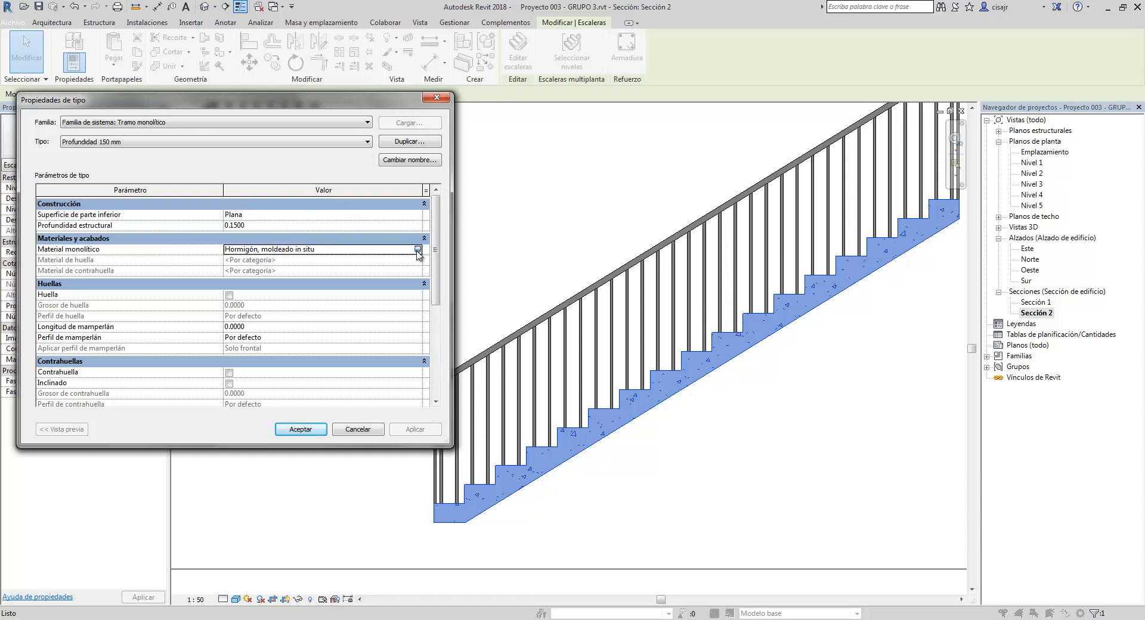
pyautogui.click(418, 250)
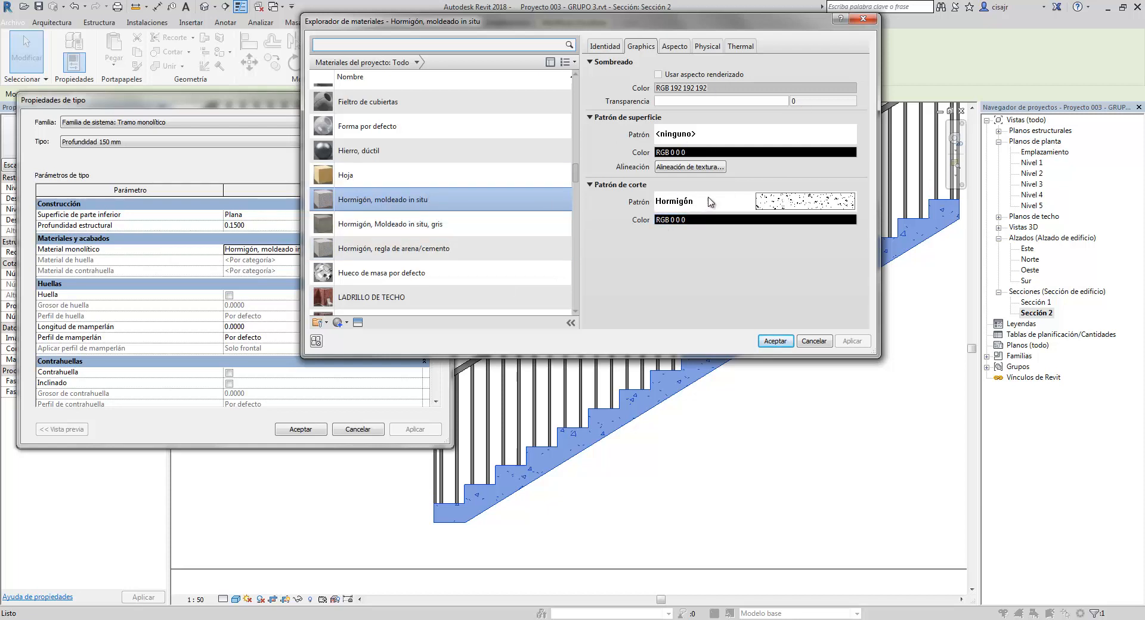
# Close the material browser and return to the type properties of the monolithic run.
pyautogui.click(864, 20)
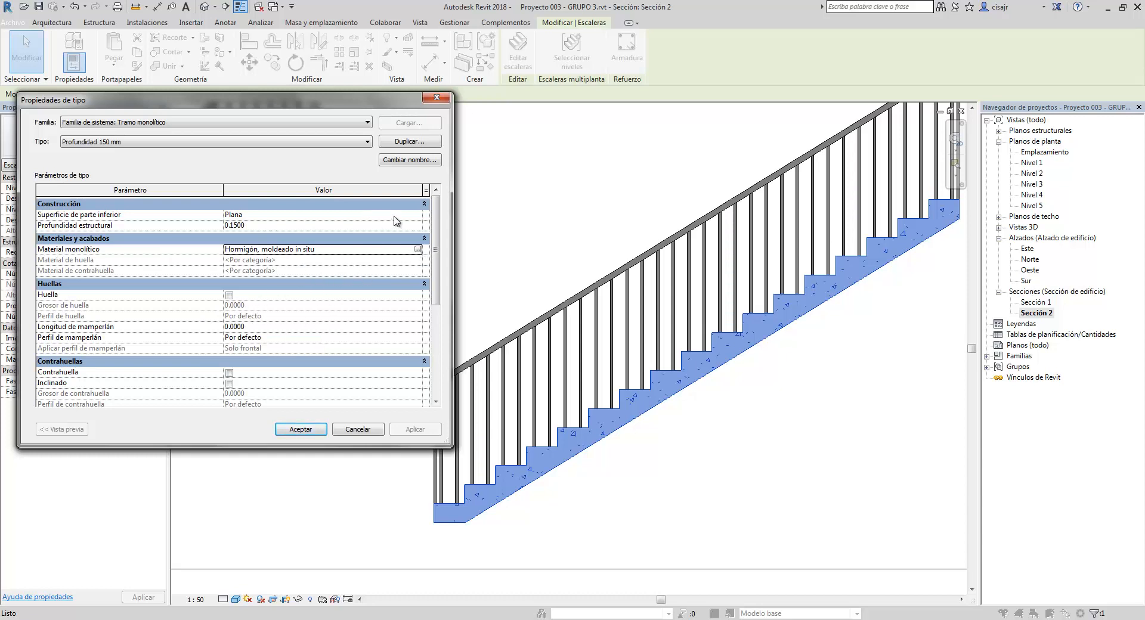
pyautogui.click(413, 215)
pyautogui.click(302, 326)
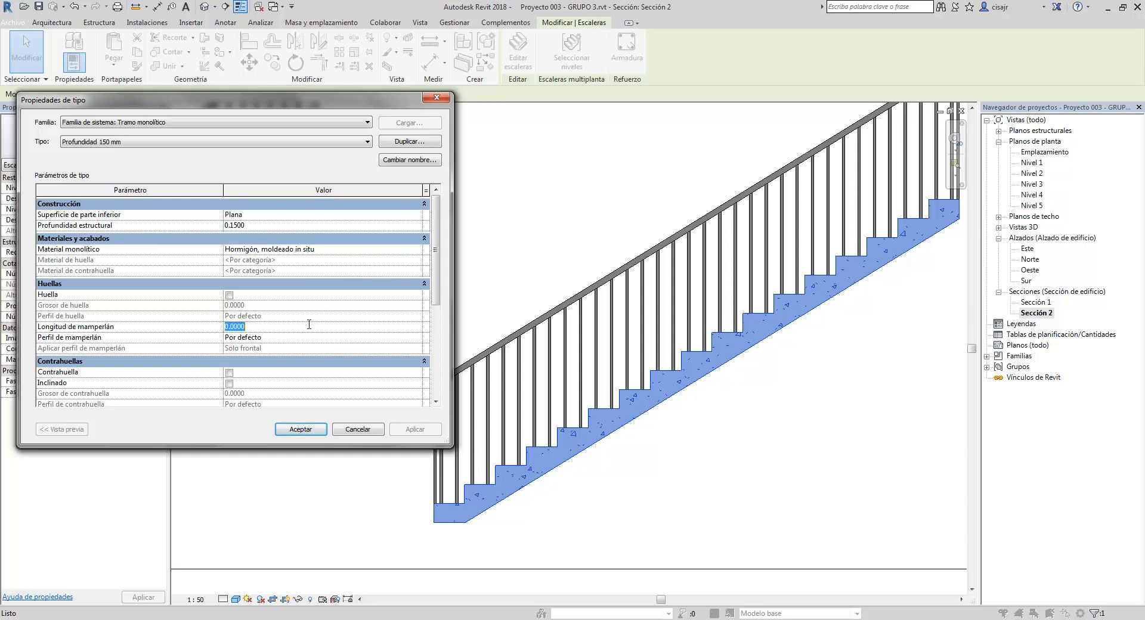
pyautogui.click(309, 324)
pyautogui.scroll(-1, 442, 280)
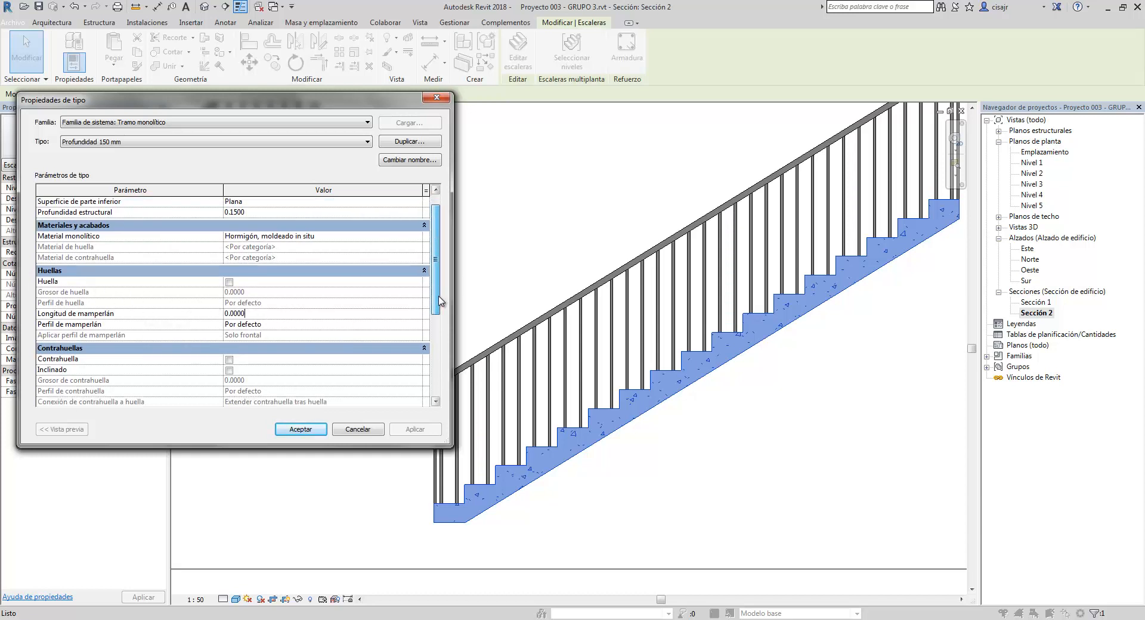
# Try out treads 0.0500 thick on the monolithic run type, applying them and turning them off again.
pyautogui.click(229, 272)
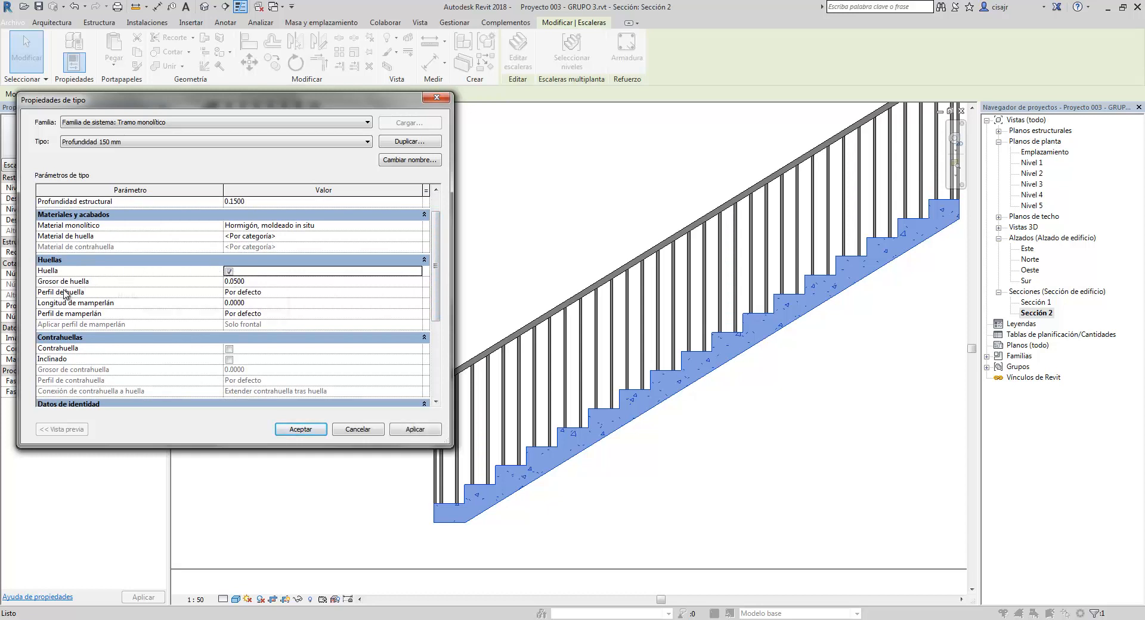
pyautogui.click(333, 281)
pyautogui.click(397, 283)
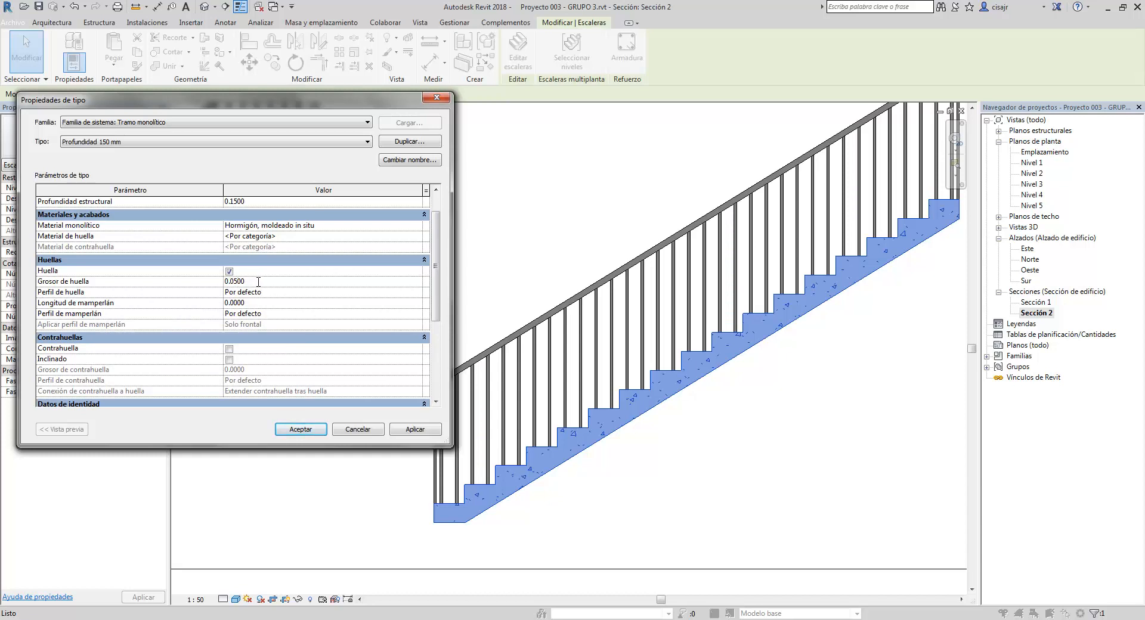
pyautogui.click(414, 430)
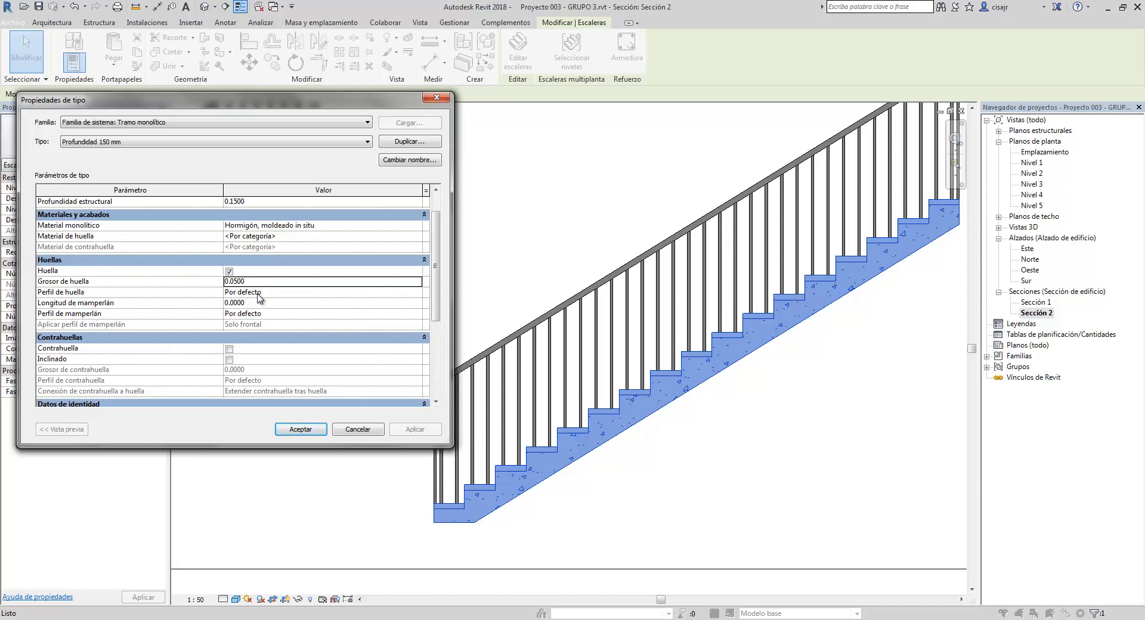
pyautogui.click(229, 272)
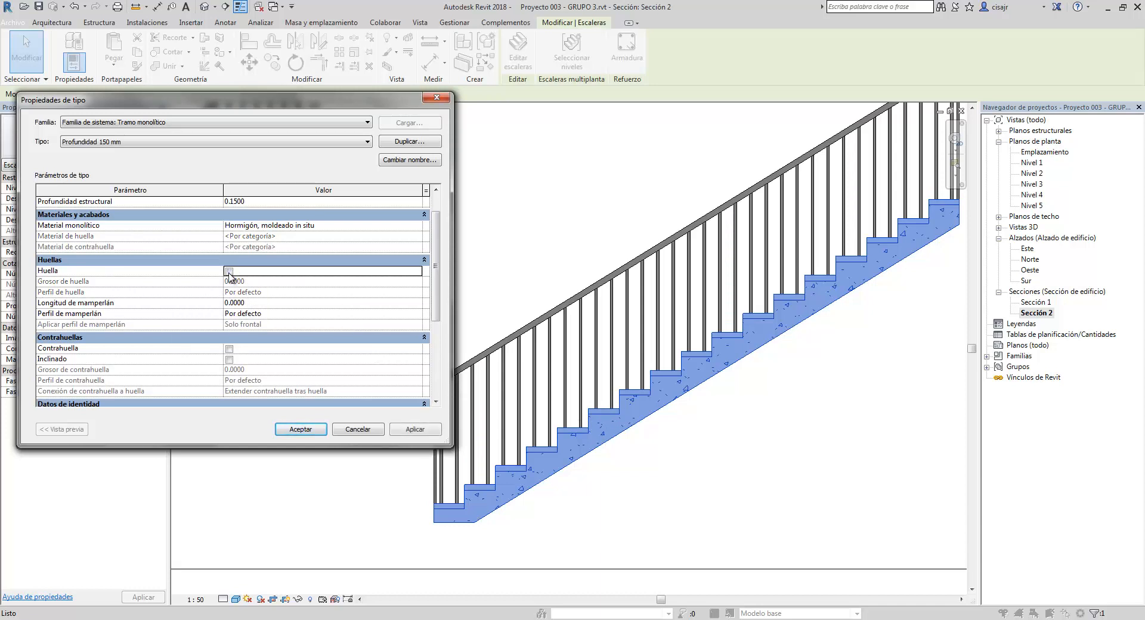
pyautogui.click(420, 432)
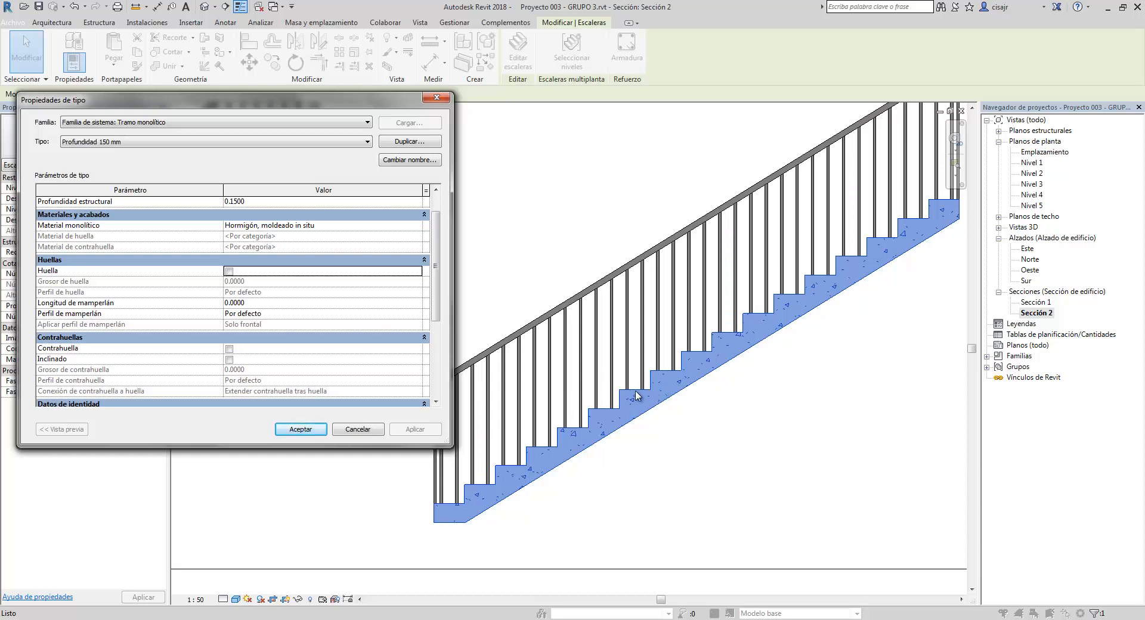
# Enable treads on the Profundidad 150 mm run type with a thickness of 0.012 and accept the stair's type settings.
pyautogui.click(230, 272)
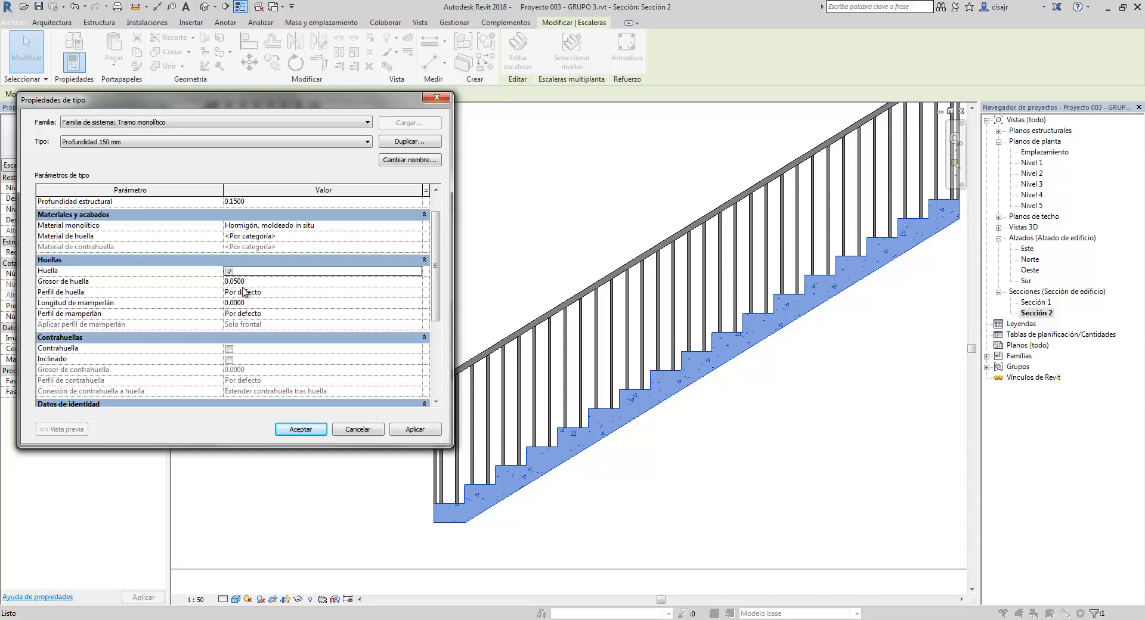
pyautogui.click(248, 283)
pyautogui.click(248, 282)
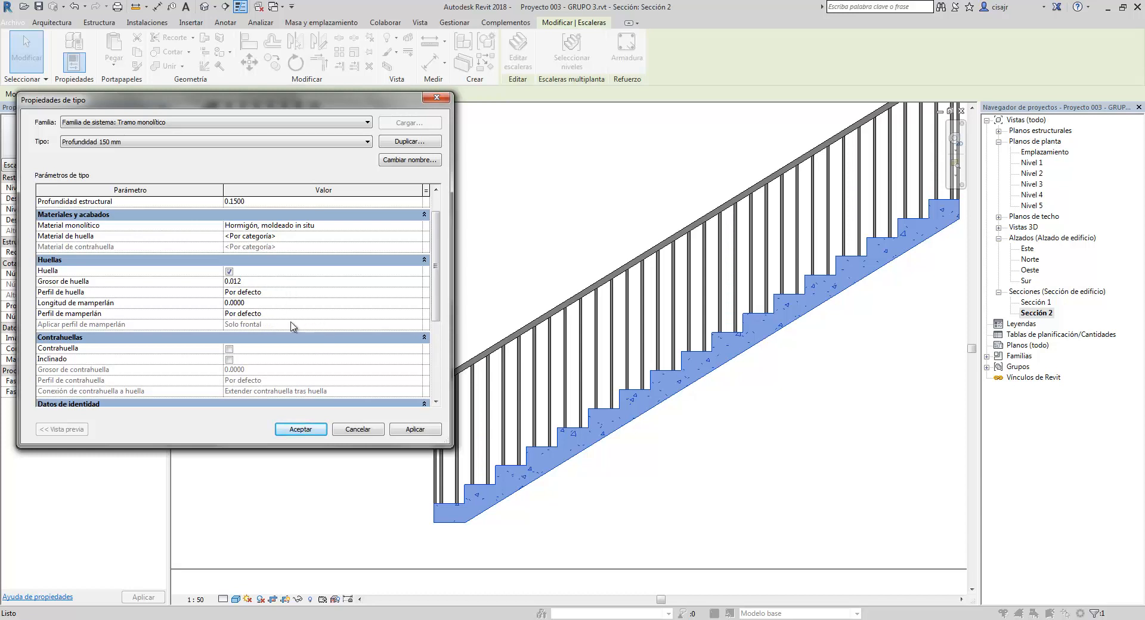
pyautogui.click(400, 429)
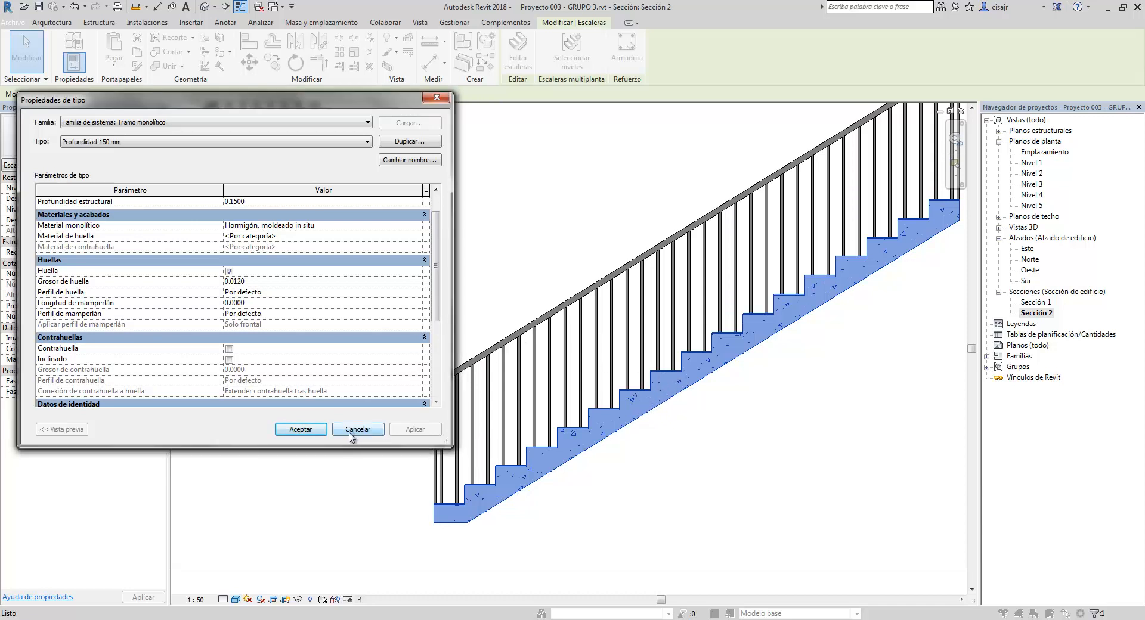
pyautogui.click(311, 434)
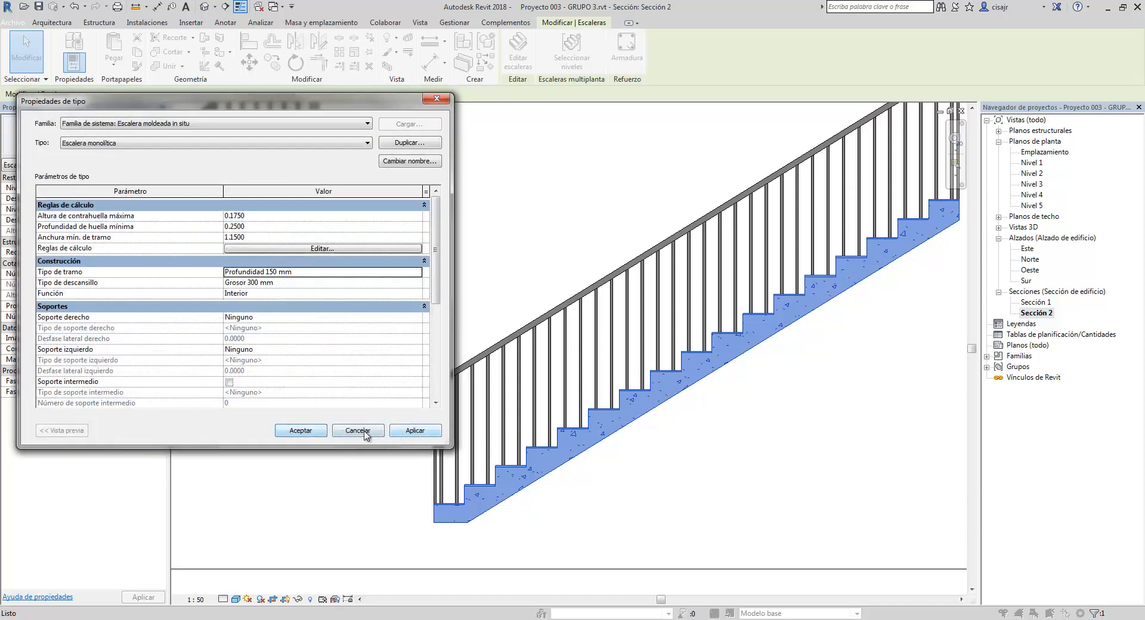
pyautogui.click(301, 431)
# Select the monolithic stair in the section and open the type properties of its Profundidad 150 mm run.
pyautogui.click(620, 477)
pyautogui.scroll(6, 616, 205)
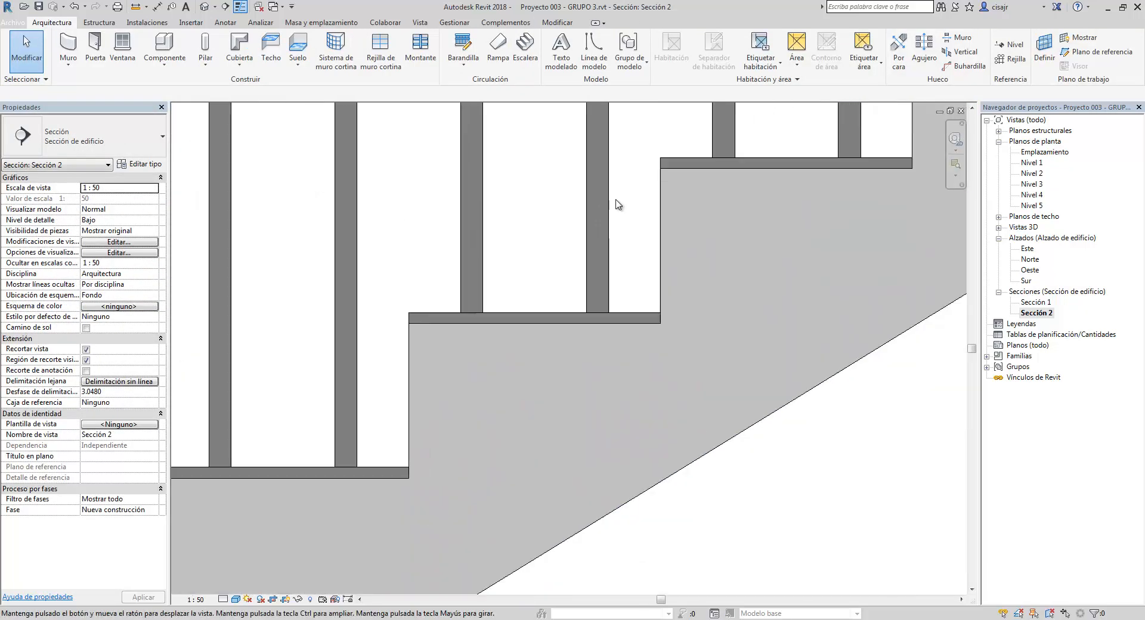
pyautogui.moveTo(649, 323)
pyautogui.mouseDown(button='middle')
pyautogui.moveTo(708, 299)
pyautogui.moveTo(762, 304)
pyautogui.mouseUp(button='middle')
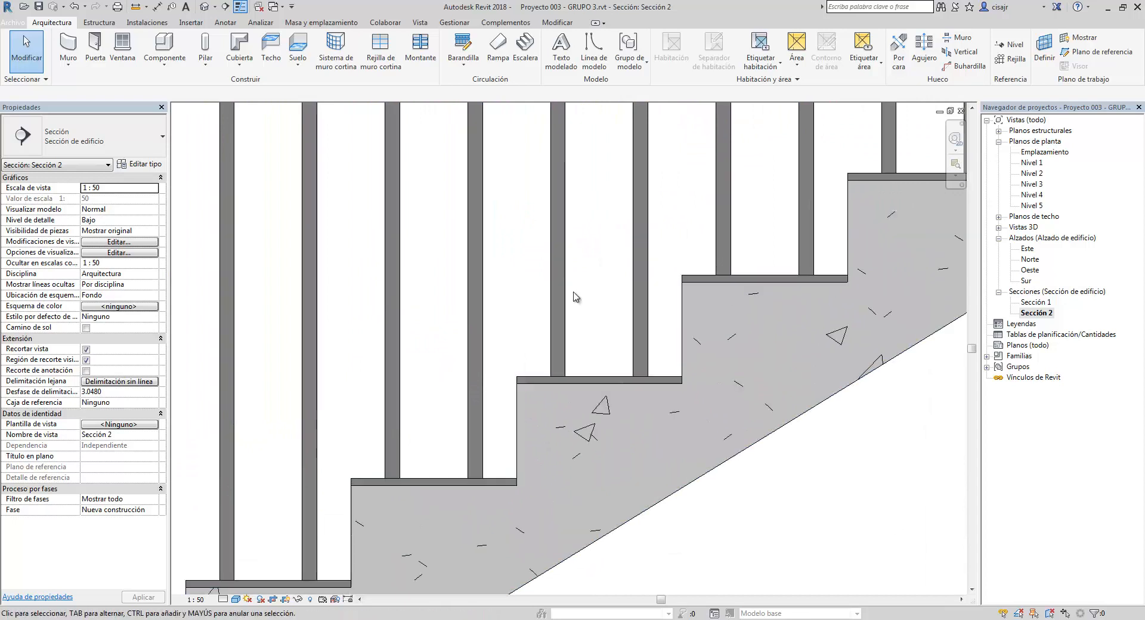
pyautogui.click(515, 433)
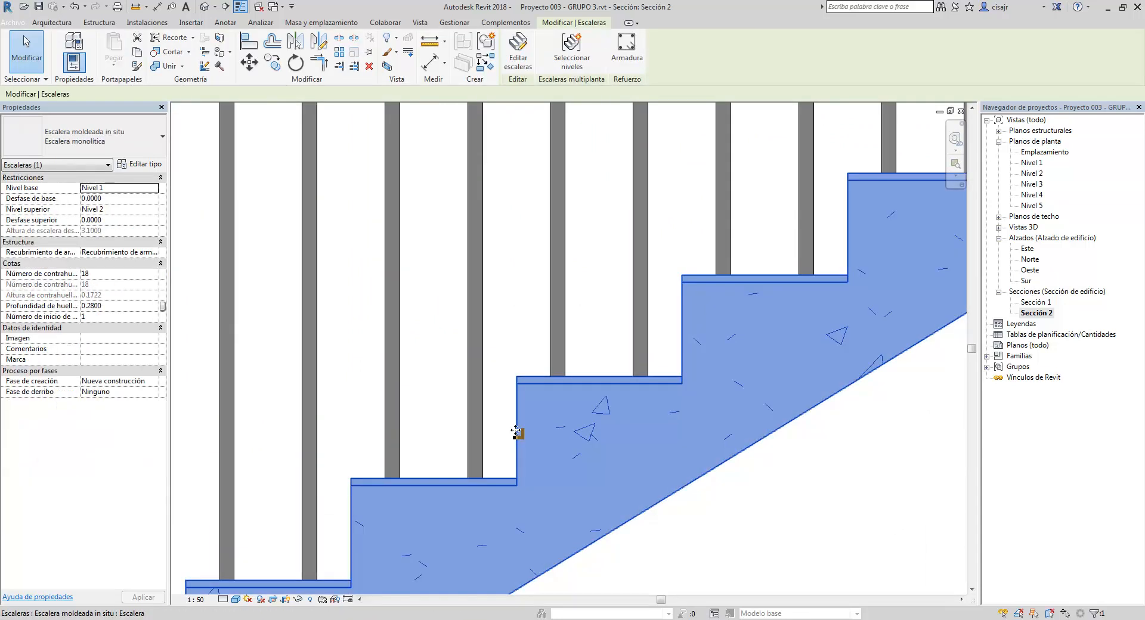
pyautogui.click(152, 170)
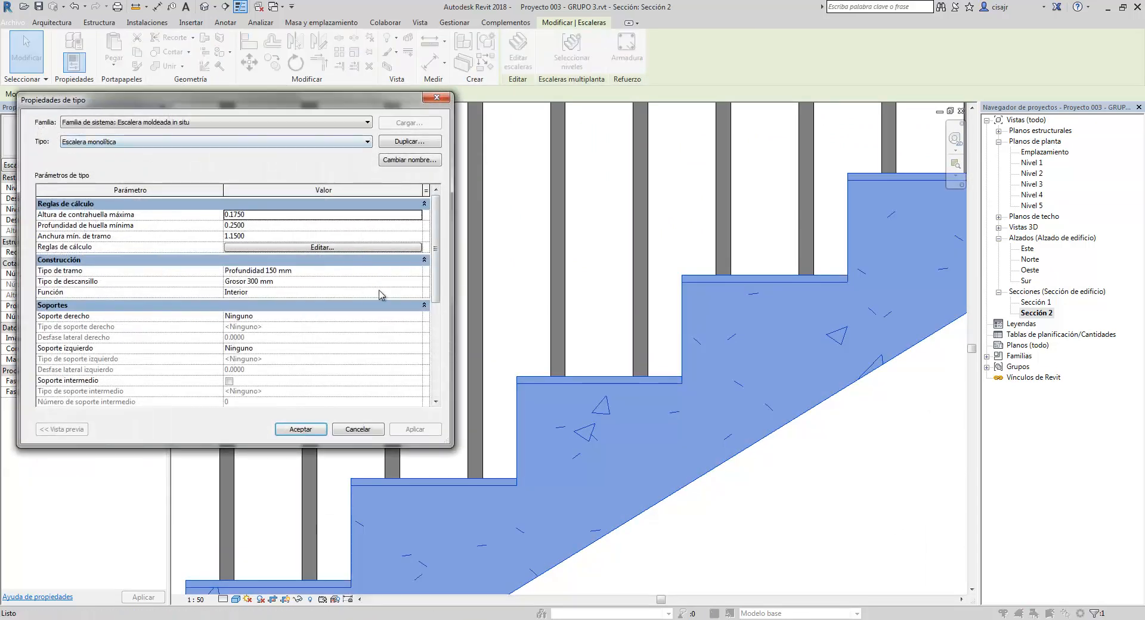
pyautogui.click(415, 274)
pyautogui.click(417, 271)
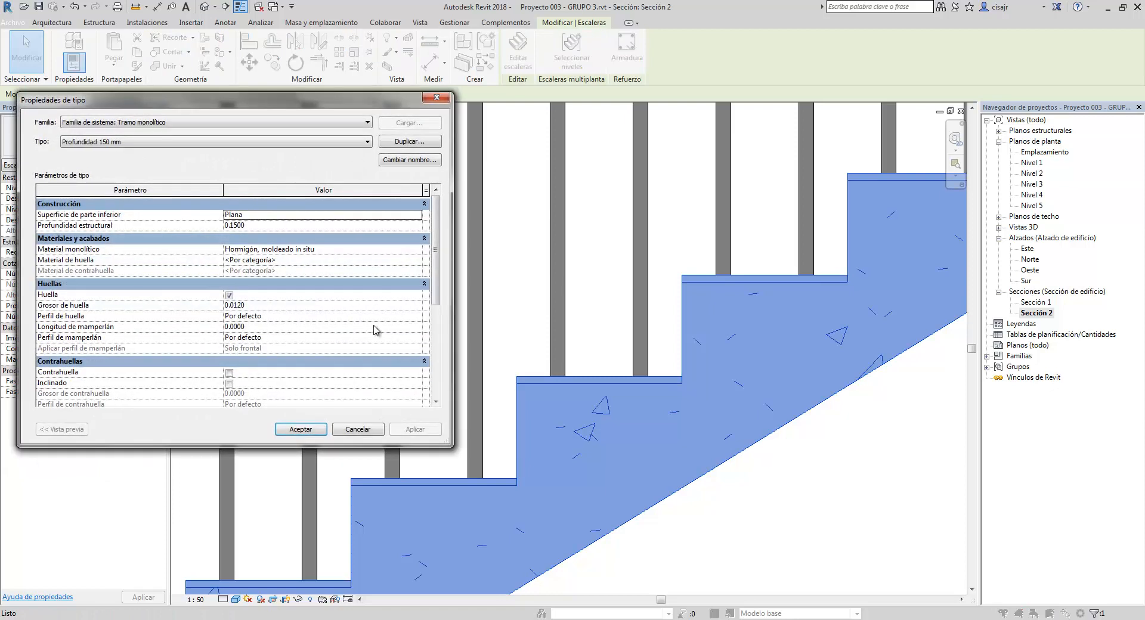
# Apply the M_Formas C-Perfil : C250X30 profile to the treads of the run type.
pyautogui.click(324, 307)
pyautogui.click(262, 301)
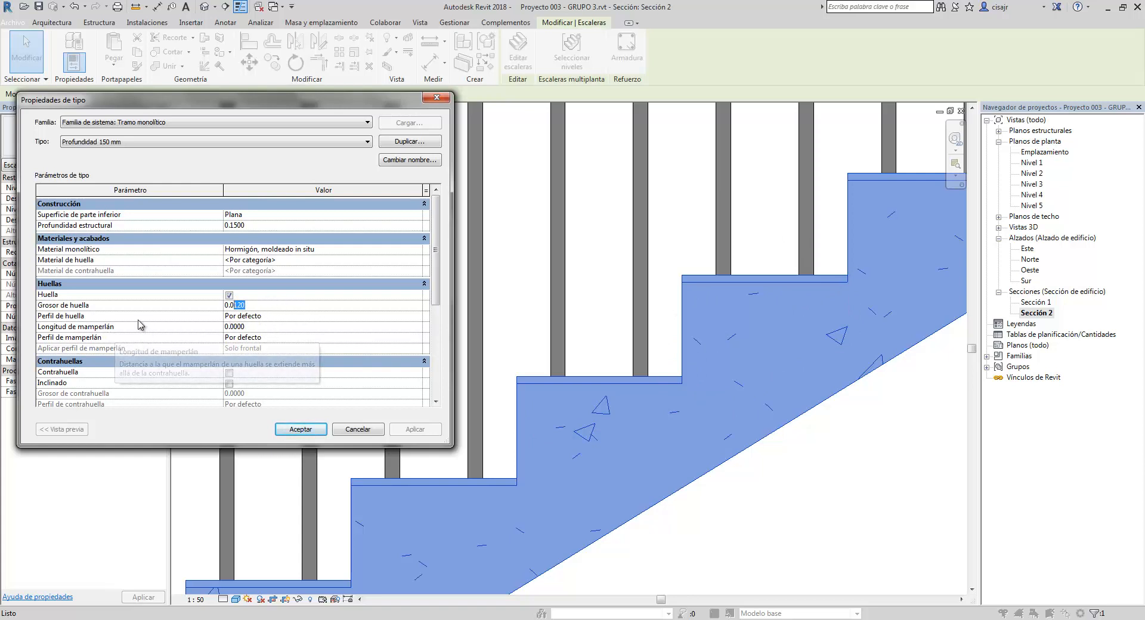
pyautogui.click(280, 318)
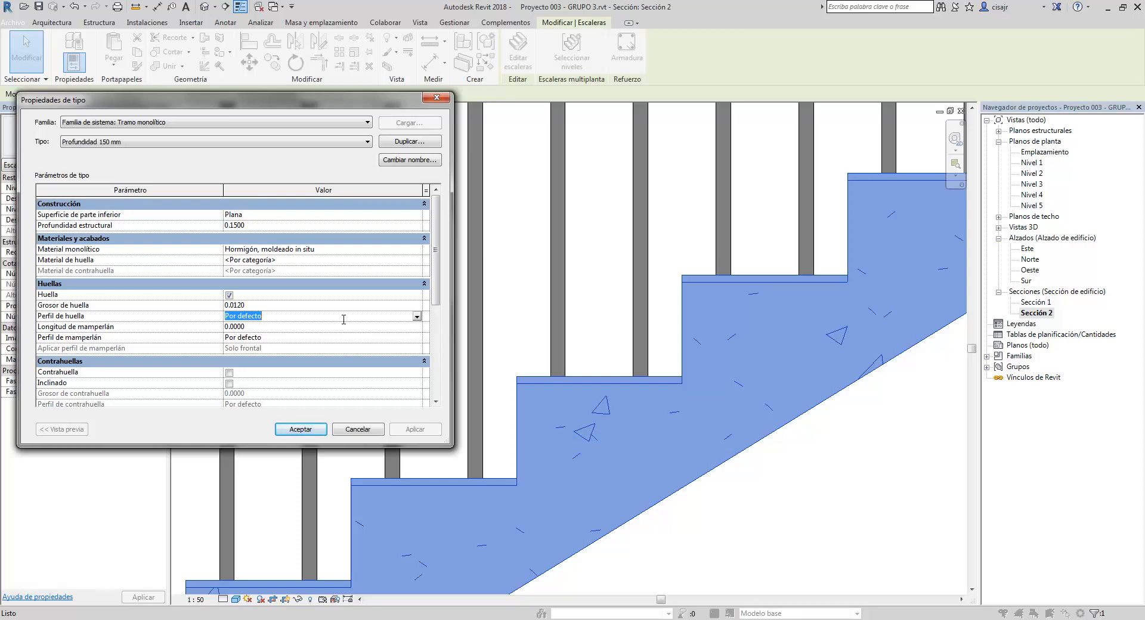
pyautogui.click(417, 316)
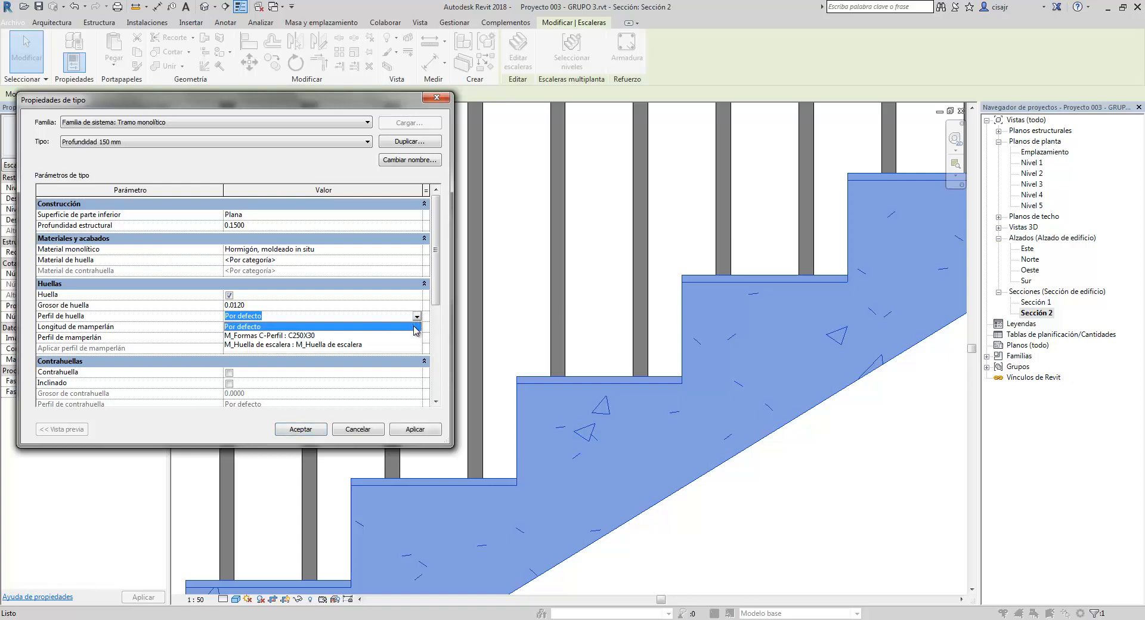
pyautogui.click(372, 336)
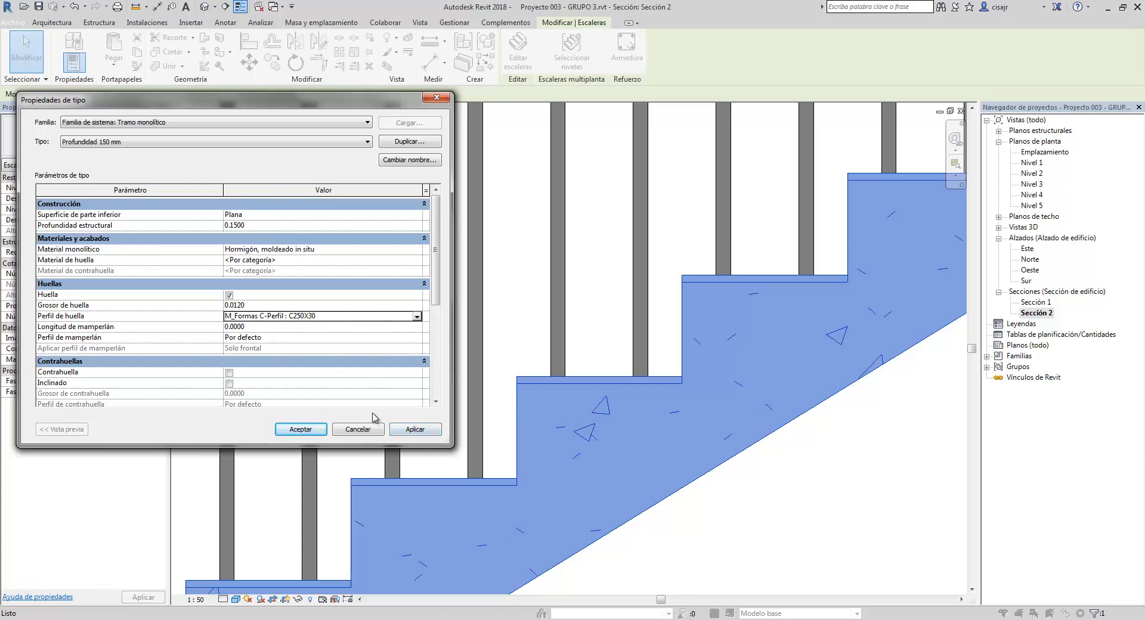
pyautogui.click(410, 430)
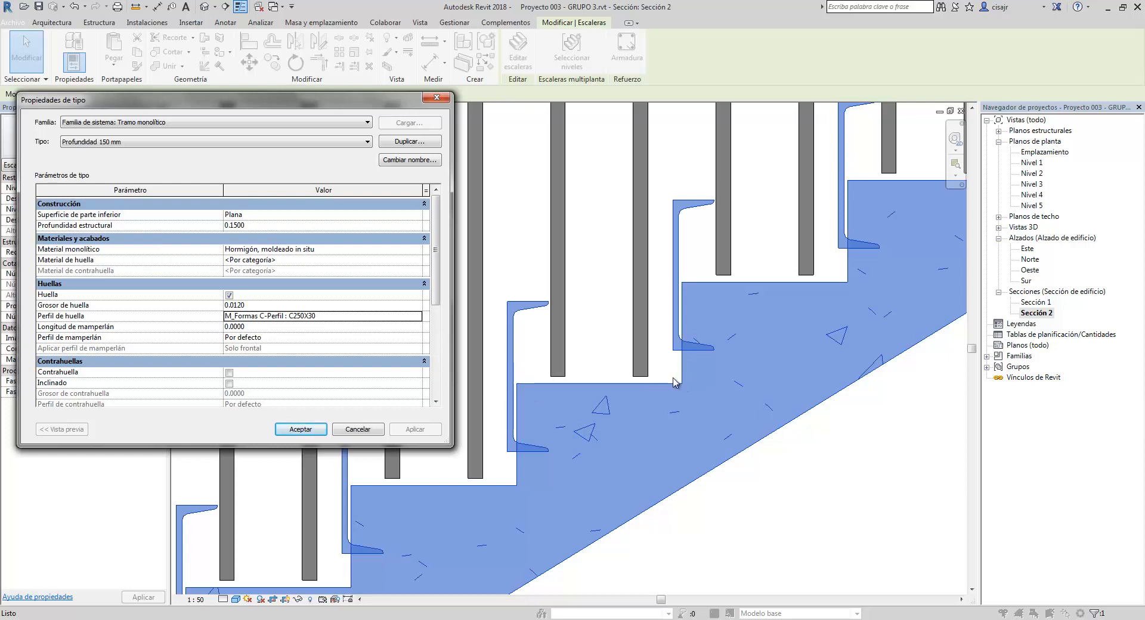
# Change the tread profile to M_Huella de escalera : M_Huella de escalera and apply it to the stair.
pyautogui.click(419, 320)
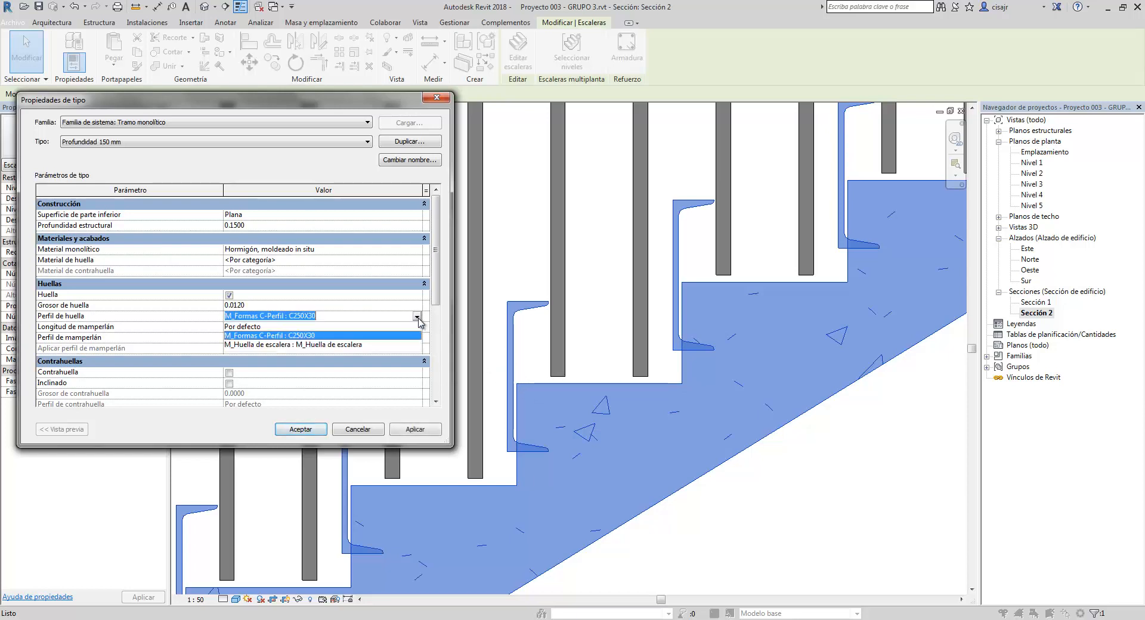
pyautogui.click(378, 345)
pyautogui.click(422, 430)
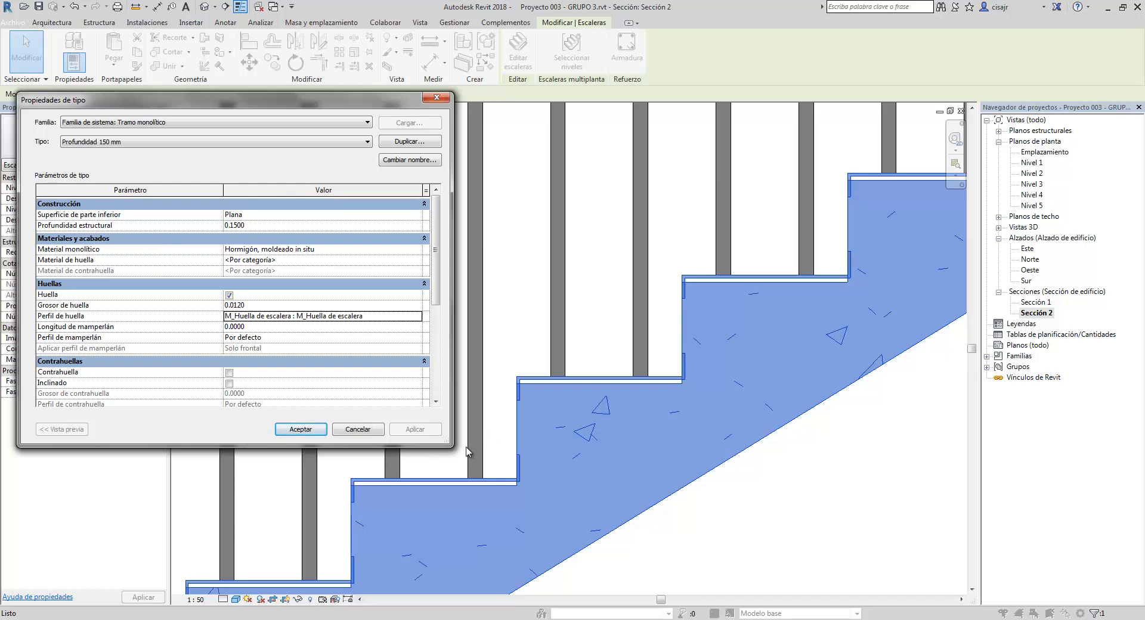
# Set the nosing length of the treads to 0.05 and apply it to the stair.
pyautogui.click(281, 330)
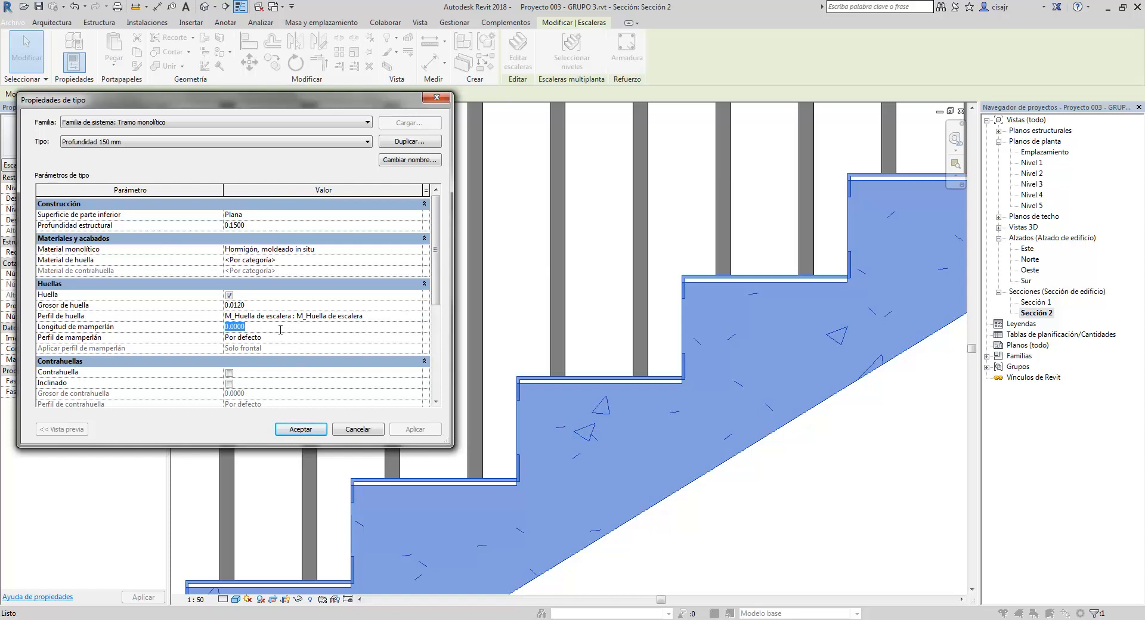
pyautogui.write('.05')
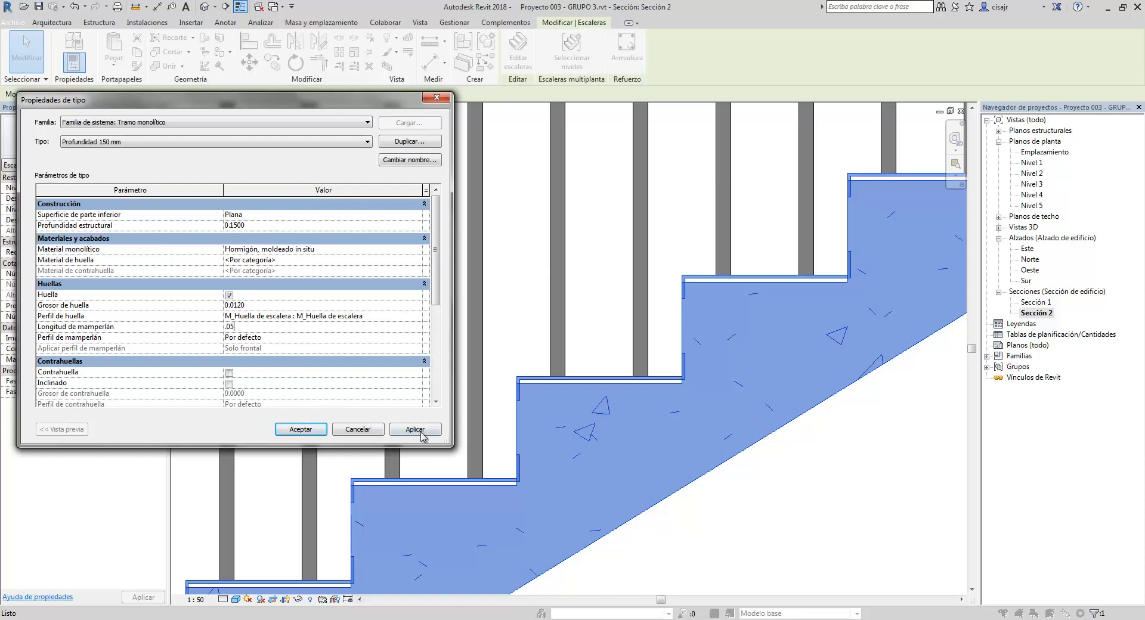
pyautogui.click(418, 431)
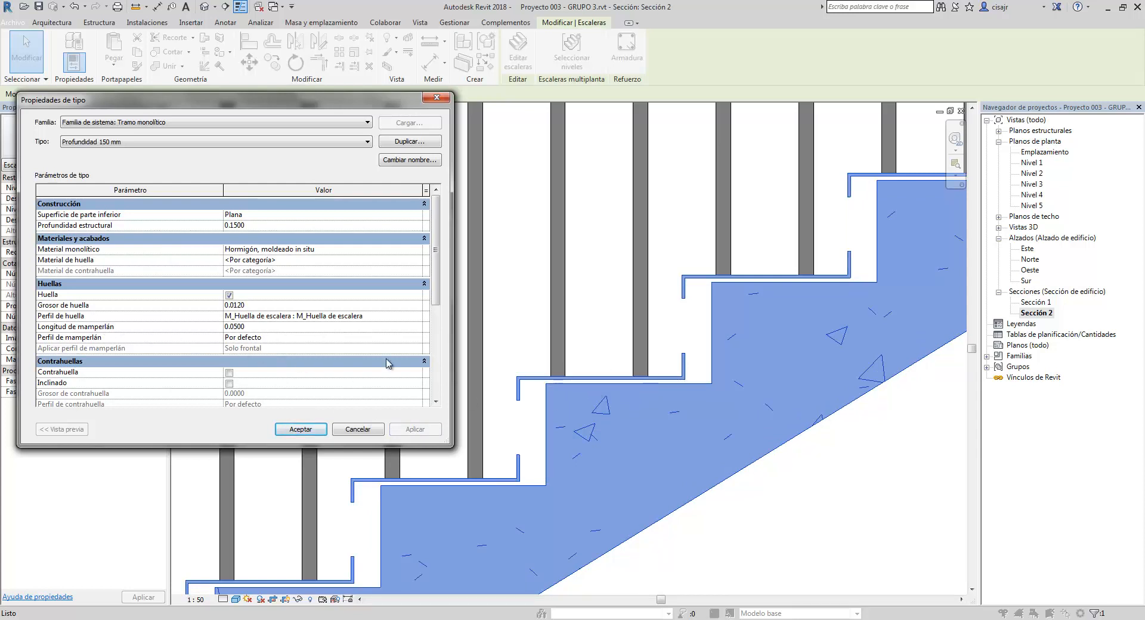
# Reduce the nosing length of the treads to 0.01 and apply the change.
pyautogui.click(249, 327)
pyautogui.click(250, 327)
pyautogui.press('BackSpace')
pyautogui.press('BackSpace')
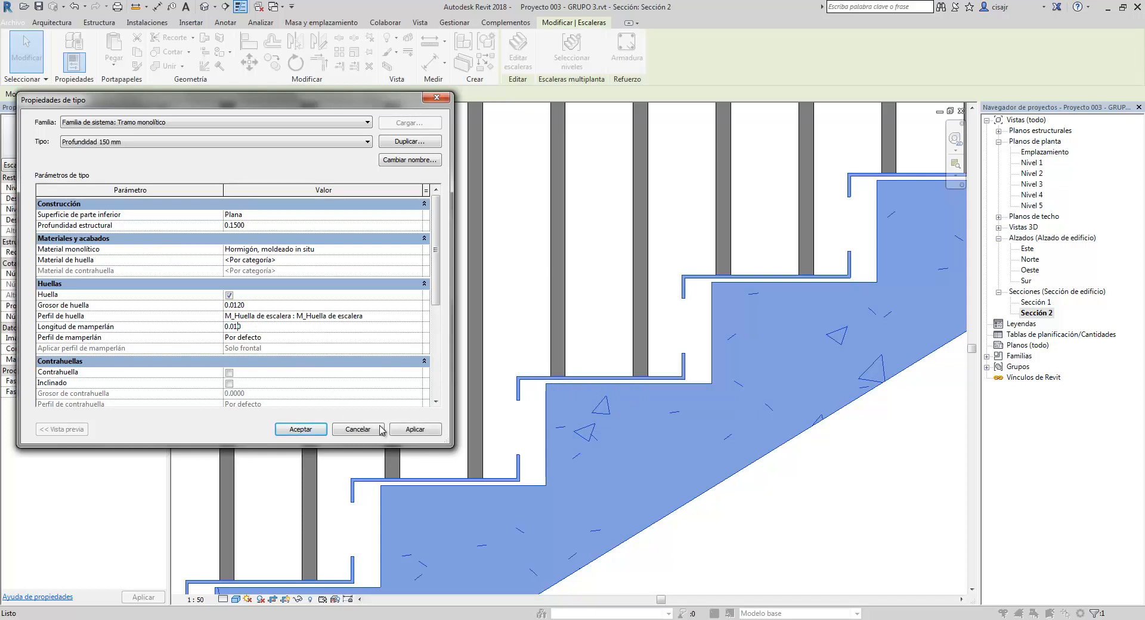
pyautogui.write('1')
pyautogui.click(416, 429)
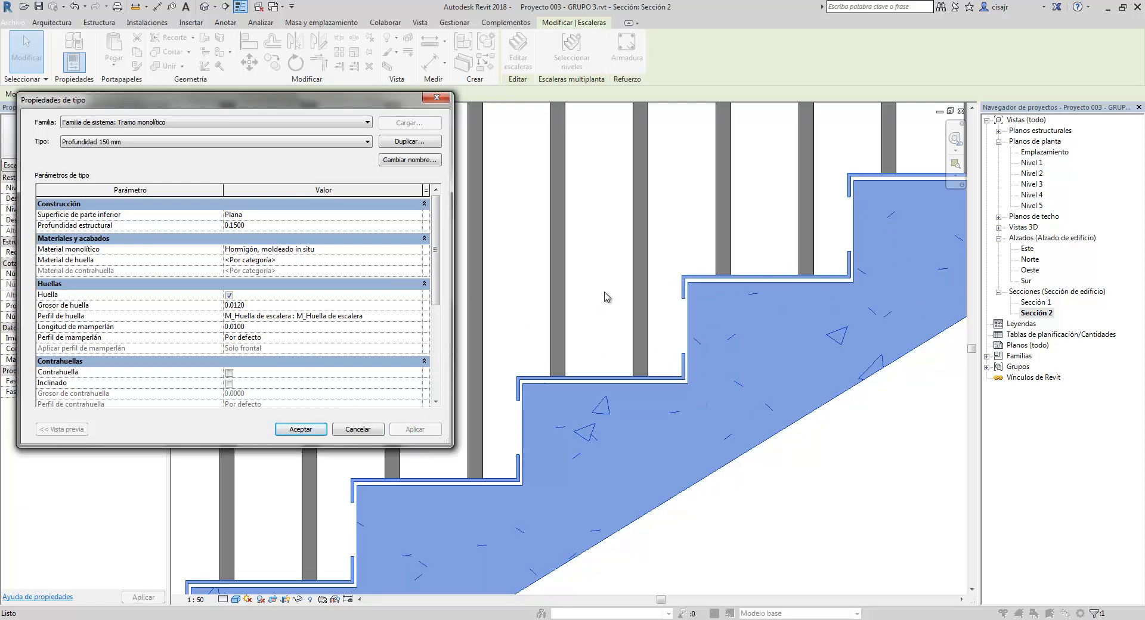
# Return the tread profile to Por defecto and set the nosing length to 0, applying both changes.
pyautogui.click(414, 317)
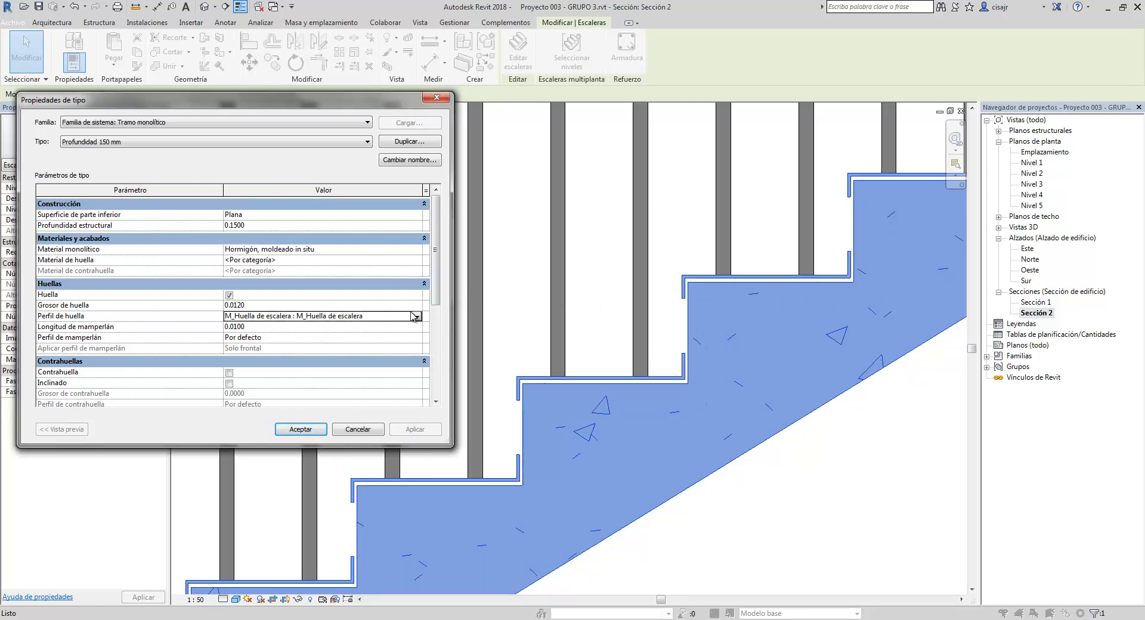
pyautogui.click(416, 316)
pyautogui.click(382, 331)
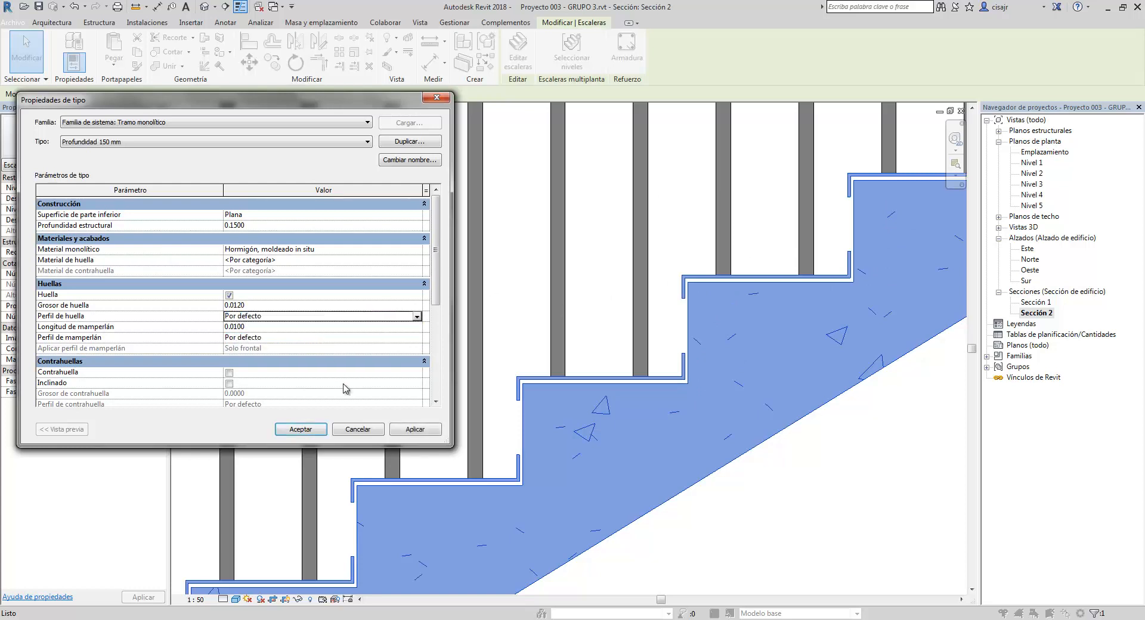
pyautogui.click(415, 430)
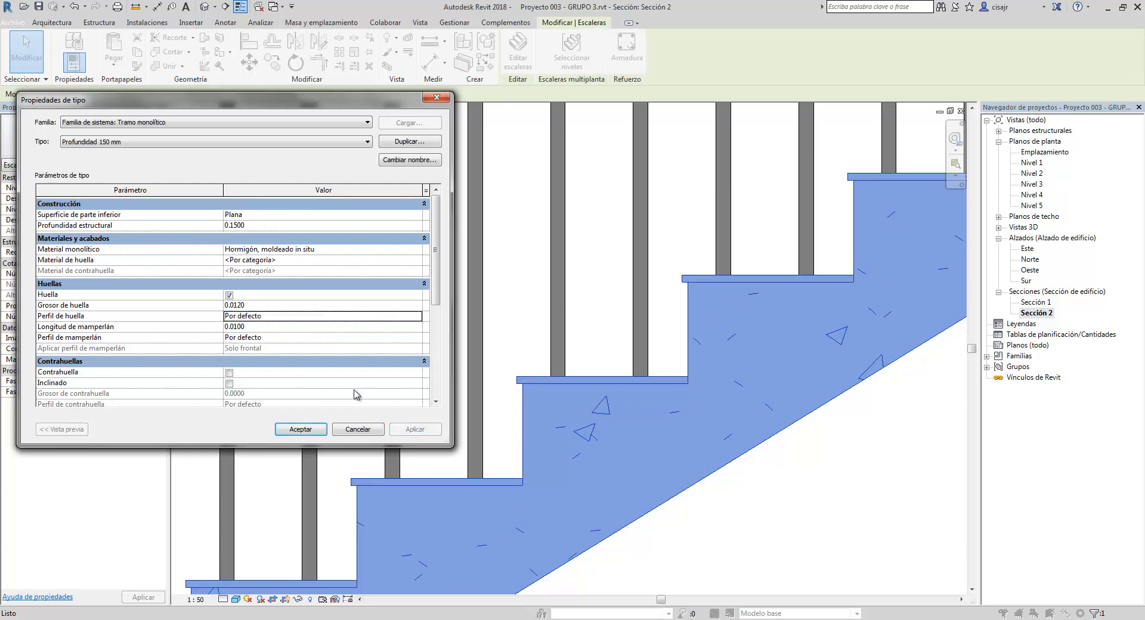
pyautogui.click(297, 326)
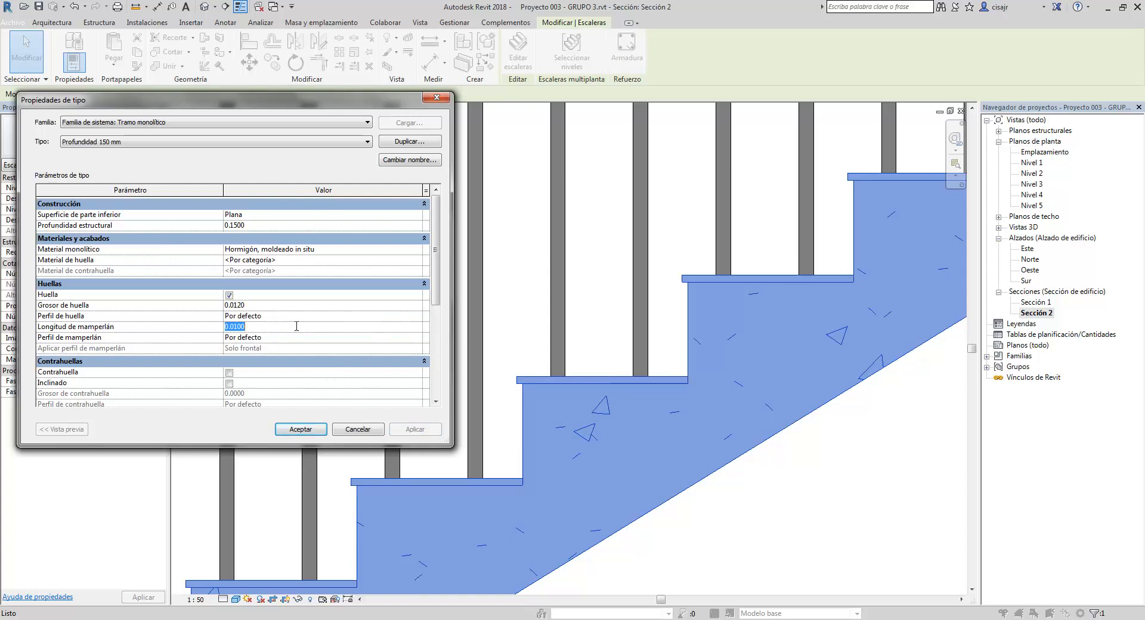
pyautogui.write('0')
pyautogui.click(416, 430)
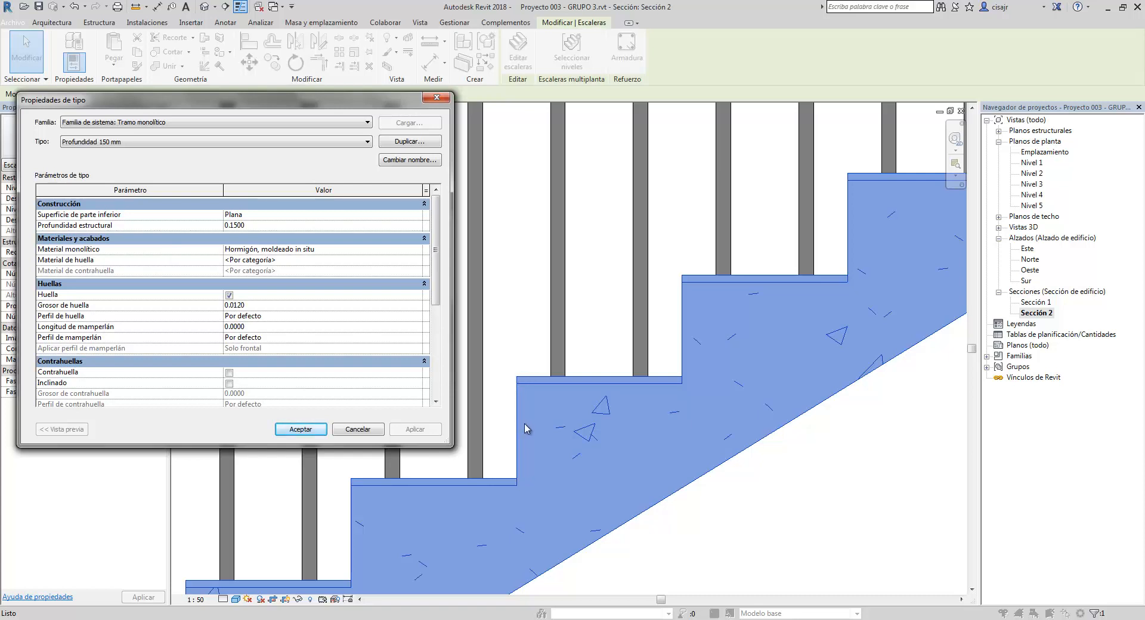
pyautogui.click(421, 319)
pyautogui.click(421, 326)
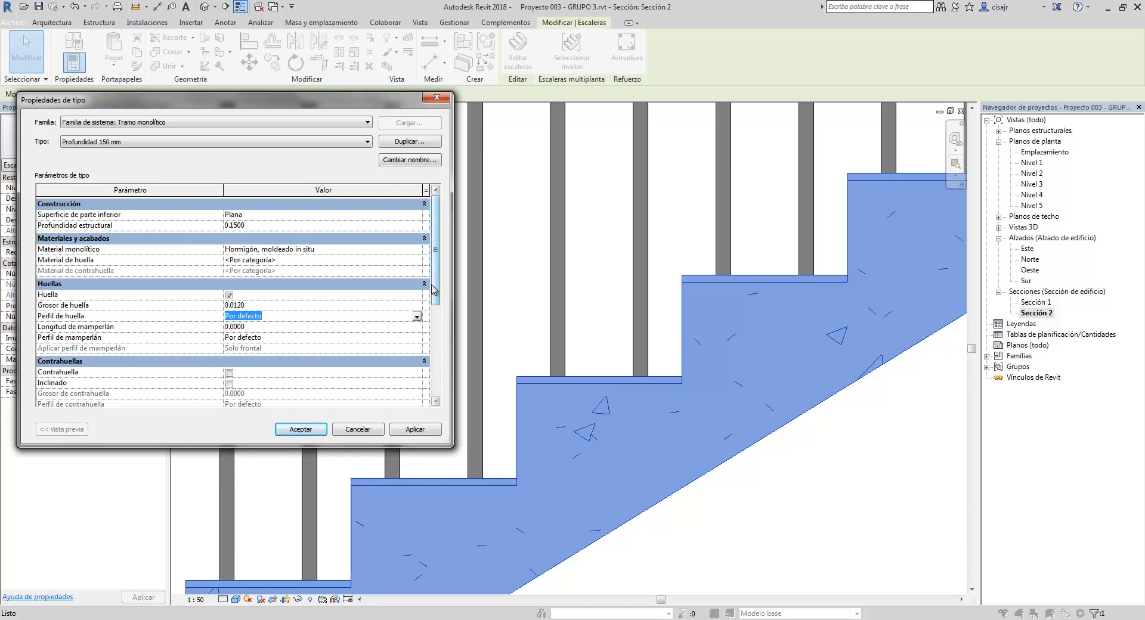
# Enable the risers (Contrahuella) in the monolithic run type and apply the change to the stair.
pyautogui.moveTo(436, 292); pyautogui.dragTo(437, 377)
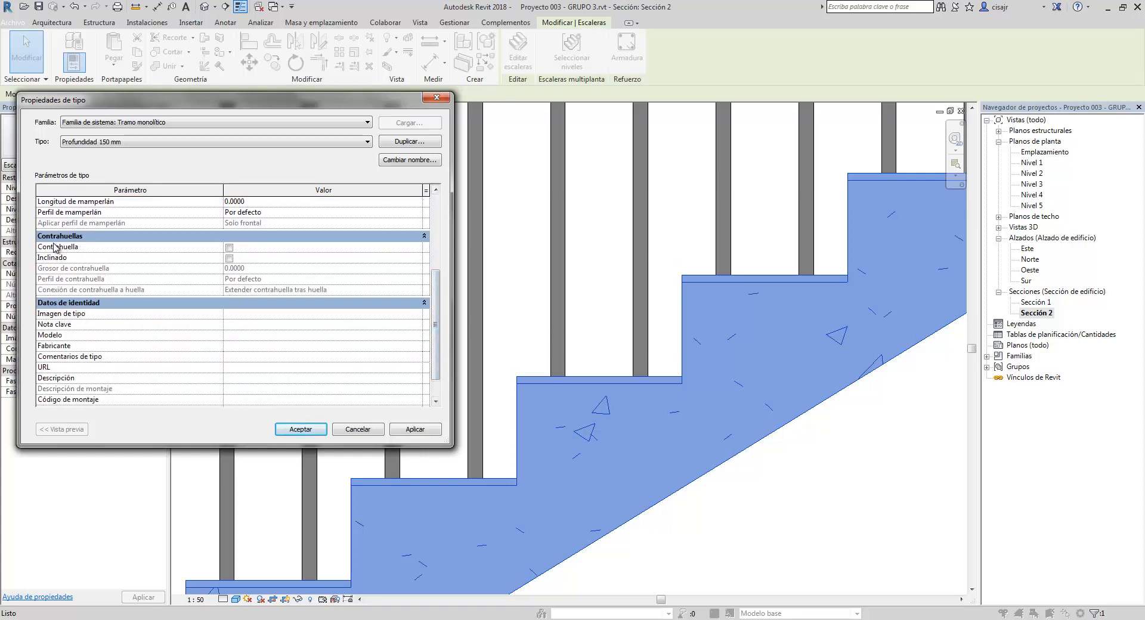
pyautogui.click(231, 249)
pyautogui.click(231, 249)
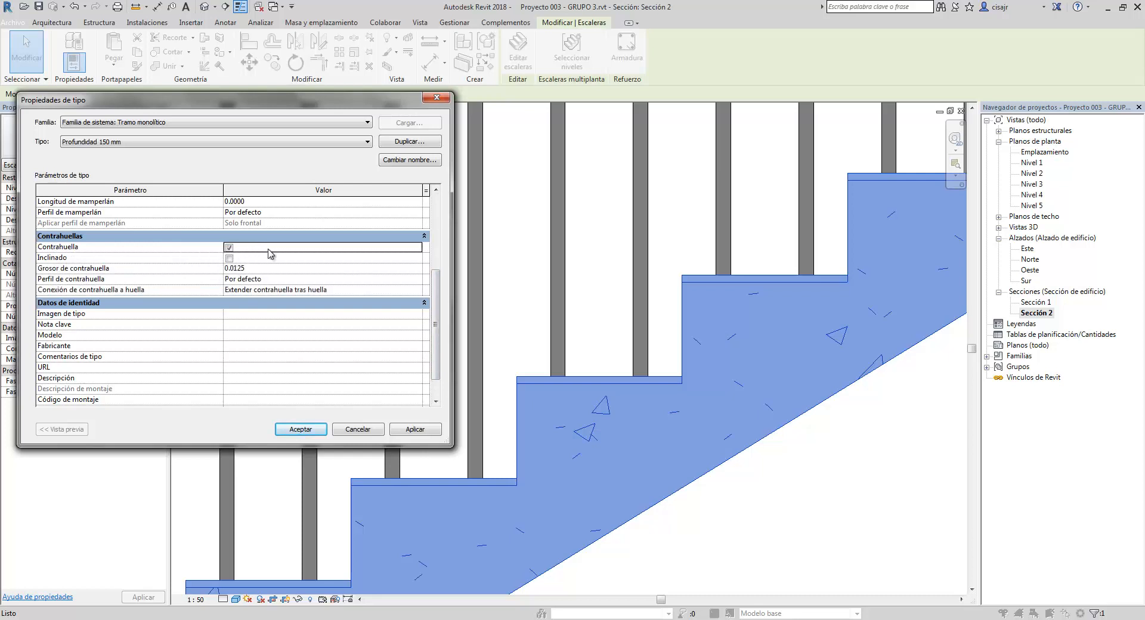
pyautogui.click(415, 431)
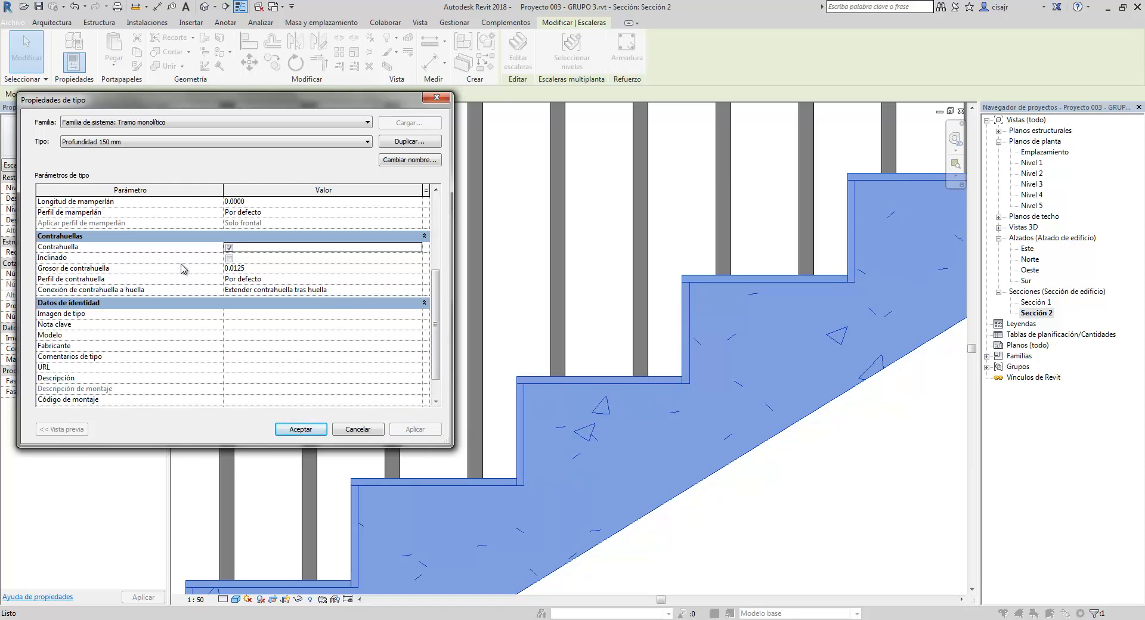
# Try the Inclinado option for the risers and apply it to the stair.
pyautogui.click(229, 259)
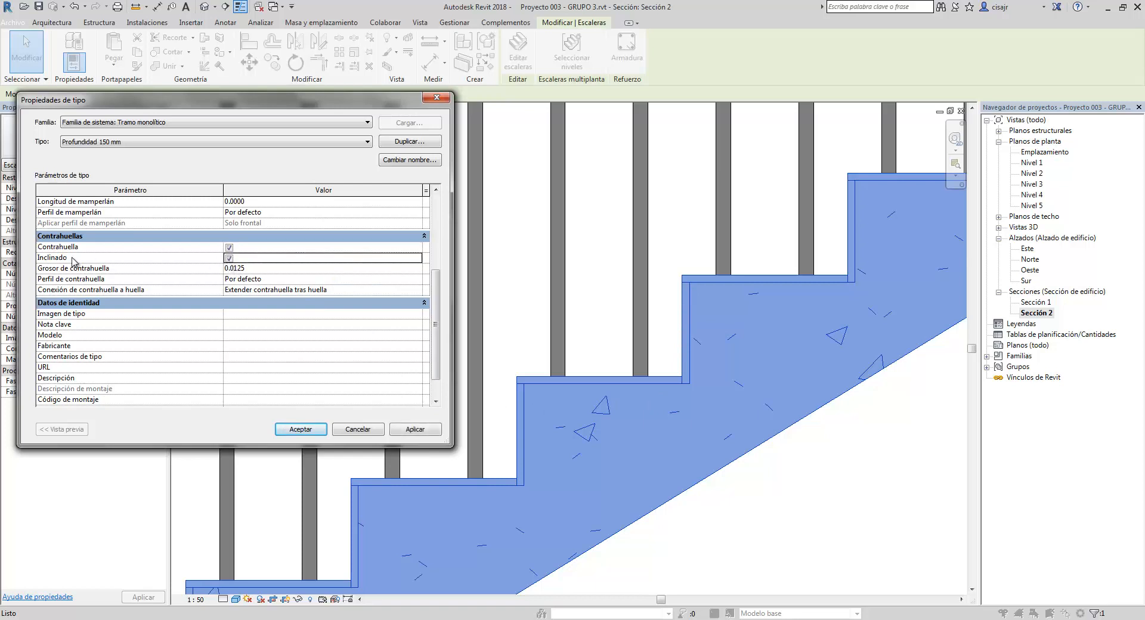
pyautogui.click(416, 431)
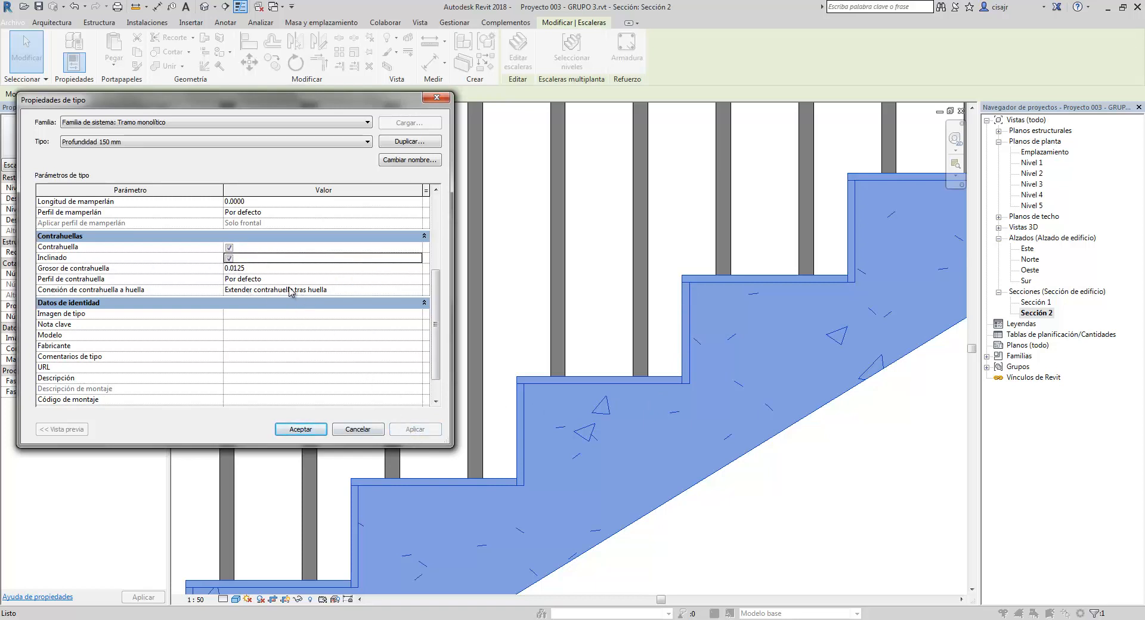
pyautogui.click(232, 259)
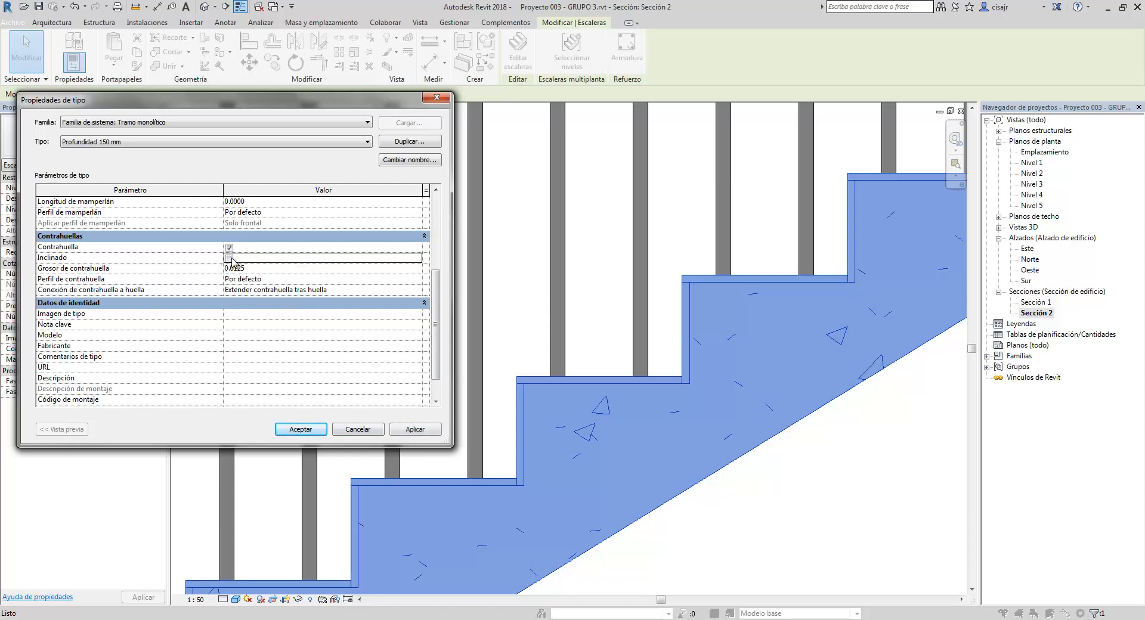
pyautogui.click(274, 270)
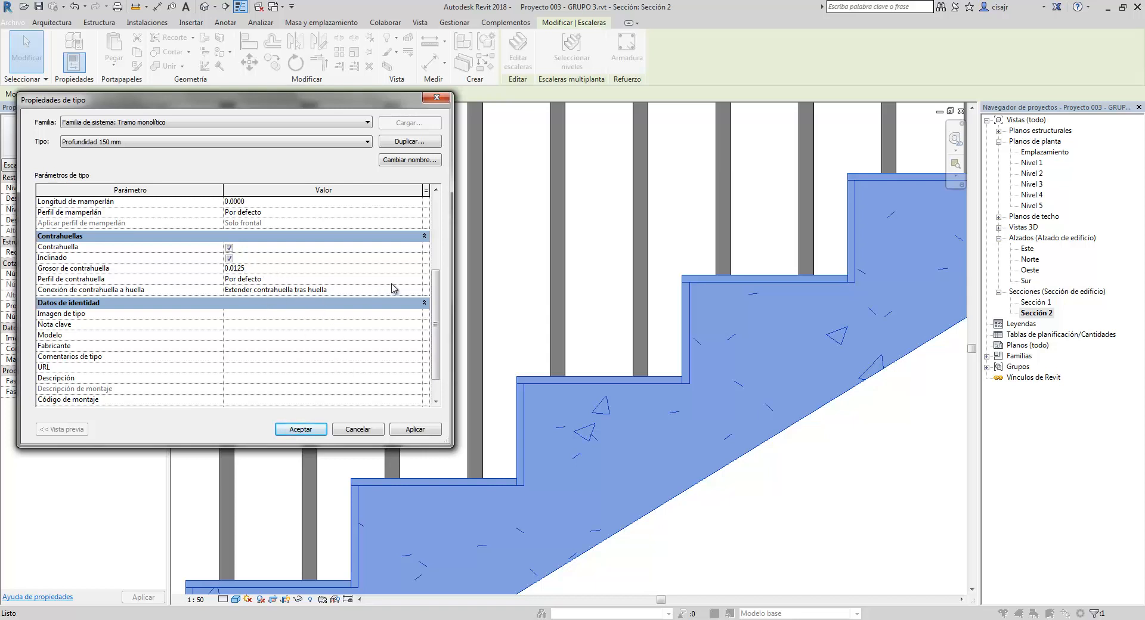
# Review the available choices for the riser profile and the riser-to-tread connection.
pyautogui.click(415, 281)
pyautogui.click(417, 281)
pyautogui.click(417, 281)
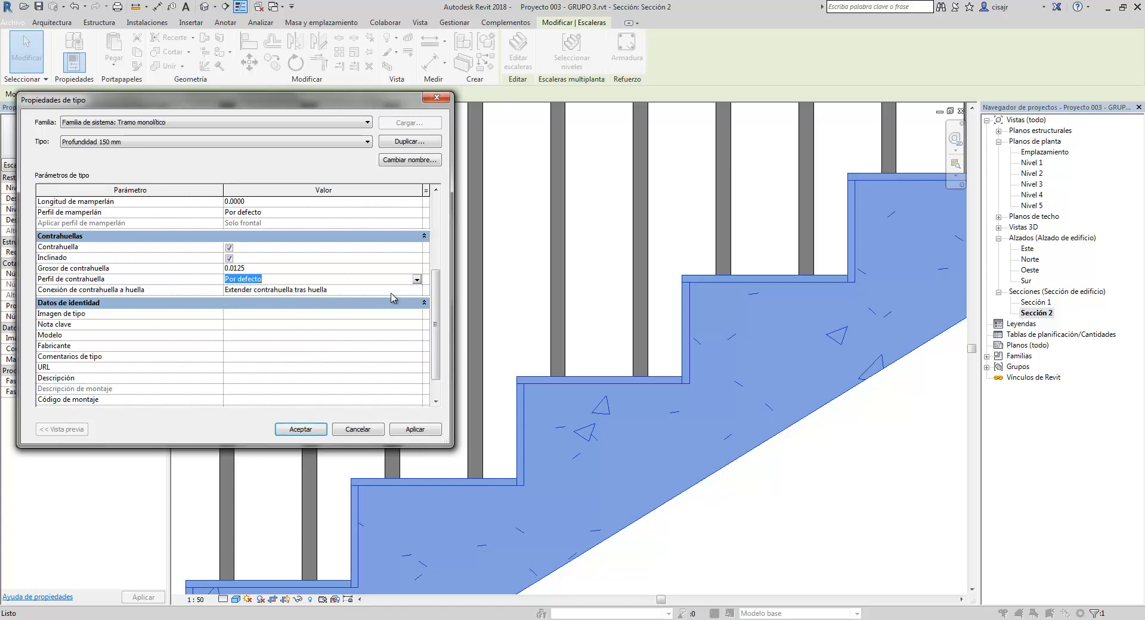
pyautogui.click(412, 290)
pyautogui.click(417, 289)
pyautogui.click(417, 290)
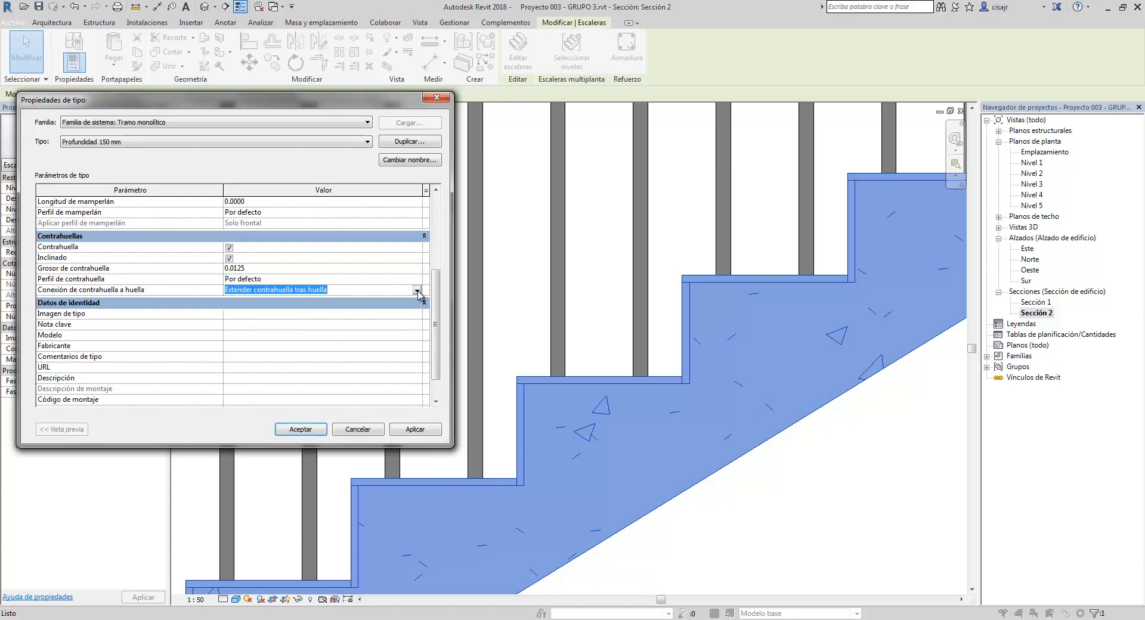
# Turn off Inclinado, keep the riser connection at Extender contrahuella tras huella, and accept the run and stair type properties.
pyautogui.click(229, 259)
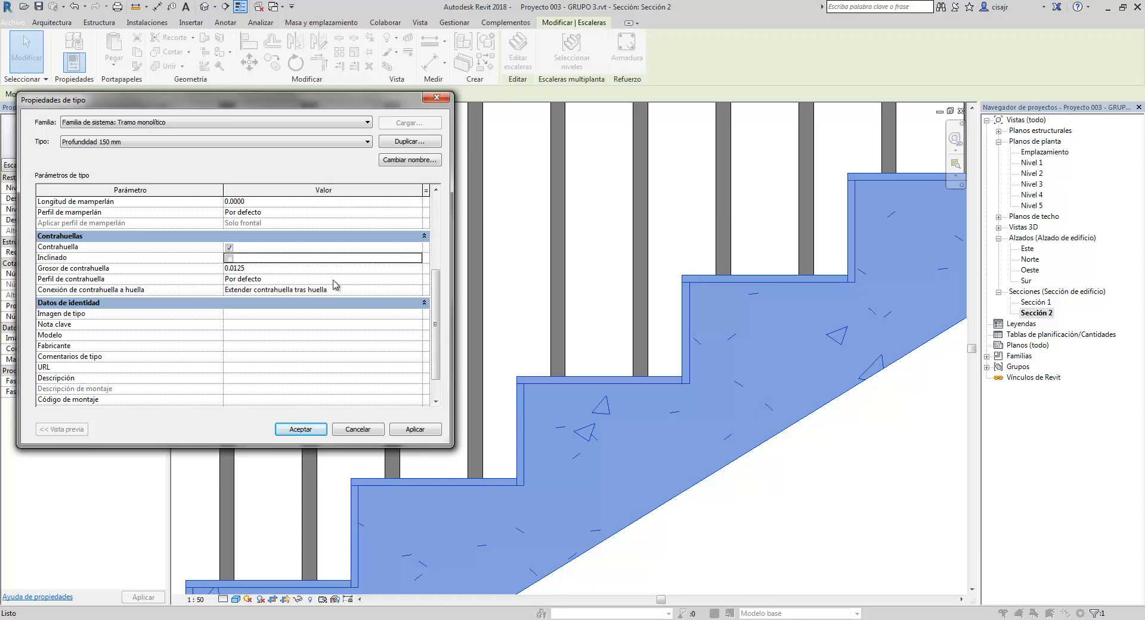
pyautogui.click(415, 291)
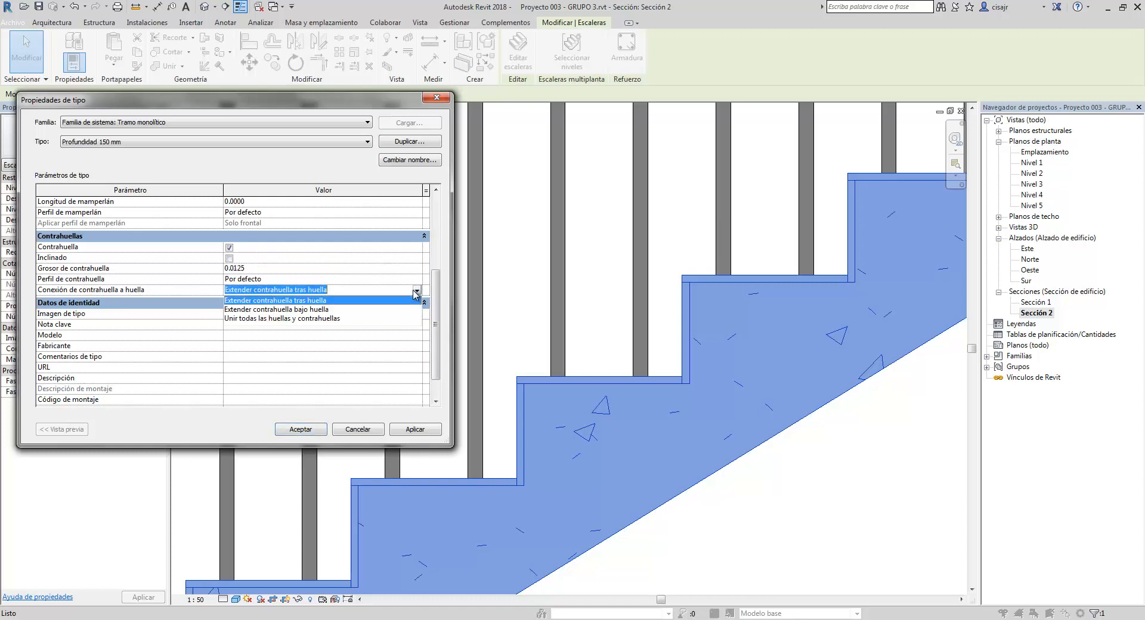
pyautogui.click(417, 291)
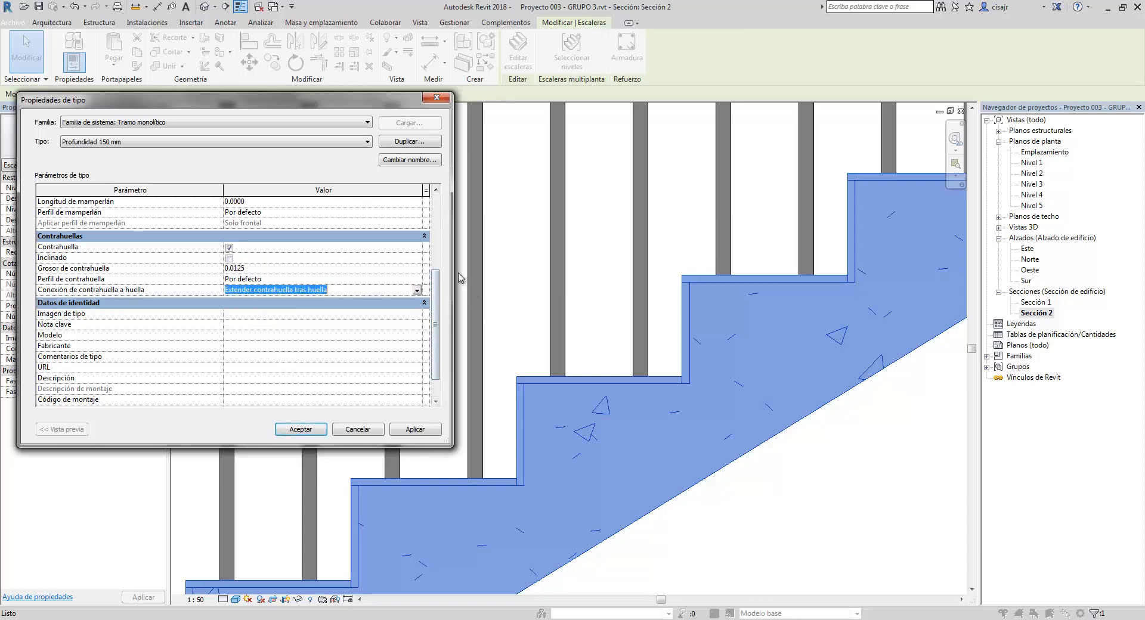
pyautogui.scroll(-1, 437, 322)
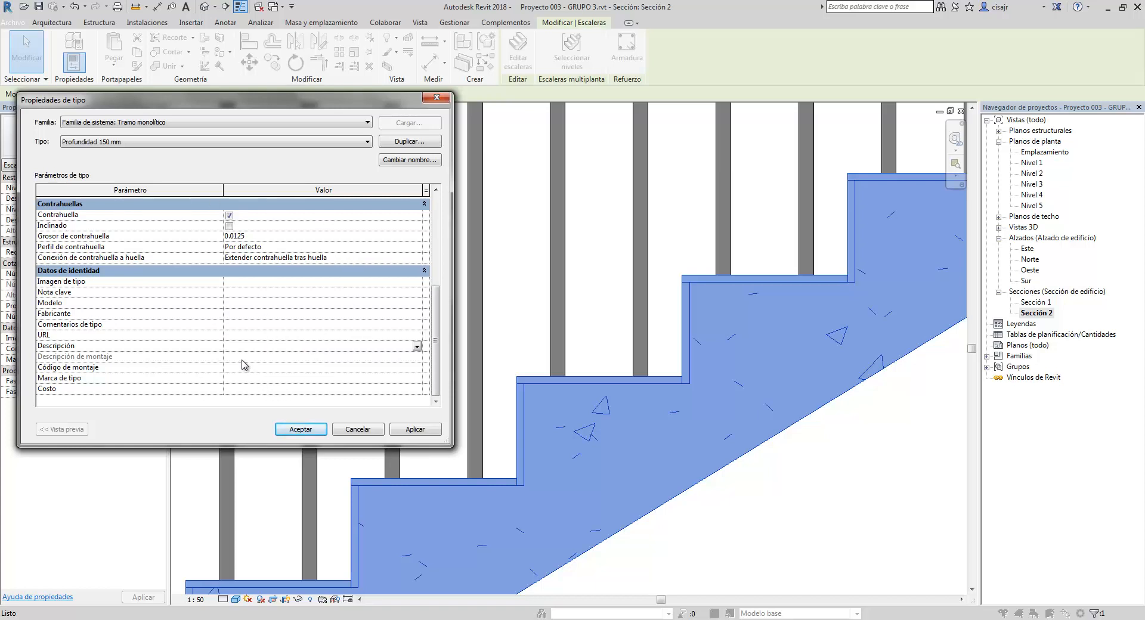
pyautogui.click(422, 432)
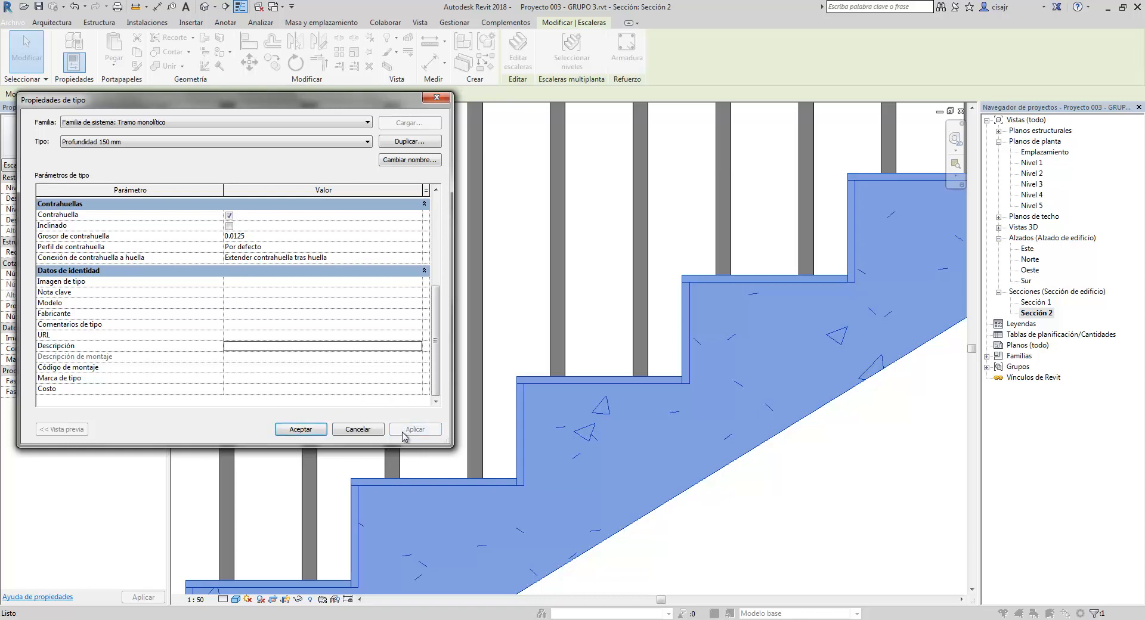
pyautogui.click(310, 429)
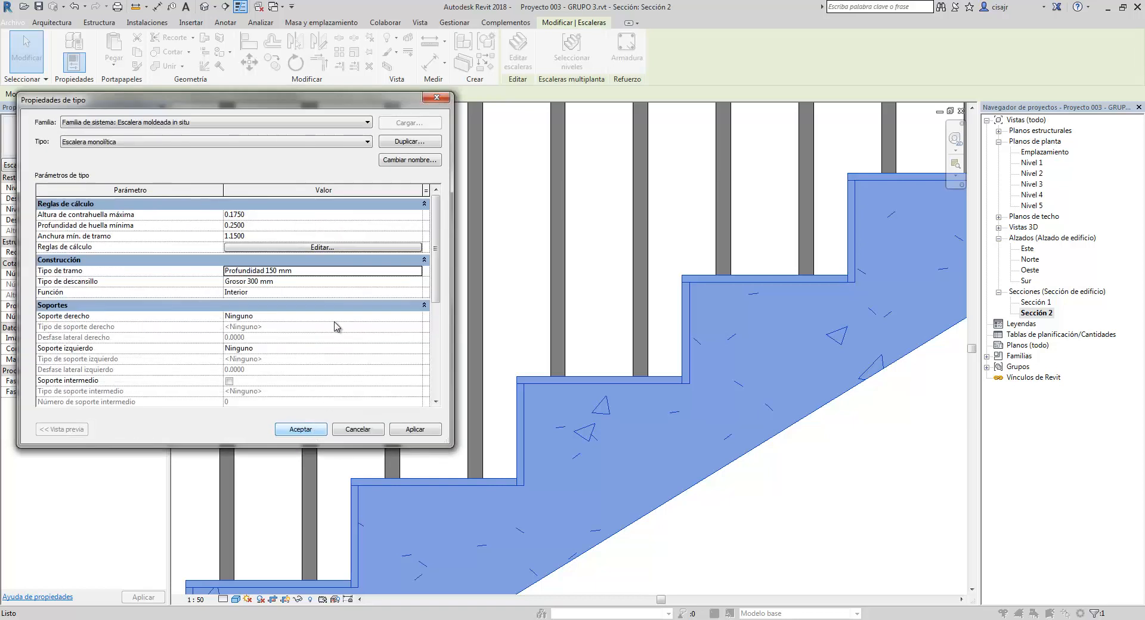
pyautogui.moveTo(438, 241)
pyautogui.mouseDown()
pyautogui.moveTo(438, 298)
pyautogui.moveTo(440, 235)
pyautogui.mouseUp()
pyautogui.click(300, 429)
pyautogui.click(740, 524)
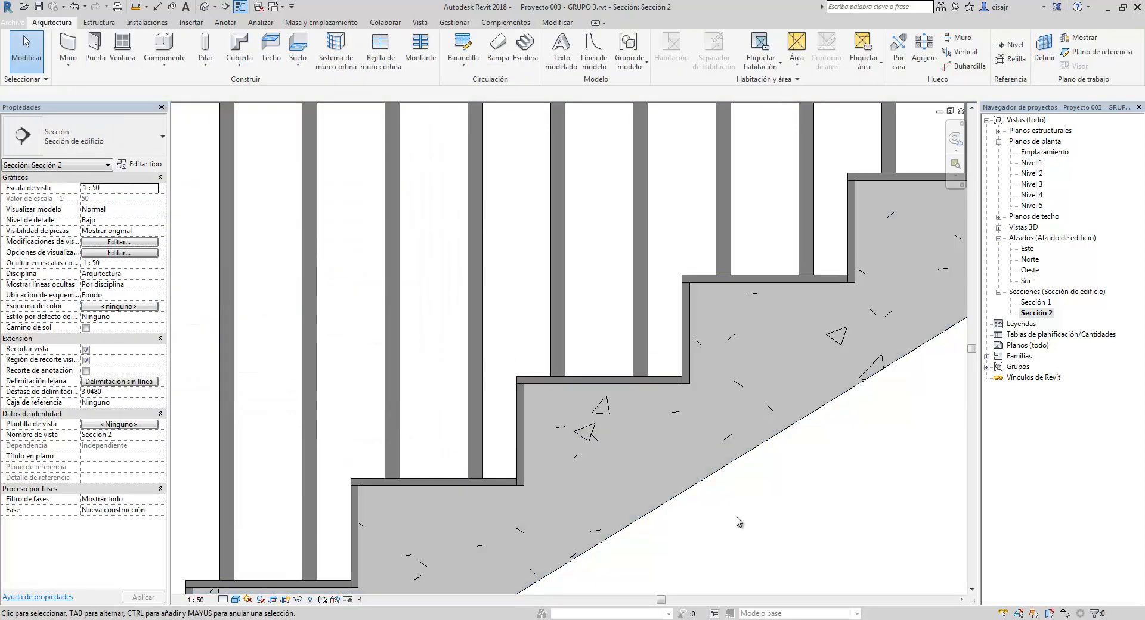
# Inspect the finished treads and risers in the section, and check the selected stair's rebar cover options.
pyautogui.scroll(-4, 542, 343)
pyautogui.scroll(6, 434, 391)
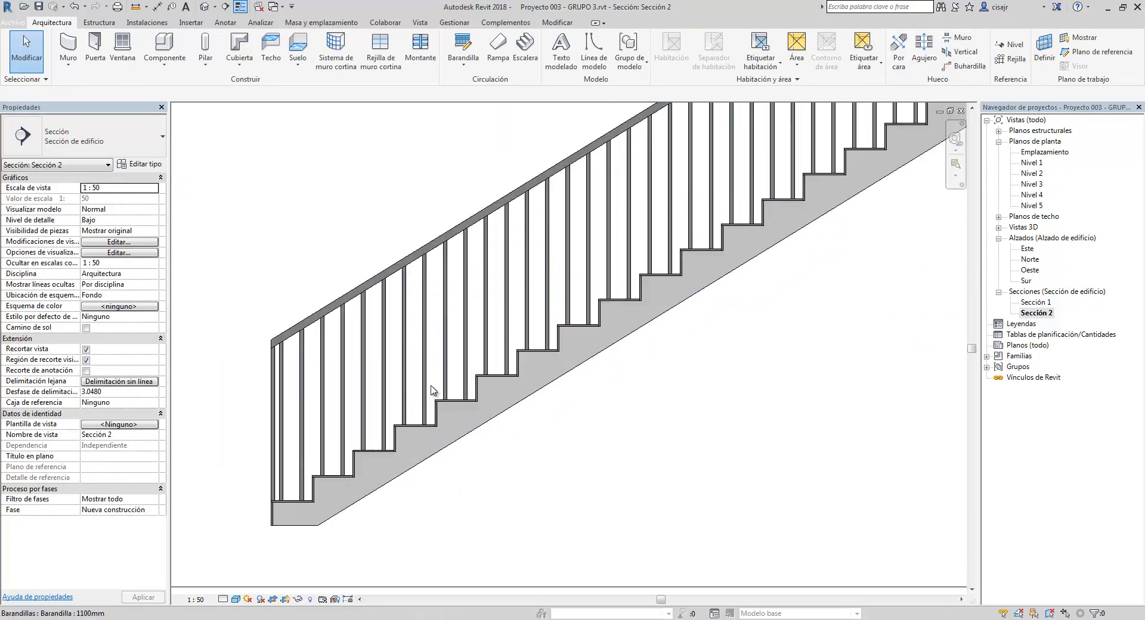
pyautogui.moveTo(411, 319); pyautogui.dragTo(500, 391, button='middle')
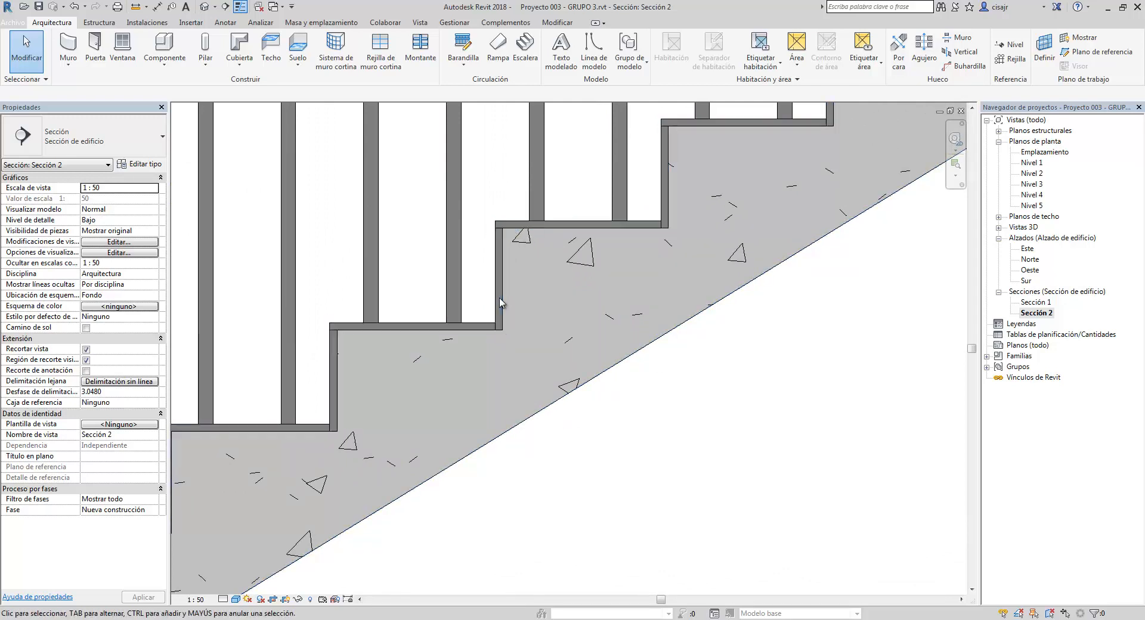
pyautogui.click(626, 362)
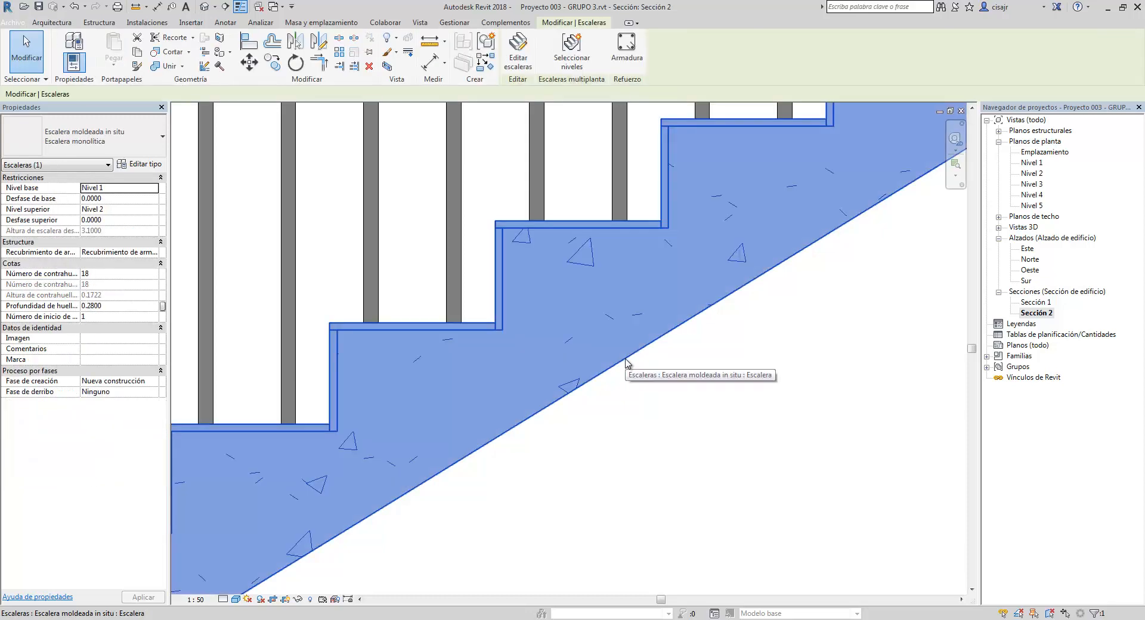
pyautogui.click(130, 251)
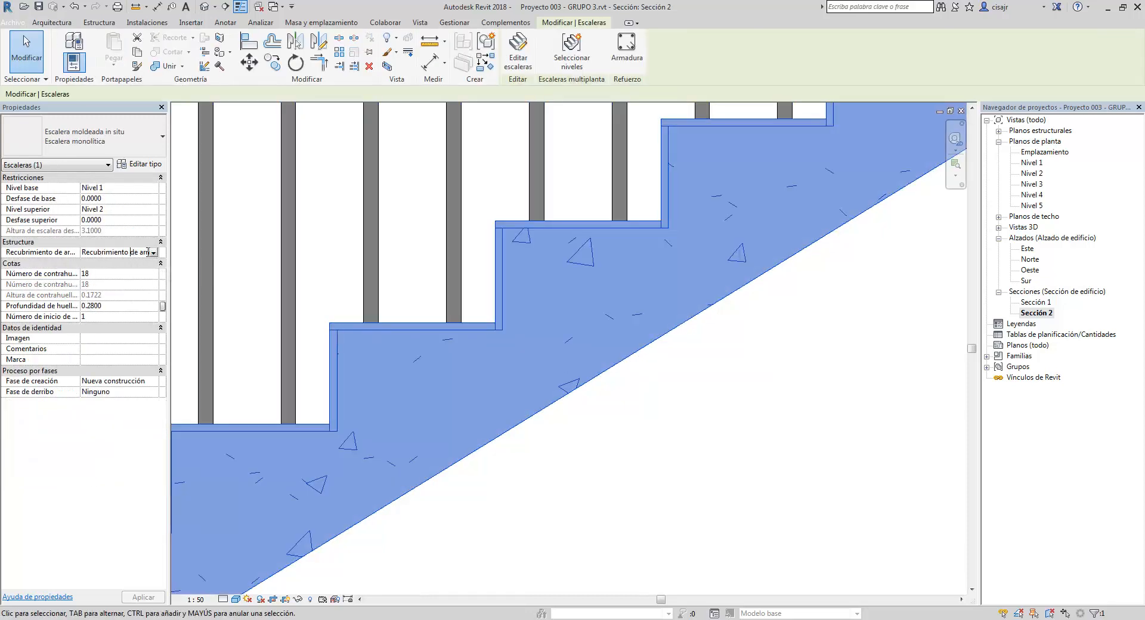
pyautogui.click(155, 254)
pyautogui.click(409, 424)
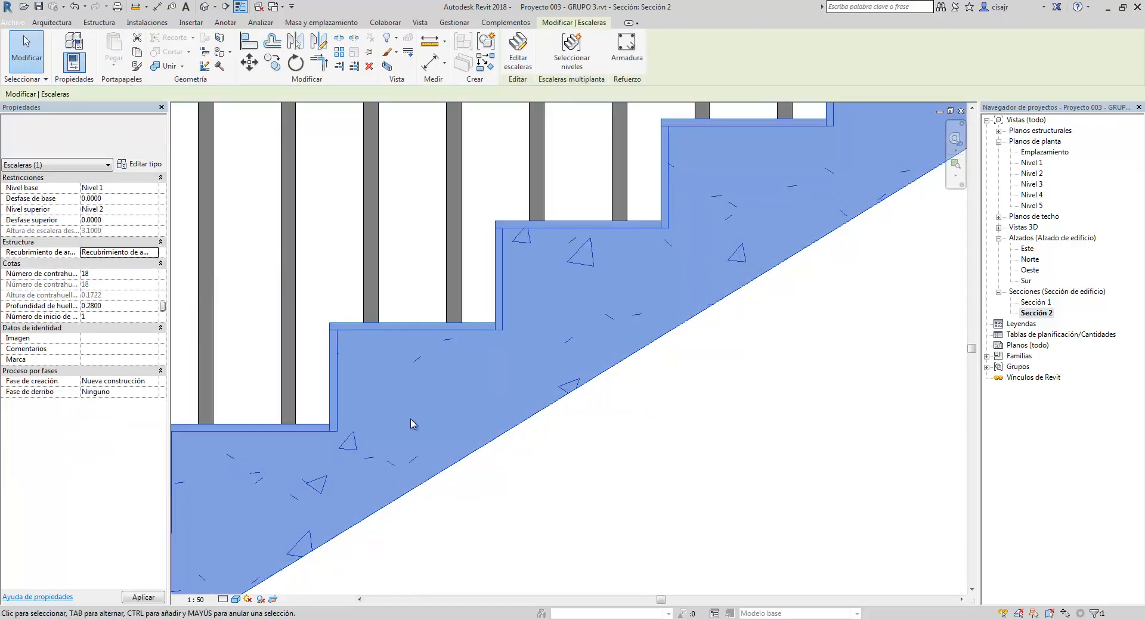
pyautogui.click(561, 424)
# Close the Sección 2 view to return to the Nivel 1 floor plan.
pyautogui.scroll(-5, 502, 399)
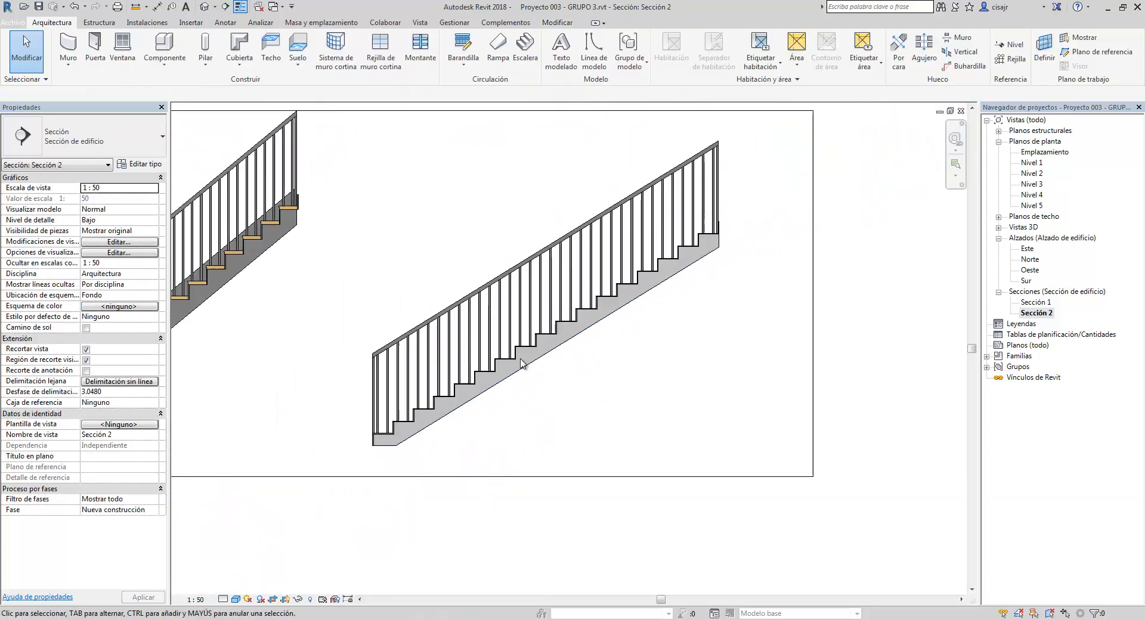
pyautogui.moveTo(701, 285); pyautogui.dragTo(742, 261, button='middle')
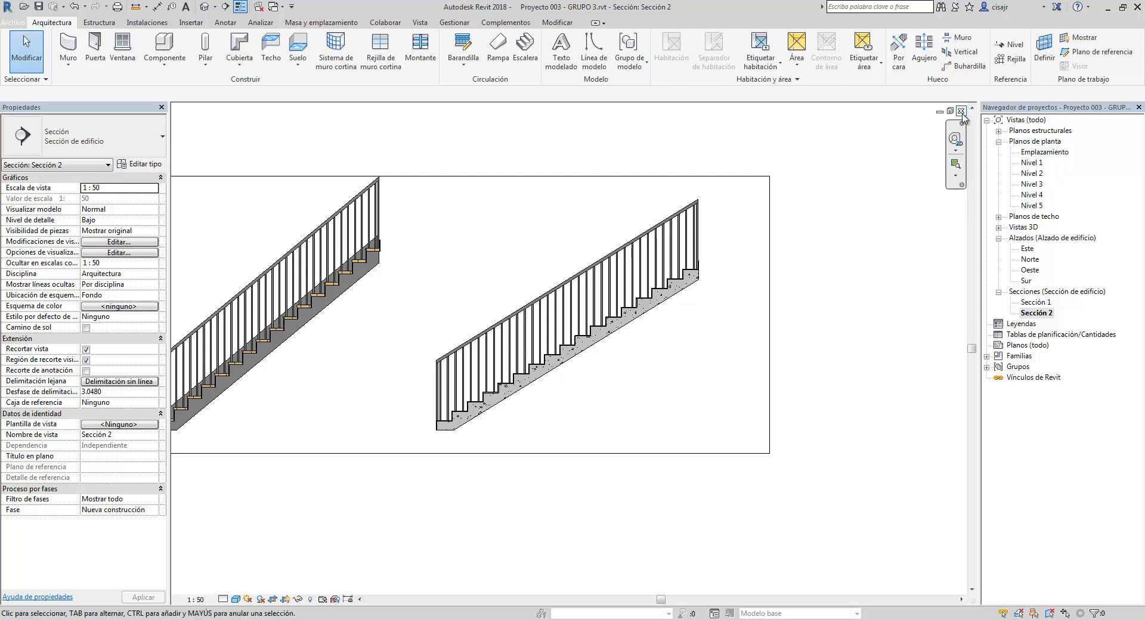
pyautogui.click(962, 111)
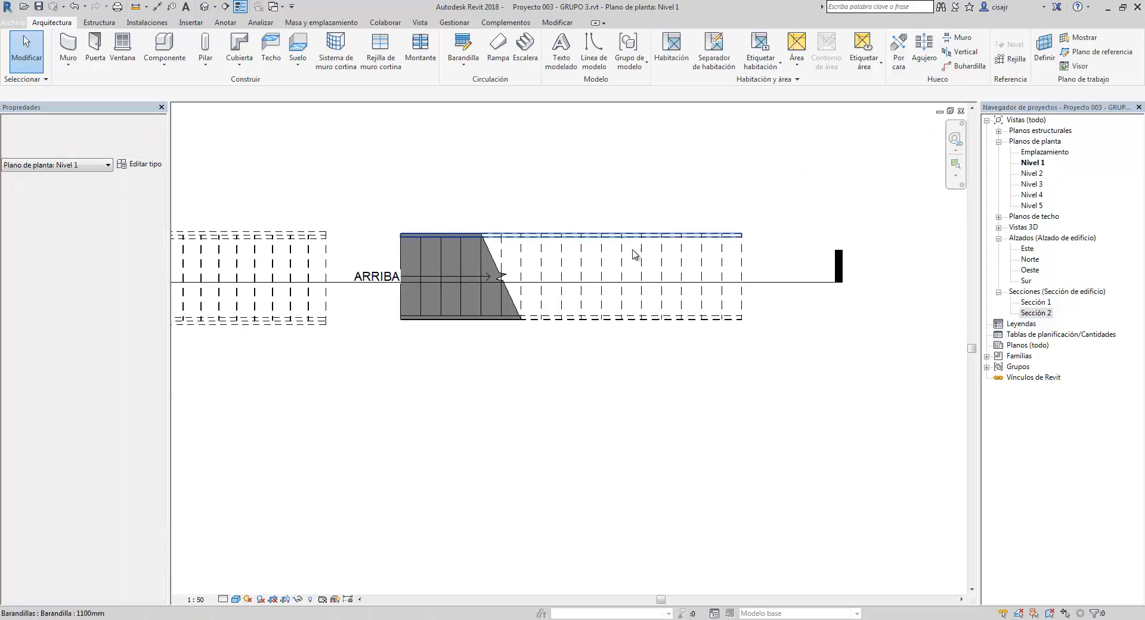
# Delete both sample stairs, the assembled one and the monolithic one, from the Nivel 1 plan.
pyautogui.scroll(-3, 593, 316)
pyautogui.scroll(3, 588, 302)
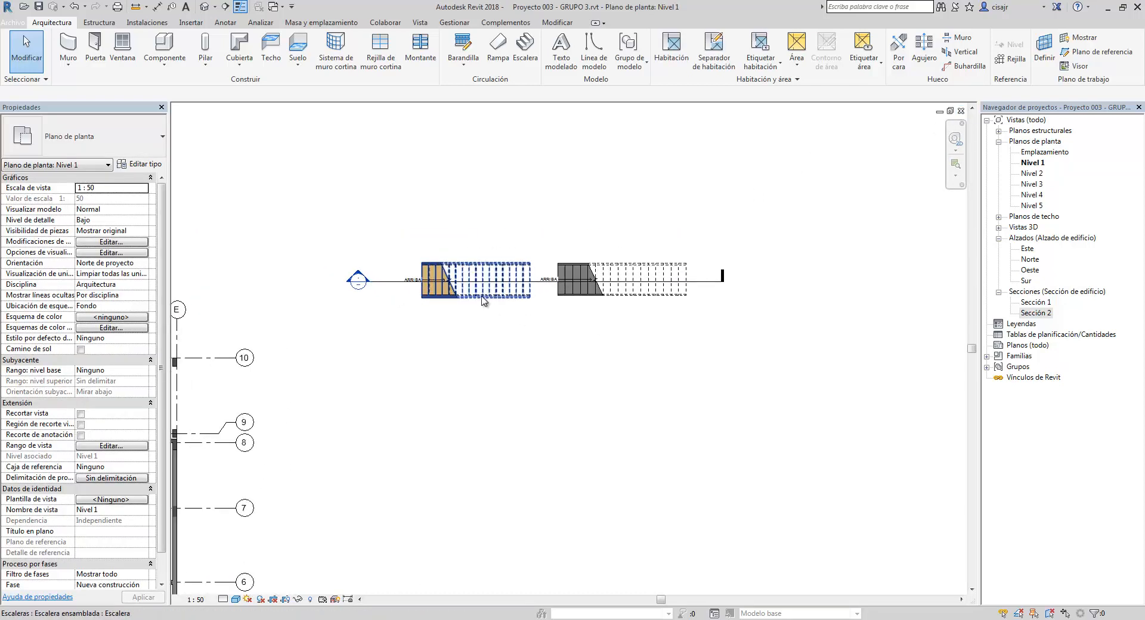
pyautogui.moveTo(383, 236); pyautogui.dragTo(734, 335)
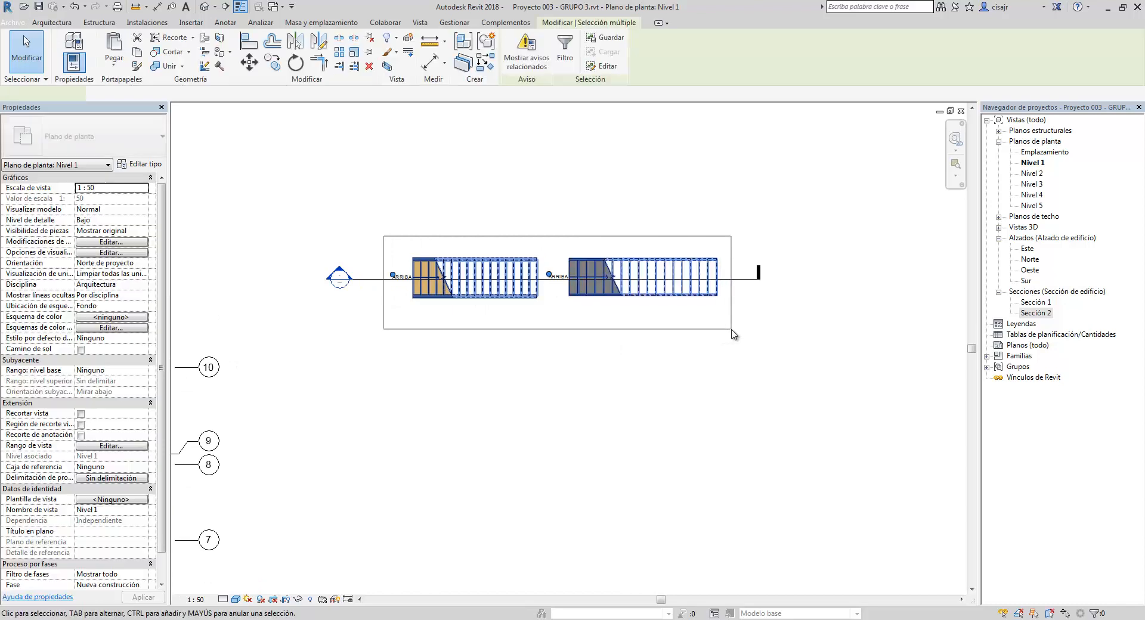
pyautogui.press('Delete')
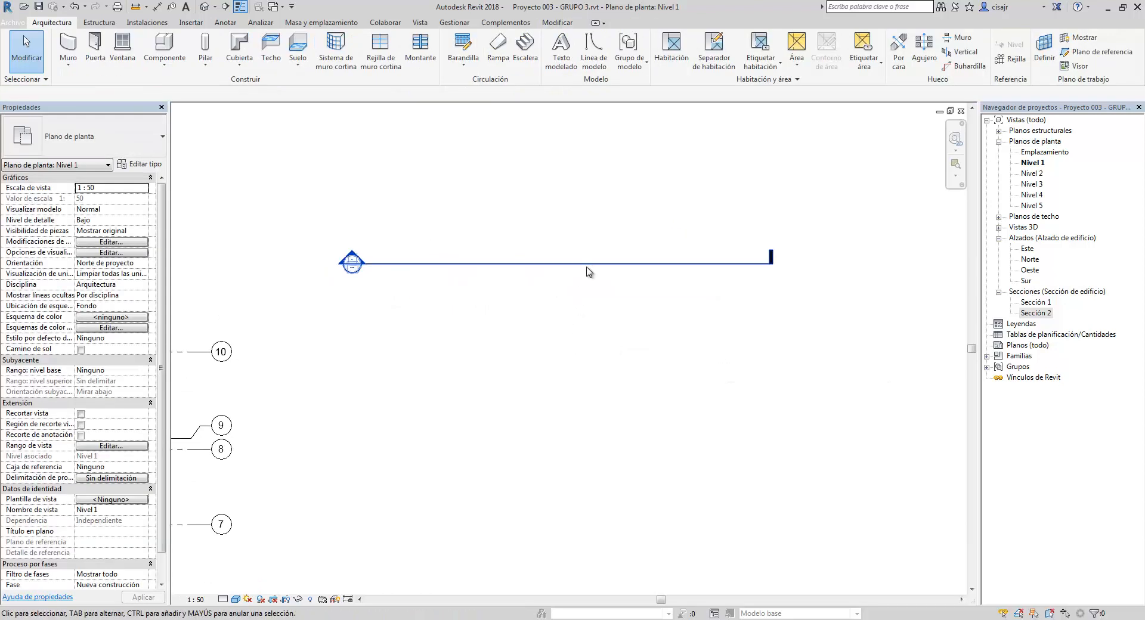
# Delete the section line left in the plan together with its Sección 2 view.
pyautogui.click(587, 264)
pyautogui.press('Delete')
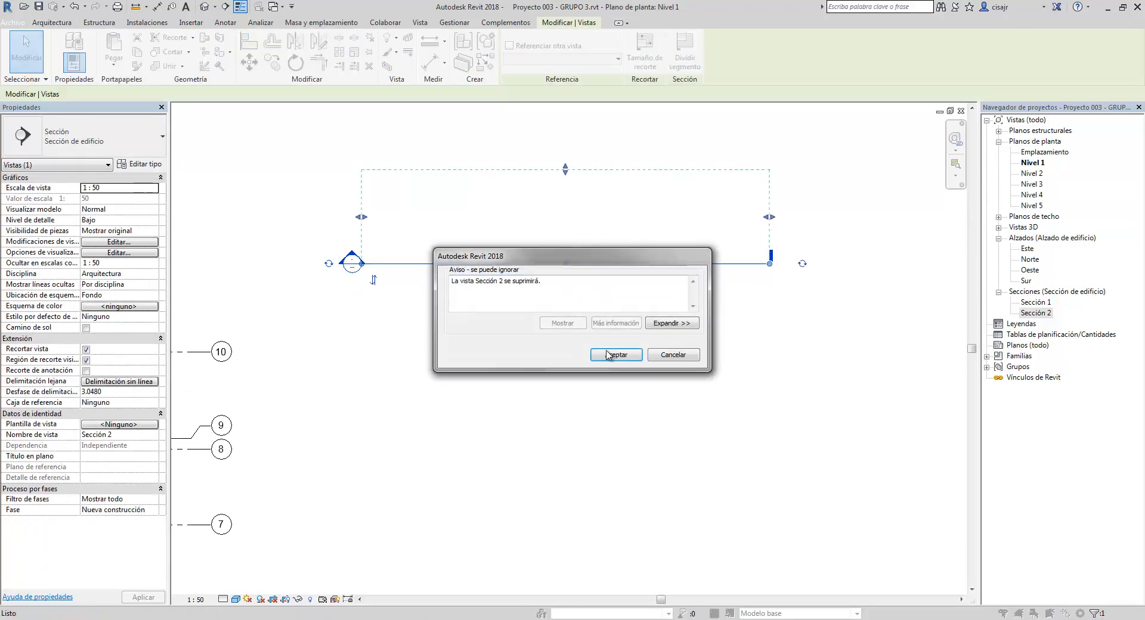
pyautogui.click(586, 352)
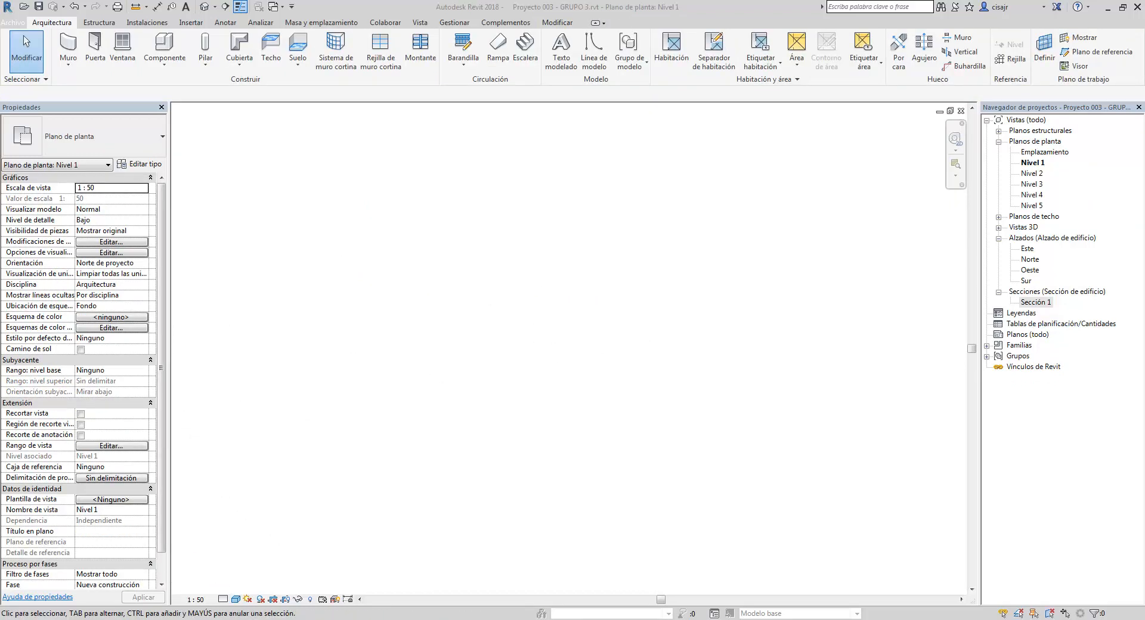
# Switch to the AutoCAD drawing ARQUITECTURA -A02 and focus on the staircase beside HALL-INGRESO.
pyautogui.moveTo(165, 619)
pyautogui.click(100, 568)
pyautogui.moveTo(514, 310); pyautogui.dragTo(473, 325, button='middle')
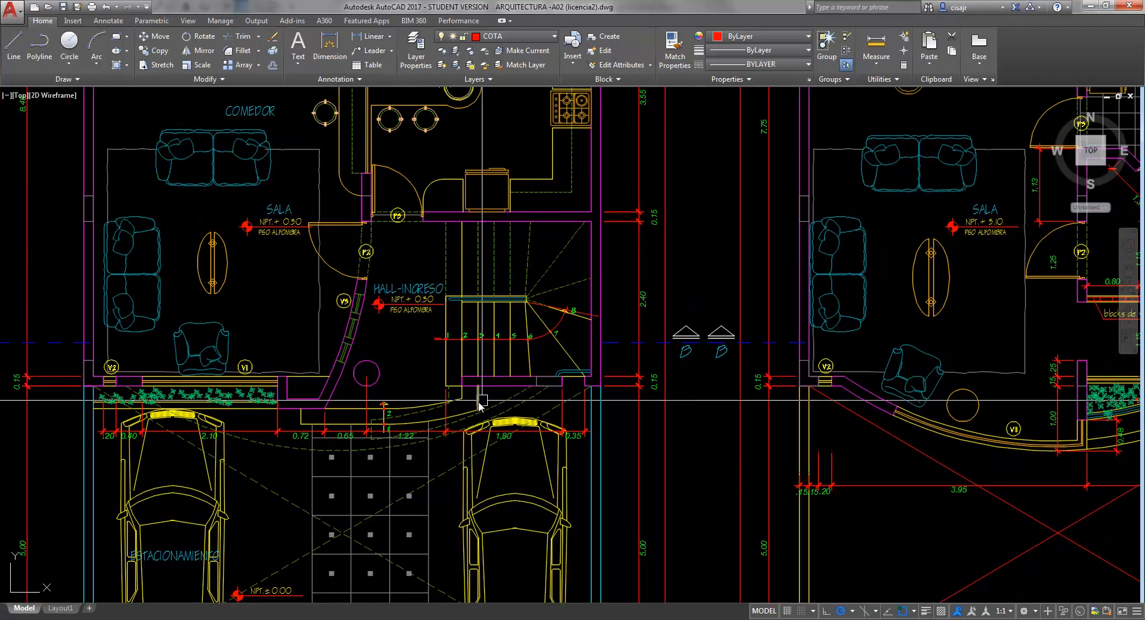
pyautogui.scroll(4, 447, 338)
pyautogui.moveTo(447, 338); pyautogui.dragTo(450, 359, button='middle')
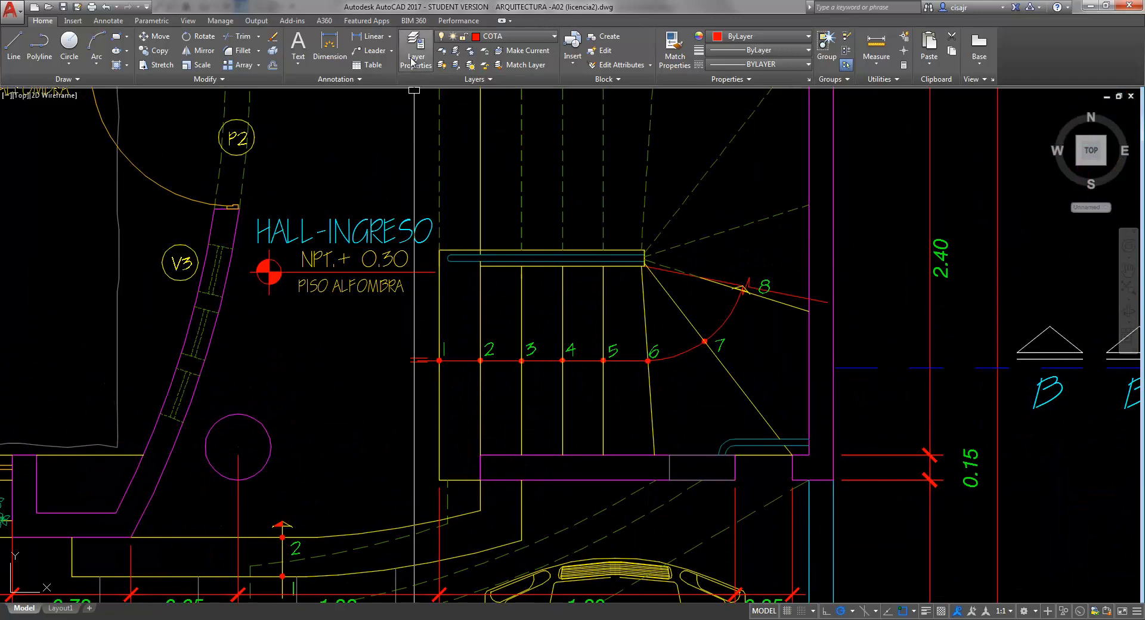
# Measure the width of the hall staircase's straight flight with a linear dimension.
pyautogui.click(370, 36)
pyautogui.click(480, 360)
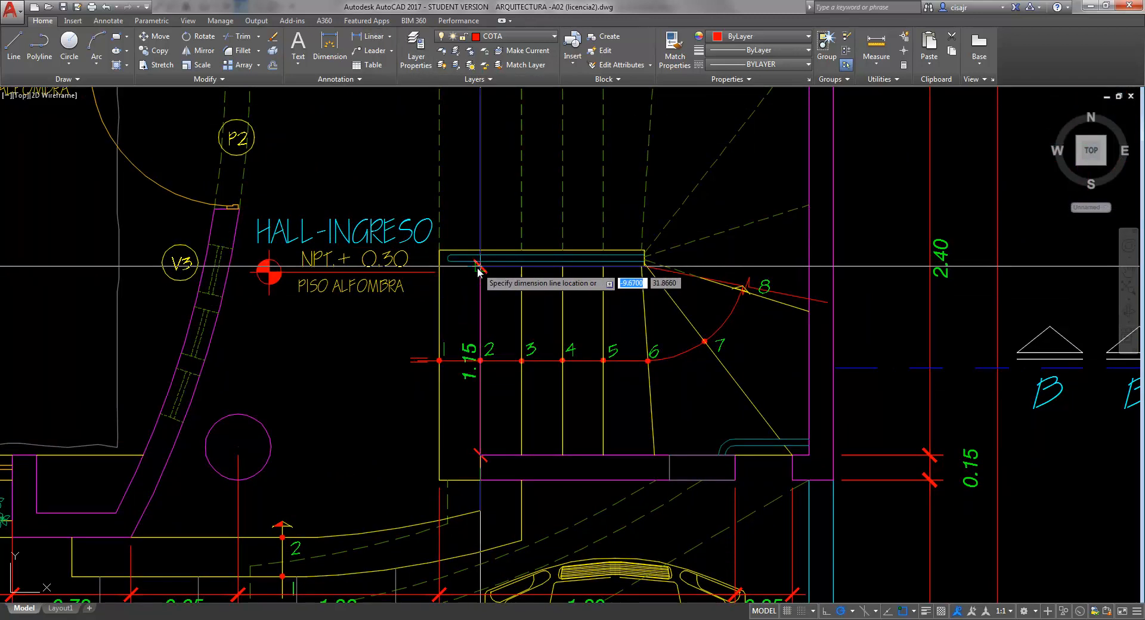
pyautogui.click(478, 269)
pyautogui.moveTo(462, 292); pyautogui.dragTo(449, 314, button='middle')
pyautogui.scroll(-2, 492, 344)
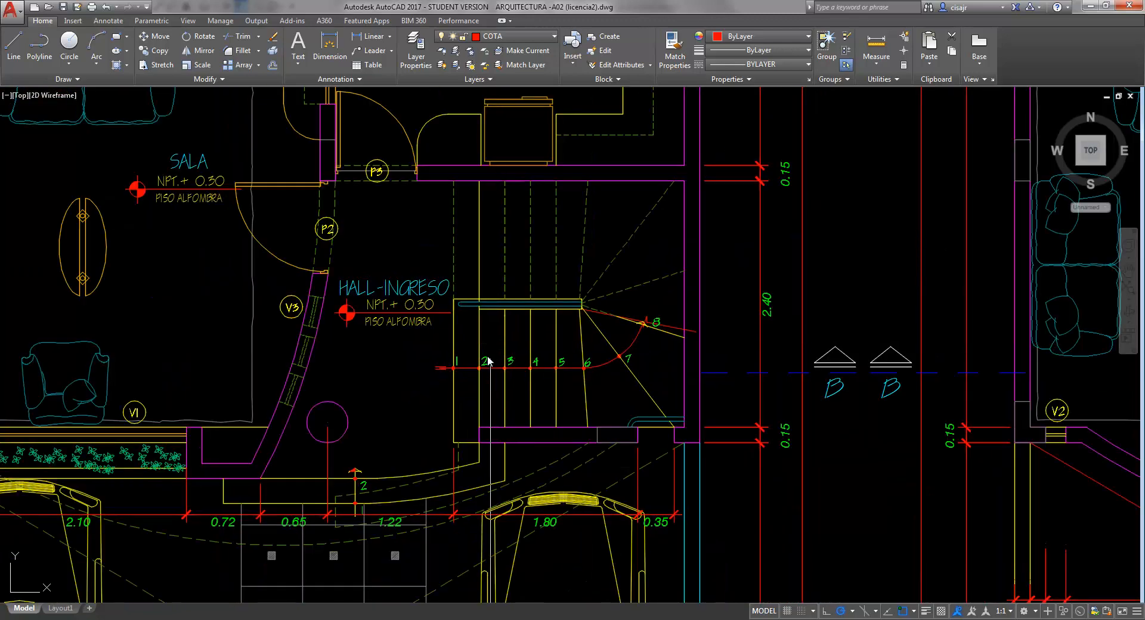
# Measure the tread depth between risers 2 and 3 of the hall staircase with a temporary linear dimension.
pyautogui.scroll(2, 525, 279)
pyautogui.moveTo(524, 281); pyautogui.dragTo(522, 251, button='middle')
pyautogui.scroll(4, 476, 375)
pyautogui.moveTo(482, 328); pyautogui.dragTo(489, 309, button='middle')
pyautogui.press('Return')
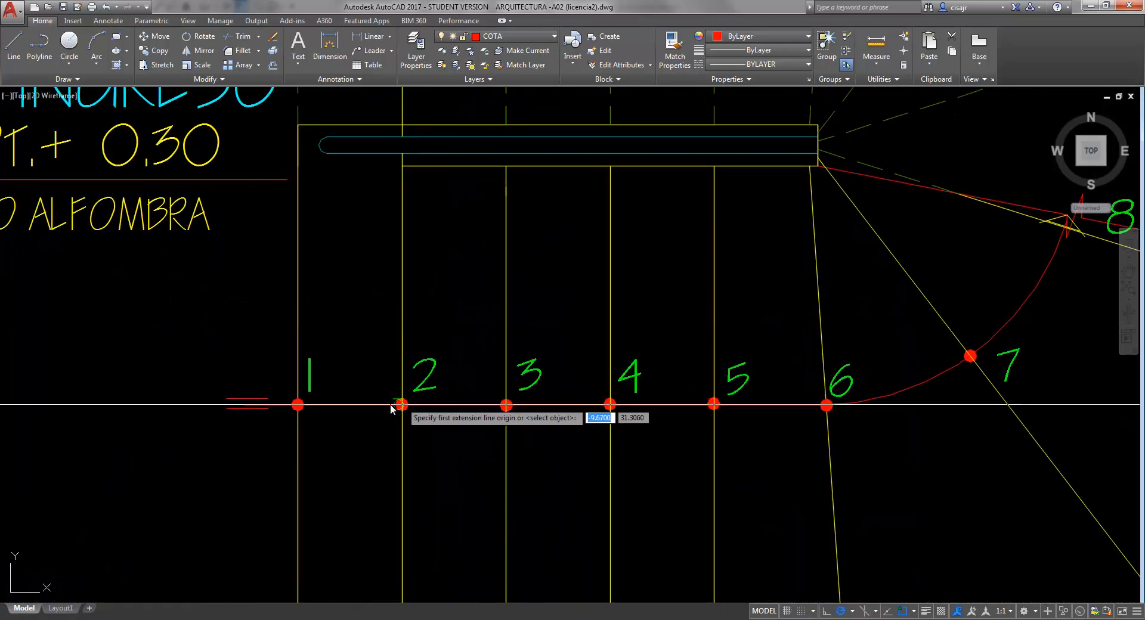
pyautogui.scroll(7, 402, 406)
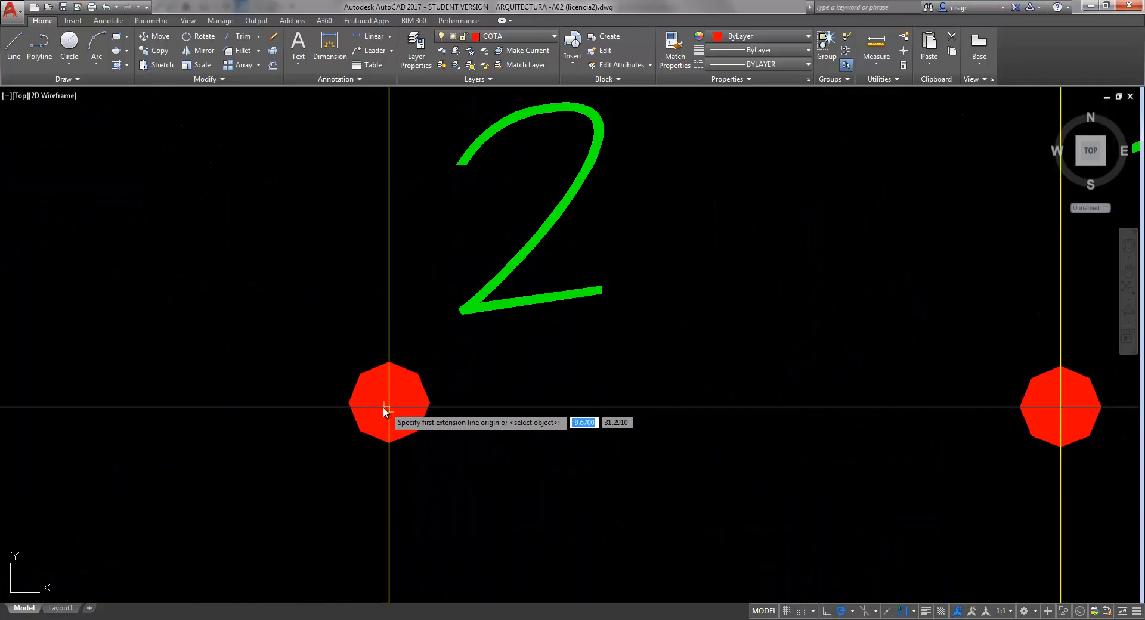
pyautogui.click(402, 405)
pyautogui.scroll(-4, 493, 412)
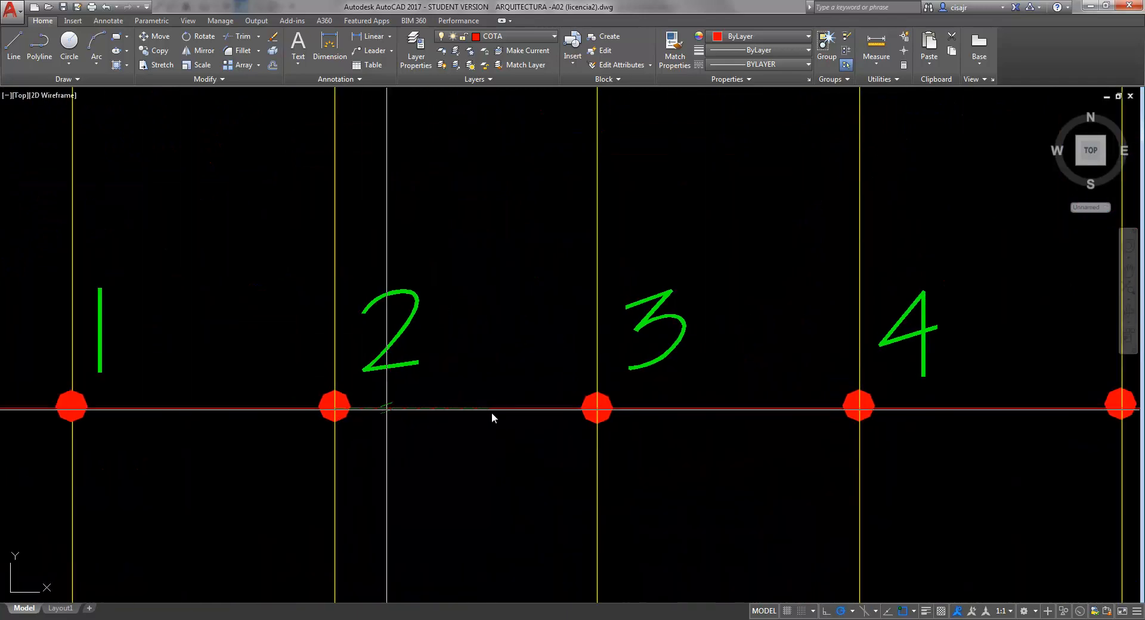
pyautogui.click(597, 407)
pyautogui.scroll(-10, 547, 409)
pyautogui.scroll(8, 543, 348)
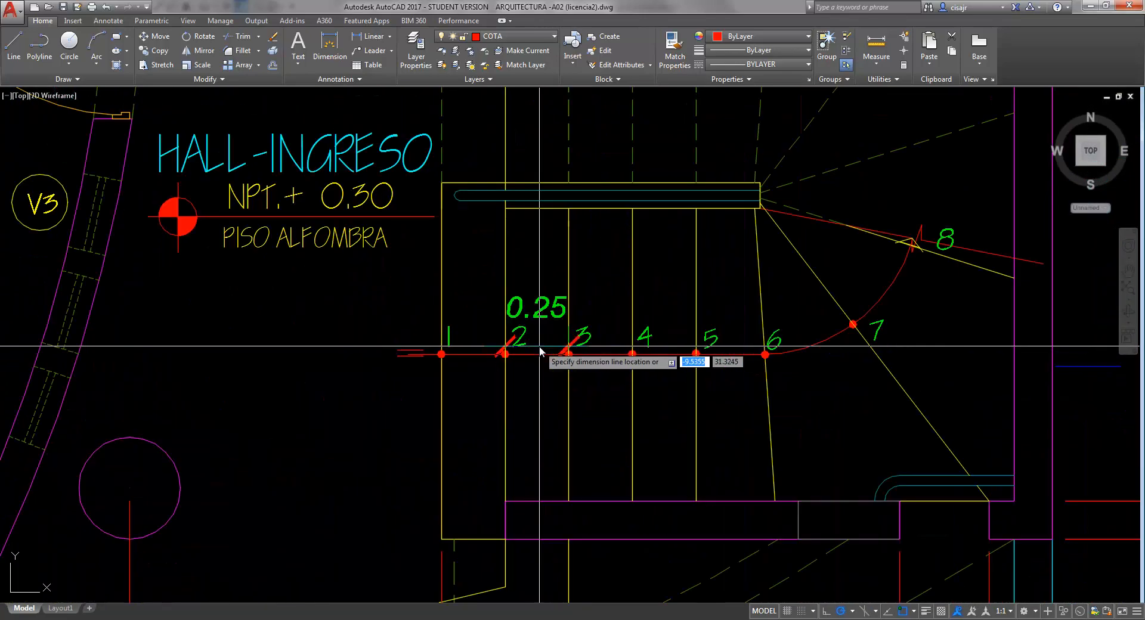
pyautogui.scroll(-8, 550, 262)
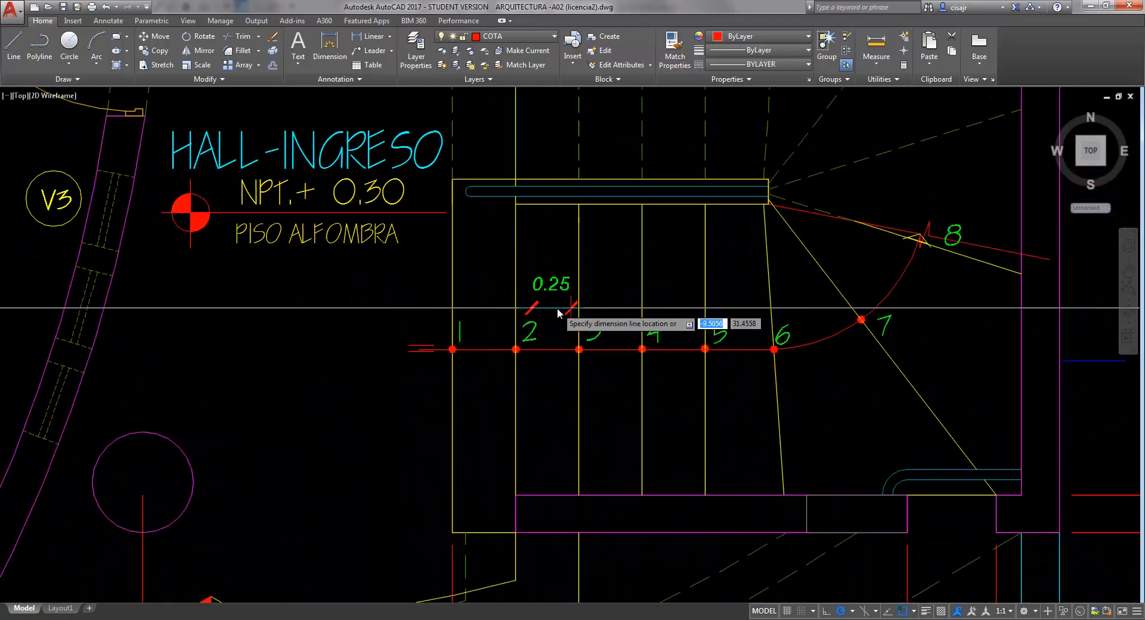
pyautogui.scroll(5, 627, 330)
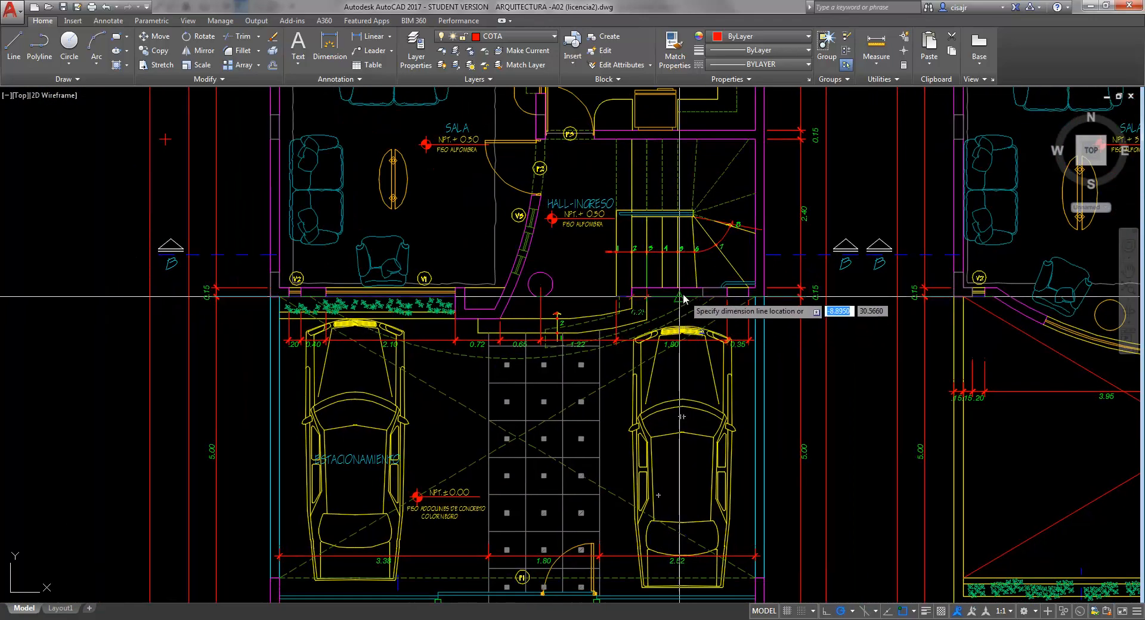
pyautogui.scroll(-8, 634, 355)
pyautogui.scroll(6, 644, 354)
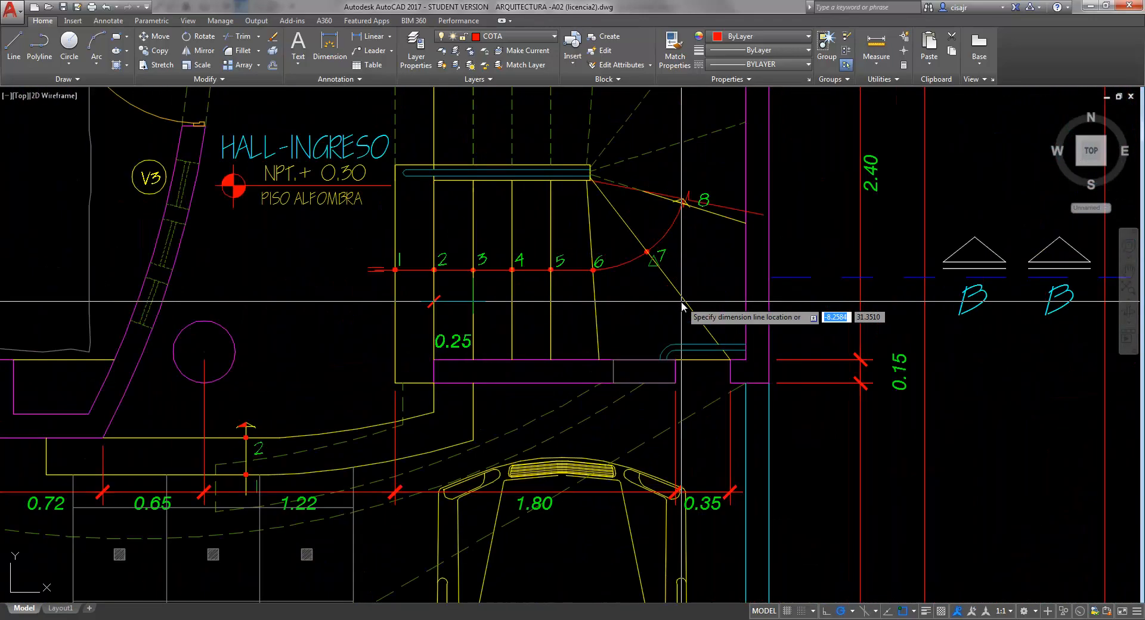
pyautogui.scroll(-4, 656, 355)
pyautogui.scroll(4, 665, 346)
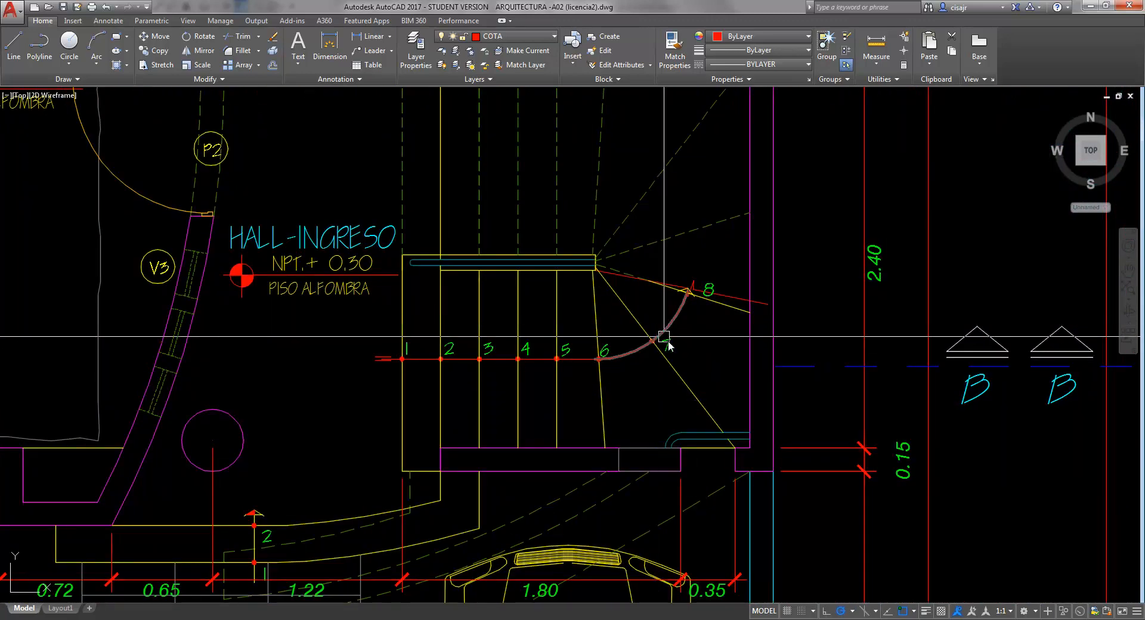
# Examine the staircase's step numbering, straight flights and winder steps on the first, second and third floor plans.
pyautogui.moveTo(674, 169); pyautogui.dragTo(696, 250, button='middle')
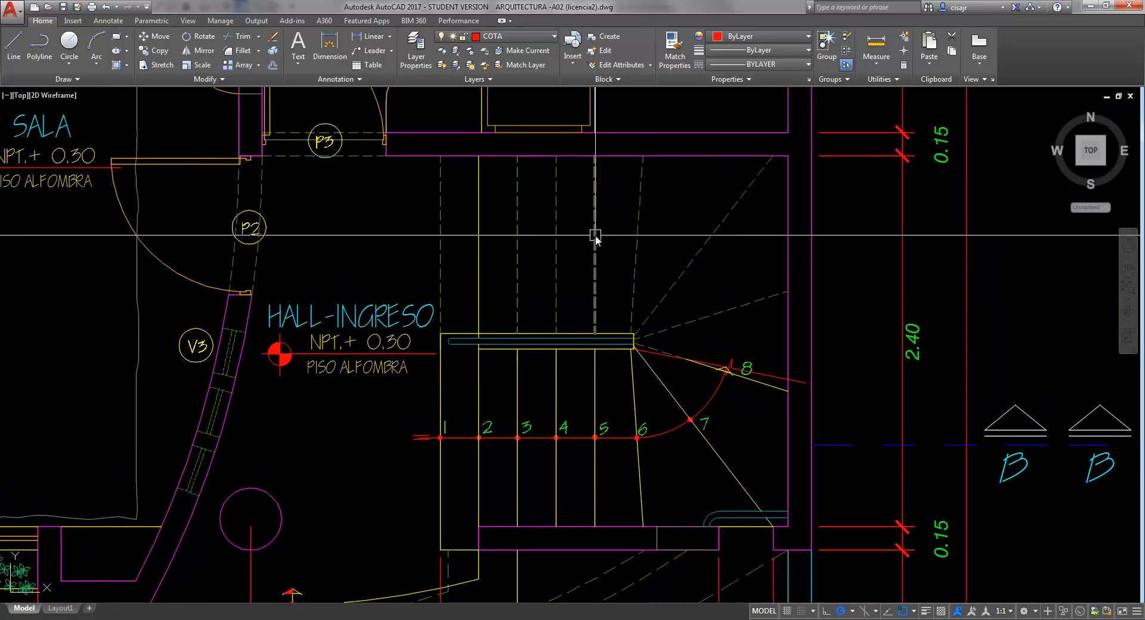
pyautogui.scroll(-4, 460, 268)
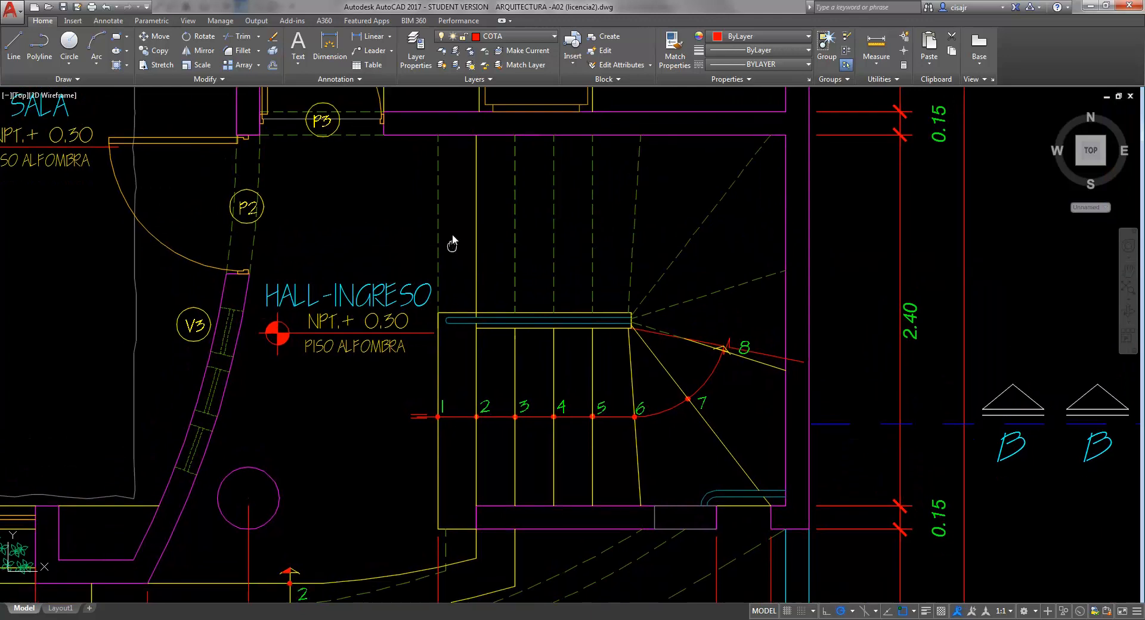
pyautogui.moveTo(542, 274); pyautogui.dragTo(526, 257, button='middle')
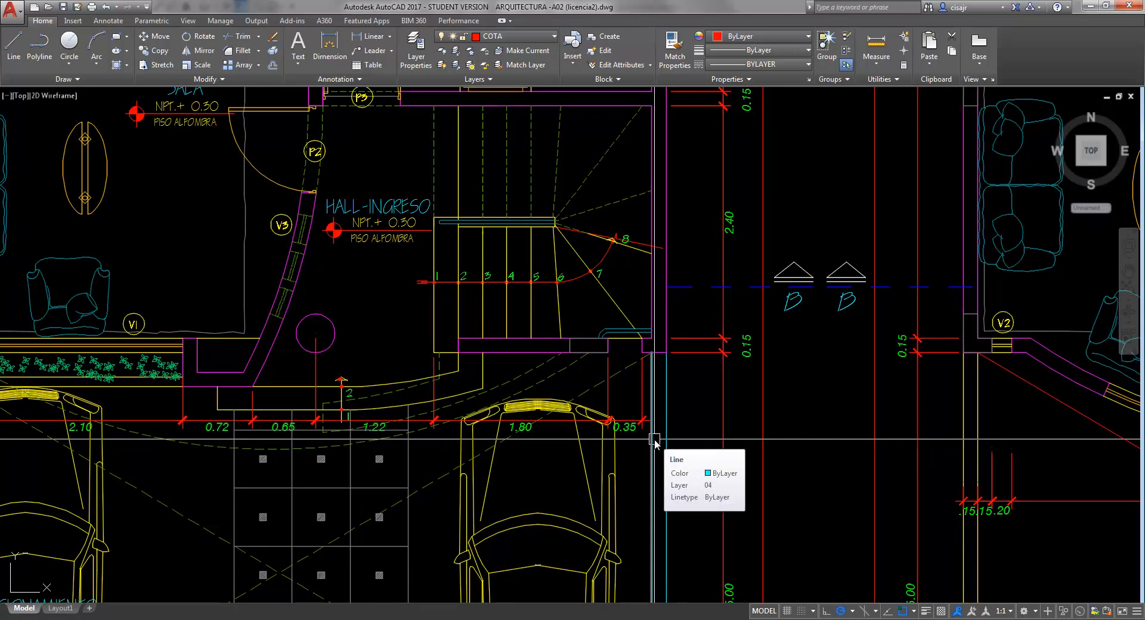
pyautogui.moveTo(556, 436); pyautogui.dragTo(567, 404, button='middle')
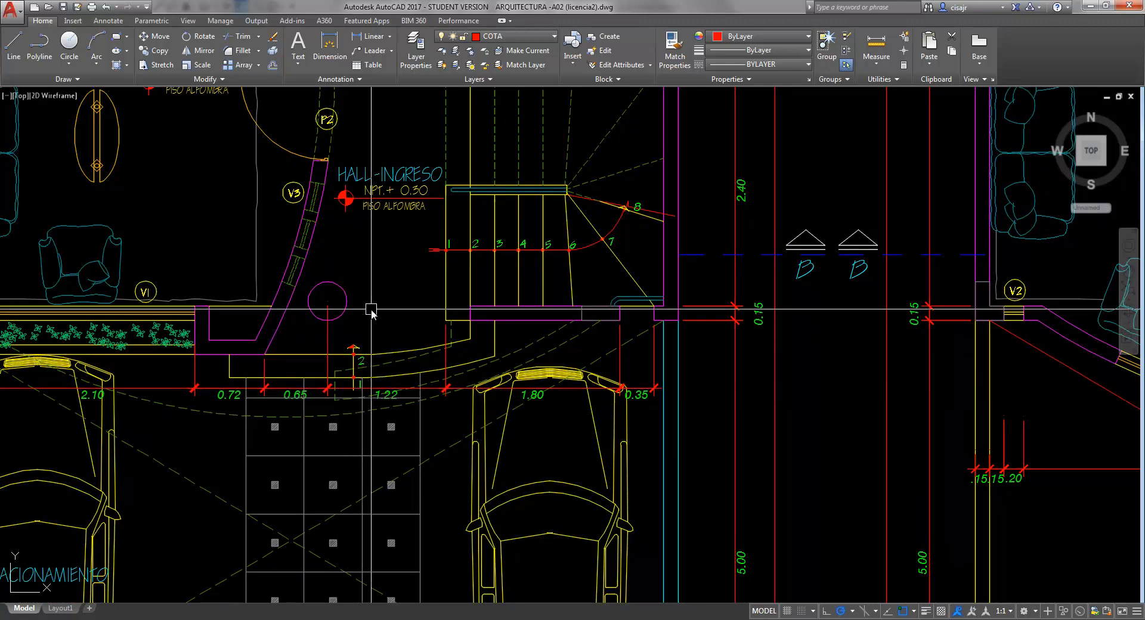
pyautogui.scroll(-5, 371, 309)
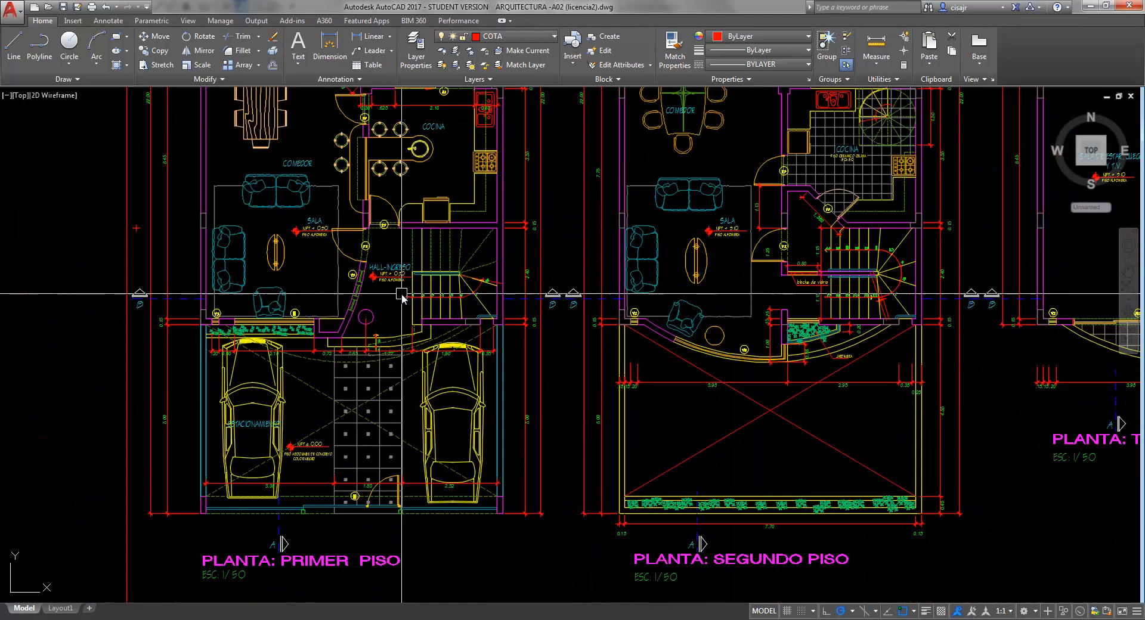
pyautogui.scroll(-5, 401, 293)
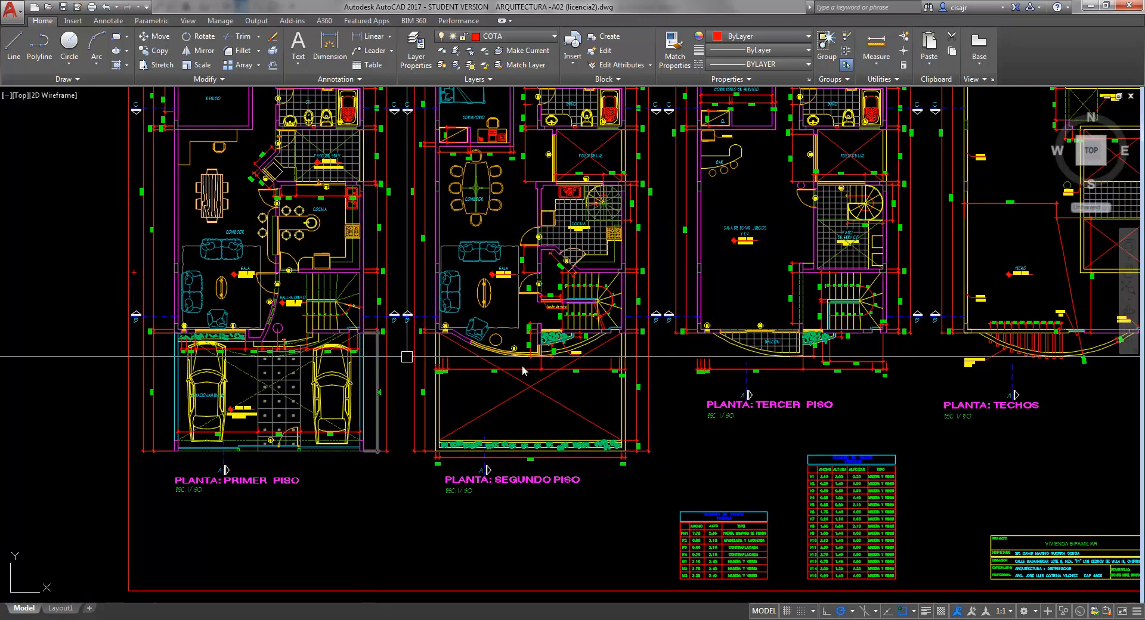
pyautogui.scroll(-2, 522, 370)
pyautogui.scroll(12, 620, 305)
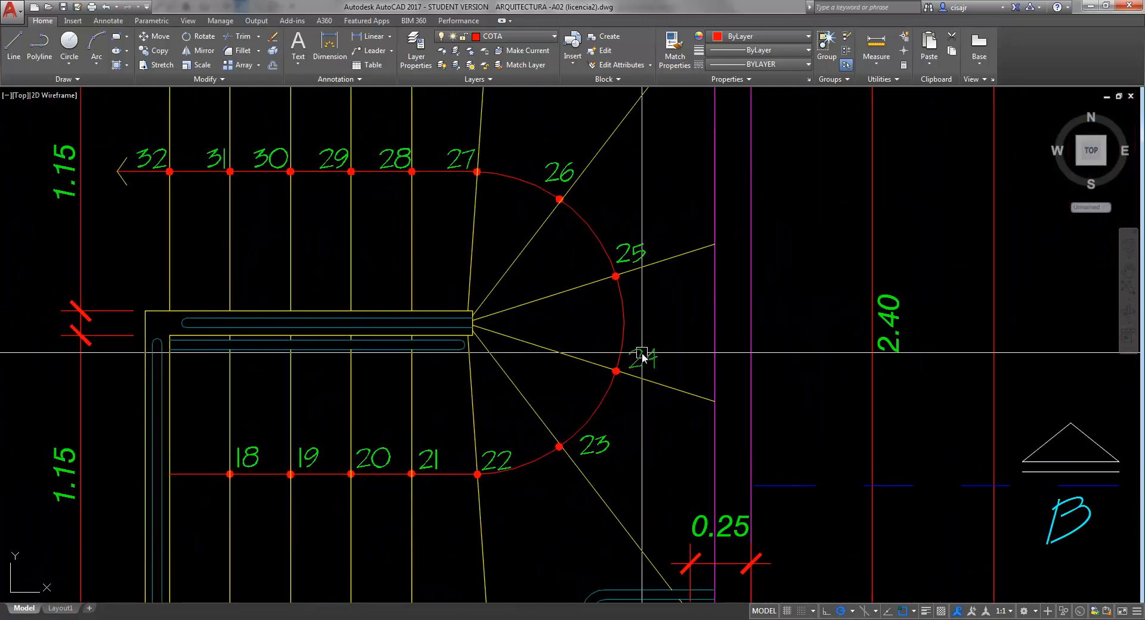
pyautogui.scroll(-5, 642, 356)
pyautogui.scroll(-6, 612, 366)
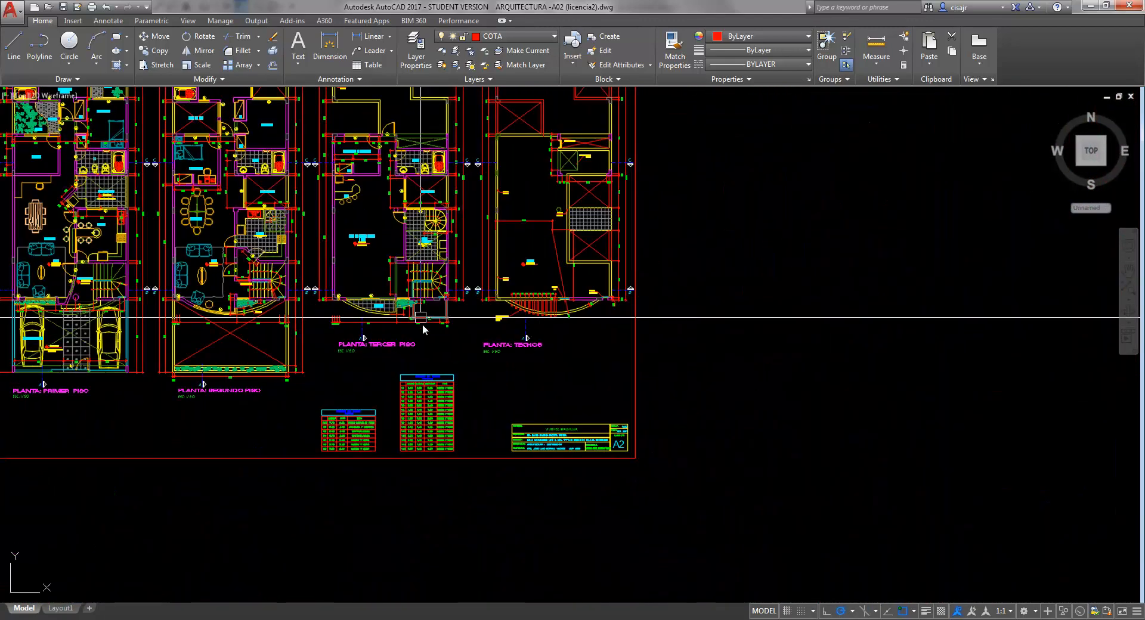
pyautogui.scroll(10, 257, 274)
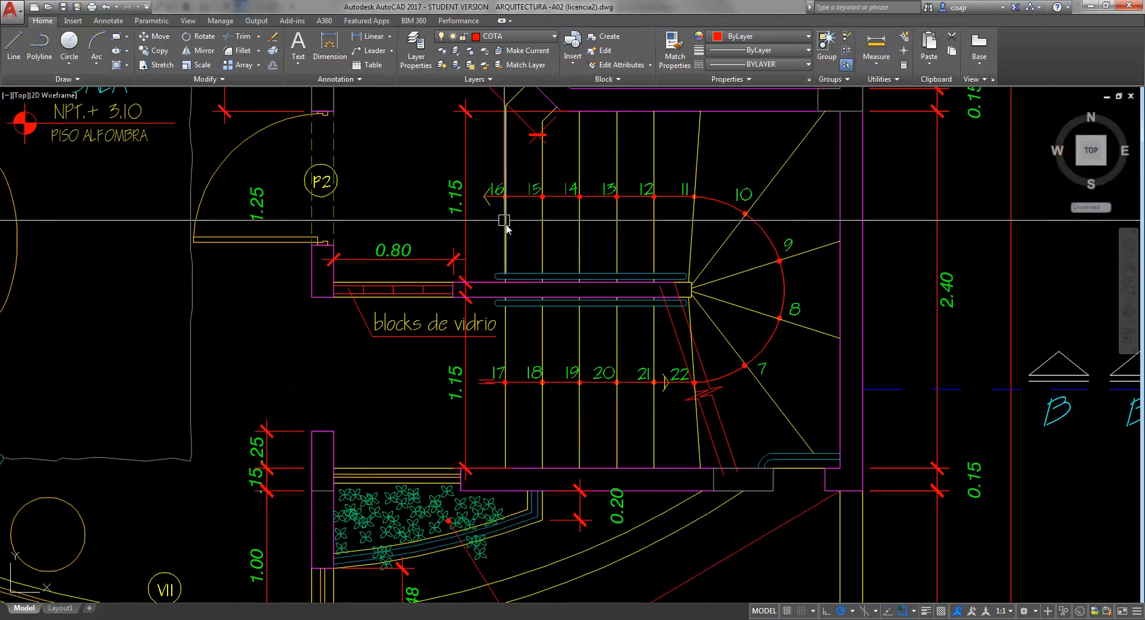
pyautogui.moveTo(504, 221); pyautogui.dragTo(508, 222, button='middle')
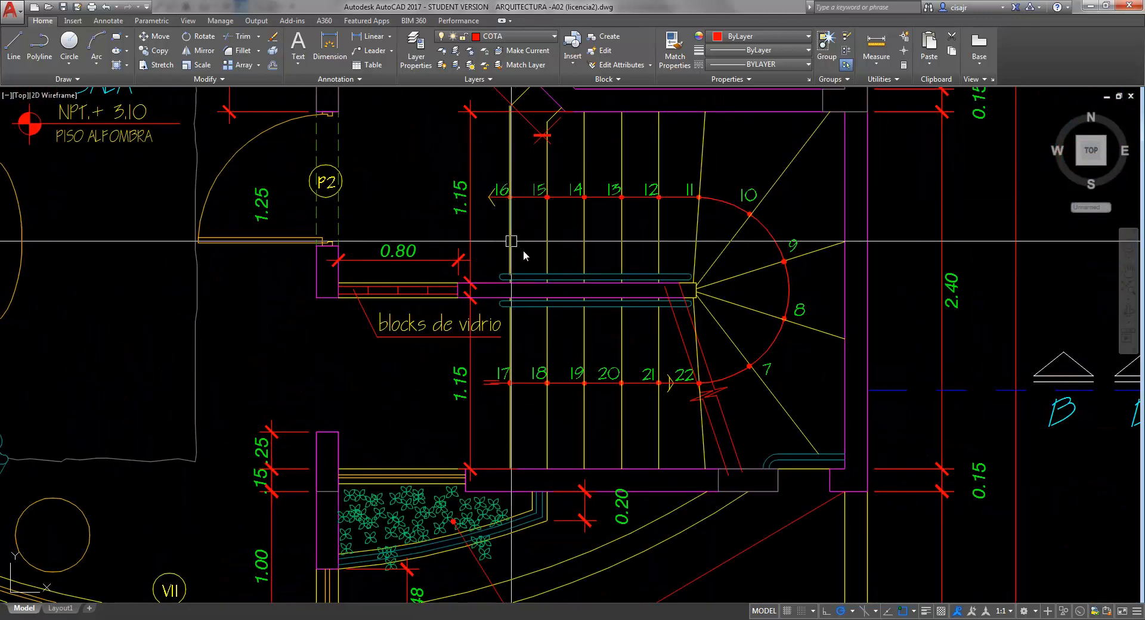
pyautogui.scroll(-6, 525, 255)
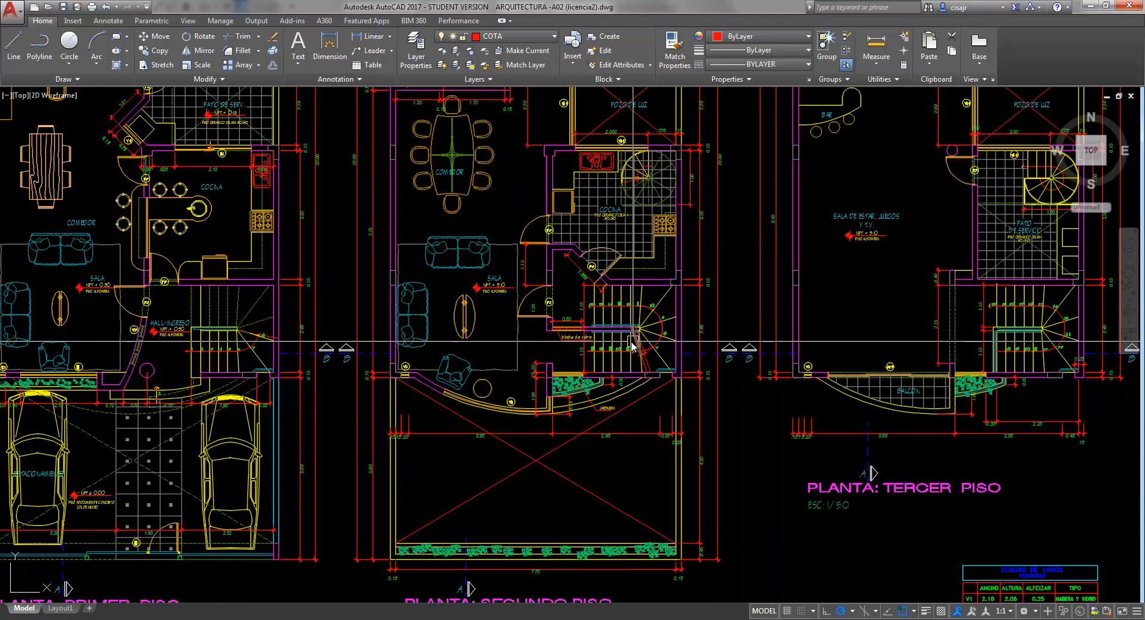
pyautogui.moveTo(632, 342)
pyautogui.mouseDown(button='middle')
pyautogui.moveTo(371, 343)
pyautogui.moveTo(559, 318)
pyautogui.mouseUp(button='middle')
pyautogui.scroll(2, 529, 354)
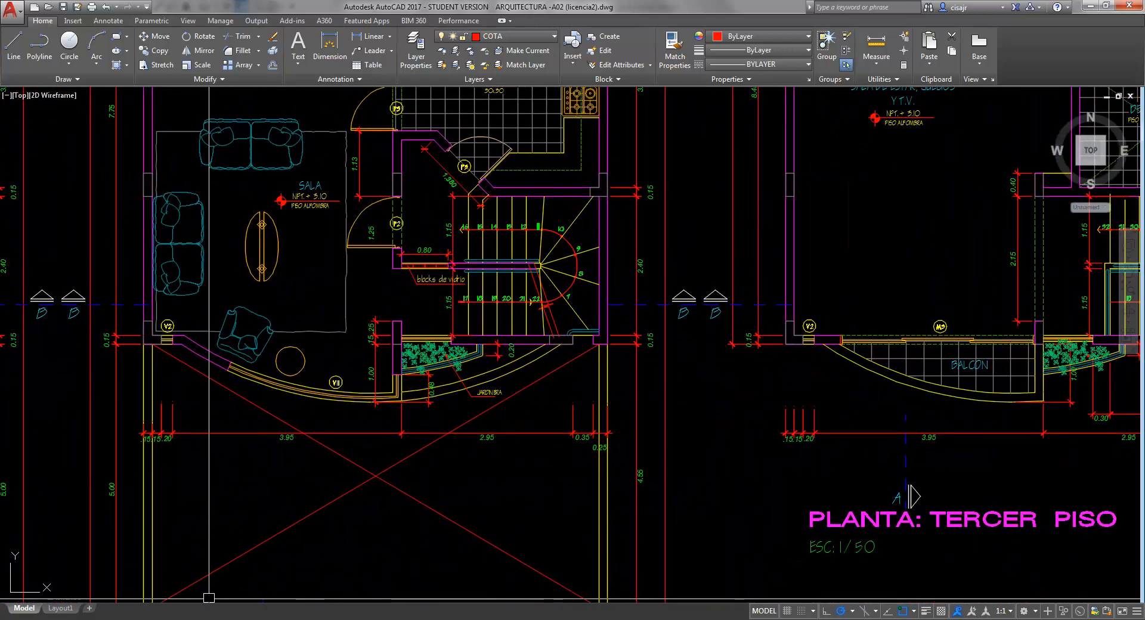
# Switch to Revit, dismiss the save reminder, and start a sketched run for a cast-in-place monolithic stair on Nivel 1.
pyautogui.click(126, 619)
pyautogui.scroll(-3, 525, 328)
pyautogui.moveTo(413, 325); pyautogui.dragTo(328, 302, button='middle')
pyautogui.scroll(1, 439, 320)
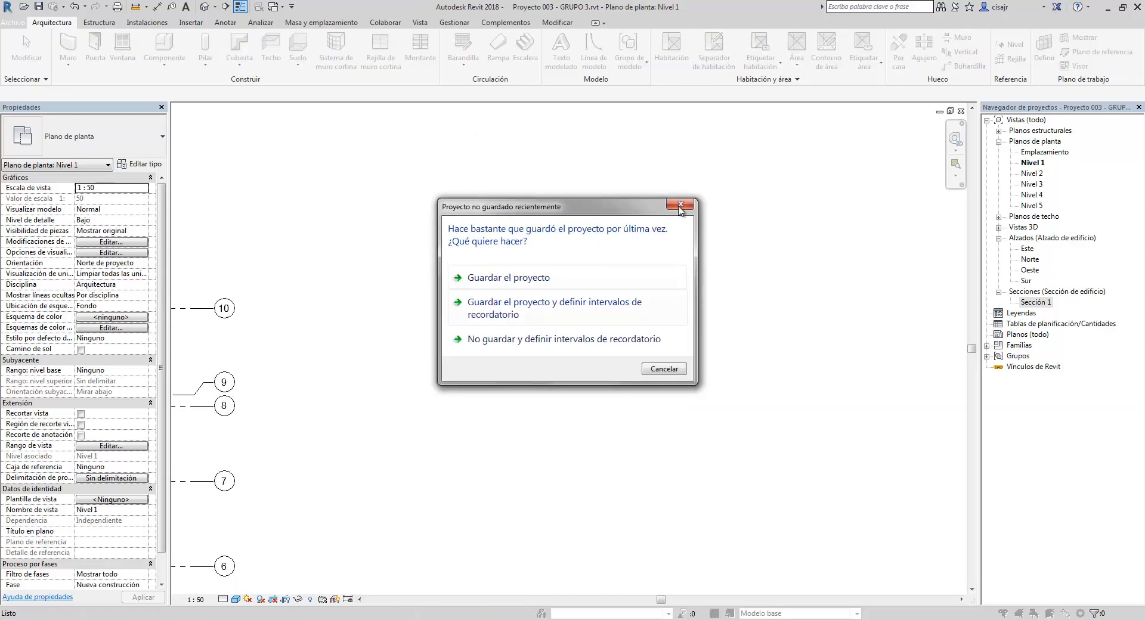
pyautogui.click(680, 206)
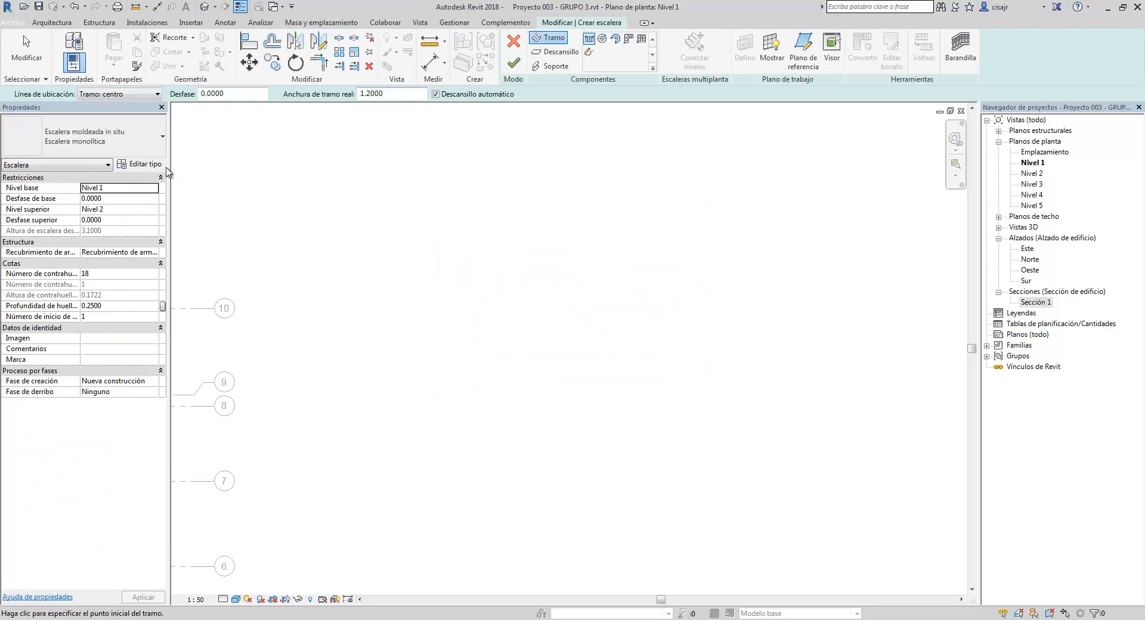
pyautogui.click(128, 150)
pyautogui.click(88, 268)
pyautogui.click(590, 54)
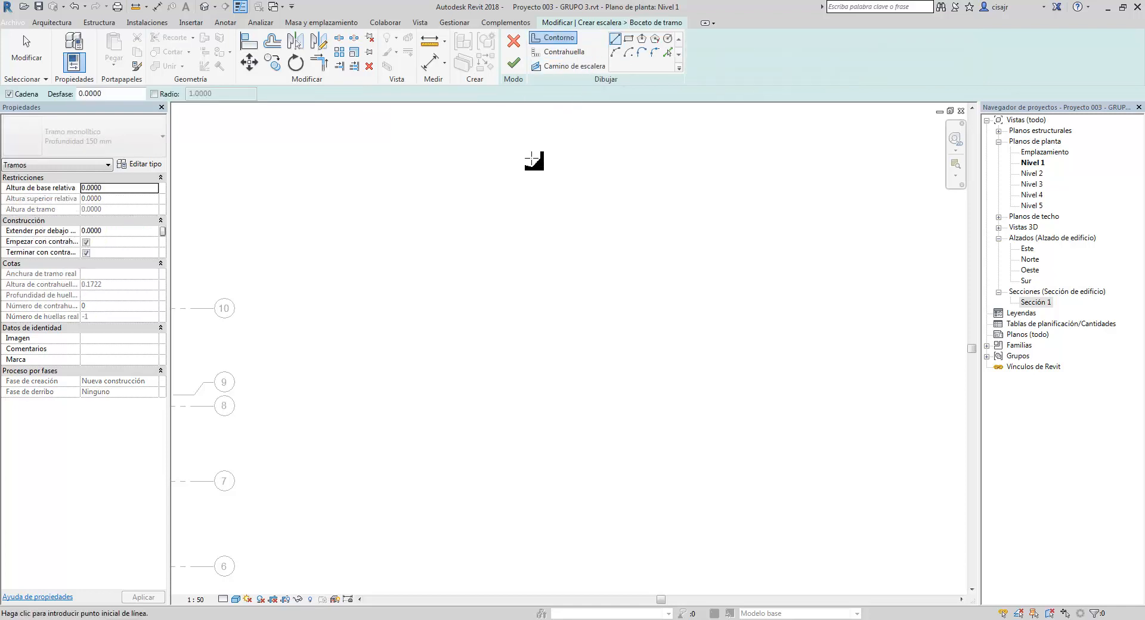
pyautogui.moveTo(458, 274); pyautogui.dragTo(479, 255, button='middle')
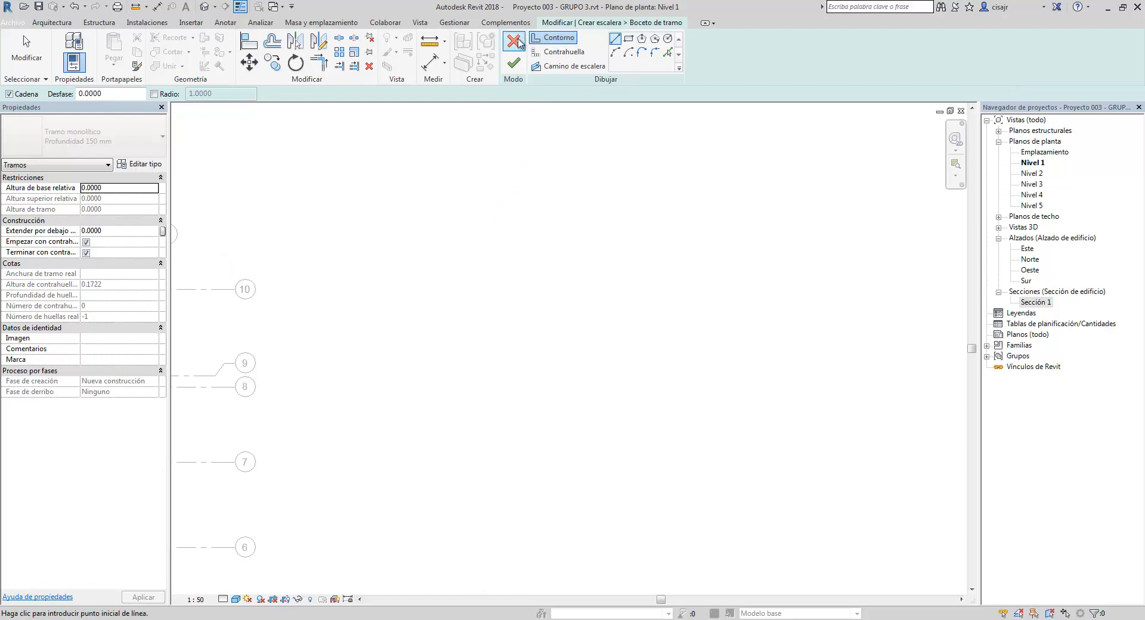
pyautogui.scroll(1, 457, 331)
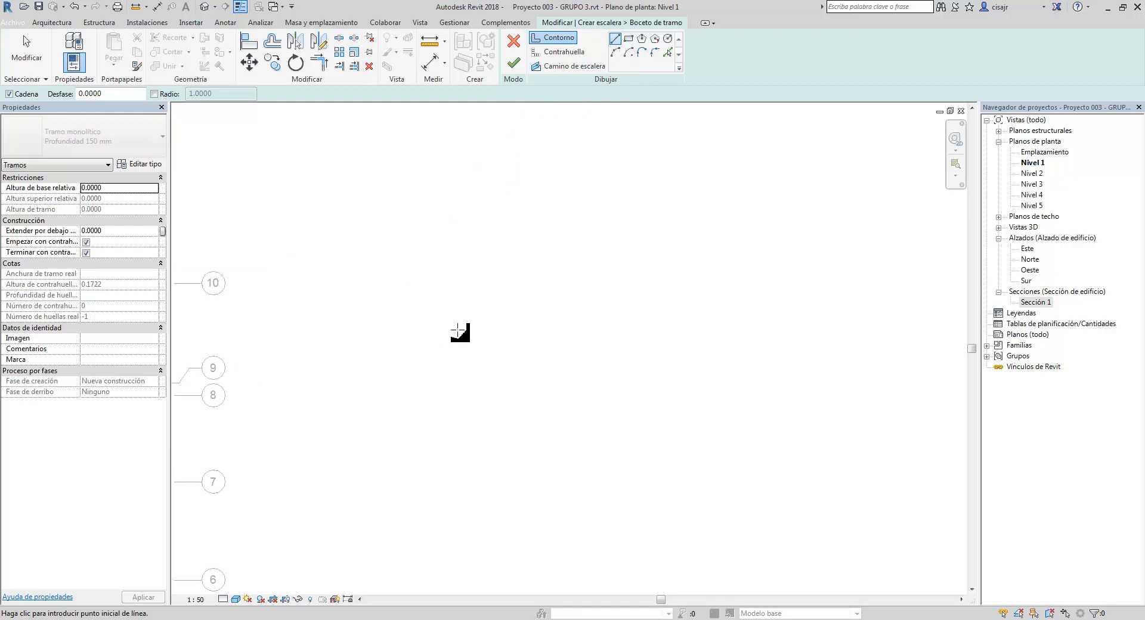
pyautogui.moveTo(457, 332); pyautogui.dragTo(485, 318, button='middle')
pyautogui.click(478, 314)
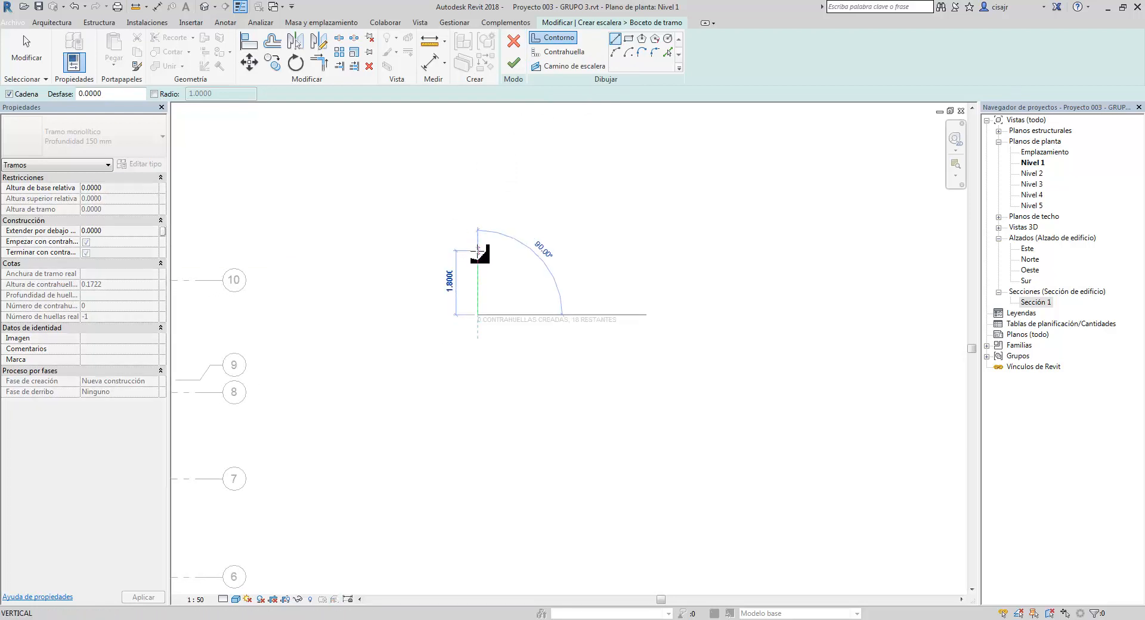
pyautogui.scroll(1, 478, 250)
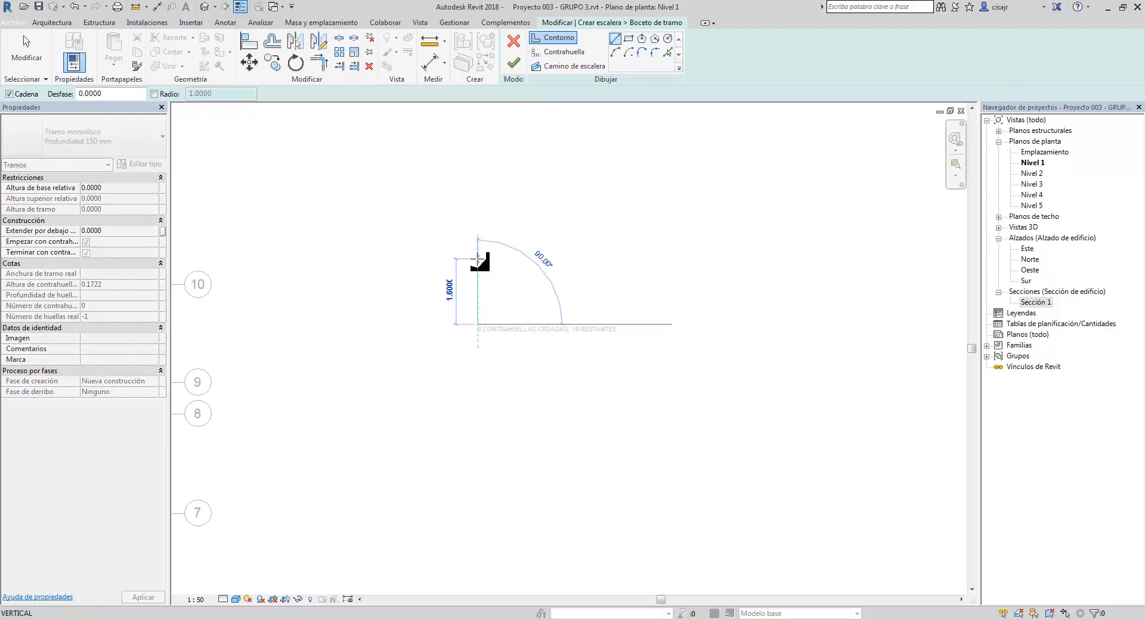
pyautogui.press('Escape')
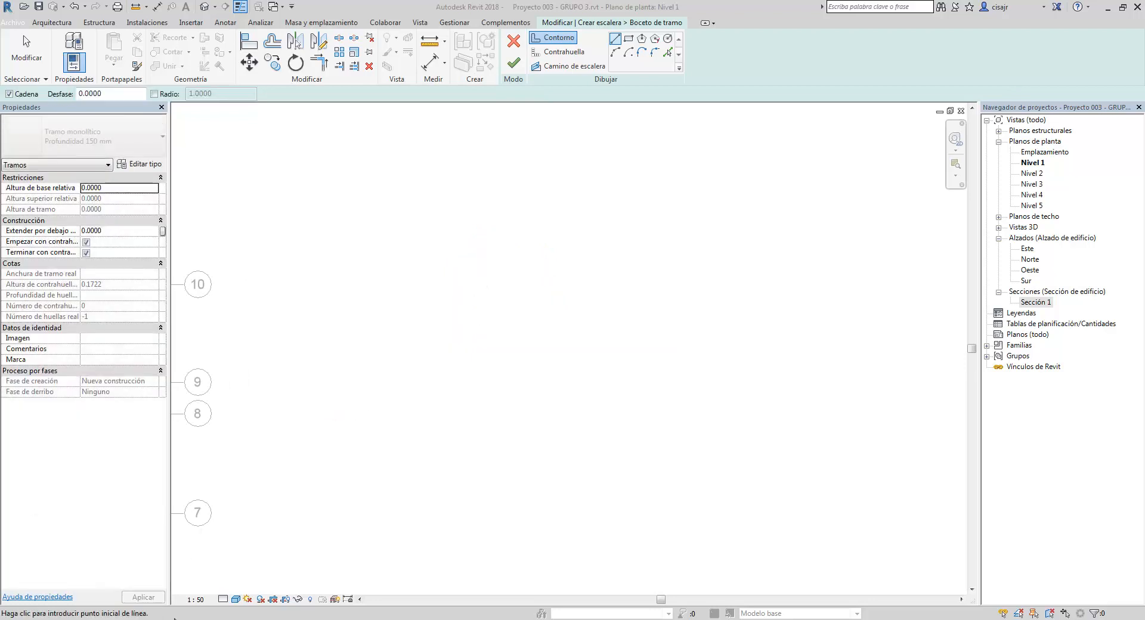
# Switch back to the AutoCAD drawing and bring the first-floor staircase beside HALL-INGRESO into focus.
pyautogui.moveTo(175, 615)
pyautogui.click(213, 537)
pyautogui.scroll(3, 484, 291)
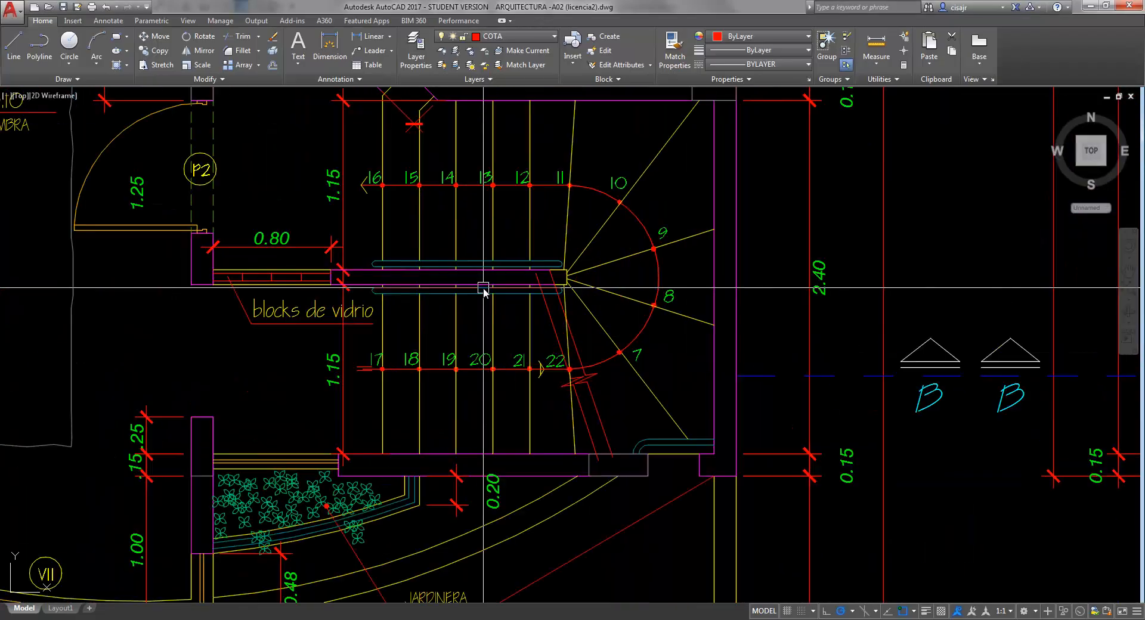
pyautogui.moveTo(483, 290); pyautogui.dragTo(490, 305, button='middle')
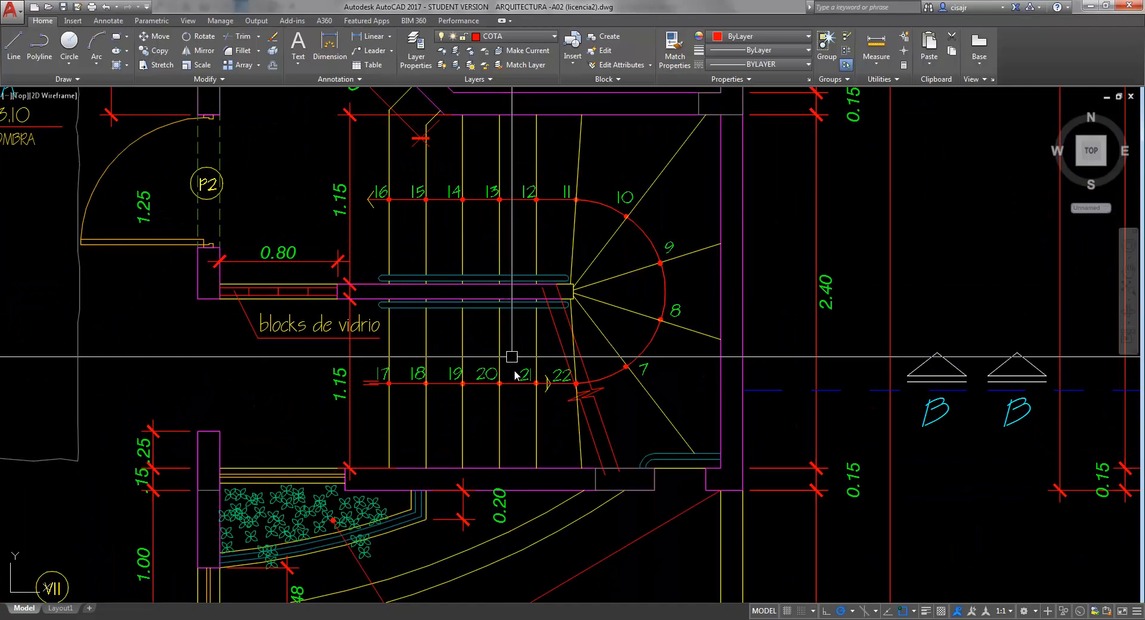
pyautogui.scroll(-5, 556, 359)
pyautogui.scroll(5, 464, 357)
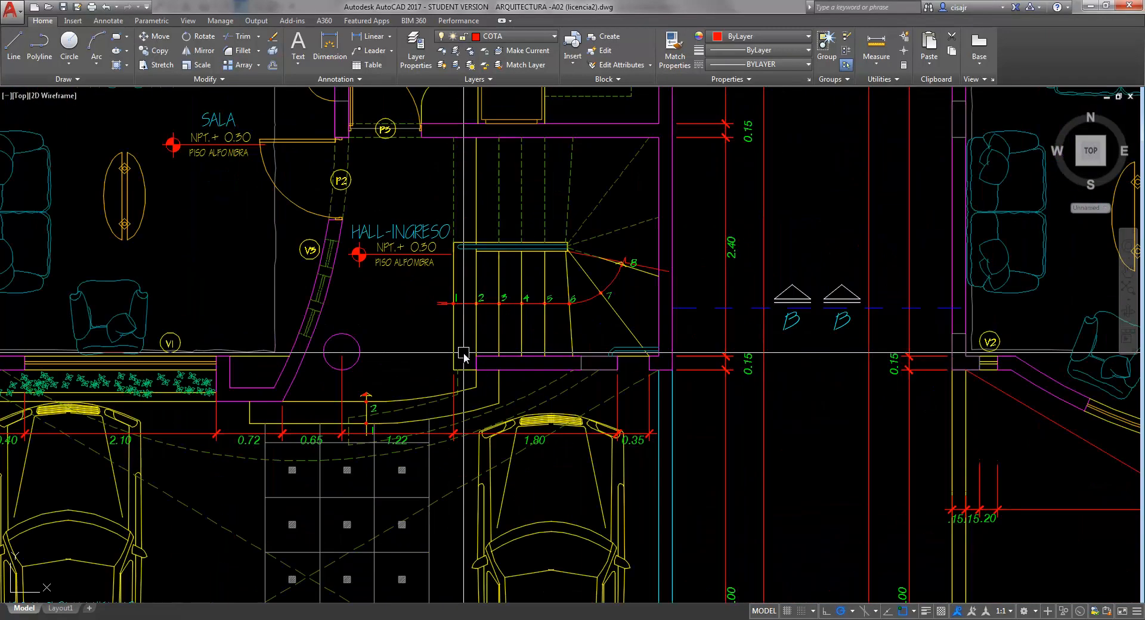
pyautogui.moveTo(557, 358); pyautogui.dragTo(555, 361, button='middle')
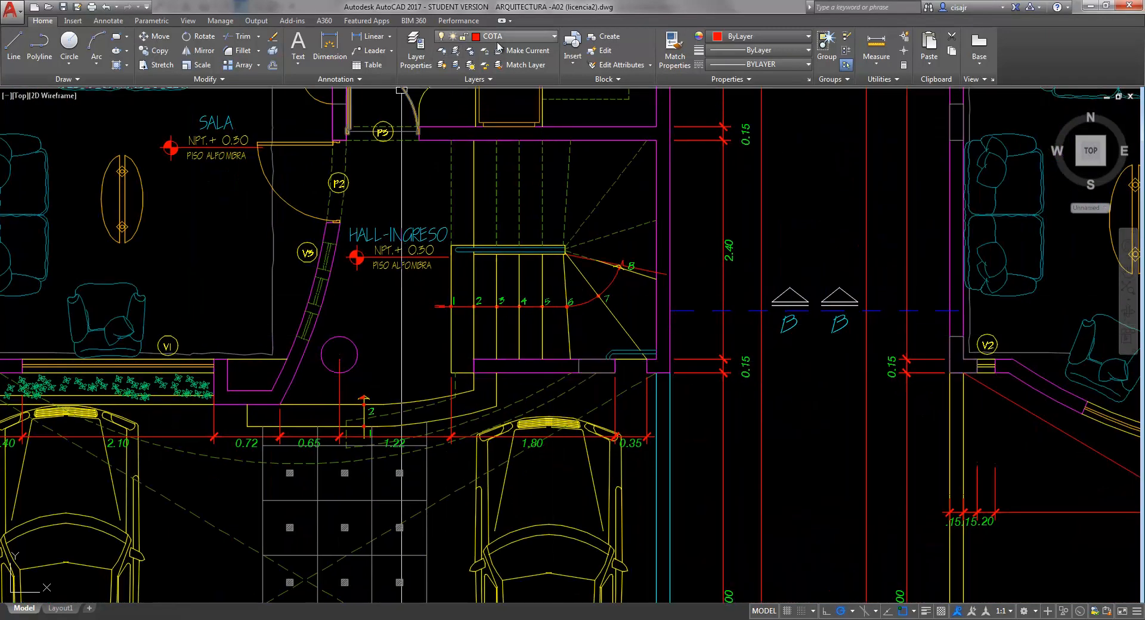
# Measure the hall staircase's overall length from riser 1 to the far wall with a temporary linear dimension.
pyautogui.click(365, 37)
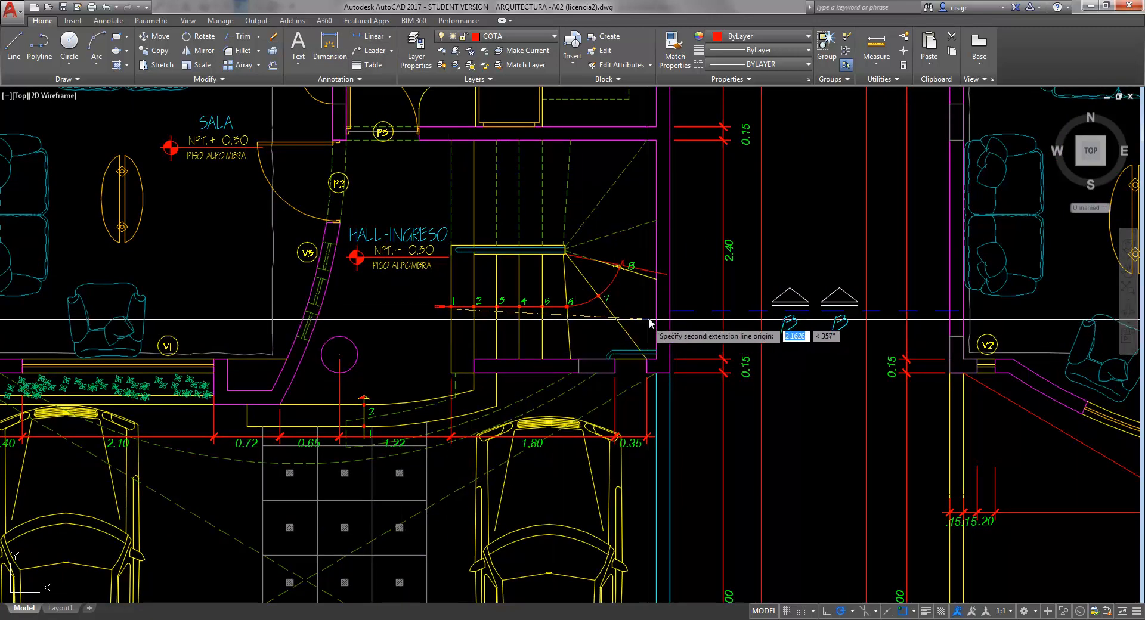
pyautogui.click(658, 324)
pyautogui.scroll(5, 601, 325)
pyautogui.scroll(-5, 596, 325)
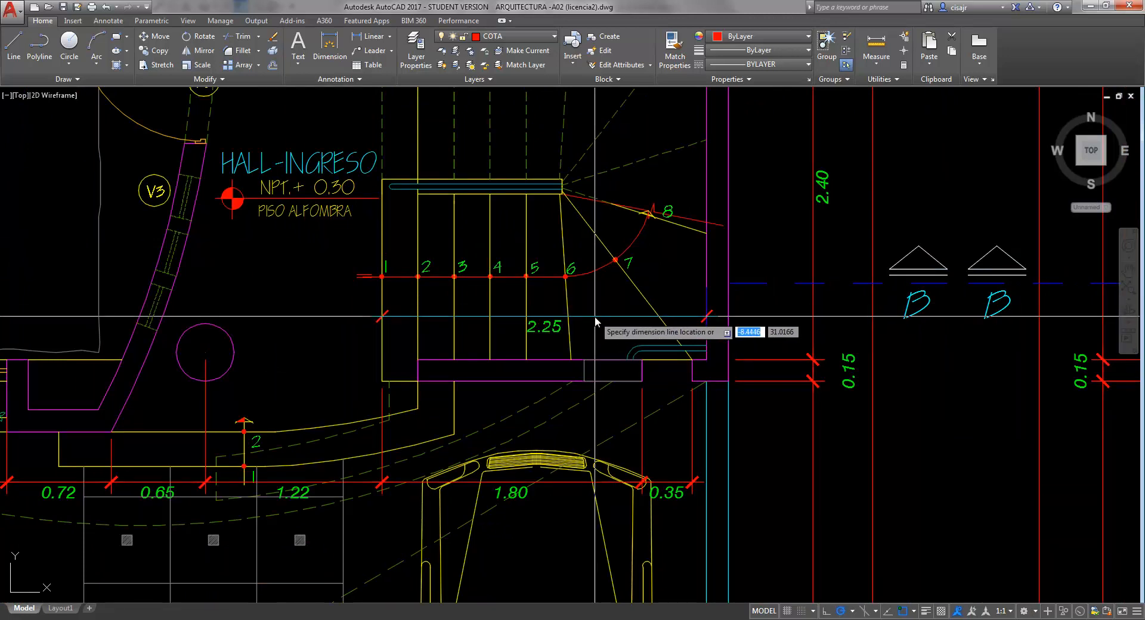
pyautogui.press('Escape')
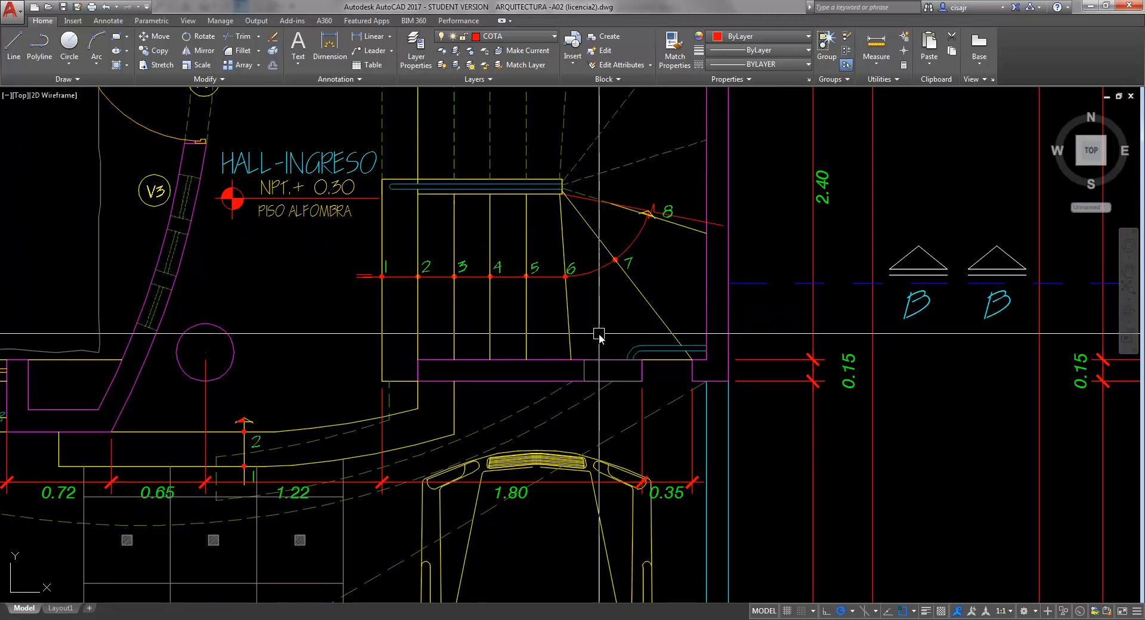
# Switch to Revit and draw a vertical 2.25 m boundary line for the sketched run.
pyautogui.moveTo(597, 332); pyautogui.dragTo(598, 322, button='middle')
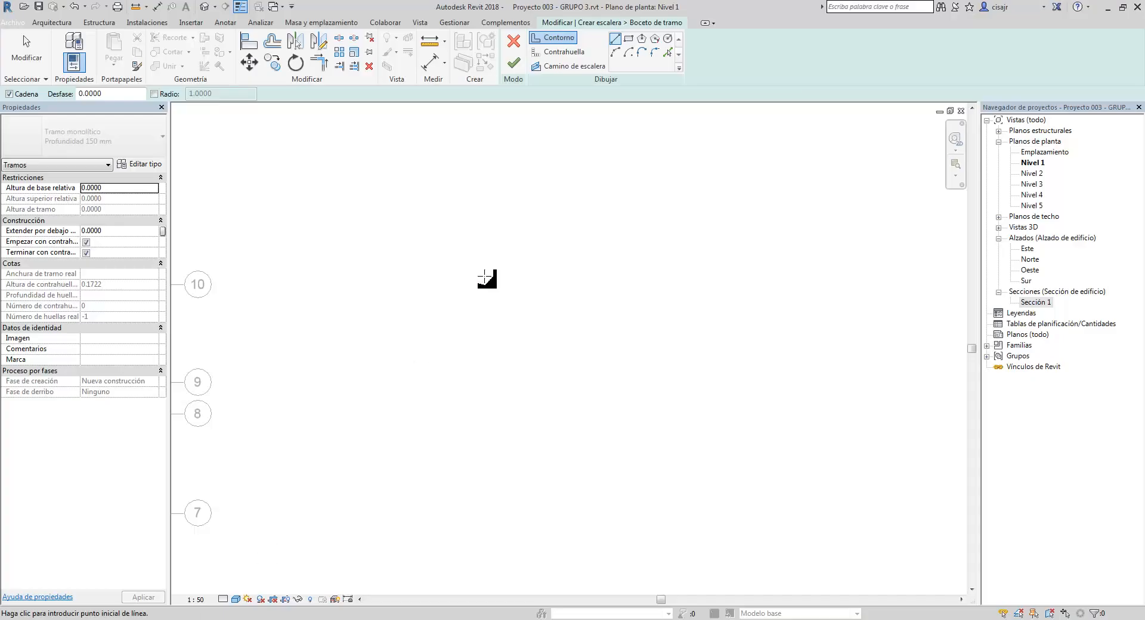
pyautogui.moveTo(484, 276); pyautogui.dragTo(486, 281, button='middle')
pyautogui.click(463, 345)
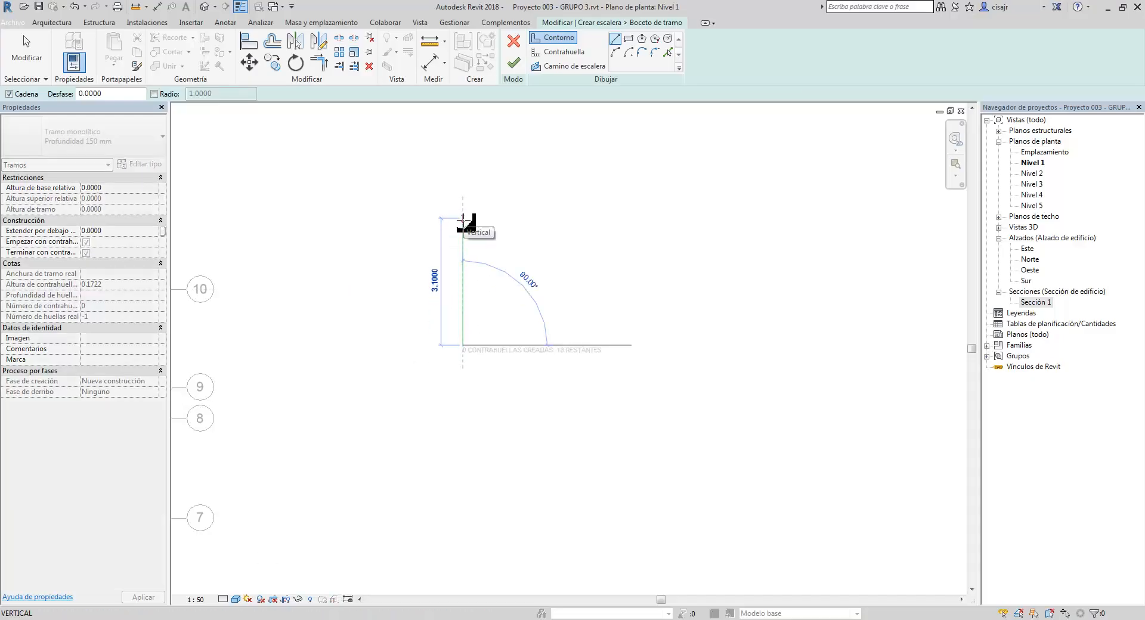
pyautogui.write('2.')
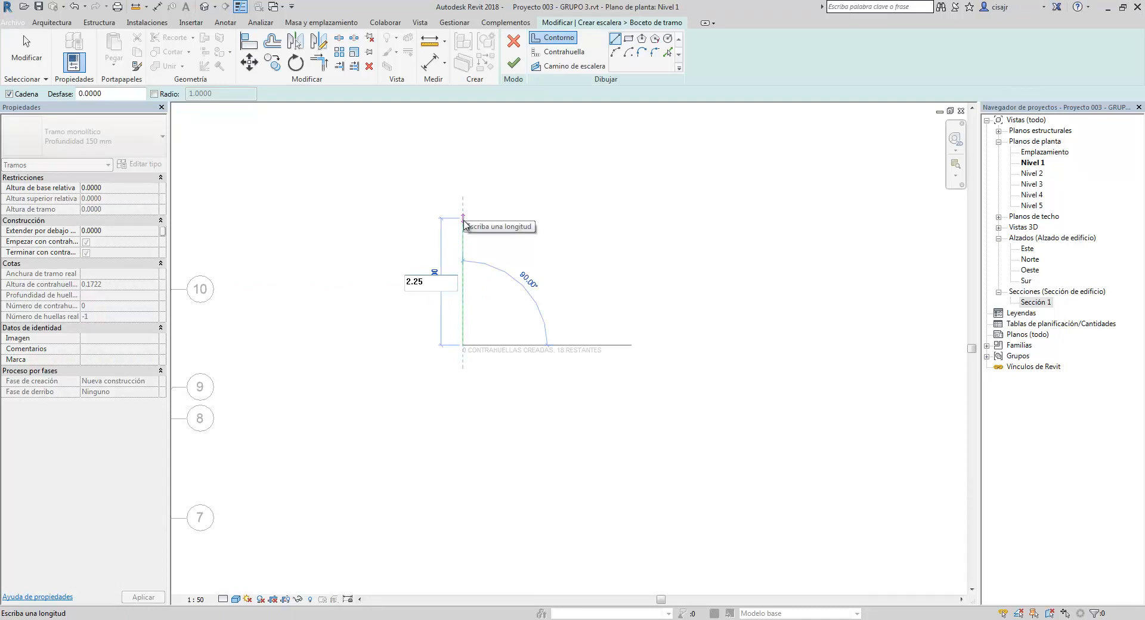
pyautogui.write('25')
pyautogui.press('Return')
pyautogui.press('Escape')
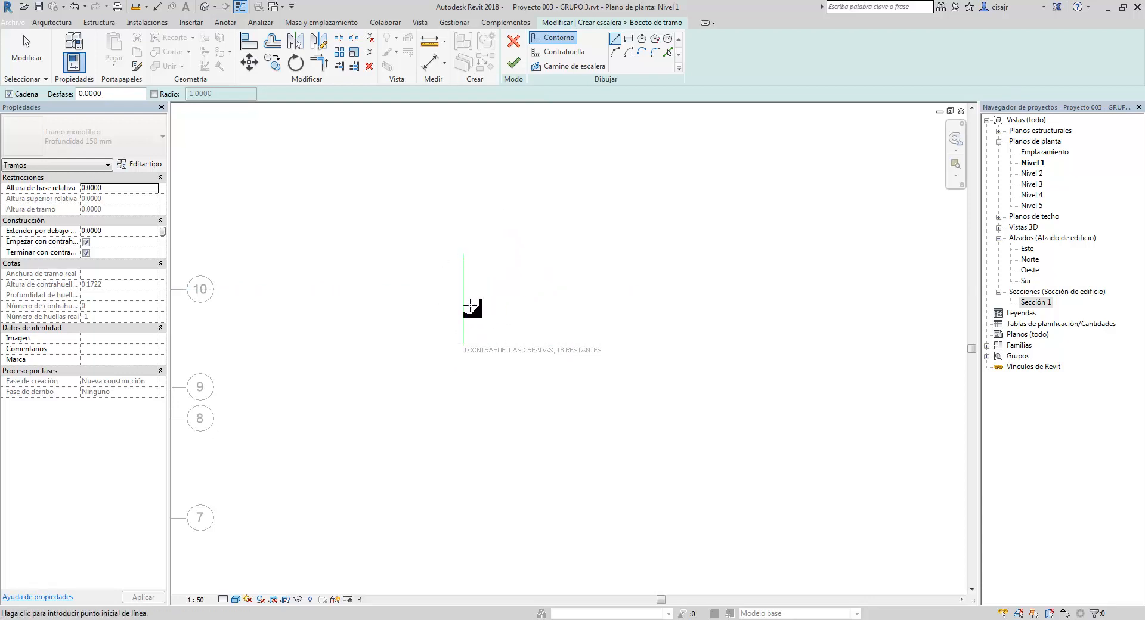
# Offset a copy of the vertical boundary line 2.40 m to its right and join both upper ends with a boundary line.
pyautogui.click(281, 48)
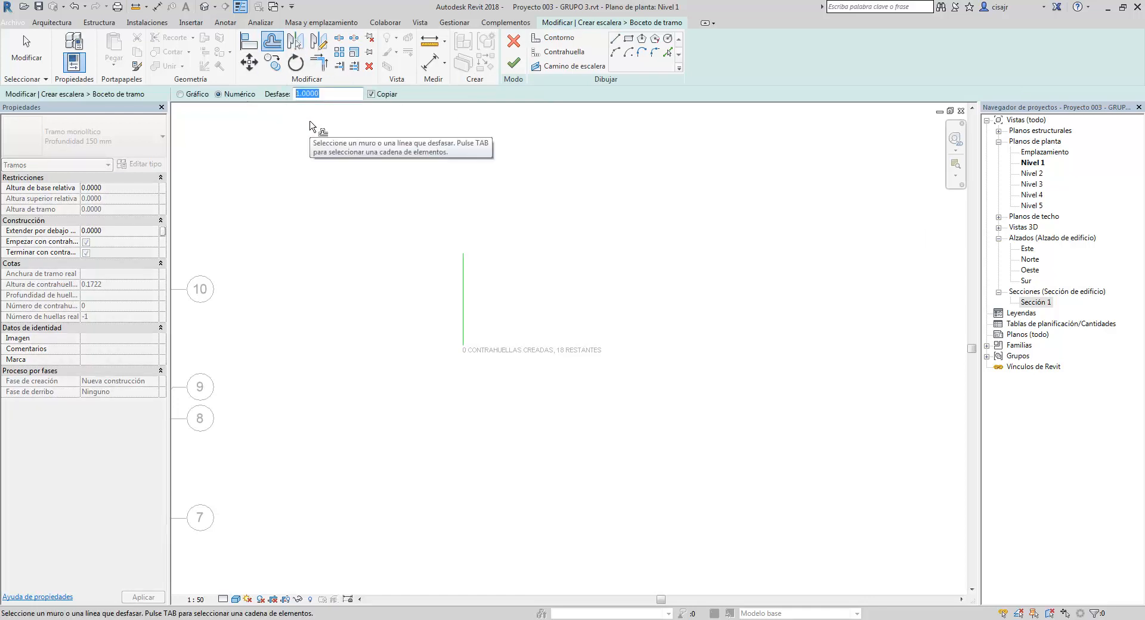
pyautogui.write('2.4')
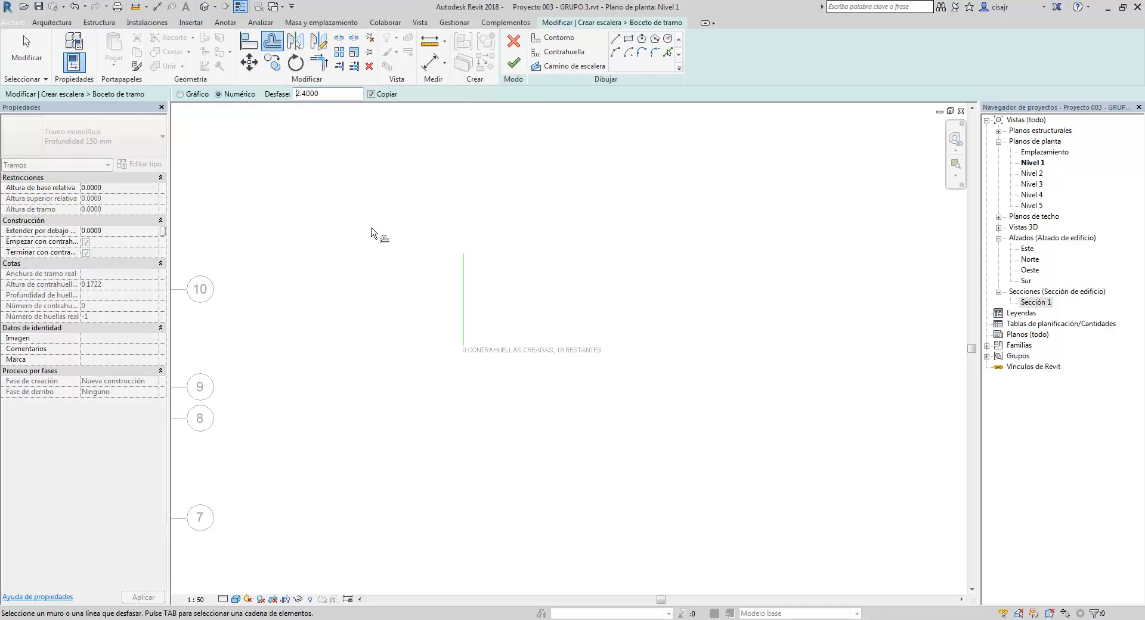
pyautogui.click(465, 301)
pyautogui.click(555, 37)
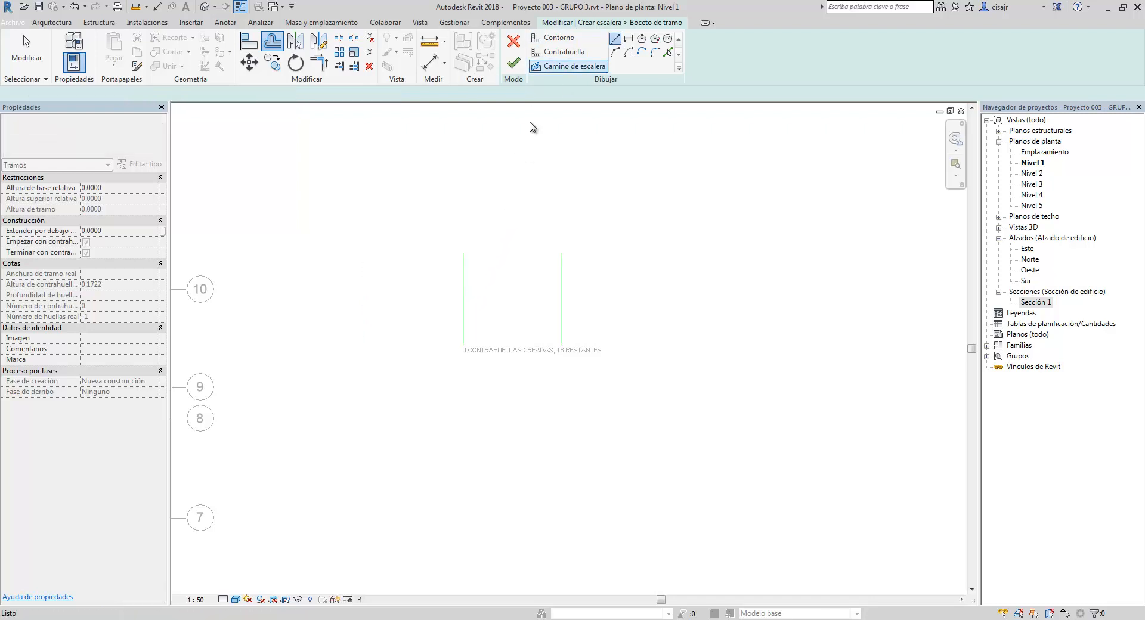
pyautogui.click(463, 253)
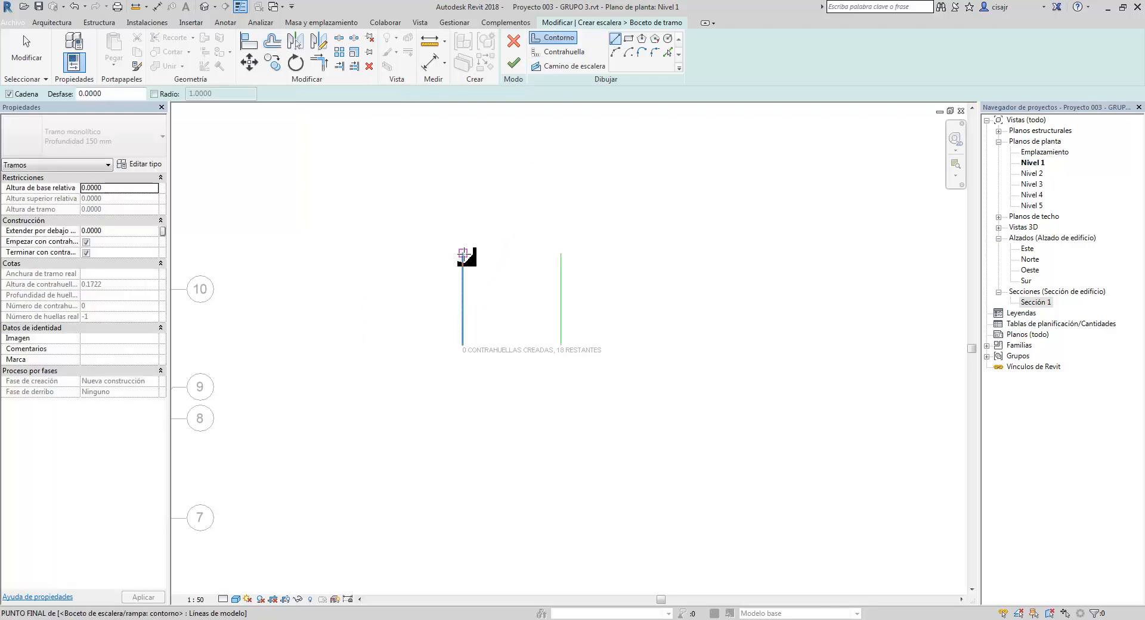
pyautogui.click(561, 253)
pyautogui.press('Escape')
# Offset copies of both outer vertical boundary lines 1.15 m inward to form the inner edges of the two flights.
pyautogui.moveTo(541, 264); pyautogui.dragTo(540, 295, button='middle')
pyautogui.scroll(2, 530, 266)
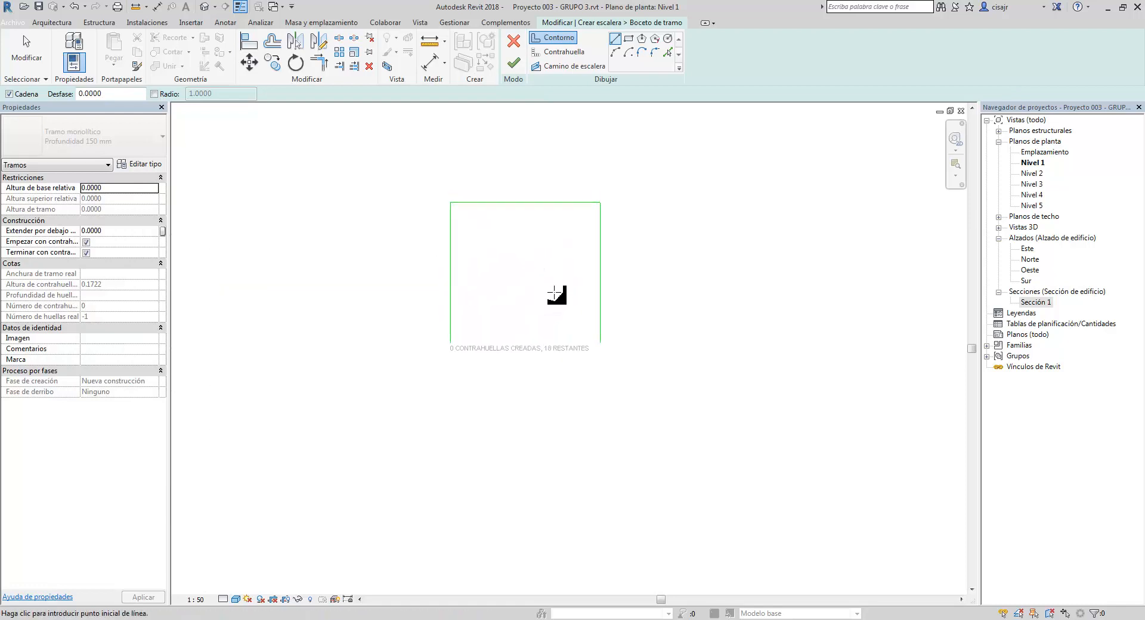
pyautogui.moveTo(513, 361)
pyautogui.mouseDown(button='middle')
pyautogui.moveTo(511, 350)
pyautogui.moveTo(584, 360)
pyautogui.mouseUp(button='middle')
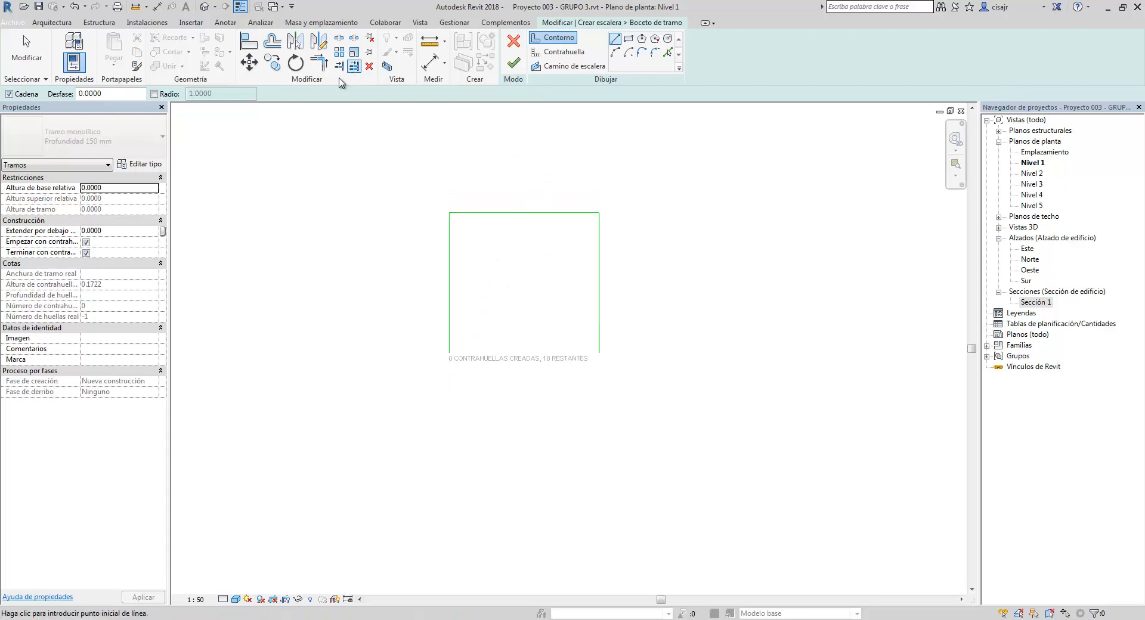
pyautogui.click(272, 40)
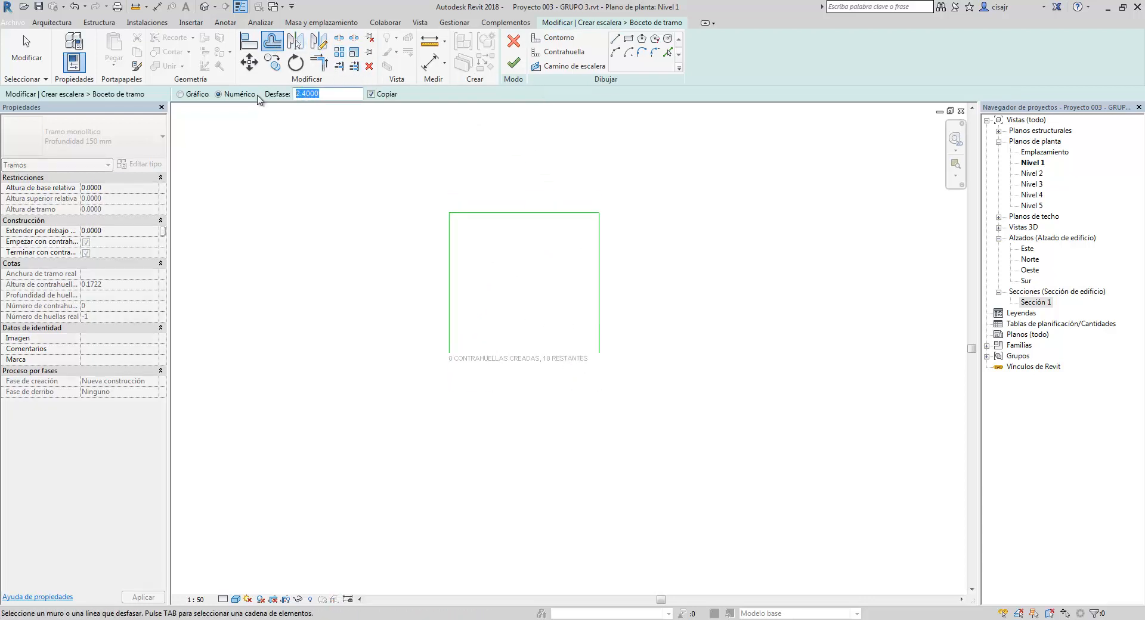
pyautogui.click(455, 312)
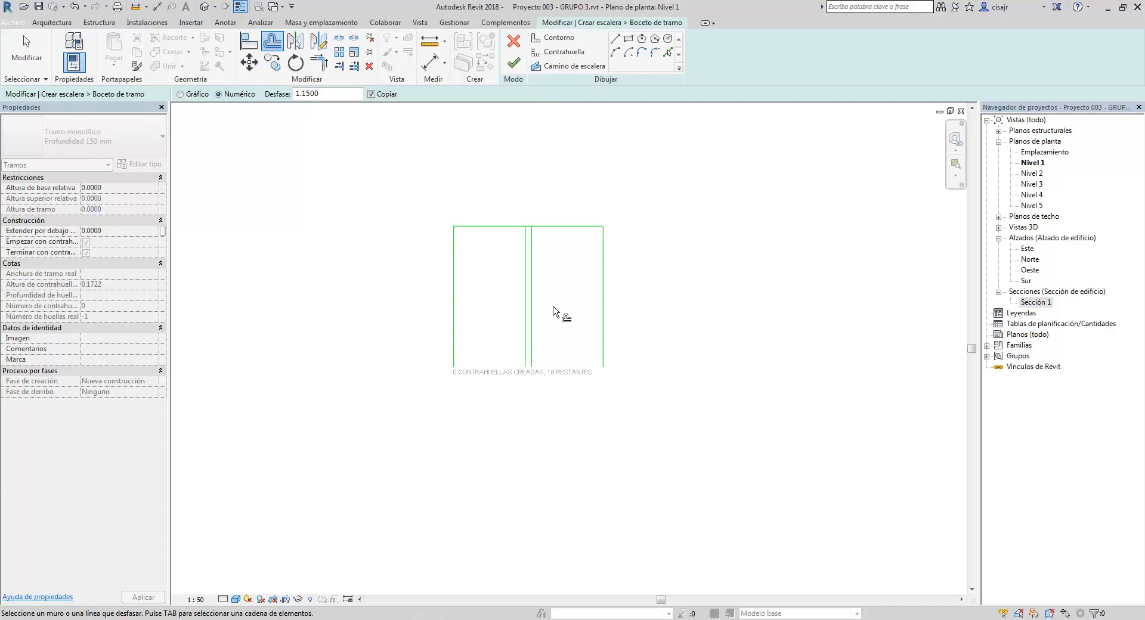
pyautogui.scroll(1, 555, 298)
pyautogui.press('Escape')
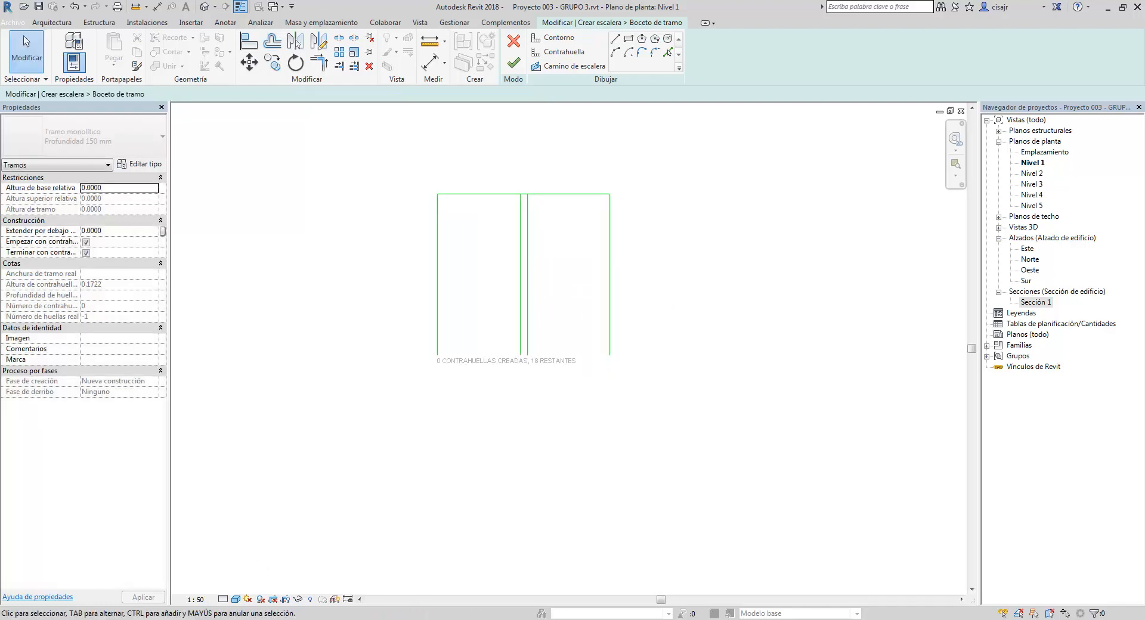
# Switch to the AutoCAD plan and measure from the end corner of the central stair divider to the far wall with a temporary linear dimension.
pyautogui.moveTo(160, 615)
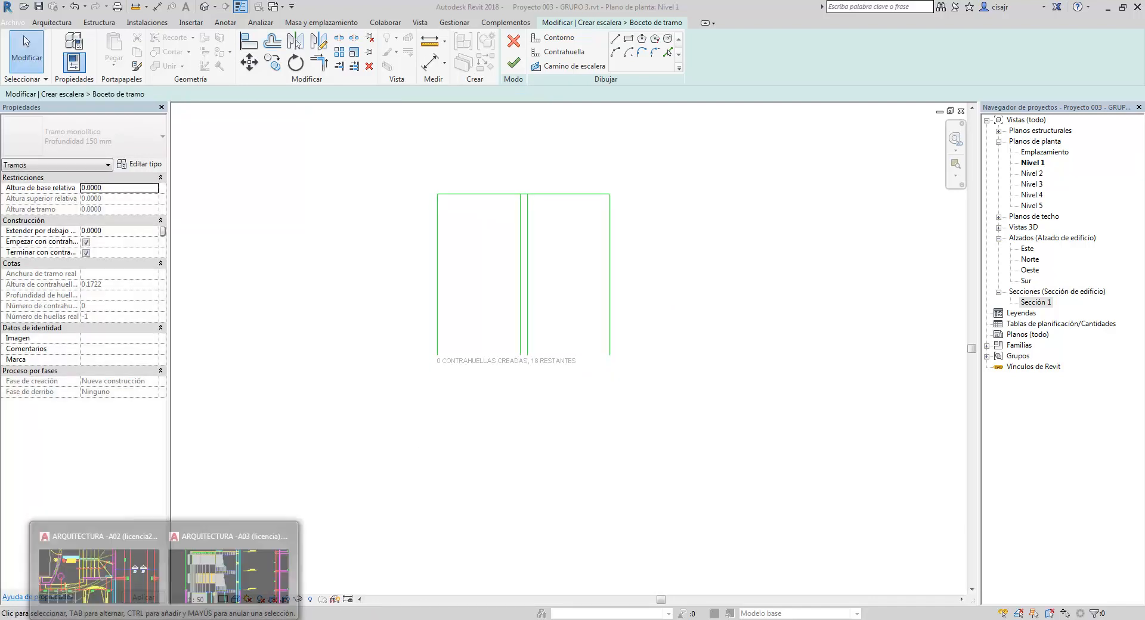
pyautogui.click(228, 566)
pyautogui.moveTo(609, 290); pyautogui.dragTo(594, 331, button='middle')
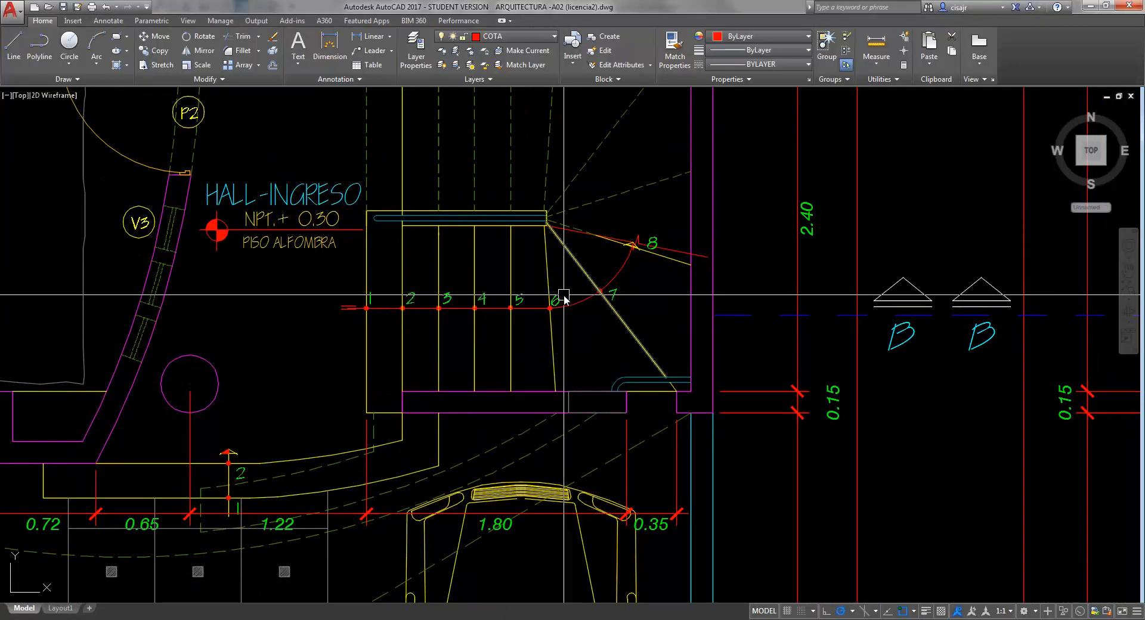
pyautogui.click(360, 37)
pyautogui.scroll(10, 588, 185)
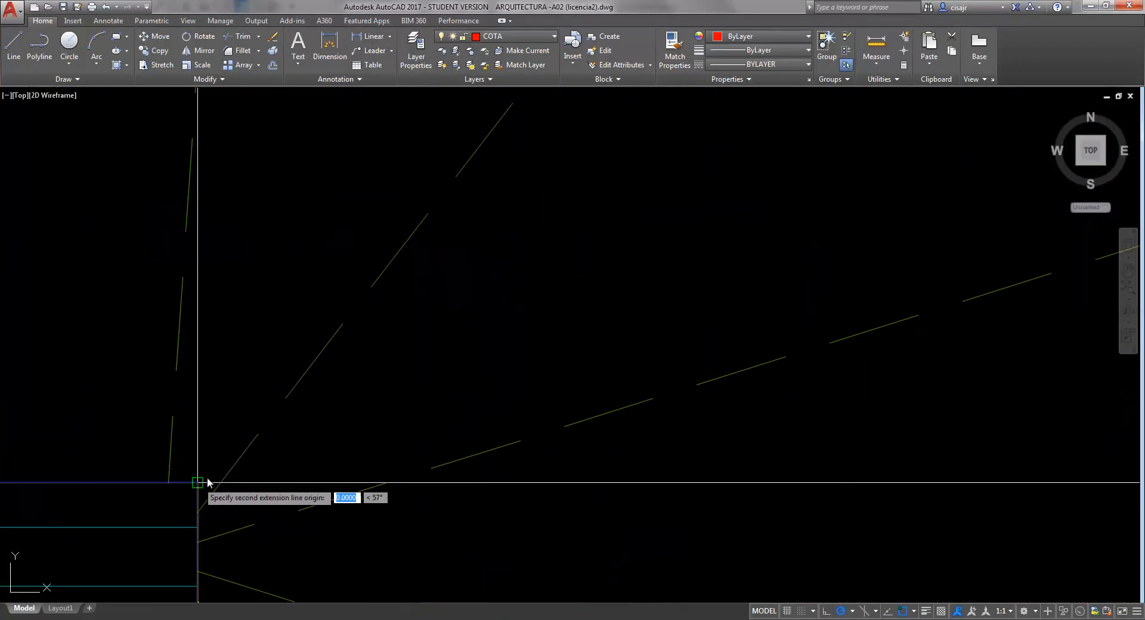
pyautogui.click(197, 482)
pyautogui.scroll(-5, 410, 422)
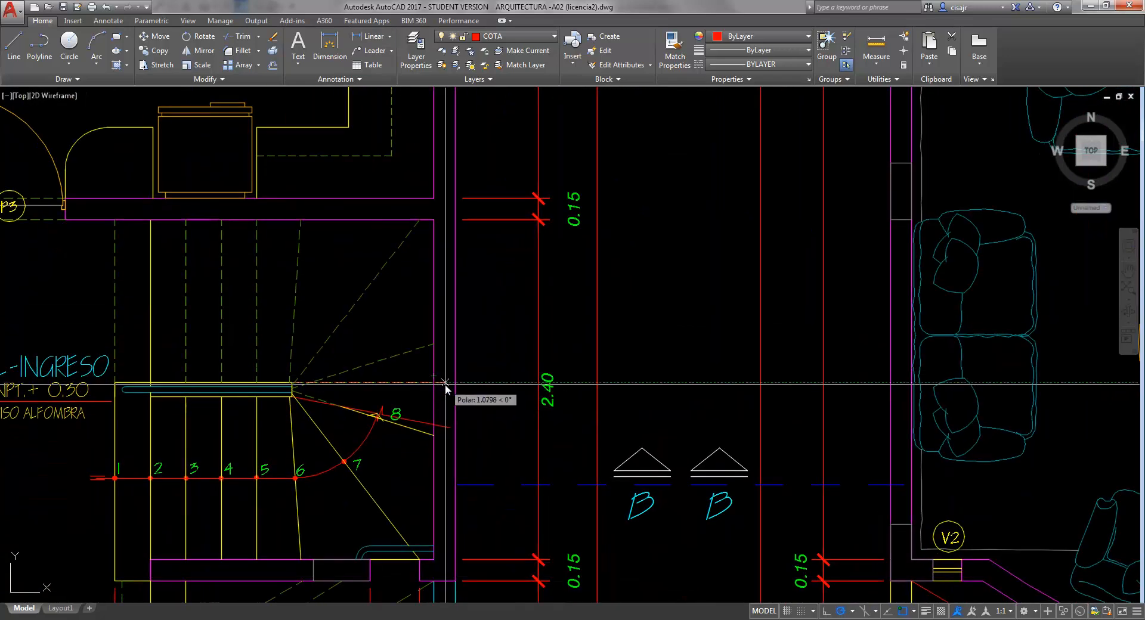
pyautogui.click(433, 383)
pyautogui.press('Escape')
pyautogui.moveTo(407, 387); pyautogui.dragTo(410, 381, button='middle')
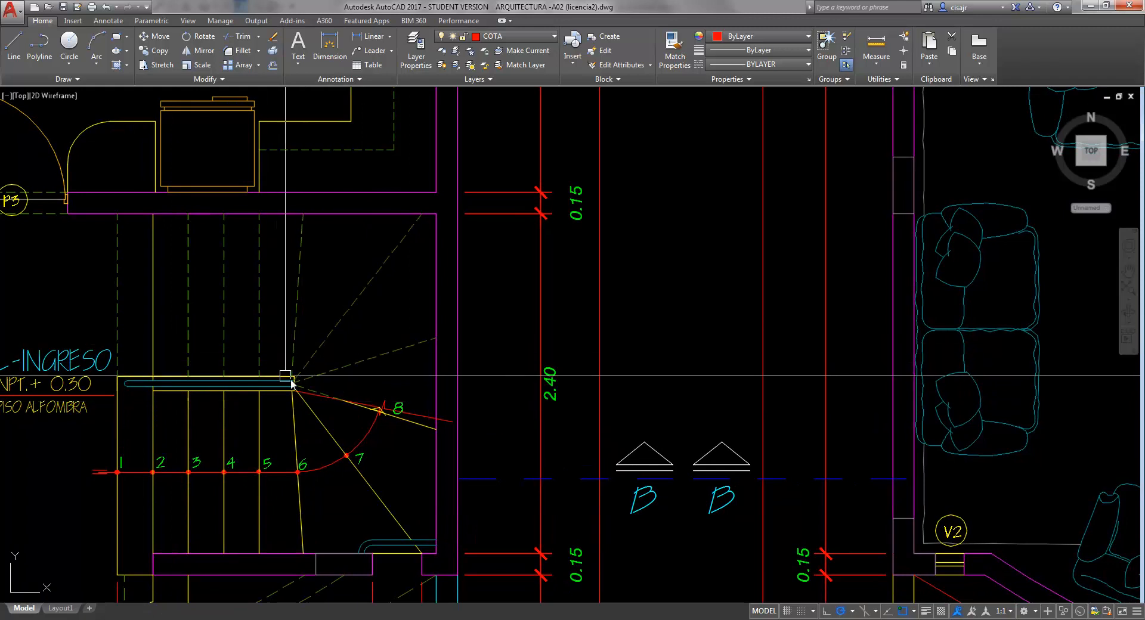
pyautogui.moveTo(292, 382)
pyautogui.mouseDown(button='middle')
pyautogui.moveTo(332, 302)
pyautogui.moveTo(345, 303)
pyautogui.mouseUp(button='middle')
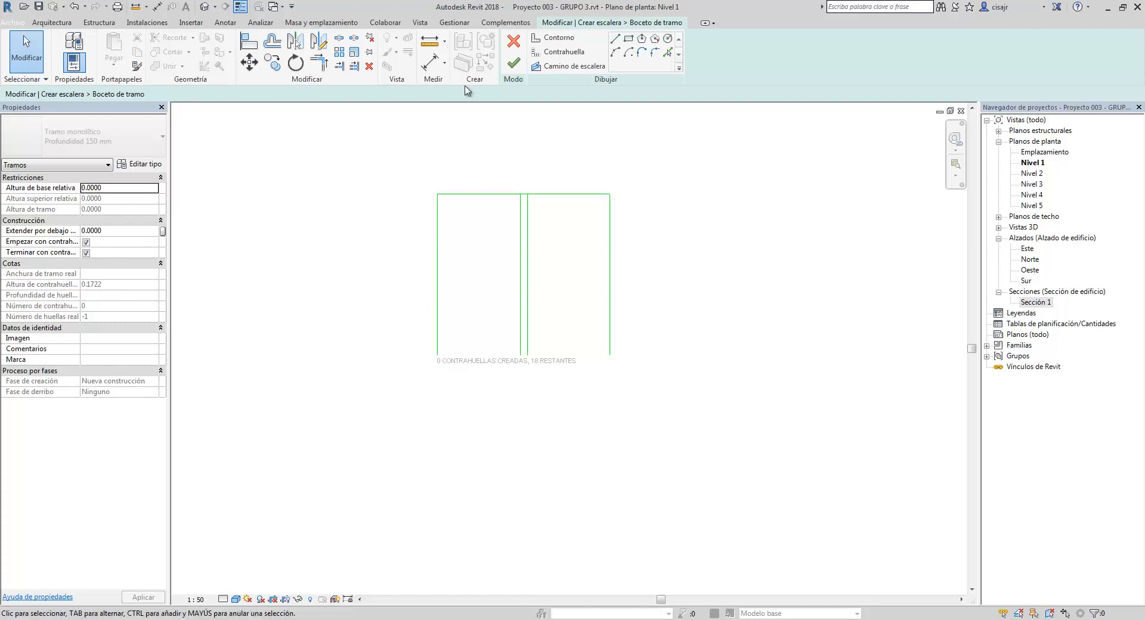
# Switch to Revit and offset a copy of the upper horizontal boundary line 1.00 m inward.
pyautogui.click(283, 46)
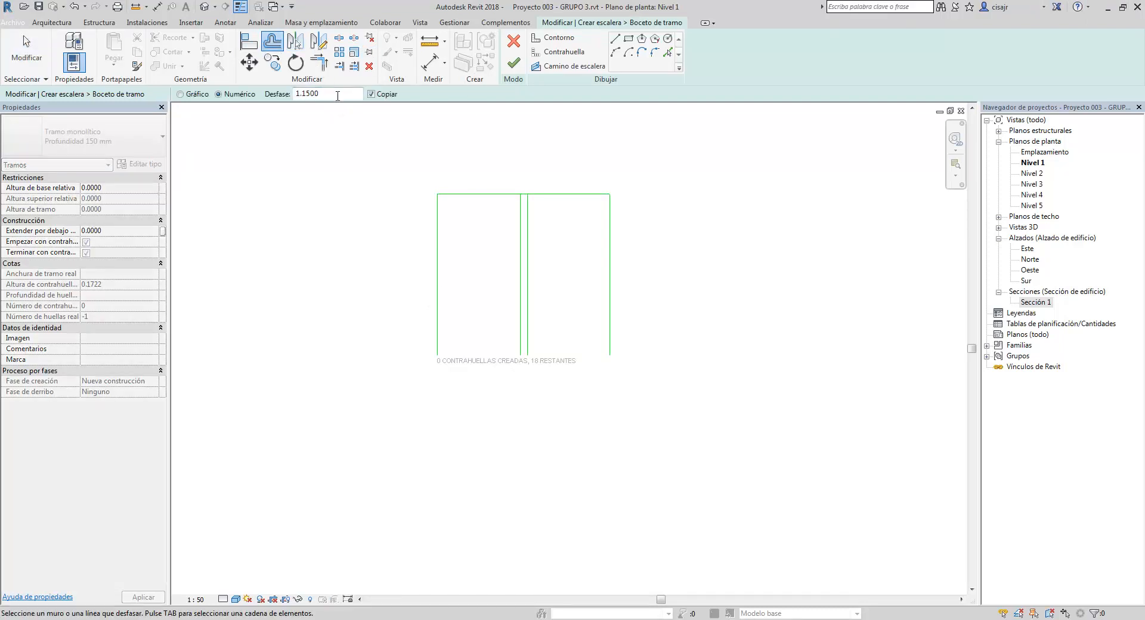
pyautogui.click(549, 201)
pyautogui.press('Escape')
pyautogui.press('Escape')
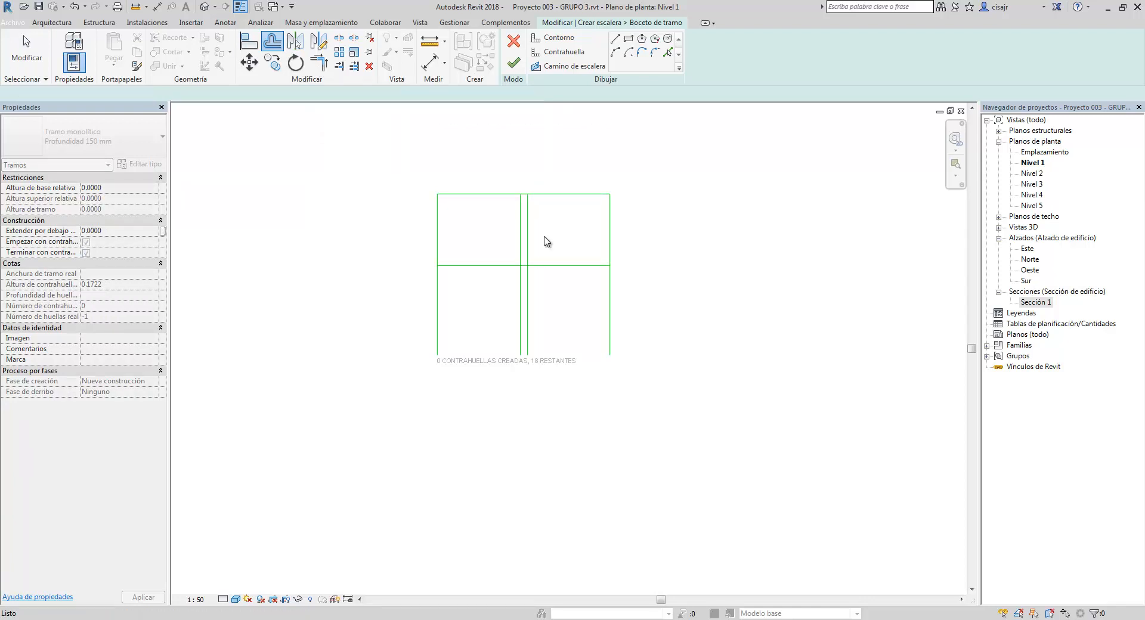
# Trim the inner vertical lines and the offset horizontal line to corners, forming a narrow central slot between the flights.
pyautogui.scroll(3, 537, 241)
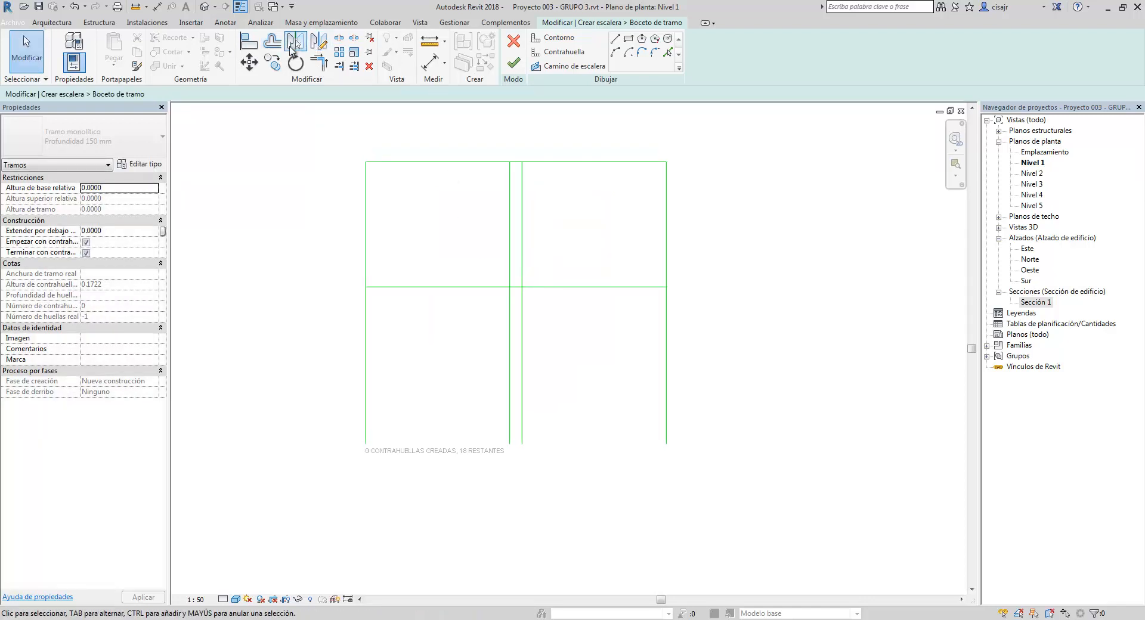
pyautogui.click(319, 62)
pyautogui.click(511, 323)
pyautogui.scroll(2, 523, 292)
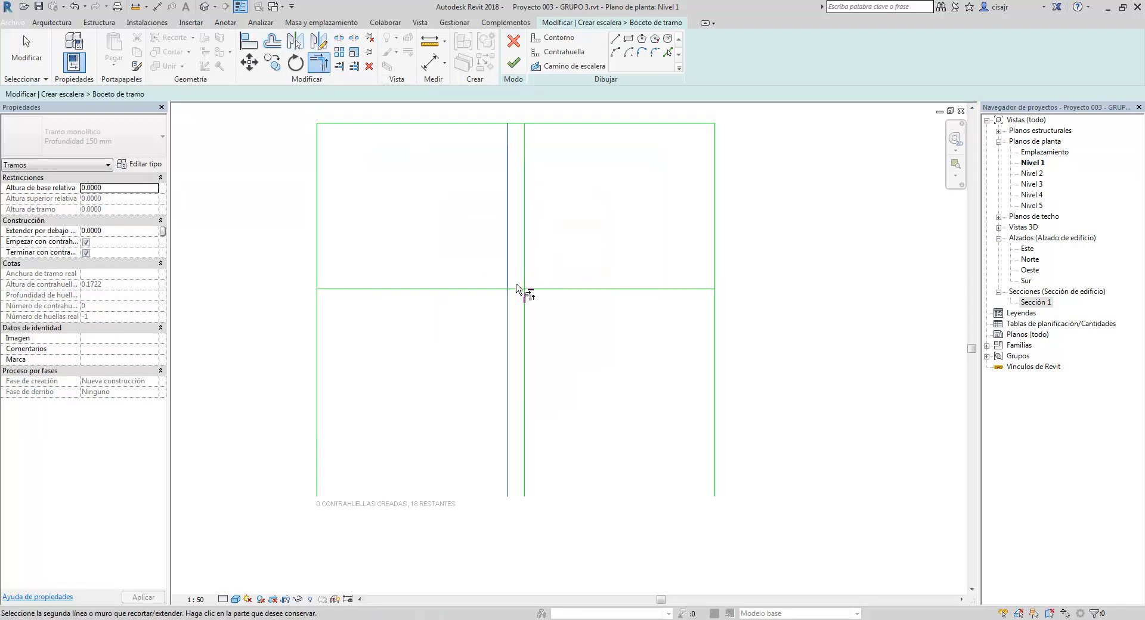
pyautogui.click(518, 293)
pyautogui.click(518, 292)
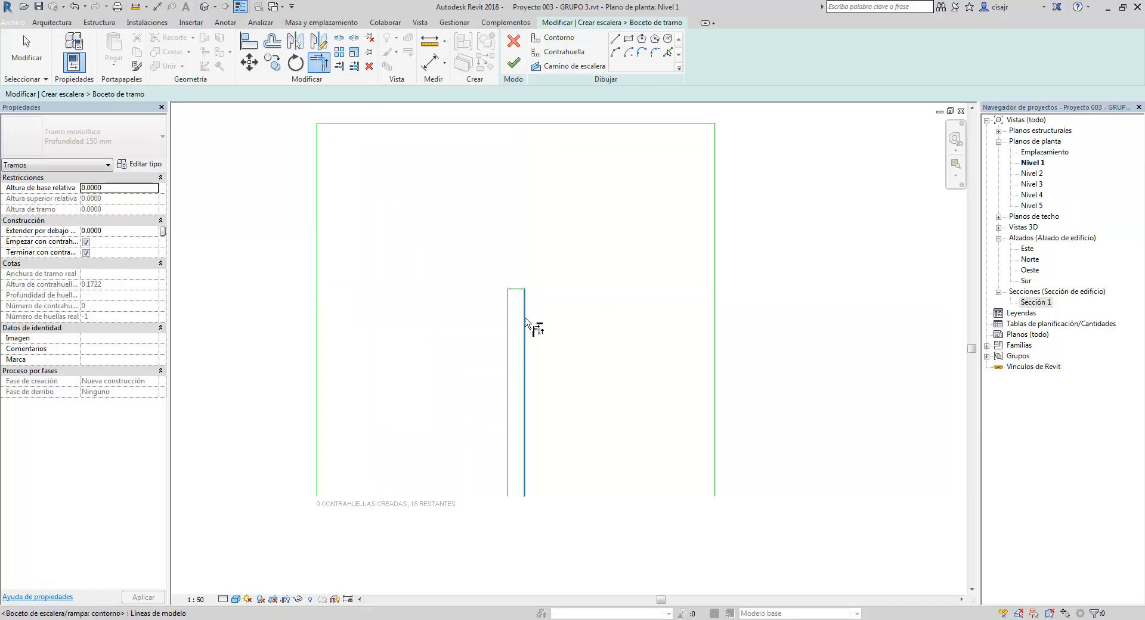
pyautogui.scroll(-2, 526, 322)
pyautogui.moveTo(528, 334)
pyautogui.mouseDown(button='middle')
pyautogui.moveTo(555, 270)
pyautogui.moveTo(581, 253)
pyautogui.moveTo(565, 290)
pyautogui.moveTo(554, 289)
pyautogui.mouseUp(button='middle')
pyautogui.press('Escape')
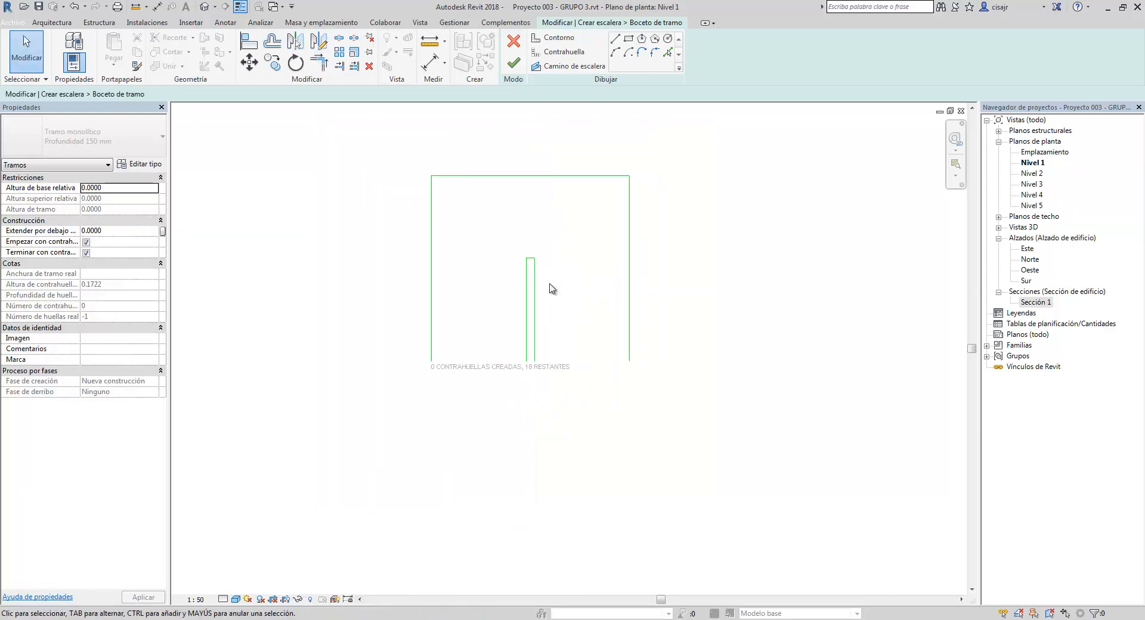
# Draw horizontal riser lines across the open lower ends of the left and right flights.
pyautogui.click(557, 53)
pyautogui.scroll(2, 540, 316)
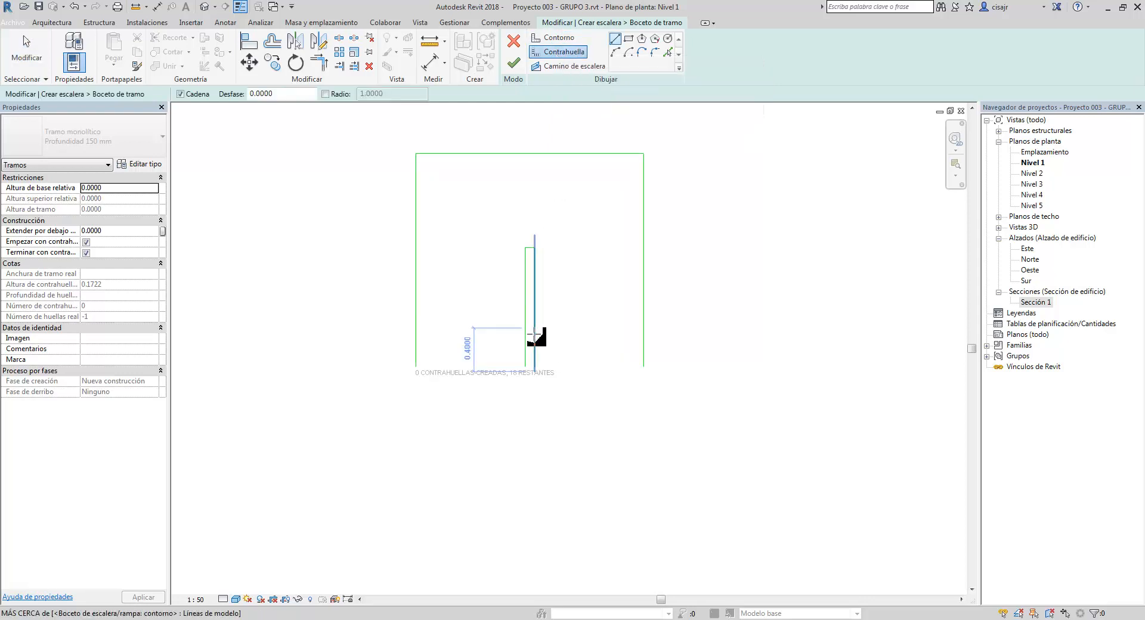
pyautogui.scroll(1, 518, 248)
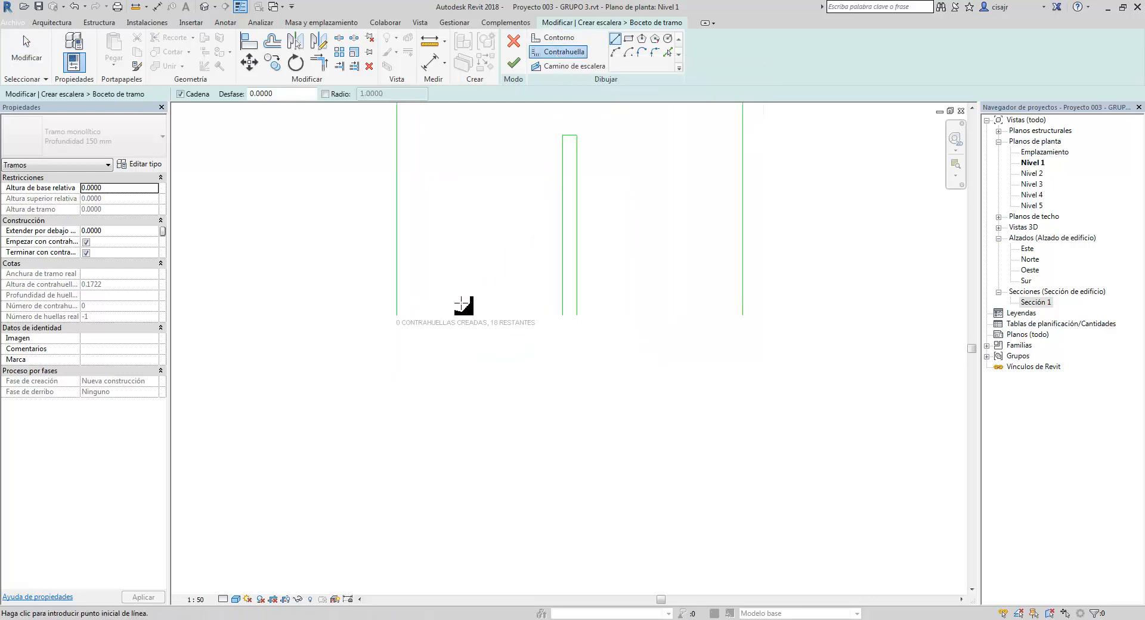
pyautogui.click(398, 315)
pyautogui.click(560, 315)
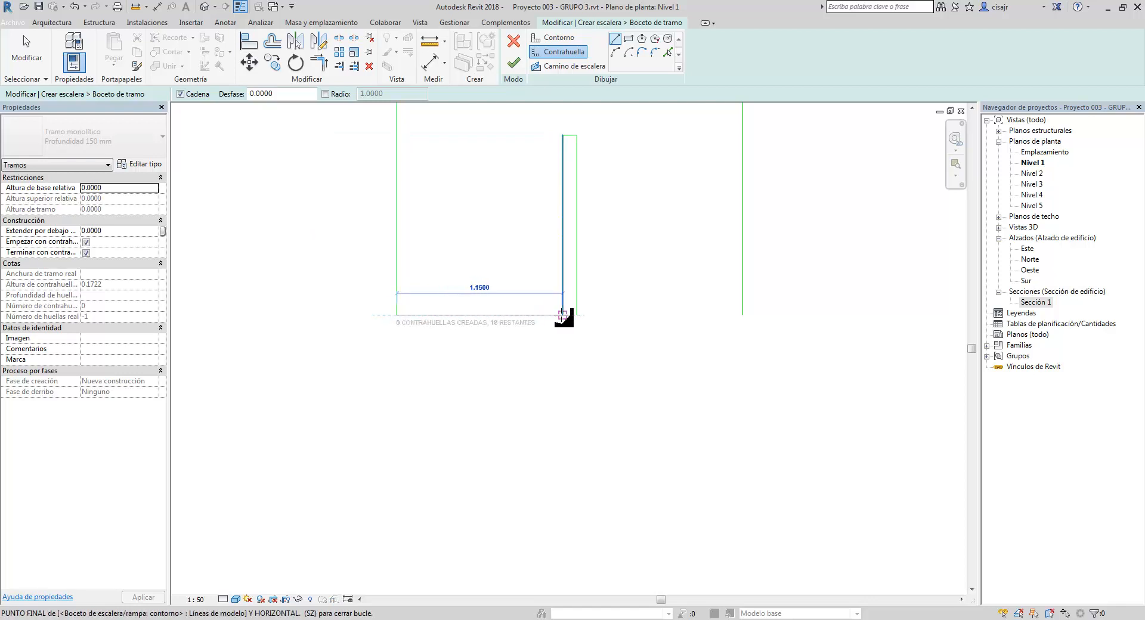
pyautogui.scroll(-2, 519, 485)
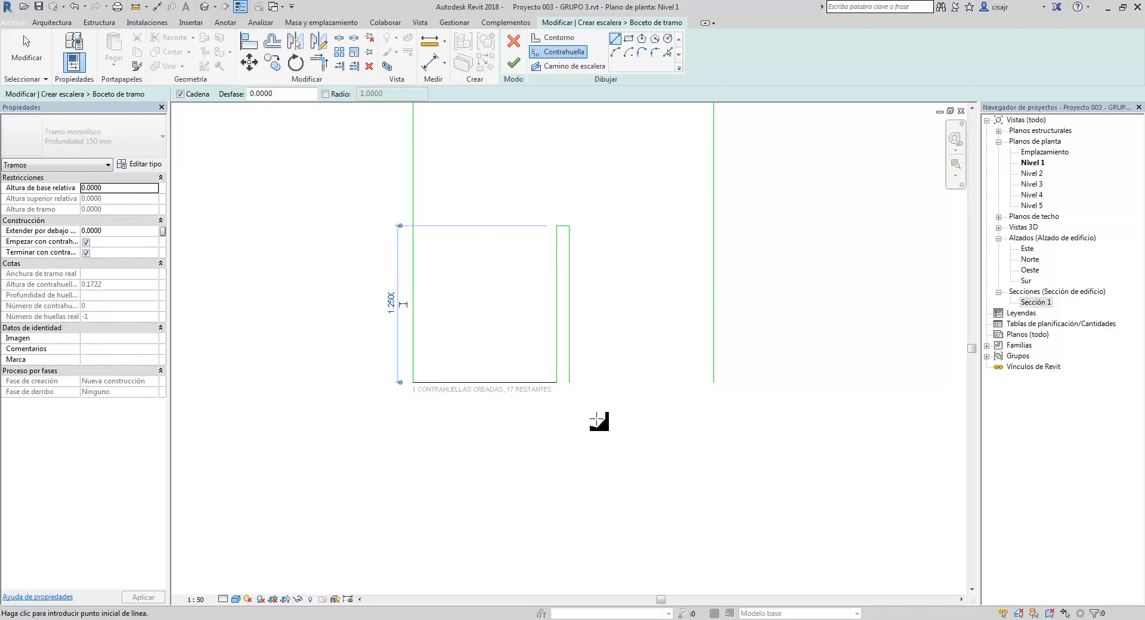
pyautogui.click(570, 382)
pyautogui.click(722, 382)
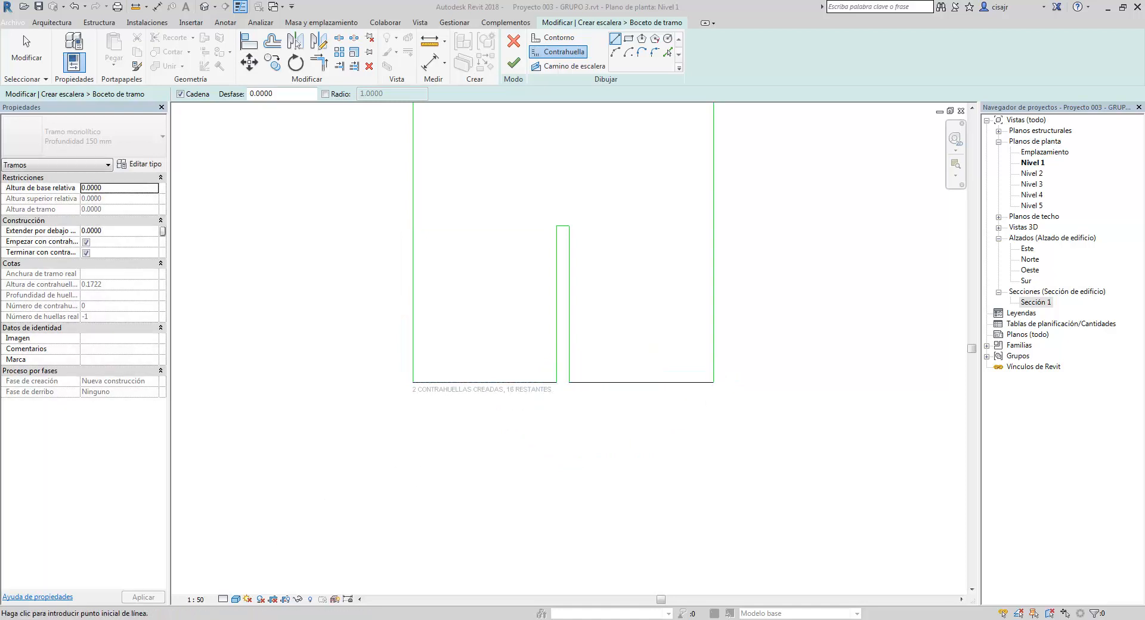
# Check the AutoCAD stair plan, return to Revit, and offset five copies of the left flight's lower riser upward at 0.25 m intervals.
pyautogui.moveTo(162, 615)
pyautogui.click(227, 564)
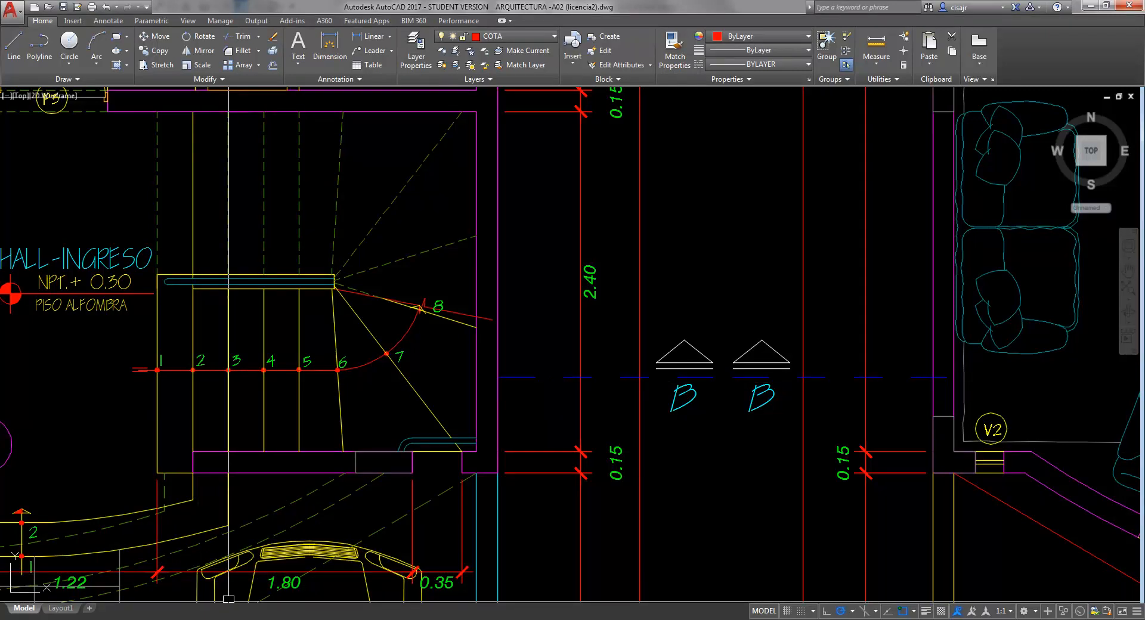
pyautogui.click(228, 618)
pyautogui.moveTo(548, 383); pyautogui.dragTo(552, 443, button='middle')
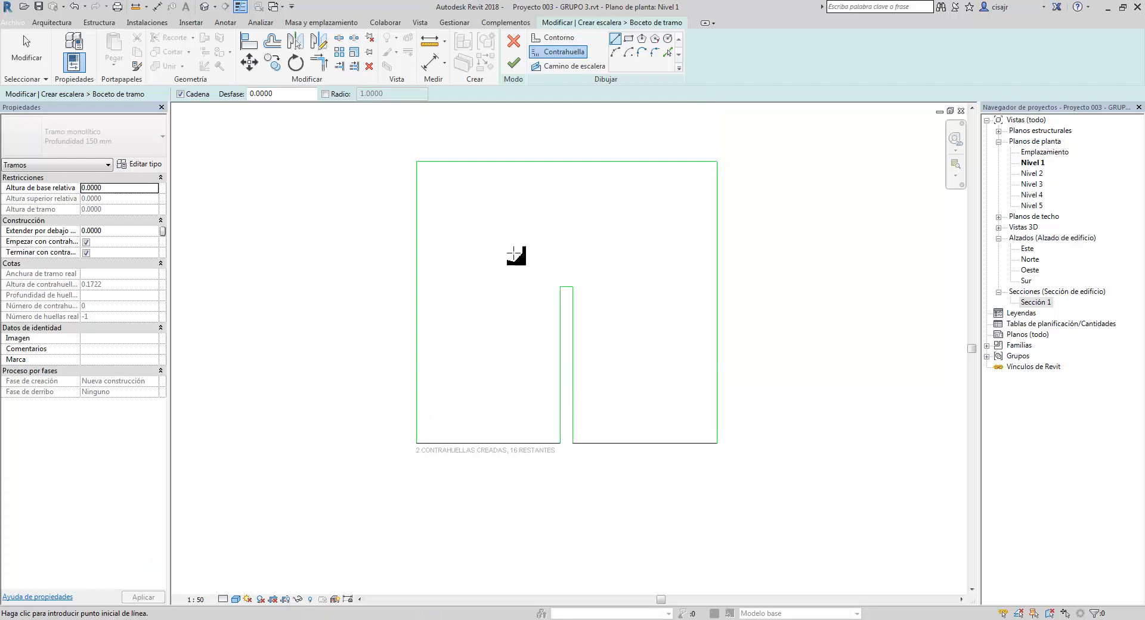
pyautogui.click(274, 45)
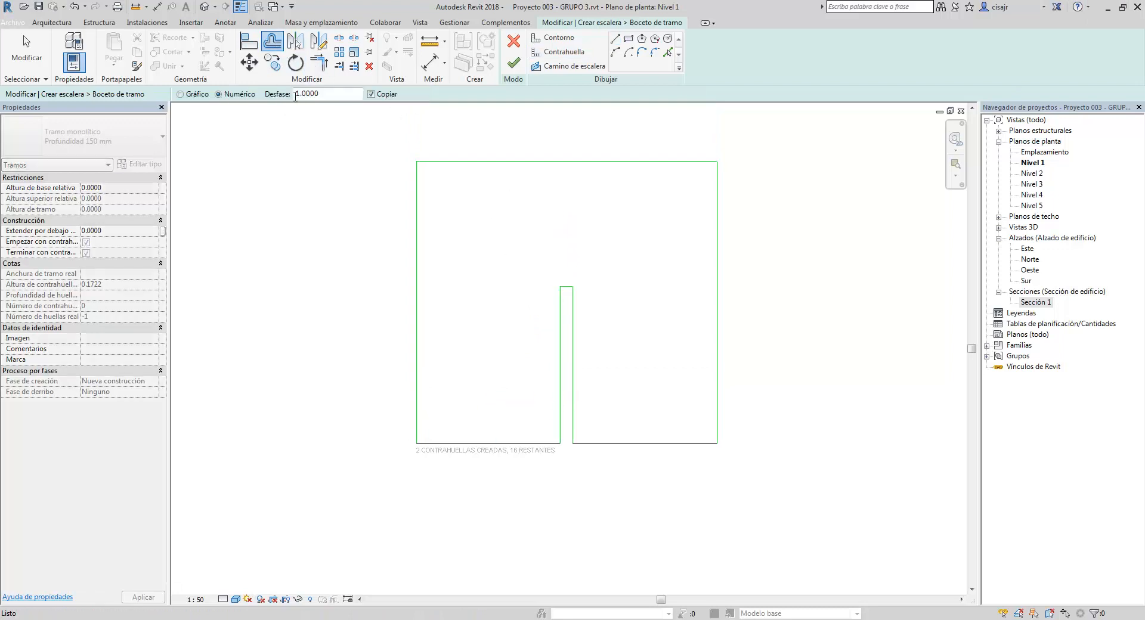
pyautogui.write('0.25')
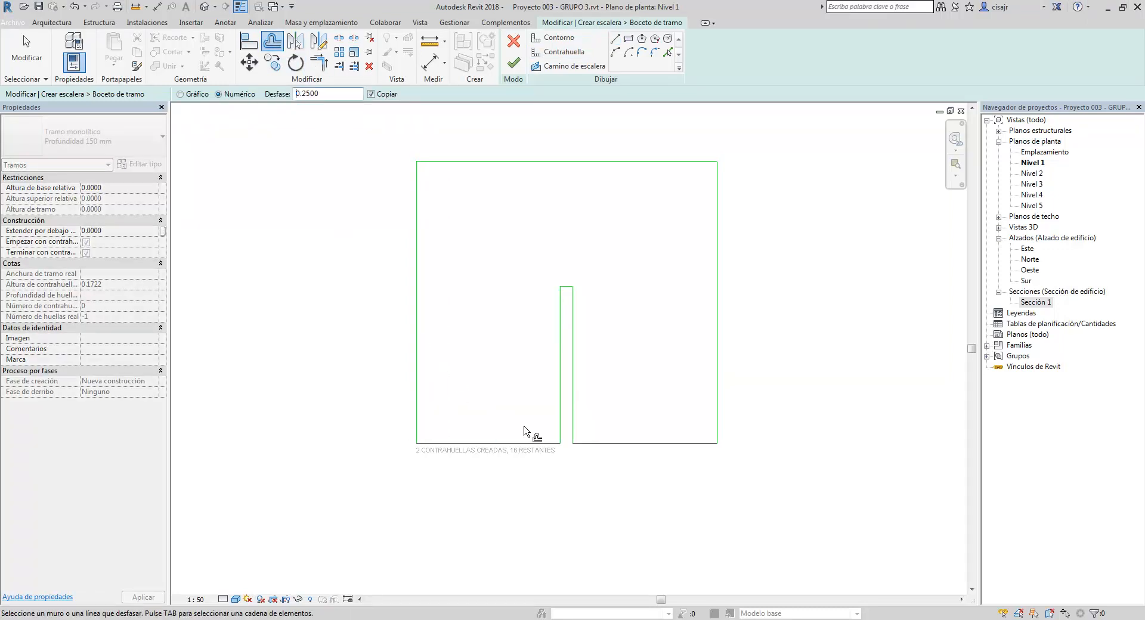
pyautogui.click(540, 443)
pyautogui.click(539, 411)
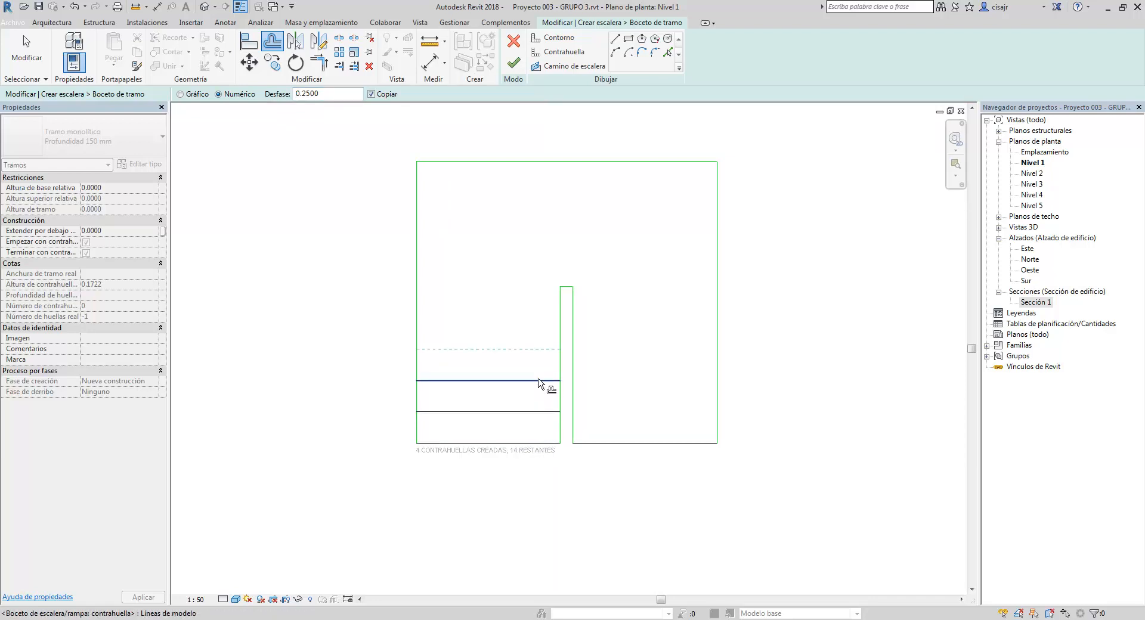
pyautogui.click(540, 382)
pyautogui.click(539, 351)
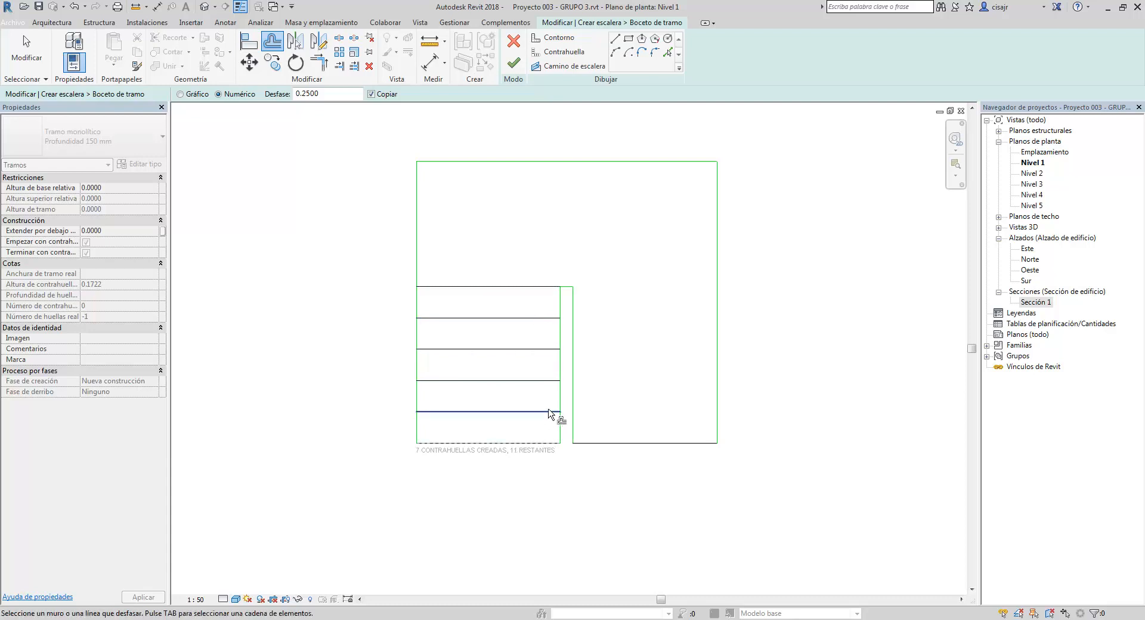
# Copy the right flight's lower riser upward at 0.25 m intervals until the risers reach the end of the central slot.
pyautogui.click(652, 442)
pyautogui.click(652, 409)
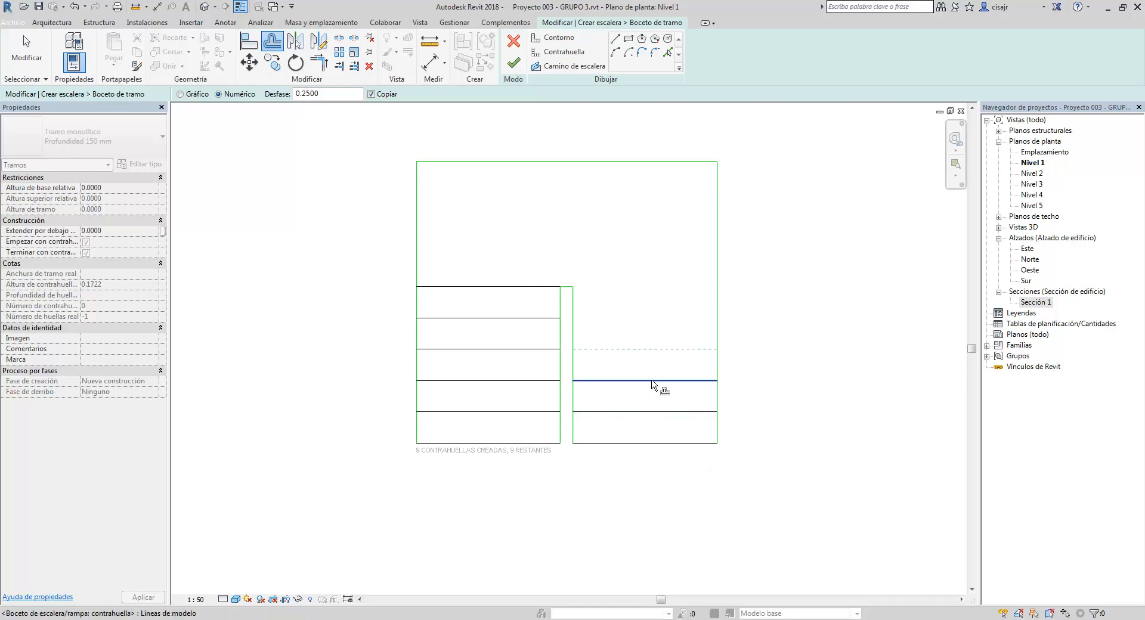
pyautogui.click(654, 389)
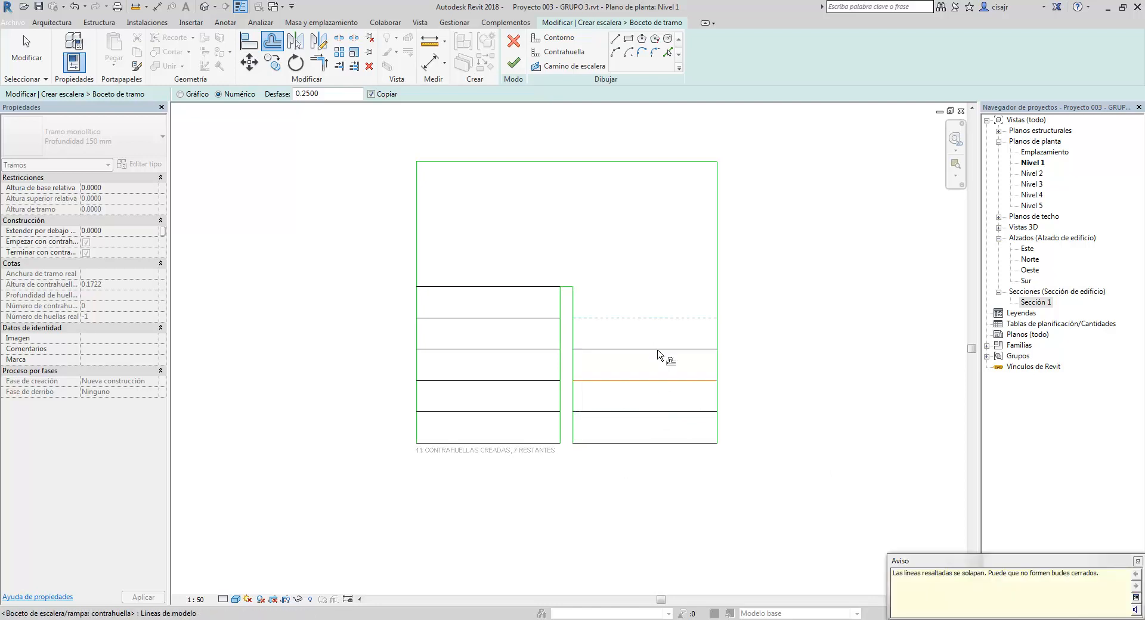
pyautogui.click(657, 352)
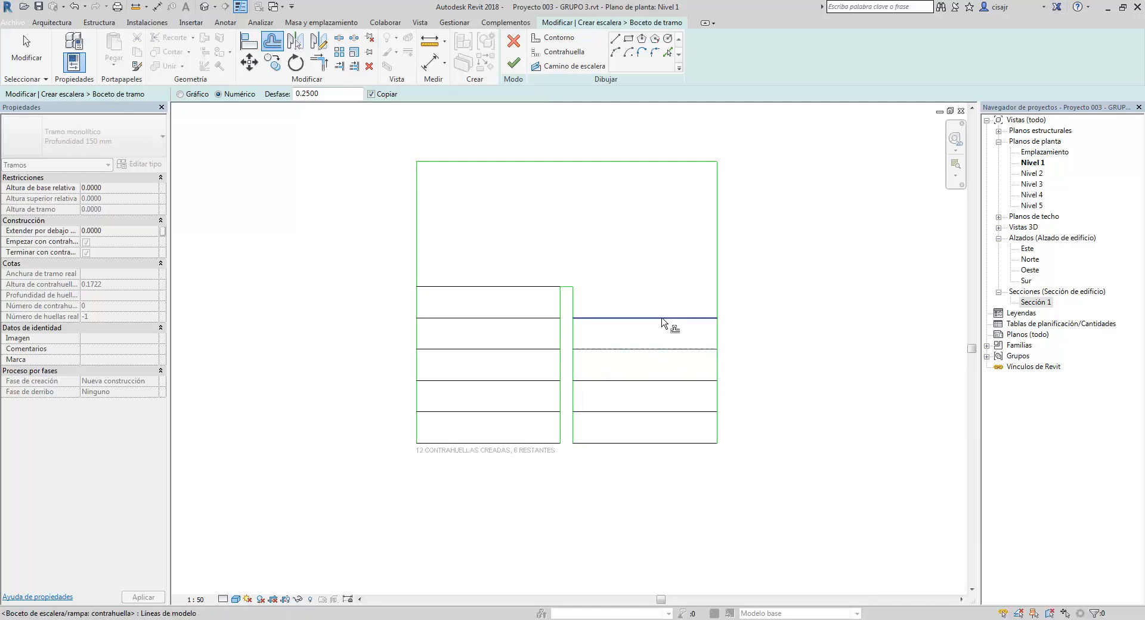
pyautogui.click(662, 321)
# Delete the overlapping duplicate riser in the right flight.
pyautogui.press('Escape')
pyautogui.click(667, 382)
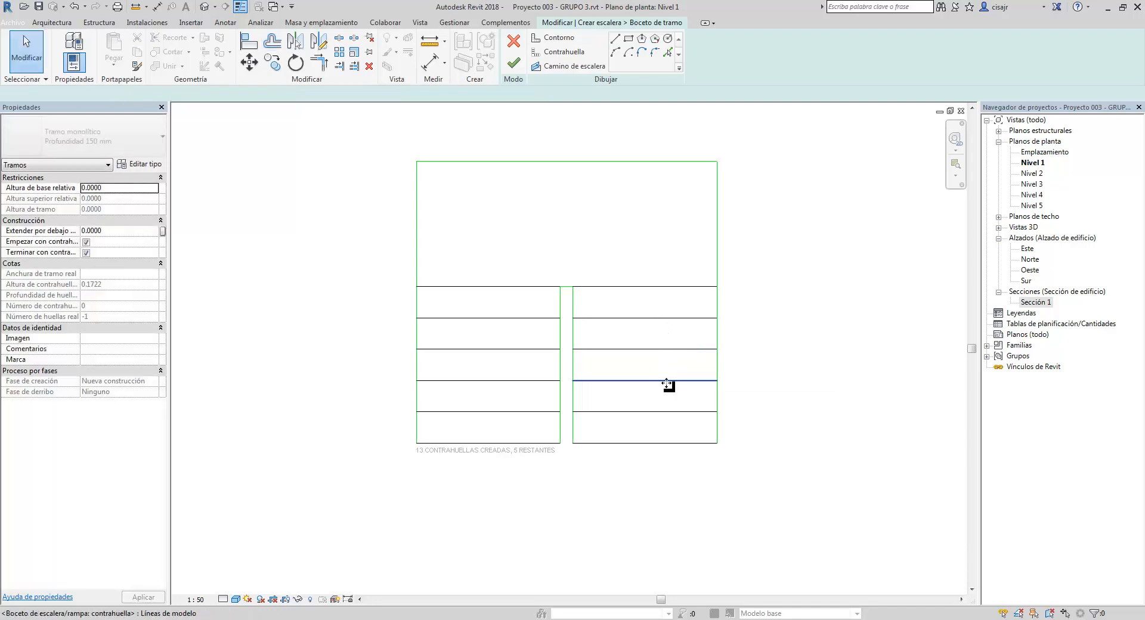
pyautogui.press('Delete')
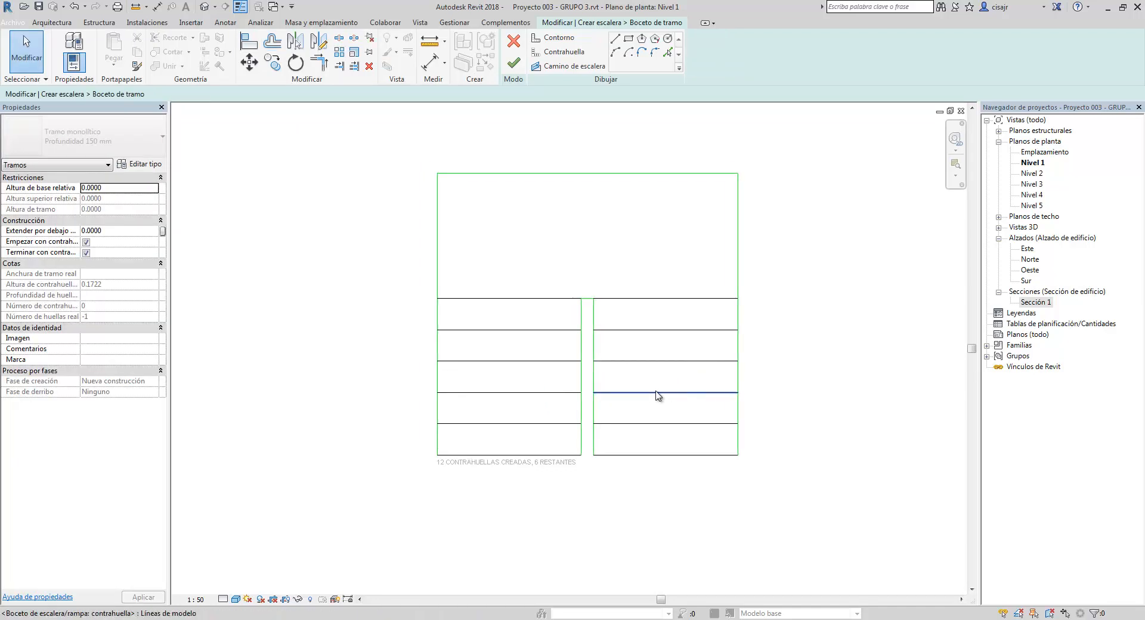
pyautogui.scroll(2, 596, 302)
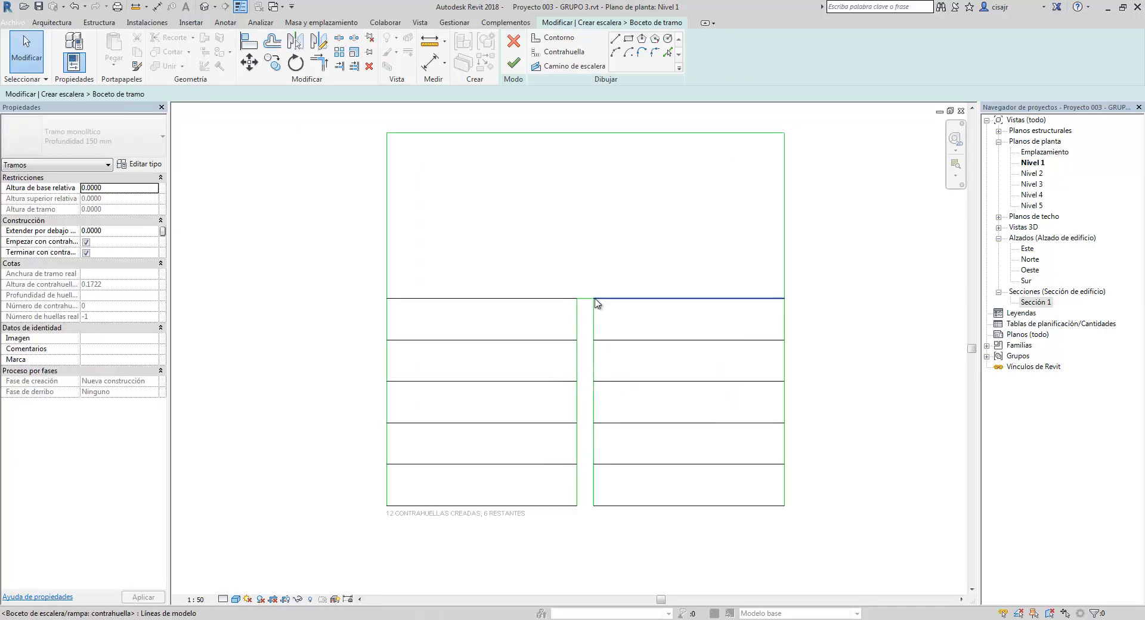
pyautogui.scroll(1, 618, 310)
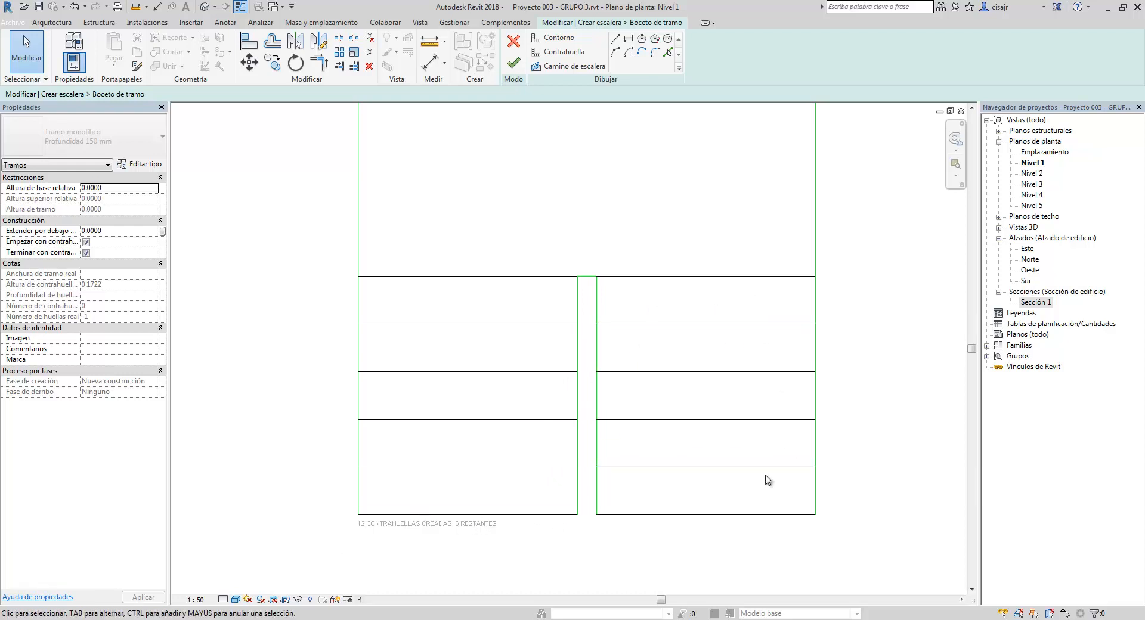
# Switch to the AutoCAD plan and measure between risers 5 and 6 along the central divider with a temporary linear dimension.
pyautogui.moveTo(165, 619)
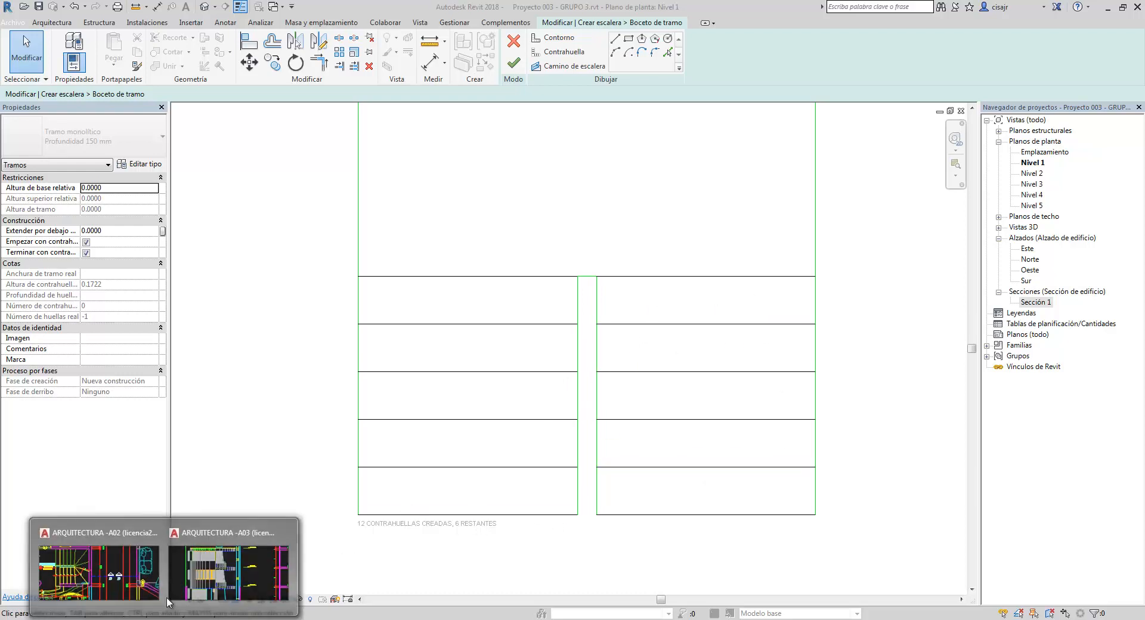
pyautogui.click(128, 584)
pyautogui.scroll(4, 389, 272)
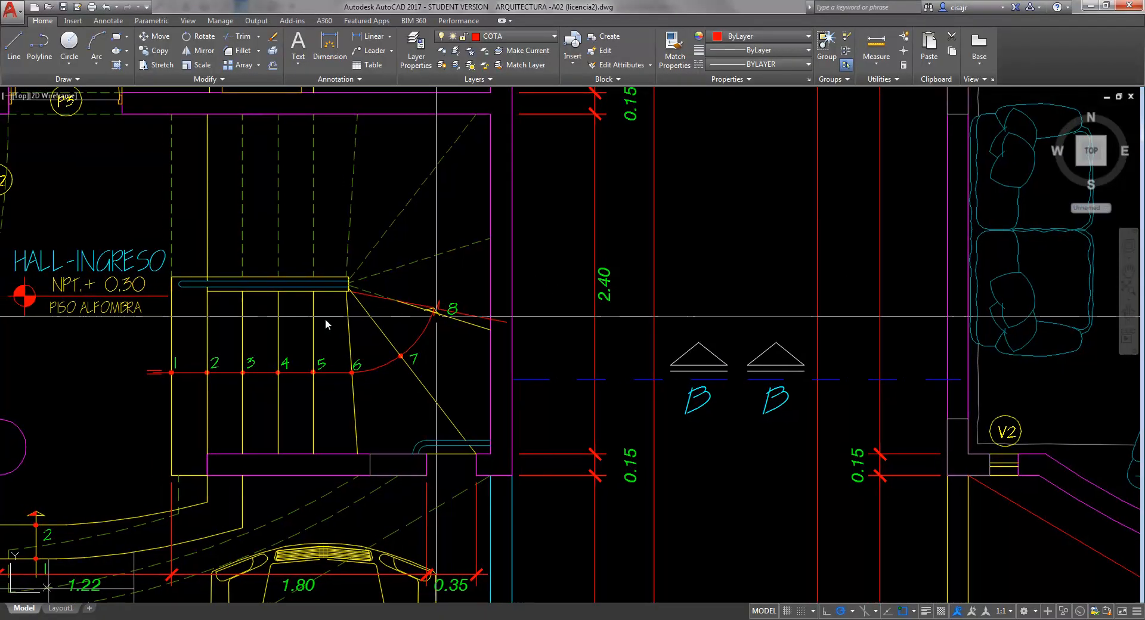
pyautogui.click(356, 37)
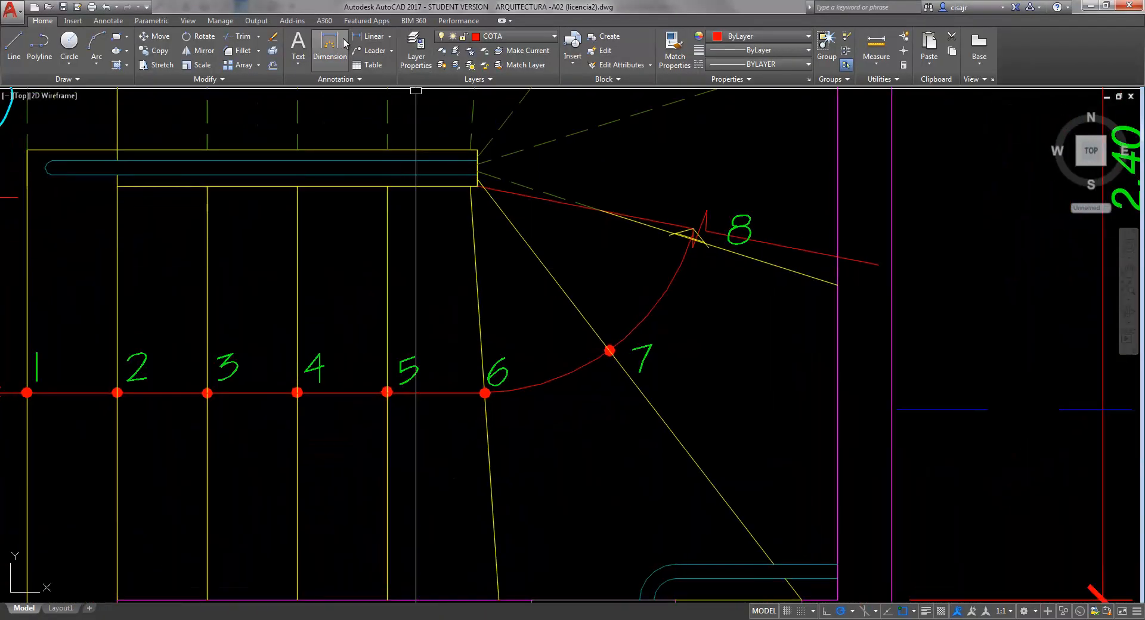
pyautogui.click(388, 186)
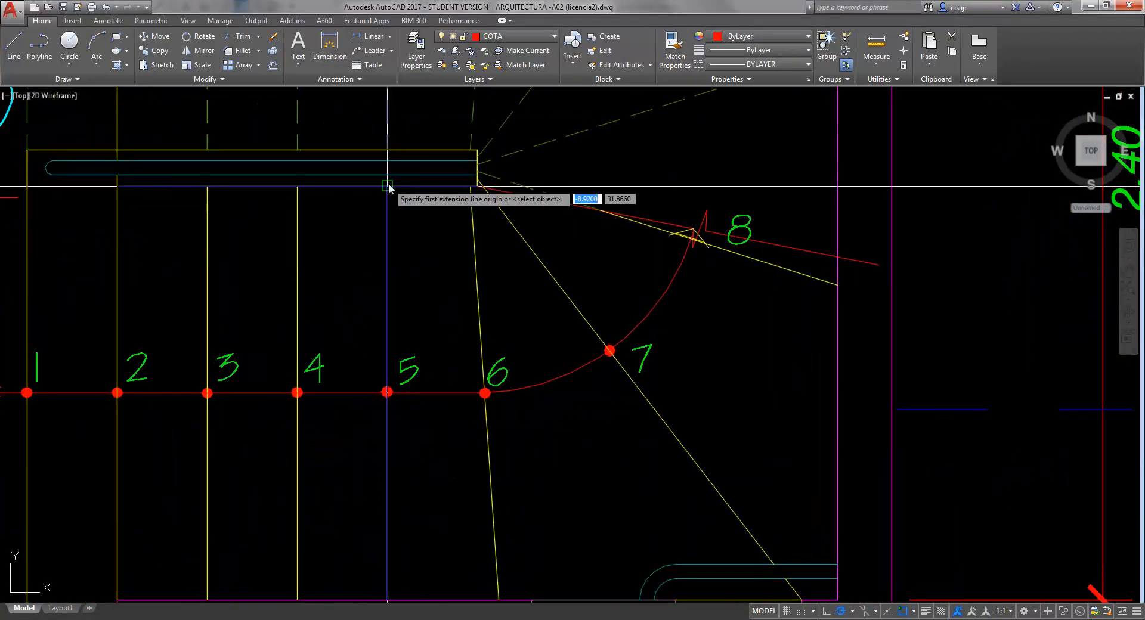
pyautogui.click(469, 185)
pyautogui.click(437, 217)
pyautogui.moveTo(437, 217); pyautogui.dragTo(438, 163, button='middle')
pyautogui.press('Escape')
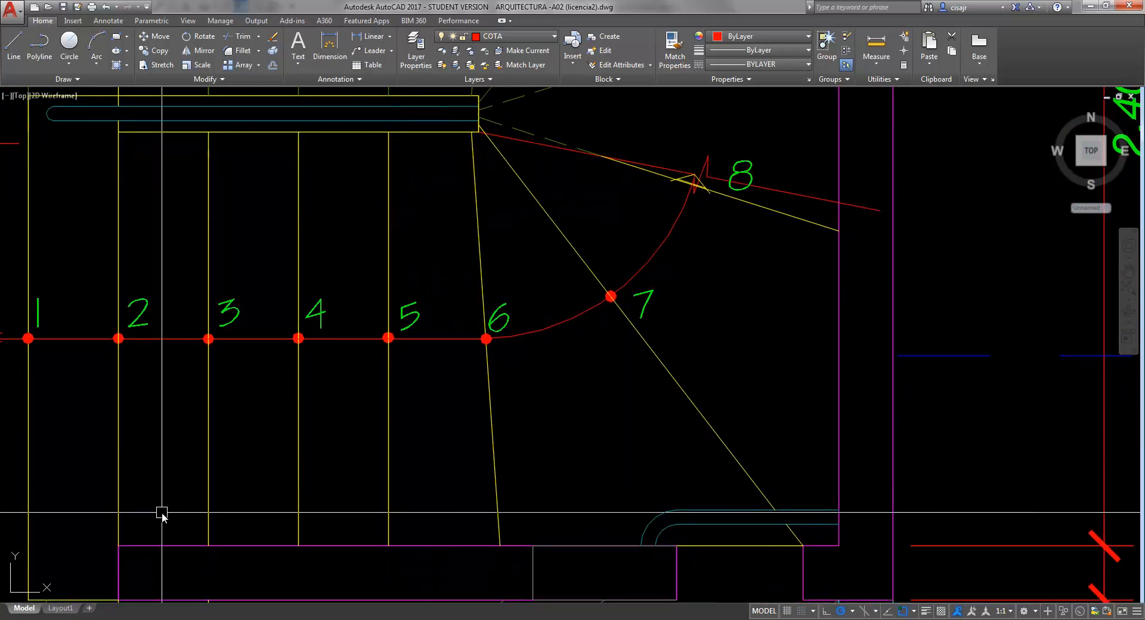
# Switch to Revit and try sloping the left flight's uppermost riser by lowering its inner end freehand along the slot.
pyautogui.click(132, 619)
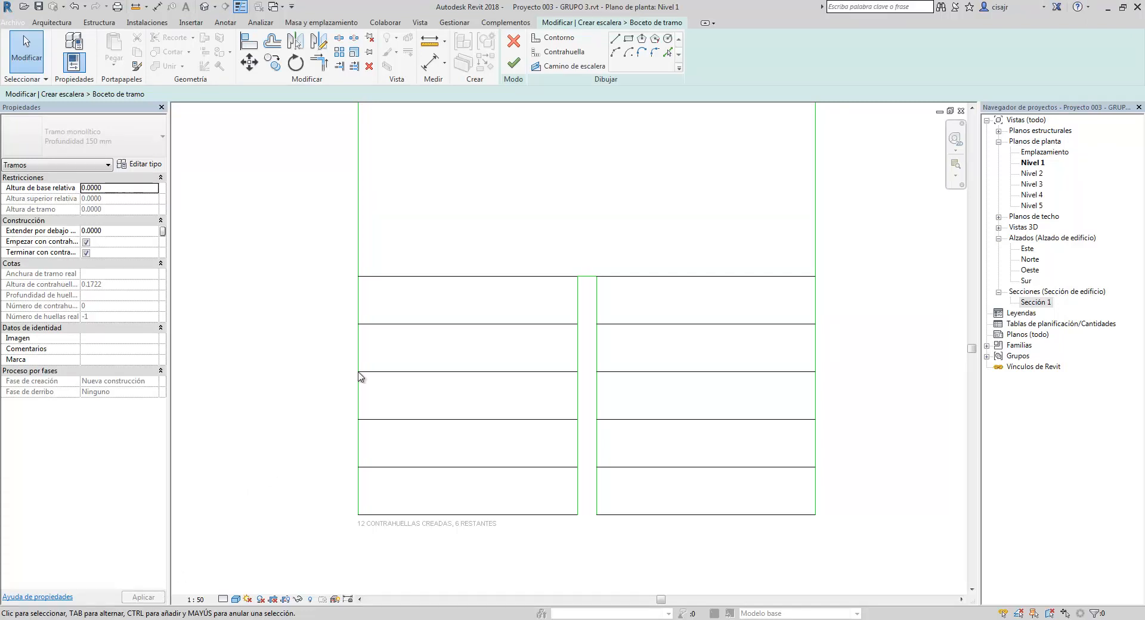
pyautogui.scroll(3, 597, 280)
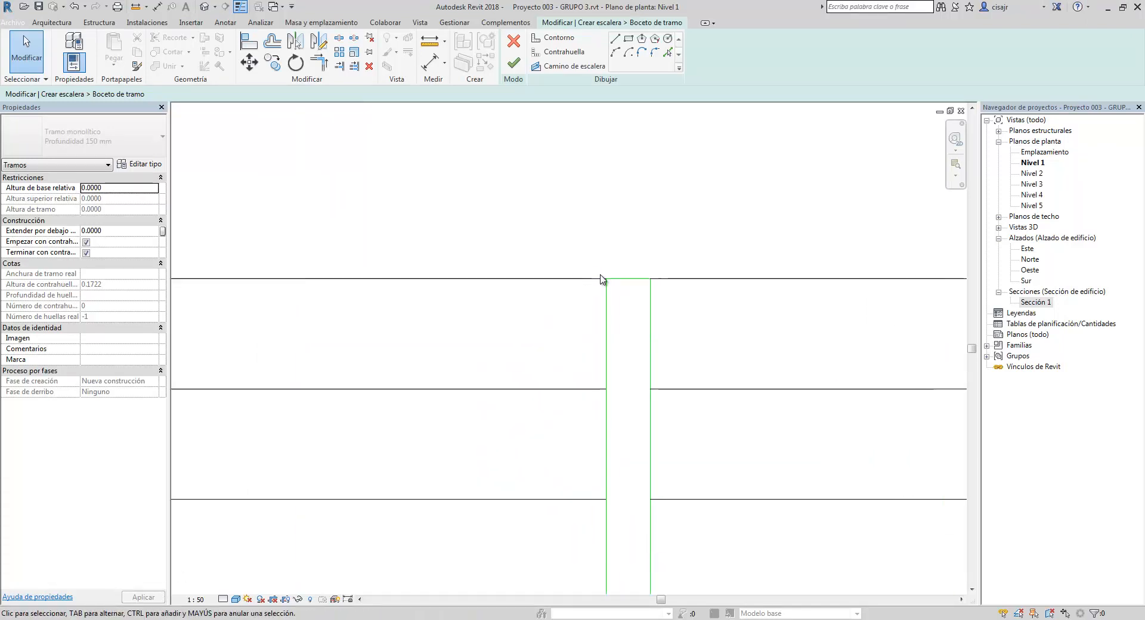
pyautogui.click(597, 280)
pyautogui.scroll(3, 597, 281)
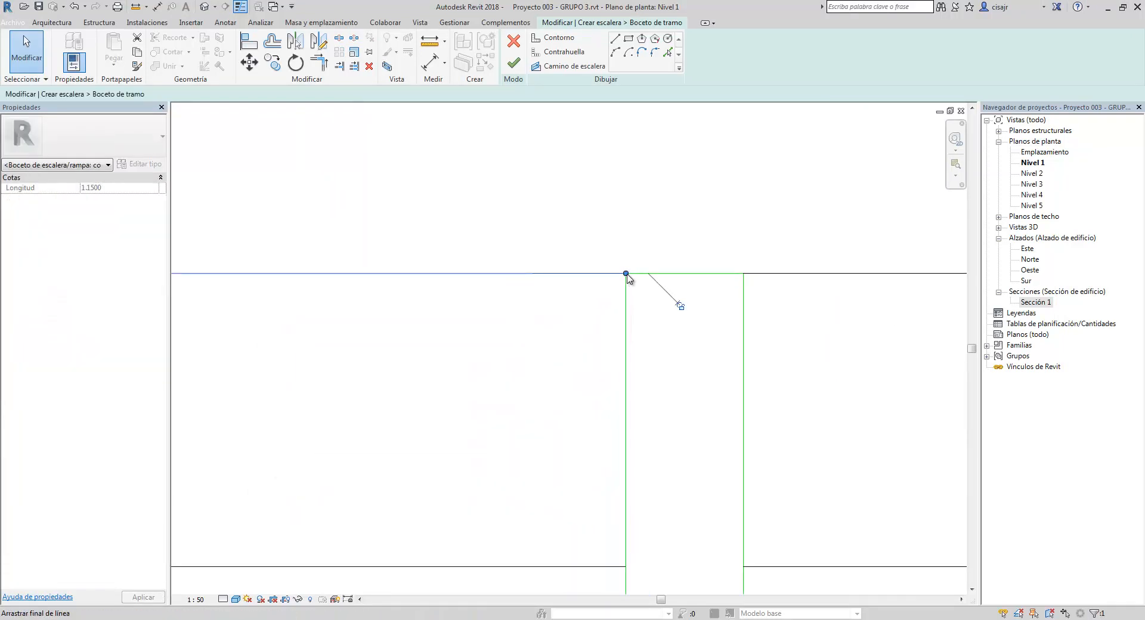
pyautogui.moveTo(627, 276); pyautogui.dragTo(627, 306)
pyautogui.click(762, 274)
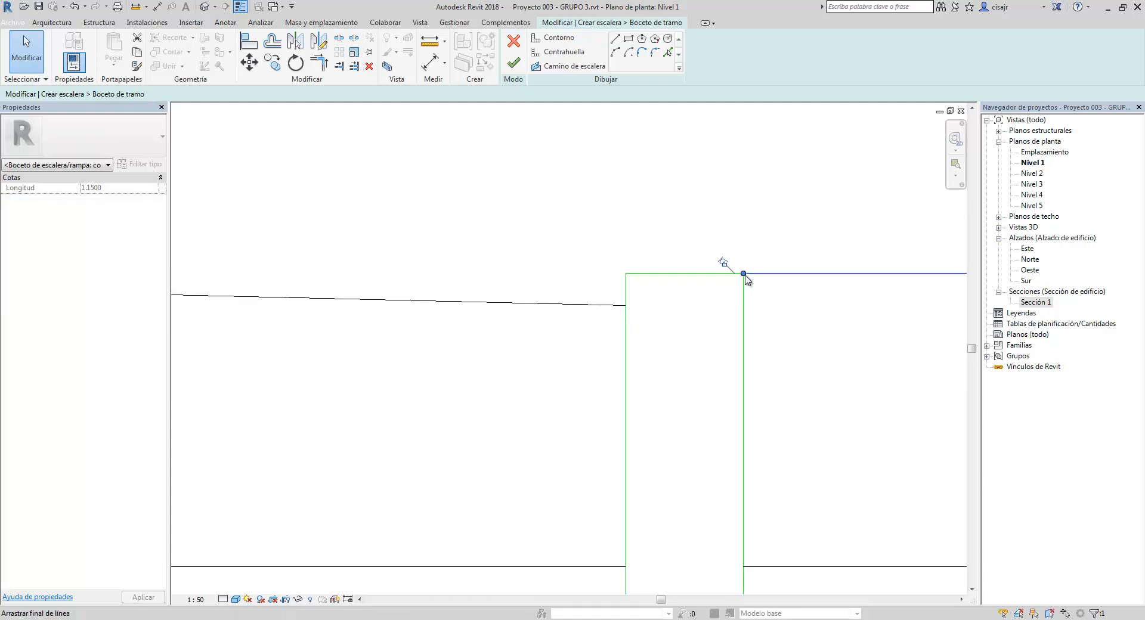
pyautogui.click(653, 289)
# Offset a copy of the central slot's short closing line 0.02 m downward as a guide.
pyautogui.click(272, 40)
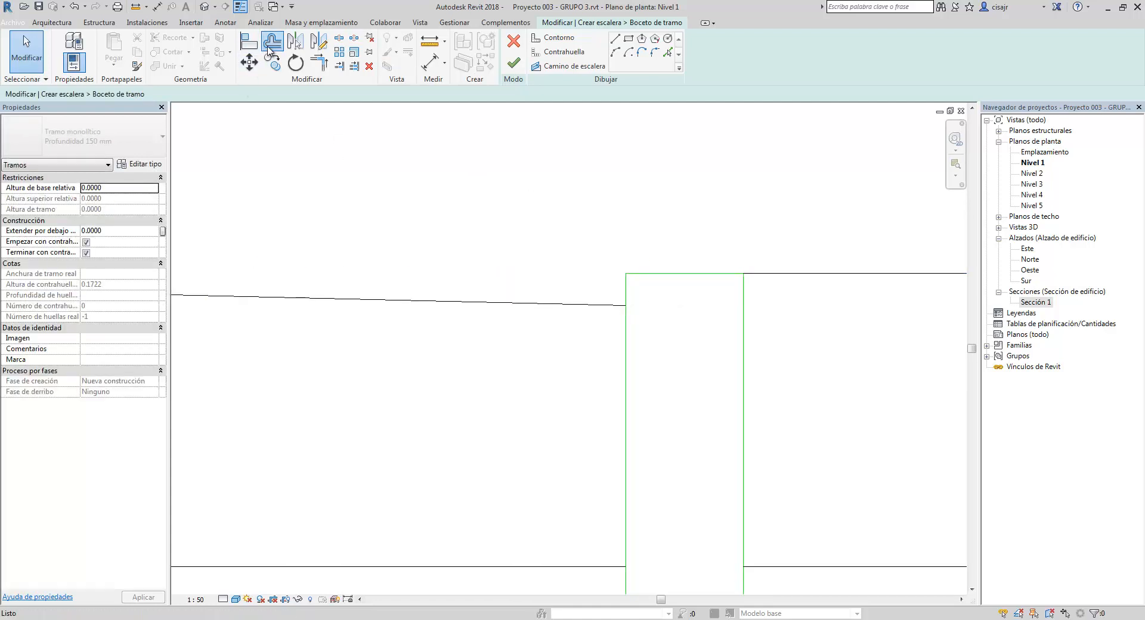
pyautogui.write('0.0200')
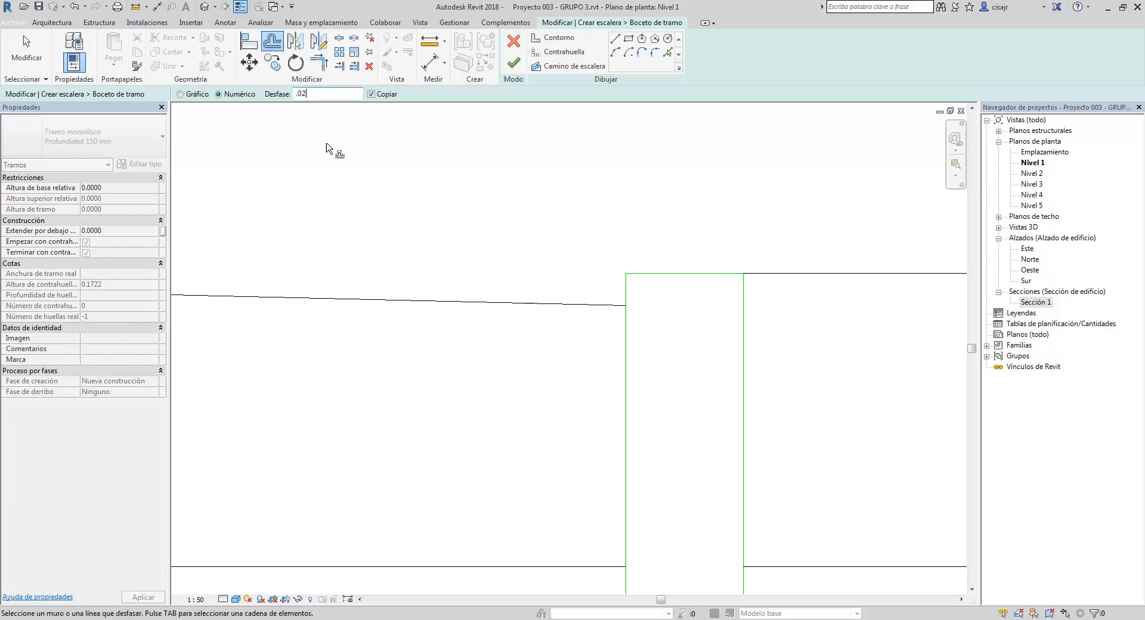
pyautogui.press('Escape')
# Move the inner ends of both flights' uppermost risers onto the endpoints of the guide line across the slot.
pyautogui.click(625, 309)
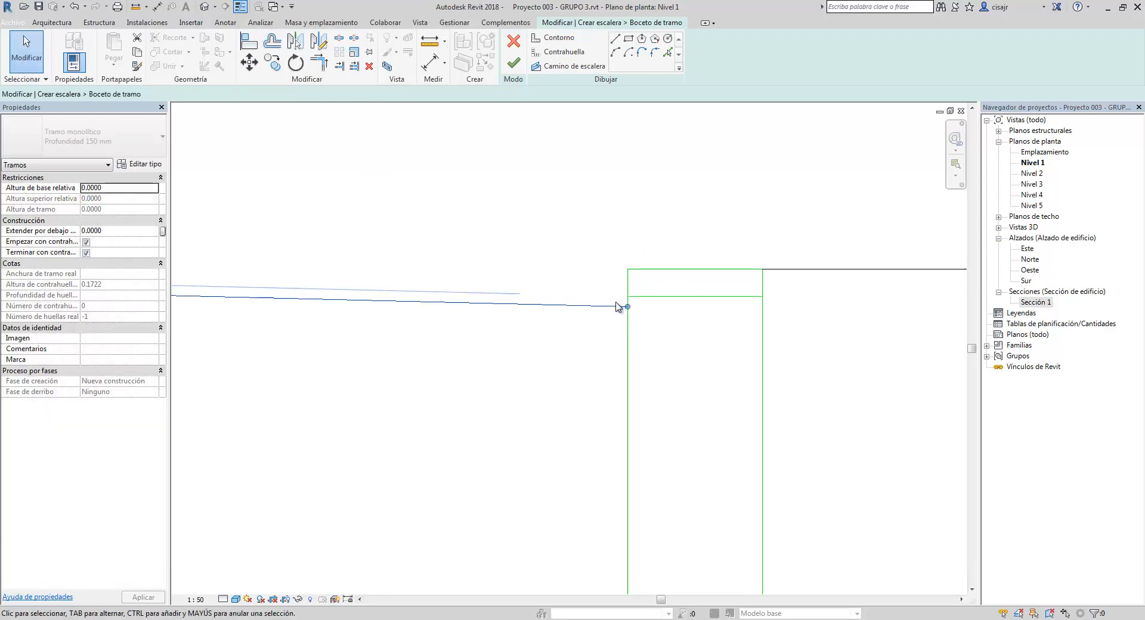
pyautogui.scroll(3, 639, 312)
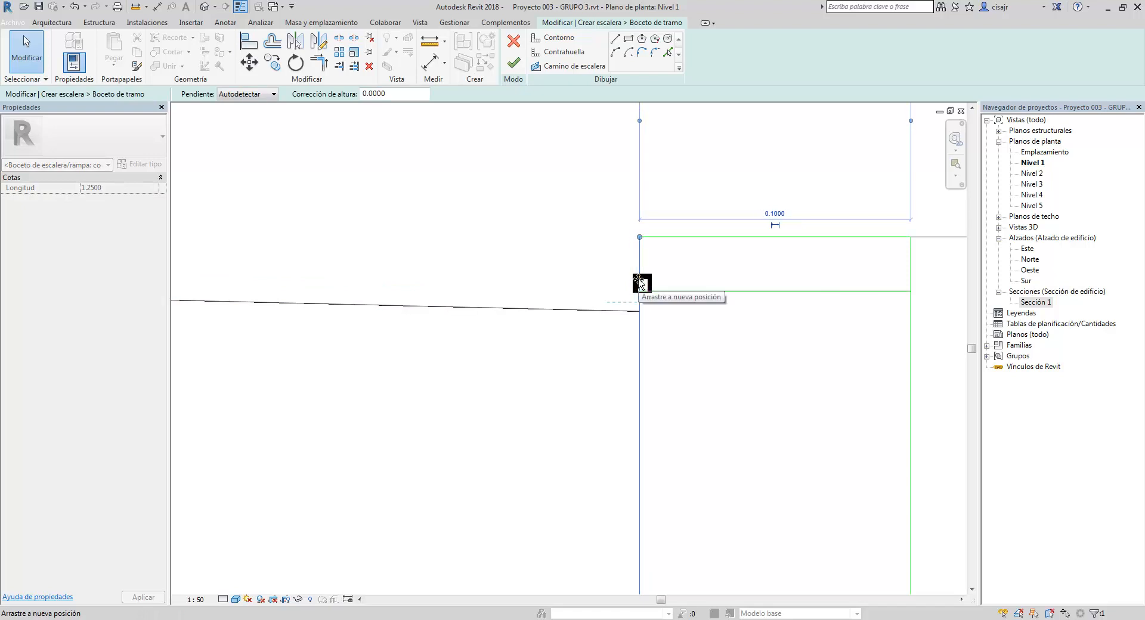
pyautogui.press('Escape')
pyautogui.click(636, 311)
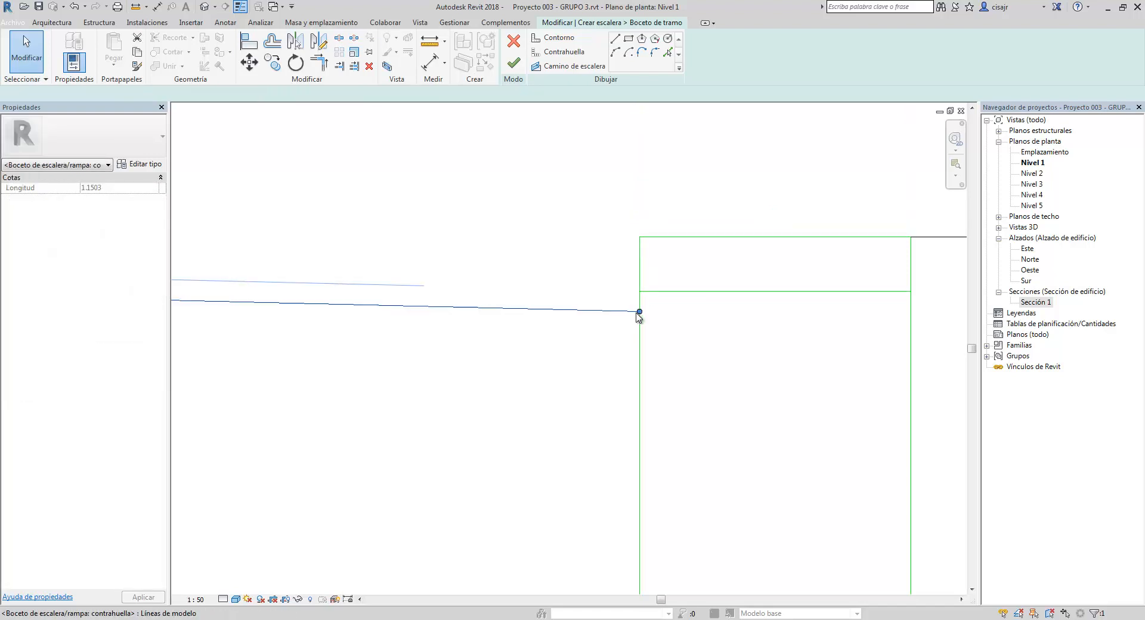
pyautogui.moveTo(640, 313); pyautogui.dragTo(640, 291)
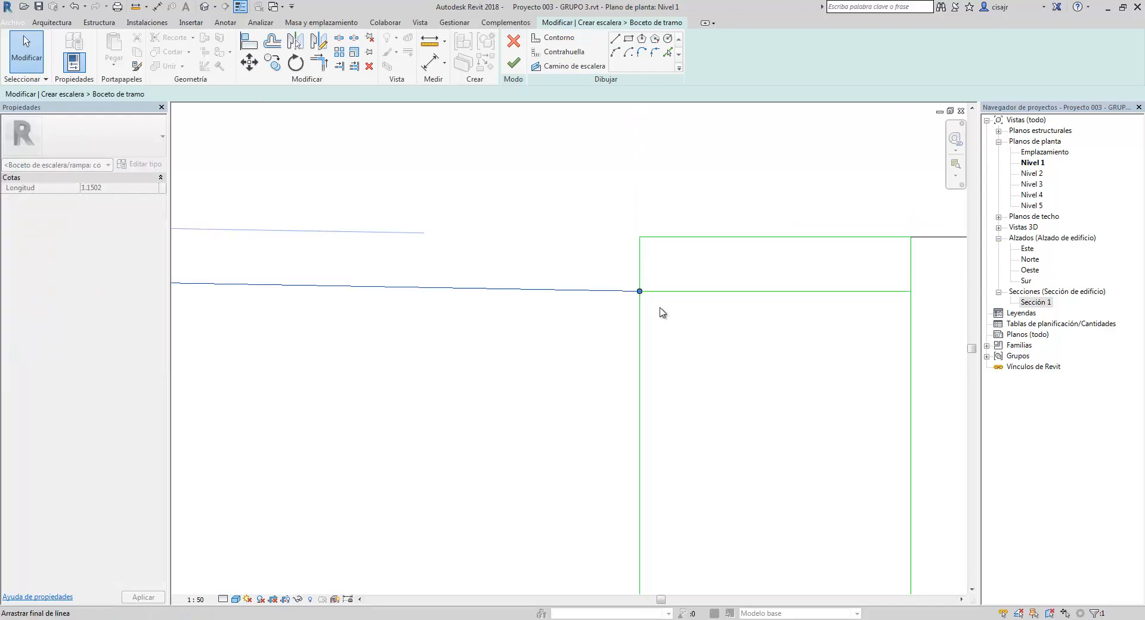
pyautogui.moveTo(734, 303); pyautogui.dragTo(609, 335, button='middle')
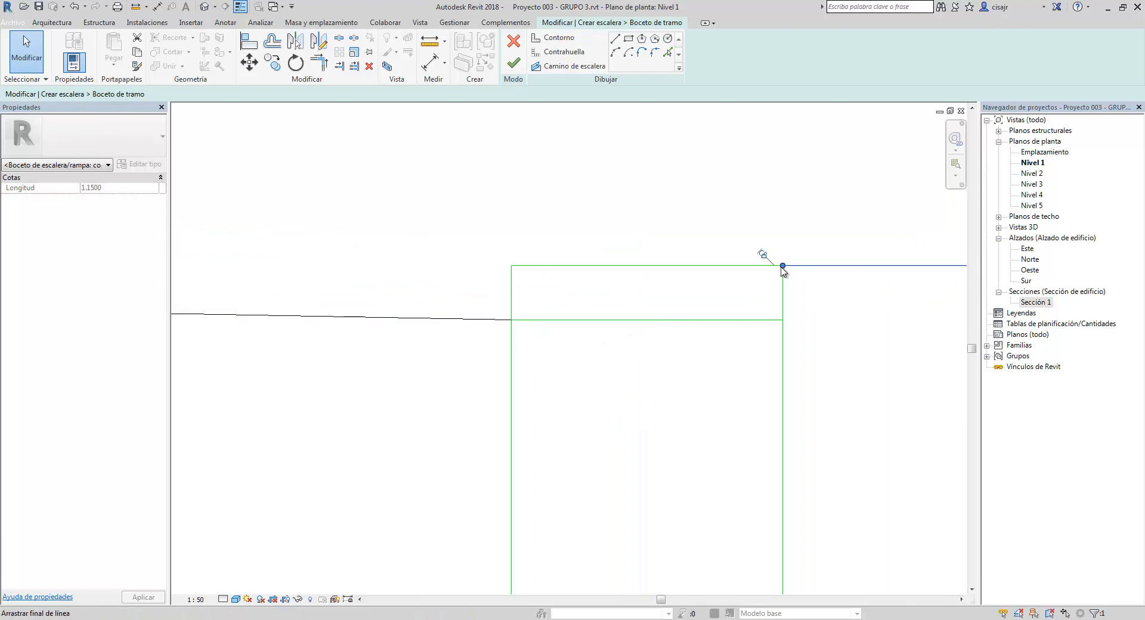
pyautogui.moveTo(783, 266); pyautogui.dragTo(784, 321)
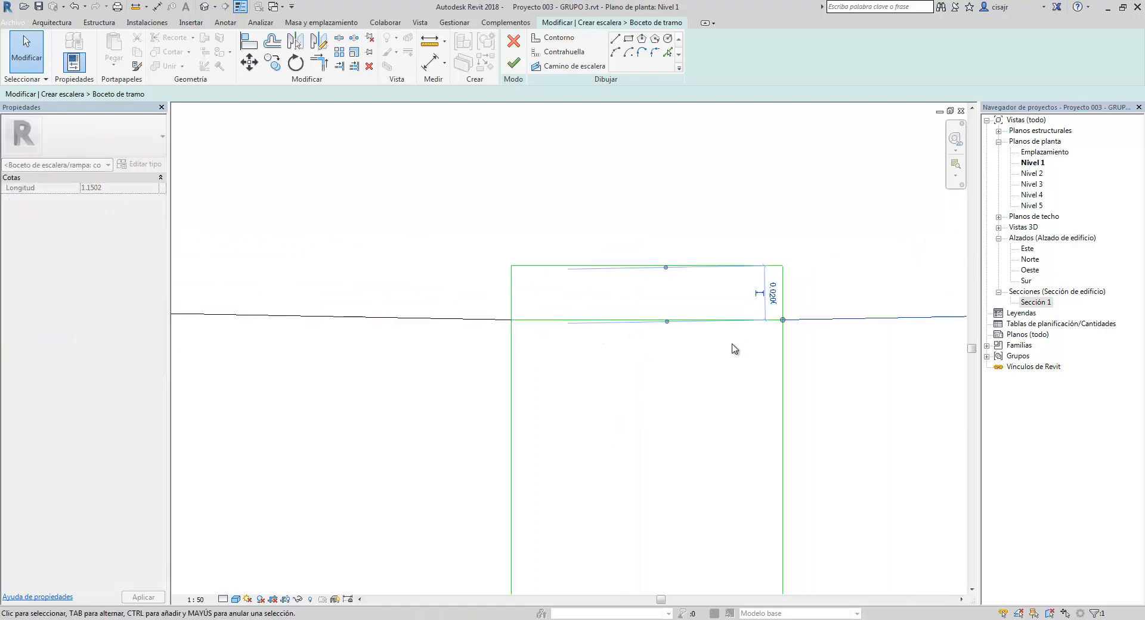
# Delete the horizontal guide line inside the central slot.
pyautogui.click(662, 349)
pyautogui.click(724, 321)
pyautogui.press('Delete')
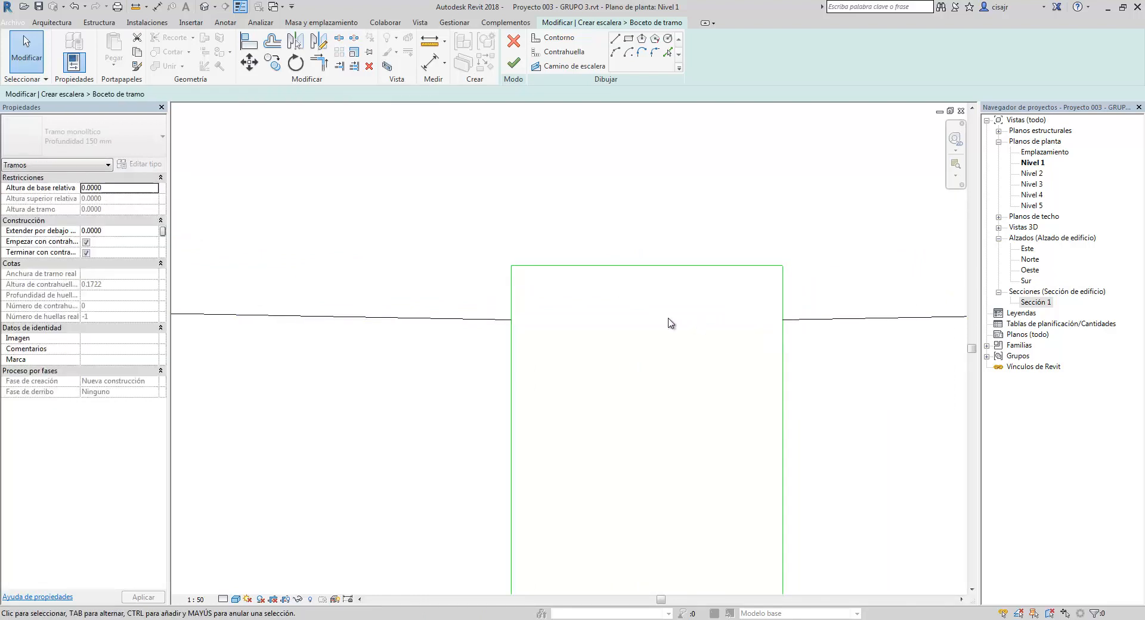
pyautogui.scroll(-3, 669, 322)
pyautogui.moveTo(616, 299)
pyautogui.mouseDown(button='middle')
pyautogui.moveTo(626, 337)
pyautogui.moveTo(658, 312)
pyautogui.mouseUp(button='middle')
pyautogui.scroll(-2, 626, 337)
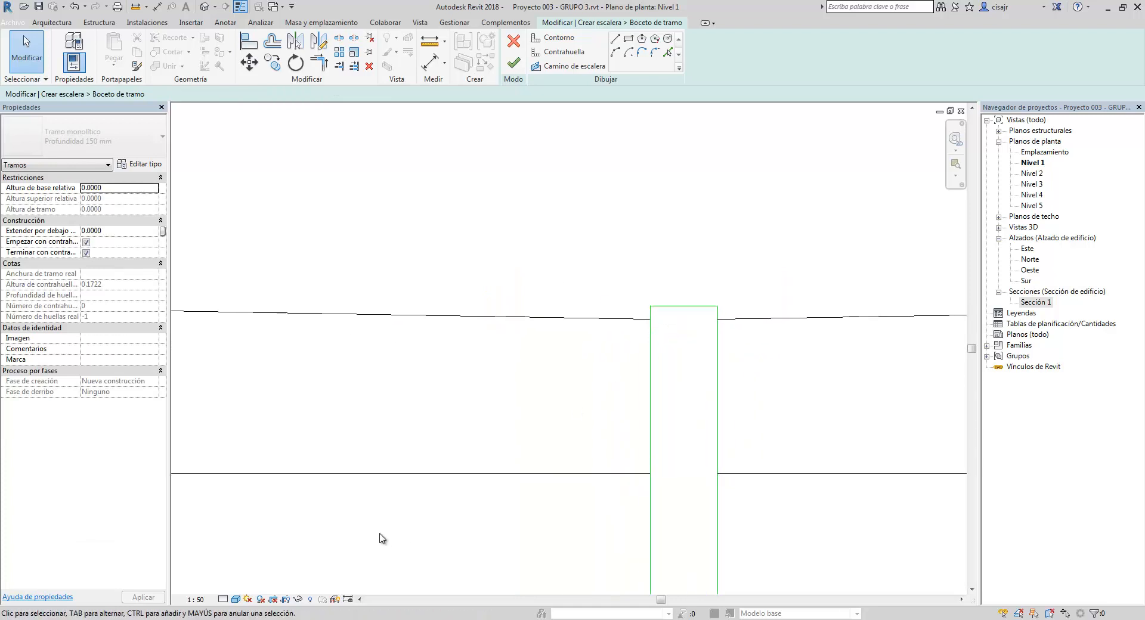
# Switch to the AutoCAD plan ARQUITECTURA -A02 and examine how the winder risers converge on the end of the central slot.
pyautogui.click(165, 619)
pyautogui.click(114, 589)
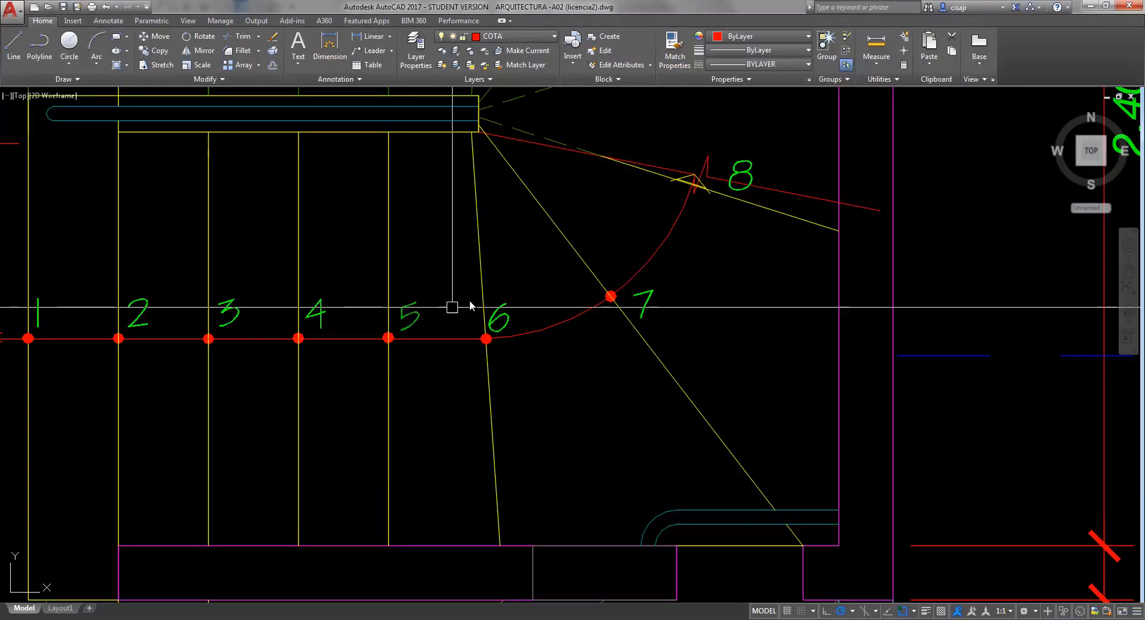
pyautogui.moveTo(481, 308); pyautogui.dragTo(485, 399, button='middle')
pyautogui.moveTo(544, 294); pyautogui.dragTo(551, 342, button='middle')
pyautogui.scroll(-2, 570, 329)
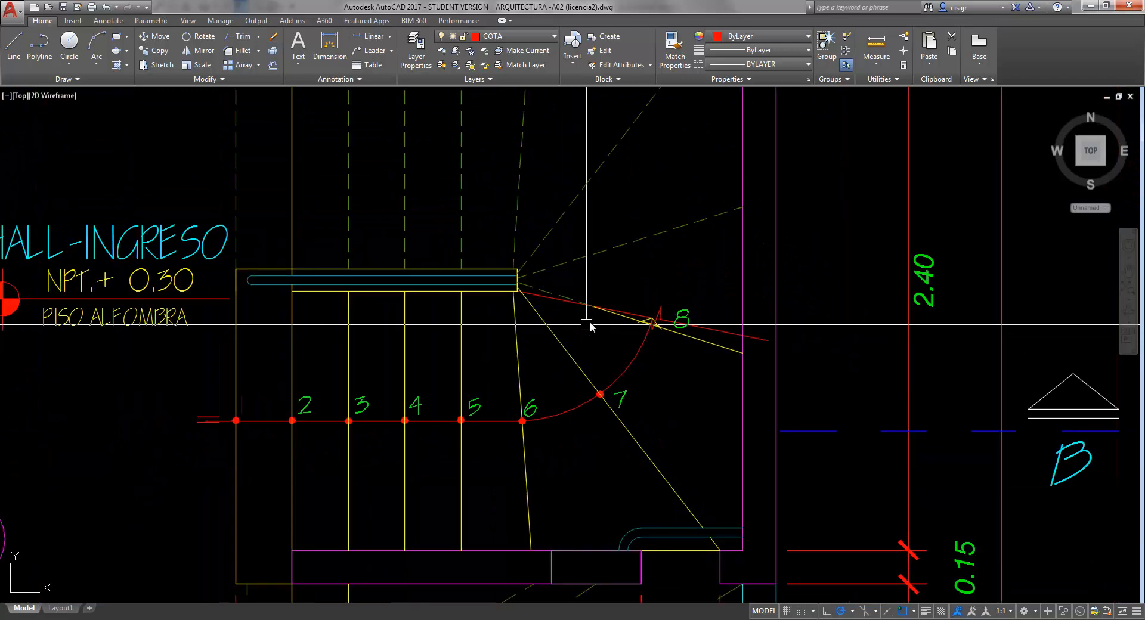
pyautogui.scroll(4, 568, 210)
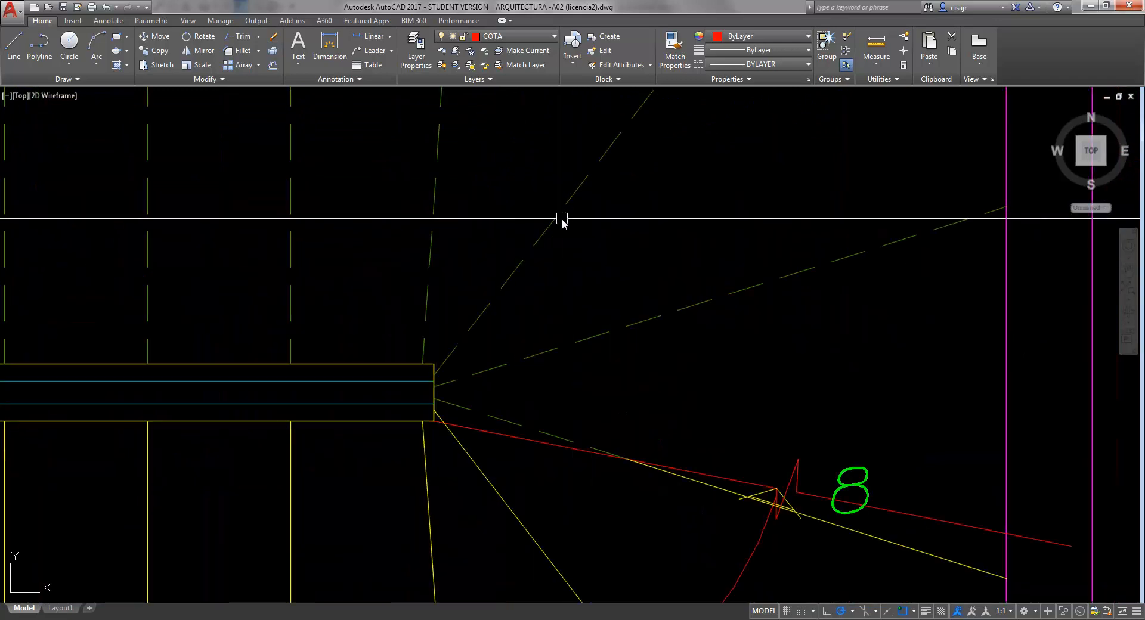
pyautogui.scroll(-4, 607, 333)
pyautogui.moveTo(608, 331); pyautogui.dragTo(591, 300, button='middle')
pyautogui.moveTo(636, 241); pyautogui.dragTo(636, 293, button='middle')
pyautogui.moveTo(640, 394); pyautogui.dragTo(647, 332, button='middle')
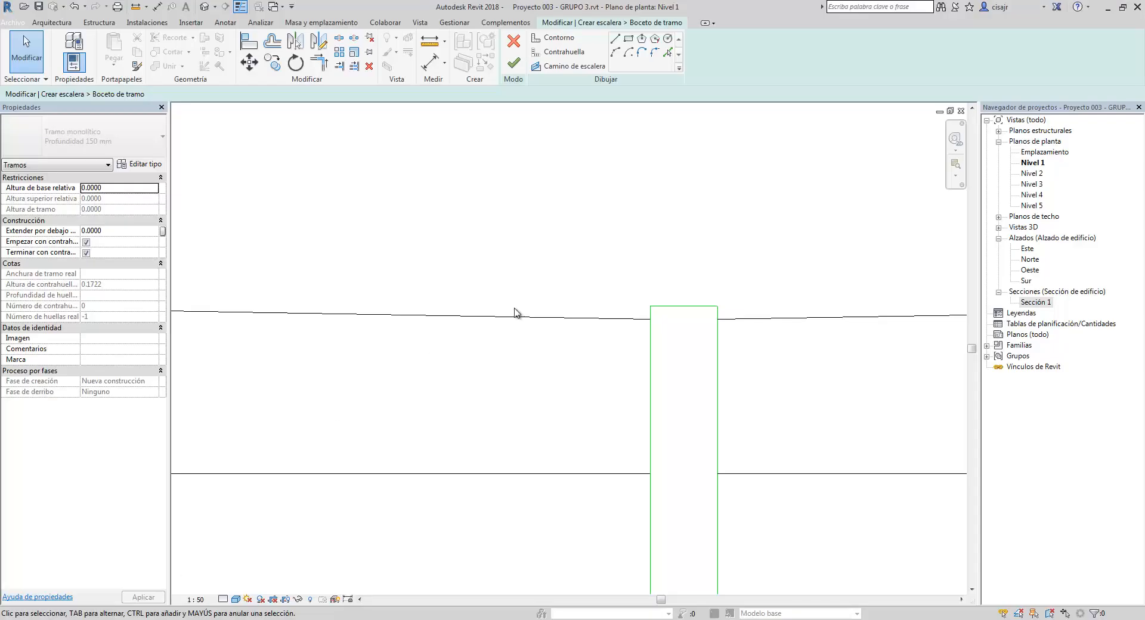
# Return to the Revit stair sketch and start a straight riser line near the central slot's closed end.
pyautogui.scroll(-2, 516, 309)
pyautogui.moveTo(598, 315); pyautogui.dragTo(615, 362, button='middle')
pyautogui.scroll(-3, 558, 328)
pyautogui.scroll(2, 615, 311)
pyautogui.scroll(-4, 617, 368)
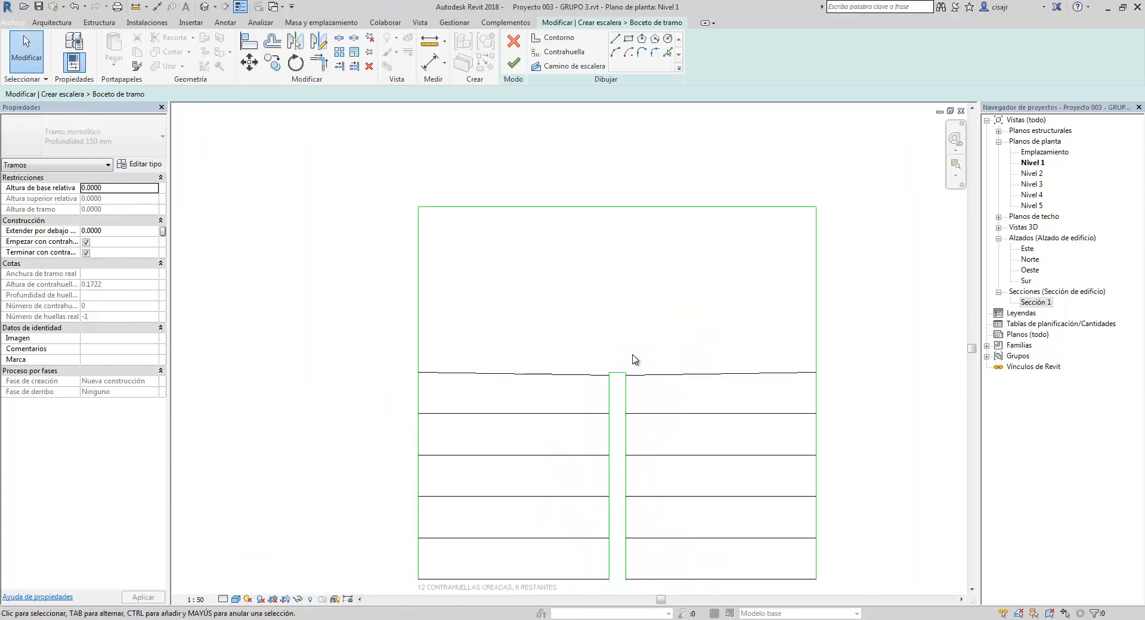
pyautogui.click(574, 55)
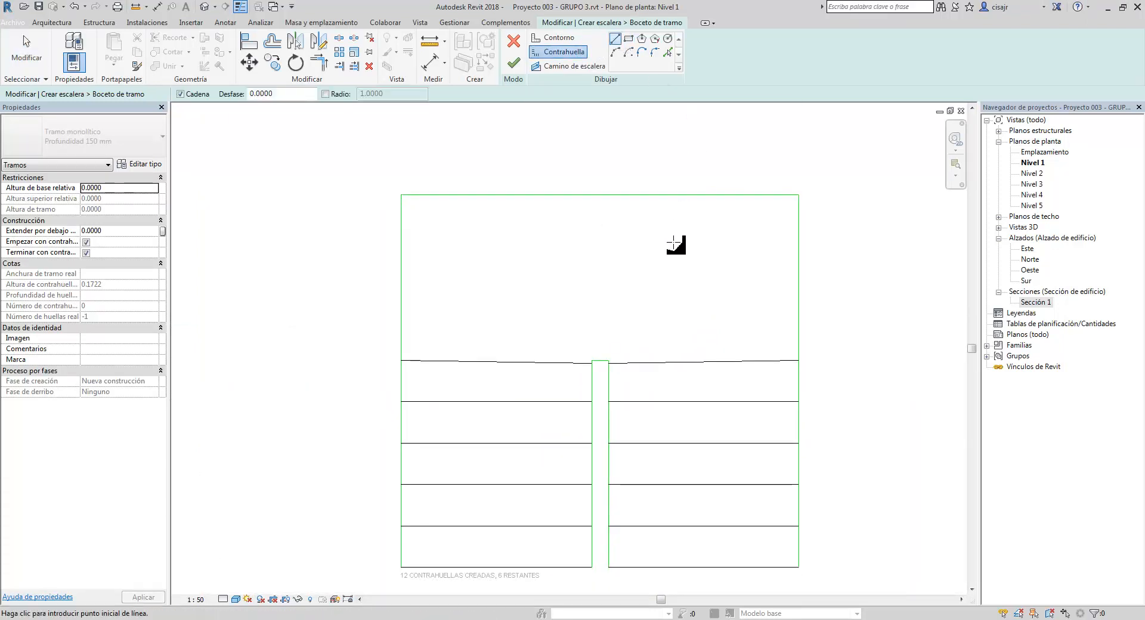
pyautogui.scroll(5, 674, 358)
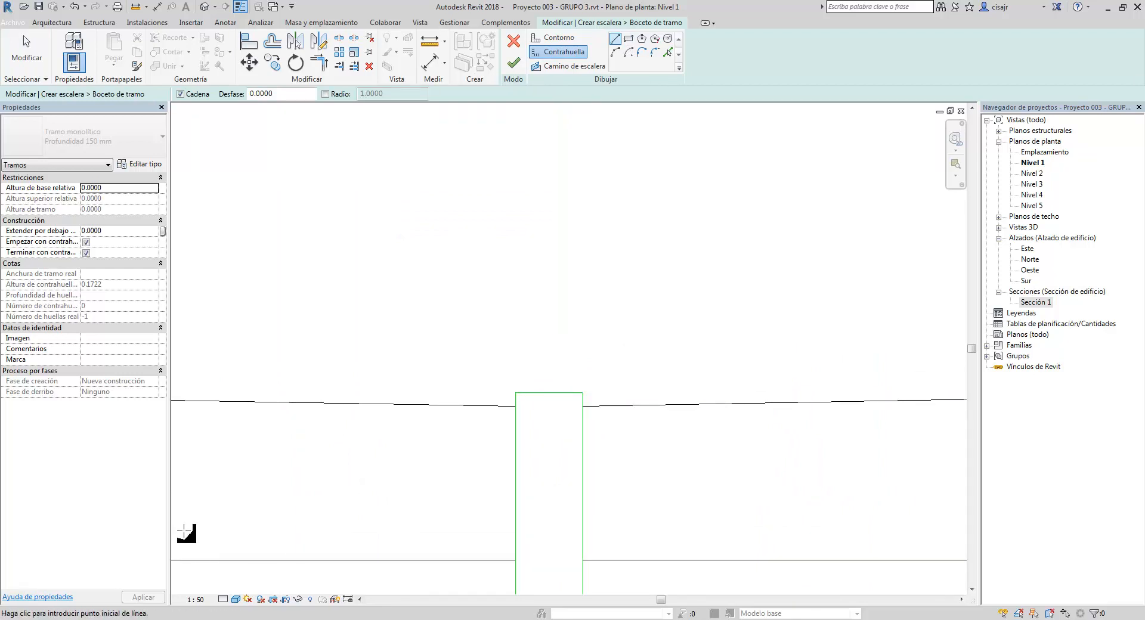
# Switch to the AutoCAD plan ARQUITECTURA -A02 and check where winder risers 7 and 8 start and end.
pyautogui.moveTo(164, 619)
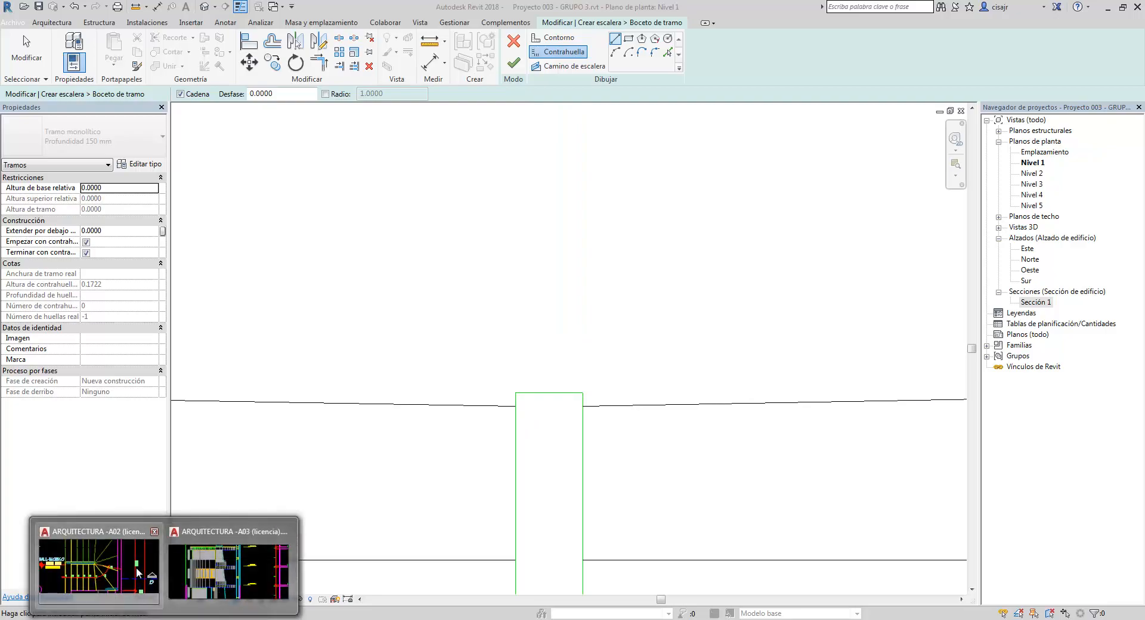
pyautogui.click(95, 564)
pyautogui.moveTo(593, 284); pyautogui.dragTo(581, 215, button='middle')
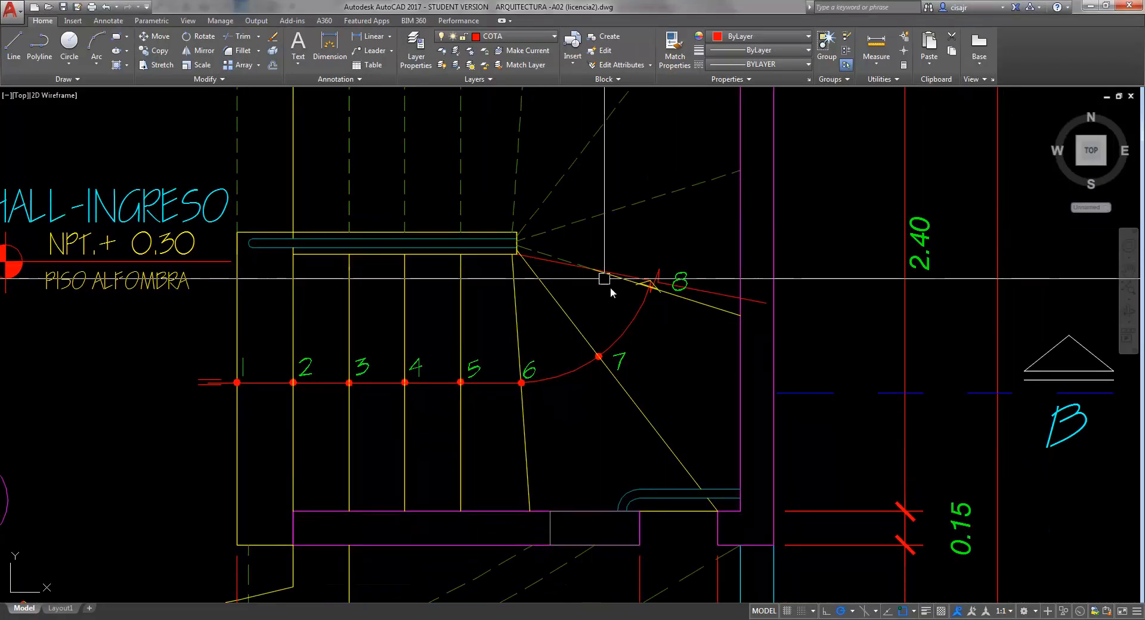
pyautogui.moveTo(668, 415)
pyautogui.mouseDown(button='middle')
pyautogui.moveTo(642, 384)
pyautogui.moveTo(699, 440)
pyautogui.mouseUp(button='middle')
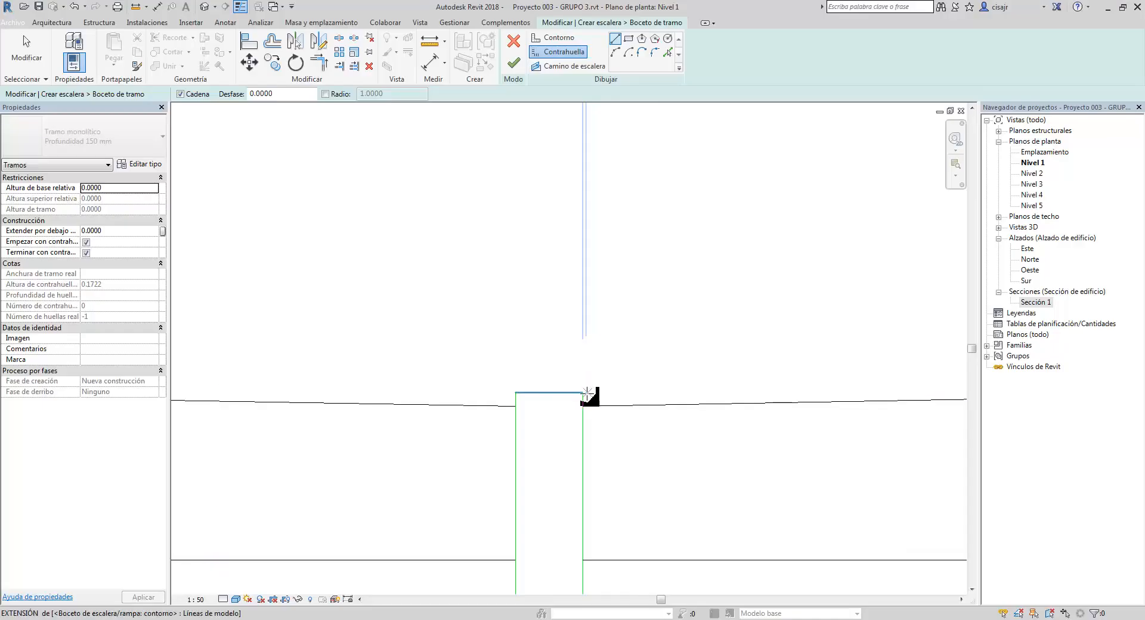
# In Revit, sketch a winder riser about 1.42 m long from the slot's upper-right corner to the right boundary.
pyautogui.click(591, 391)
pyautogui.scroll(-2, 530, 351)
pyautogui.scroll(-3, 597, 322)
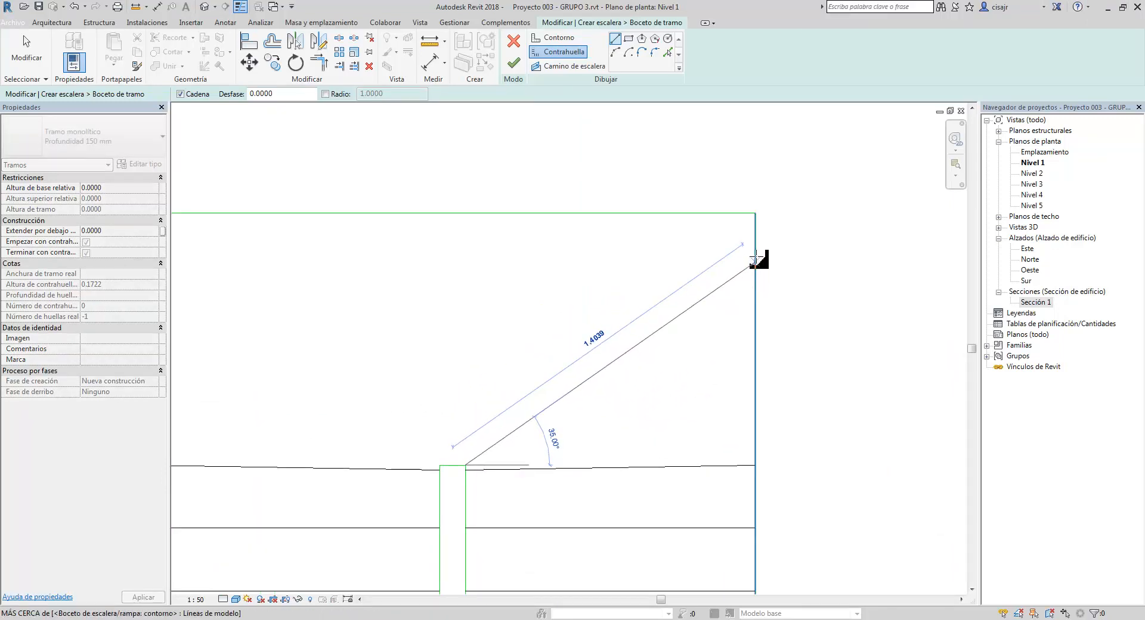
pyautogui.click(755, 255)
# Sketch a steeper winder riser at about 71° from the slot's short closing line up to the upper boundary.
pyautogui.scroll(3, 444, 429)
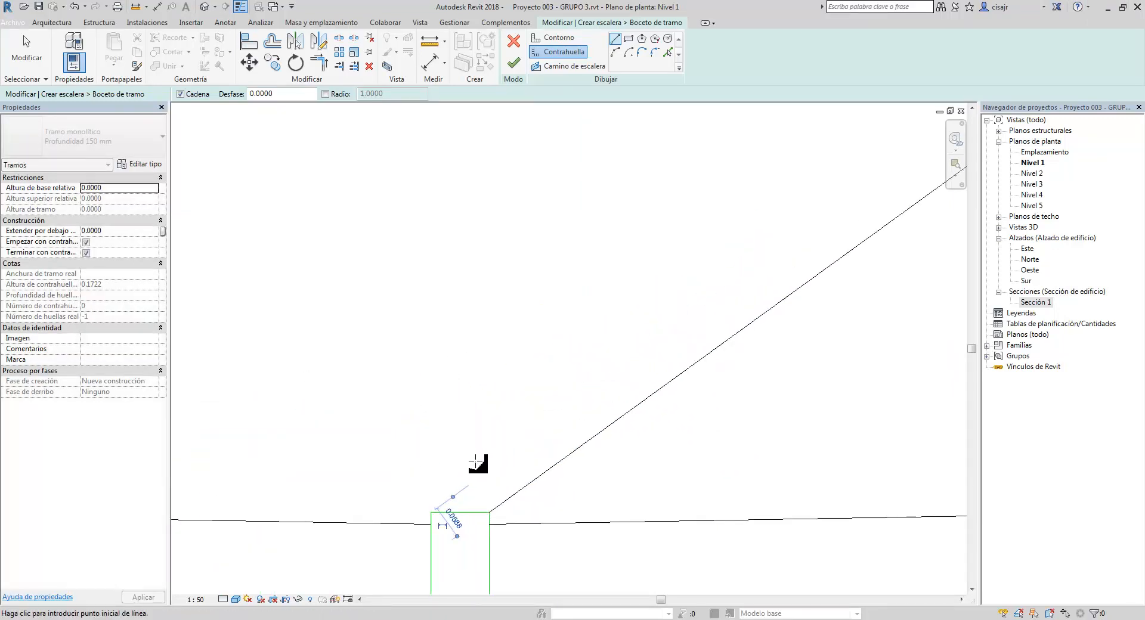
pyautogui.click(475, 510)
pyautogui.scroll(-1, 510, 407)
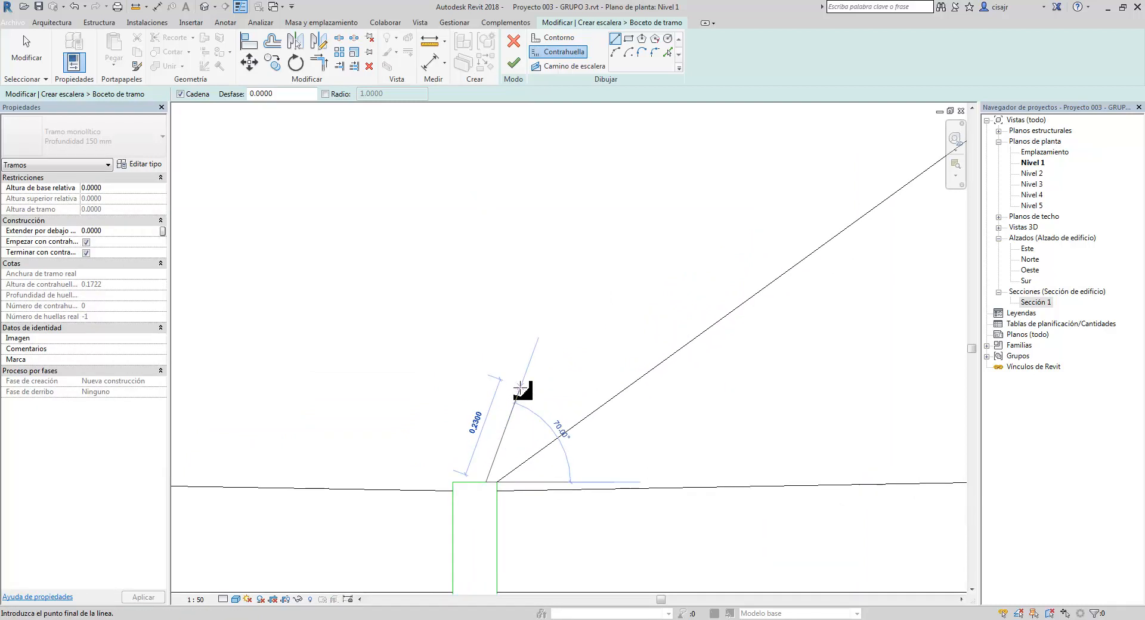
pyautogui.moveTo(512, 354); pyautogui.dragTo(541, 469, button='middle')
pyautogui.scroll(-2, 554, 376)
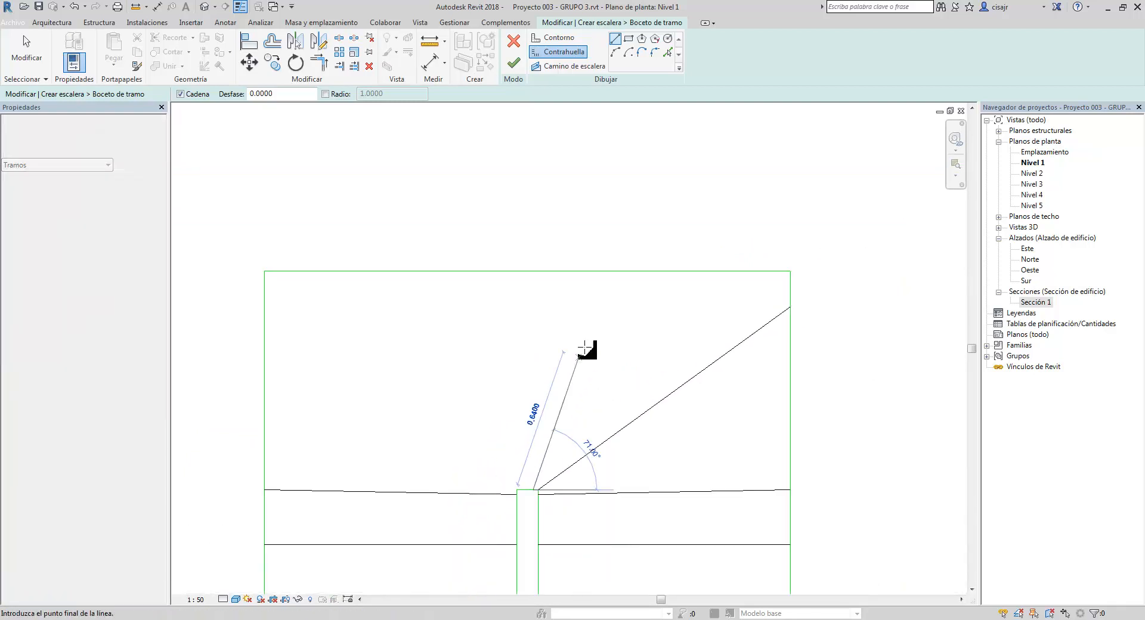
pyautogui.click(609, 272)
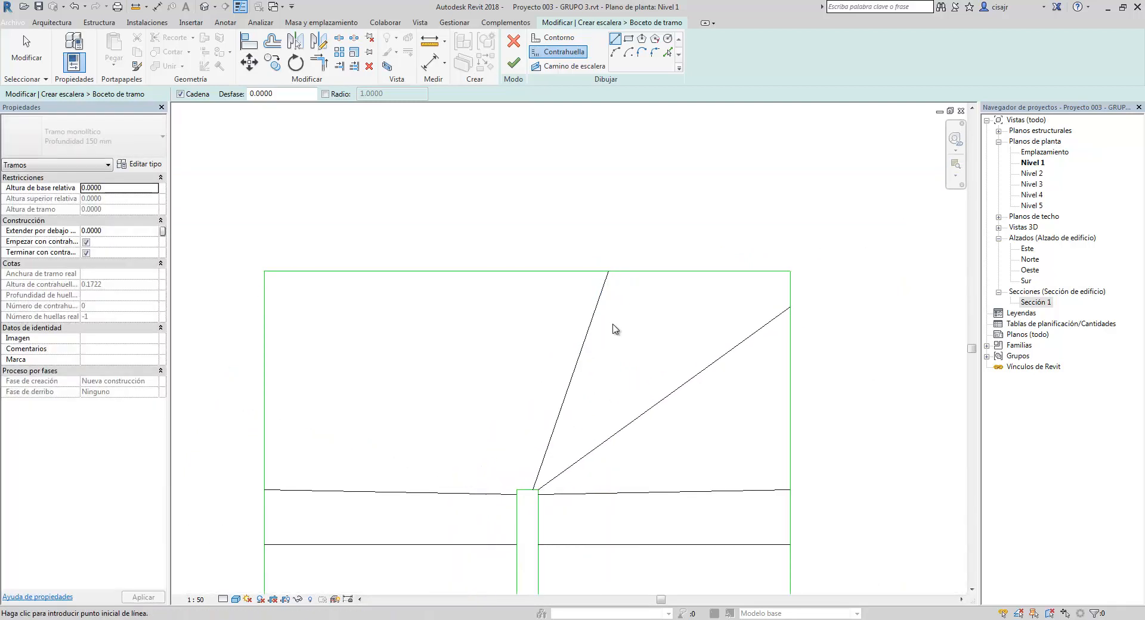
# Mirror a copy of both winder risers to the left about a vertical axis through the midpoint of the slot's closing line.
pyautogui.press('Escape')
pyautogui.press('Escape')
pyautogui.click(577, 369)
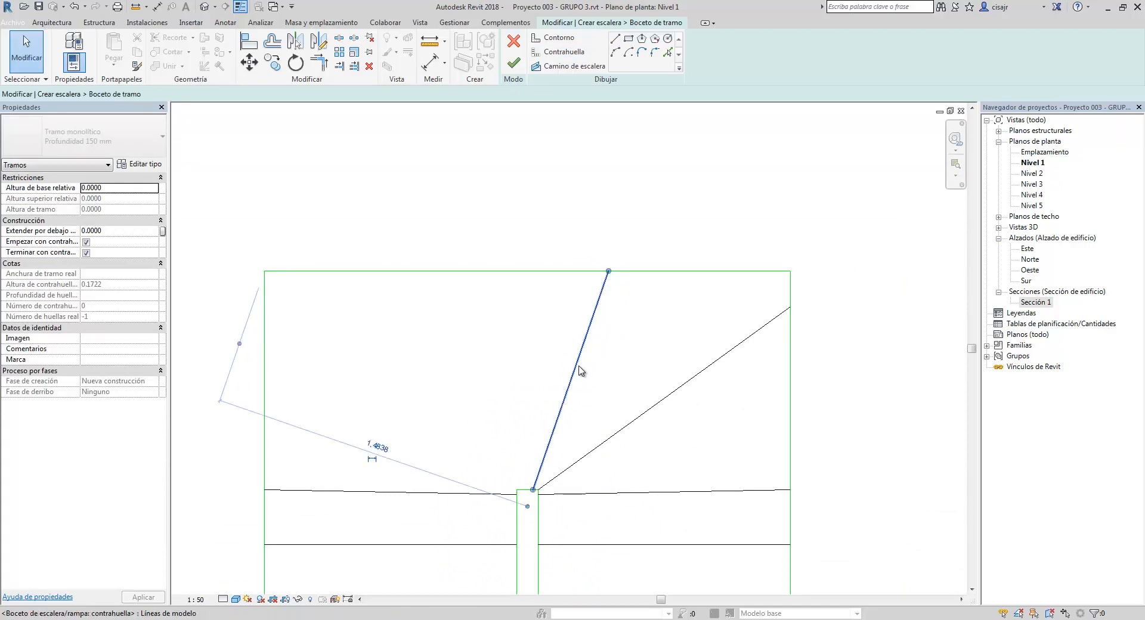
pyautogui.keyDown('ctrl'); pyautogui.click(655, 409); pyautogui.keyUp('ctrl')
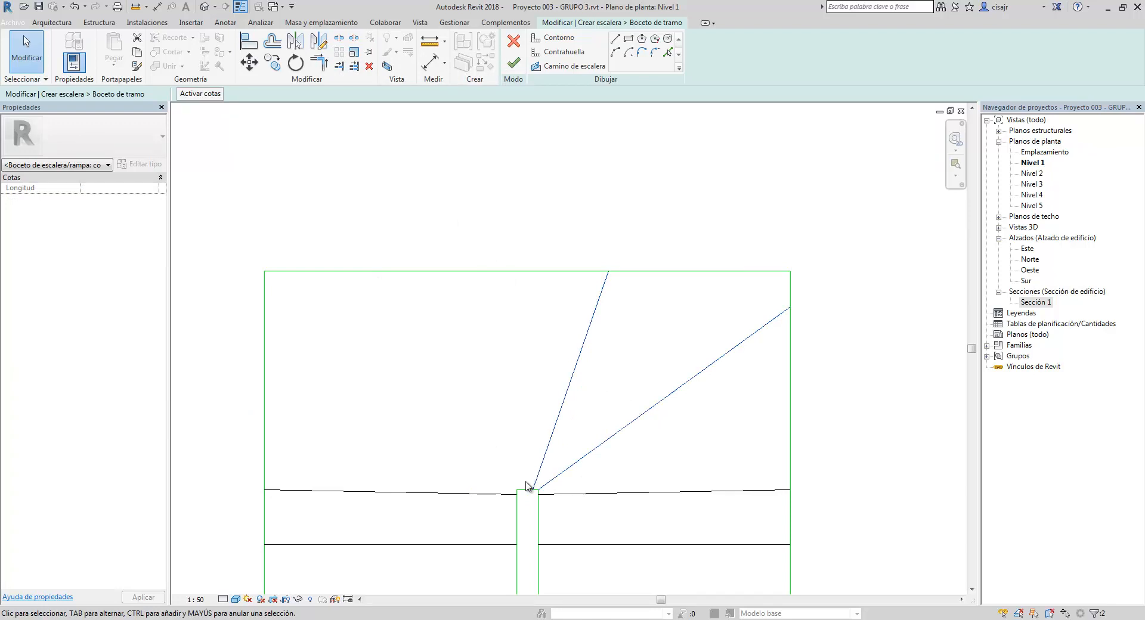
pyautogui.click(319, 41)
pyautogui.click(527, 490)
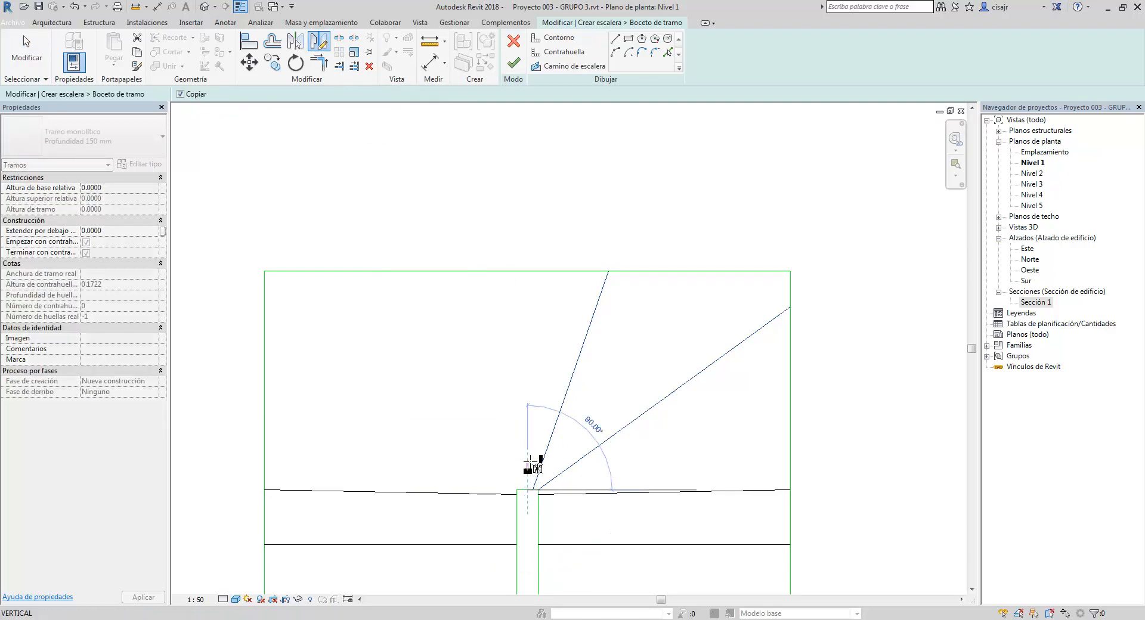
pyautogui.click(529, 455)
pyautogui.scroll(-5, 531, 312)
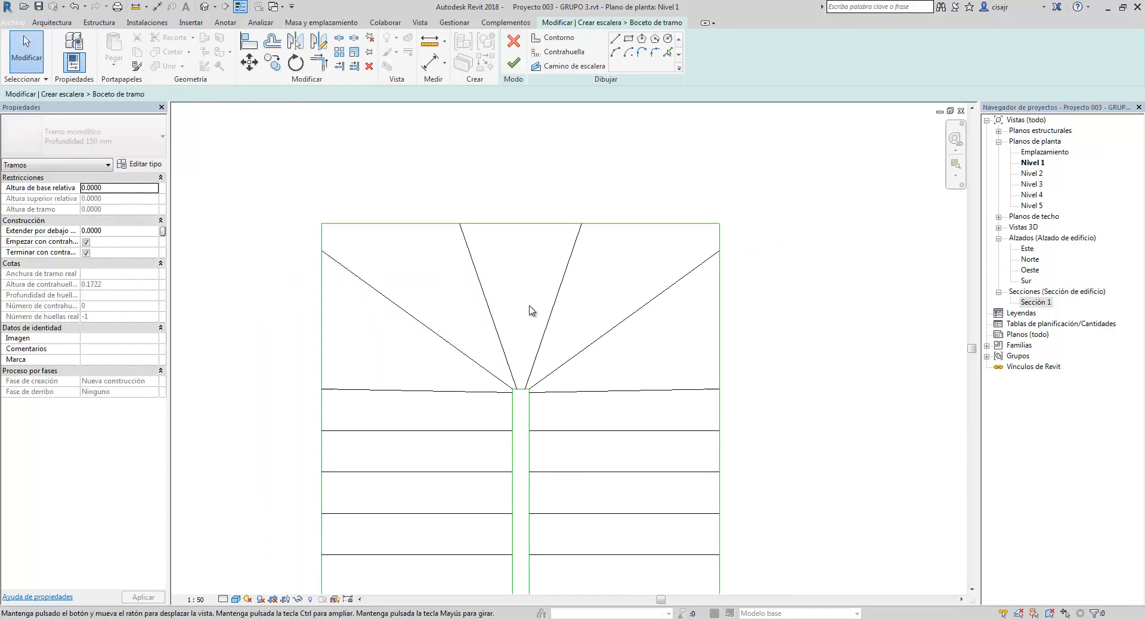
# Examine where the four winder risers meet the slot's closing line, checking the inner end of the left outer one.
pyautogui.scroll(3, 513, 305)
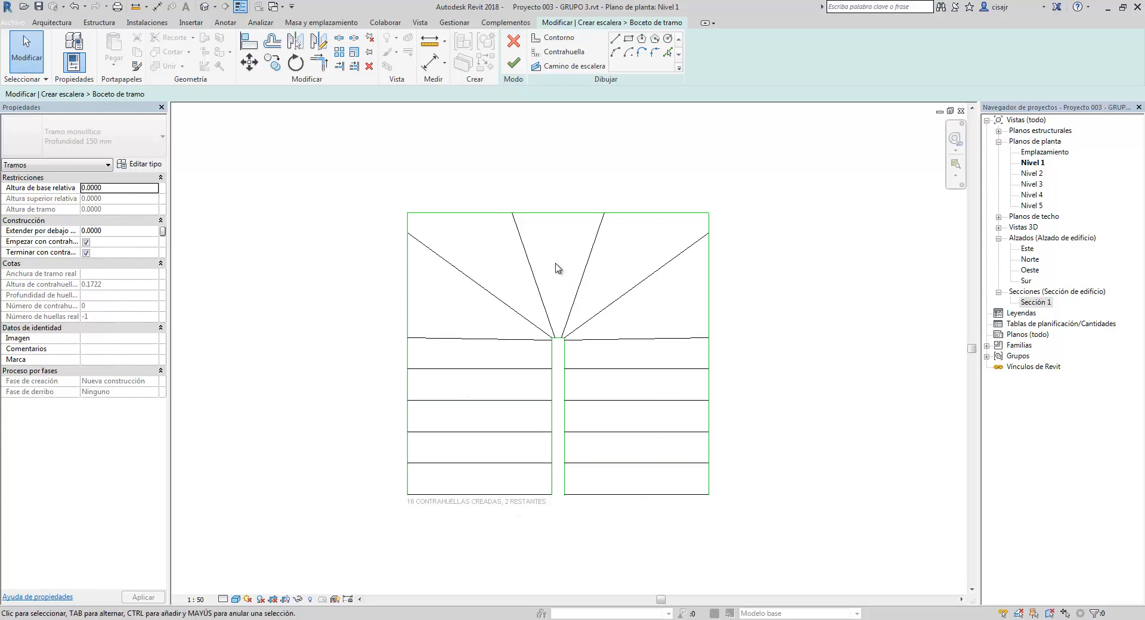
pyautogui.scroll(5, 574, 320)
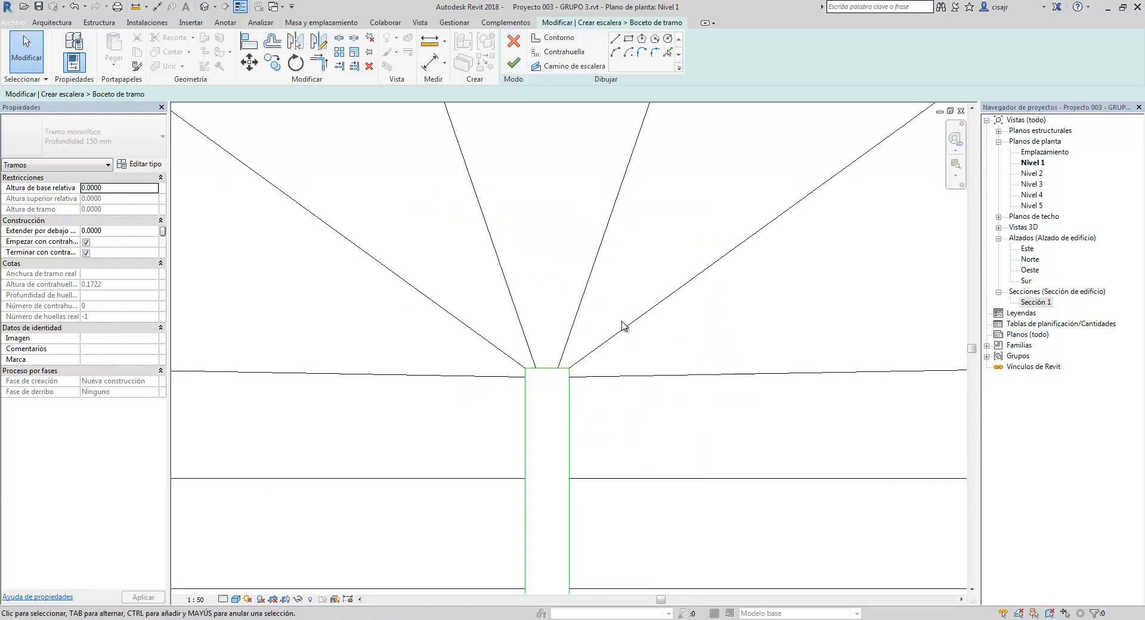
pyautogui.scroll(-2, 672, 304)
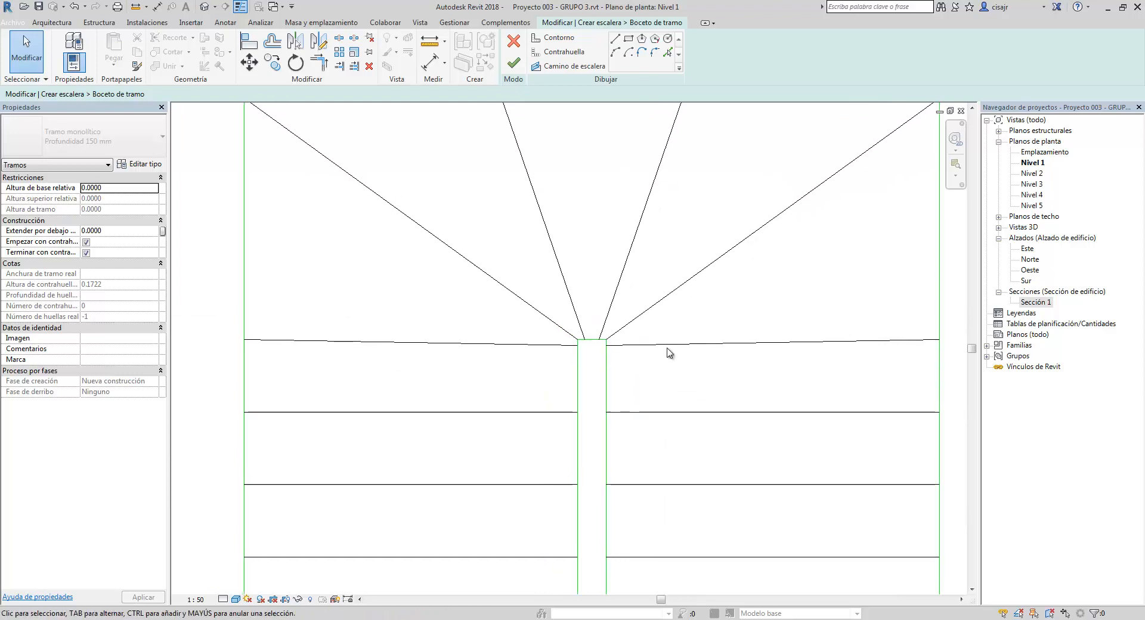
pyautogui.scroll(4, 565, 397)
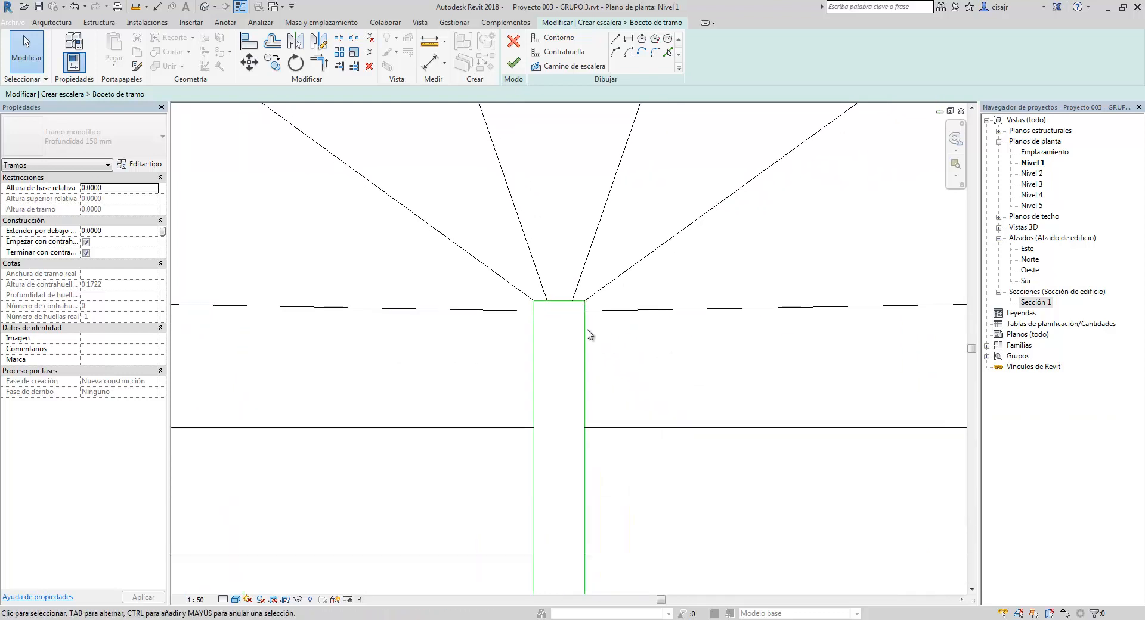
pyautogui.scroll(2, 518, 335)
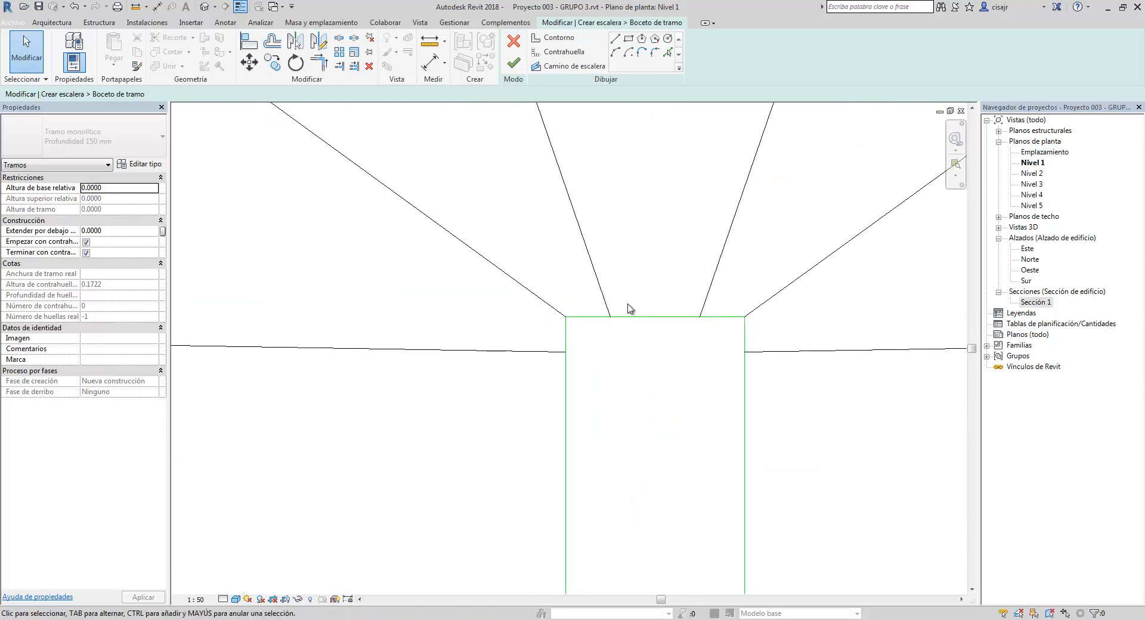
pyautogui.click(564, 320)
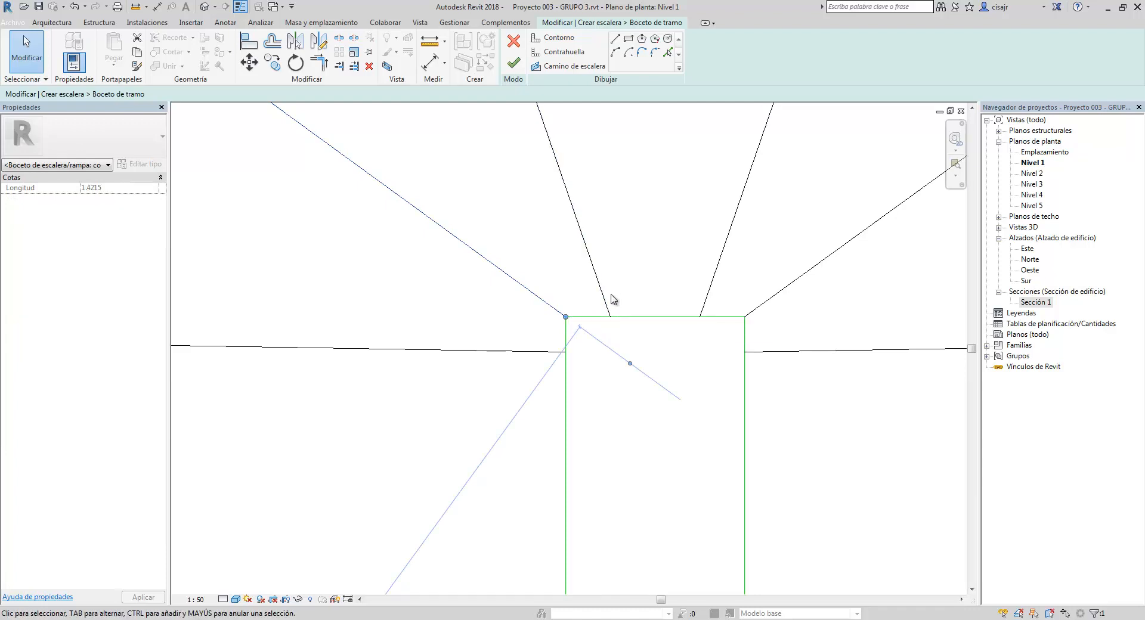
pyautogui.moveTo(611, 362); pyautogui.dragTo(620, 326, button='middle')
pyautogui.scroll(-2, 621, 327)
pyautogui.click(656, 410)
pyautogui.scroll(-1, 655, 410)
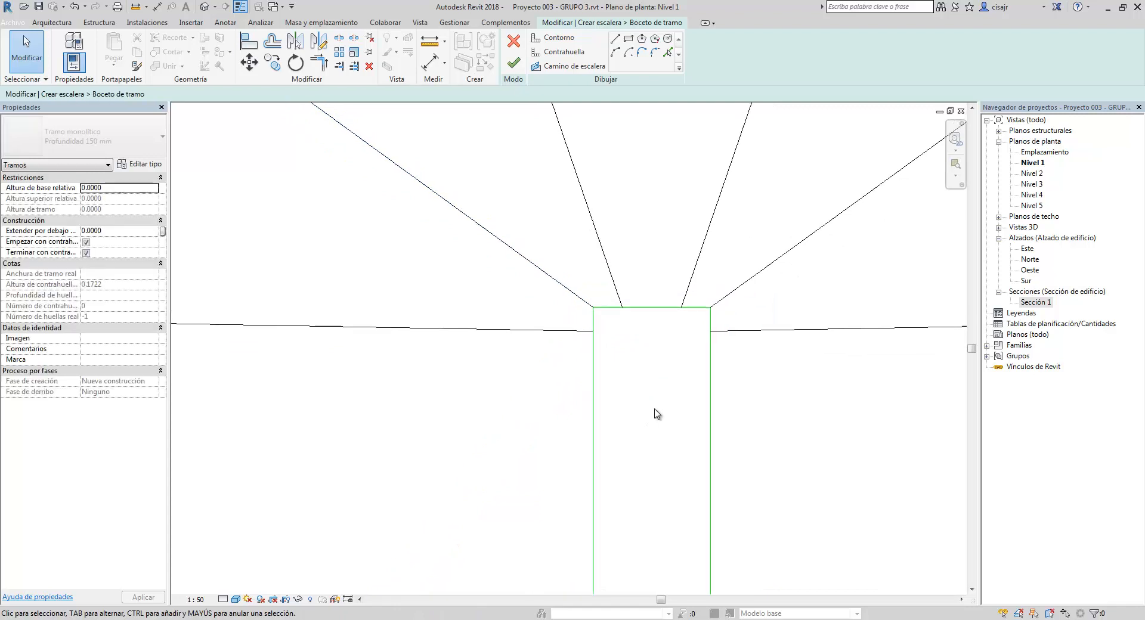
# Review the whole run sketch, comparing the straight and winder risers with the count of risers created and remaining.
pyautogui.moveTo(655, 410); pyautogui.dragTo(637, 382, button='middle')
pyautogui.scroll(-3, 637, 380)
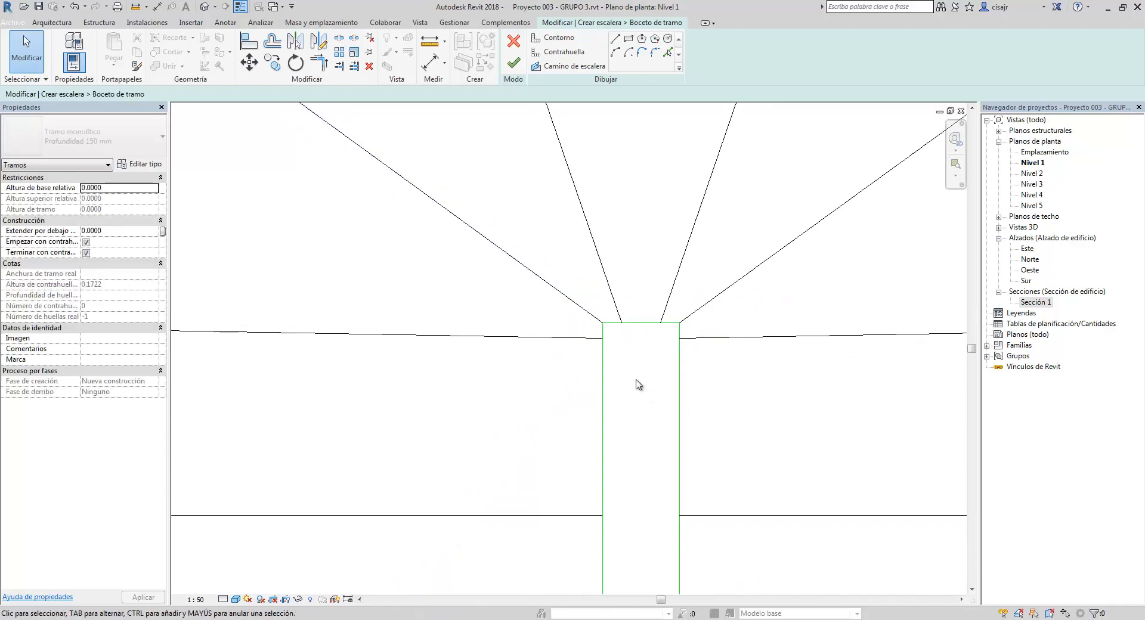
pyautogui.scroll(-1, 618, 364)
pyautogui.moveTo(636, 380); pyautogui.dragTo(628, 325, button='middle')
pyautogui.scroll(-1, 619, 340)
pyautogui.scroll(-1, 622, 350)
pyautogui.moveTo(651, 382); pyautogui.dragTo(650, 348, button='middle')
pyautogui.scroll(-1, 644, 348)
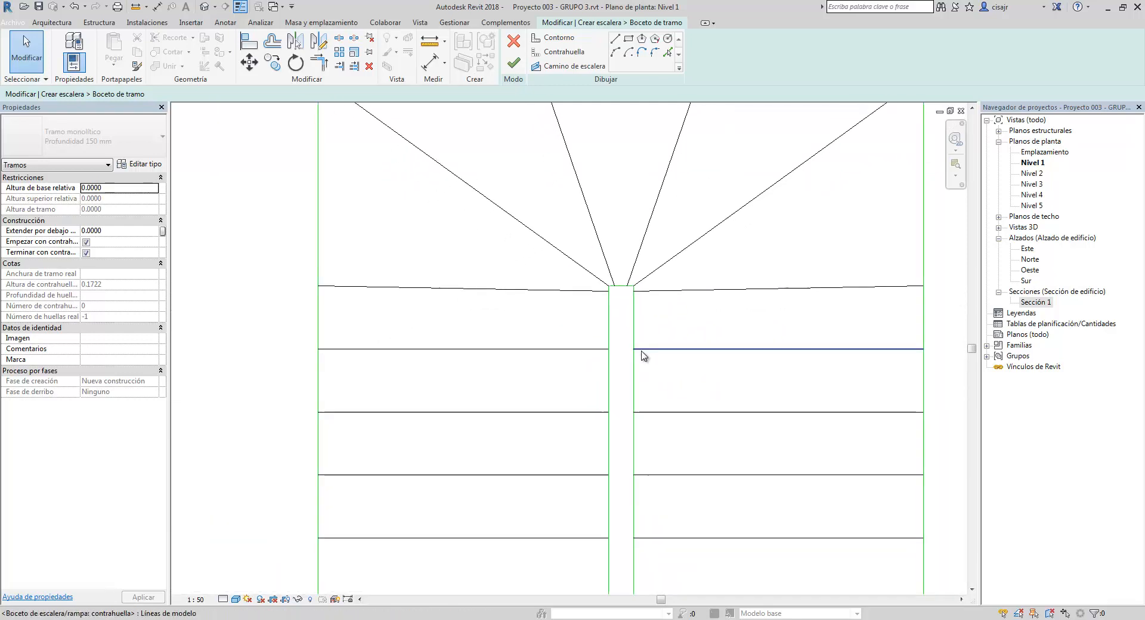
pyautogui.scroll(-1, 645, 356)
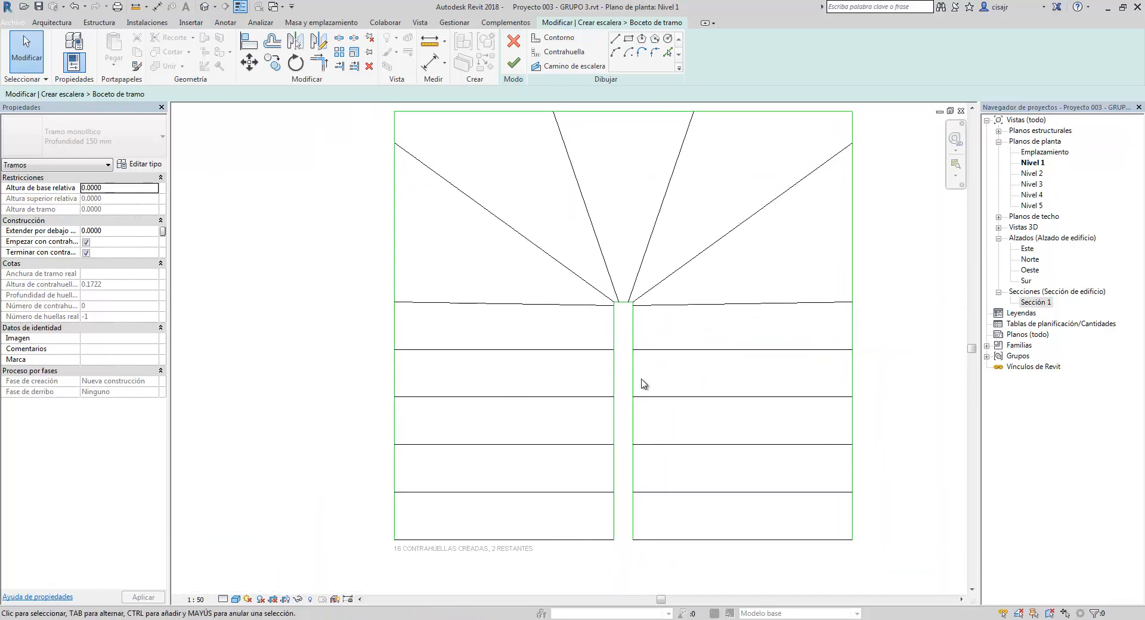
pyautogui.scroll(-1, 567, 418)
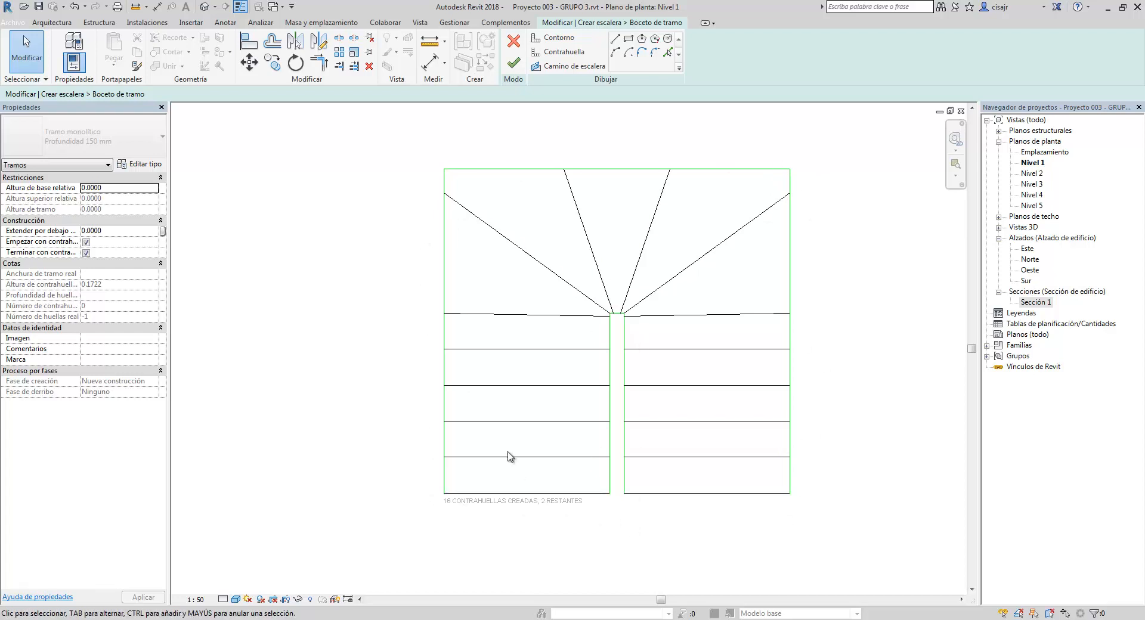
pyautogui.scroll(-3, 480, 239)
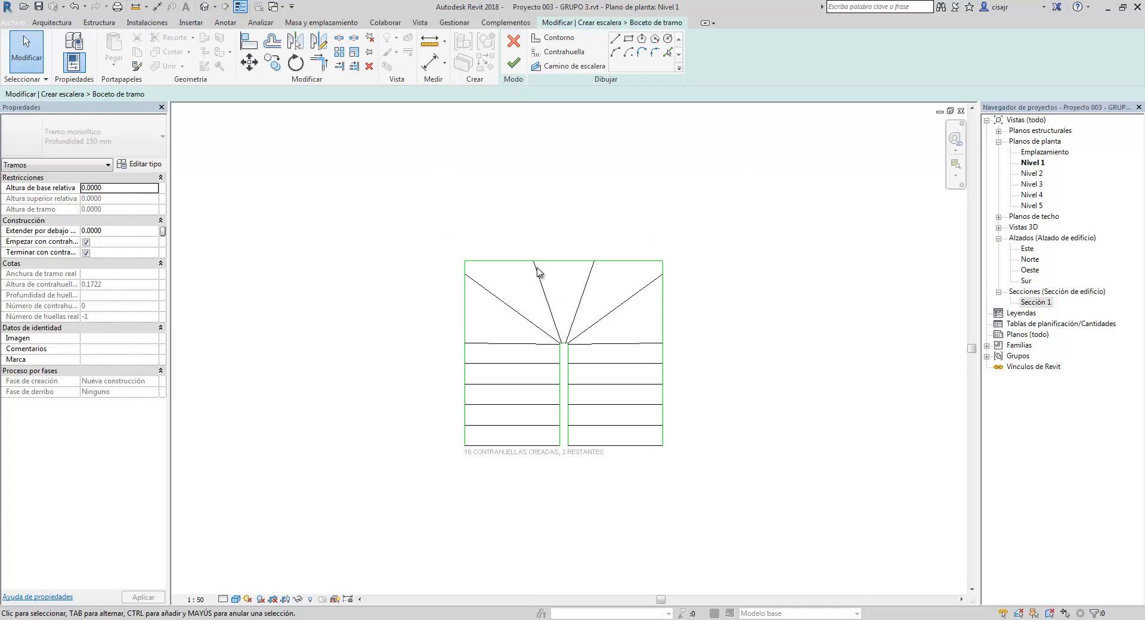
pyautogui.scroll(4, 564, 340)
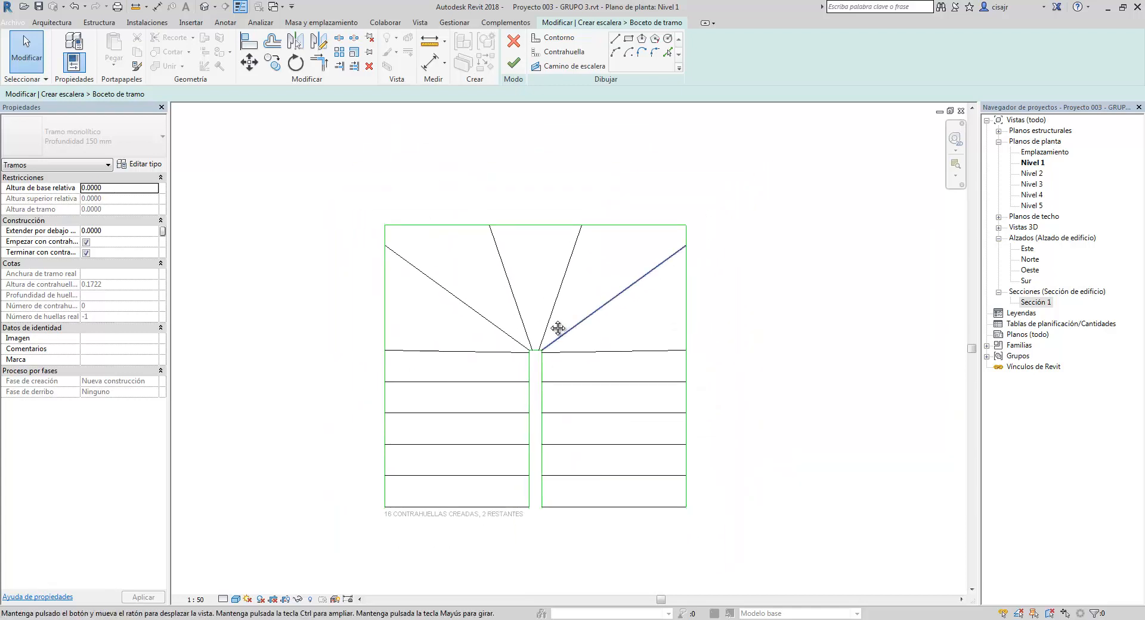
pyautogui.moveTo(550, 308)
pyautogui.mouseDown(button='middle')
pyautogui.moveTo(568, 288)
pyautogui.moveTo(532, 305)
pyautogui.moveTo(544, 316)
pyautogui.mouseUp(button='middle')
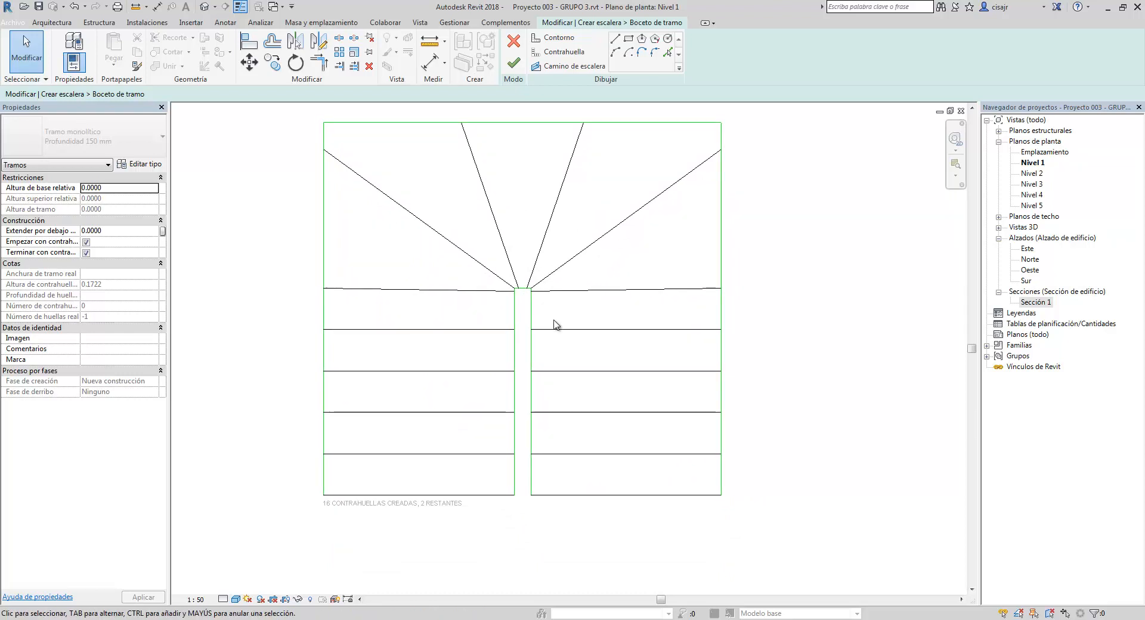
pyautogui.moveTo(577, 306)
pyautogui.mouseDown(button='middle')
pyautogui.moveTo(510, 305)
pyautogui.moveTo(524, 291)
pyautogui.mouseUp(button='middle')
pyautogui.scroll(2, 470, 295)
pyautogui.scroll(6, 500, 293)
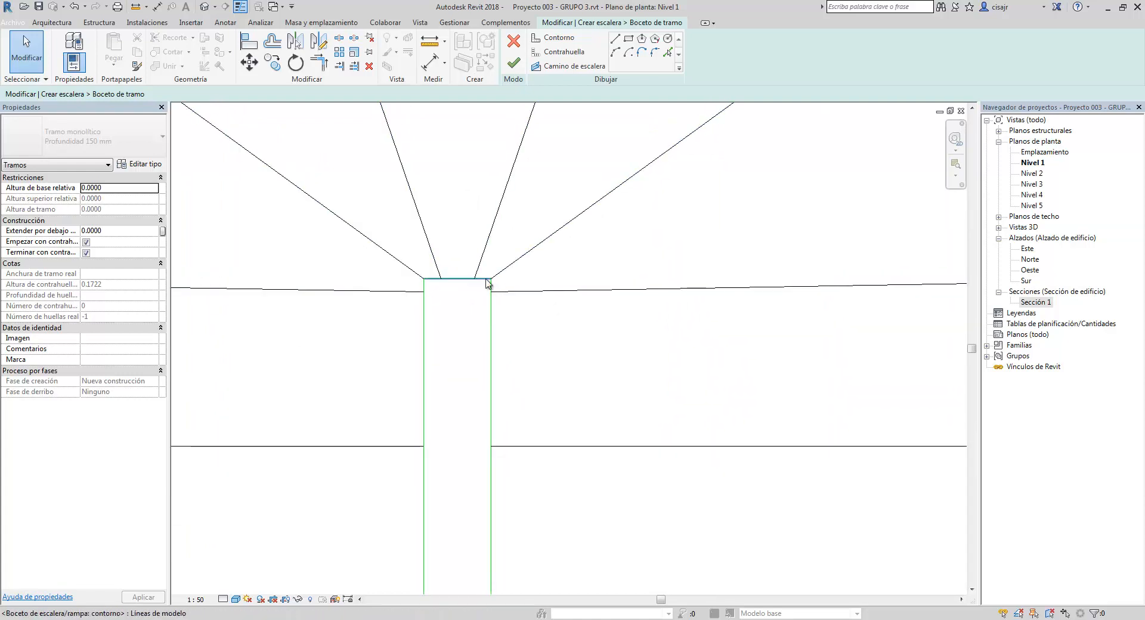
pyautogui.scroll(-8, 543, 338)
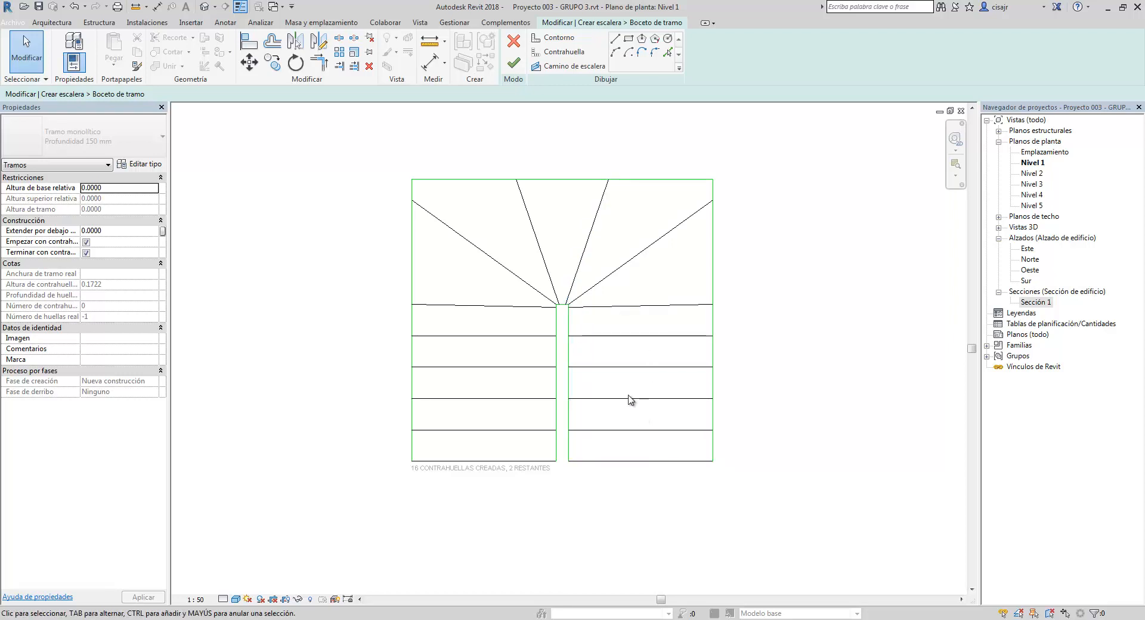
# Try to finish the run sketch of the stair with straight and winder risers.
pyautogui.click(518, 71)
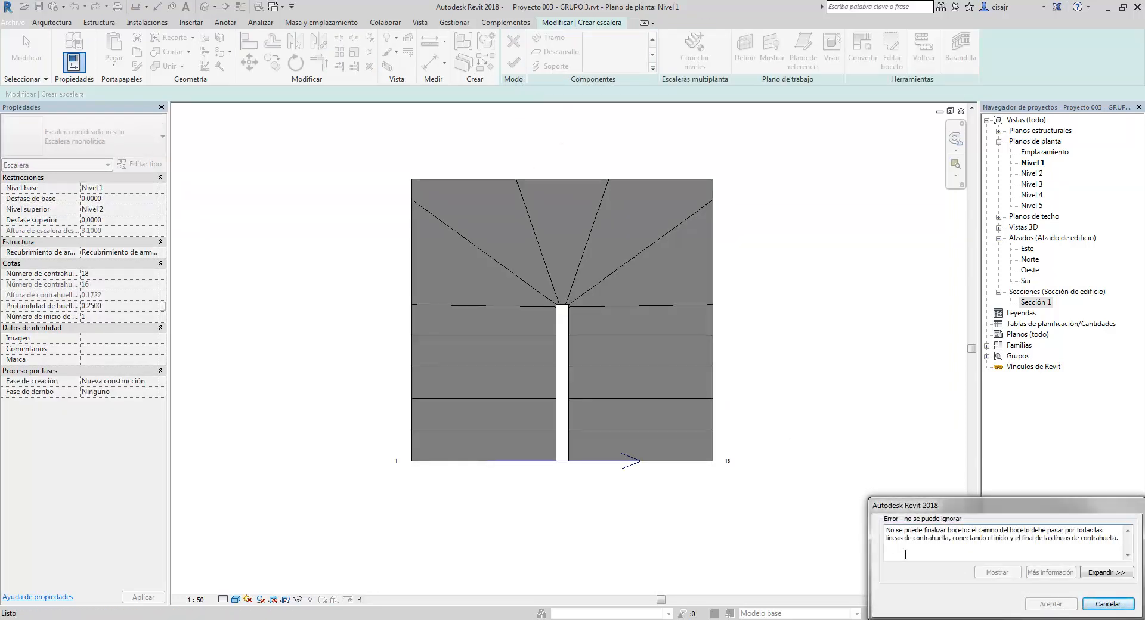
pyautogui.moveTo(951, 508); pyautogui.dragTo(885, 413)
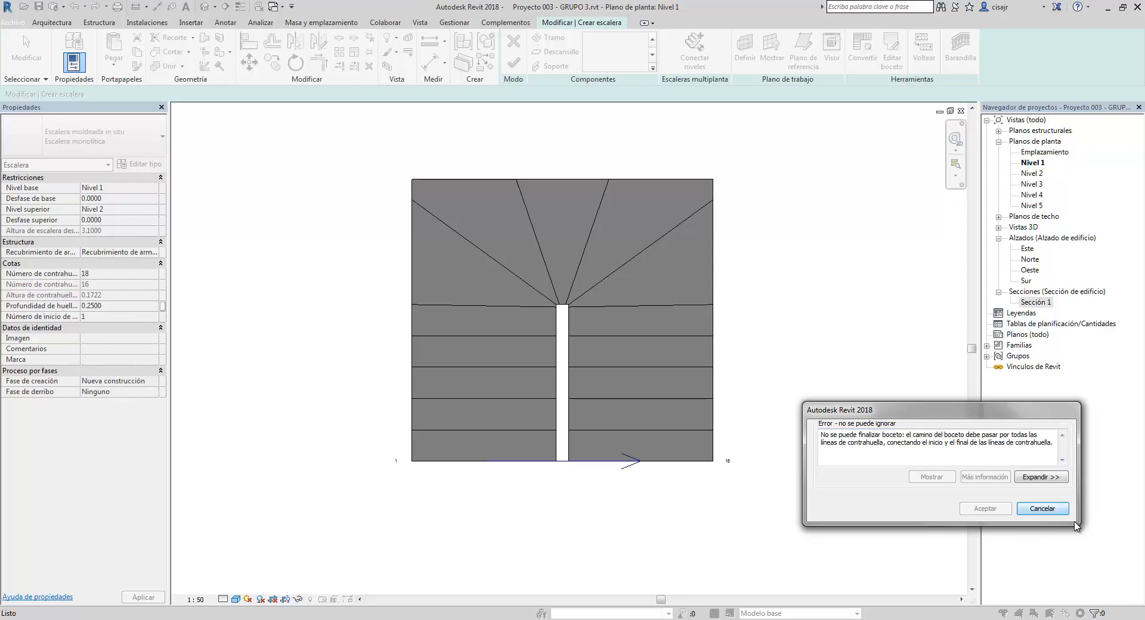
pyautogui.click(1042, 508)
# Examine the run sketch, checking where the winder and uppermost straight risers meet the central slot and the riser count.
pyautogui.moveTo(768, 477); pyautogui.dragTo(854, 477, button='middle')
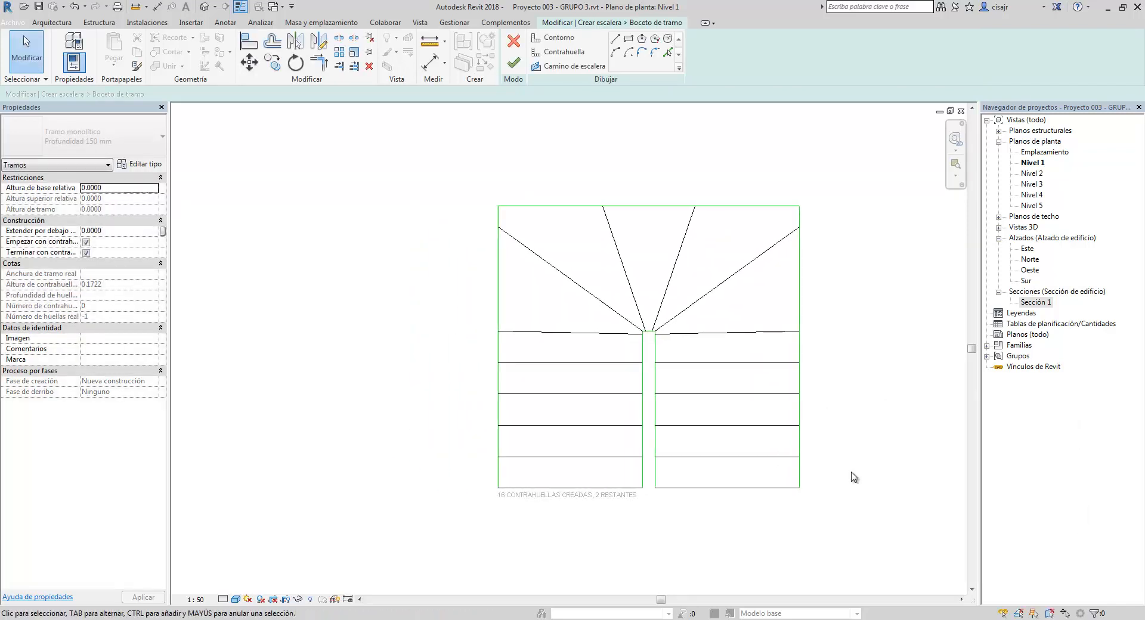
pyautogui.scroll(5, 692, 334)
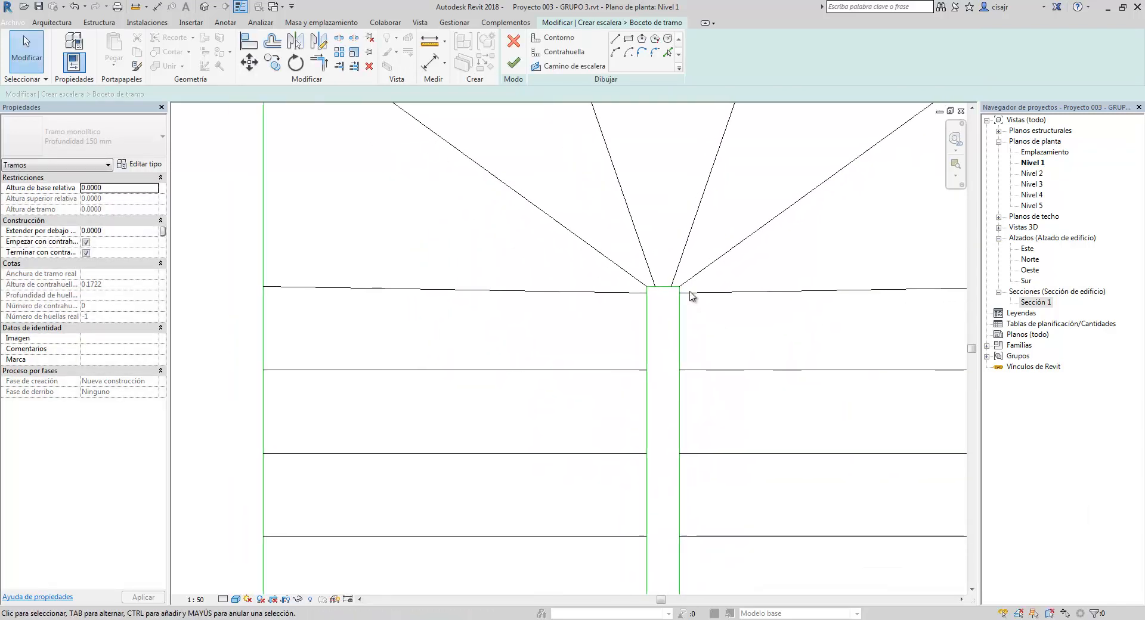
pyautogui.scroll(-5, 692, 289)
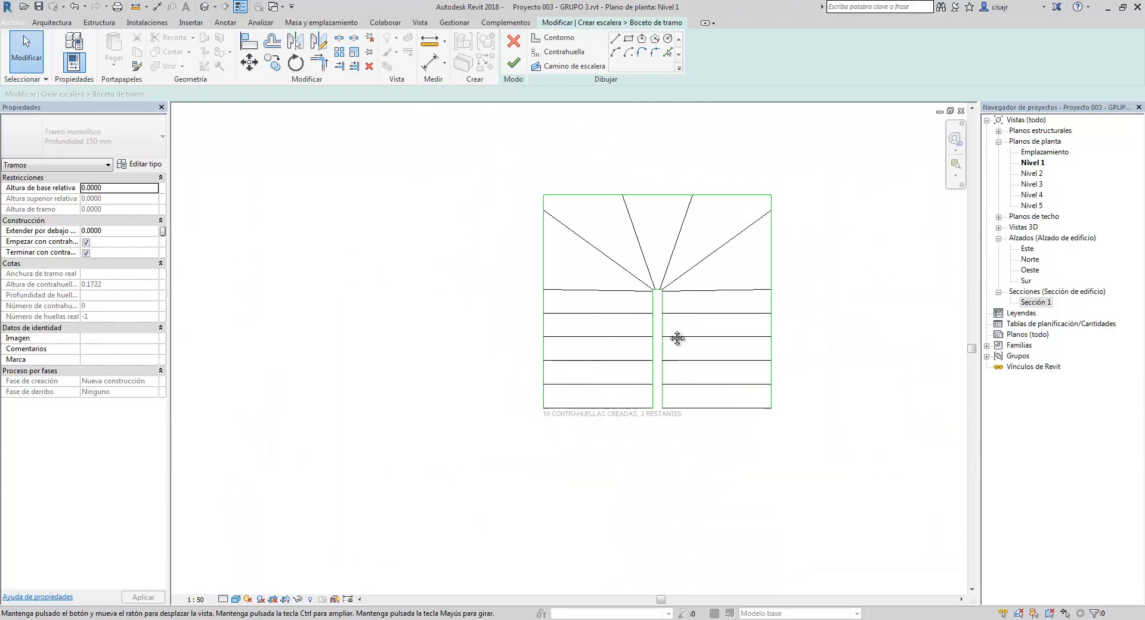
pyautogui.scroll(4, 655, 284)
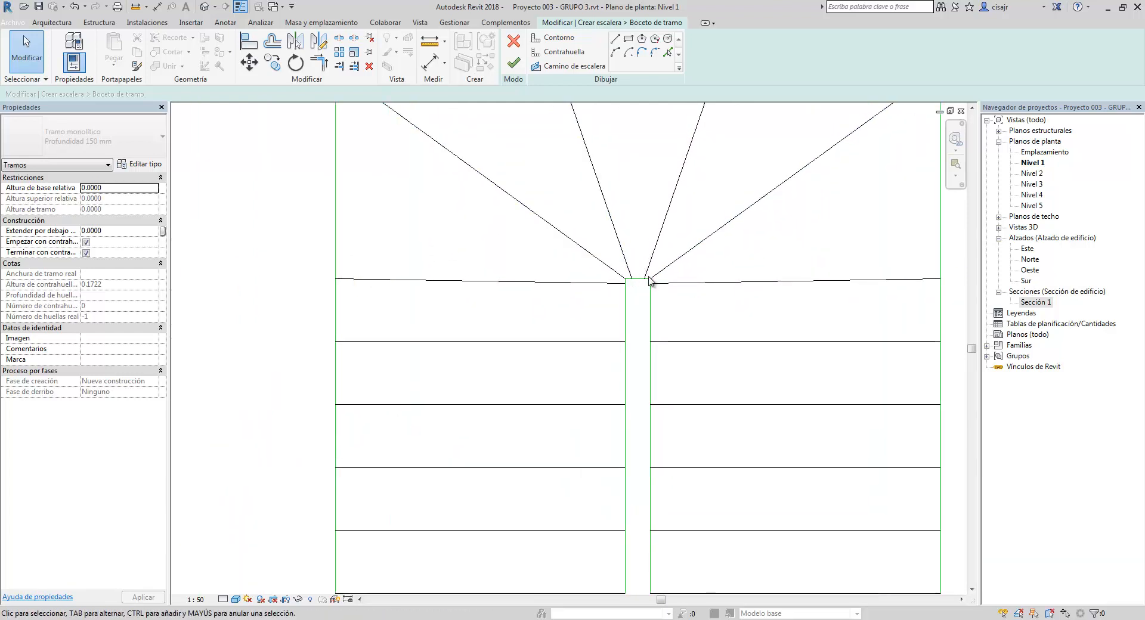
pyautogui.scroll(3, 627, 299)
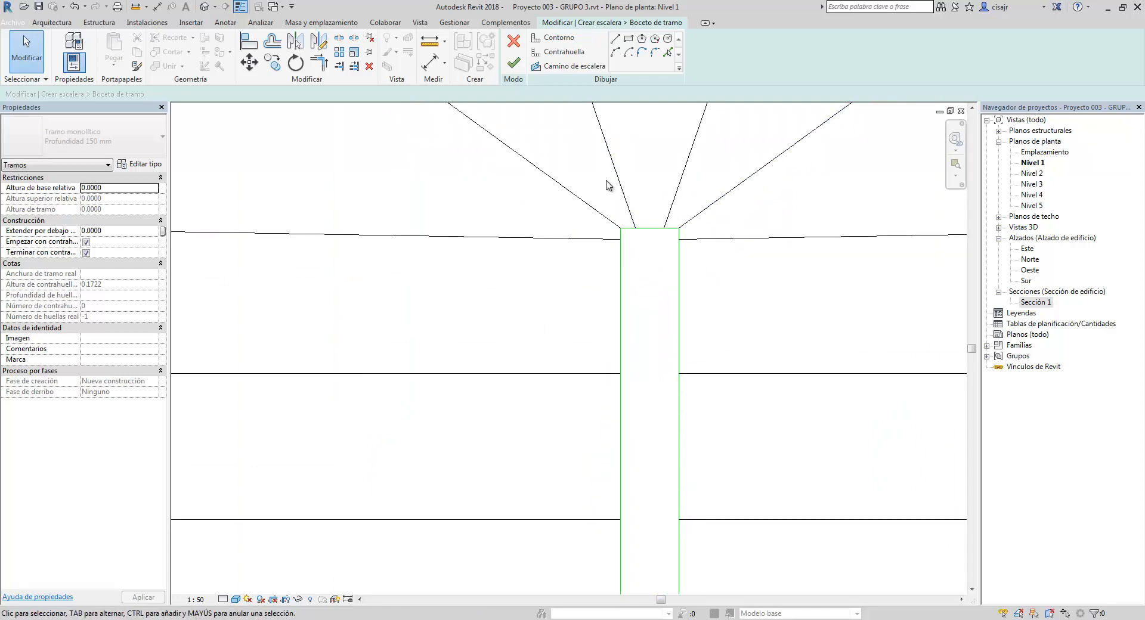
pyautogui.moveTo(629, 213); pyautogui.dragTo(593, 268, button='middle')
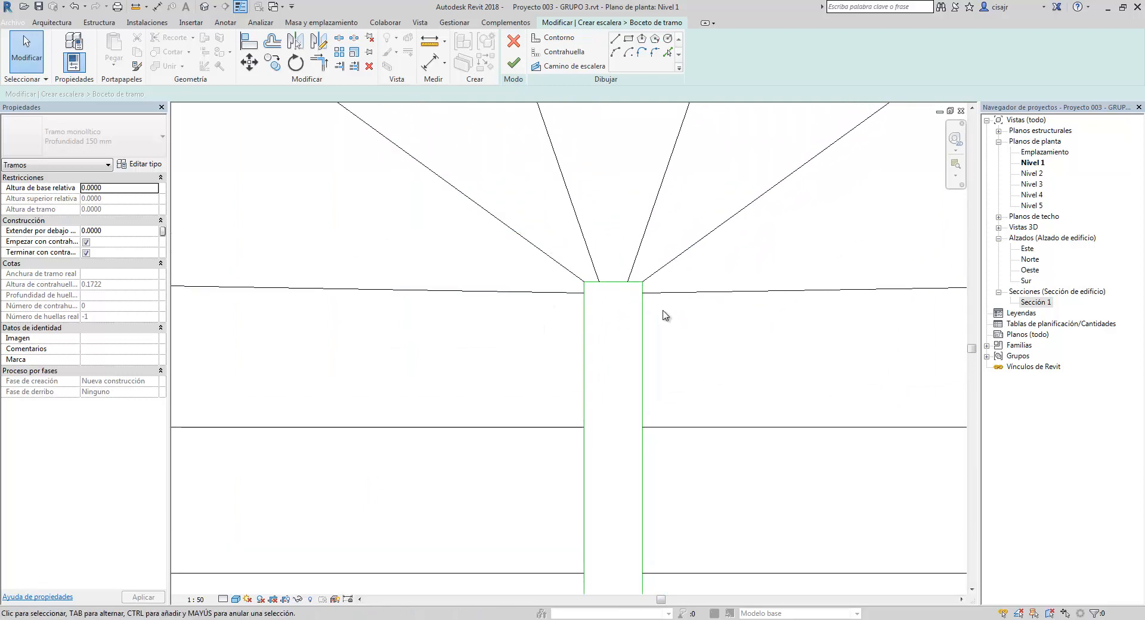
pyautogui.scroll(-8, 566, 253)
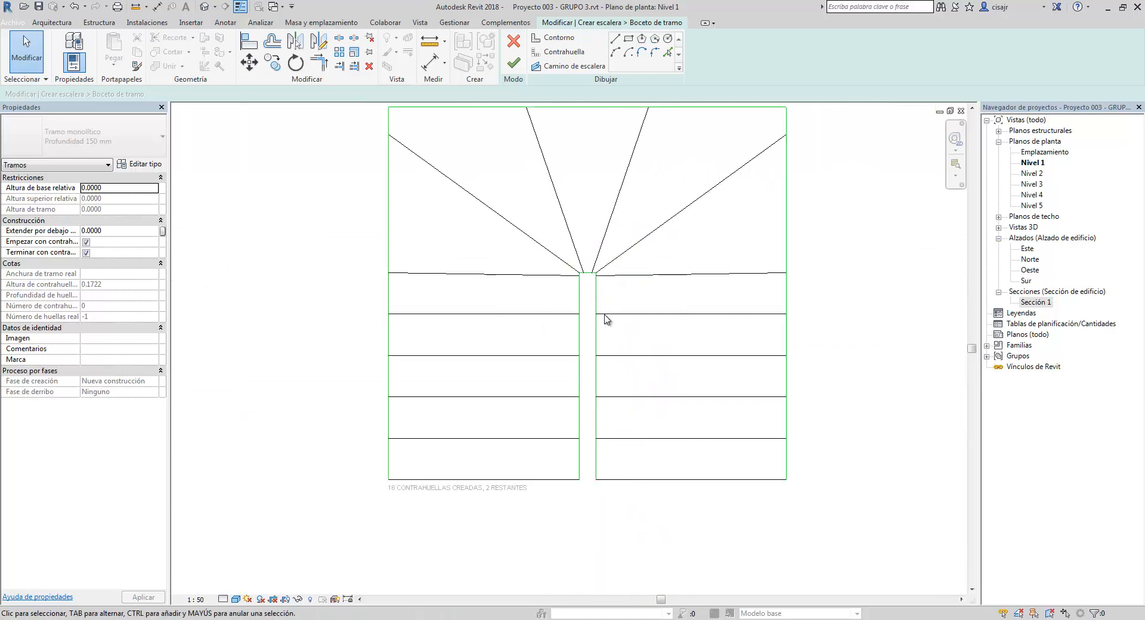
pyautogui.scroll(1, 604, 292)
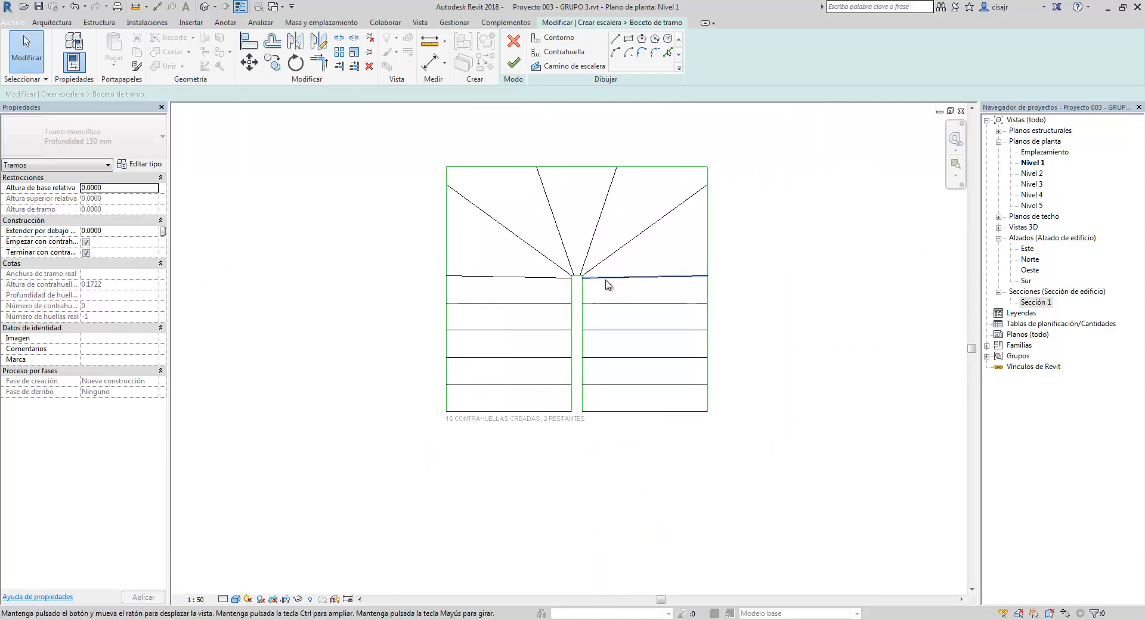
pyautogui.moveTo(684, 337); pyautogui.dragTo(683, 346, button='middle')
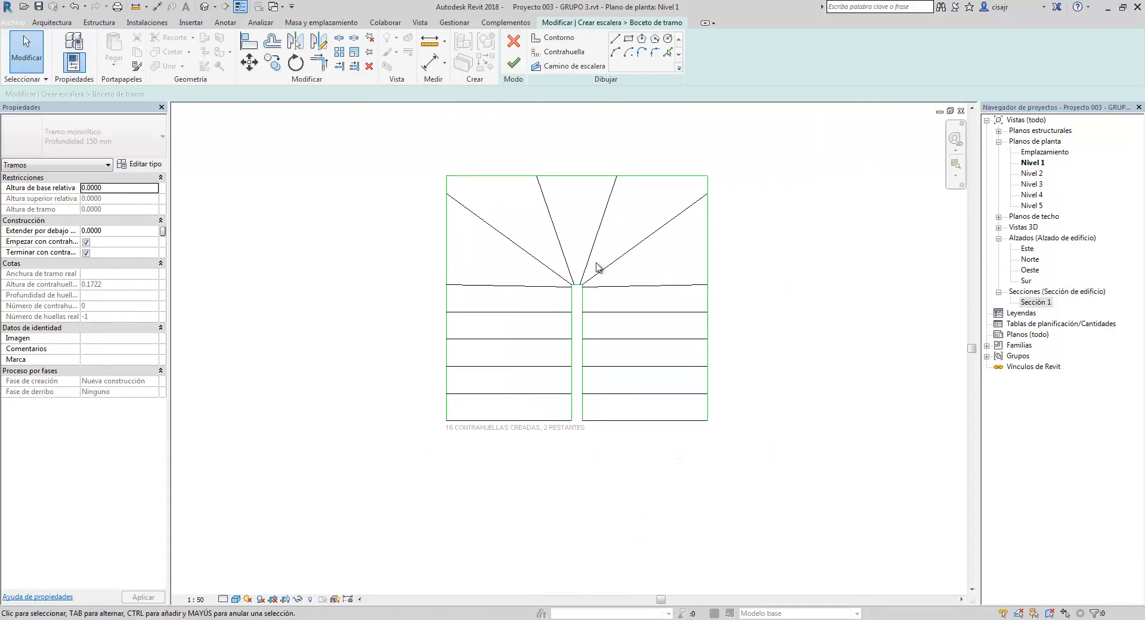
pyautogui.moveTo(598, 267); pyautogui.dragTo(599, 319, button='middle')
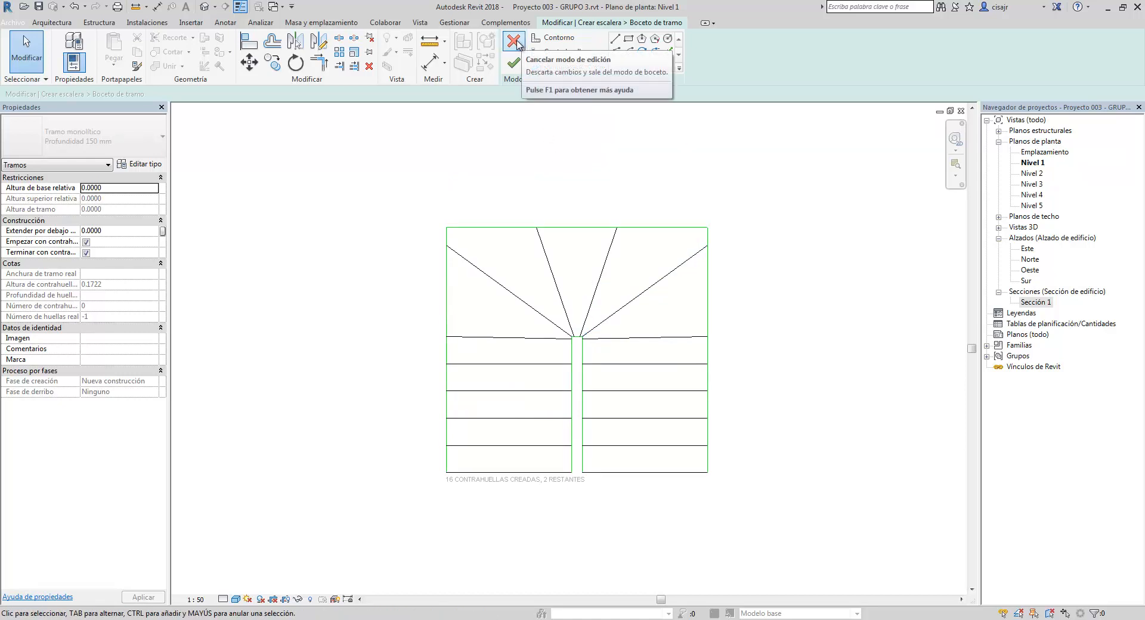
pyautogui.scroll(-3, 527, 137)
pyautogui.moveTo(528, 142); pyautogui.dragTo(510, 140, button='middle')
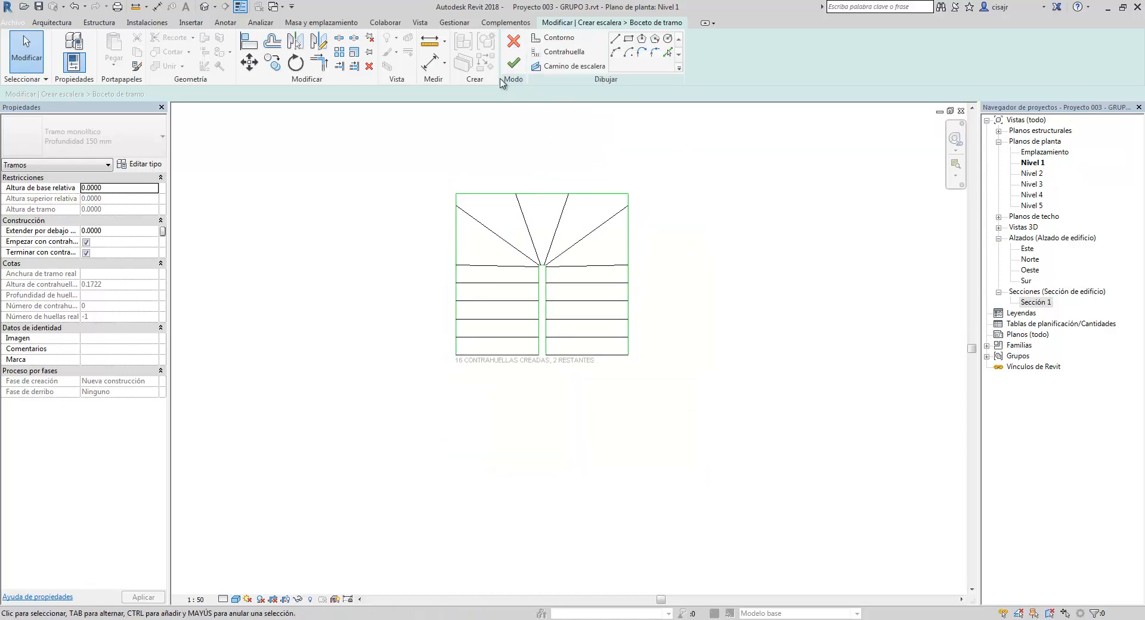
# Delete all boundary and riser lines of the run sketch, and discard the sketch together with the unfinished stair.
pyautogui.moveTo(377, 173); pyautogui.dragTo(738, 424)
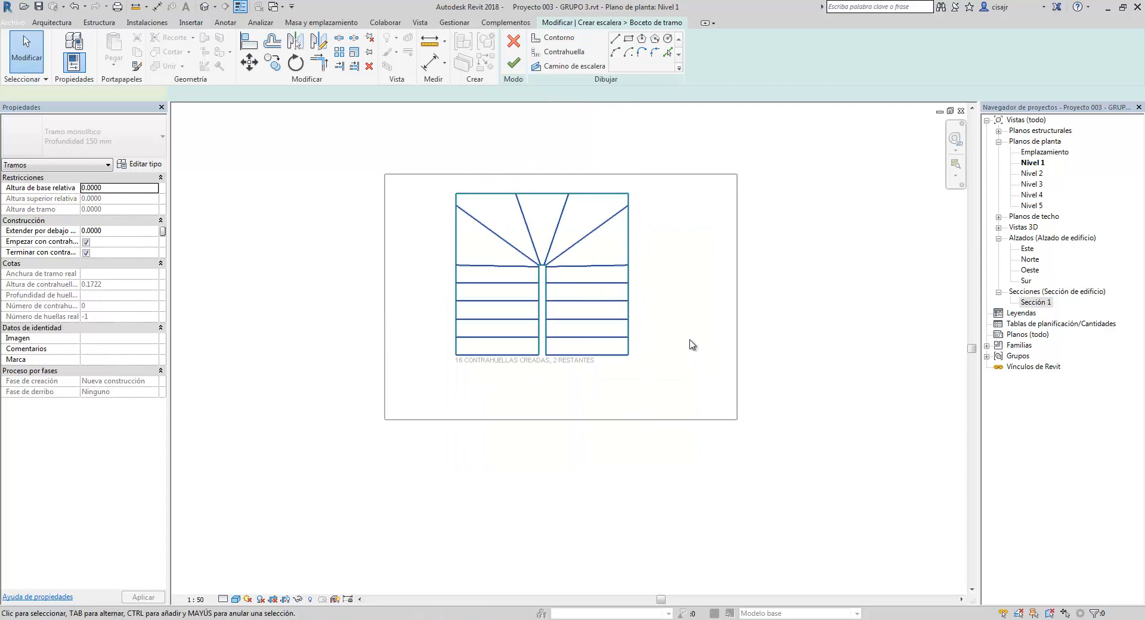
pyautogui.click(512, 41)
pyautogui.click(645, 324)
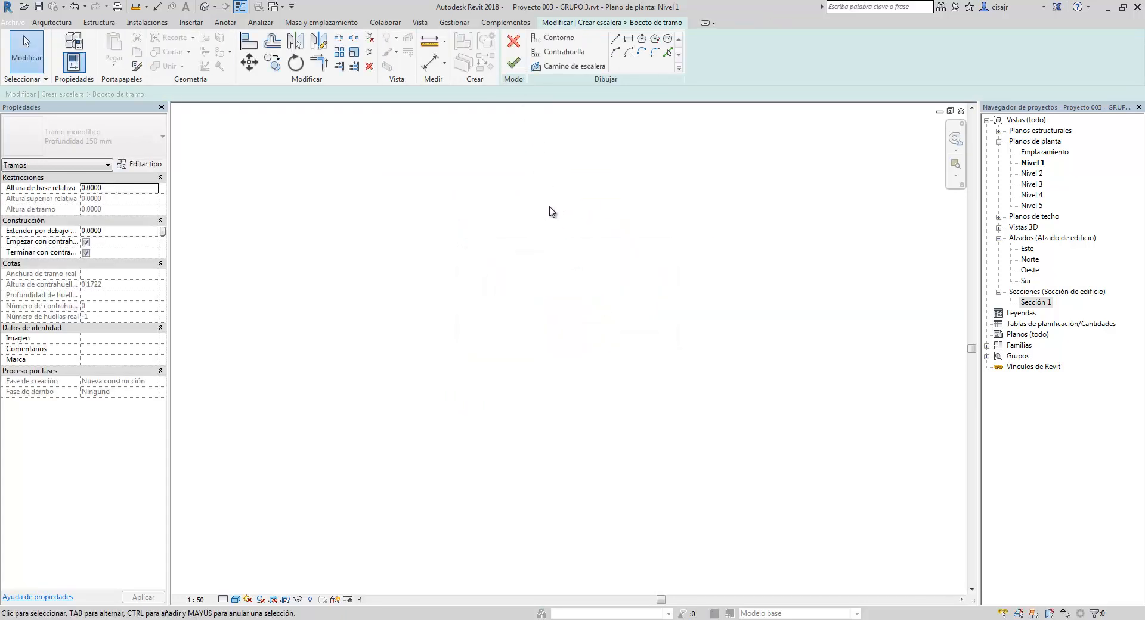
pyautogui.click(513, 43)
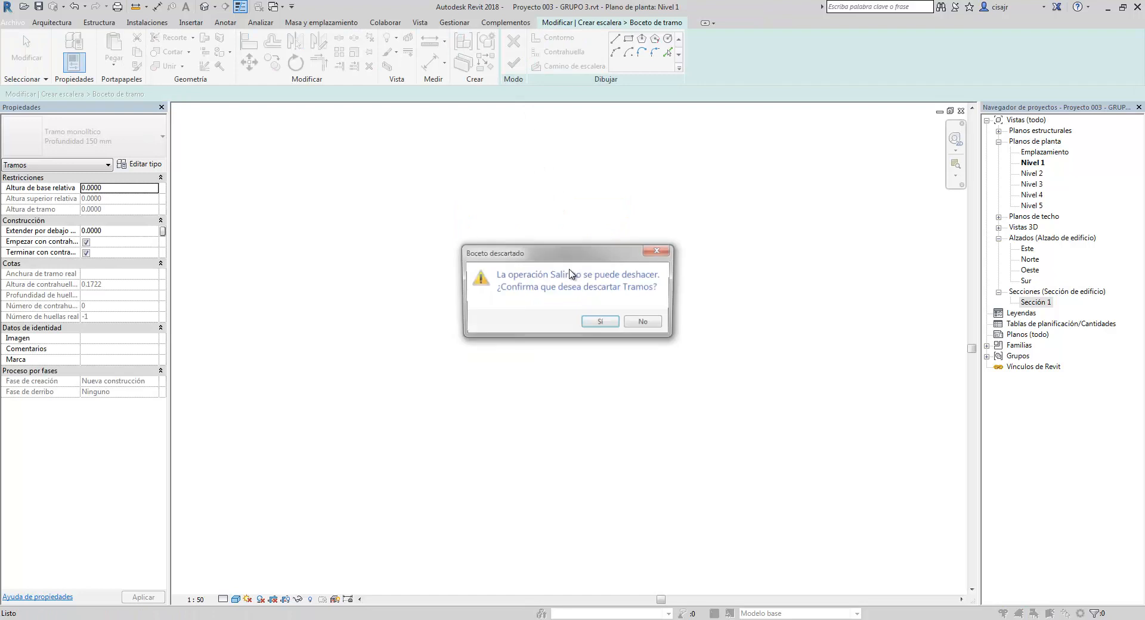
pyautogui.click(600, 321)
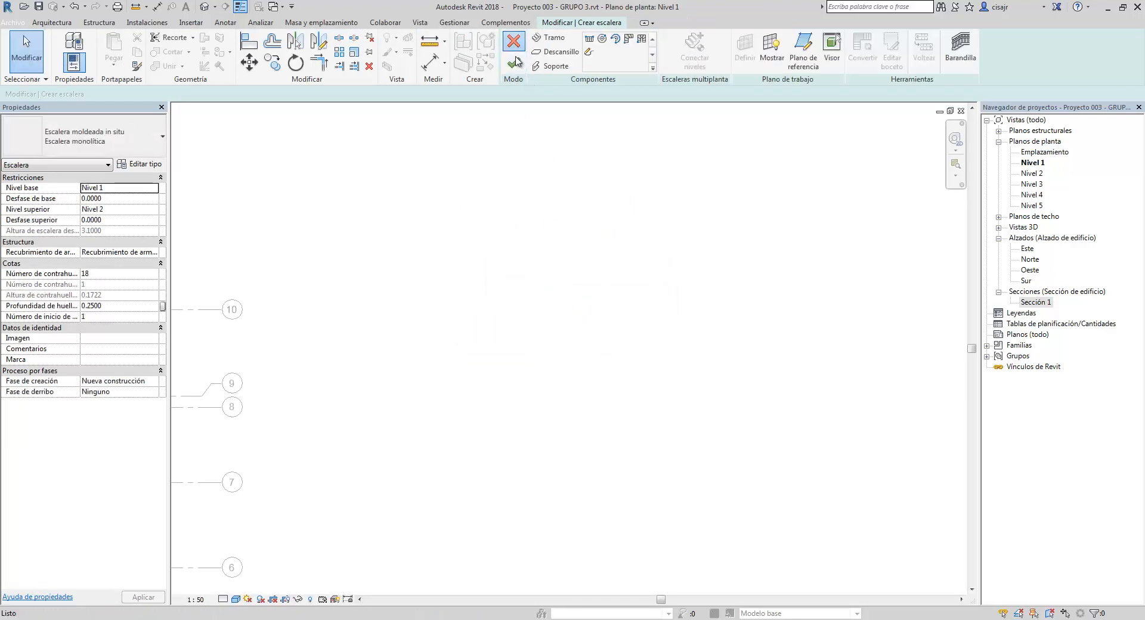
pyautogui.click(513, 41)
pyautogui.scroll(-3, 572, 266)
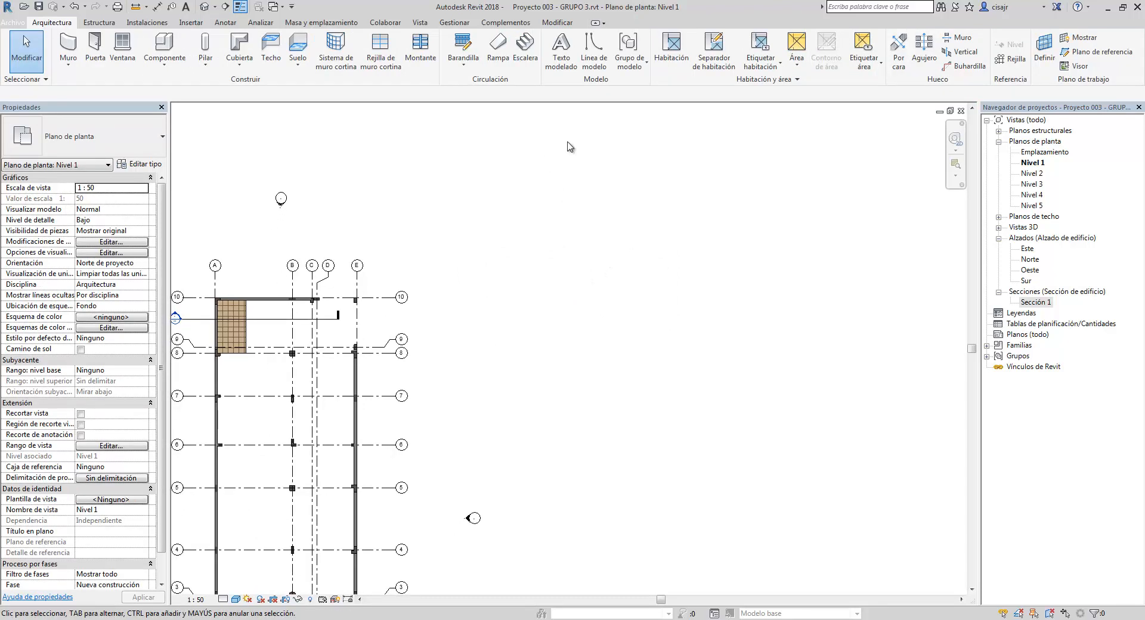
# Start a new monolithic stair and place a vertical straight run 2 m long and 1.2 m wide in the empty area beside the plan.
pyautogui.click(518, 58)
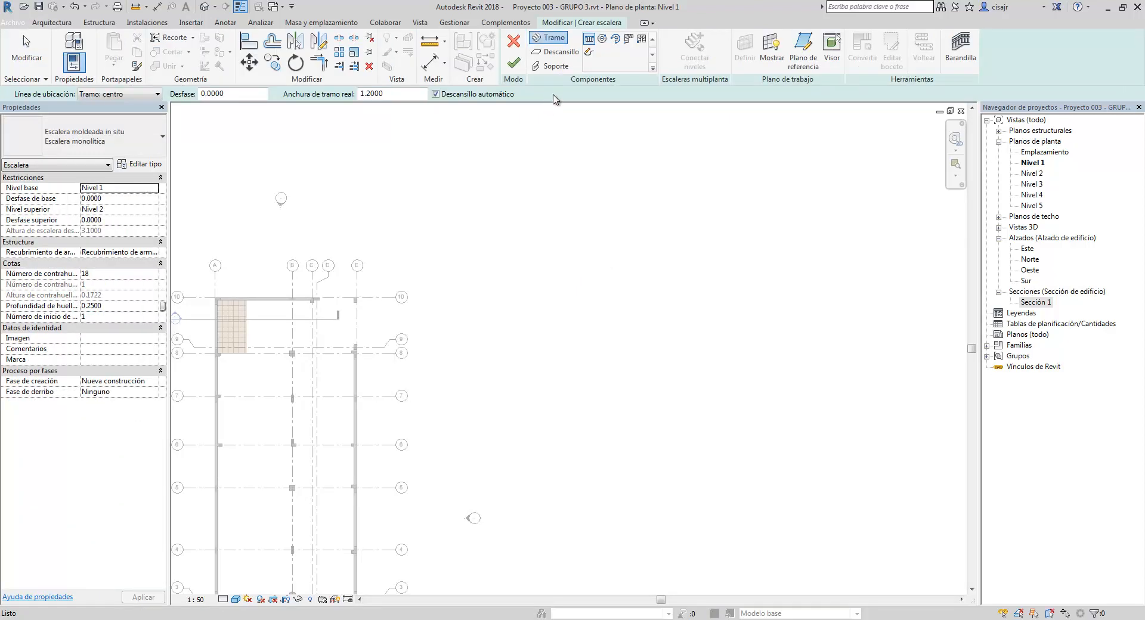
pyautogui.click(590, 39)
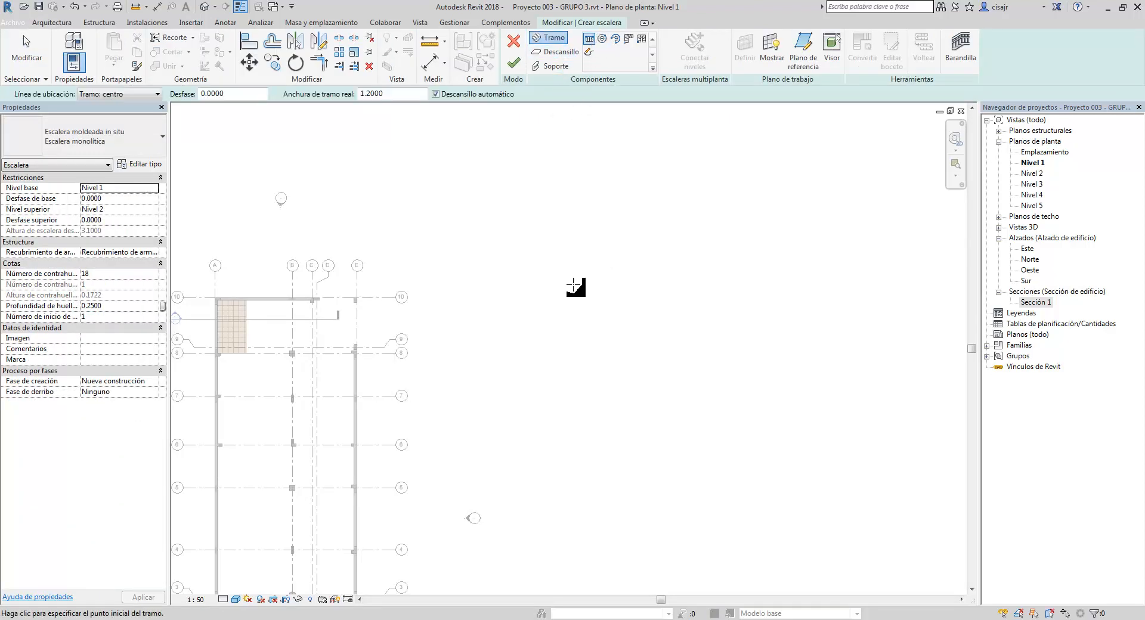
pyautogui.click(550, 319)
pyautogui.scroll(3, 552, 263)
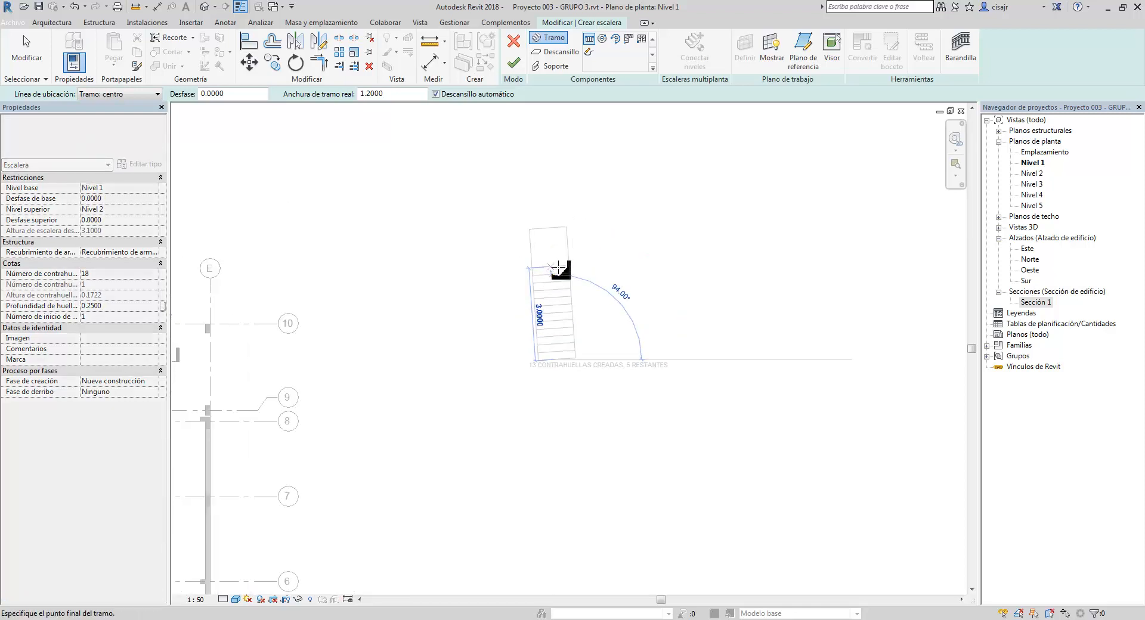
pyautogui.scroll(4, 557, 267)
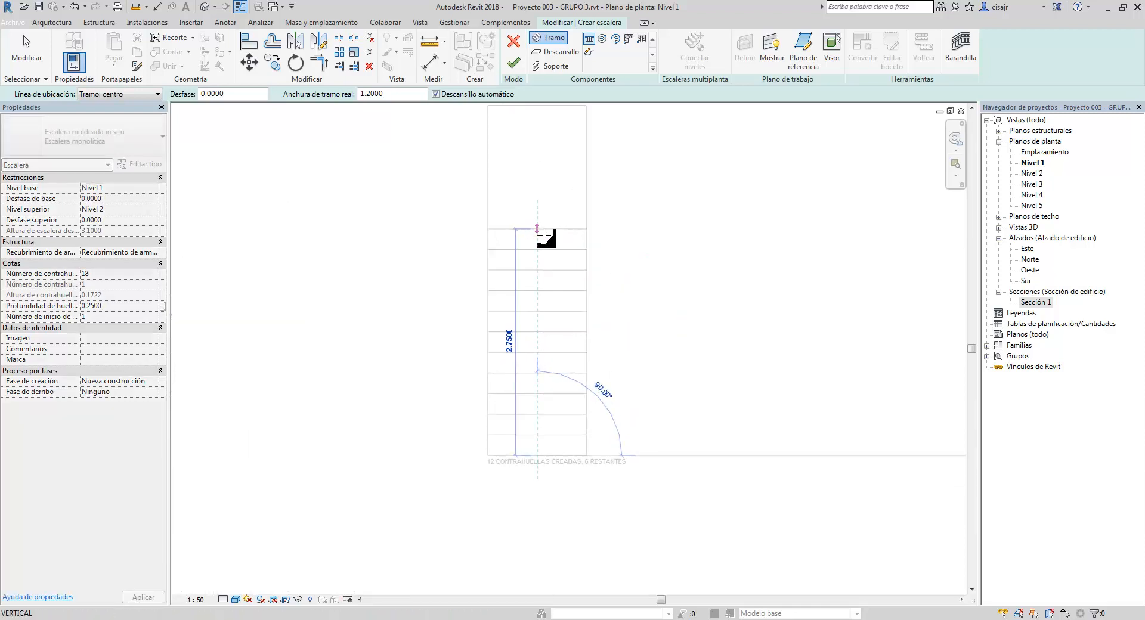
pyautogui.click(537, 290)
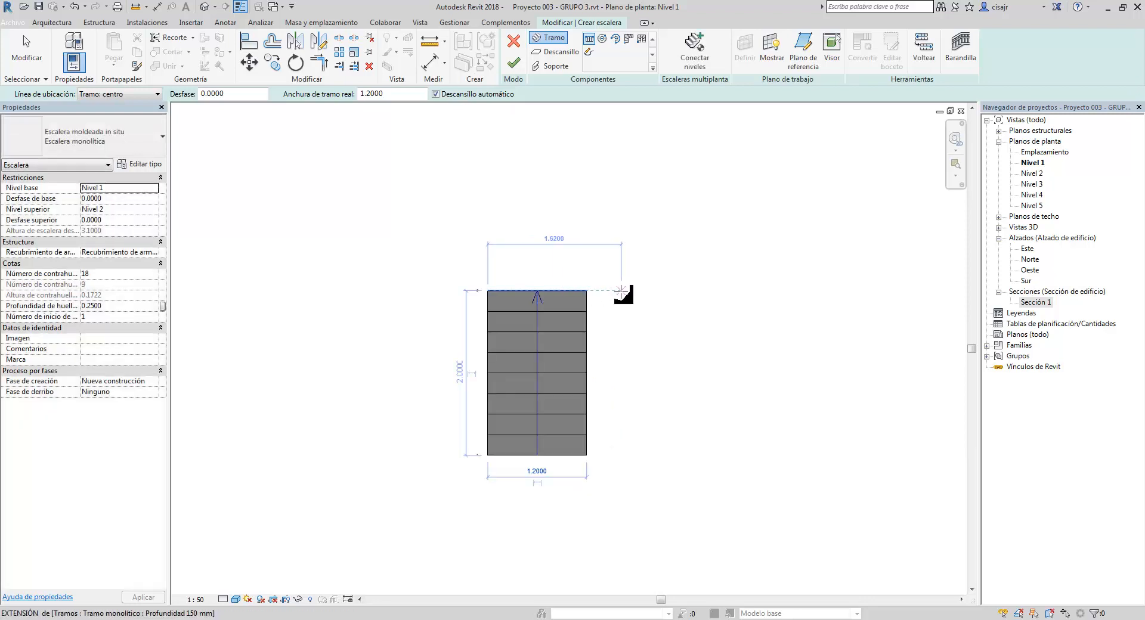
# Add a parallel return run to the right of the first, joined by an automatic landing, and finish the stair.
pyautogui.click(664, 290)
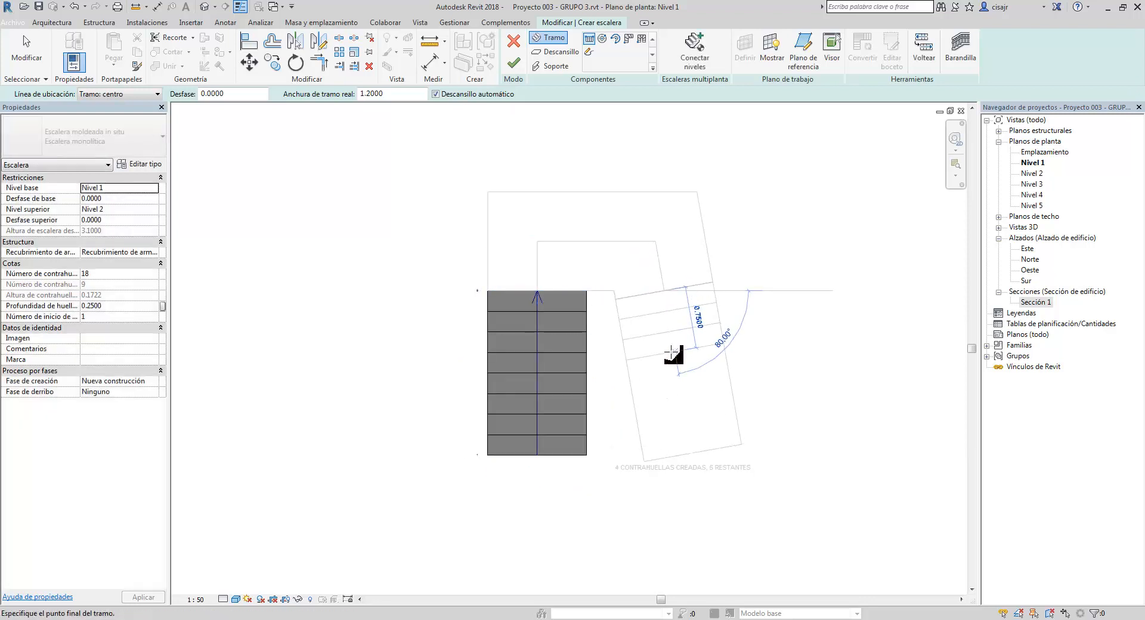
pyautogui.click(663, 458)
pyautogui.moveTo(663, 370); pyautogui.dragTo(591, 347, button='middle')
pyautogui.scroll(-3, 596, 303)
pyautogui.scroll(1, 596, 331)
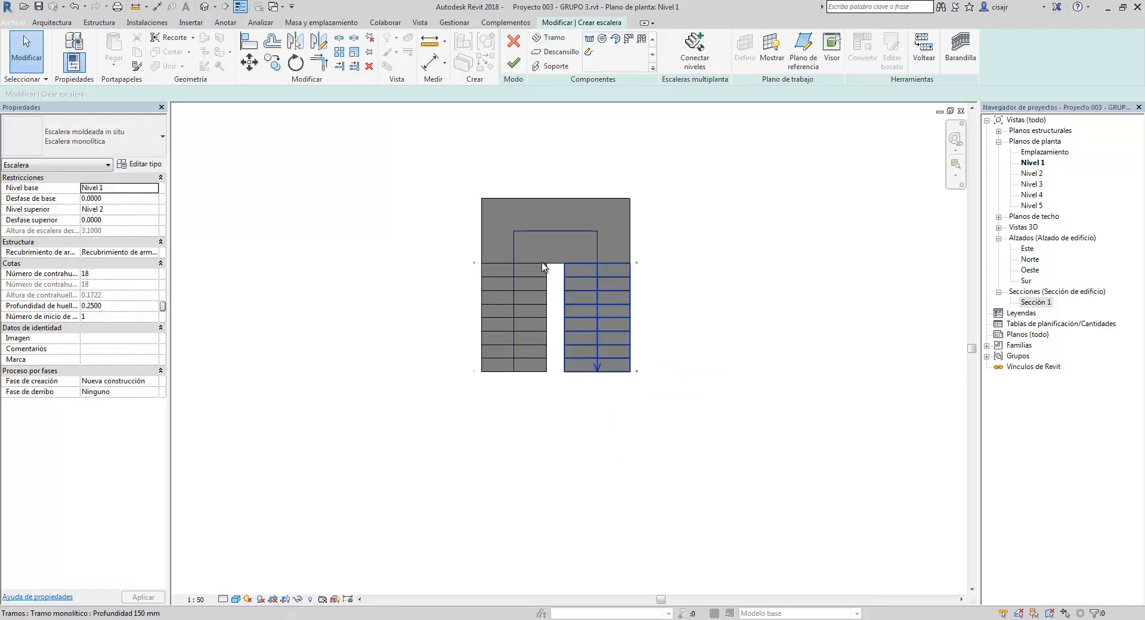
pyautogui.click(513, 63)
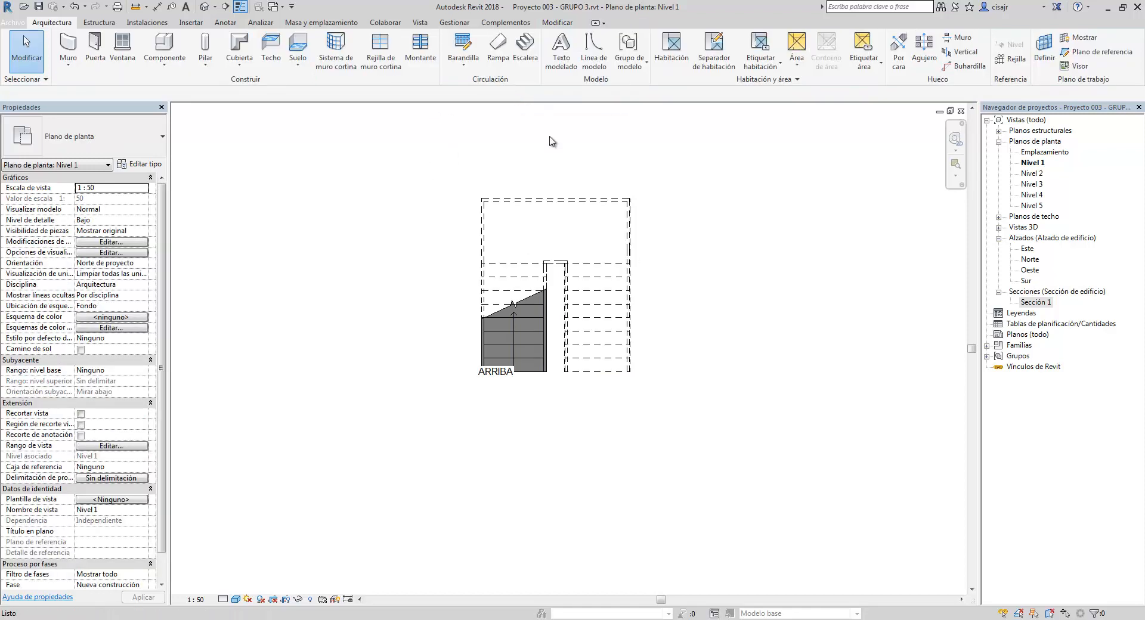
# Open the 3D view and examine the new stair's two flights, landing, railings and sloped underside.
pyautogui.scroll(4, 541, 252)
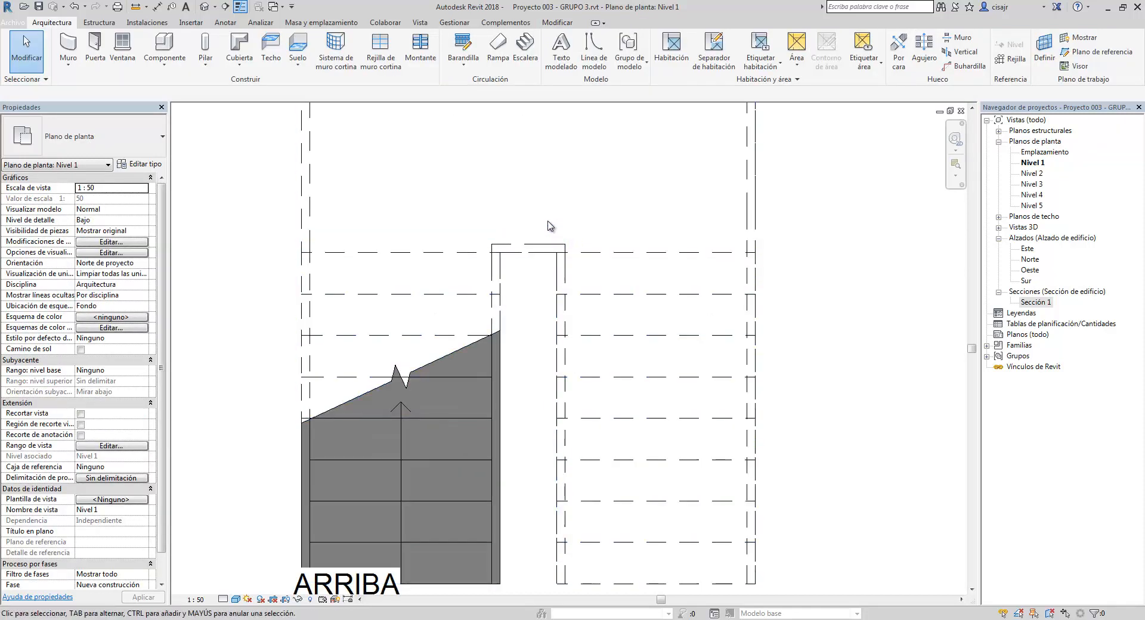
pyautogui.scroll(-1, 547, 213)
pyautogui.click(205, 8)
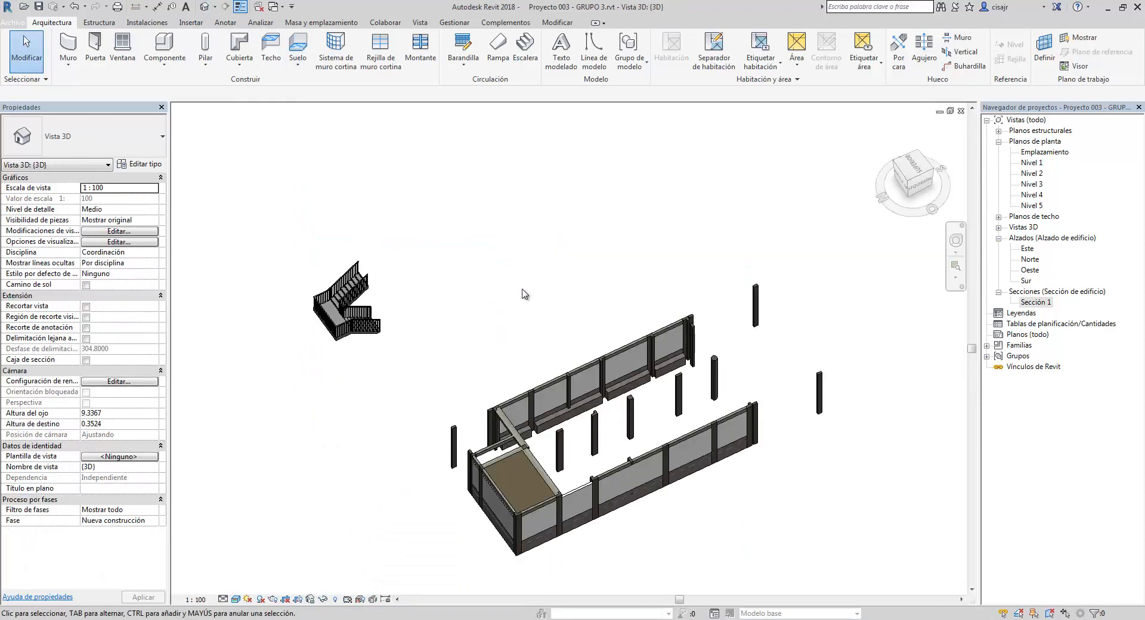
pyautogui.scroll(6, 311, 258)
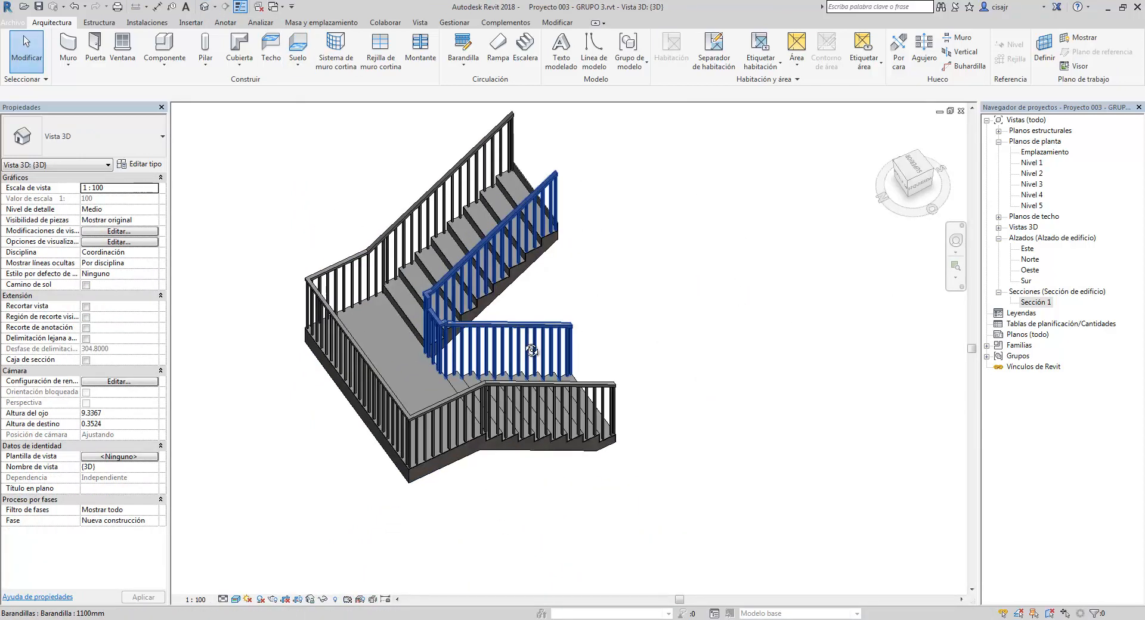
pyautogui.moveTo(501, 358); pyautogui.dragTo(519, 291, button='middle')
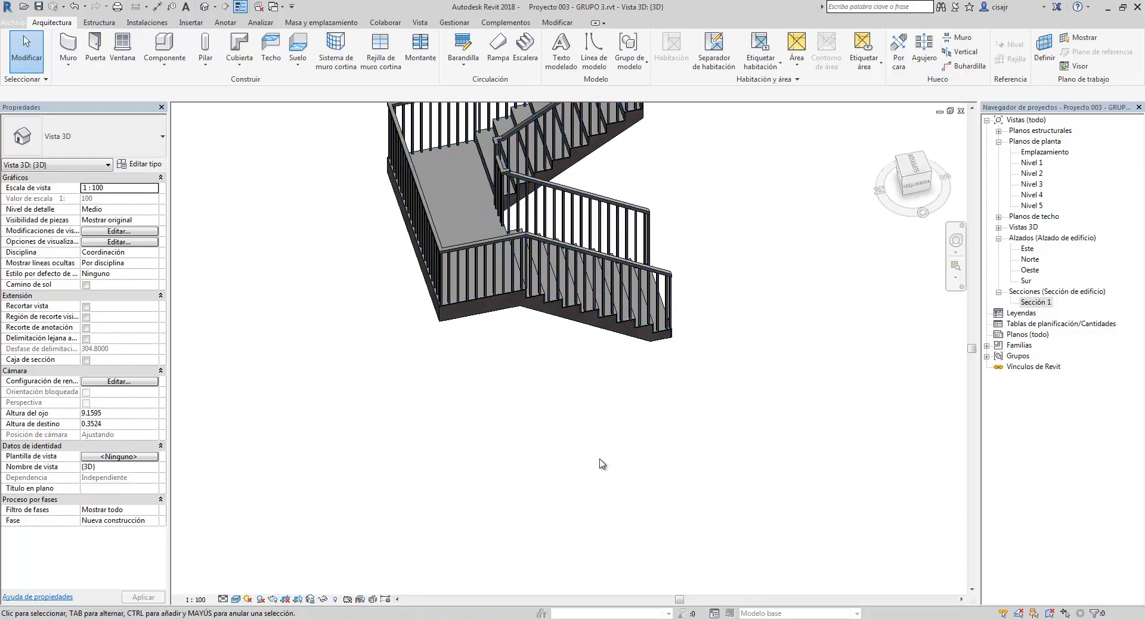
pyautogui.moveTo(697, 434); pyautogui.dragTo(574, 613, button='middle')
pyautogui.scroll(1, 427, 365)
pyautogui.scroll(6, 494, 289)
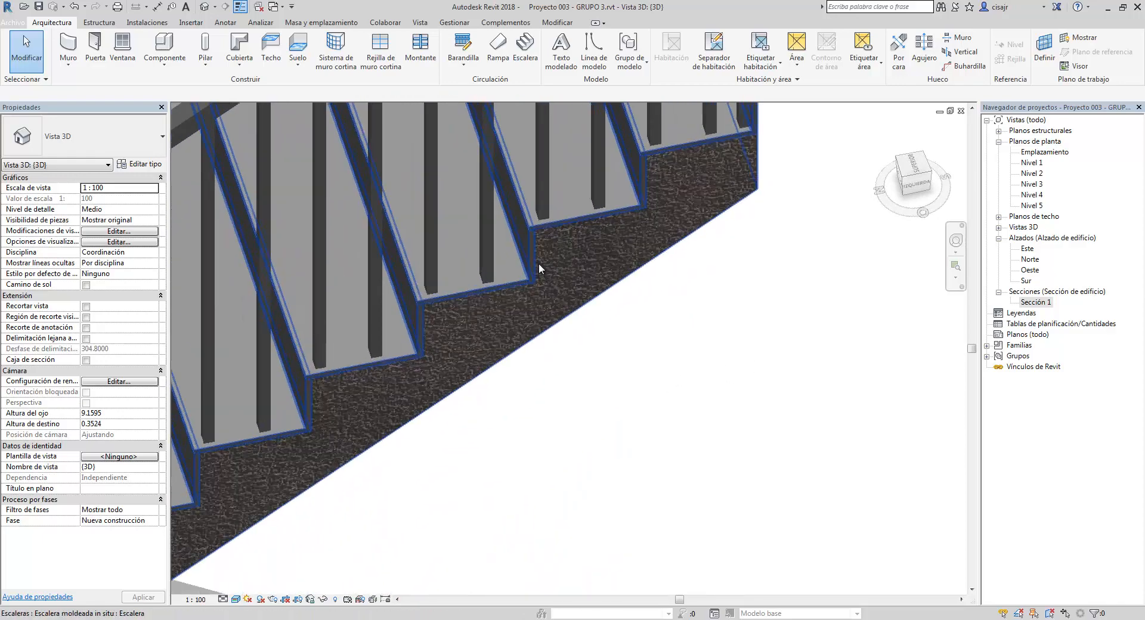
pyautogui.moveTo(538, 264); pyautogui.dragTo(570, 243, button='middle')
pyautogui.scroll(-6, 576, 261)
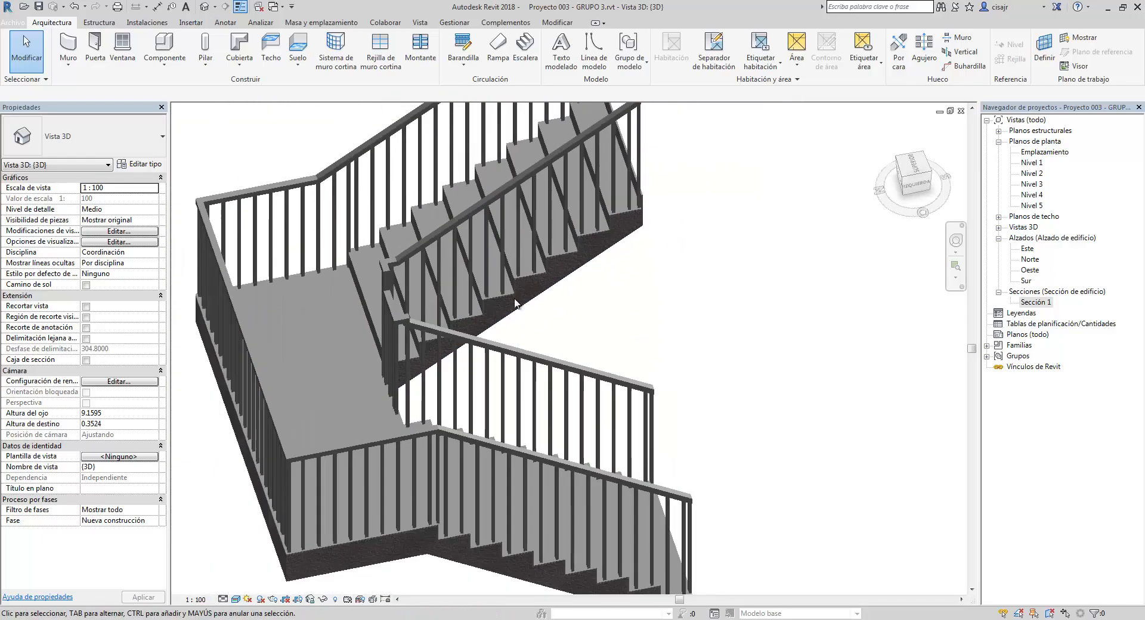
pyautogui.moveTo(508, 335); pyautogui.dragTo(540, 314, button='middle')
# Select the stair's inner 1100 mm railing and examine how its balusters meet the steps and the landing.
pyautogui.click(549, 343)
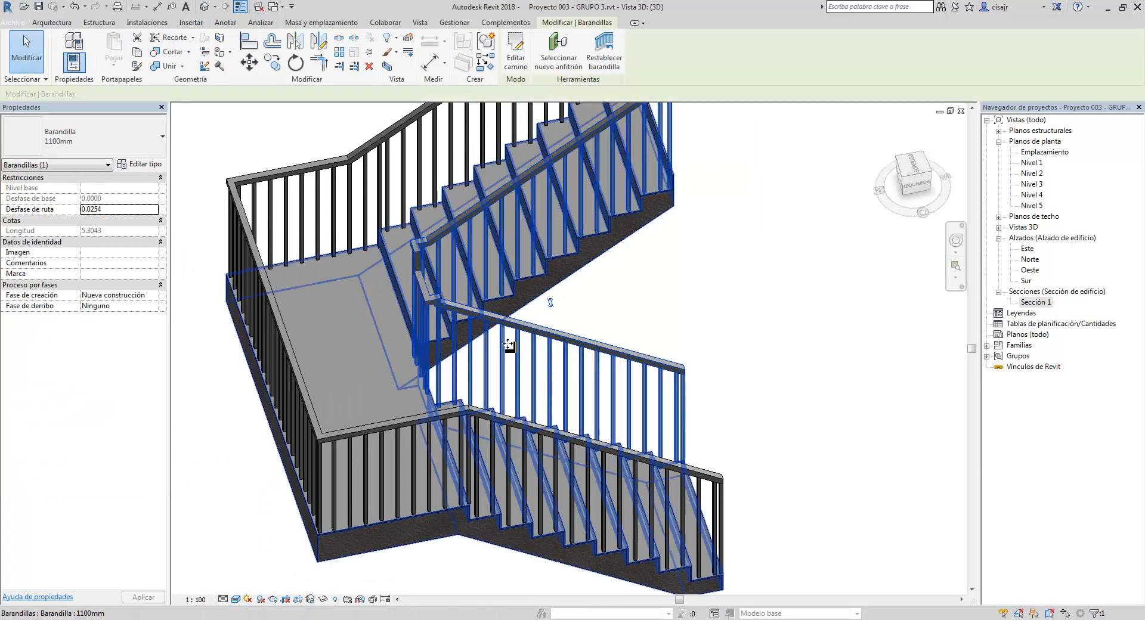
pyautogui.scroll(4, 404, 345)
pyautogui.moveTo(441, 303); pyautogui.dragTo(453, 291, button='middle')
pyautogui.scroll(1, 517, 356)
pyautogui.moveTo(531, 326); pyautogui.dragTo(591, 287, button='middle')
pyautogui.scroll(3, 547, 335)
pyautogui.scroll(-1, 504, 336)
pyautogui.moveTo(516, 338); pyautogui.dragTo(525, 267, button='middle')
pyautogui.moveTo(525, 267); pyautogui.dragTo(556, 312, button='middle')
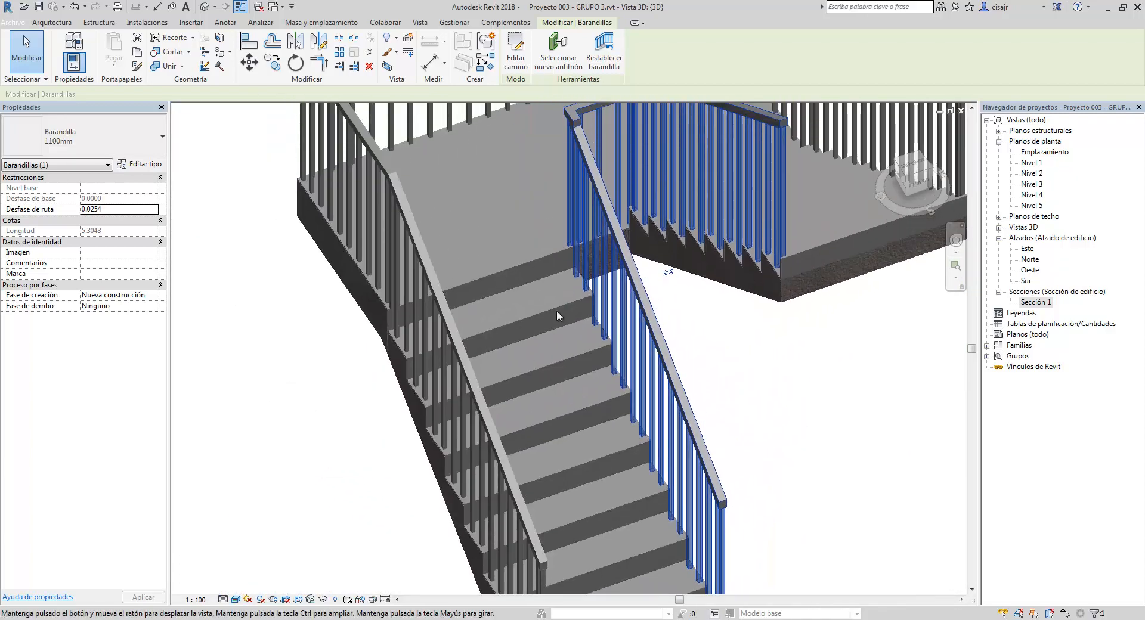
pyautogui.scroll(1, 579, 261)
pyautogui.scroll(1, 582, 268)
pyautogui.moveTo(583, 271); pyautogui.dragTo(605, 310, button='middle')
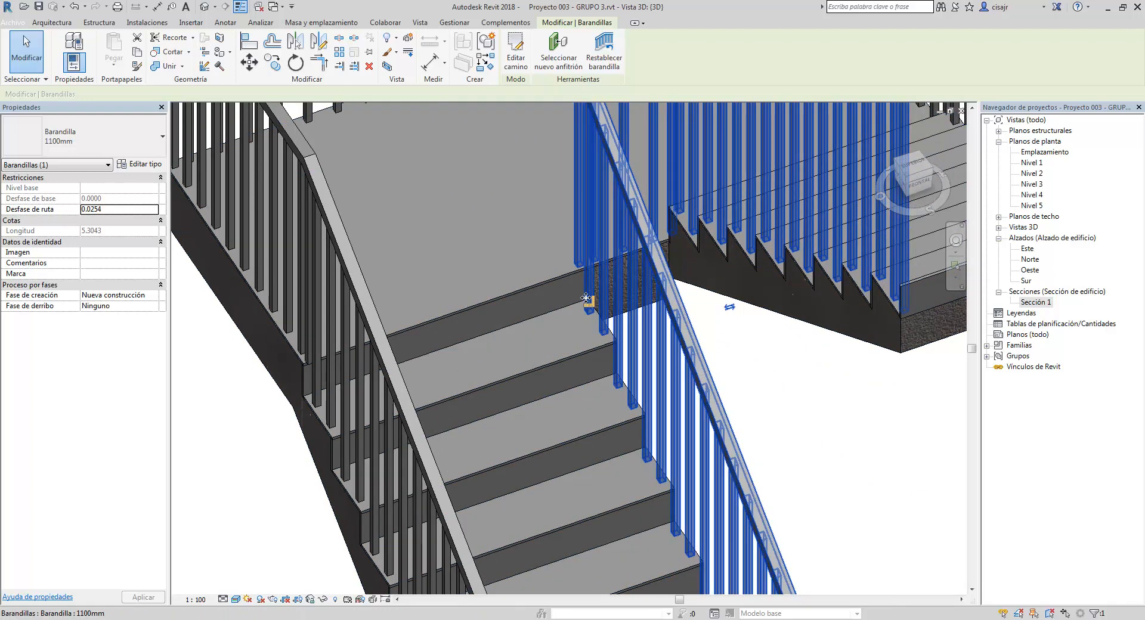
# Delete the stair's inner railing between the two flights in the 3D view.
pyautogui.scroll(-3, 587, 298)
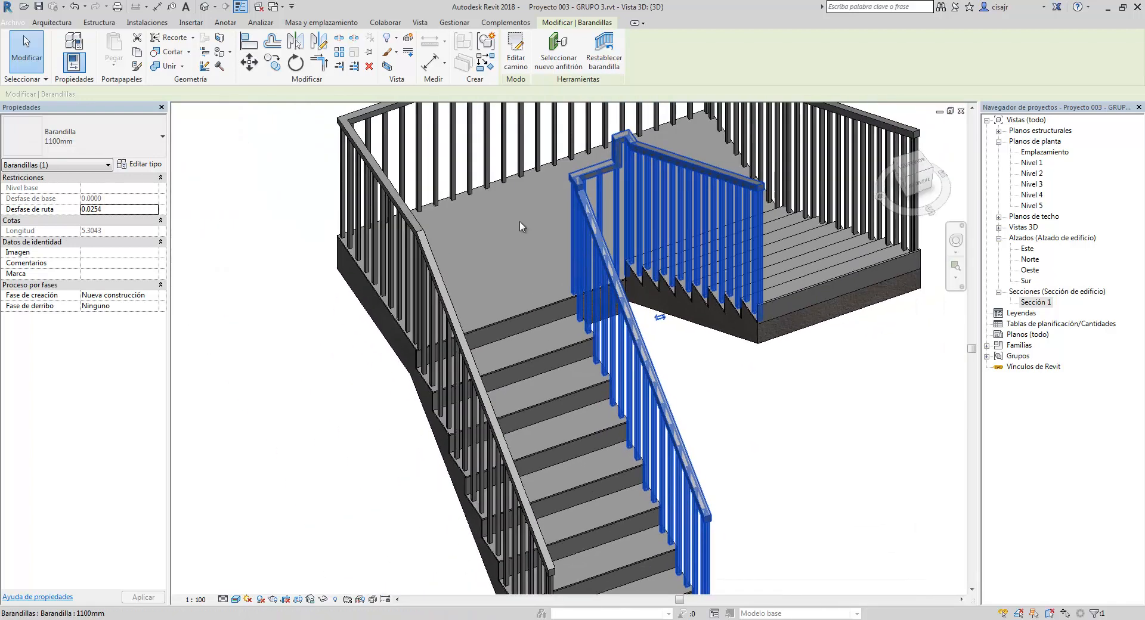
pyautogui.keyDown('shift'); pyautogui.moveTo(633, 276); pyautogui.dragTo(609, 433, button='middle'); pyautogui.keyUp('shift')
pyautogui.scroll(-2, 591, 375)
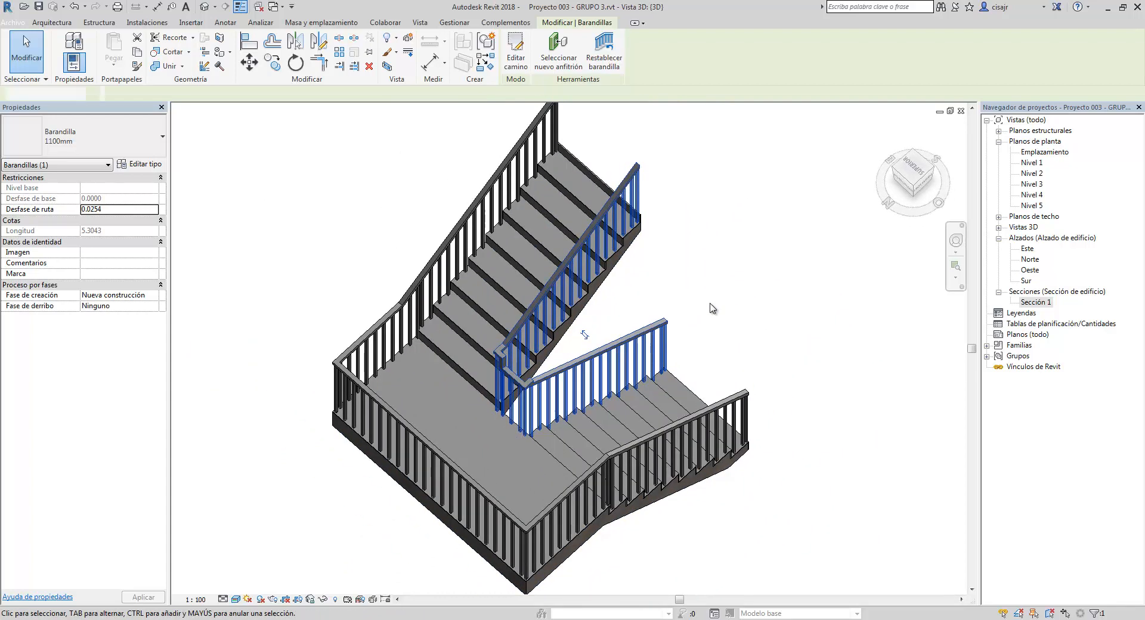
pyautogui.click(712, 309)
pyautogui.click(649, 329)
pyautogui.press('Delete')
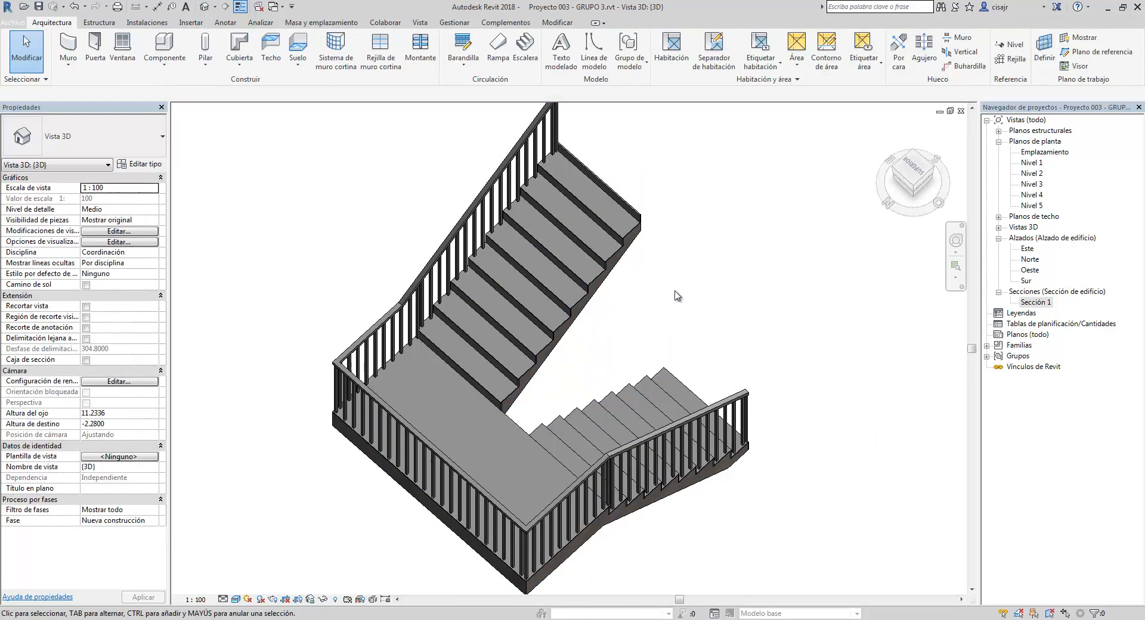
pyautogui.keyDown('shift'); pyautogui.moveTo(697, 397); pyautogui.dragTo(489, 343, button='middle'); pyautogui.keyUp('shift')
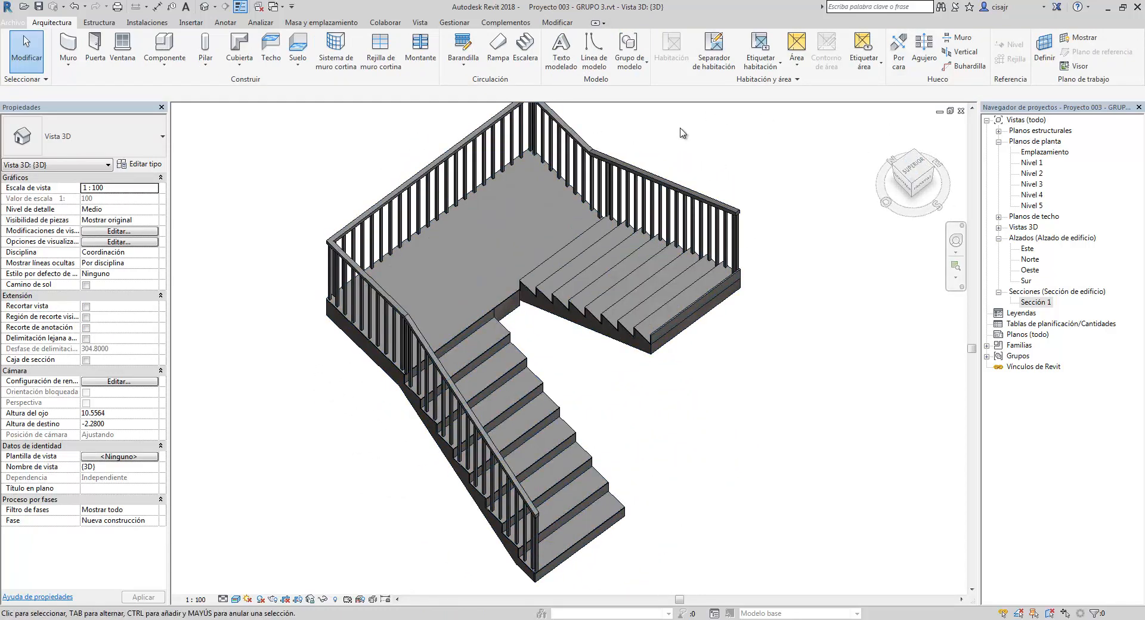
# Open the Nivel 1 floor plan and start editing the monolithic stair.
pyautogui.doubleClick(1031, 163)
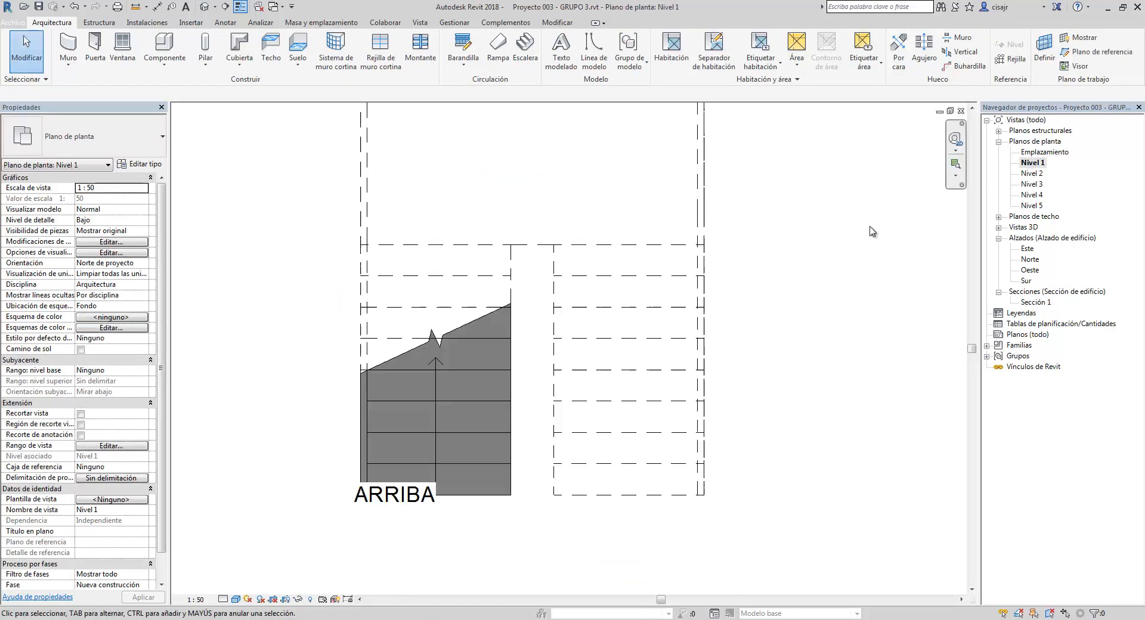
pyautogui.scroll(-3, 647, 324)
pyautogui.scroll(3, 647, 324)
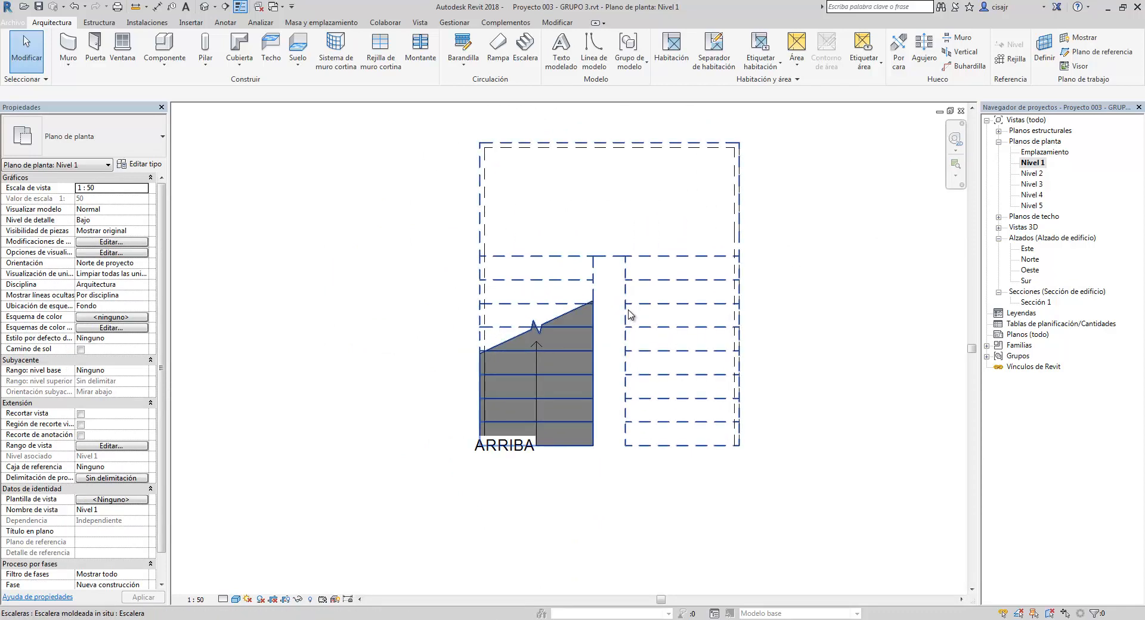
pyautogui.click(634, 312)
pyautogui.scroll(2, 642, 292)
pyautogui.scroll(-3, 642, 292)
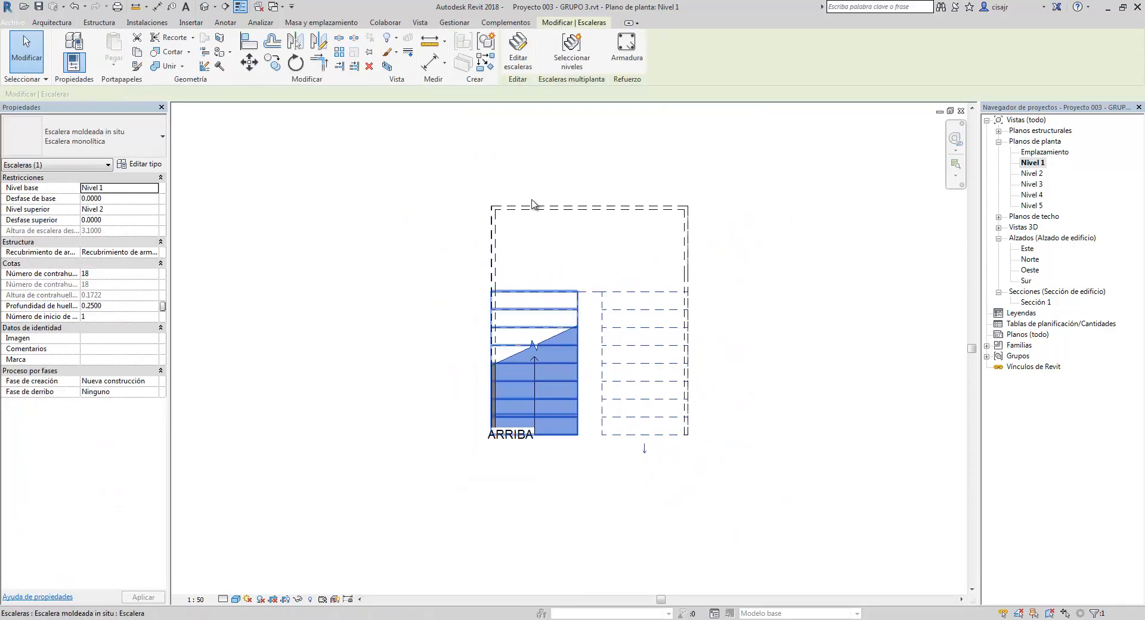
pyautogui.doubleClick(627, 235)
pyautogui.scroll(2, 639, 281)
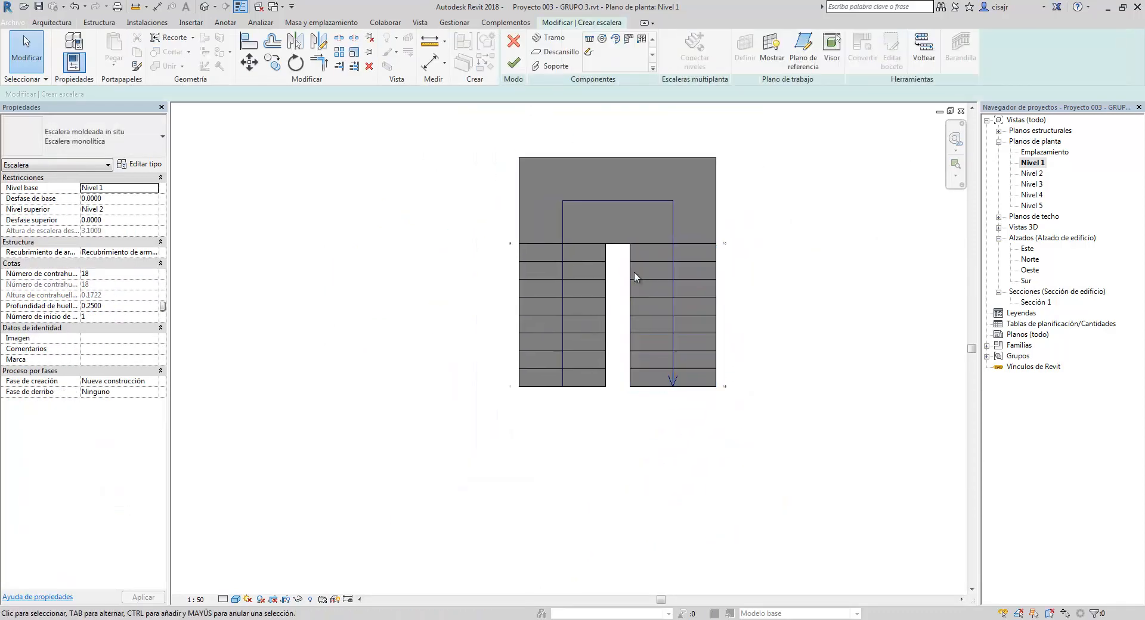
# Set the width of the stair's right run and left run to 1.15 m each.
pyautogui.click(639, 283)
pyautogui.scroll(2, 638, 283)
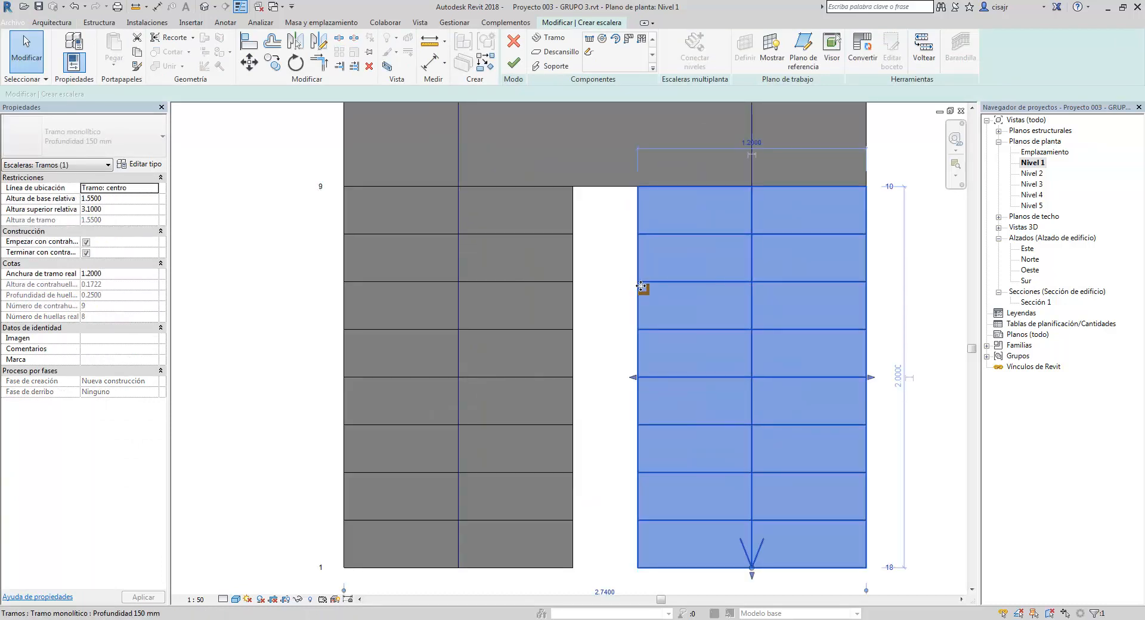
pyautogui.scroll(-2, 716, 156)
pyautogui.scroll(-1, 647, 240)
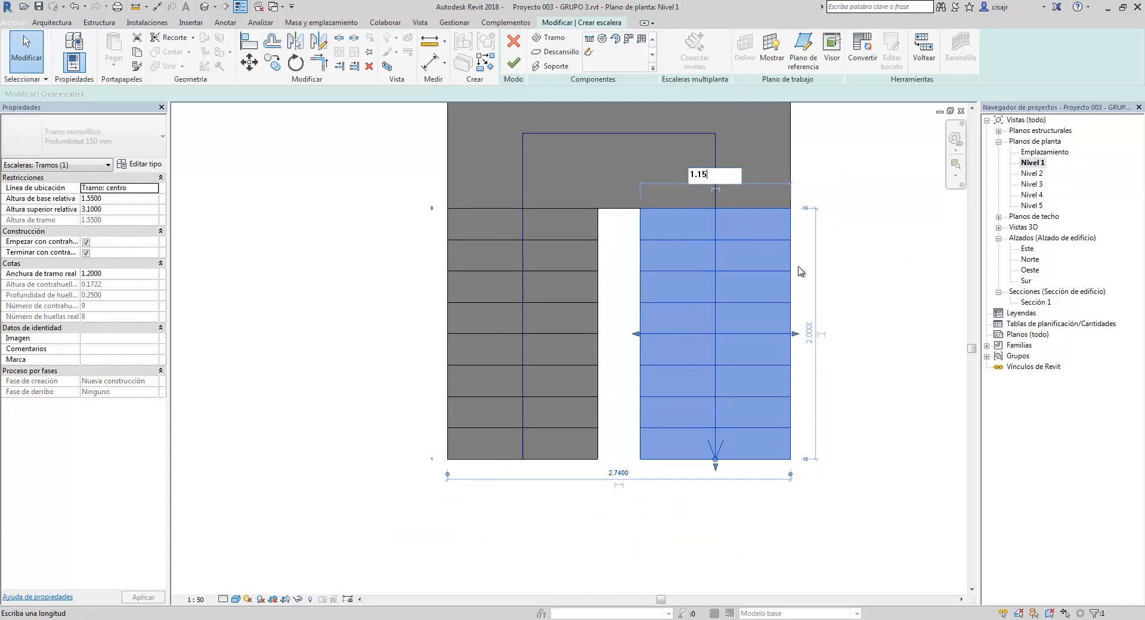
pyautogui.press('Return')
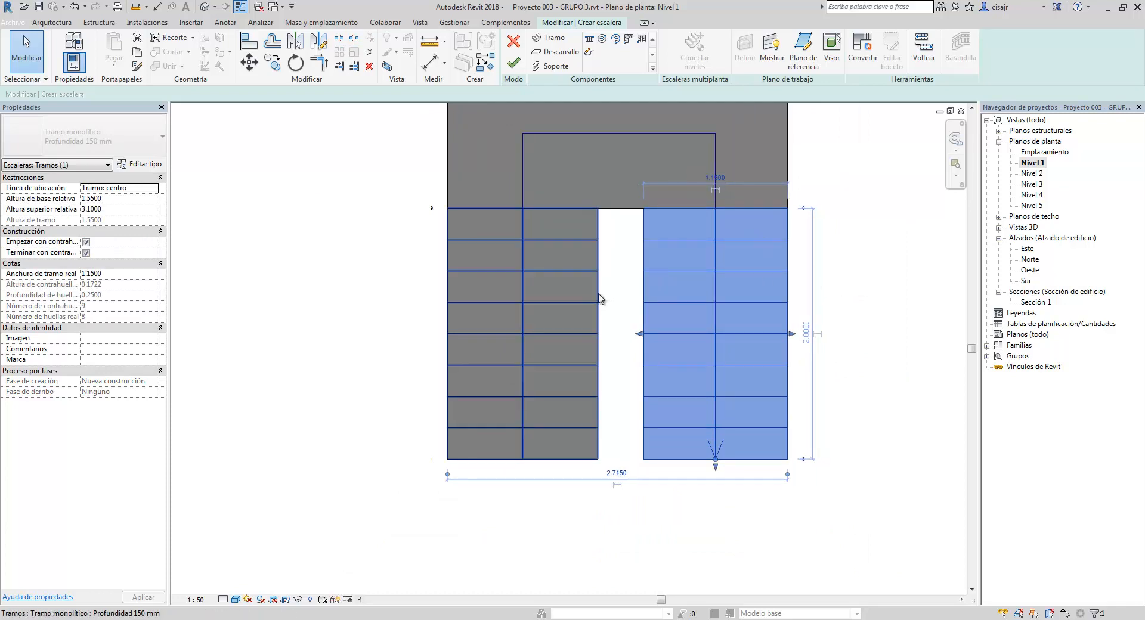
pyautogui.click(575, 225)
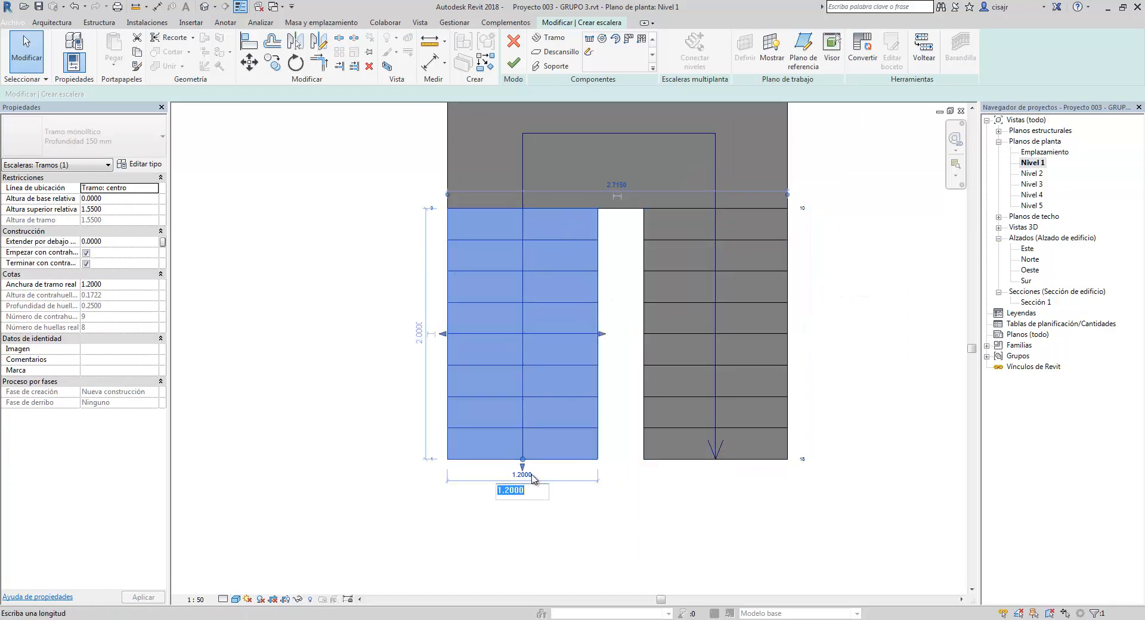
pyautogui.press('Return')
pyautogui.click(617, 540)
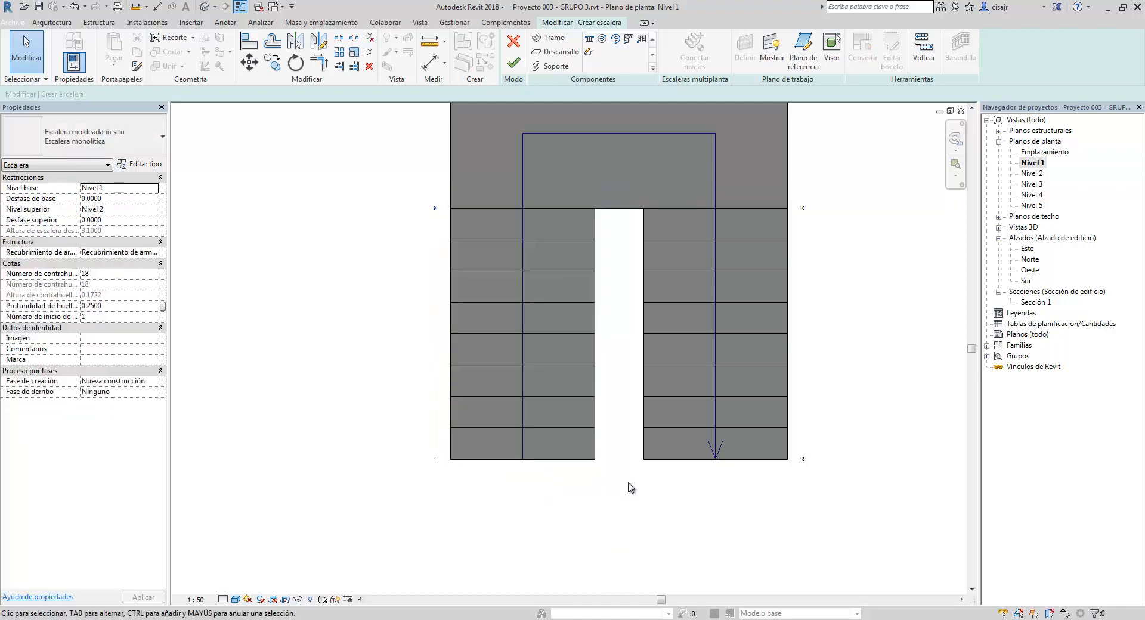
pyautogui.scroll(-1, 634, 377)
pyautogui.moveTo(635, 377); pyautogui.dragTo(650, 406, button='middle')
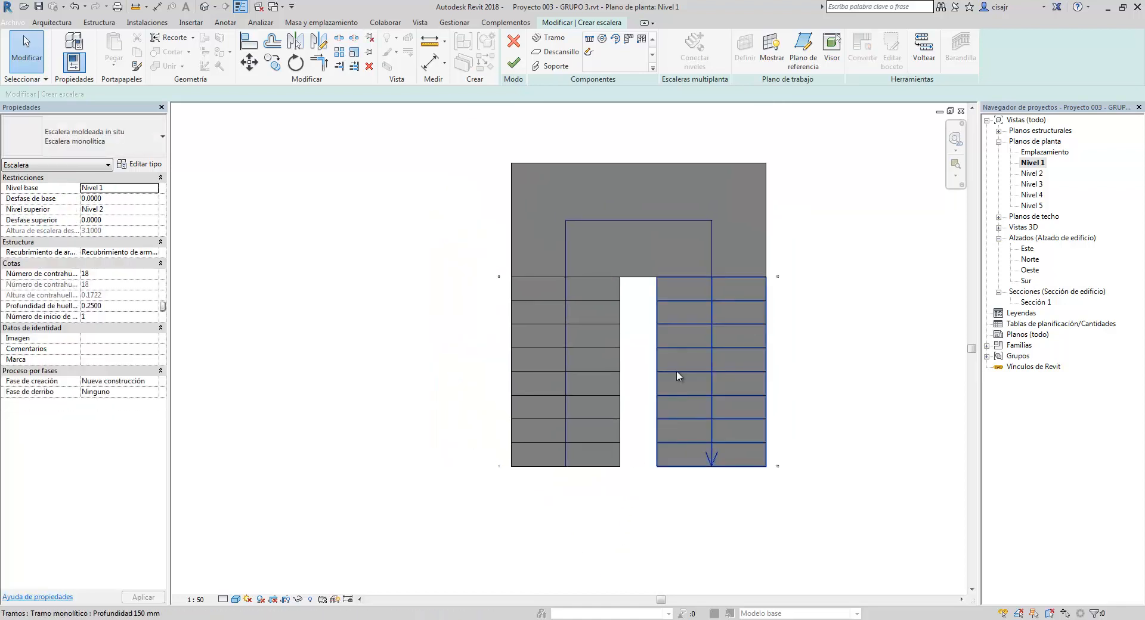
# Set the depth of the landing joining the two runs to 1.00 m.
pyautogui.click(649, 164)
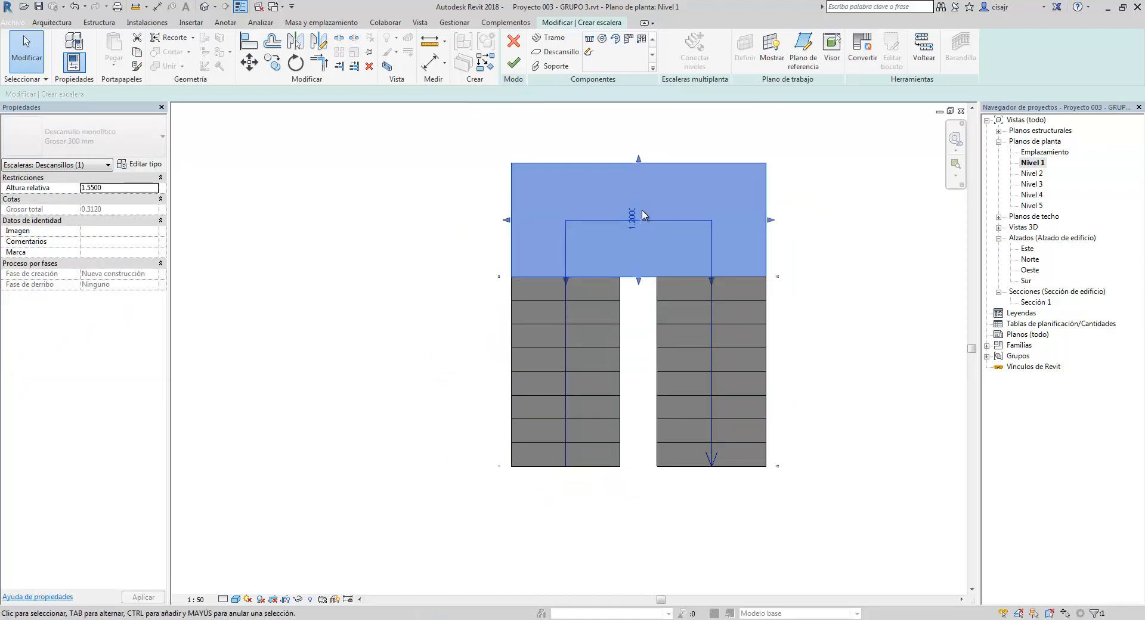
pyautogui.write('1.2900')
pyautogui.press('Return')
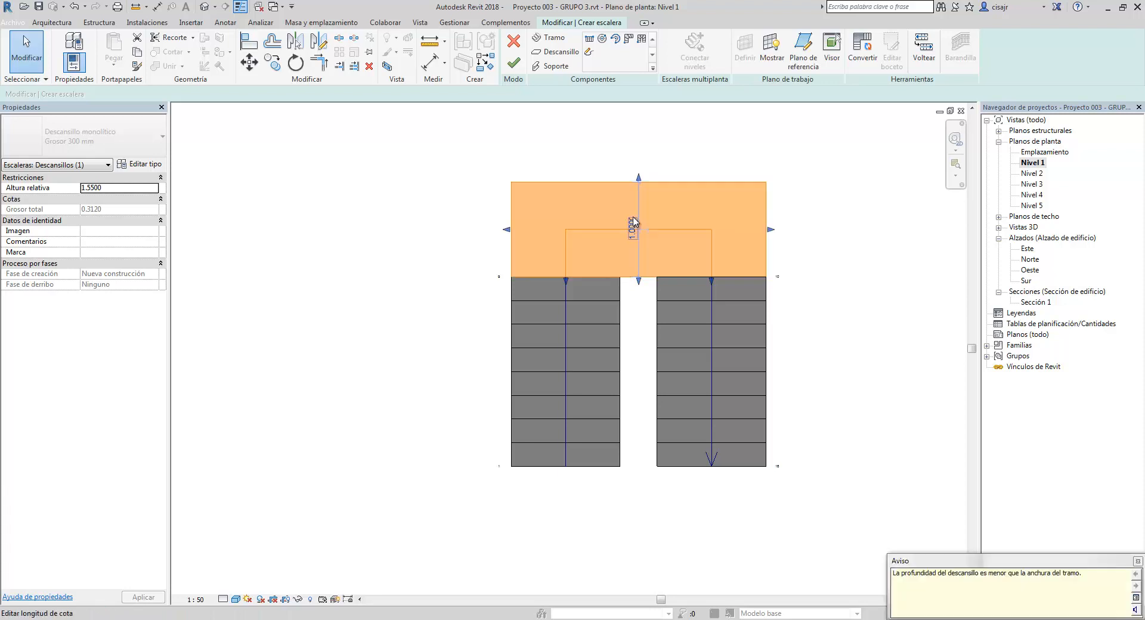
pyautogui.click(834, 309)
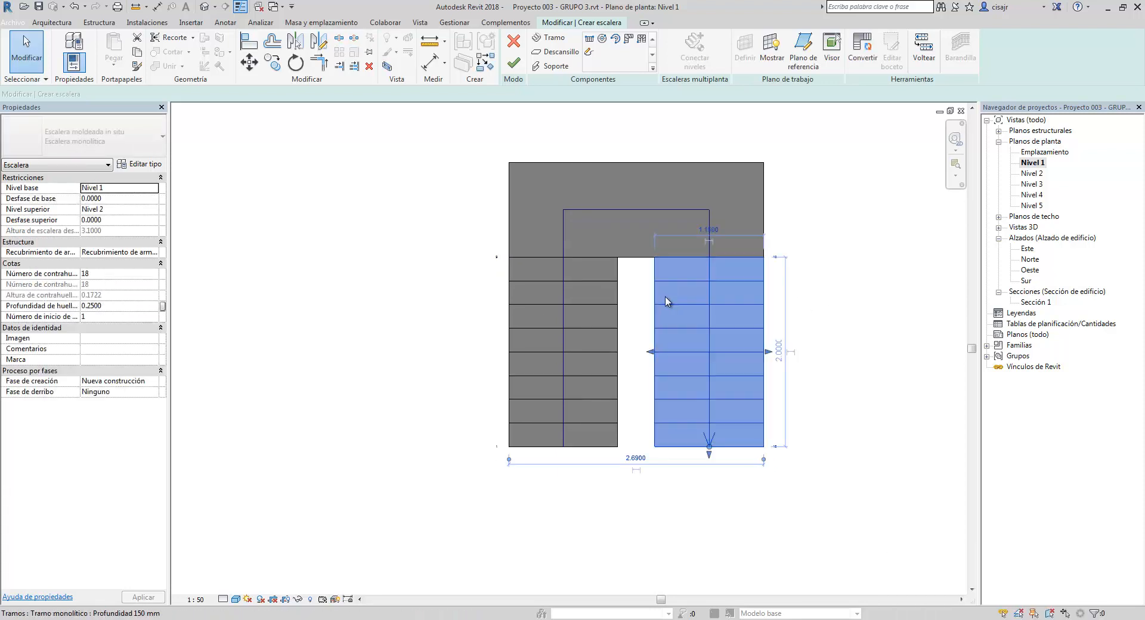
# Move the right run 0.32 m horizontally towards the left run, narrowing the gap between them.
pyautogui.click(667, 301)
pyautogui.scroll(2, 667, 301)
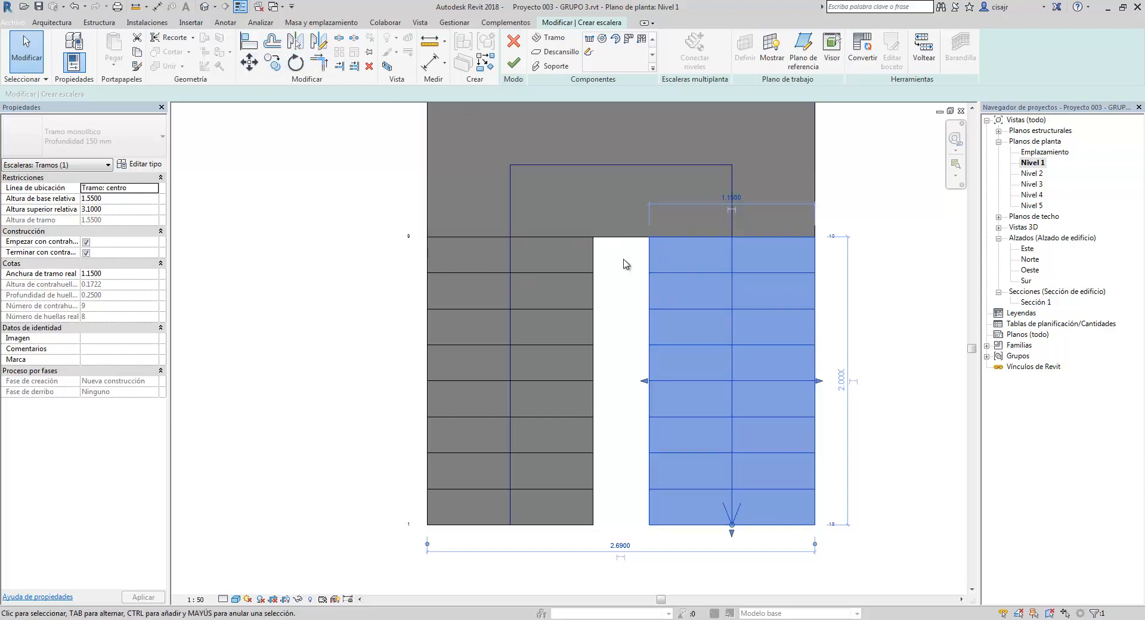
pyautogui.click(250, 62)
pyautogui.scroll(2, 658, 233)
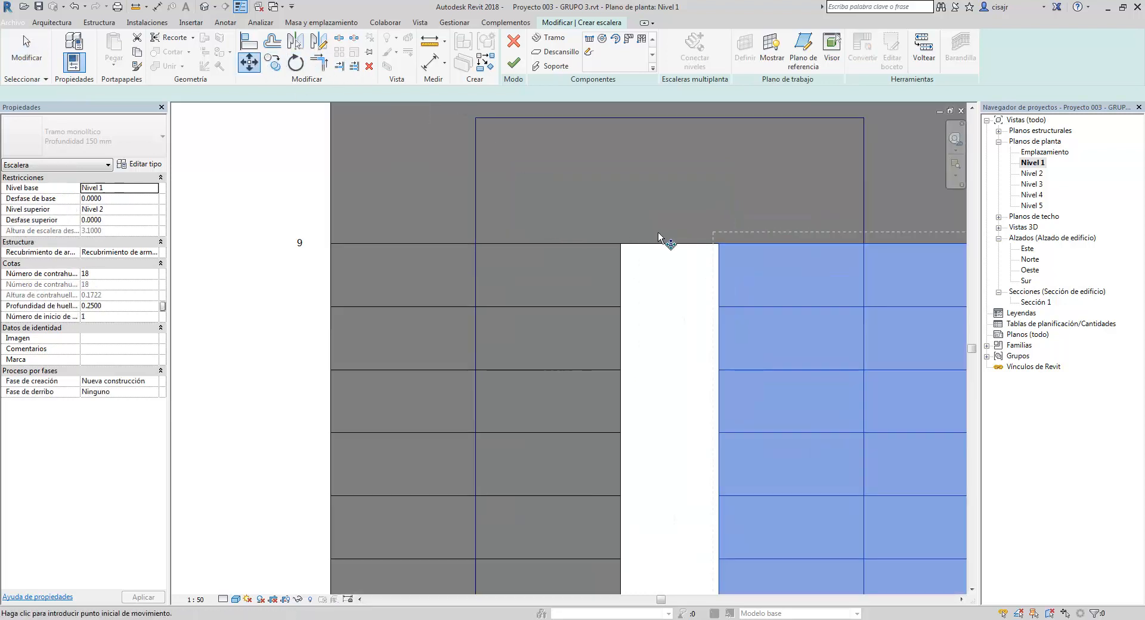
pyautogui.click(719, 244)
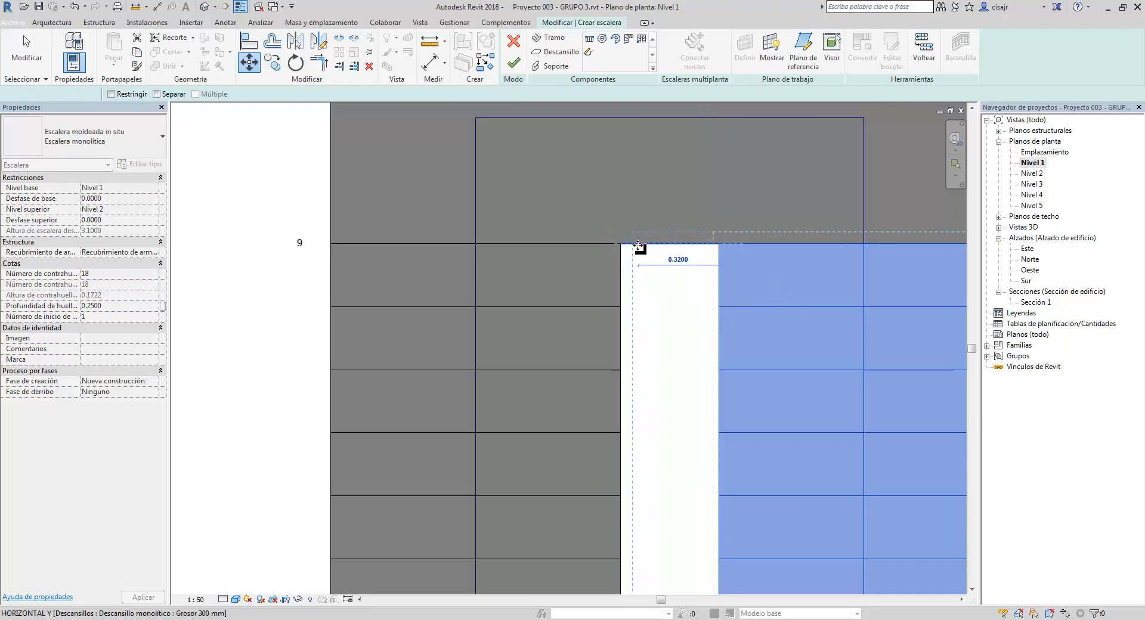
pyautogui.click(639, 247)
pyautogui.scroll(-5, 657, 255)
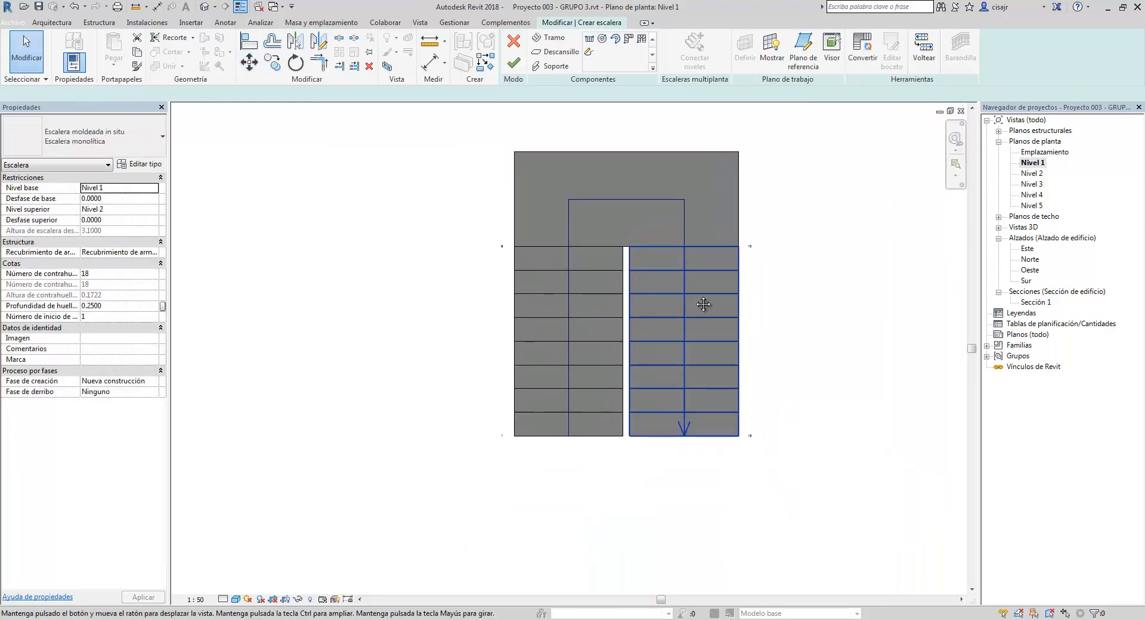
pyautogui.scroll(-1, 697, 302)
pyautogui.moveTo(704, 305); pyautogui.dragTo(672, 289, button='middle')
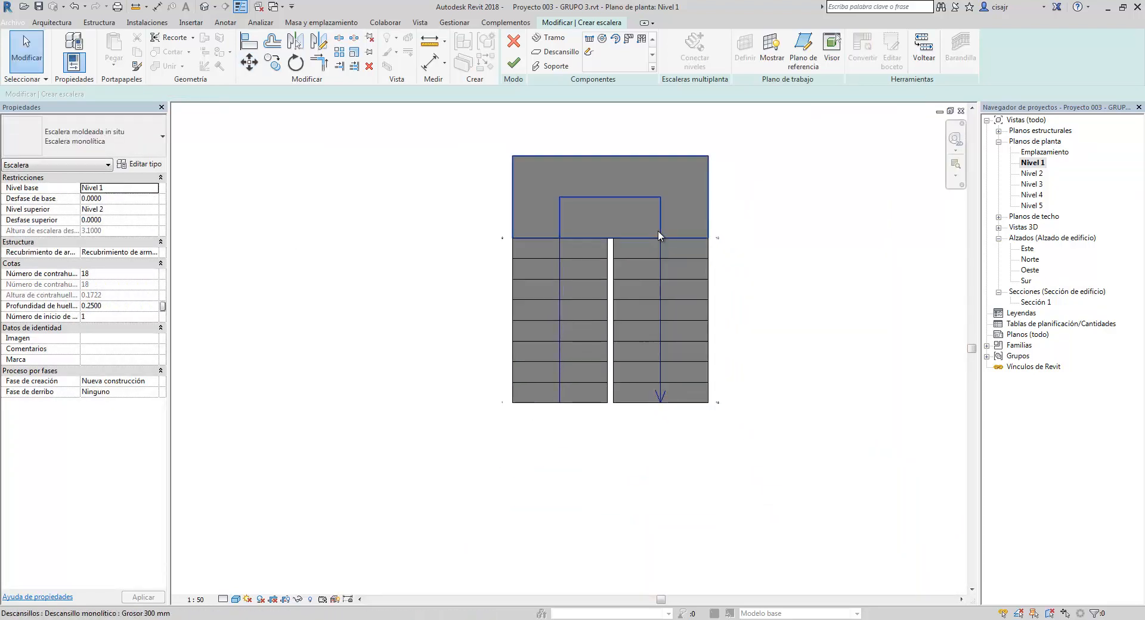
pyautogui.click(710, 262)
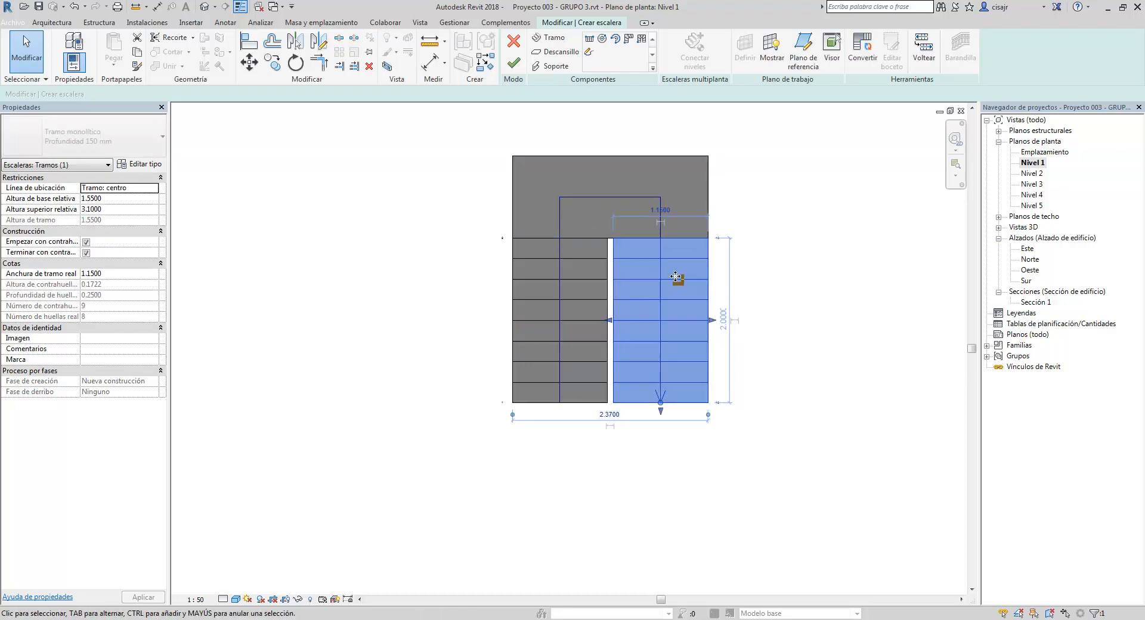
pyautogui.press('Escape')
pyautogui.moveTo(438, 128); pyautogui.dragTo(790, 429)
pyautogui.press('Escape')
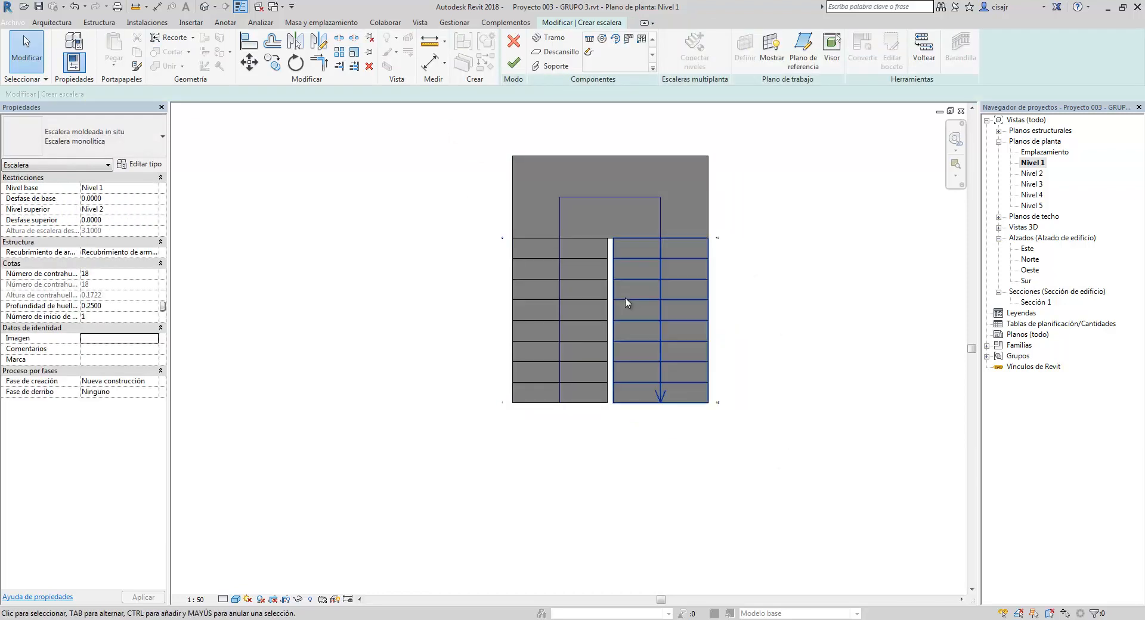
# Convert the right run into a custom sketch-based component and accept the irreversible conversion.
pyautogui.click(625, 297)
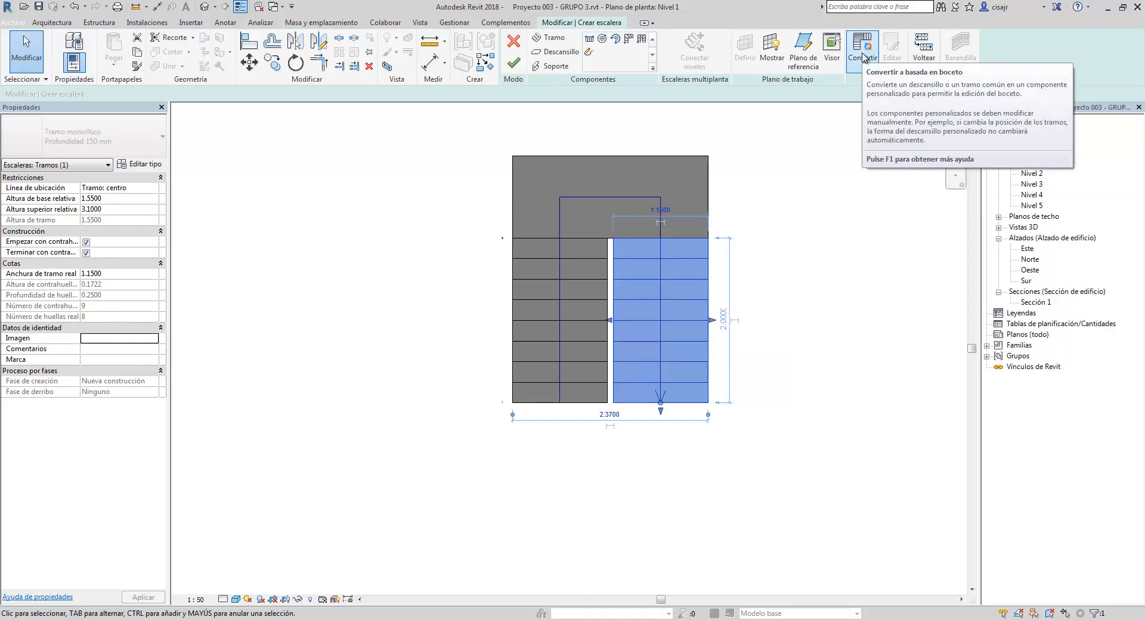
pyautogui.click(863, 56)
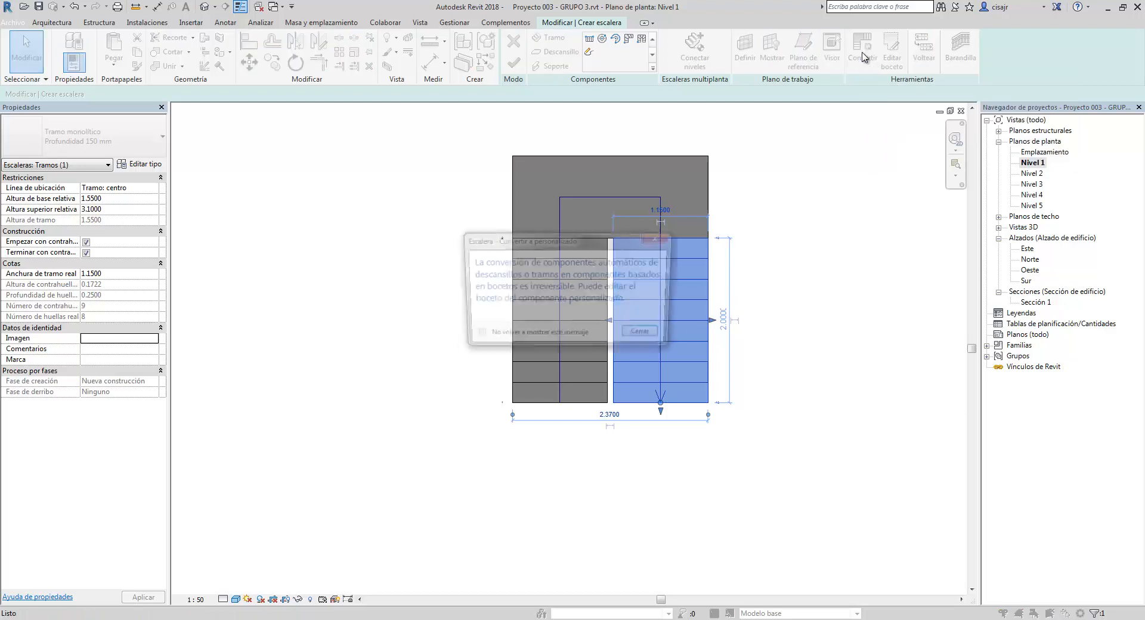
pyautogui.click(646, 336)
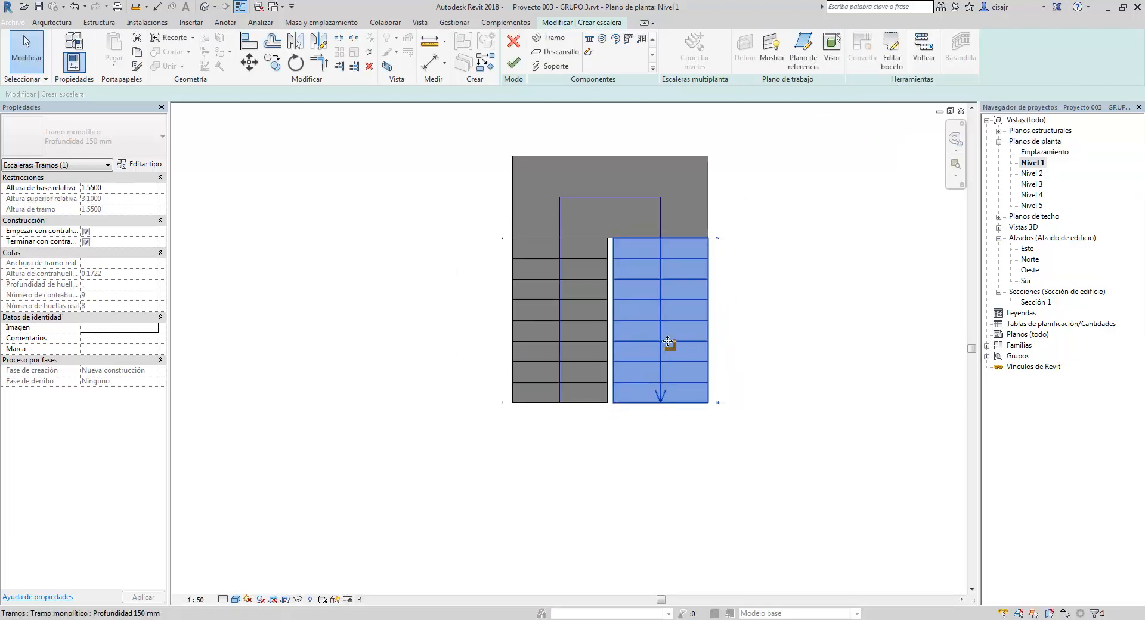
pyautogui.click(773, 288)
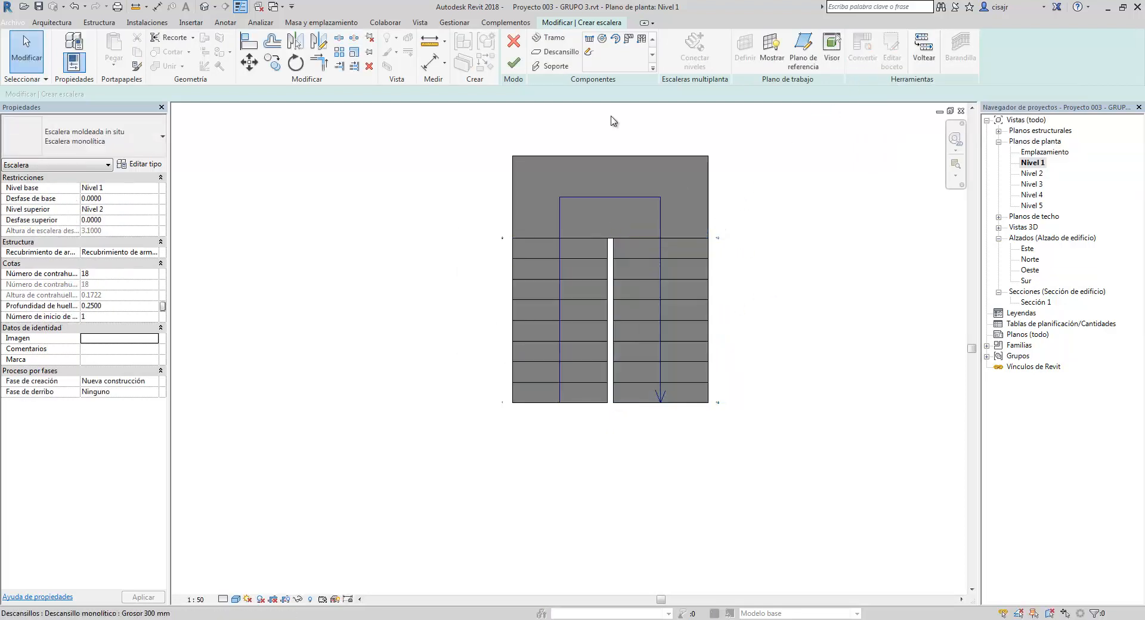
# Open the converted right run's sketch and delete its two lowest riser lines in plan.
pyautogui.click(646, 259)
pyautogui.click(893, 62)
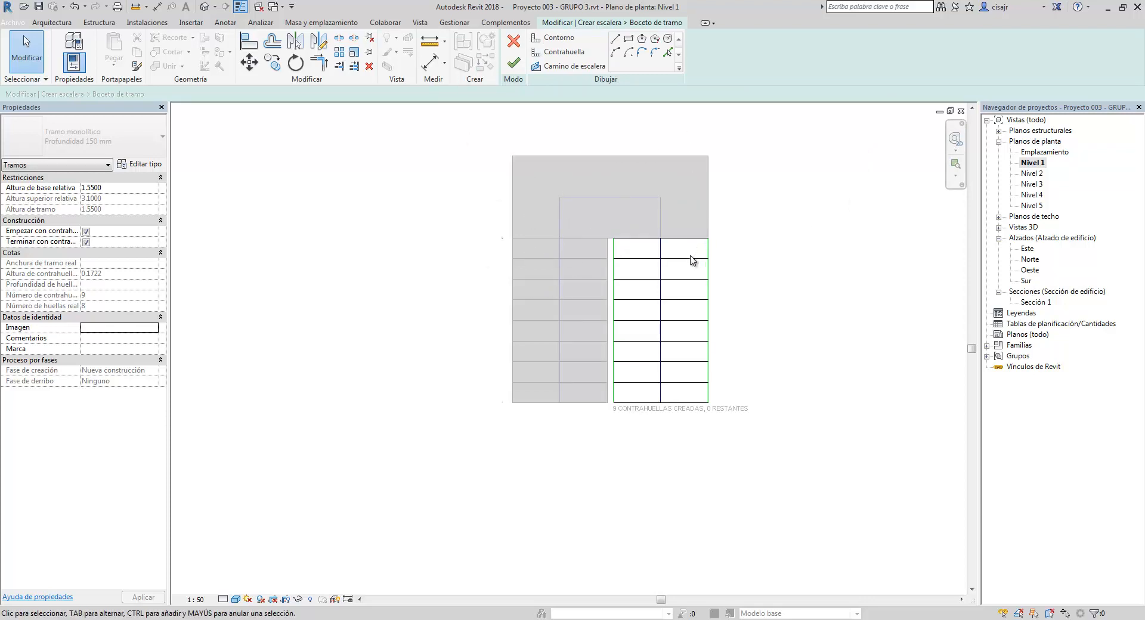
pyautogui.scroll(2, 698, 257)
pyautogui.moveTo(688, 243); pyautogui.dragTo(687, 263, button='middle')
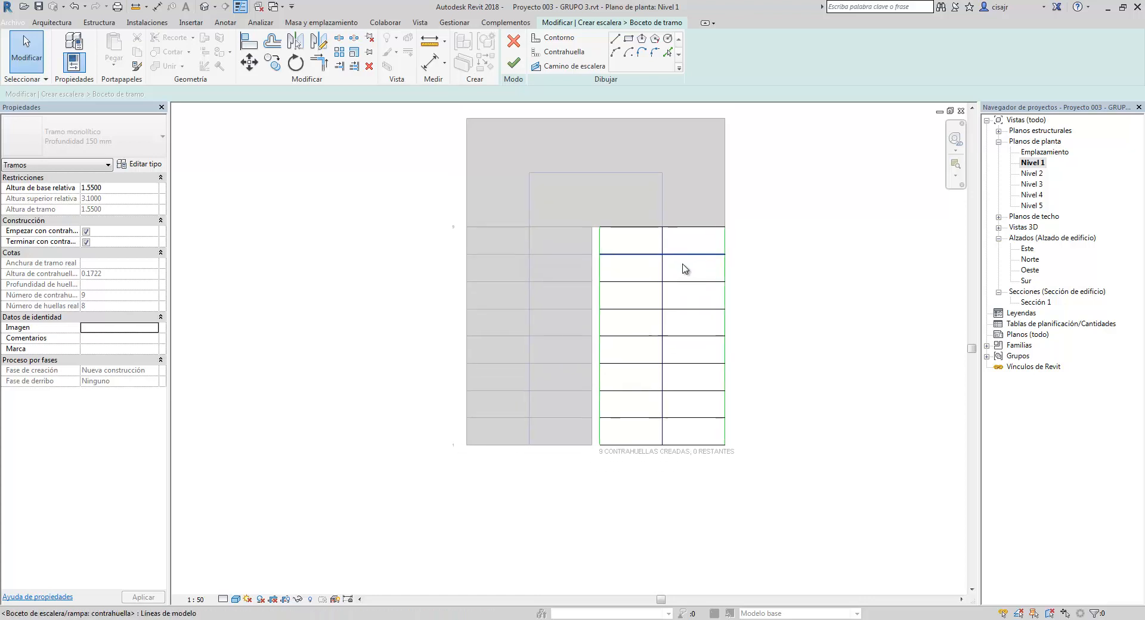
pyautogui.scroll(3, 673, 243)
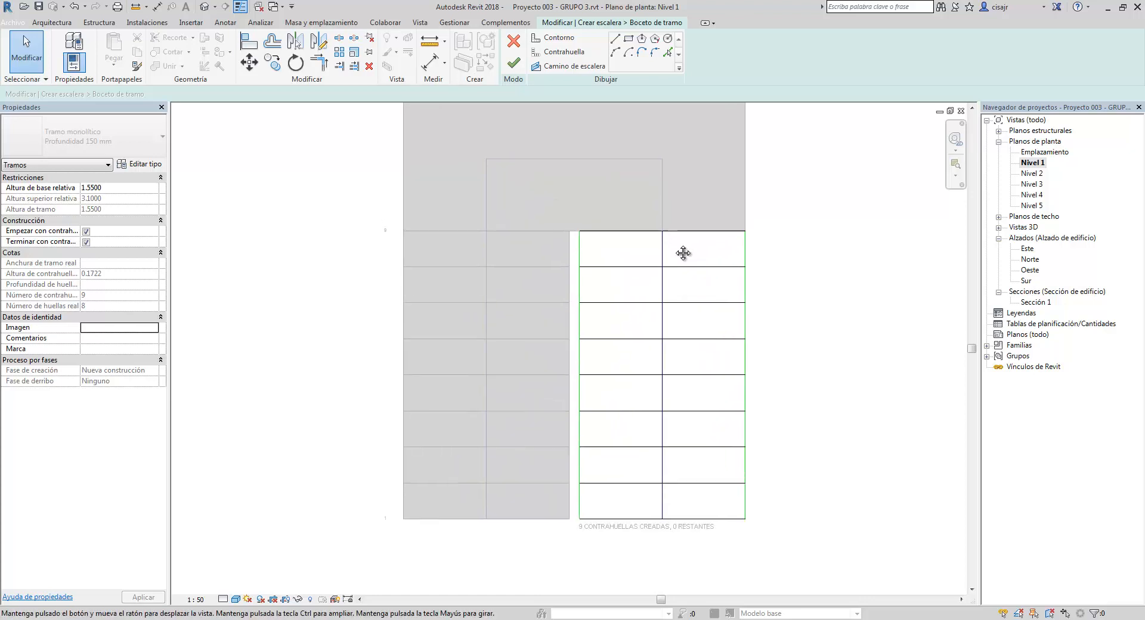
pyautogui.scroll(-2, 684, 283)
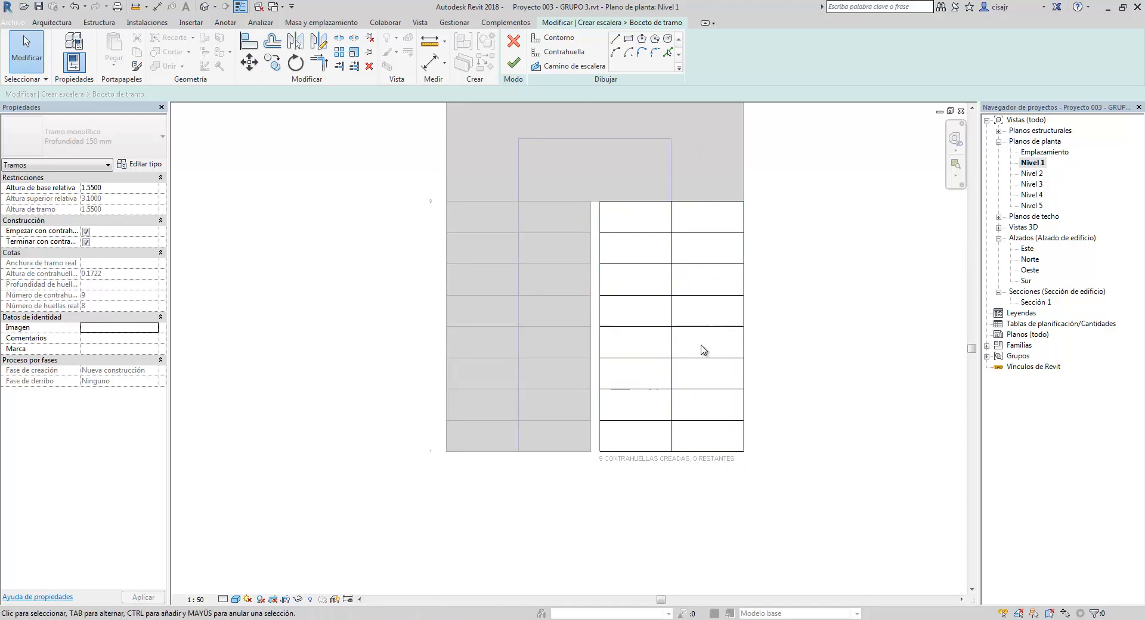
pyautogui.click(710, 451)
pyautogui.press('Delete')
pyautogui.click(722, 420)
pyautogui.press('Delete')
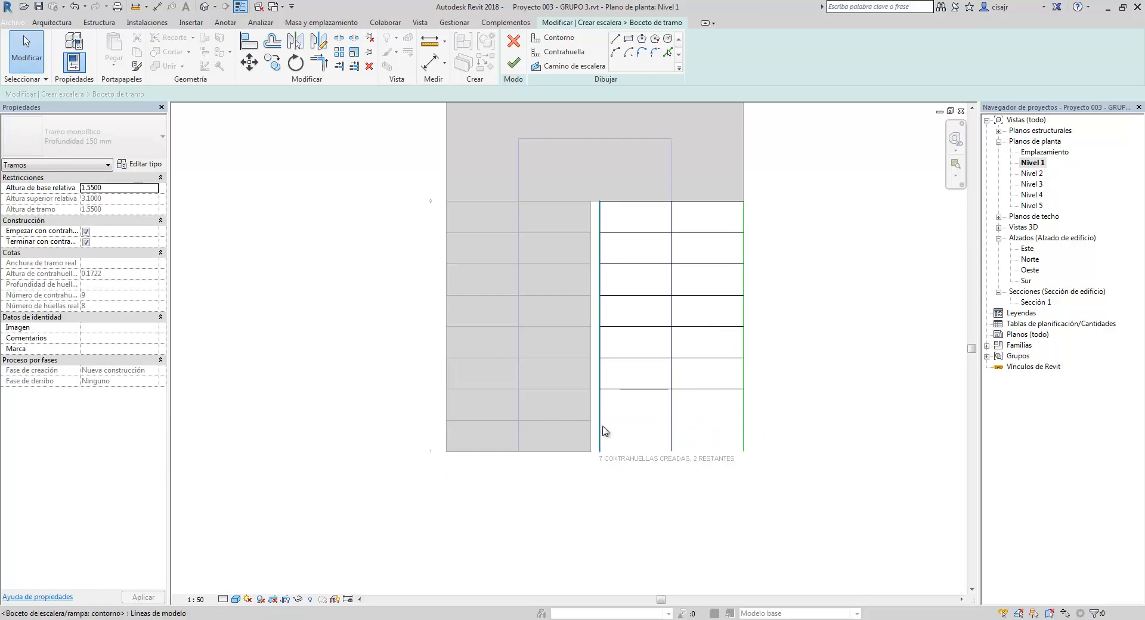
# Shorten both boundary lines of the right run to 1.5 m so they end at the lowest remaining riser.
pyautogui.click(599, 427)
pyautogui.moveTo(600, 451); pyautogui.dragTo(600, 389)
pyautogui.click(742, 424)
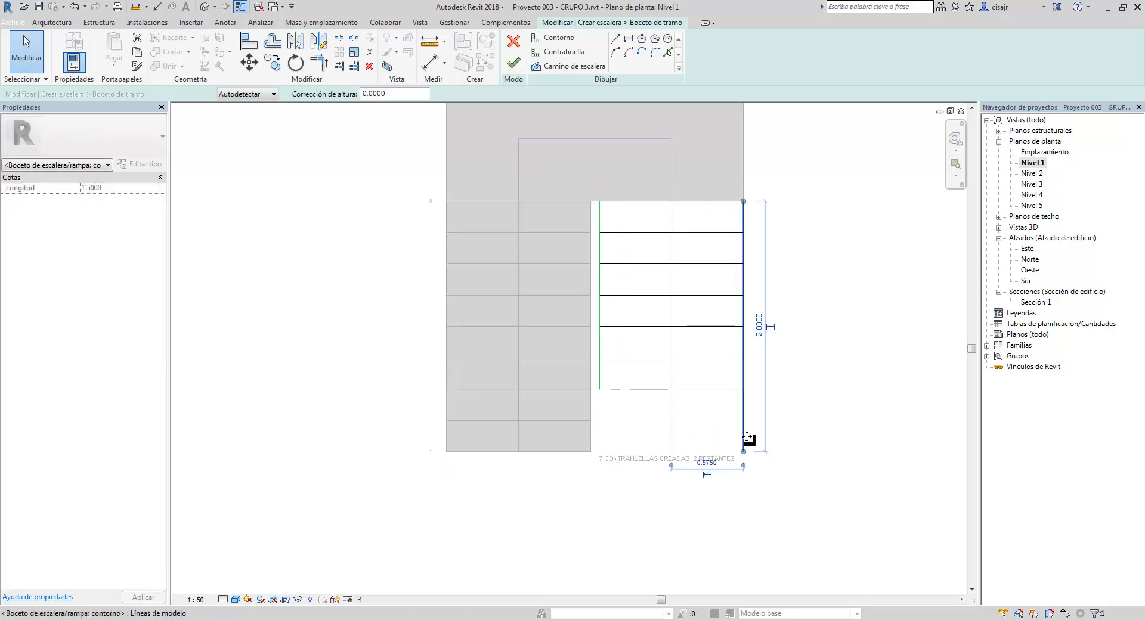
pyautogui.moveTo(743, 452); pyautogui.dragTo(744, 389)
pyautogui.press('Escape')
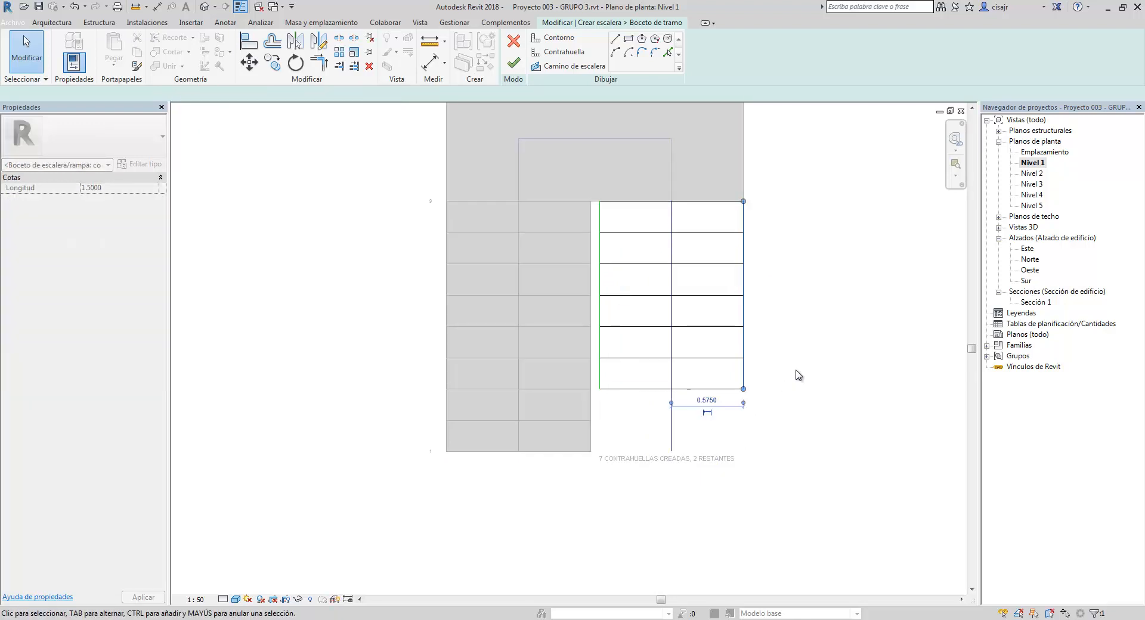
# Try to finish the right run's sketch, and exit sketch mode discarding the modifications to the run.
pyautogui.scroll(-3, 711, 312)
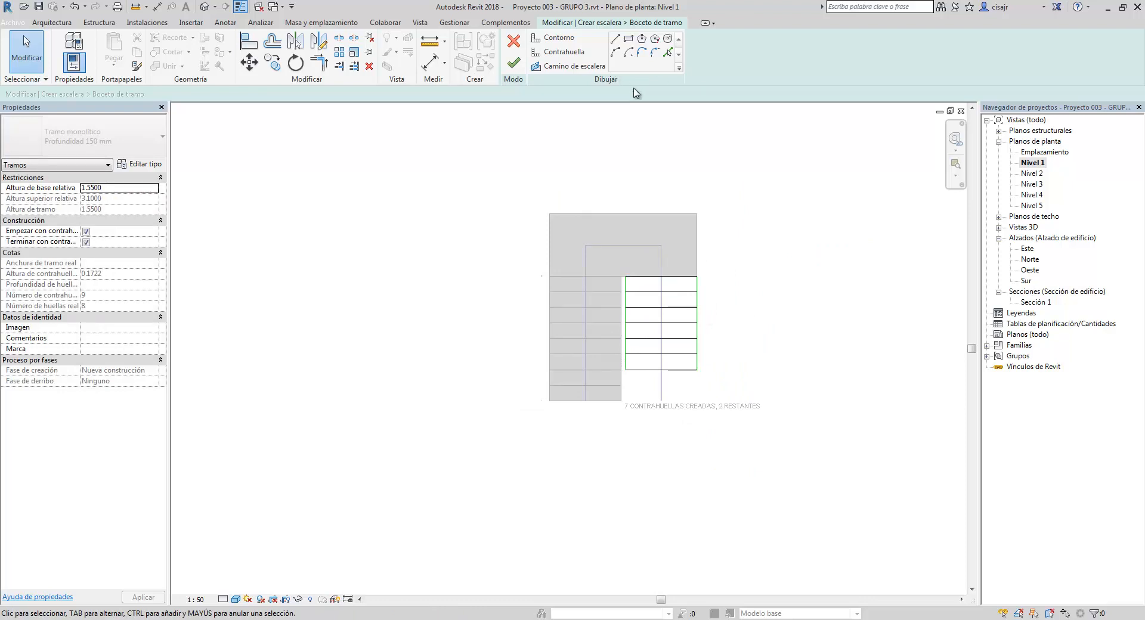
pyautogui.click(514, 62)
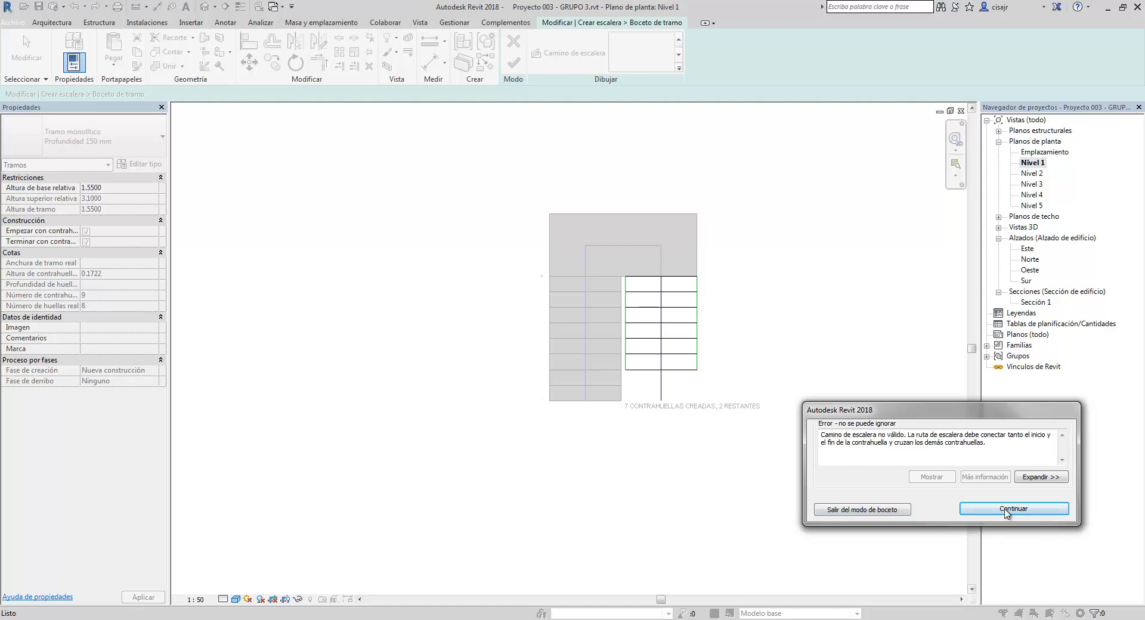
pyautogui.click(862, 509)
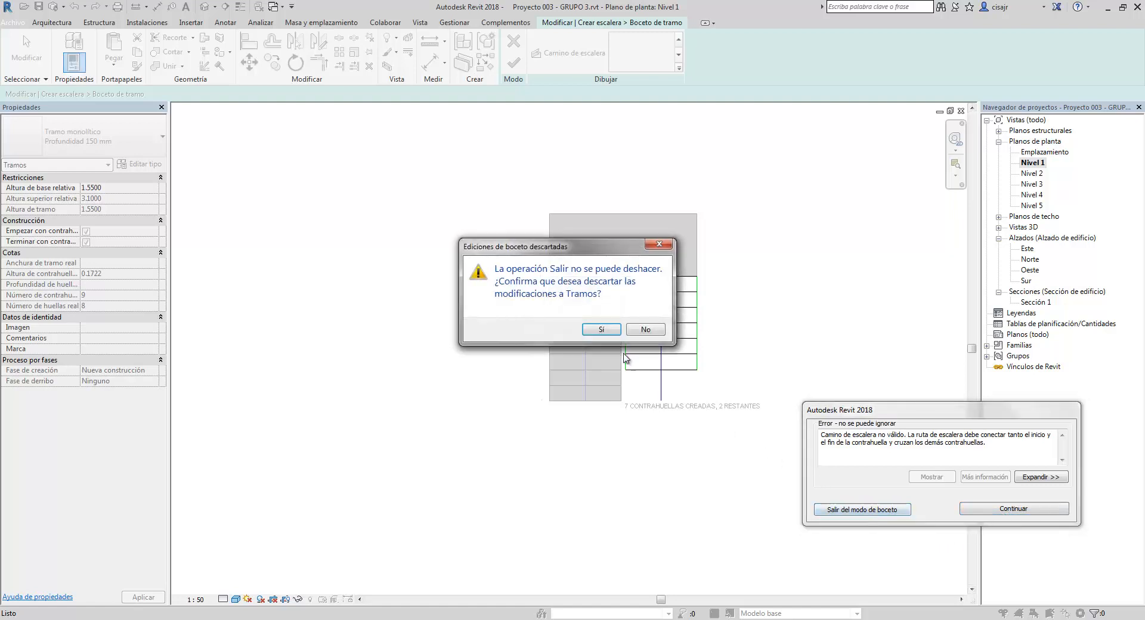
pyautogui.click(618, 336)
pyautogui.click(745, 308)
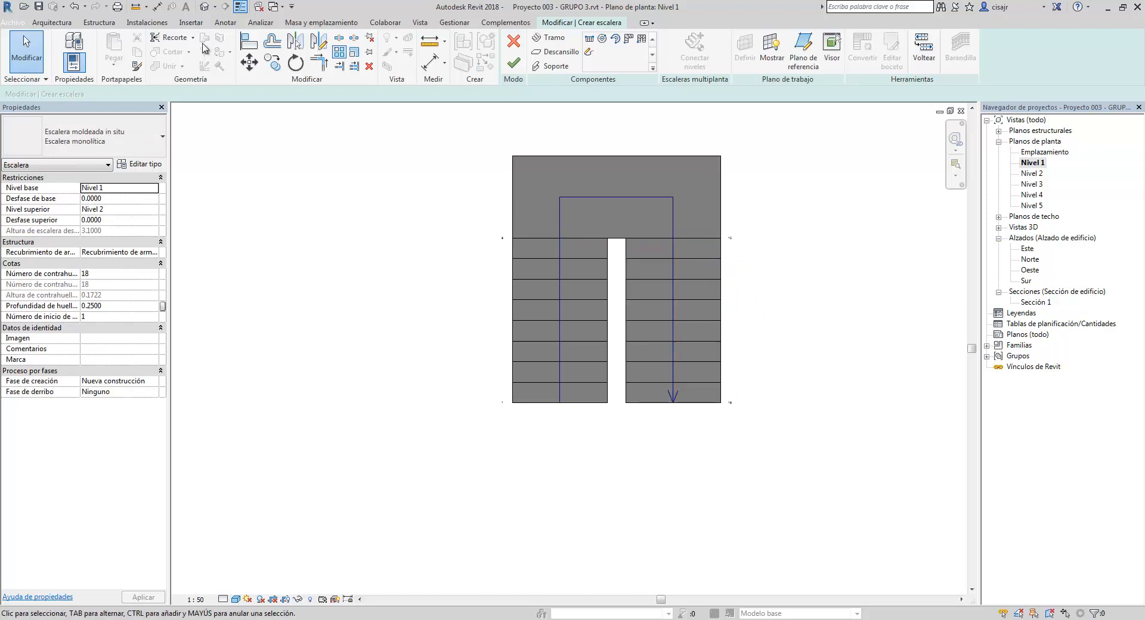
# Use the edit history to restore the staircase with the narrowed gap between full-length runs, and finish the staircase.
pyautogui.click(75, 7)
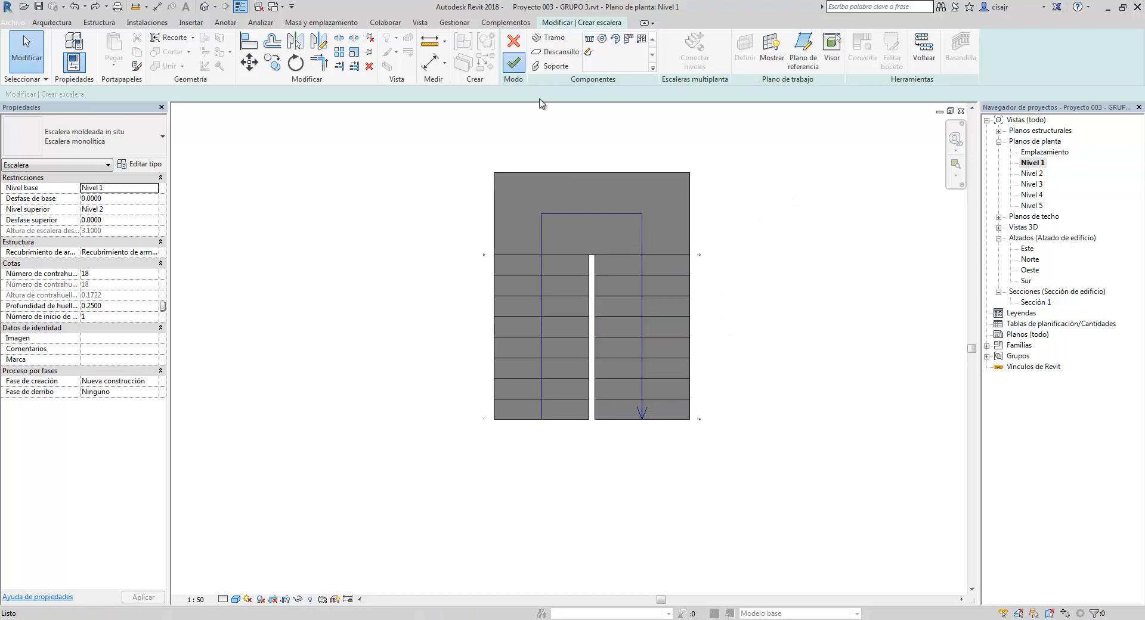
pyautogui.click(514, 62)
pyautogui.scroll(-1, 747, 312)
pyautogui.moveTo(730, 321); pyautogui.dragTo(683, 327, button='middle')
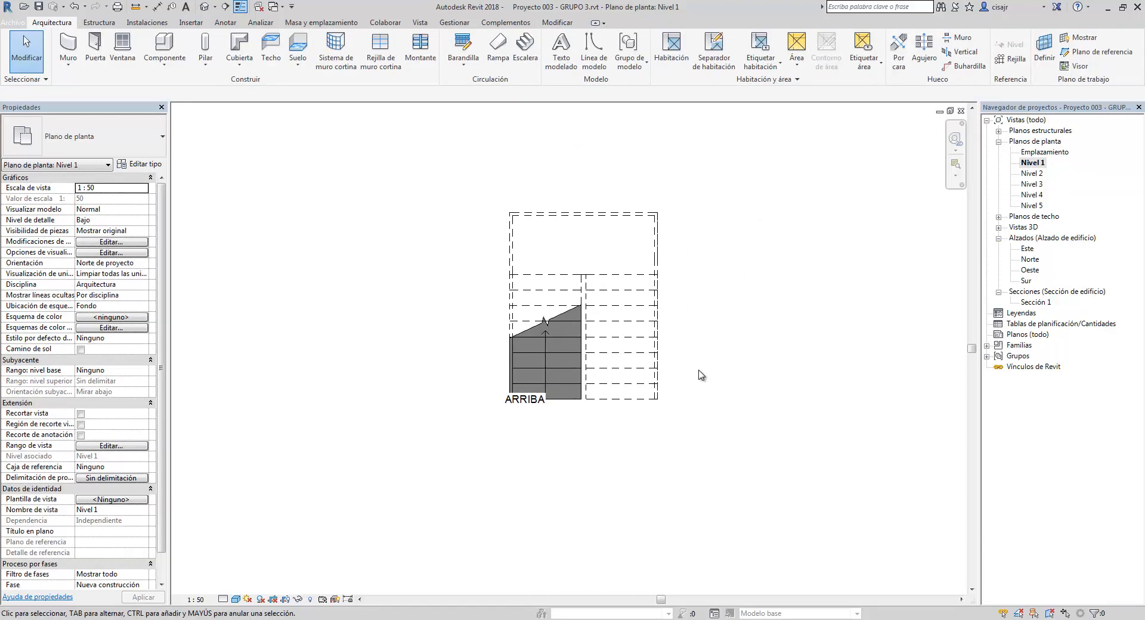
pyautogui.moveTo(690, 374); pyautogui.dragTo(659, 362, button='middle')
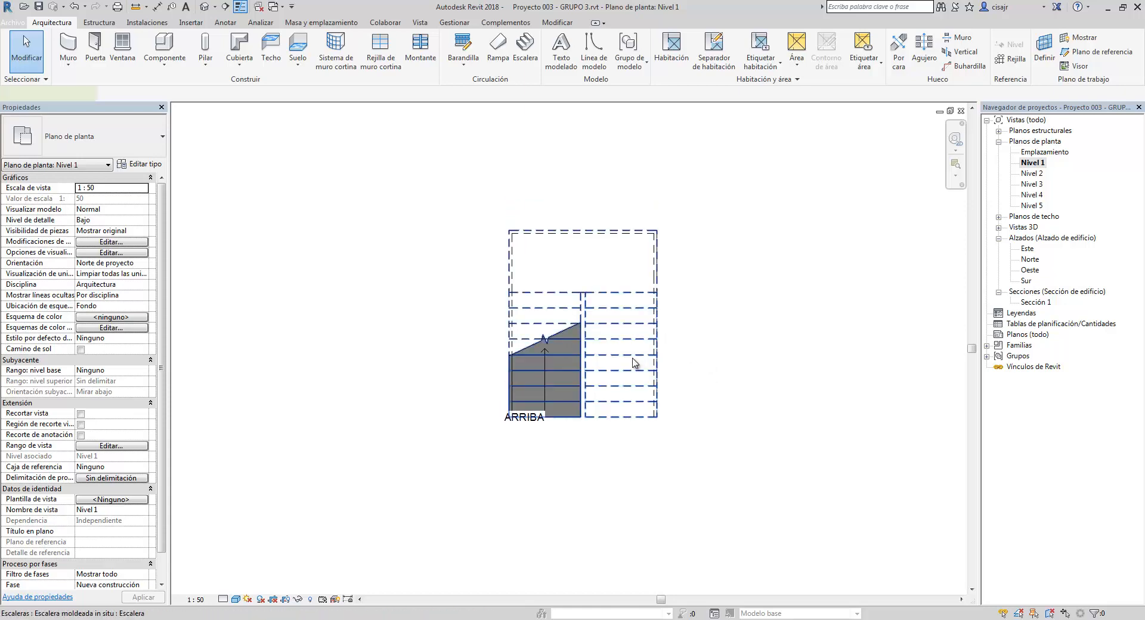
# Open the default 3D view and examine the finished staircase's runs, landing and railings from several angles.
pyautogui.click(204, 7)
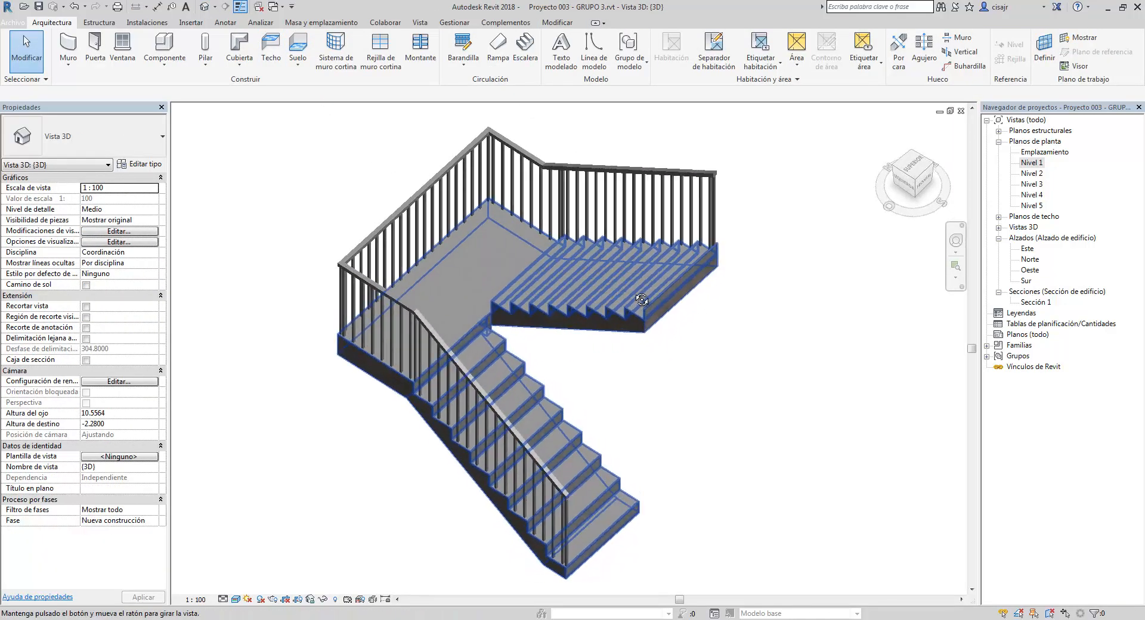
pyautogui.keyDown('shift'); pyautogui.moveTo(642, 300); pyautogui.dragTo(626, 453, button='middle'); pyautogui.keyUp('shift')
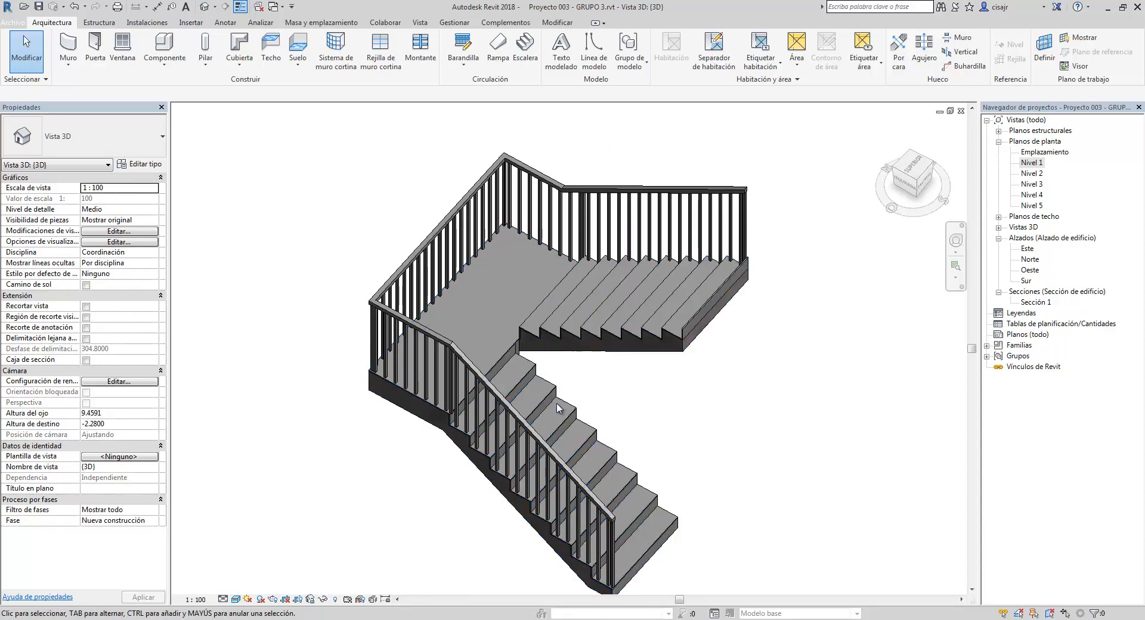
pyautogui.keyDown('shift'); pyautogui.moveTo(560, 409); pyautogui.dragTo(742, 470, button='middle'); pyautogui.keyUp('shift')
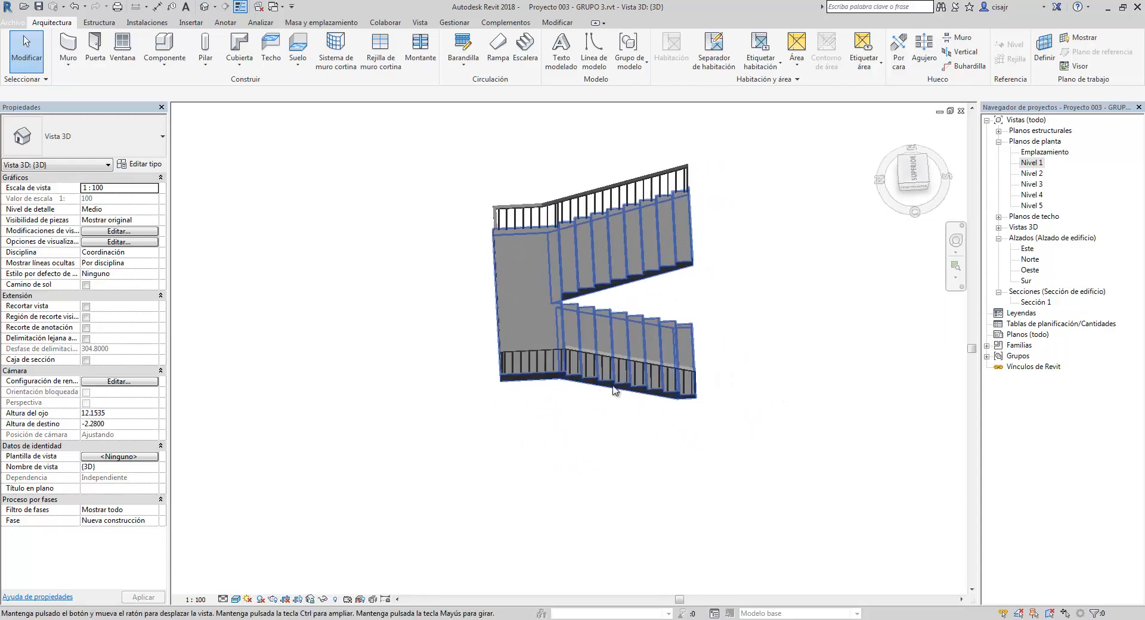
pyautogui.keyDown('shift'); pyautogui.moveTo(615, 391); pyautogui.dragTo(599, 272, button='middle'); pyautogui.keyUp('shift')
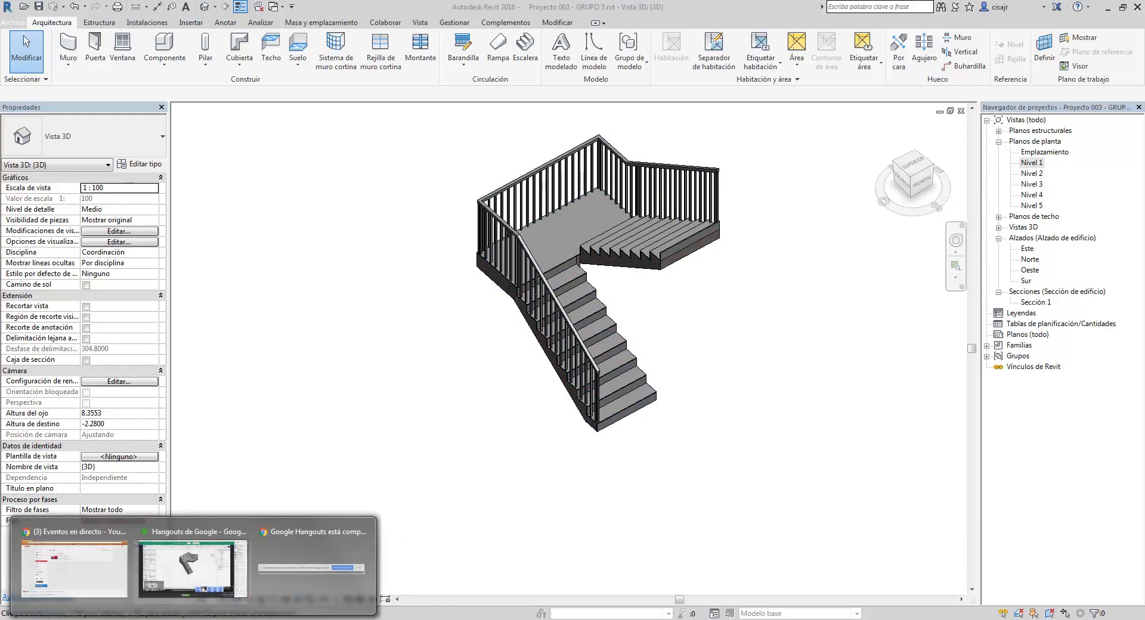
# Switch to the Google Hangouts call window and stop sharing the screen.
pyautogui.click(225, 567)
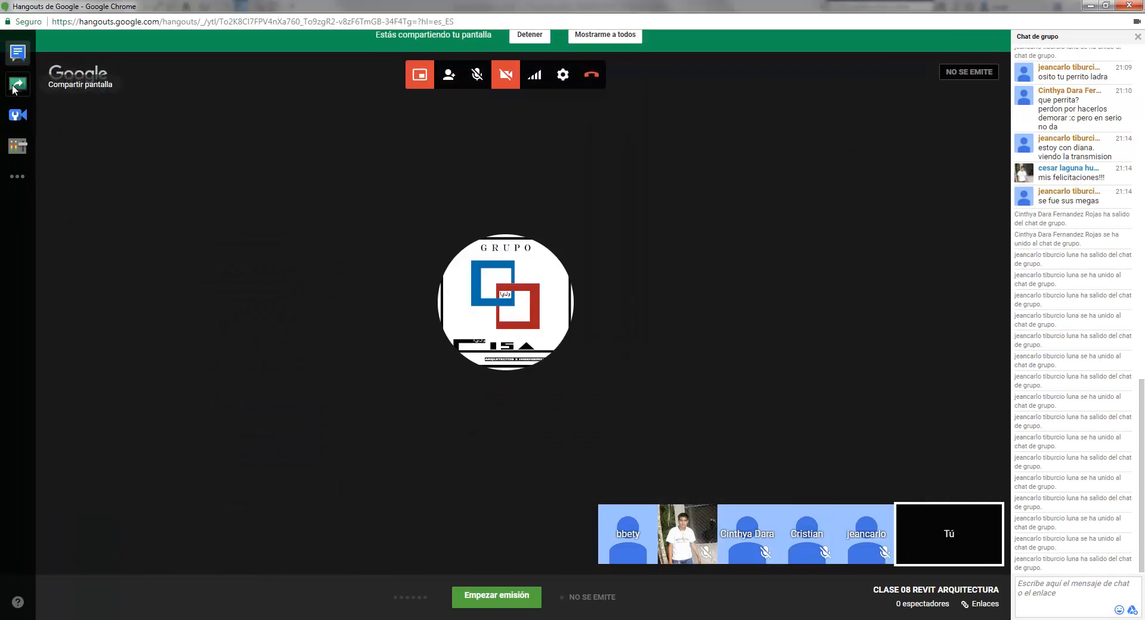
pyautogui.click(15, 86)
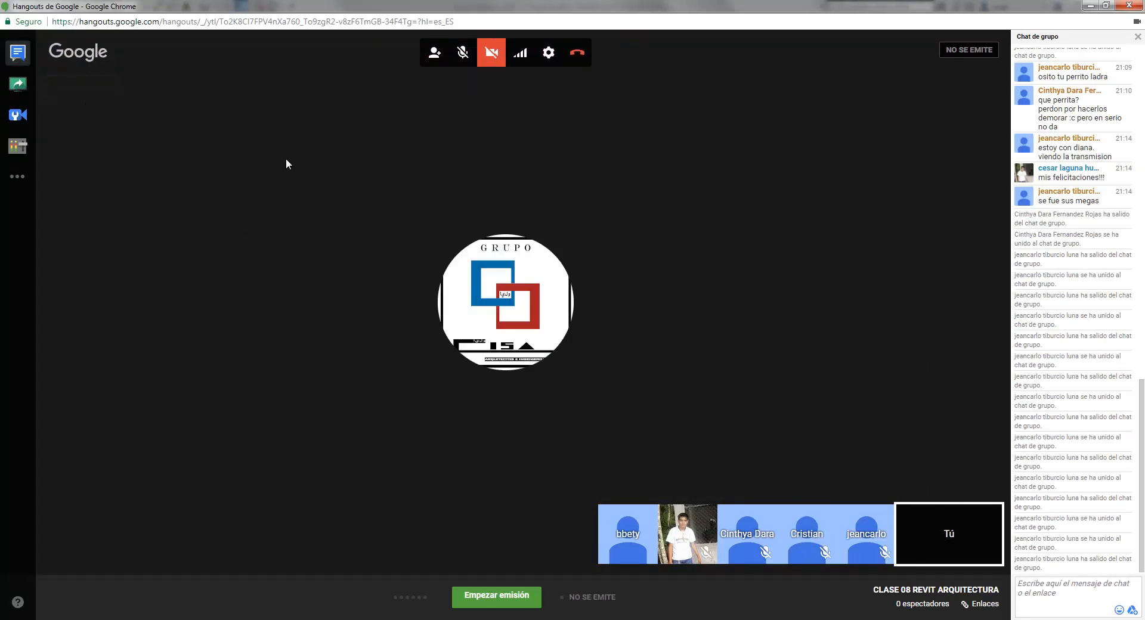